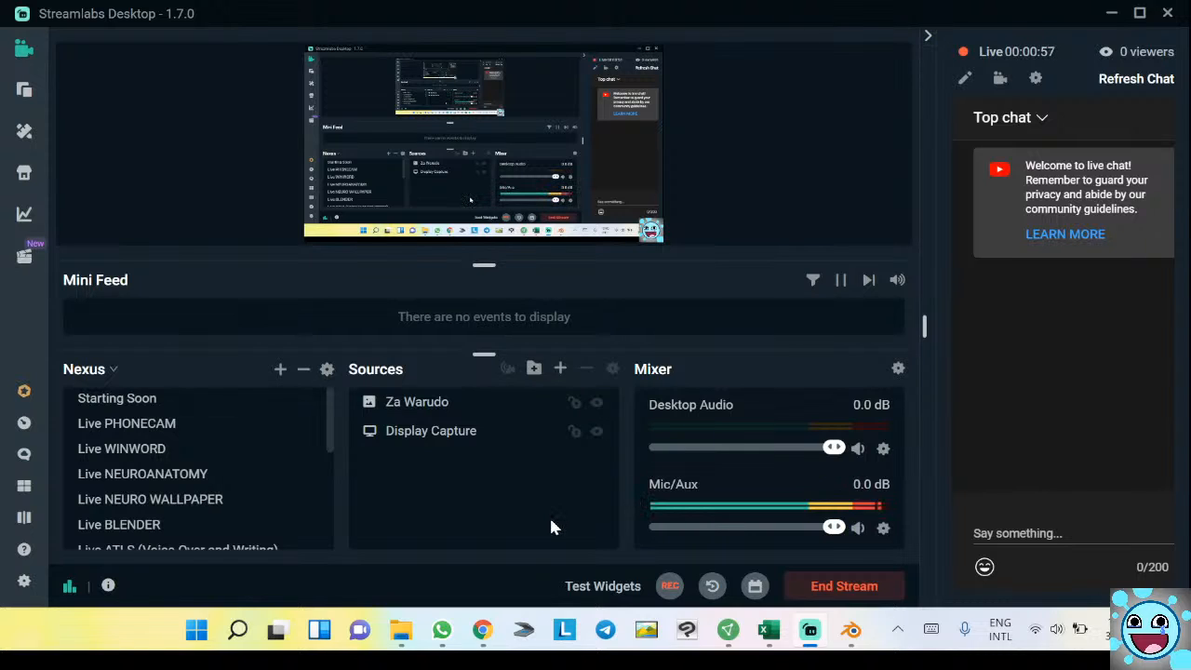
# Launch Paint and enlarge the blank canvas to about 1633 × 598 px.
pyautogui.press('super+r')
pyautogui.write('mspaint')
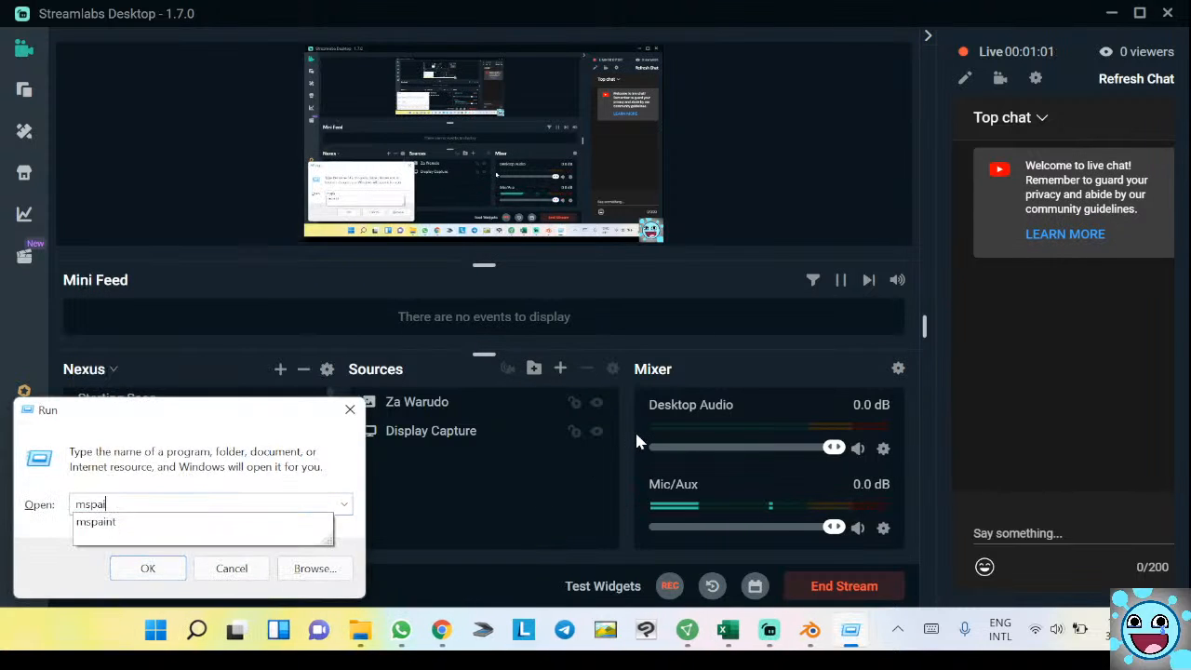
pyautogui.press('Return')
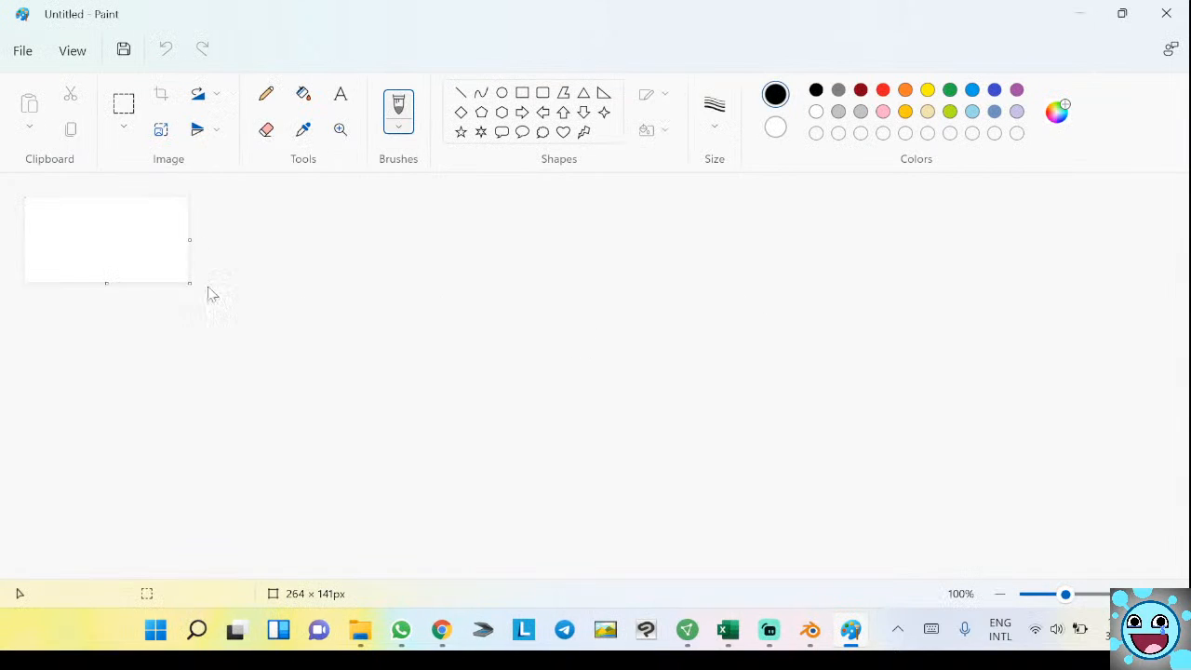
pyautogui.moveTo(192, 282); pyautogui.dragTo(1037, 559)
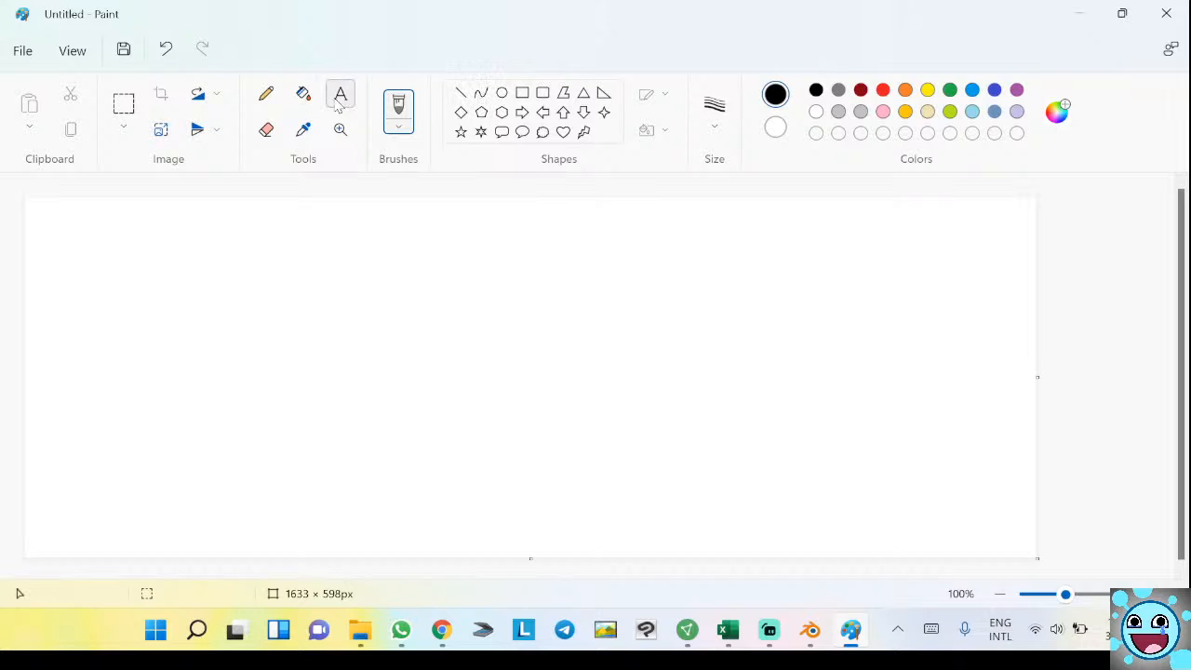
# Sketch in red the front of a box split by two dividers into three compartments, with slanted upper edges.
pyautogui.click(883, 90)
pyautogui.moveTo(368, 333)
pyautogui.mouseDown()
pyautogui.moveTo(359, 506)
pyautogui.moveTo(418, 512)
pyautogui.moveTo(448, 334)
pyautogui.moveTo(540, 265)
pyautogui.mouseUp()
pyautogui.hotkey('ctrl', 'z')
pyautogui.moveTo(371, 332); pyautogui.dragTo(387, 293)
pyautogui.moveTo(443, 324)
pyautogui.mouseDown()
pyautogui.moveTo(456, 276)
pyautogui.moveTo(780, 314)
pyautogui.mouseUp()
pyautogui.moveTo(544, 303)
pyautogui.mouseDown()
pyautogui.moveTo(523, 332)
pyautogui.moveTo(533, 492)
pyautogui.mouseUp()
pyautogui.moveTo(434, 508)
pyautogui.mouseDown()
pyautogui.moveTo(635, 531)
pyautogui.moveTo(604, 339)
pyautogui.moveTo(643, 306)
pyautogui.moveTo(779, 316)
pyautogui.mouseUp()
pyautogui.click(267, 130)
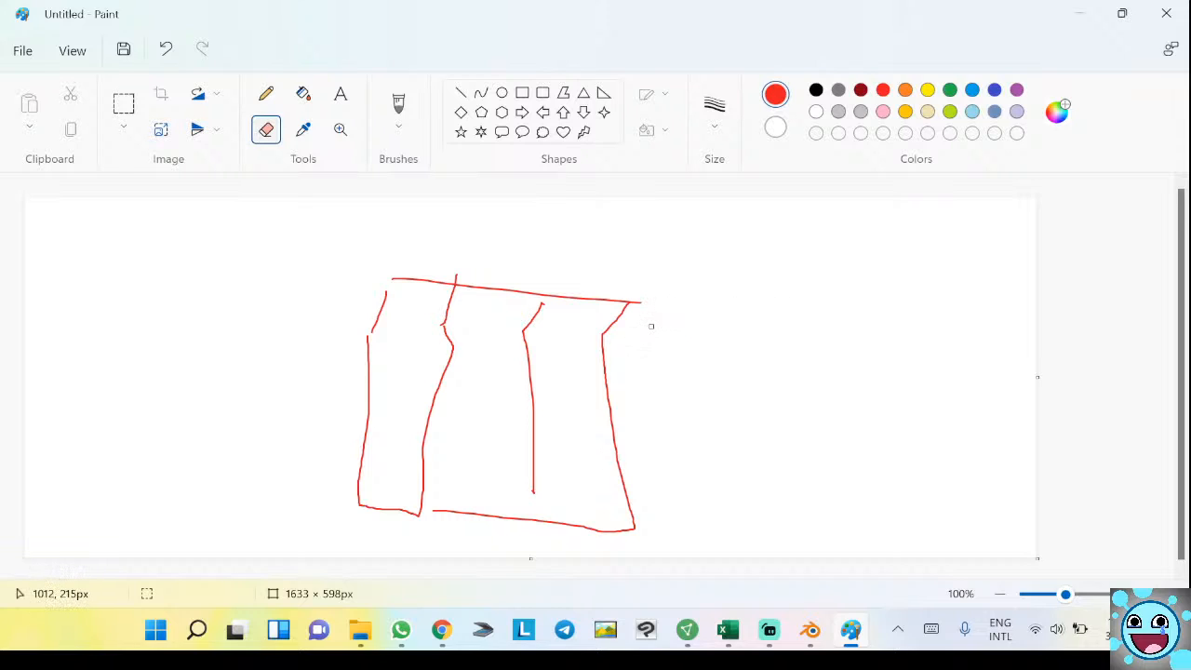
pyautogui.click(398, 110)
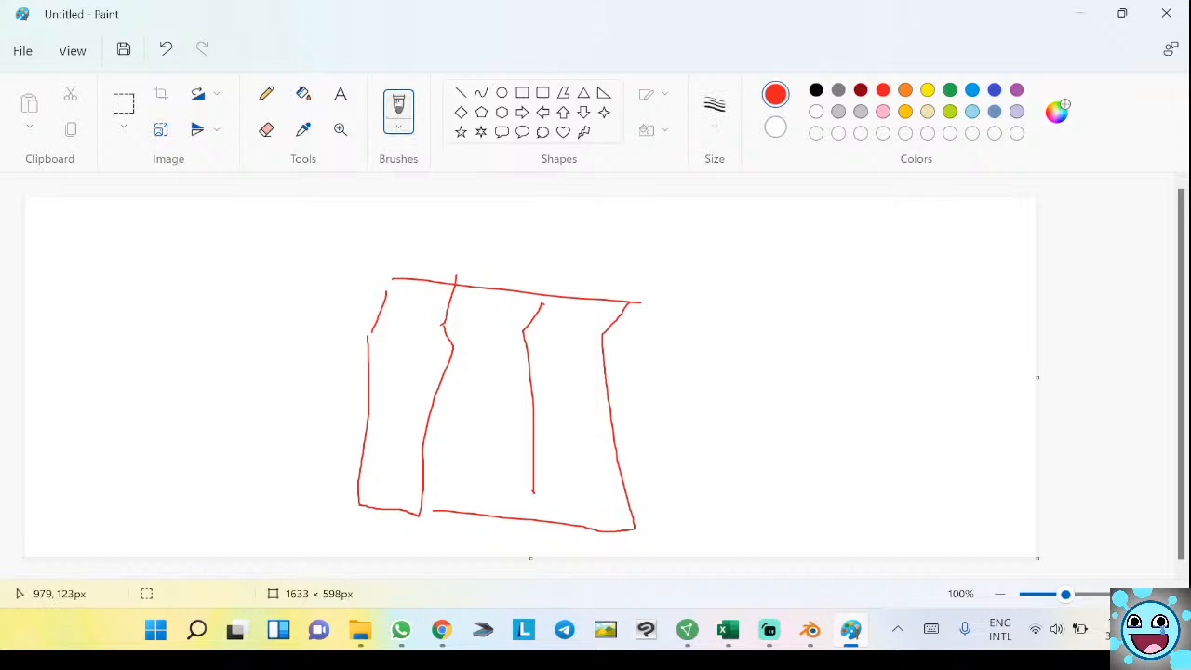
# Draw the box's large side panel and short horizontal lines across the upper part of the three compartments.
pyautogui.moveTo(630, 306)
pyautogui.mouseDown()
pyautogui.moveTo(746, 265)
pyautogui.moveTo(643, 542)
pyautogui.moveTo(614, 547)
pyautogui.mouseUp()
pyautogui.moveTo(522, 333); pyautogui.dragTo(586, 339)
pyautogui.moveTo(456, 324); pyautogui.dragTo(517, 332)
pyautogui.moveTo(389, 327); pyautogui.dragTo(450, 335)
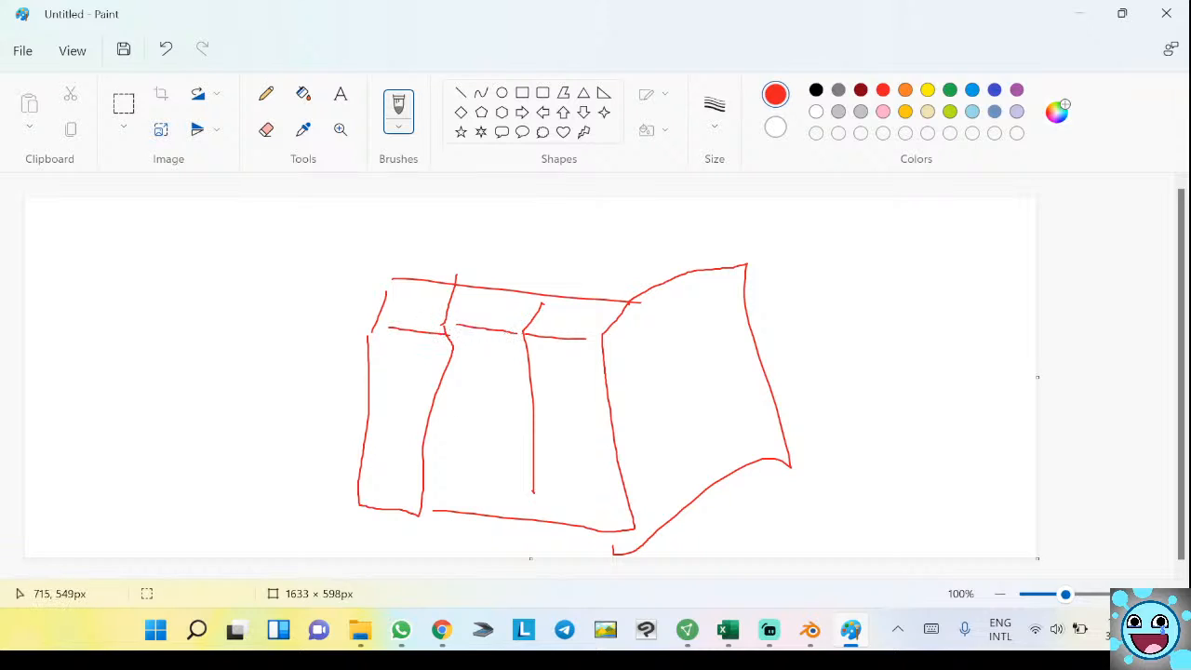
# Draw the box's rear top edges and extend the two compartment dividers back across the top.
pyautogui.moveTo(405, 275)
pyautogui.mouseDown()
pyautogui.moveTo(522, 225)
pyautogui.moveTo(726, 254)
pyautogui.mouseUp()
pyautogui.moveTo(458, 281); pyautogui.dragTo(578, 252)
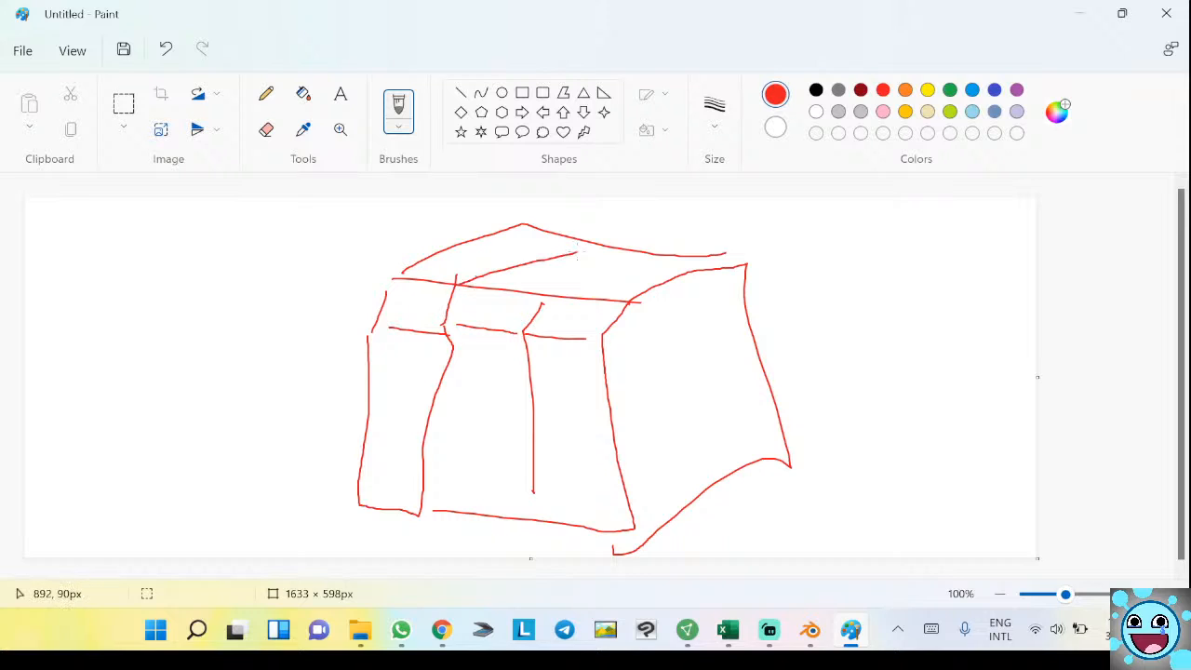
pyautogui.moveTo(556, 296); pyautogui.dragTo(636, 249)
# Label the three front compartments A, B and C by hand.
pyautogui.moveTo(384, 452)
pyautogui.mouseDown()
pyautogui.moveTo(396, 416)
pyautogui.moveTo(412, 454)
pyautogui.moveTo(417, 434)
pyautogui.moveTo(469, 493)
pyautogui.mouseUp()
pyautogui.moveTo(468, 439)
pyautogui.mouseDown()
pyautogui.moveTo(486, 457)
pyautogui.moveTo(470, 490)
pyautogui.mouseUp()
pyautogui.moveTo(586, 442); pyautogui.dragTo(602, 479)
# Add a raised sign with scribbled text lines at the back of the box and short vertical lines at the rear ends of the compartments.
pyautogui.moveTo(599, 307)
pyautogui.mouseDown()
pyautogui.moveTo(603, 221)
pyautogui.moveTo(739, 217)
pyautogui.moveTo(726, 260)
pyautogui.mouseUp()
pyautogui.moveTo(612, 231)
pyautogui.mouseDown()
pyautogui.moveTo(670, 229)
pyautogui.moveTo(694, 259)
pyautogui.moveTo(681, 267)
pyautogui.mouseUp()
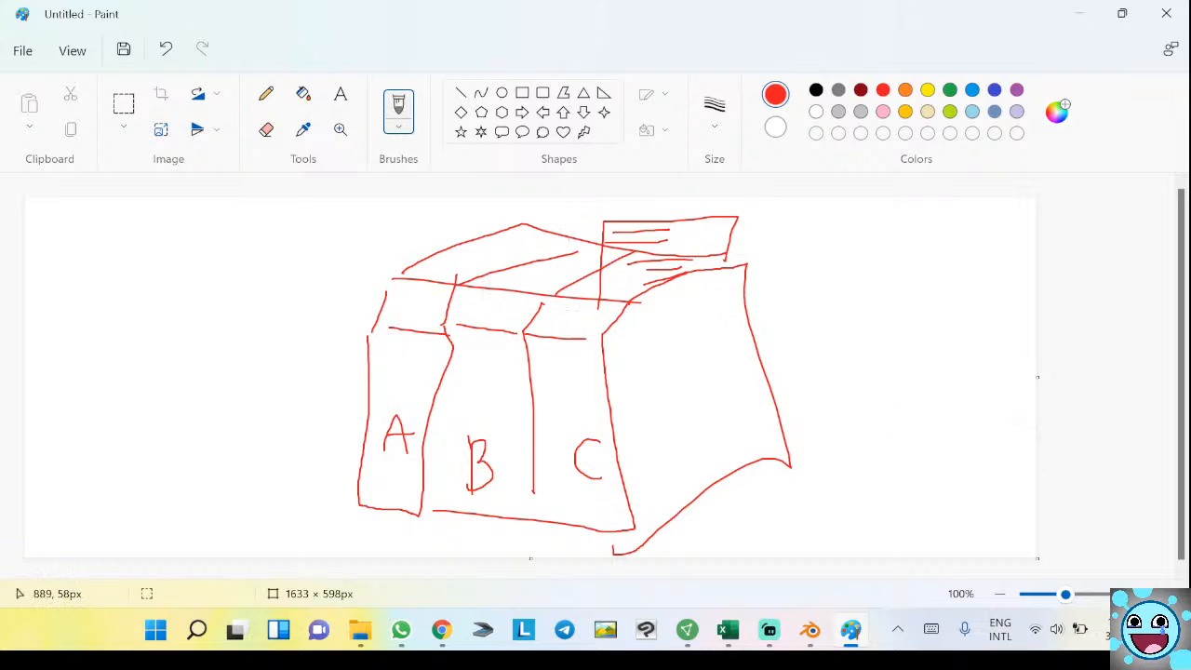
pyautogui.moveTo(522, 226)
pyautogui.mouseDown()
pyautogui.moveTo(525, 265)
pyautogui.moveTo(638, 277)
pyautogui.mouseUp()
# Switch to Blender, closing the WhatsApp window on the way, and start a new General file.
pyautogui.hotkey('alt', 'Tab')
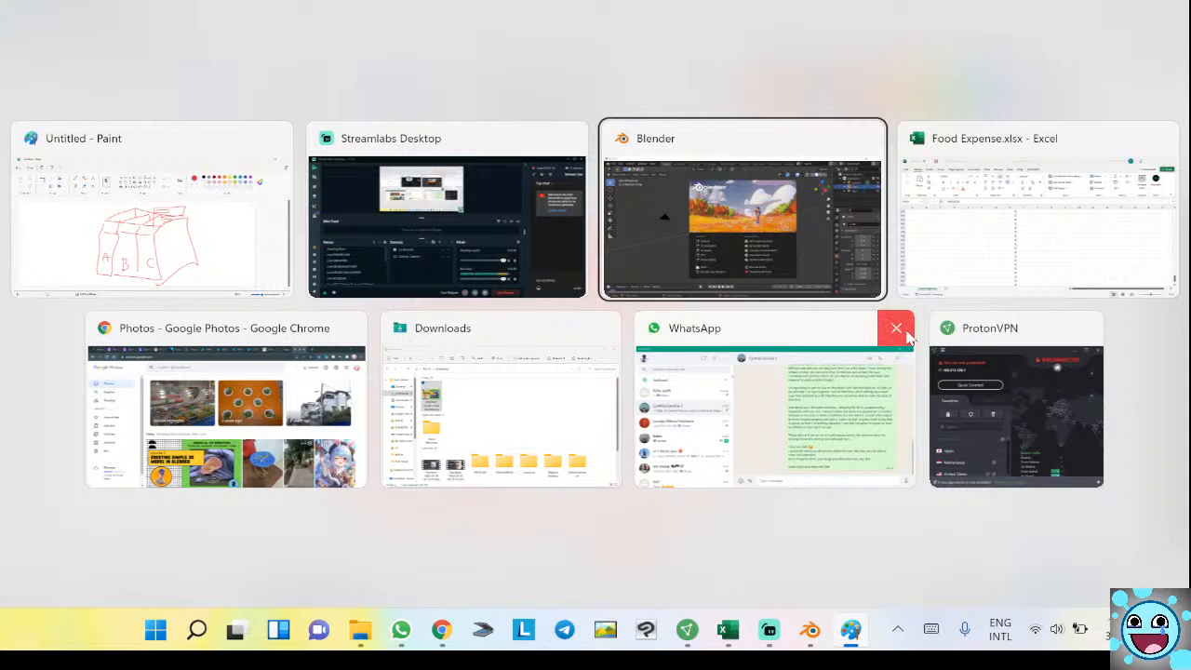
pyautogui.click(893, 327)
pyautogui.click(787, 233)
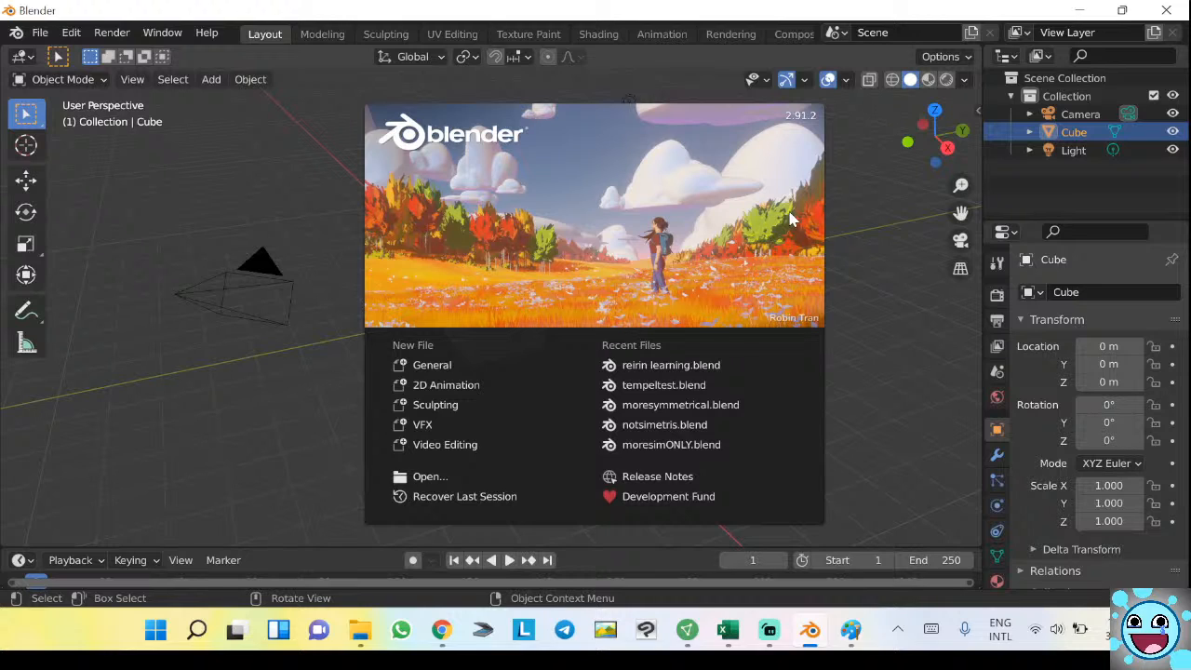
pyautogui.click(437, 372)
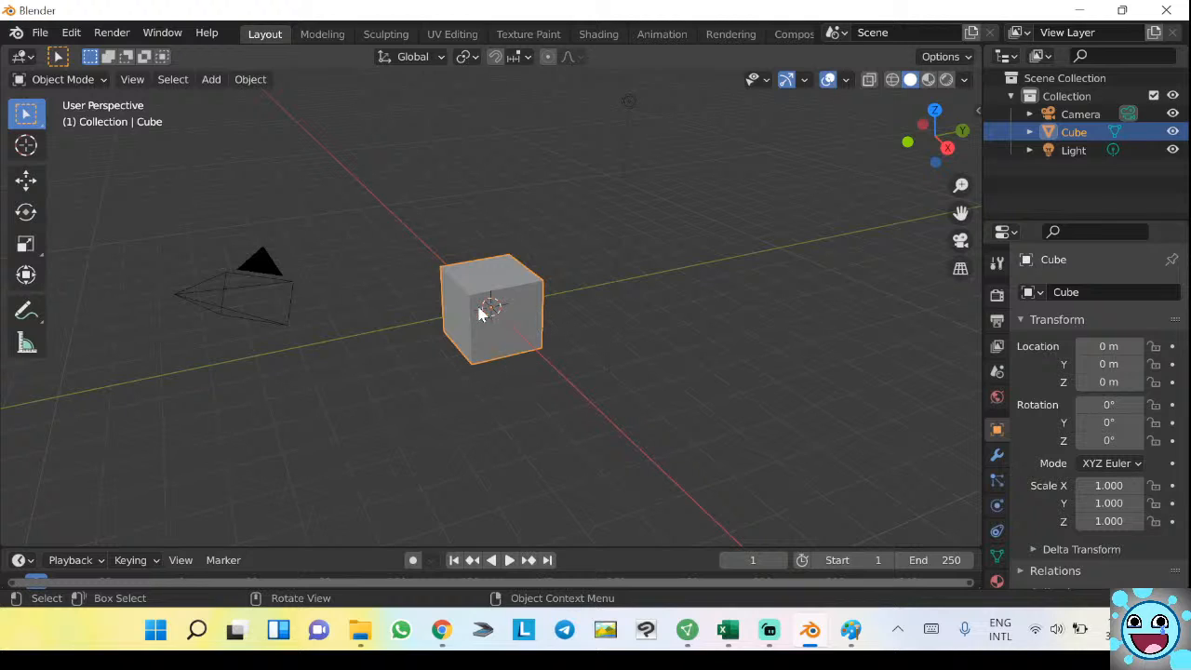
# Examine the default cube in the 3D viewport from different angles and distances.
pyautogui.rightClick(363, 229)
pyautogui.click(404, 238)
pyautogui.moveTo(449, 370)
pyautogui.mouseDown(button='middle')
pyautogui.moveTo(460, 372)
pyautogui.moveTo(450, 352)
pyautogui.moveTo(452, 379)
pyautogui.moveTo(456, 370)
pyautogui.mouseUp(button='middle')
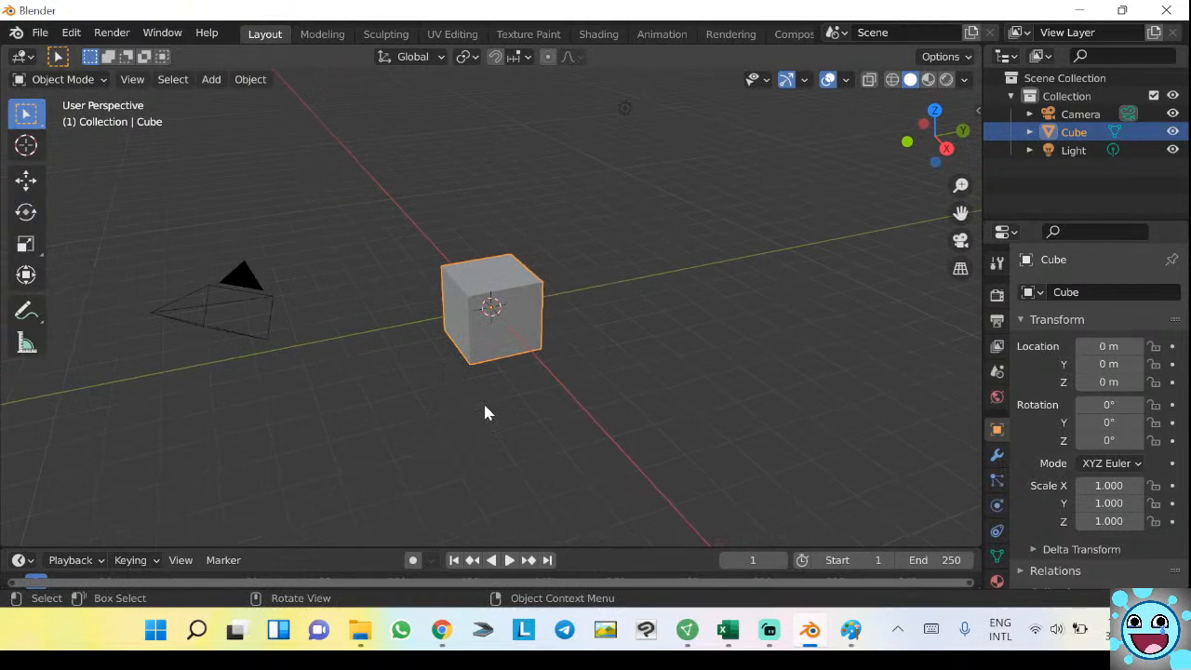
pyautogui.moveTo(433, 420); pyautogui.dragTo(457, 441, button='middle')
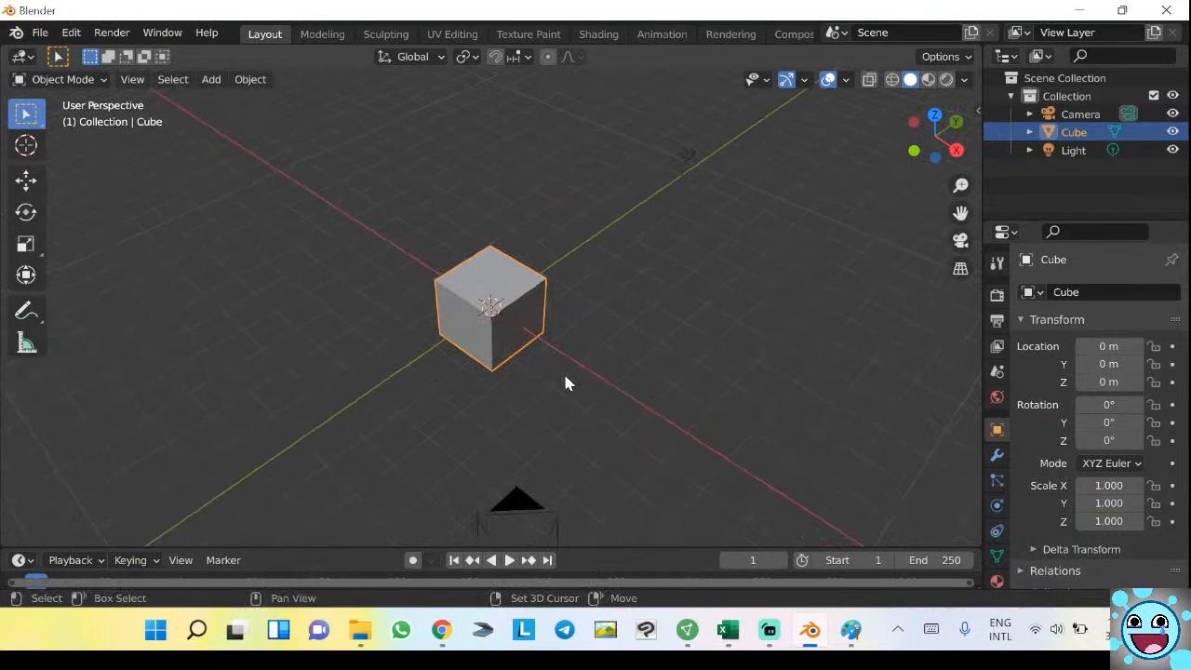
pyautogui.keyDown('shift'); pyautogui.moveTo(505, 426); pyautogui.dragTo(531, 375, button='middle'); pyautogui.keyUp('shift')
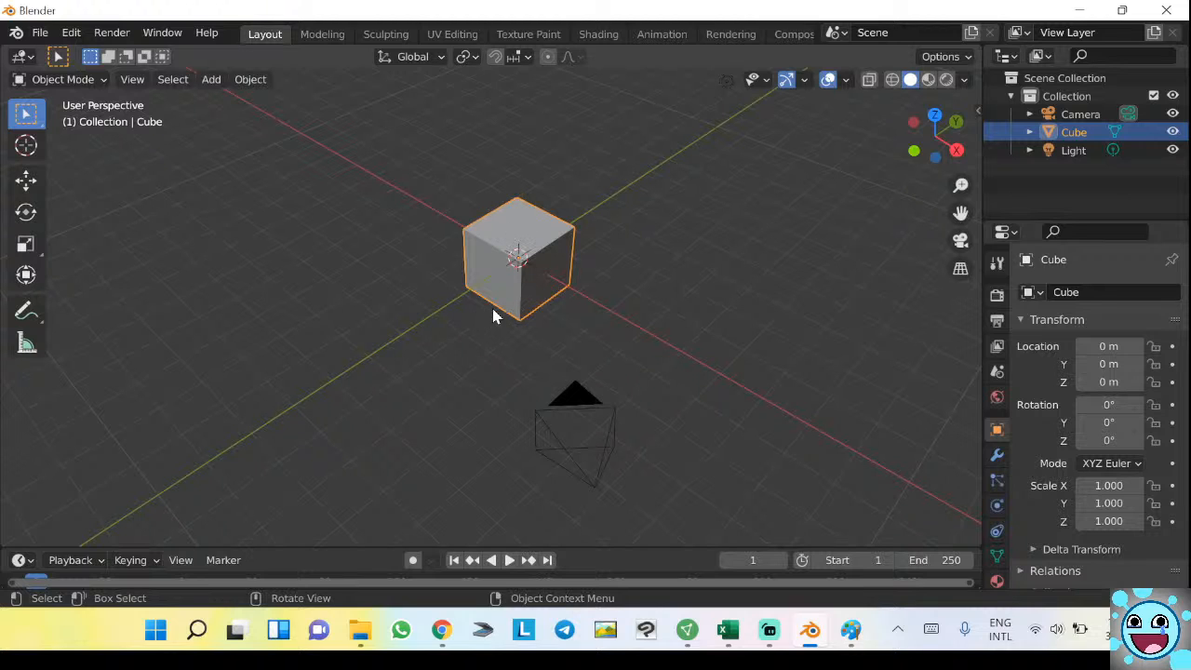
pyautogui.scroll(5, 535, 253)
pyautogui.scroll(-7, 545, 258)
pyautogui.scroll(5, 564, 216)
pyautogui.scroll(-8, 558, 183)
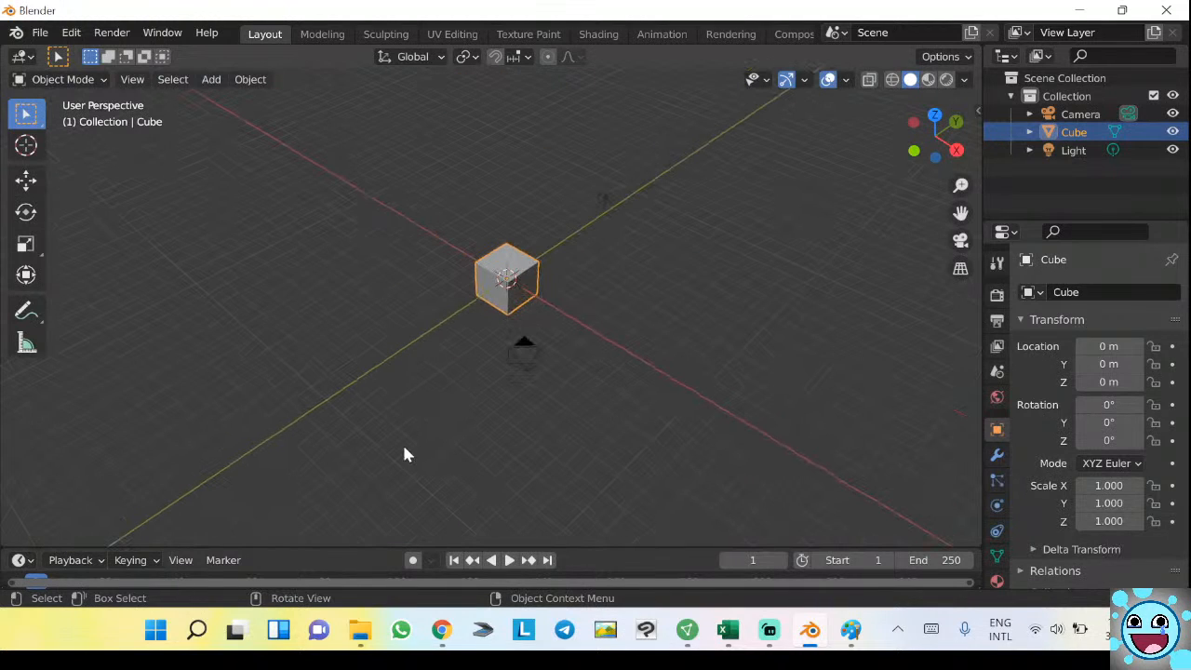
pyautogui.scroll(3, 568, 260)
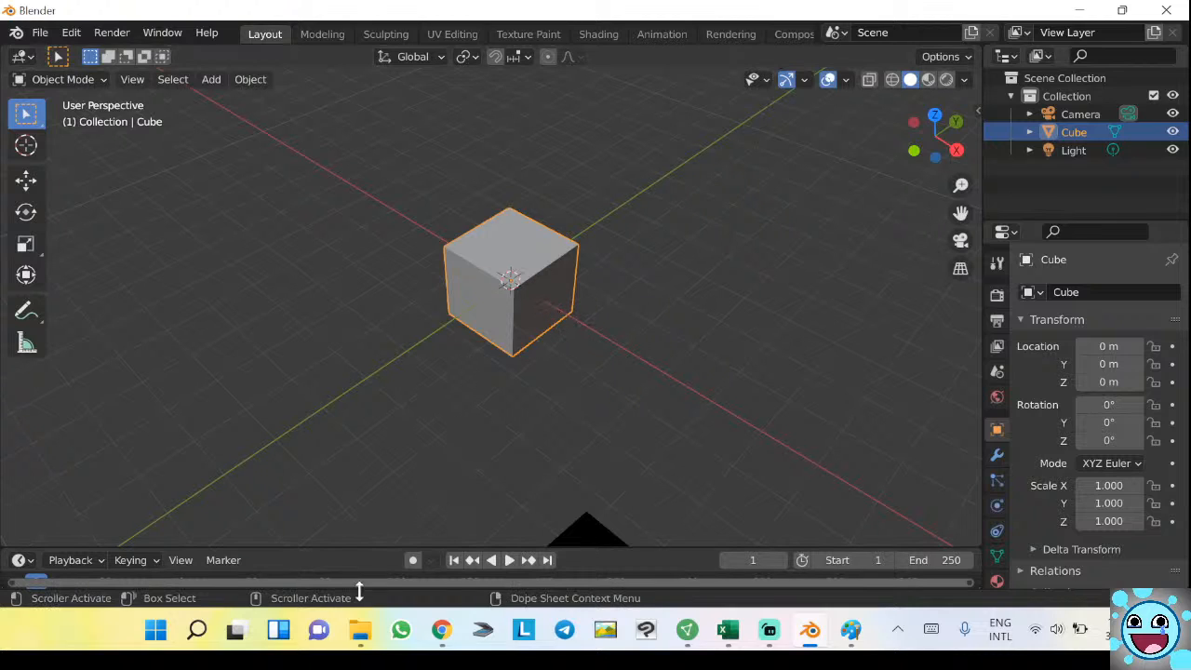
# Look through the Downloads folder and its INSTALLER subfolder in File Explorer, and minimize the window.
pyautogui.moveTo(362, 633)
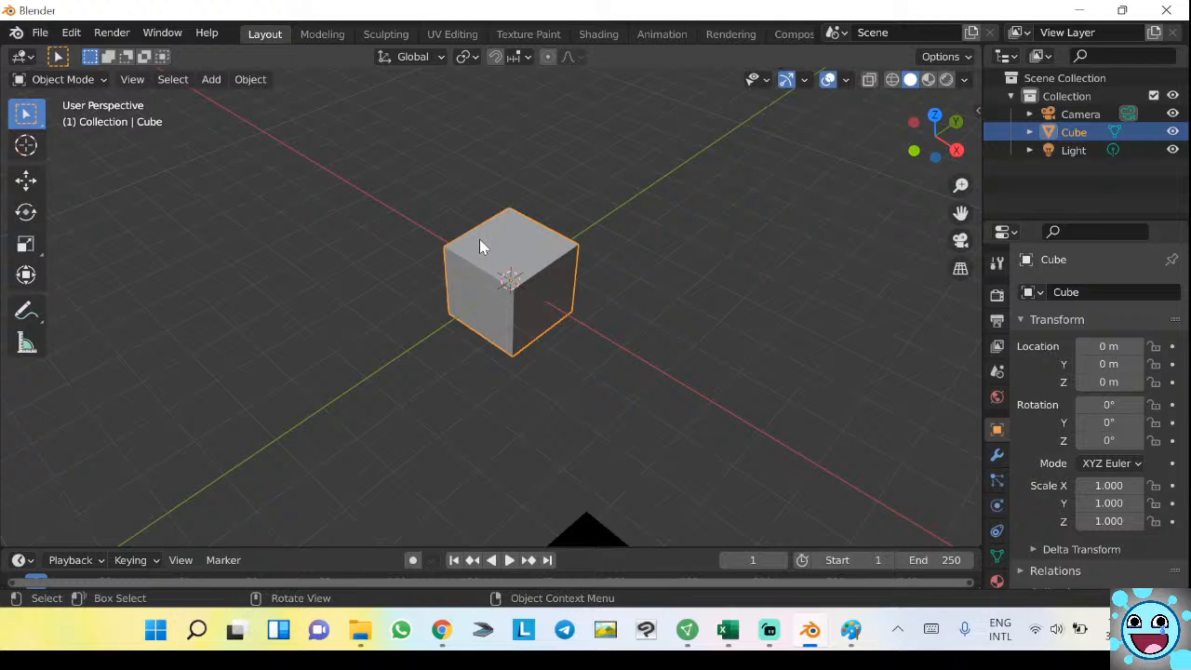
pyautogui.click(360, 630)
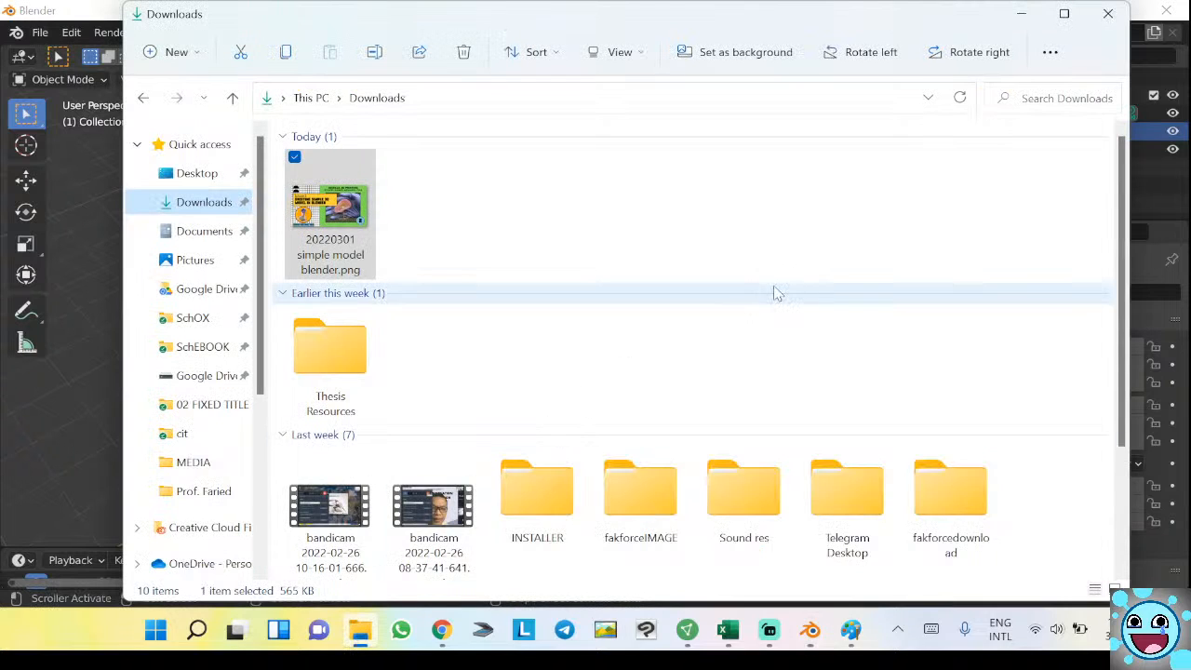
pyautogui.scroll(-2, 776, 288)
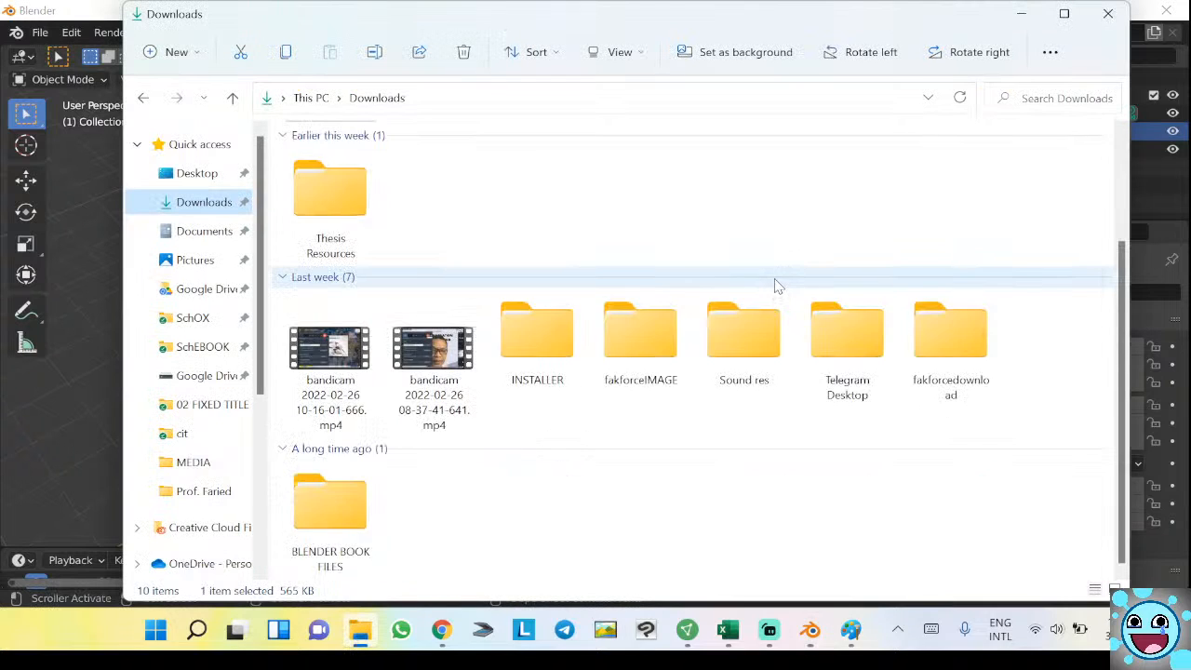
pyautogui.doubleClick(532, 316)
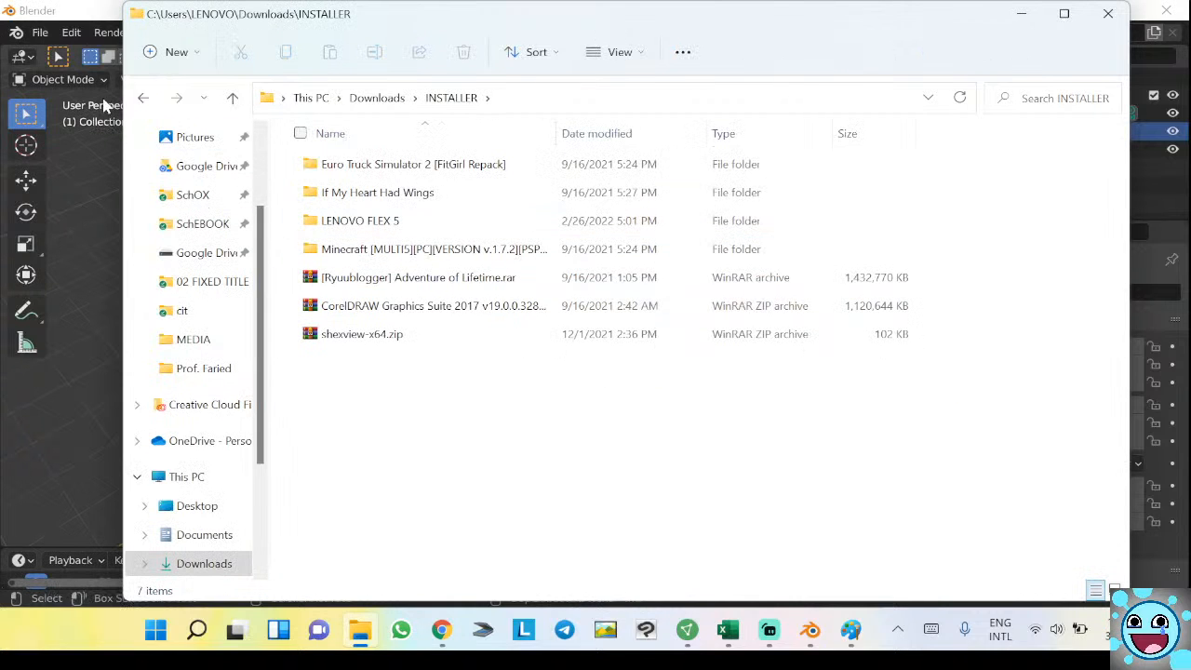
pyautogui.click(146, 99)
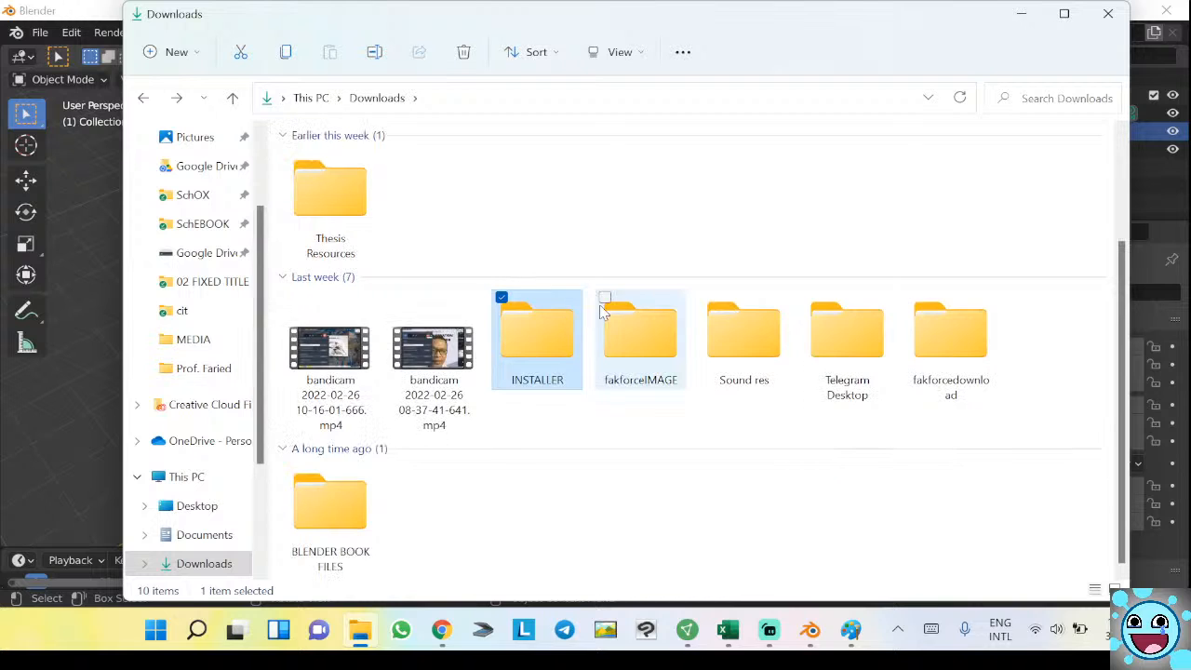
pyautogui.scroll(3, 609, 316)
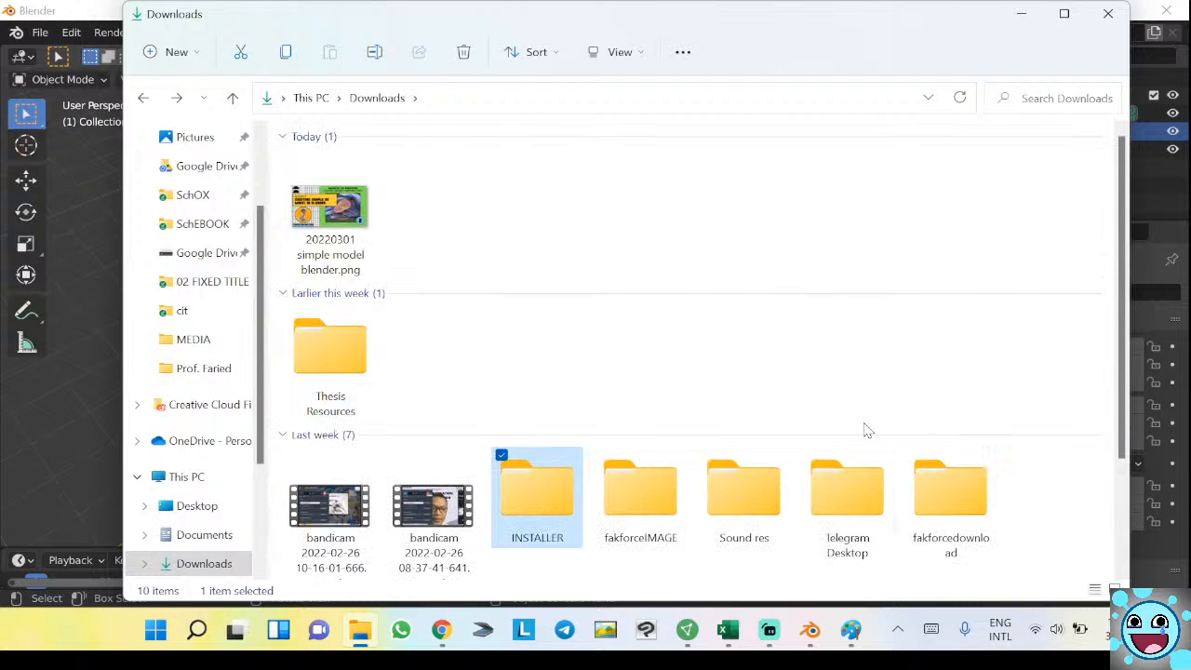
pyautogui.click(1020, 14)
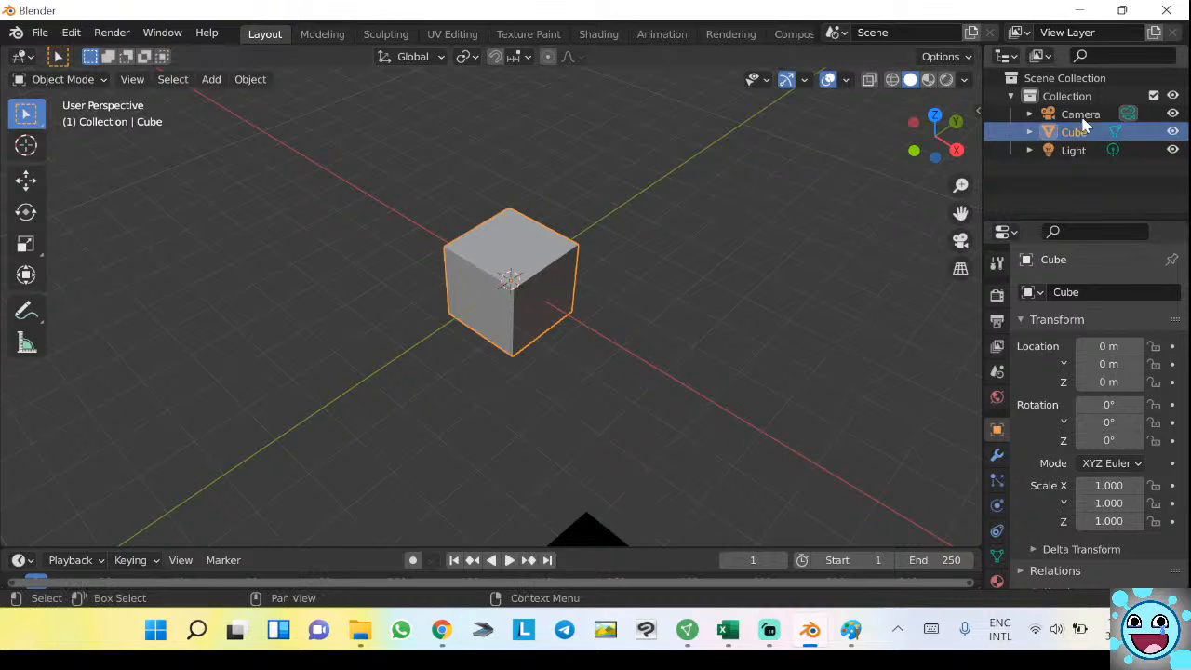
# Show the desktop and look through the program shortcuts in the DESIGN folder.
pyautogui.press('super+d')
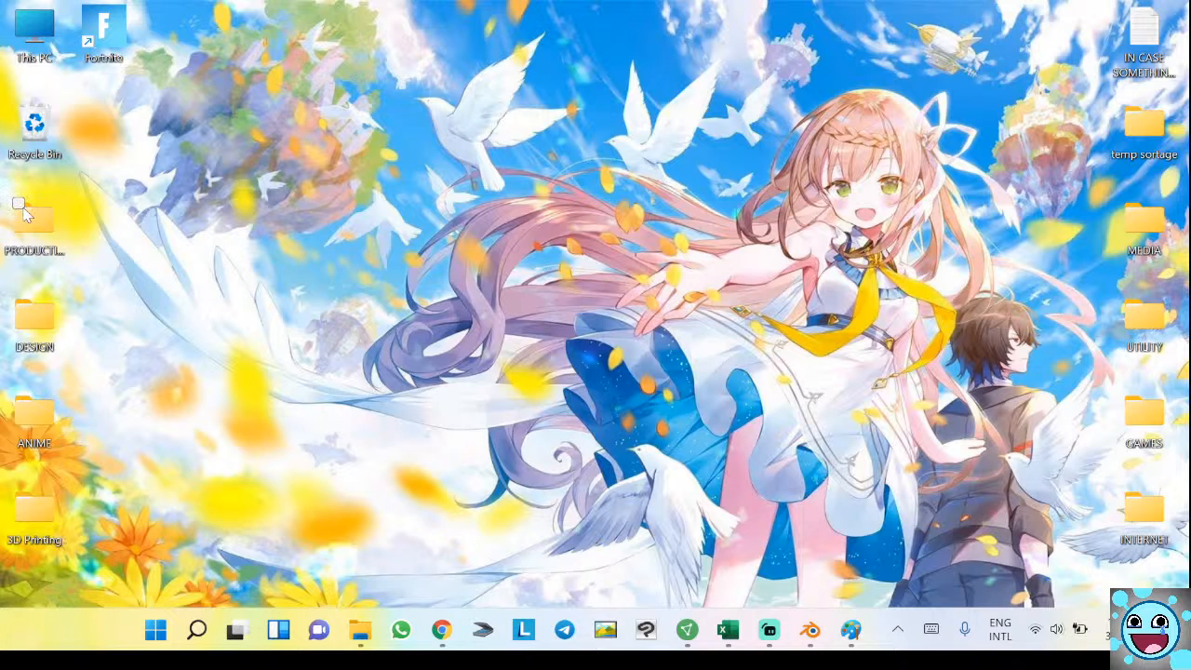
pyautogui.click(33, 325)
pyautogui.doubleClick(33, 326)
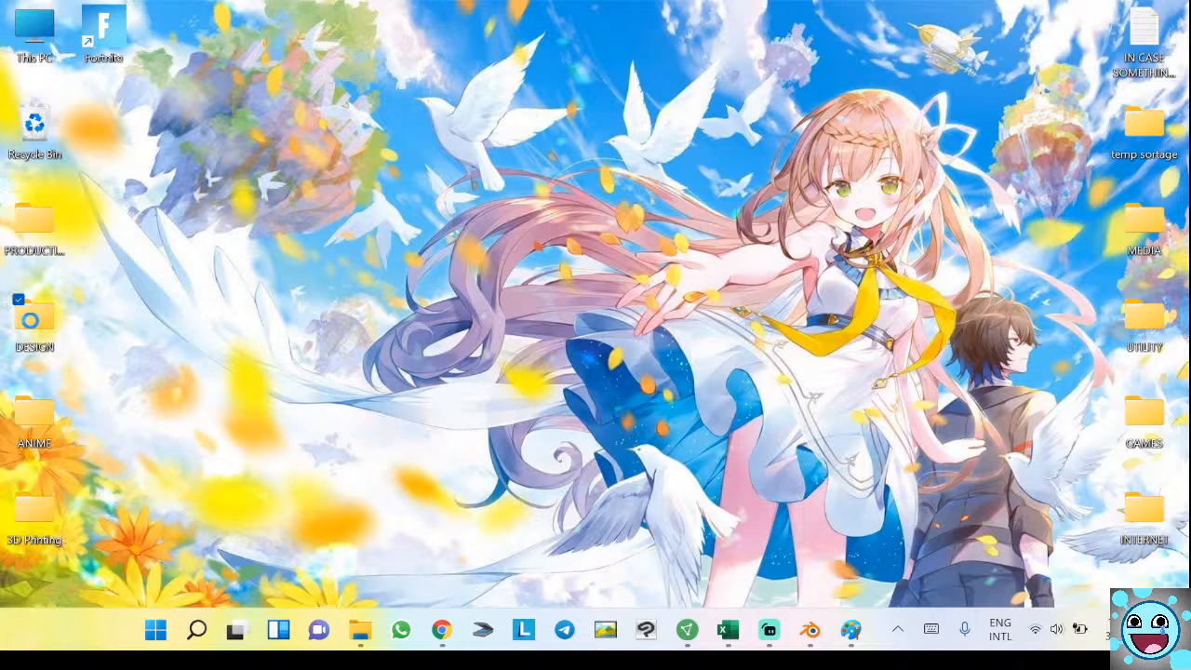
pyautogui.scroll(-3, 333, 303)
pyautogui.scroll(3, 333, 304)
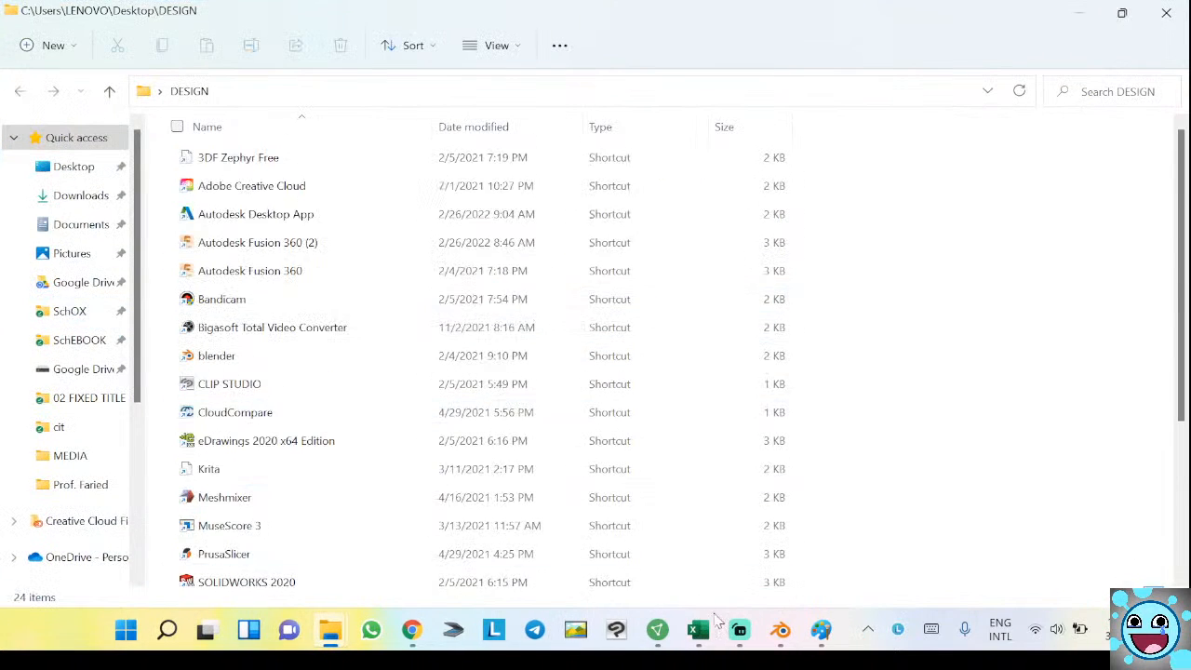
# Switch to Streamlabs Desktop, put the Offline scene on the stream and return to the Self Stream scene.
pyautogui.click(739, 629)
pyautogui.scroll(-5, 111, 455)
pyautogui.scroll(-2, 149, 489)
pyautogui.scroll(5, 159, 494)
pyautogui.scroll(-3, 159, 493)
pyautogui.click(154, 502)
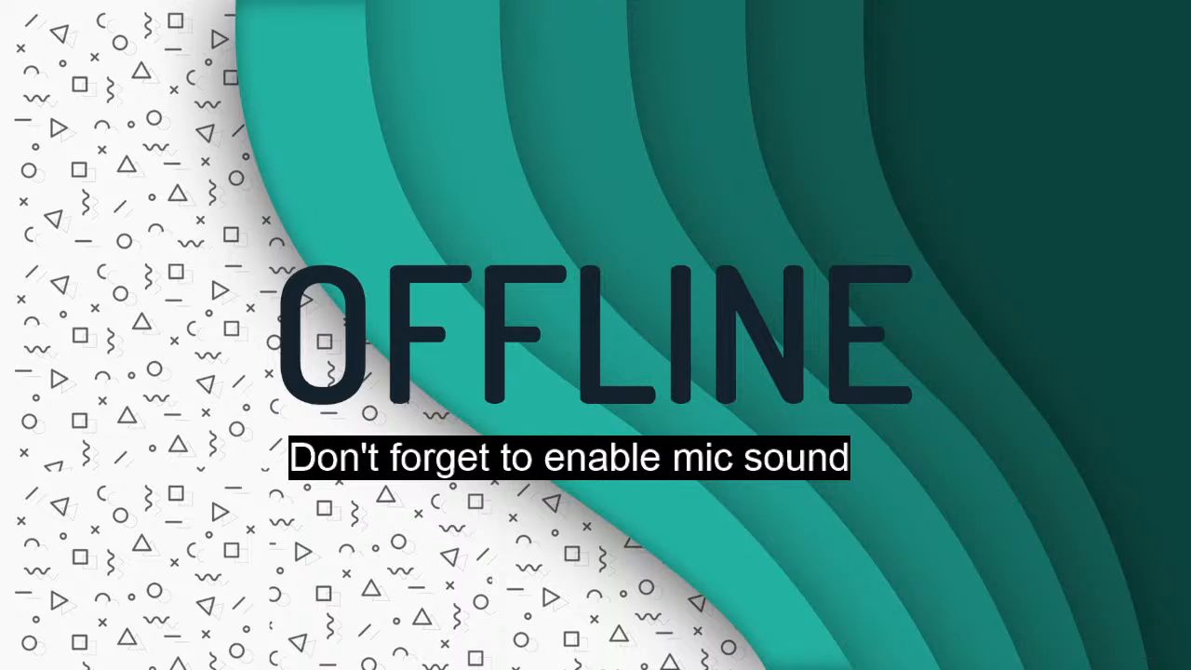
pyautogui.click(181, 543)
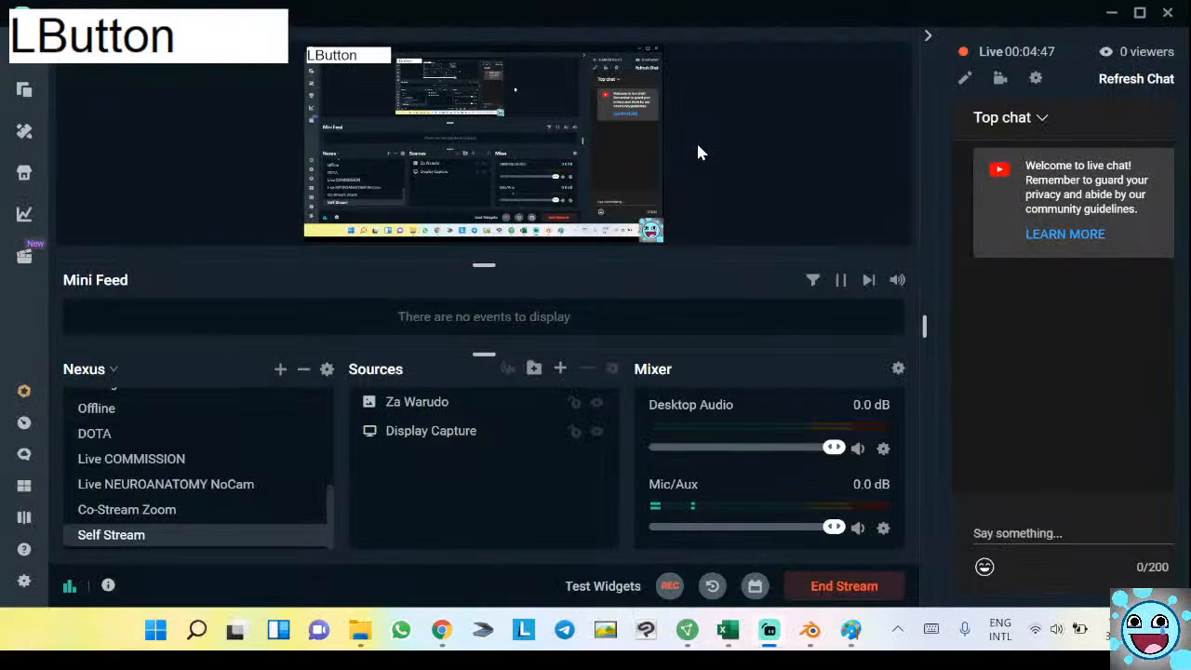
# Switch back to Blender and turn on Quad View in the 3D viewport.
pyautogui.press('alt')
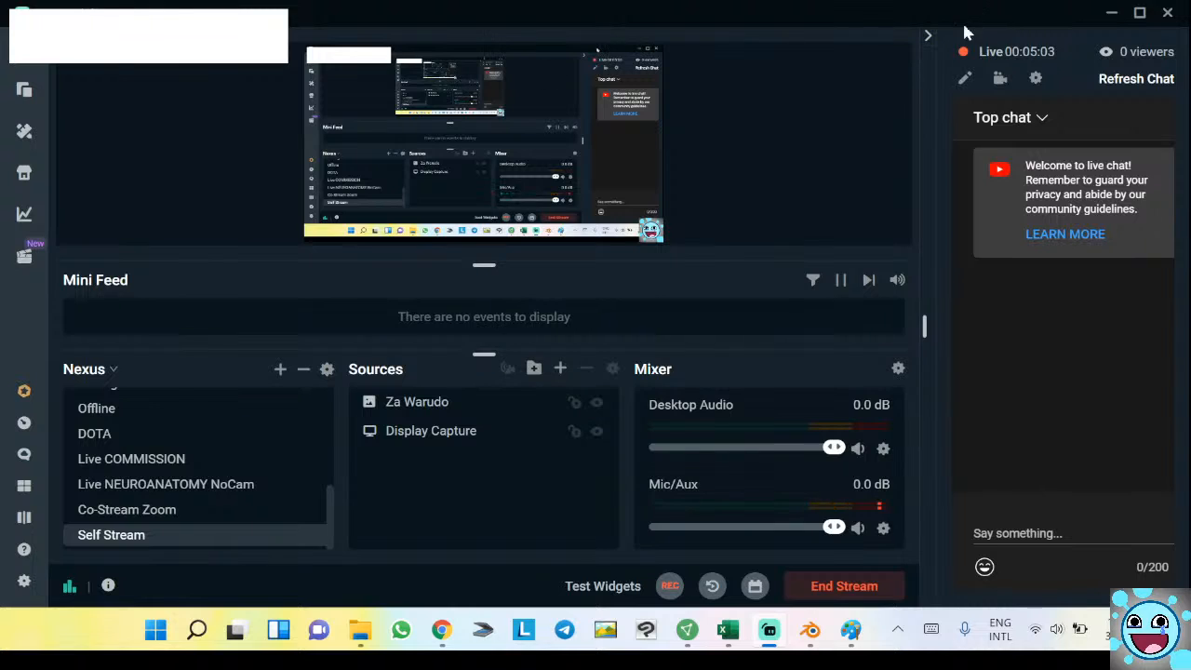
pyautogui.hotkey('alt', 'Tab')
pyautogui.hotkey('alt', 'Tab')
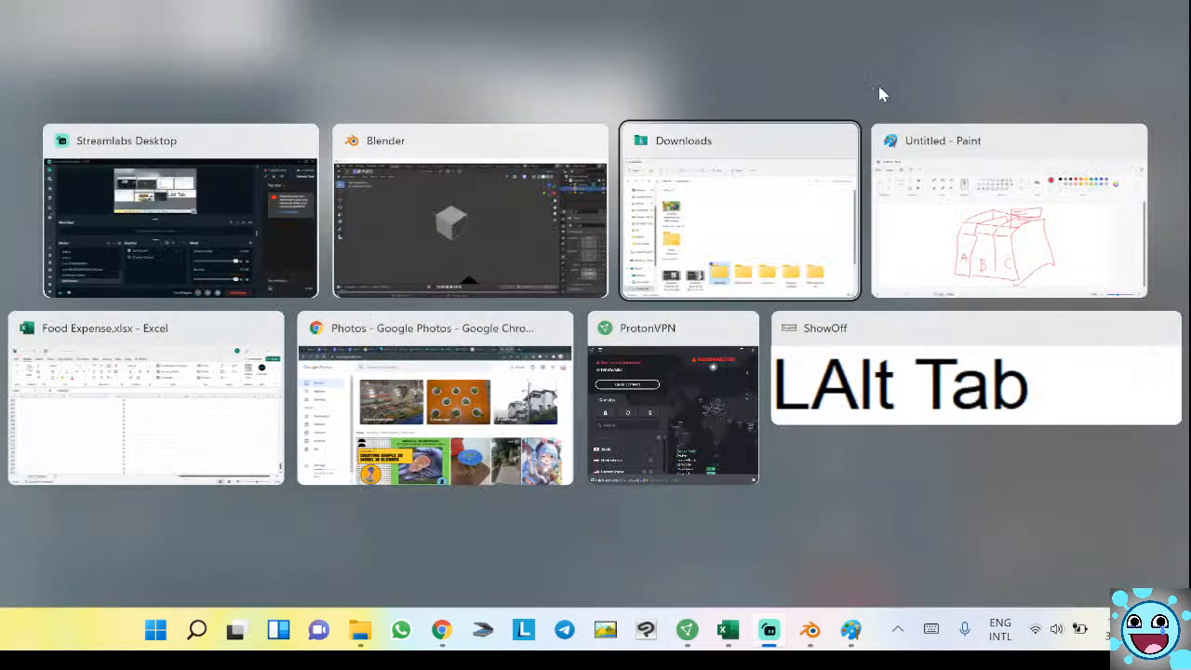
pyautogui.keyDown('alt'); pyautogui.click(477, 239); pyautogui.keyUp('alt')
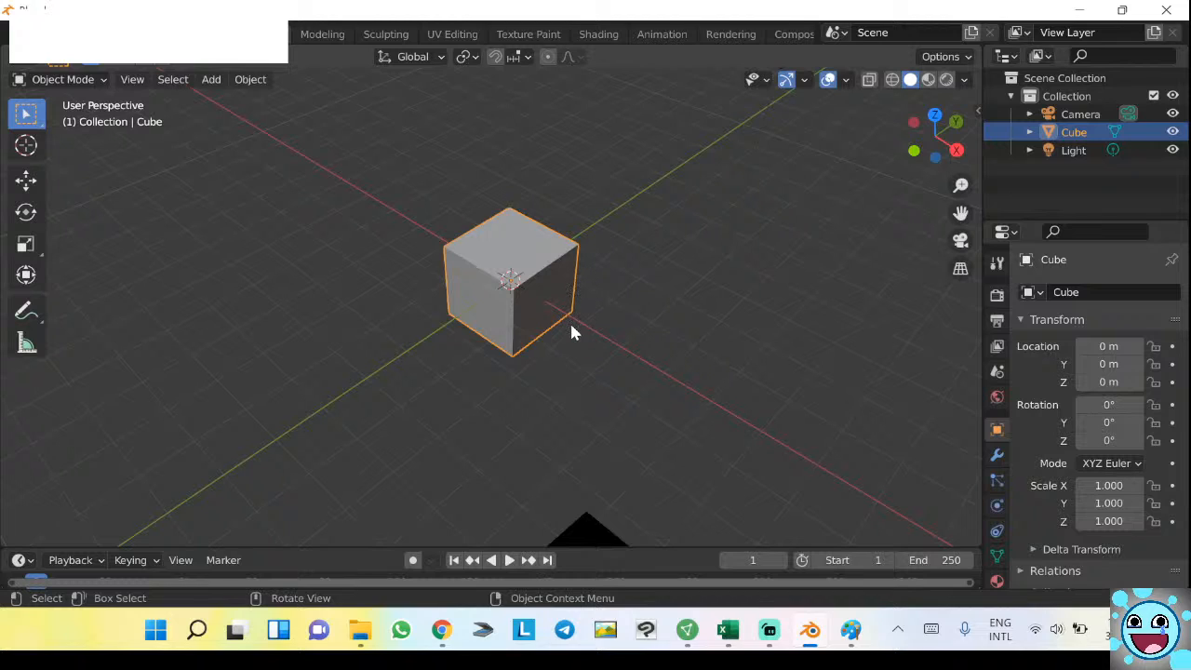
pyautogui.press('ctrl')
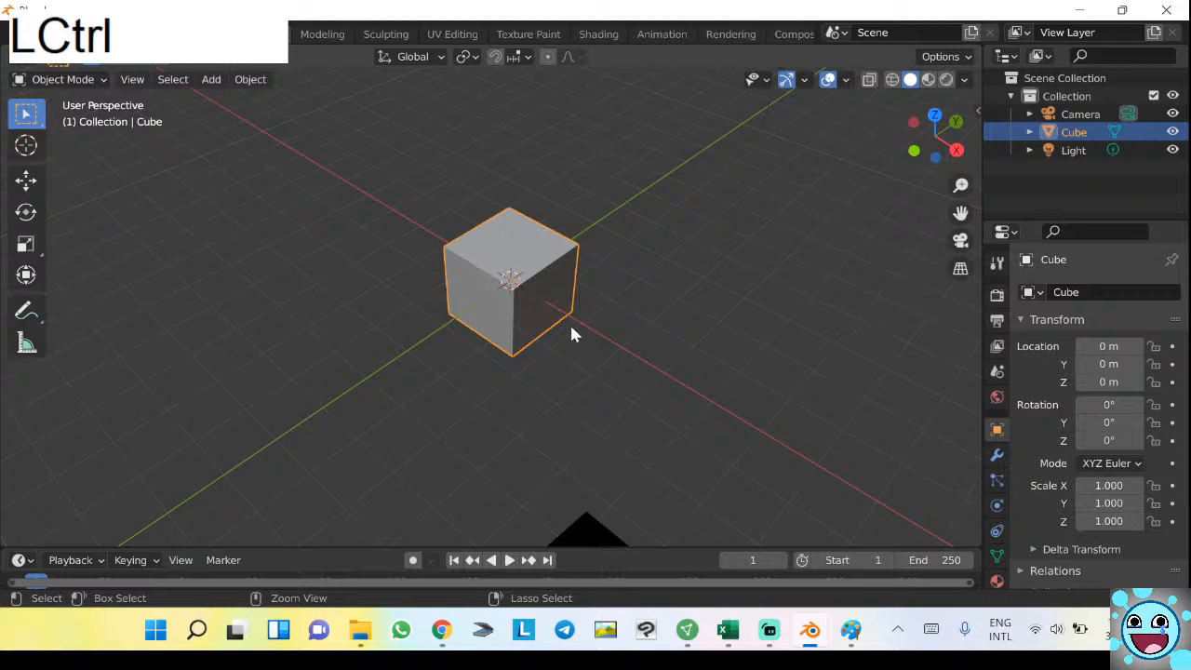
pyautogui.press('alt')
pyautogui.hotkey('ctrl', 'alt', 'q')
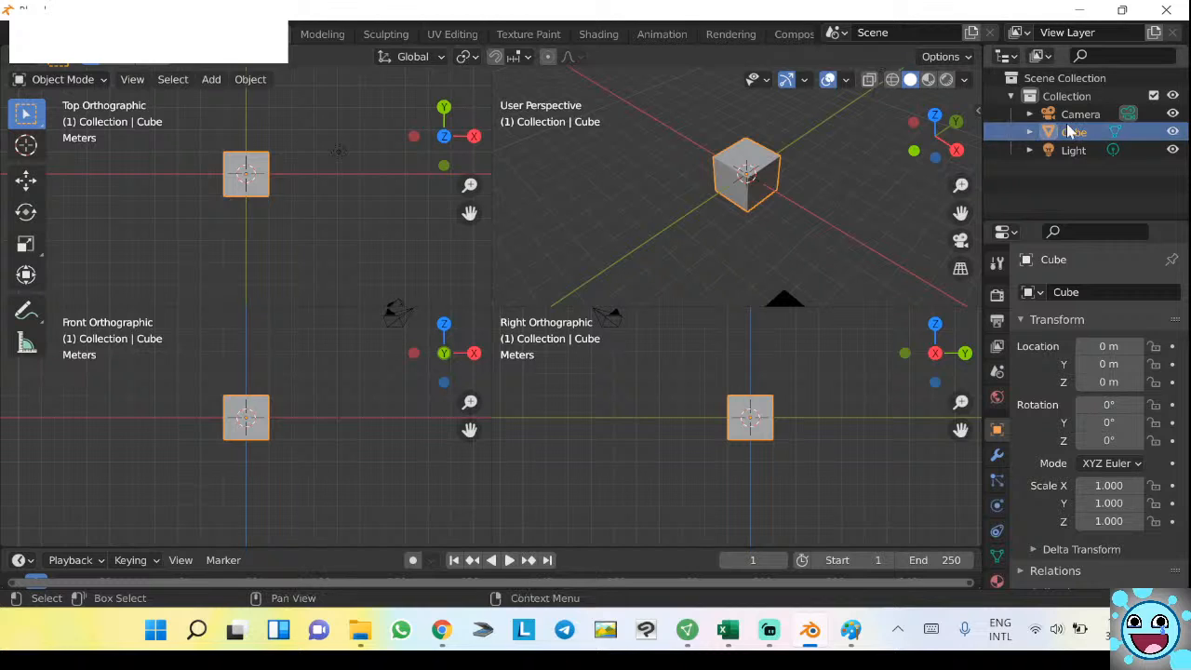
# Review the box sketch in Paint and minimize it to return to Blender.
pyautogui.click(850, 630)
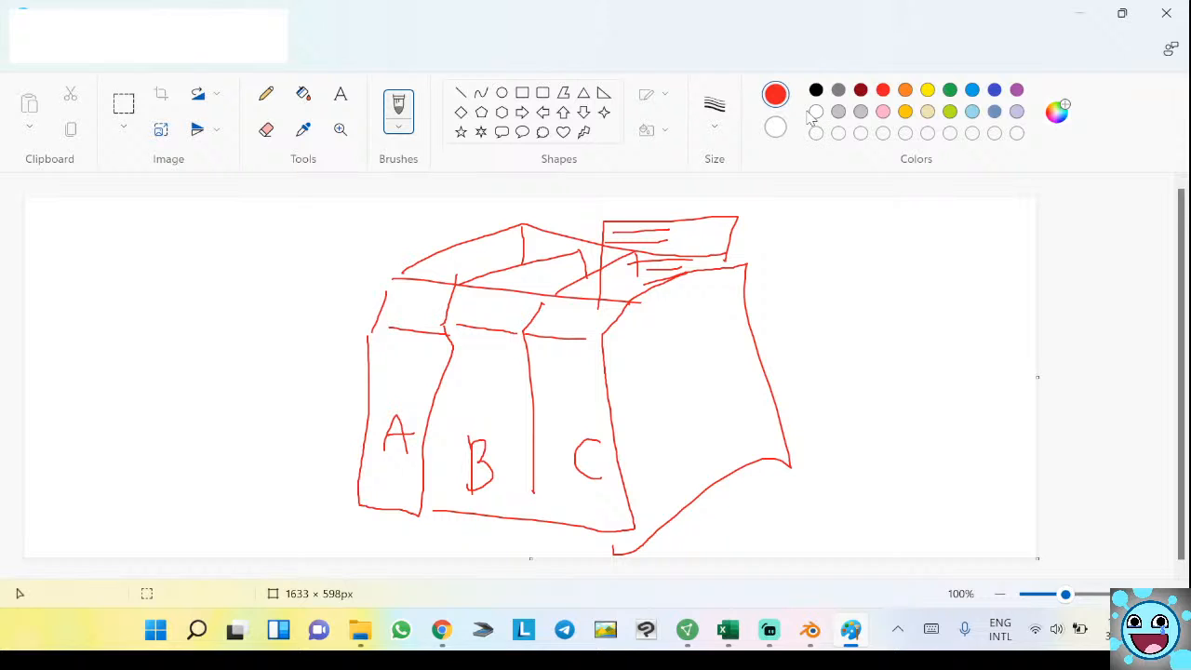
pyautogui.click(1086, 13)
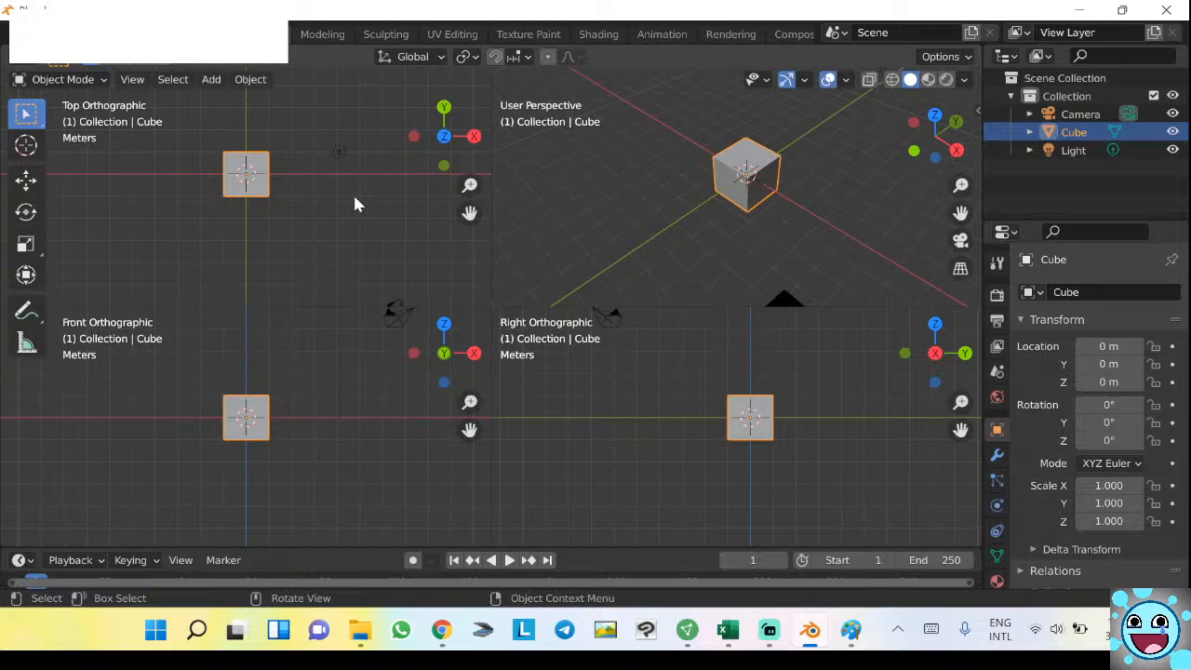
pyautogui.click(1172, 132)
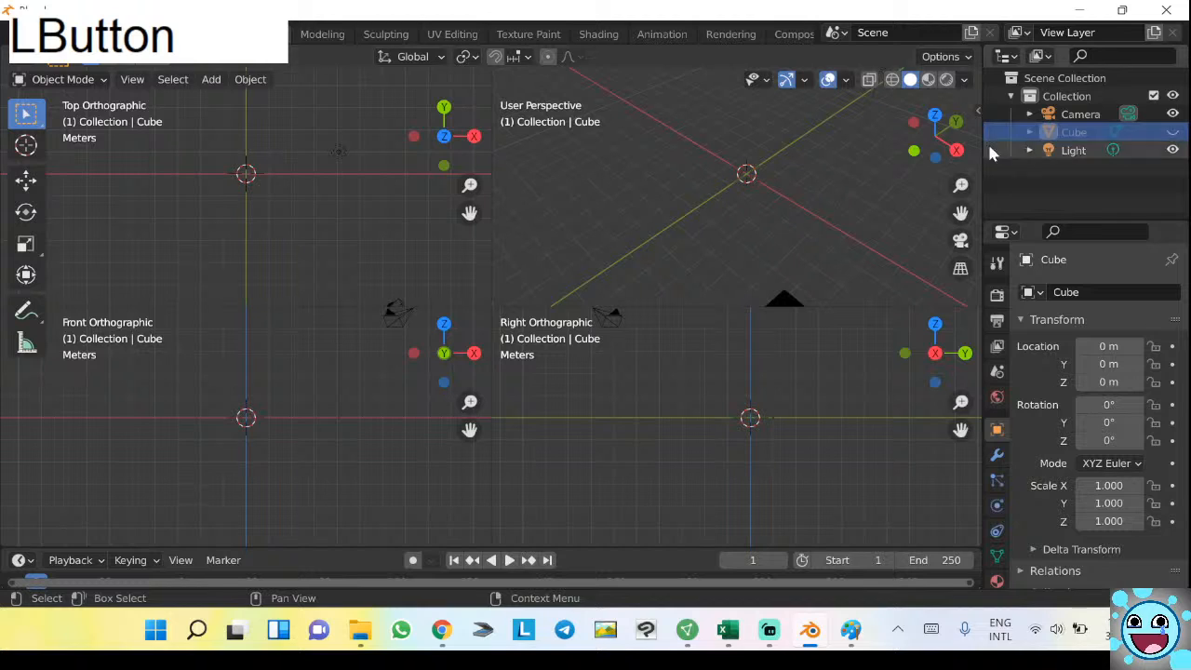
pyautogui.rightClick(1082, 135)
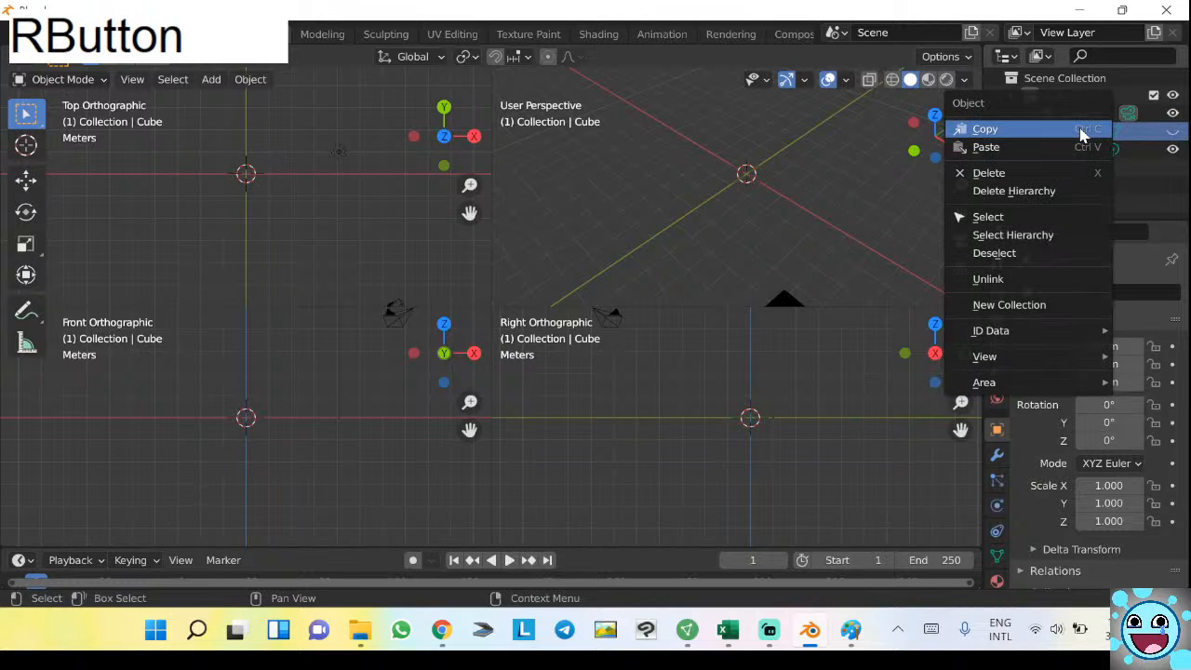
pyautogui.press('Escape')
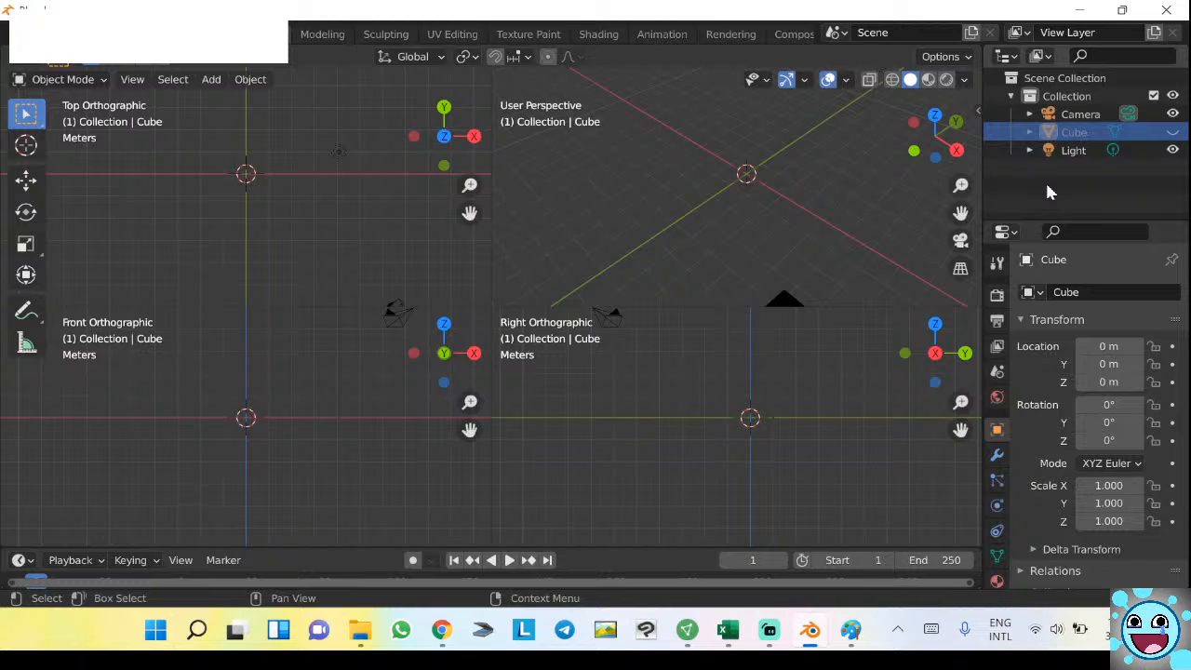
pyautogui.click(1108, 165)
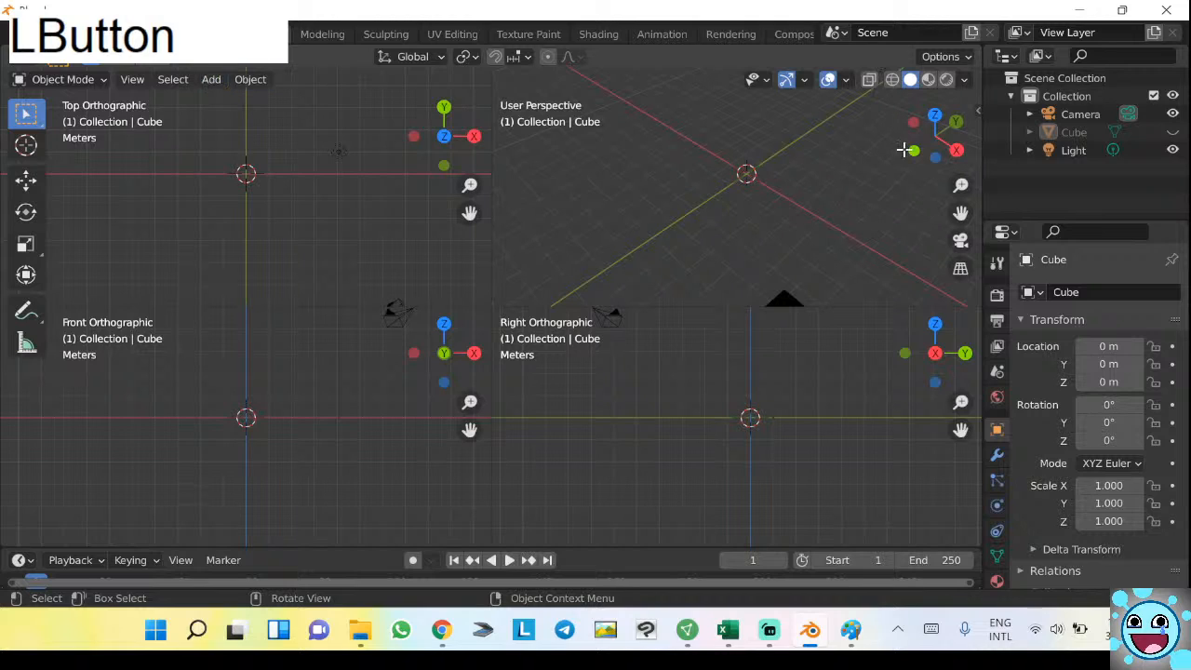
pyautogui.click(216, 82)
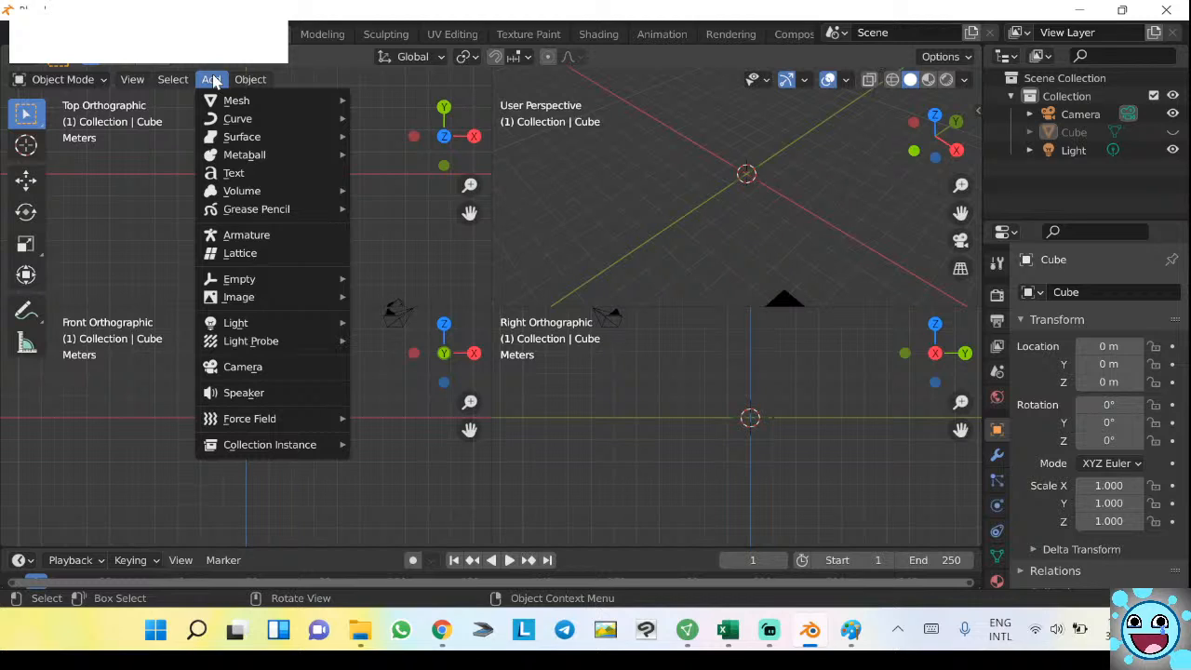
pyautogui.moveTo(221, 101)
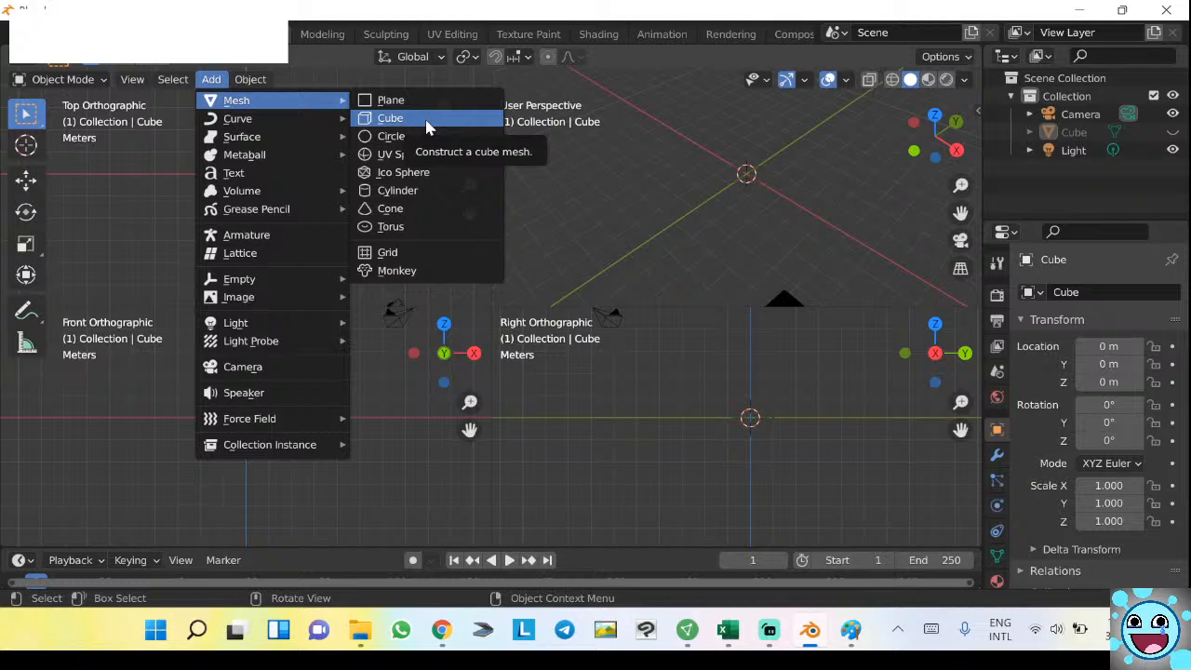
pyautogui.press('Escape')
pyautogui.click(1172, 132)
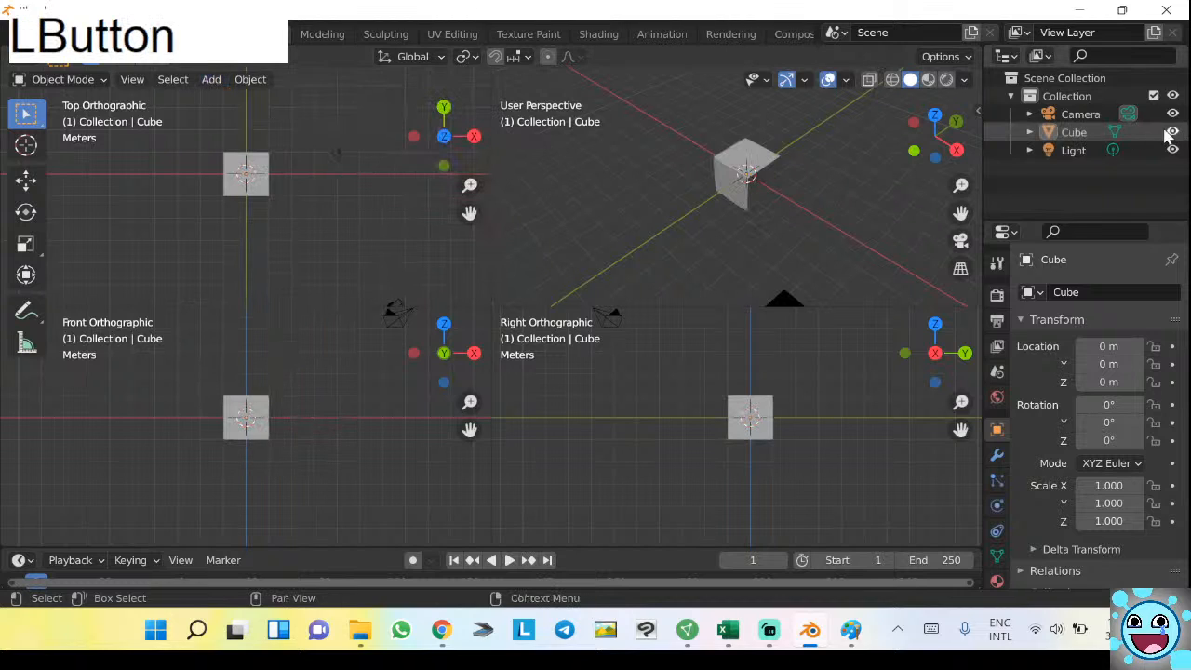
# Select the cube in the perspective view and switch to the box sketch in Paint.
pyautogui.click(747, 166)
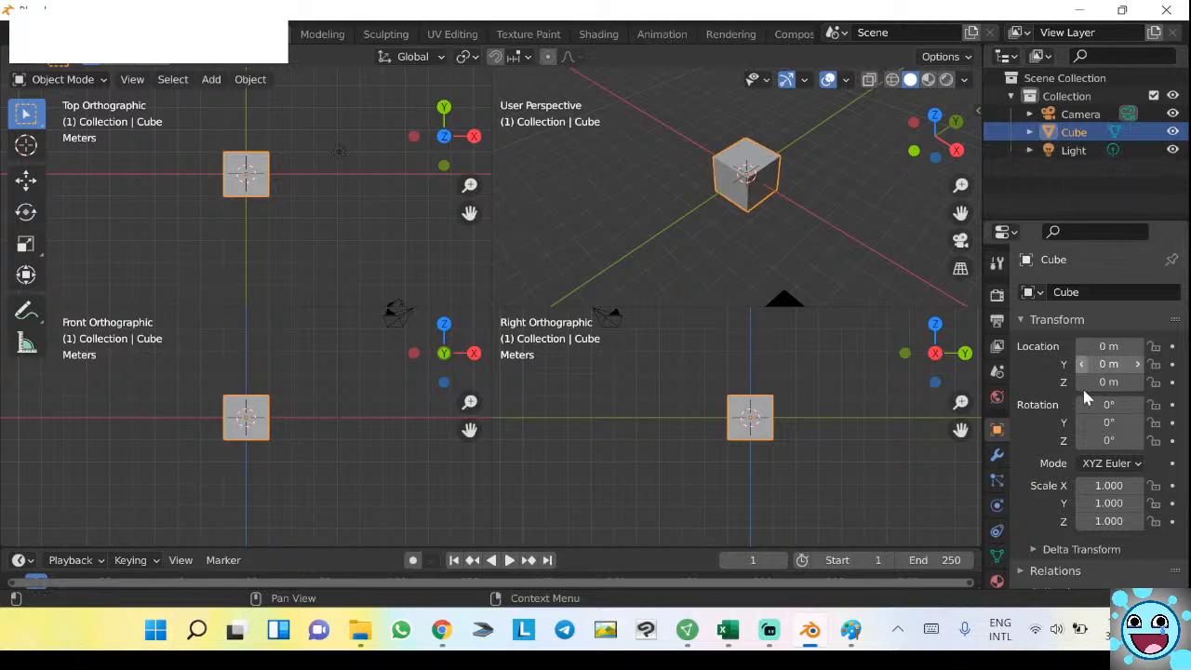
pyautogui.scroll(4, 754, 147)
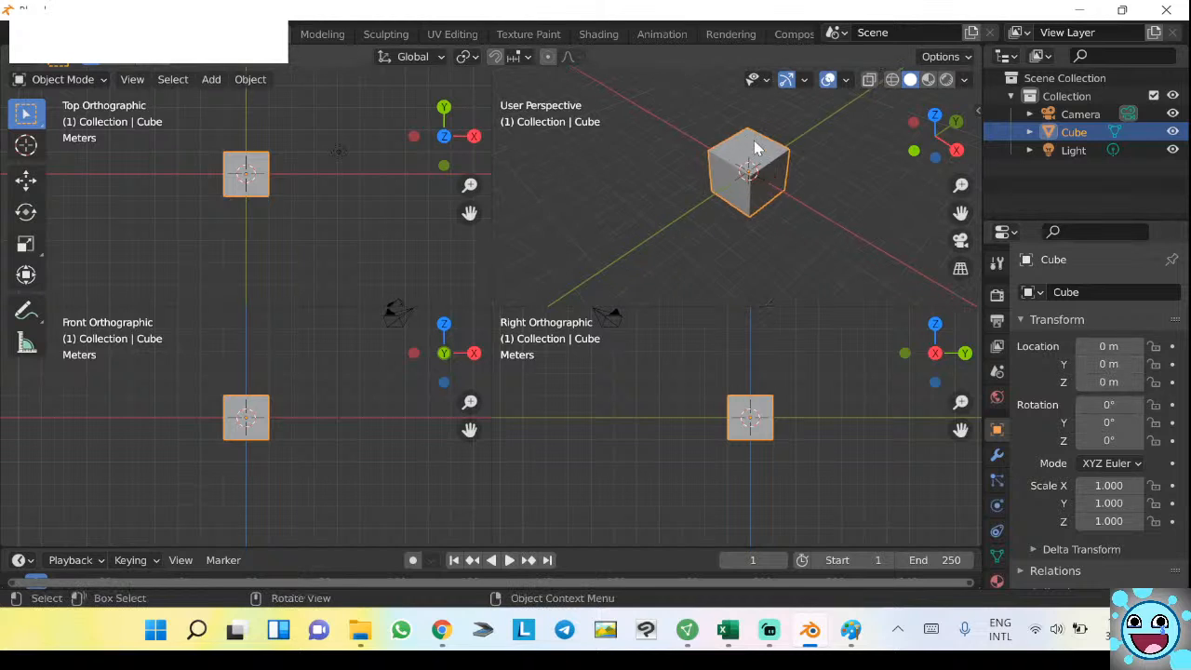
pyautogui.keyDown('shift'); pyautogui.moveTo(768, 147); pyautogui.dragTo(733, 178, button='middle'); pyautogui.keyUp('shift')
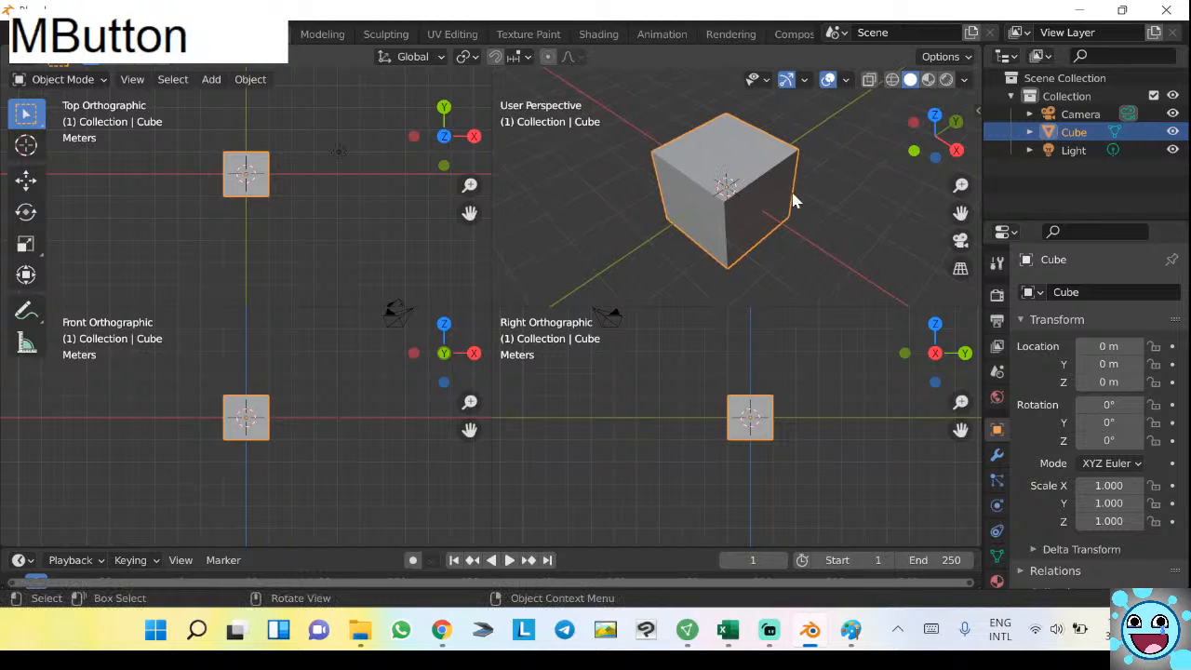
pyautogui.scroll(1, 789, 191)
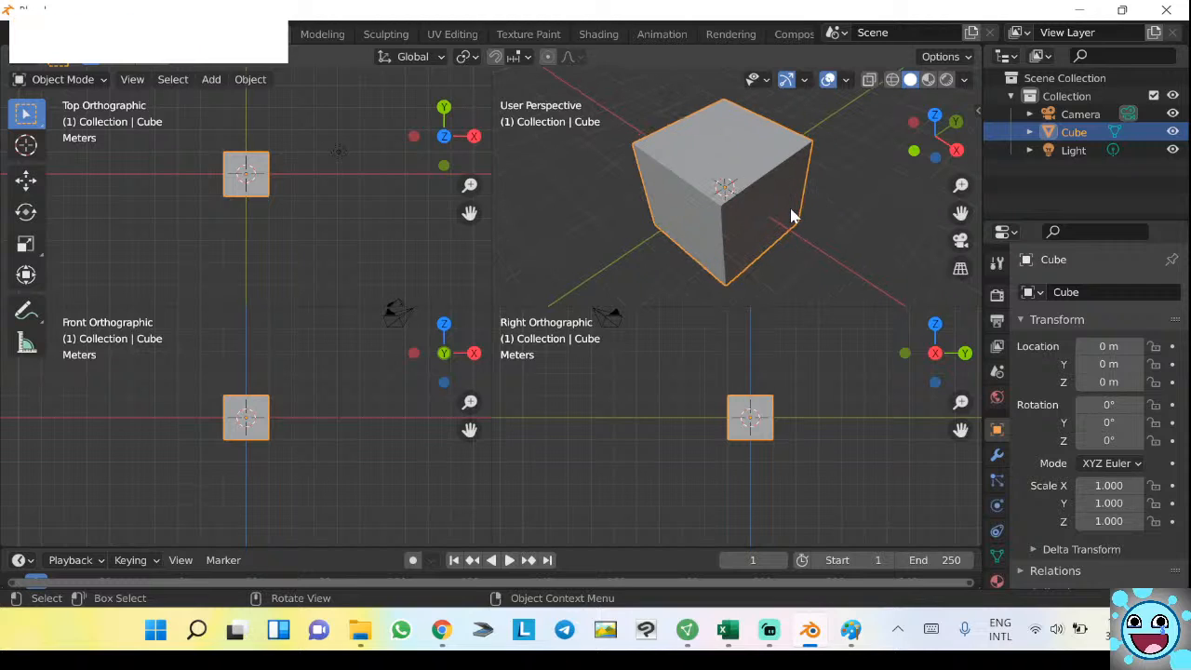
pyautogui.click(851, 646)
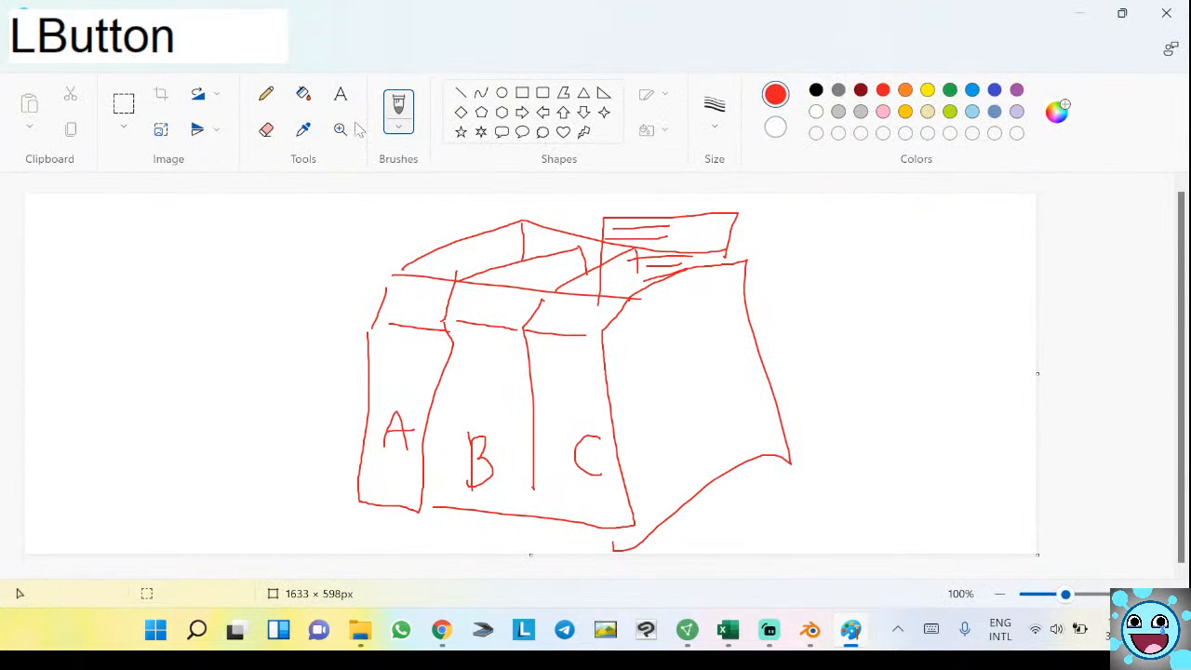
# Try labelling the front width of the box sketch as 12 cm and undo the writing.
pyautogui.click(266, 93)
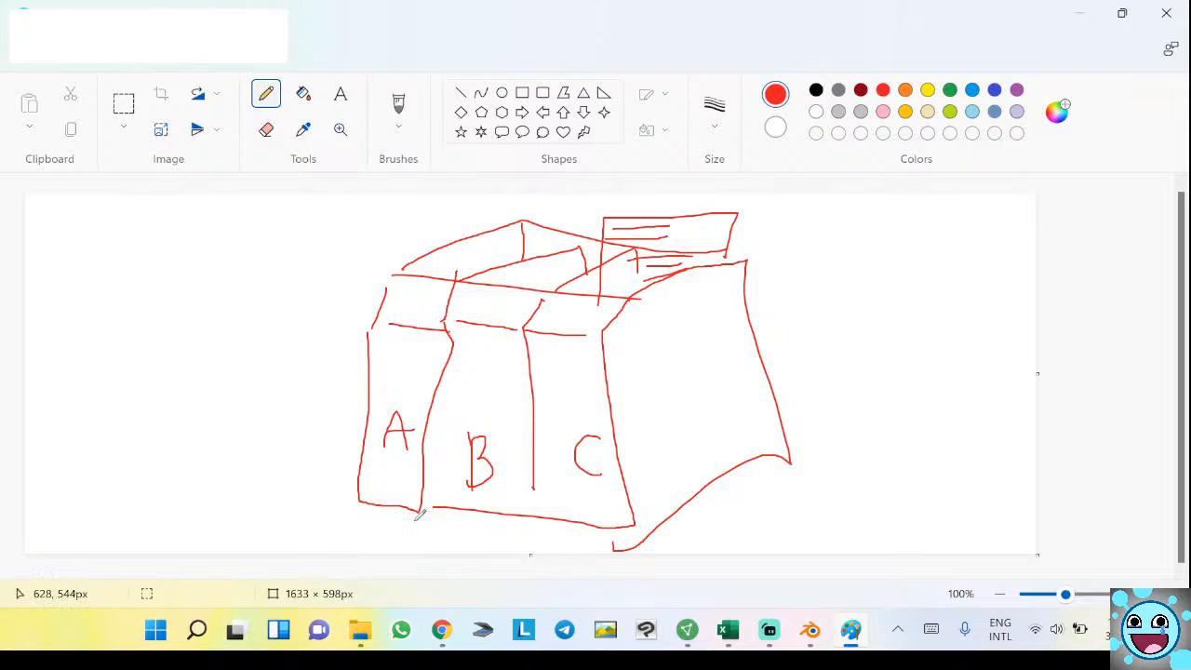
pyautogui.moveTo(415, 521)
pyautogui.mouseDown()
pyautogui.moveTo(419, 548)
pyautogui.moveTo(459, 547)
pyautogui.moveTo(439, 548)
pyautogui.mouseUp()
pyautogui.hotkey('ctrl', 'z')
pyautogui.click(400, 116)
pyautogui.moveTo(439, 528)
pyautogui.mouseDown()
pyautogui.moveTo(470, 549)
pyautogui.moveTo(517, 534)
pyautogui.moveTo(520, 549)
pyautogui.mouseUp()
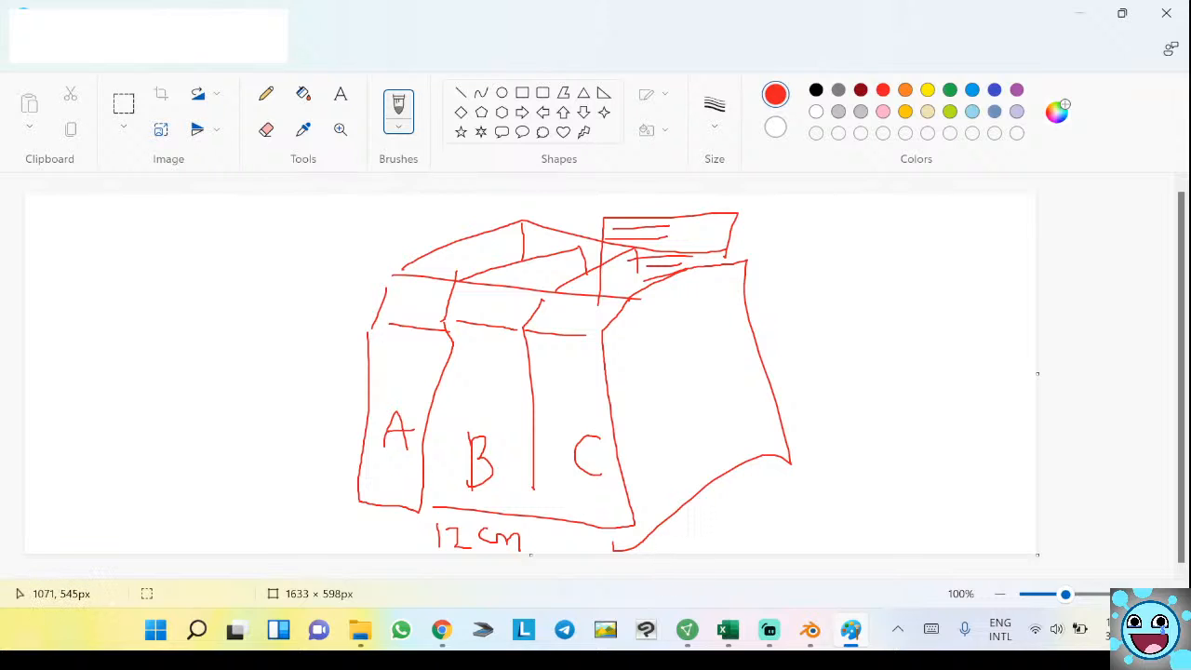
pyautogui.hotkey('ctrl', 'z')
pyautogui.hotkey('ctrl', 'z')
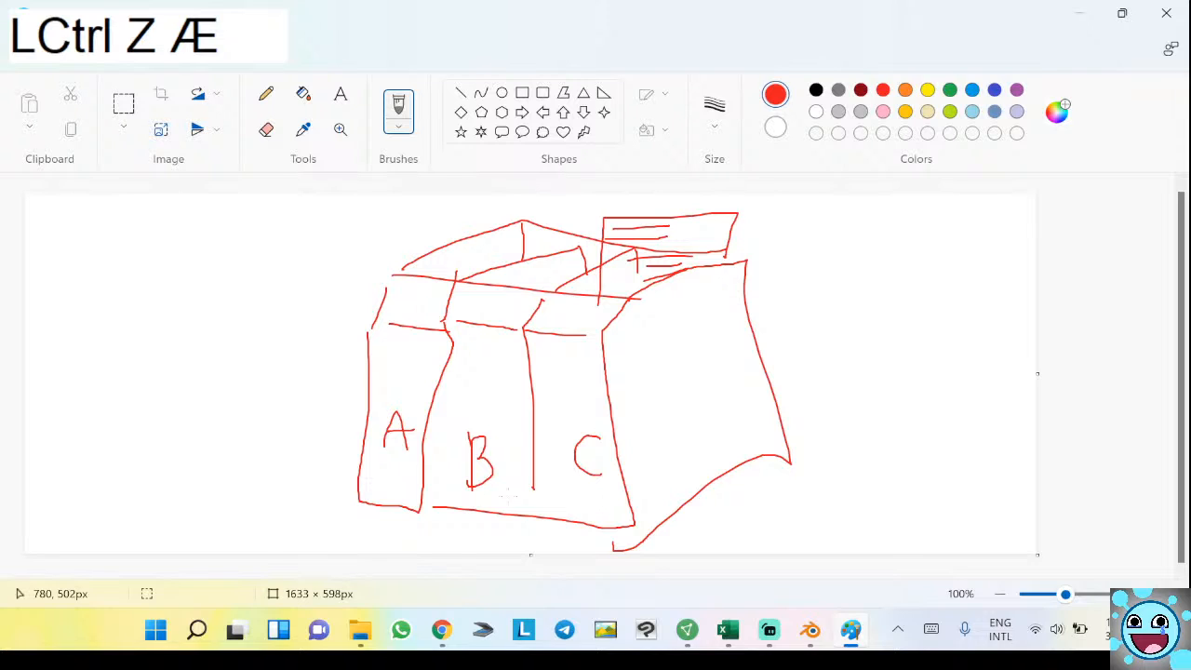
# Write 10 under the front edge of the box sketch and 16 cm along its side's lower edge.
pyautogui.moveTo(446, 524)
pyautogui.mouseDown()
pyautogui.moveTo(451, 546)
pyautogui.moveTo(464, 544)
pyautogui.moveTo(470, 518)
pyautogui.mouseUp()
pyautogui.hotkey('ctrl', 'z')
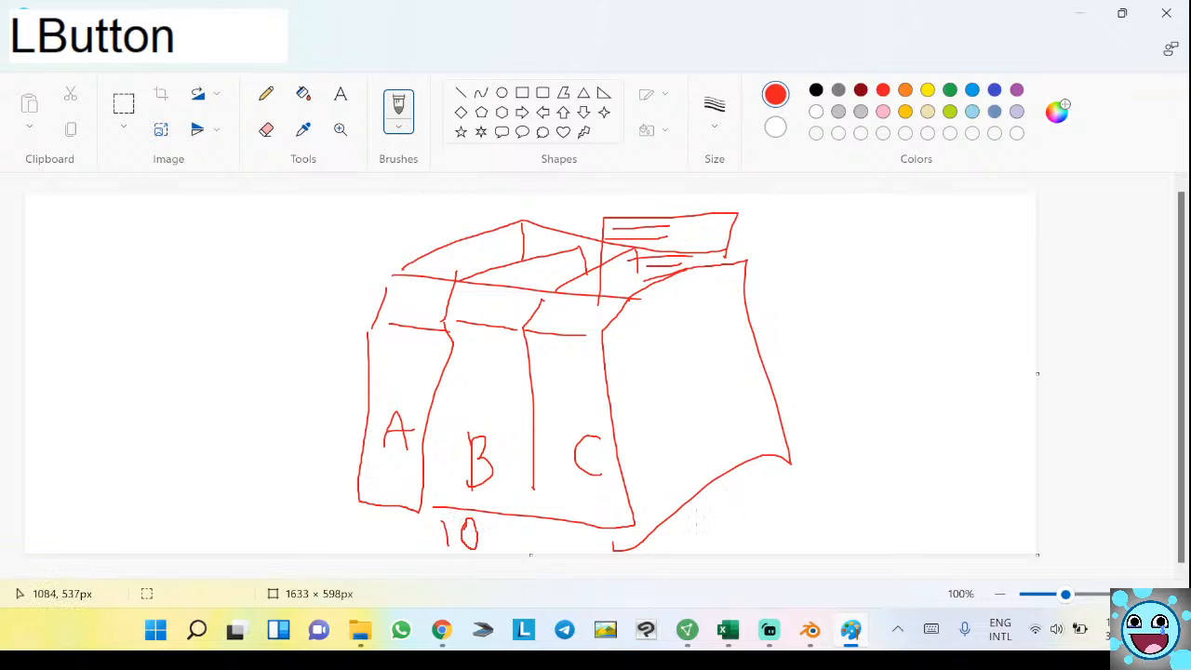
pyautogui.moveTo(684, 516)
pyautogui.mouseDown()
pyautogui.moveTo(687, 541)
pyautogui.moveTo(707, 532)
pyautogui.mouseUp()
pyautogui.moveTo(704, 523); pyautogui.dragTo(705, 539)
pyautogui.moveTo(737, 496); pyautogui.dragTo(733, 514)
pyautogui.moveTo(735, 517)
pyautogui.mouseDown()
pyautogui.moveTo(743, 501)
pyautogui.moveTo(763, 512)
pyautogui.mouseUp()
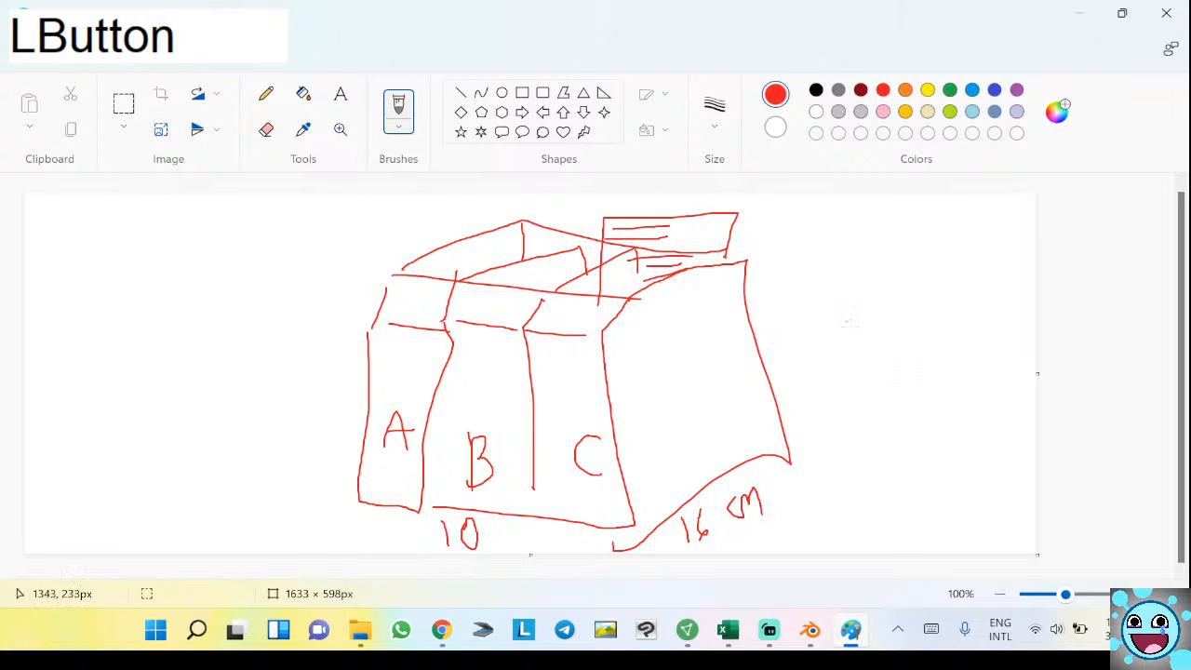
# Try a separate rectangle marked 15 beside the box, and undo it together with the 10 and 16 cm labels.
pyautogui.moveTo(851, 270)
pyautogui.mouseDown()
pyautogui.moveTo(858, 380)
pyautogui.moveTo(980, 385)
pyautogui.moveTo(966, 253)
pyautogui.moveTo(854, 251)
pyautogui.moveTo(854, 268)
pyautogui.mouseUp()
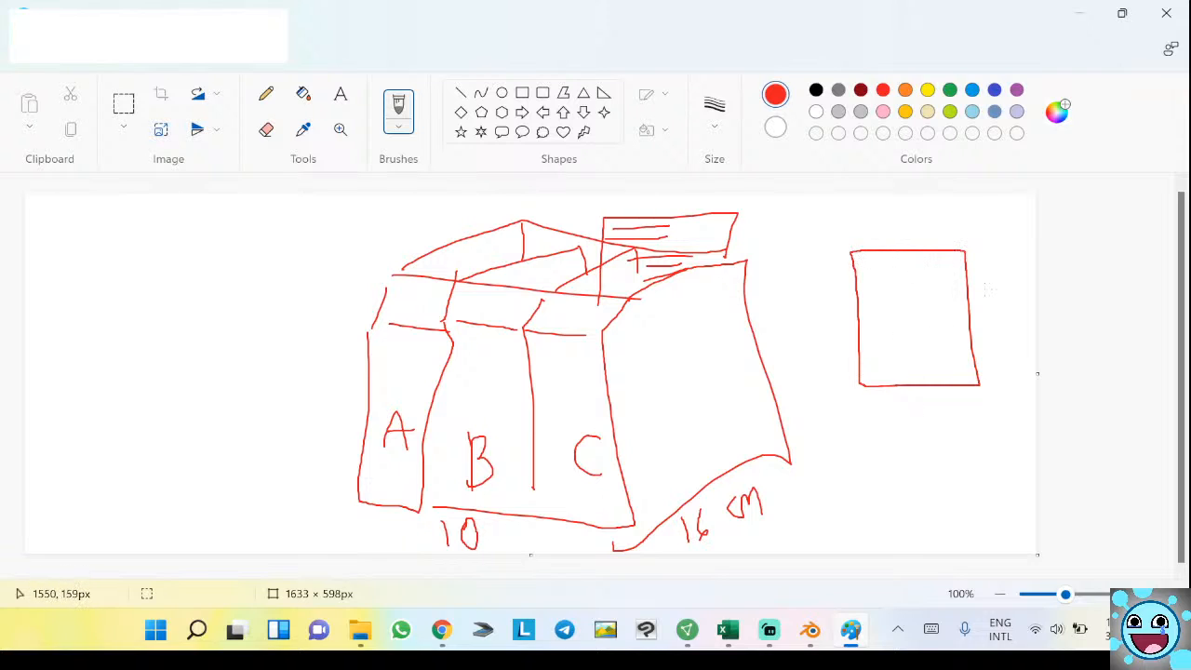
pyautogui.moveTo(977, 288)
pyautogui.mouseDown()
pyautogui.moveTo(979, 313)
pyautogui.moveTo(994, 303)
pyautogui.moveTo(988, 315)
pyautogui.mouseUp()
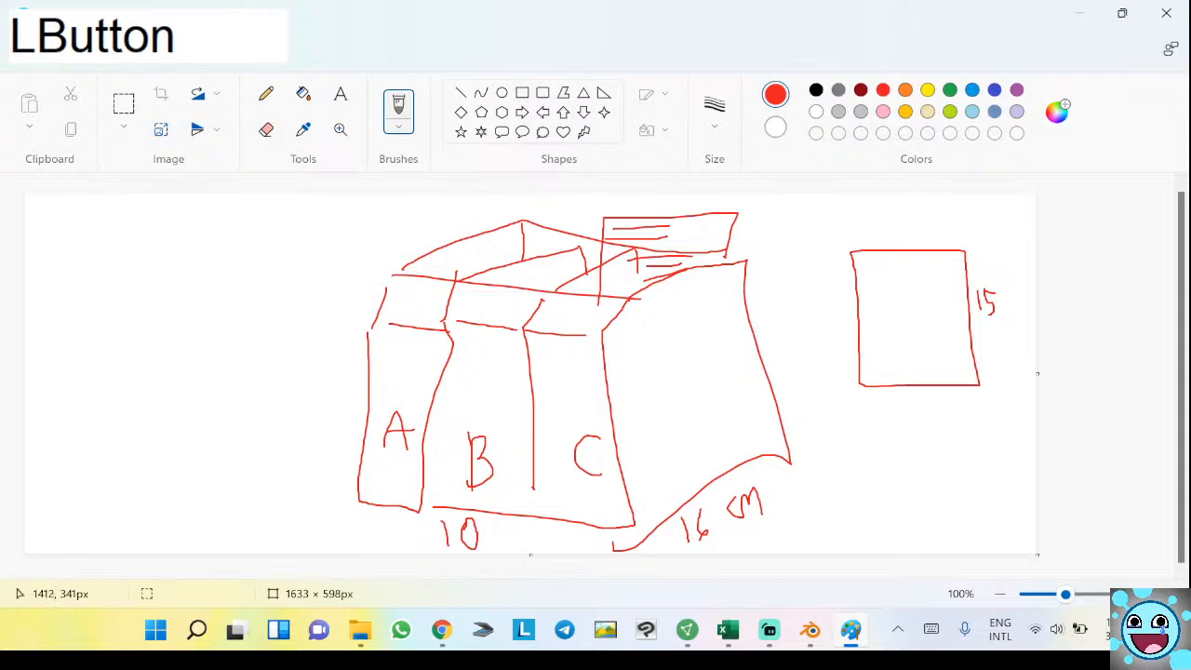
pyautogui.press('ctrl')
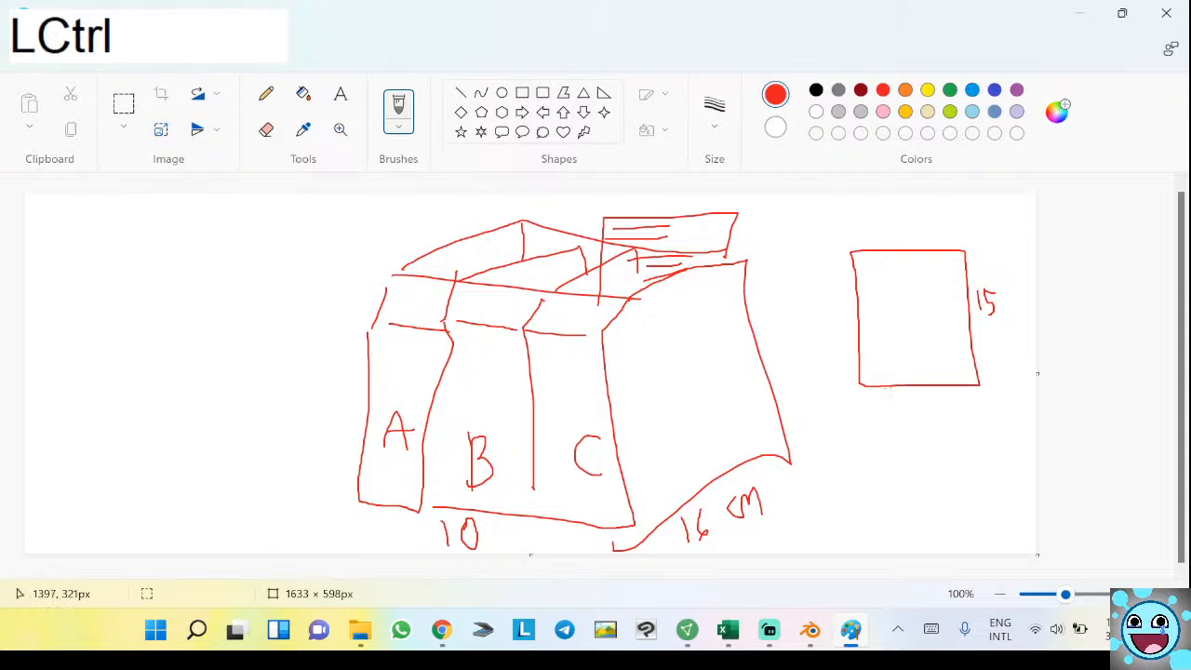
pyautogui.hotkey('ctrl', 'z')
pyautogui.hotkey('ctrl', 'z')
pyautogui.hotkey('ctrl', 'z')
pyautogui.hotkey('ctrl', 'z')
pyautogui.hotkey('ctrl', 'z')
pyautogui.hotkey('ctrl', 'z')
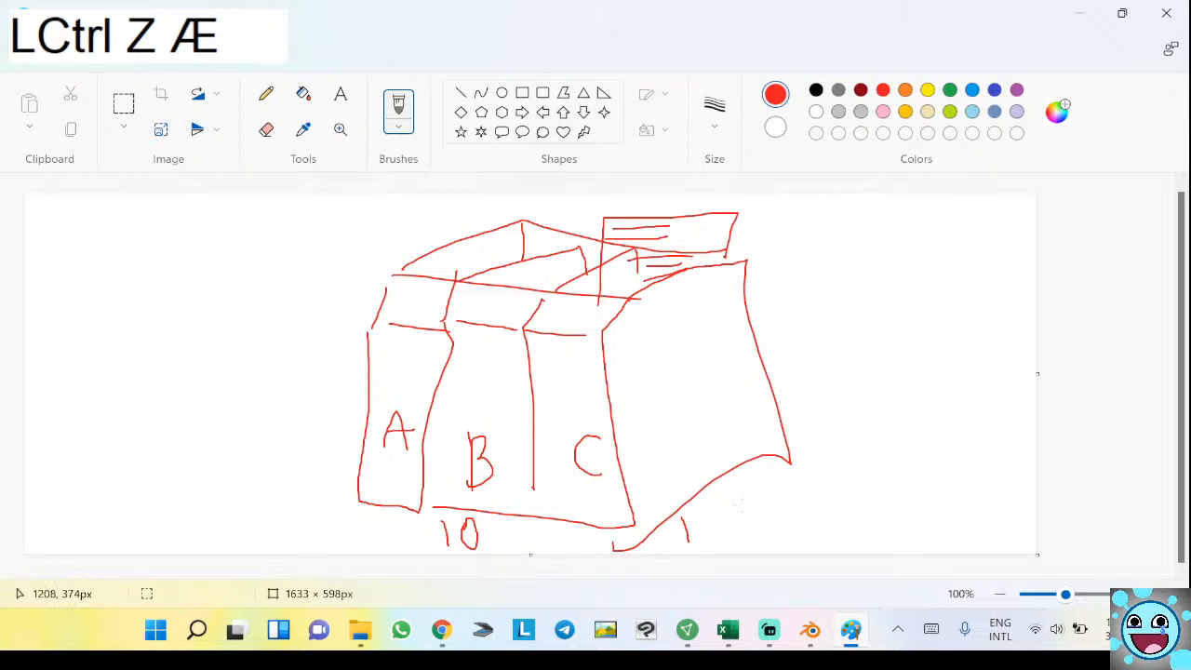
pyautogui.hotkey('ctrl', 'z')
pyautogui.hotkey('ctrl', 'z')
pyautogui.hotkey('ctrl', 'z')
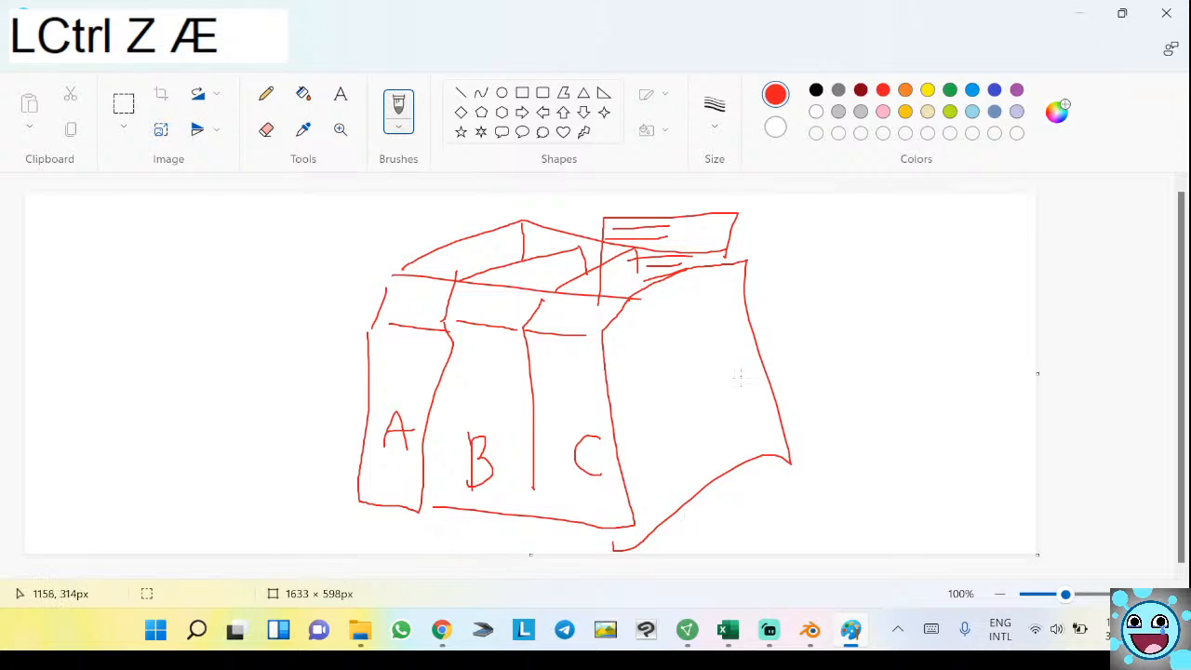
# Draw a double-headed height arrow beside the box sketch, and undo the trial 21 label and depth marks.
pyautogui.moveTo(783, 272)
pyautogui.mouseDown()
pyautogui.moveTo(787, 260)
pyautogui.moveTo(812, 348)
pyautogui.moveTo(808, 419)
pyautogui.moveTo(826, 410)
pyautogui.mouseUp()
pyautogui.moveTo(839, 305); pyautogui.dragTo(864, 320)
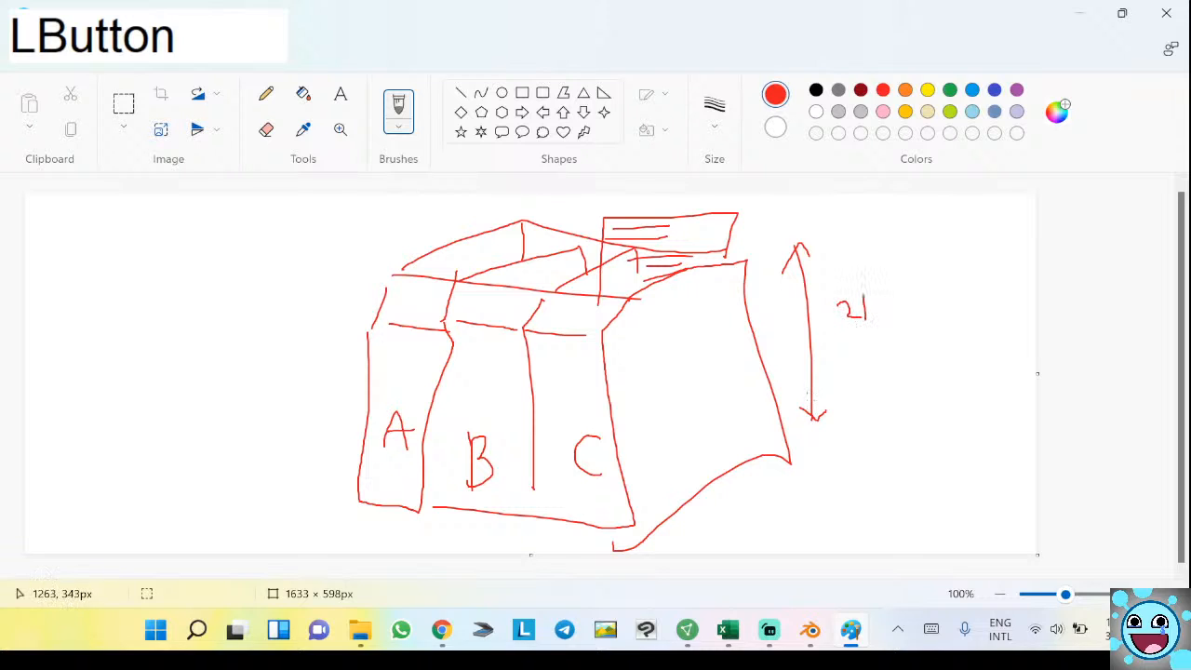
pyautogui.moveTo(693, 502)
pyautogui.mouseDown()
pyautogui.moveTo(706, 528)
pyautogui.moveTo(781, 506)
pyautogui.moveTo(732, 537)
pyautogui.mouseUp()
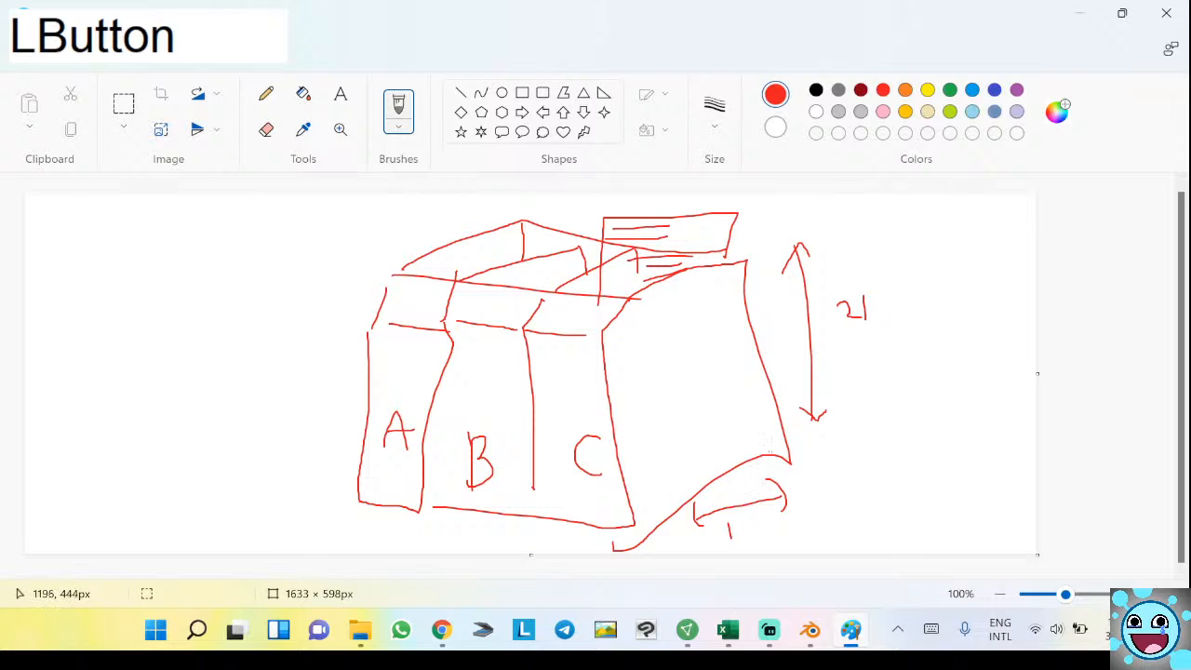
pyautogui.hotkey('ctrl', 'z')
pyautogui.hotkey('ctrl', 'z')
pyautogui.hotkey('ctrl', 'z')
pyautogui.hotkey('ctrl', 'z')
pyautogui.hotkey('ctrl', 'z')
pyautogui.hotkey('ctrl', 'z')
# Mark the box sketch's depth with a double-headed arrow and label the dimensions ± 10 cm wide, 16 cm deep and 18 cm high.
pyautogui.moveTo(679, 526)
pyautogui.mouseDown()
pyautogui.moveTo(685, 539)
pyautogui.moveTo(767, 493)
pyautogui.moveTo(761, 509)
pyautogui.mouseUp()
pyautogui.moveTo(441, 524); pyautogui.dragTo(447, 544)
pyautogui.moveTo(466, 524)
pyautogui.mouseDown()
pyautogui.moveTo(463, 544)
pyautogui.moveTo(464, 528)
pyautogui.moveTo(437, 525)
pyautogui.moveTo(450, 538)
pyautogui.mouseUp()
pyautogui.hotkey('ctrl', 'z')
pyautogui.hotkey('ctrl', 'z')
pyautogui.moveTo(435, 539); pyautogui.dragTo(483, 543)
pyautogui.moveTo(502, 519)
pyautogui.mouseDown()
pyautogui.moveTo(498, 538)
pyautogui.moveTo(503, 521)
pyautogui.moveTo(532, 545)
pyautogui.mouseUp()
pyautogui.moveTo(535, 547)
pyautogui.mouseDown()
pyautogui.moveTo(549, 536)
pyautogui.moveTo(563, 549)
pyautogui.mouseUp()
pyautogui.moveTo(719, 530)
pyautogui.mouseDown()
pyautogui.moveTo(720, 546)
pyautogui.moveTo(768, 517)
pyautogui.moveTo(777, 527)
pyautogui.mouseUp()
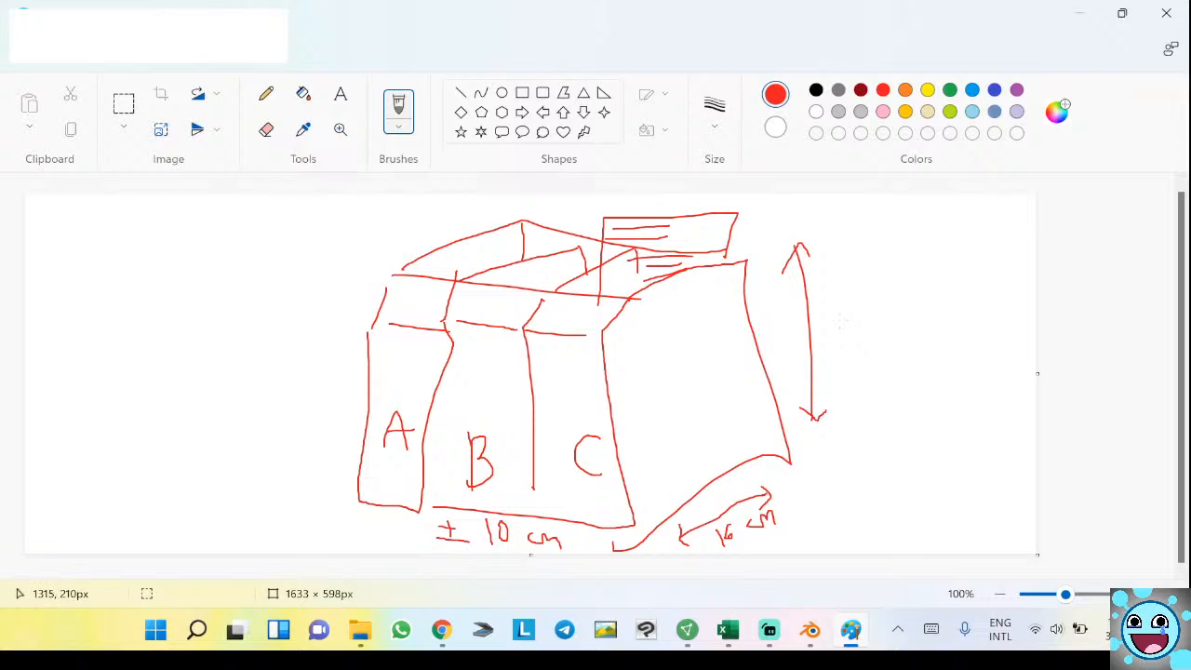
pyautogui.moveTo(839, 308)
pyautogui.mouseDown()
pyautogui.moveTo(843, 331)
pyautogui.moveTo(868, 333)
pyautogui.moveTo(915, 302)
pyautogui.moveTo(922, 318)
pyautogui.mouseUp()
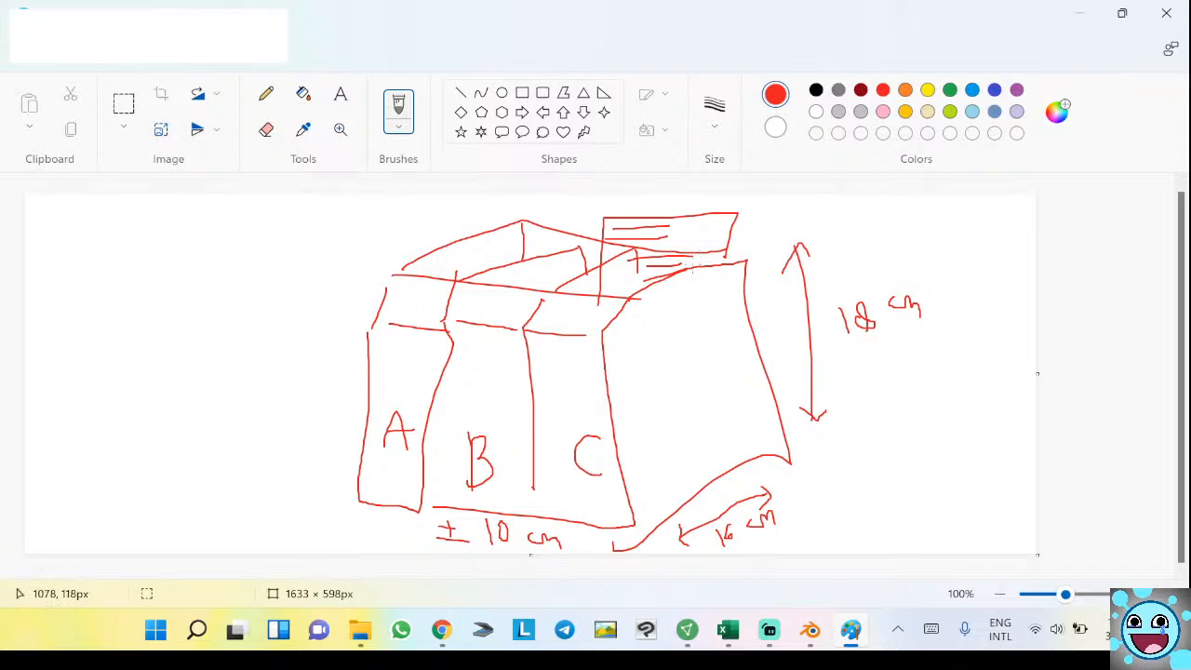
pyautogui.press('alt')
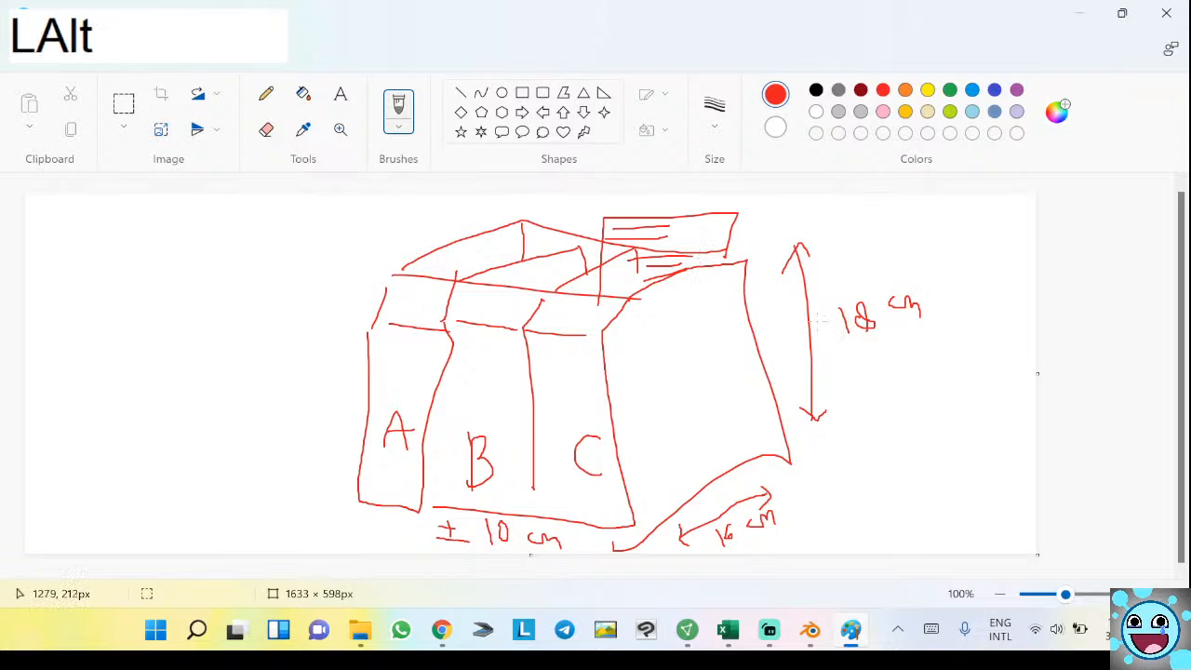
pyautogui.press('Tab')
pyautogui.press('Tab')
pyautogui.press('Tab')
pyautogui.press('Tab')
pyautogui.press('Tab')
pyautogui.press('Tab')
pyautogui.press('Tab')
pyautogui.press('Tab')
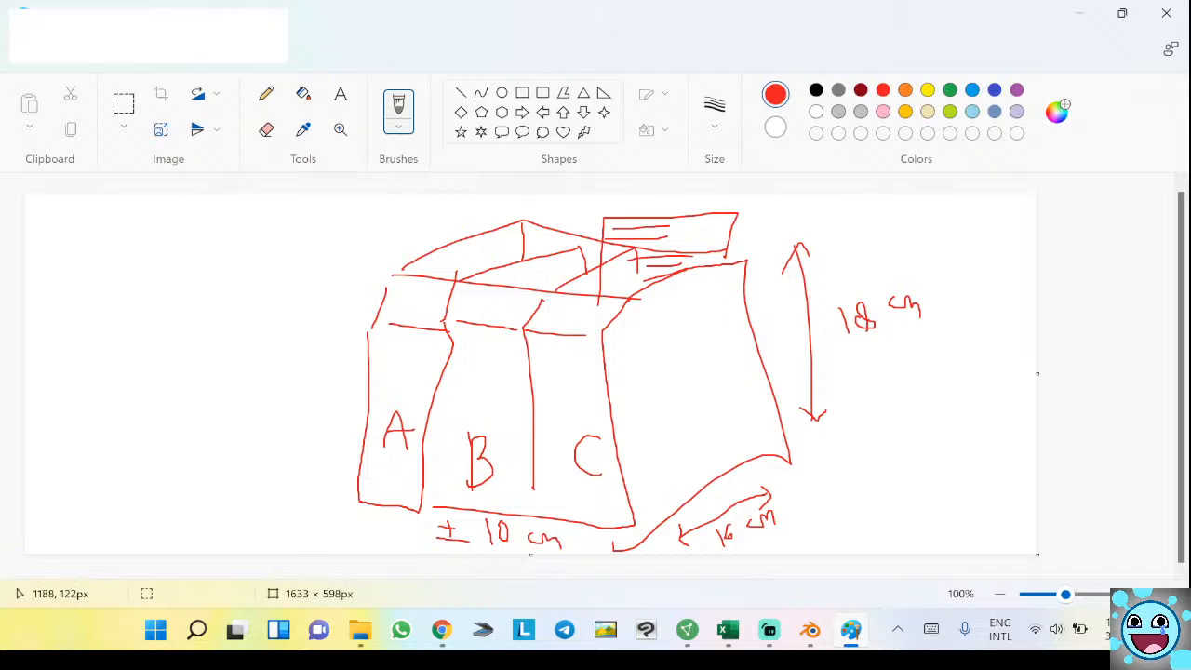
# Switch back to Blender and set the cube's scale to 0.1 in X and 0.16 in Y.
pyautogui.hotkey('alt', 'Tab')
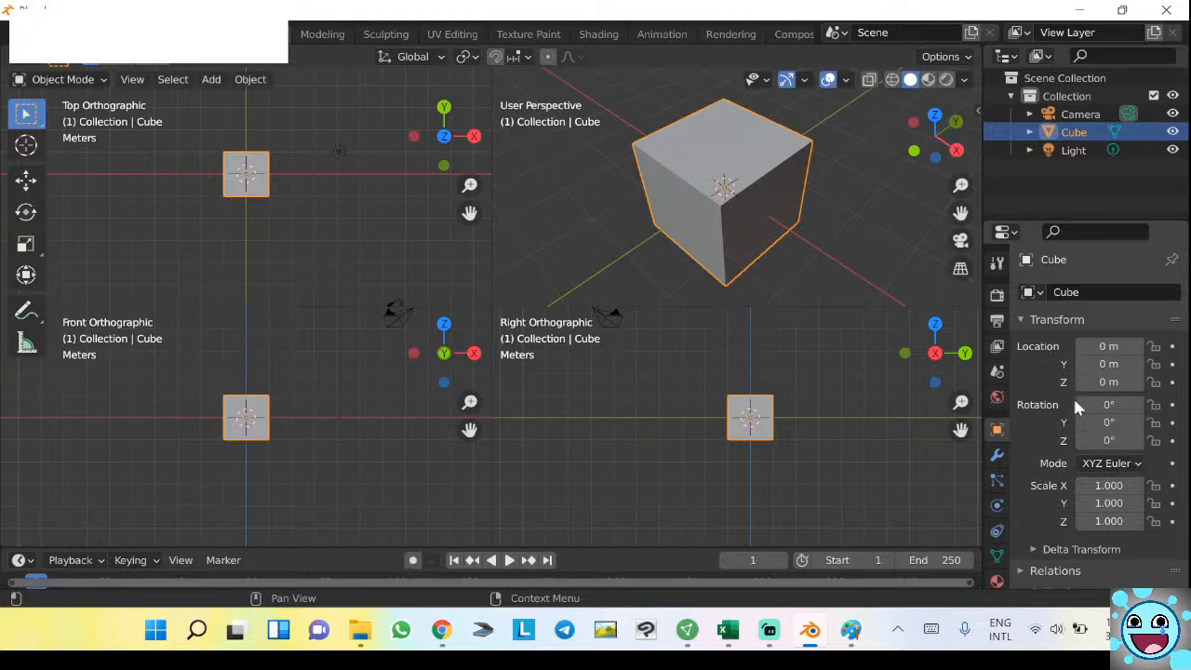
pyautogui.click(1121, 485)
pyautogui.write('1.0')
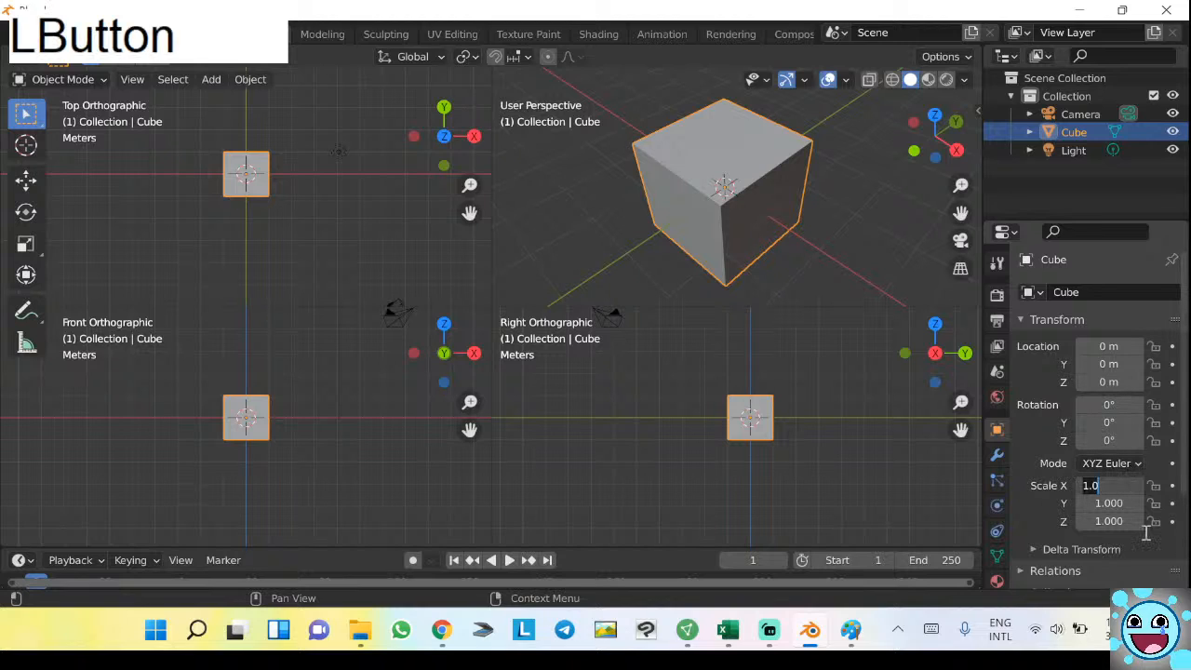
pyautogui.write('0.018')
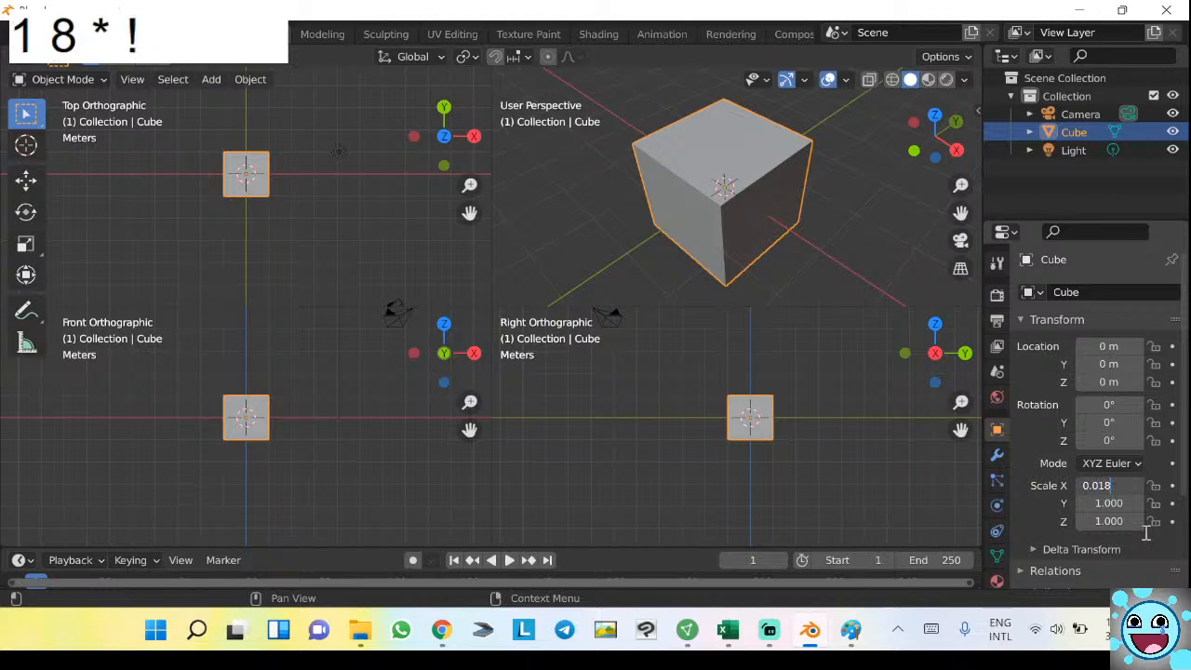
pyautogui.press('BackSpace')
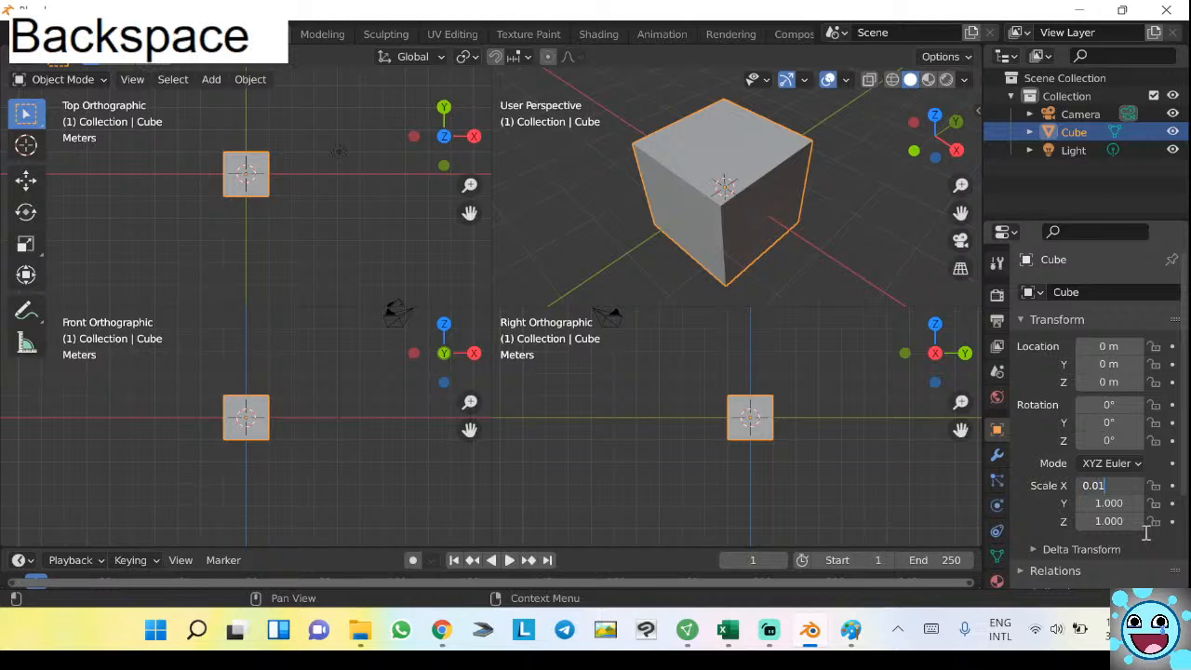
pyautogui.write('1')
pyautogui.press('KP_Enter')
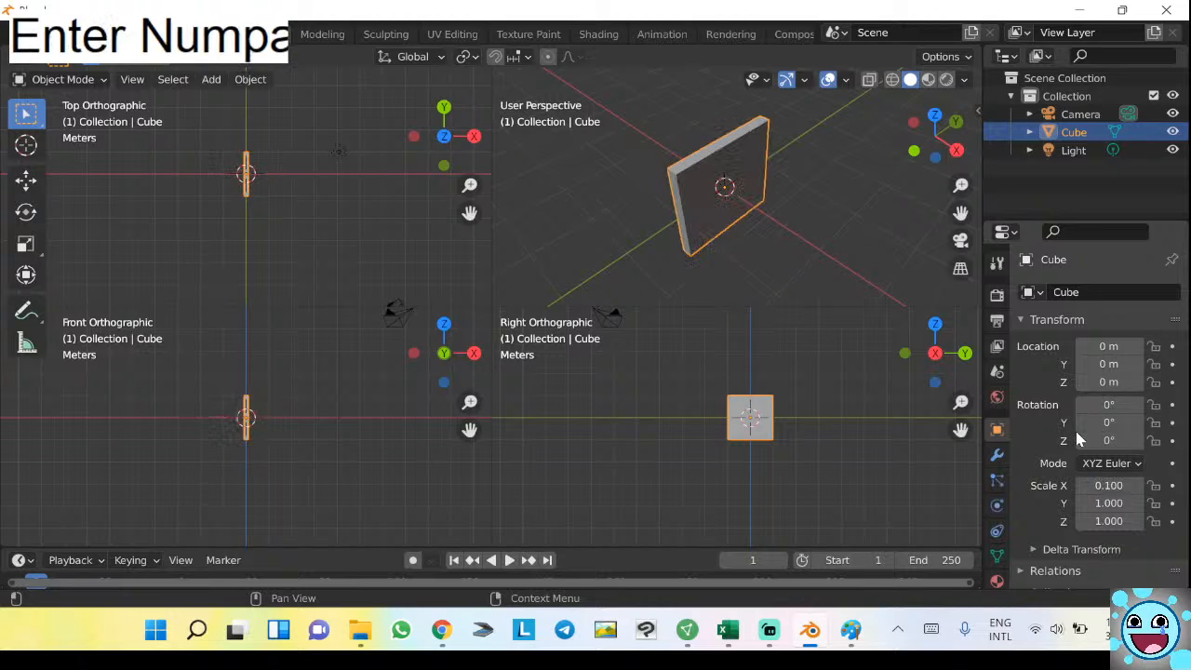
pyautogui.click(1110, 502)
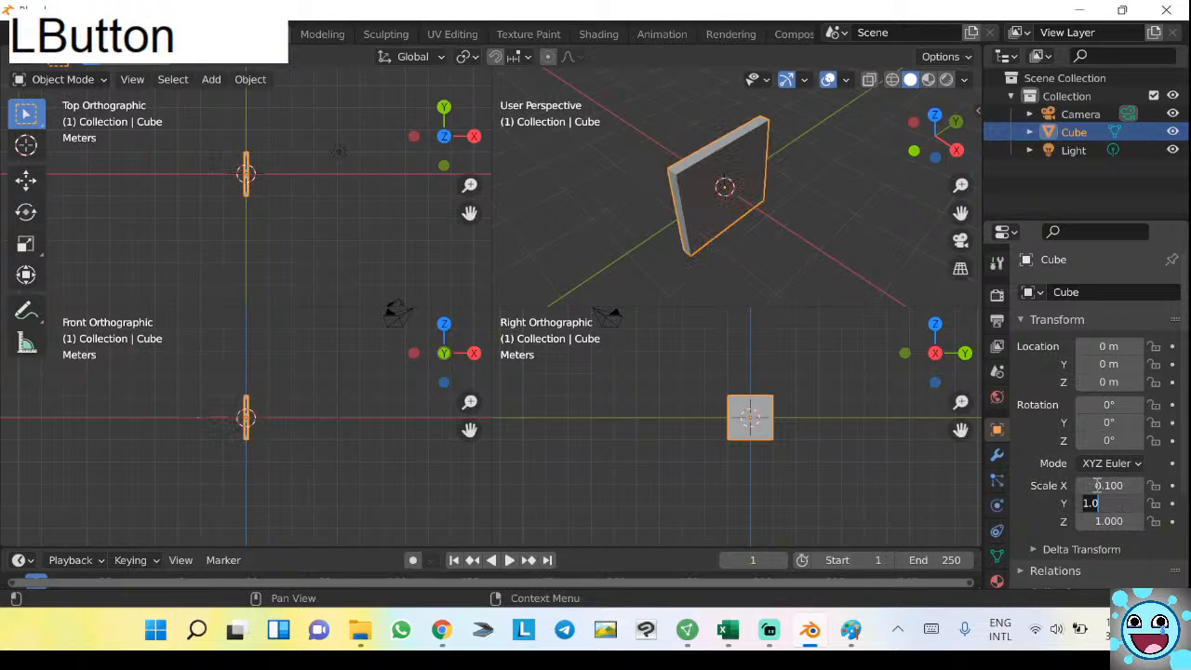
pyautogui.write('0.16')
pyautogui.press('KP_Enter')
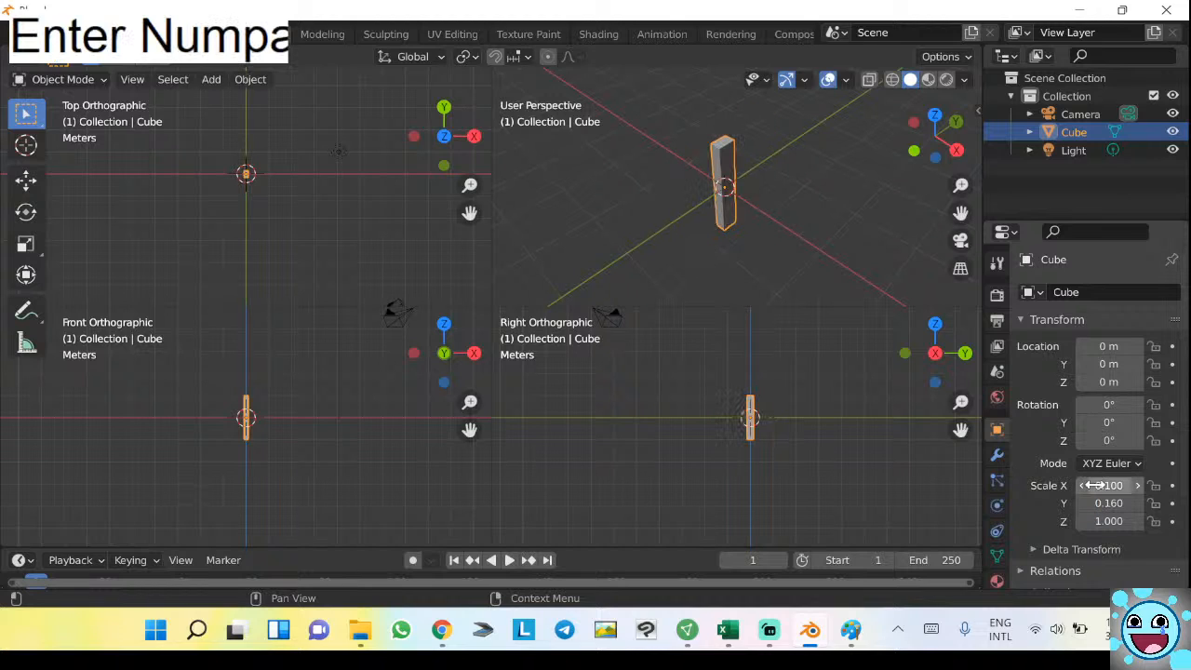
# Examine the narrowed cube up close in the perspective, right, front and top views.
pyautogui.moveTo(751, 226); pyautogui.dragTo(735, 189, button='middle')
pyautogui.scroll(5, 757, 336)
pyautogui.keyDown('shift'); pyautogui.moveTo(731, 388); pyautogui.dragTo(710, 444, button='middle'); pyautogui.keyUp('shift')
pyautogui.scroll(-1, 709, 439)
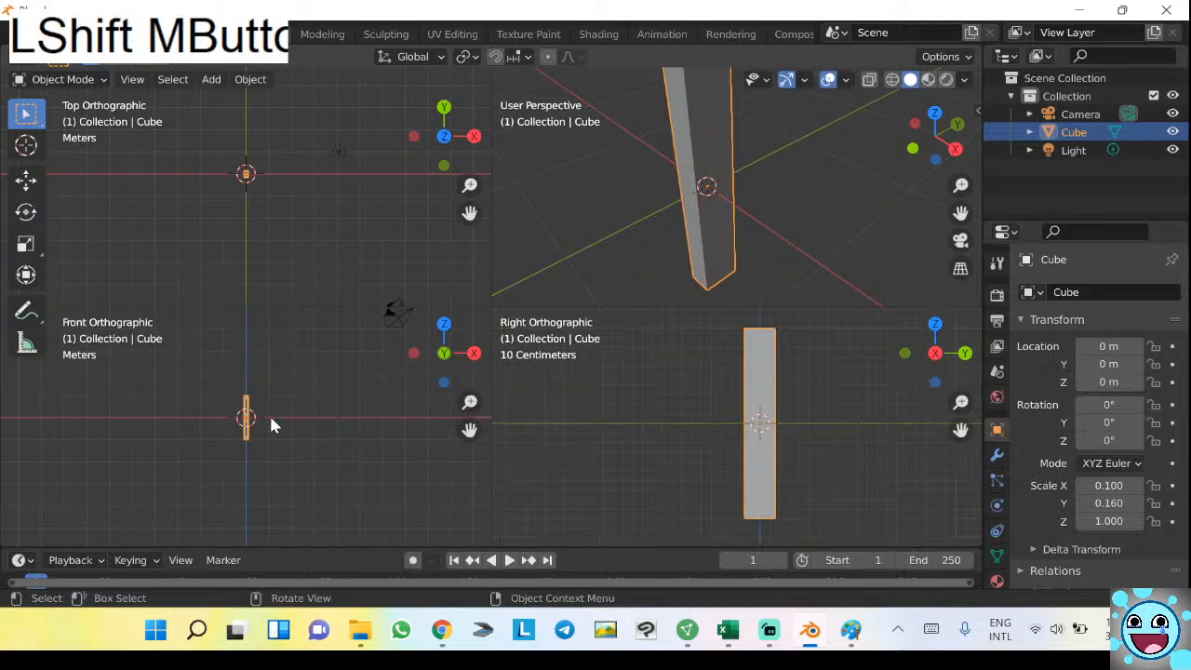
pyautogui.scroll(6, 264, 412)
pyautogui.keyDown('shift'); pyautogui.moveTo(269, 382); pyautogui.dragTo(290, 397, button='middle'); pyautogui.keyUp('shift')
pyautogui.scroll(2, 279, 386)
pyautogui.scroll(-3, 280, 388)
pyautogui.scroll(1, 280, 389)
pyautogui.scroll(1, 290, 398)
pyautogui.scroll(-1, 285, 376)
pyautogui.scroll(10, 248, 178)
pyautogui.keyDown('shift'); pyautogui.moveTo(274, 128); pyautogui.dragTo(326, 168, button='middle'); pyautogui.keyUp('shift')
pyautogui.scroll(3, 279, 233)
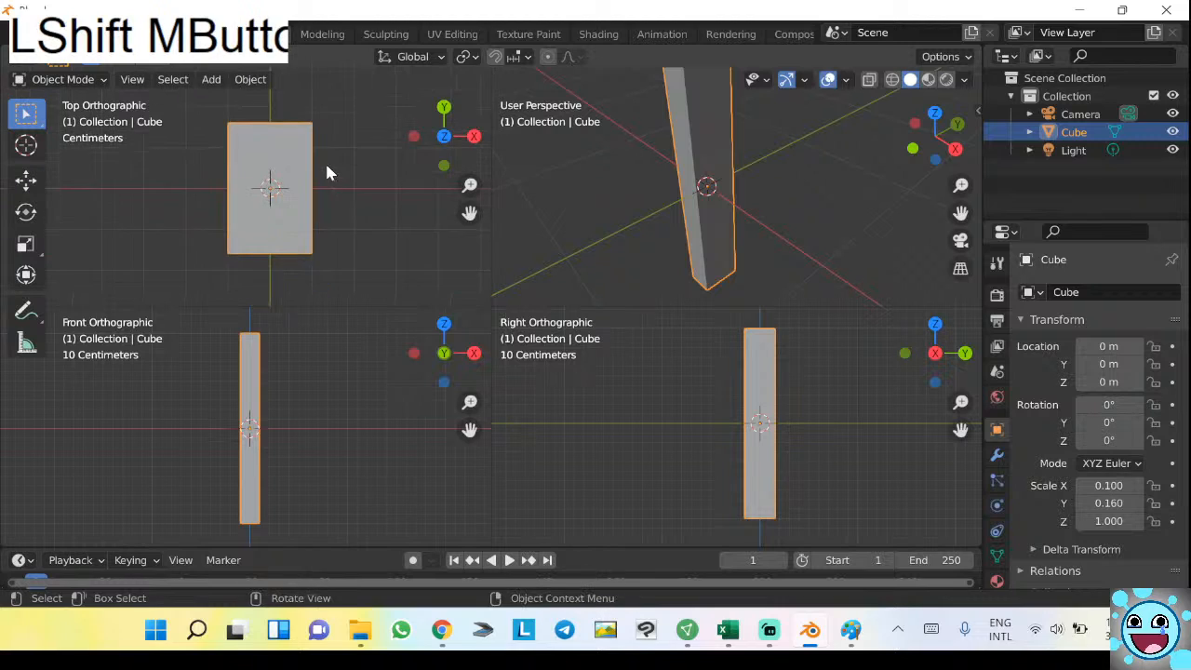
pyautogui.scroll(2, 327, 192)
# Set the cube's Z scale to 0.004.
pyautogui.click(1132, 523)
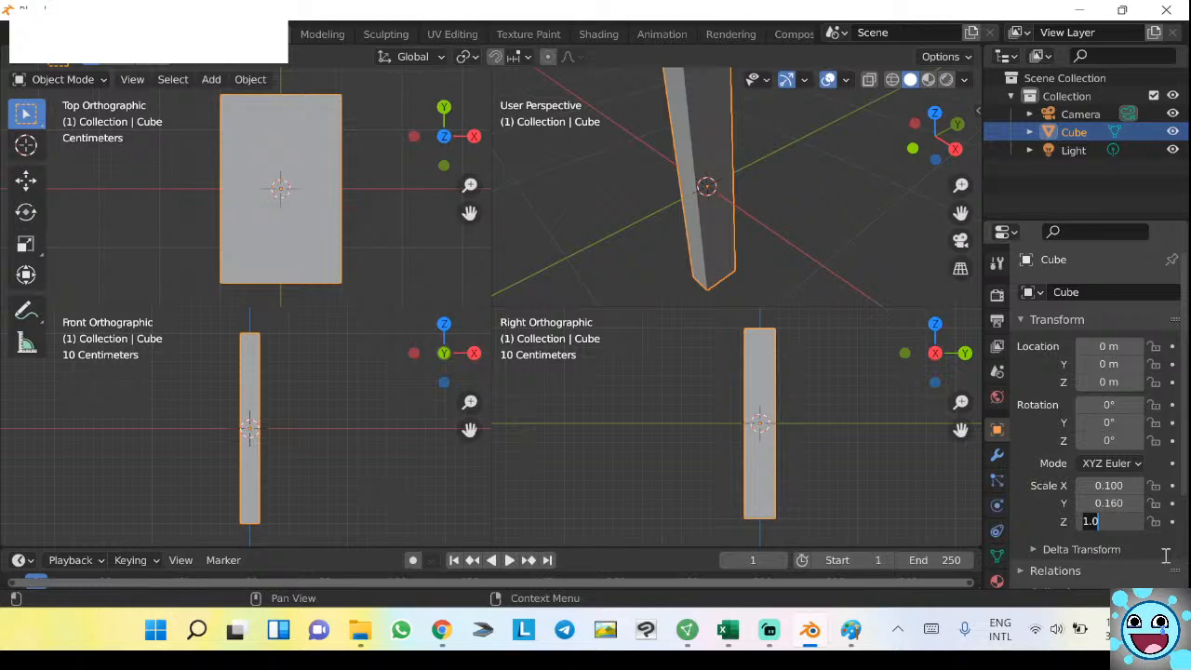
pyautogui.write('0.00')
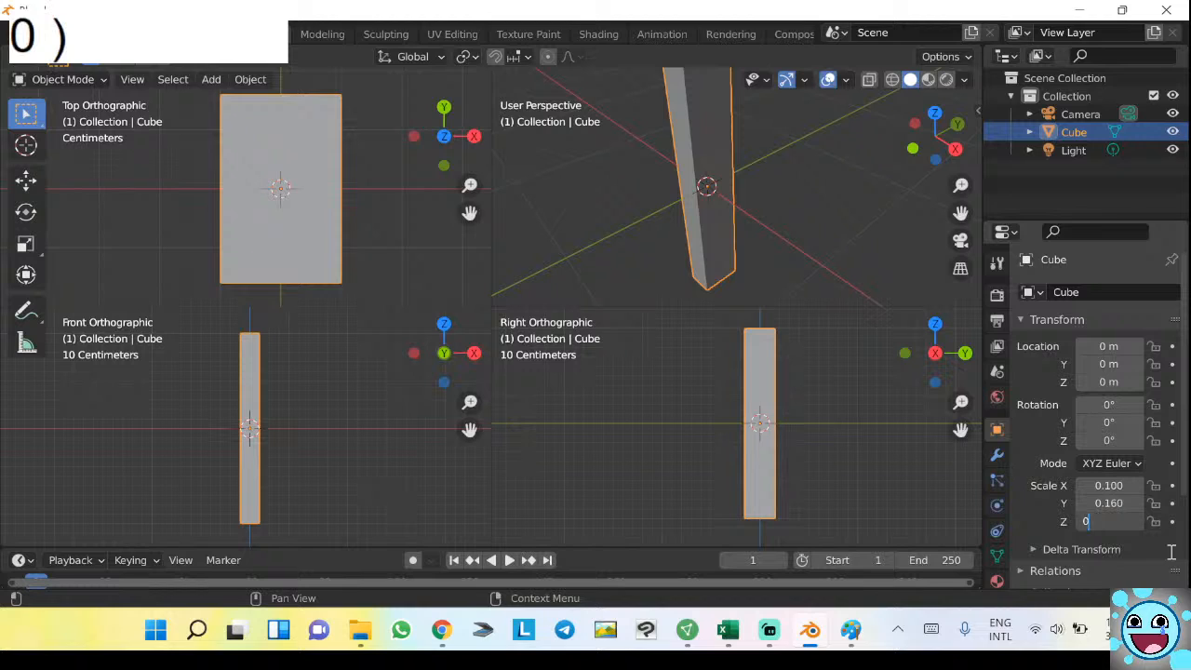
pyautogui.write('4')
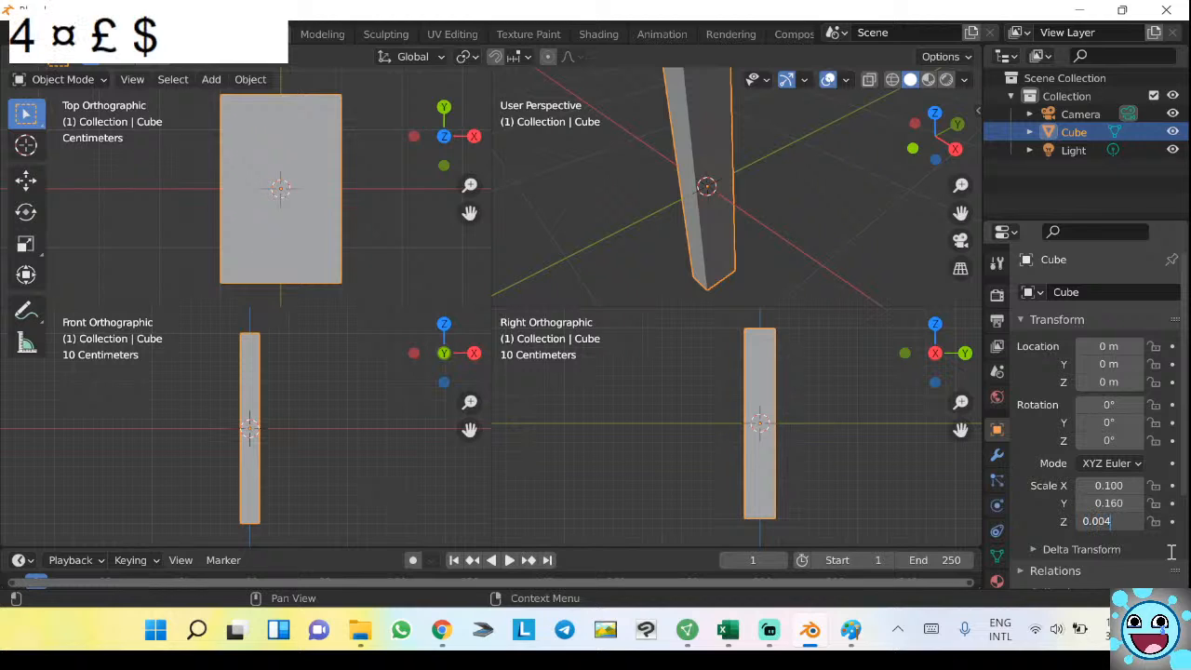
pyautogui.press('KP_Enter')
# Examine the thin plate up close in the top, front, right and perspective views.
pyautogui.press('KP_Decimal')
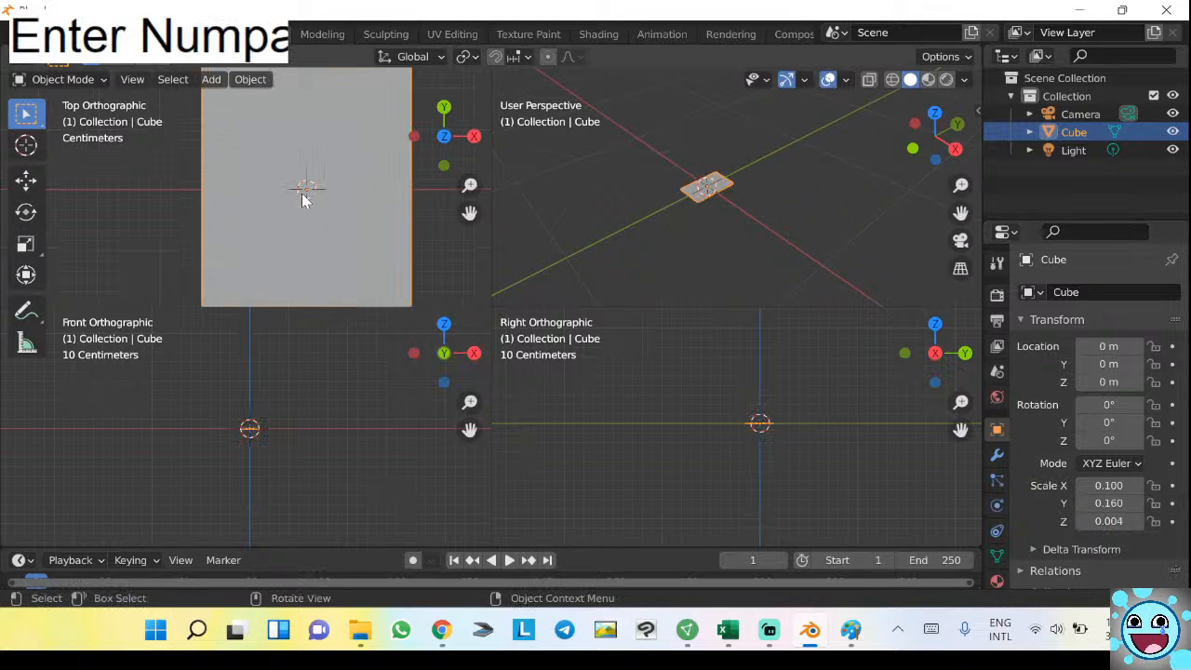
pyautogui.press('KP_Decimal')
pyautogui.scroll(2, 333, 440)
pyautogui.keyDown('shift'); pyautogui.moveTo(344, 443); pyautogui.dragTo(327, 459, button='middle'); pyautogui.keyUp('shift')
pyautogui.scroll(2, 320, 444)
pyautogui.scroll(6, 650, 189)
pyautogui.keyDown('shift'); pyautogui.moveTo(649, 189); pyautogui.dragTo(762, 175, button='middle'); pyautogui.keyUp('shift')
pyautogui.scroll(2, 760, 177)
pyautogui.scroll(-2, 759, 190)
pyautogui.scroll(8, 802, 445)
pyautogui.keyDown('shift'); pyautogui.moveTo(827, 425); pyautogui.dragTo(675, 458, button='middle'); pyautogui.keyUp('shift')
pyautogui.scroll(3, 729, 442)
pyautogui.keyDown('shift'); pyautogui.moveTo(755, 451); pyautogui.dragTo(743, 470, button='middle'); pyautogui.keyUp('shift')
pyautogui.scroll(1, 743, 468)
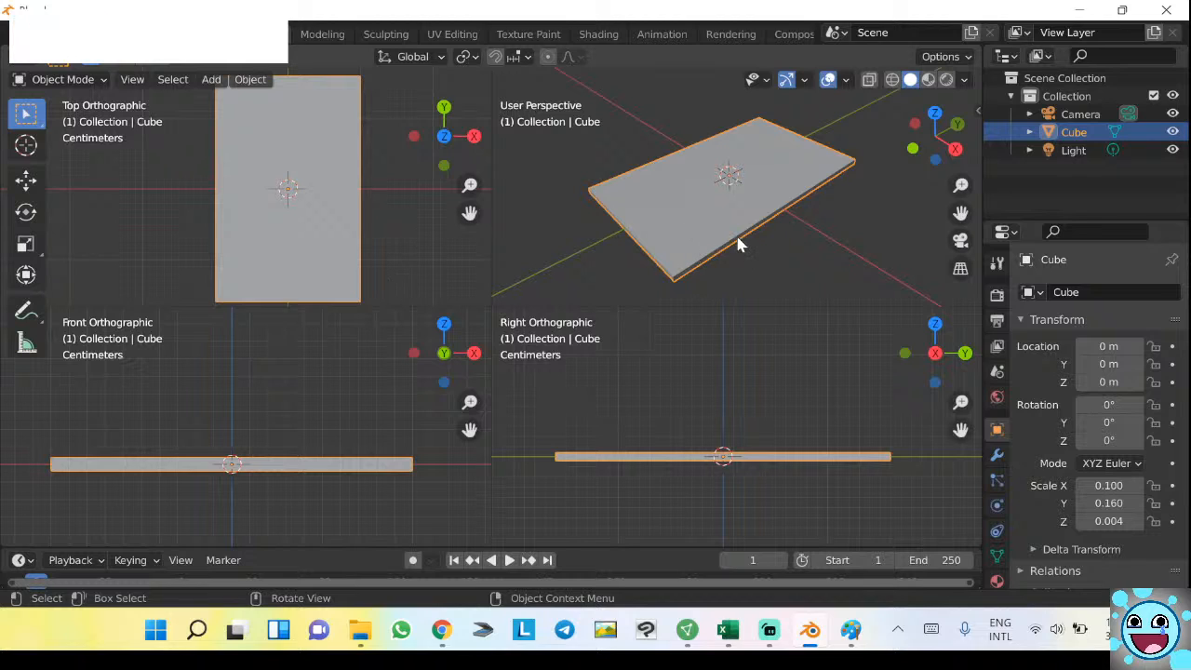
# Switch the thin plate from Object Mode to Edit Mode.
pyautogui.click(713, 225)
pyautogui.click(716, 230)
pyautogui.press('Tab')
pyautogui.press('Tab')
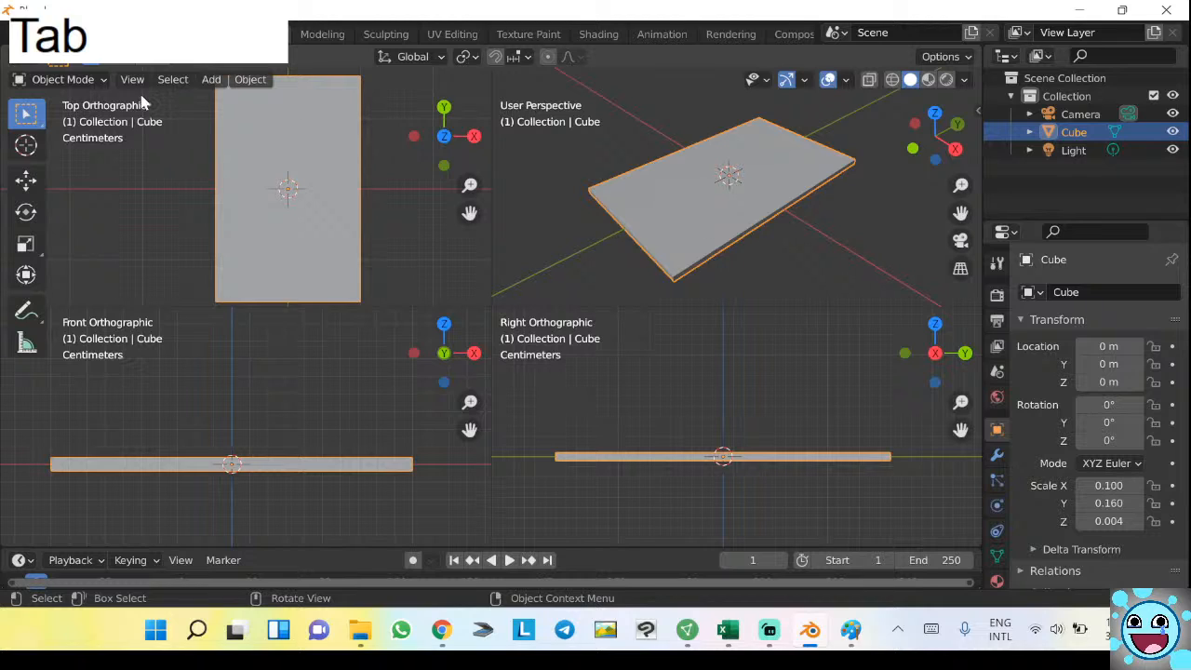
pyautogui.click(92, 82)
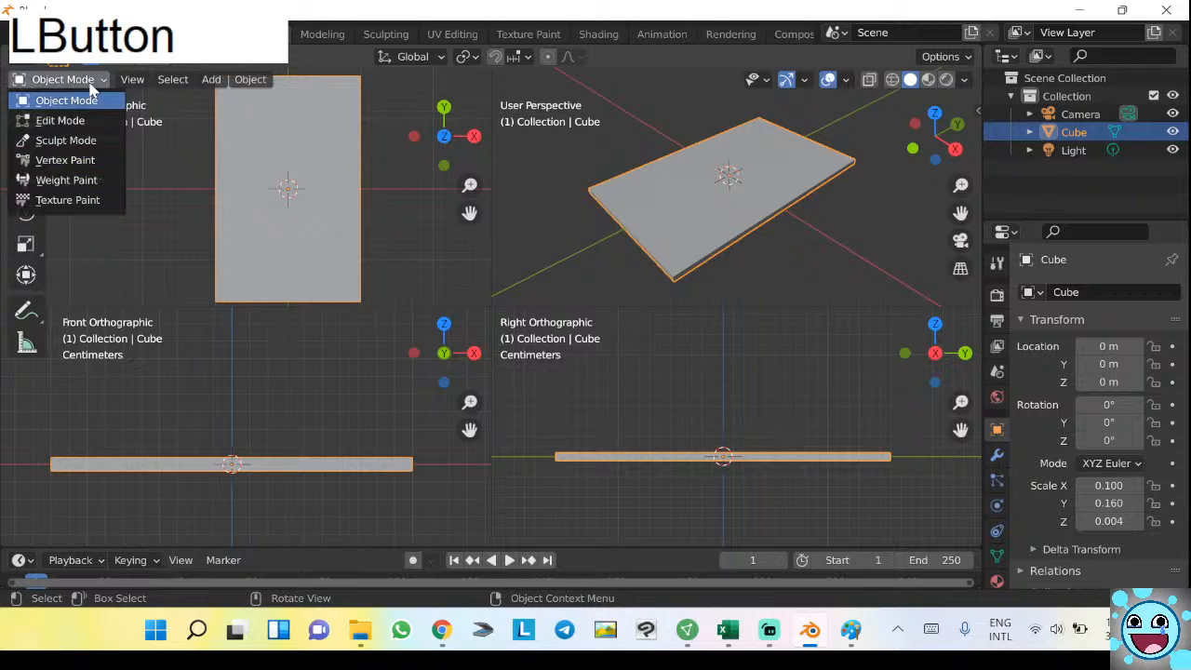
pyautogui.click(90, 83)
pyautogui.click(90, 82)
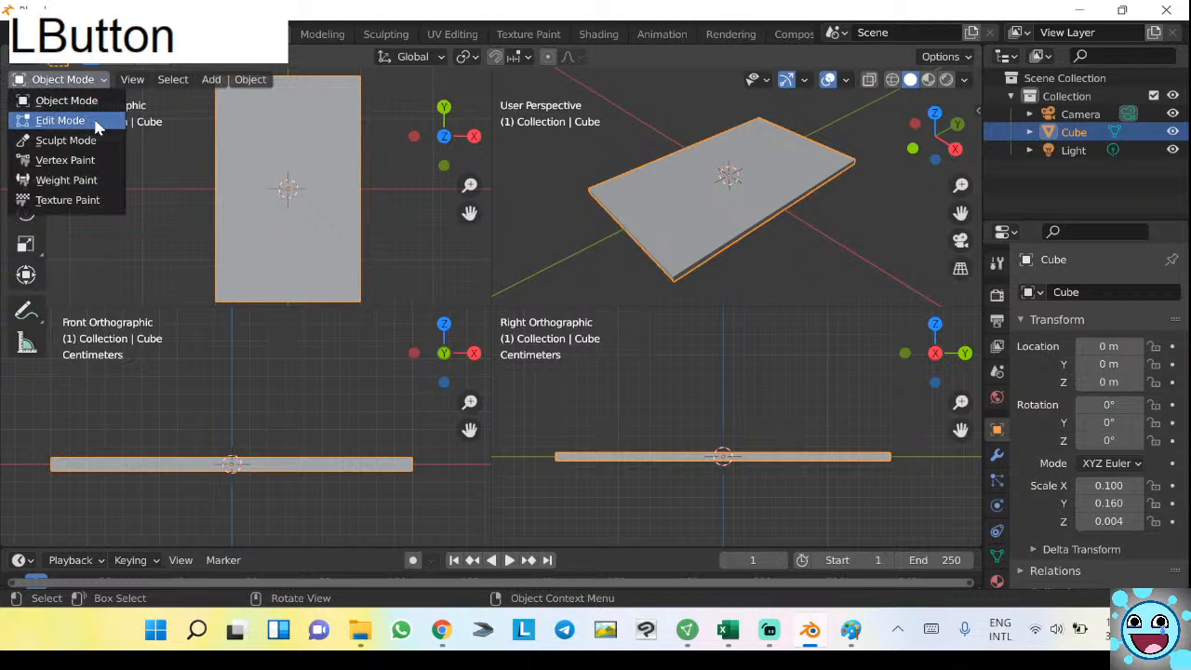
pyautogui.click(85, 99)
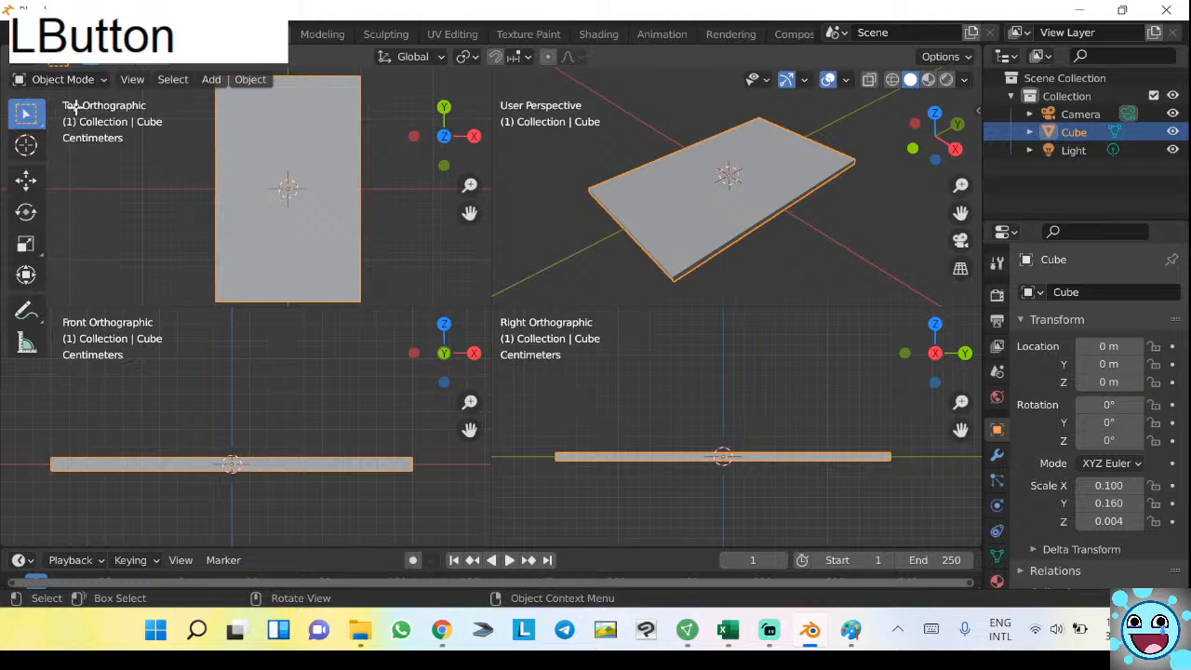
pyautogui.press('Tab')
# Look over the plate's top face, the available edge operations and the mesh editing tools.
pyautogui.scroll(2, 707, 175)
pyautogui.click(821, 122)
pyautogui.moveTo(806, 139); pyautogui.dragTo(749, 210, button='middle')
pyautogui.scroll(1, 719, 187)
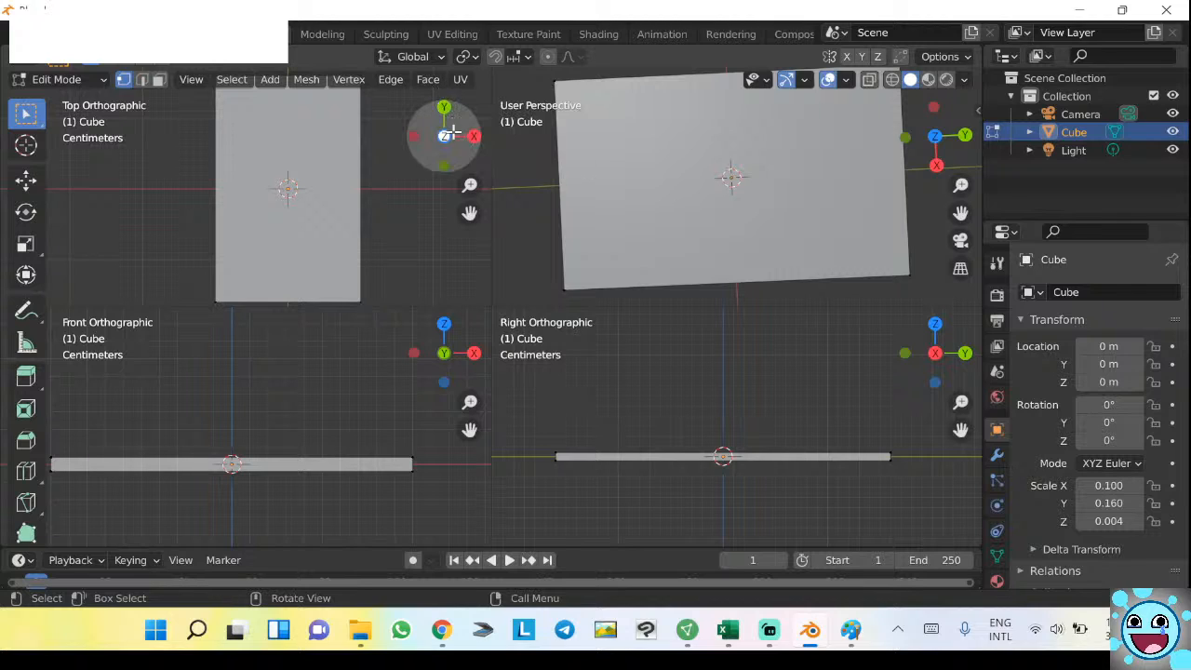
pyautogui.click(391, 80)
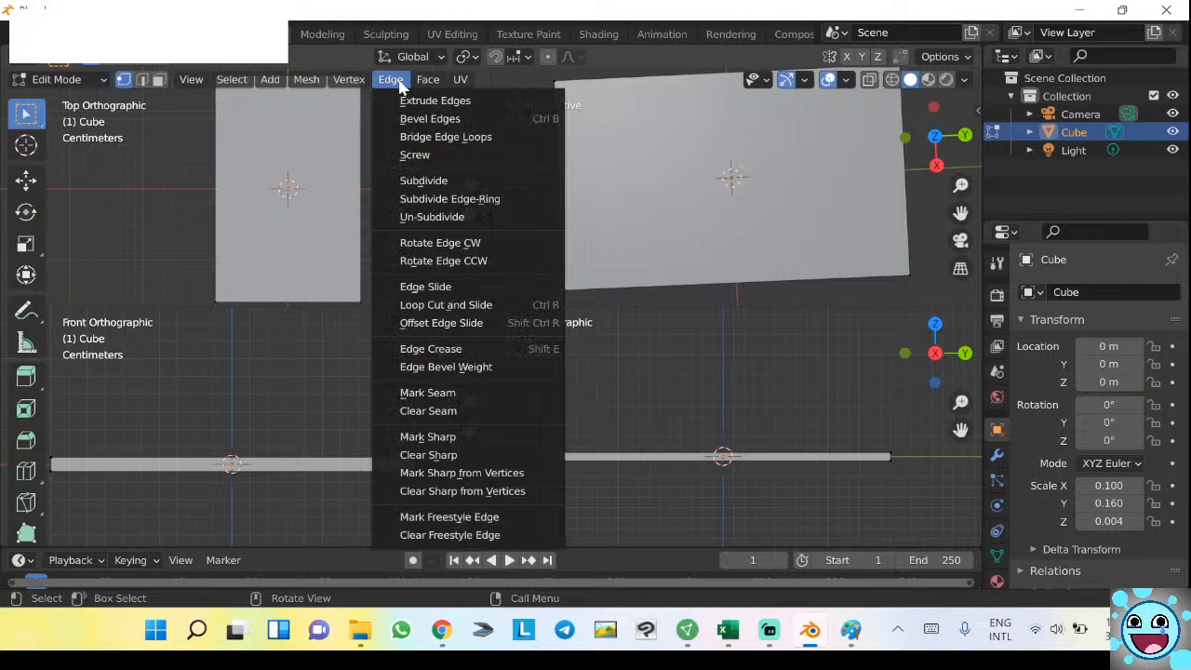
pyautogui.click(401, 84)
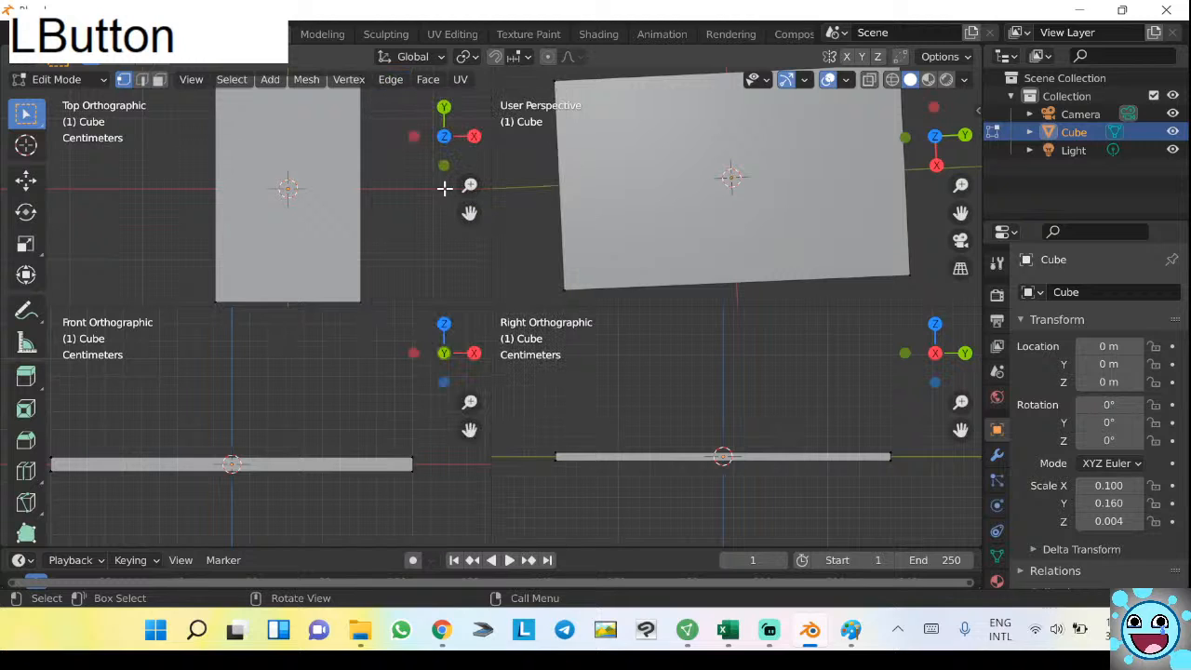
pyautogui.scroll(-5, 26, 419)
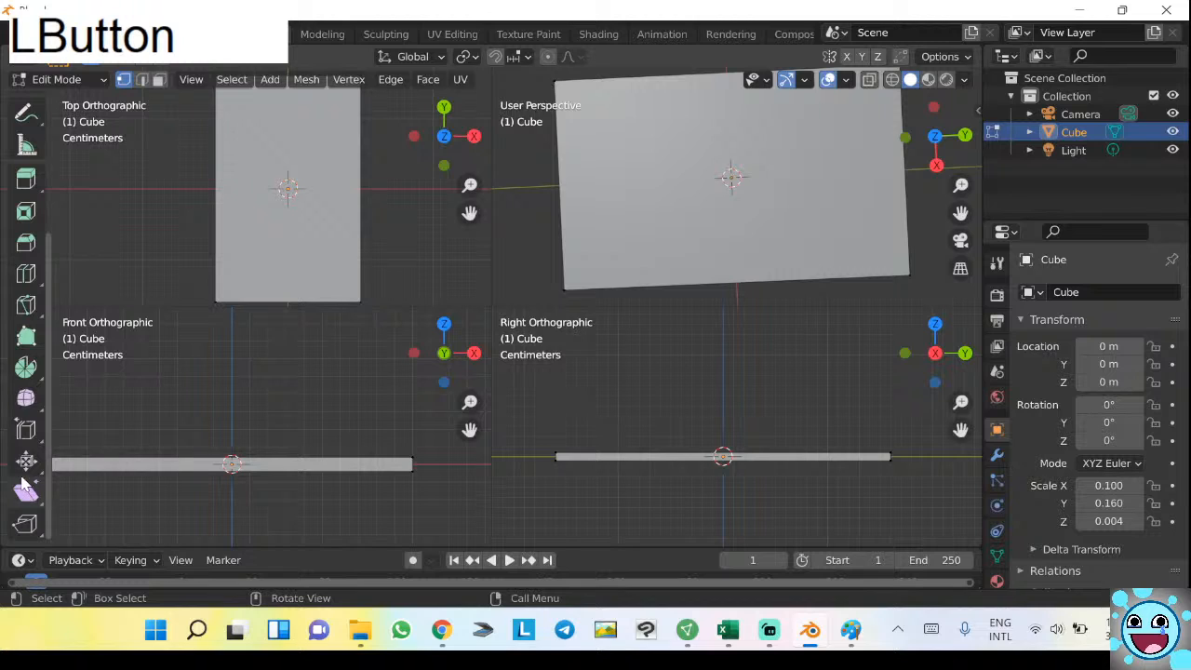
pyautogui.moveTo(730, 205)
pyautogui.mouseDown(button='middle')
pyautogui.moveTo(732, 186)
pyautogui.moveTo(722, 203)
pyautogui.mouseUp(button='middle')
pyautogui.click(655, 192)
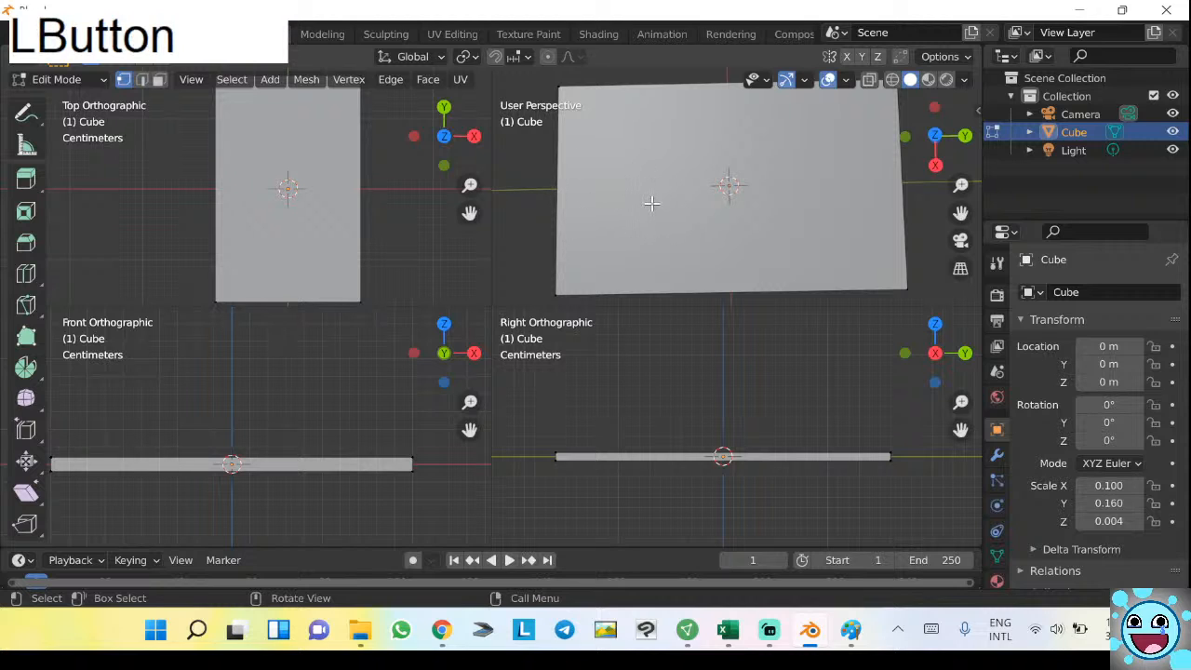
# Switch to Paint, open a new blank drawing and enlarge its canvas to about 1442 × 604 px.
pyautogui.hotkey('alt', 'Tab')
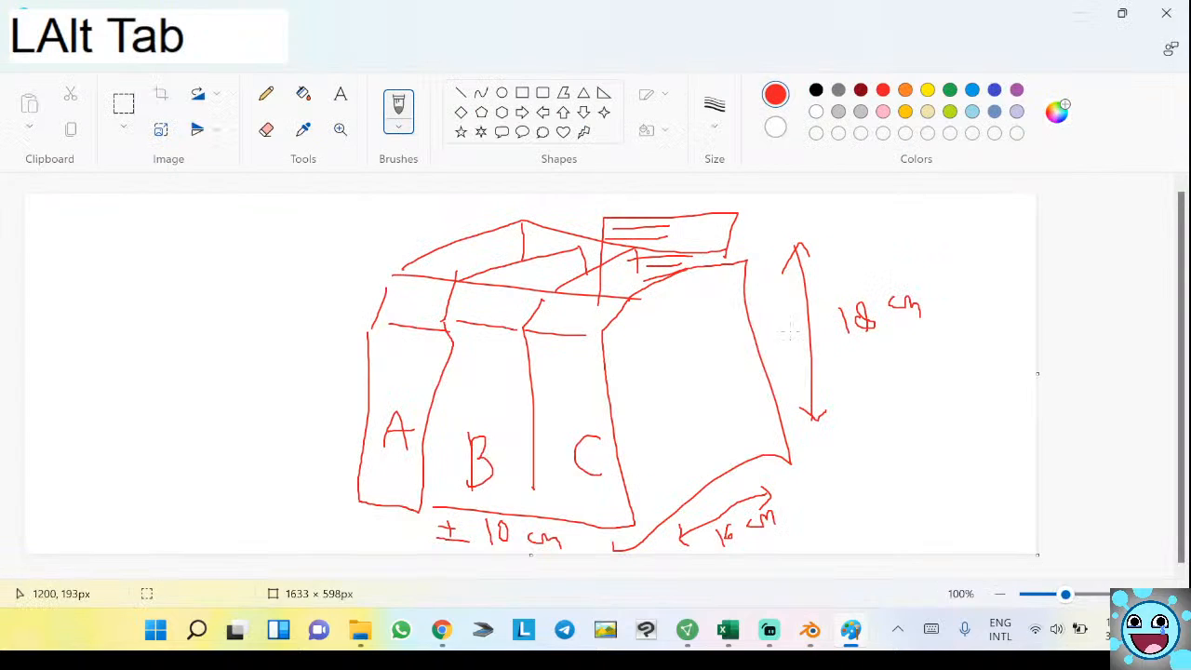
pyautogui.press('super+r')
pyautogui.write('mspaint')
pyautogui.press('Return')
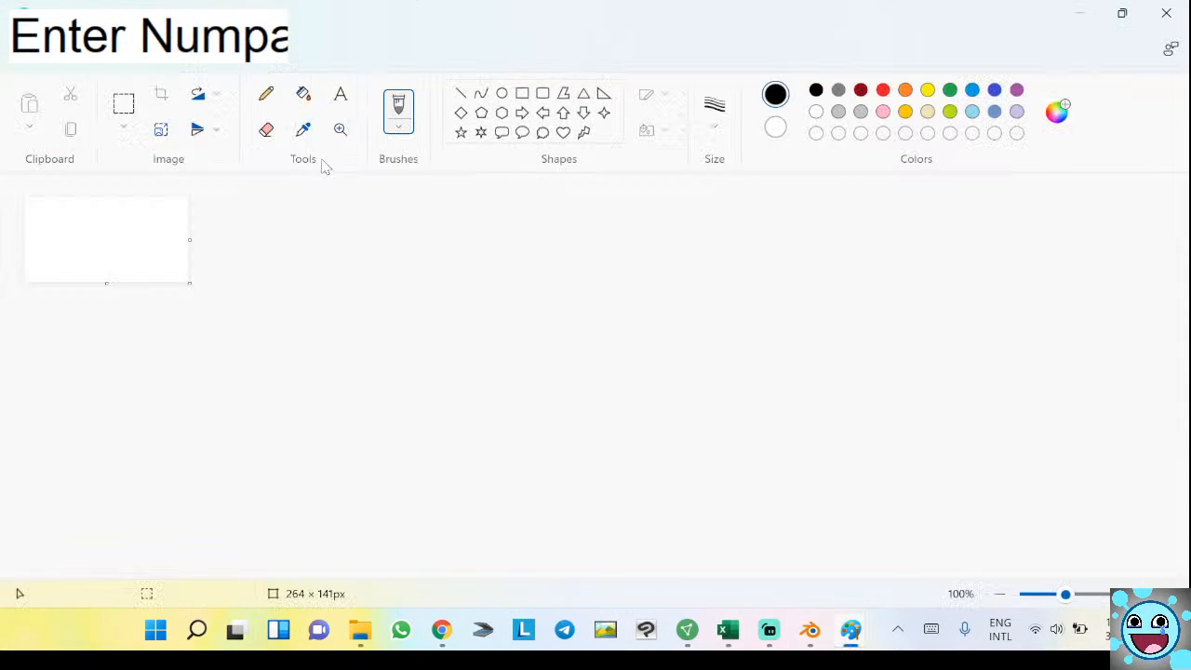
pyautogui.moveTo(188, 283); pyautogui.dragTo(919, 562)
# Draw a black rectangle about 758 × 411 px in the middle of the canvas.
pyautogui.click(522, 92)
pyautogui.moveTo(290, 268)
pyautogui.mouseDown()
pyautogui.moveTo(694, 499)
pyautogui.moveTo(759, 514)
pyautogui.mouseUp()
pyautogui.click(266, 93)
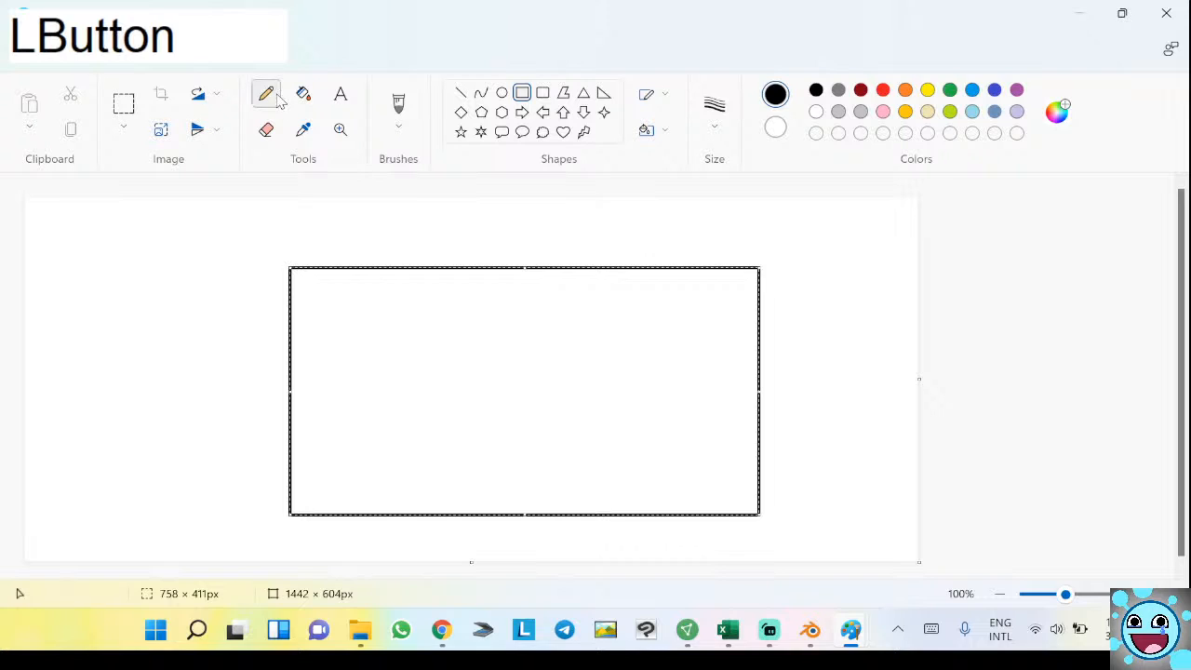
# Try a freehand black brush line across the upper part of the rectangle, and undo it.
pyautogui.click(398, 105)
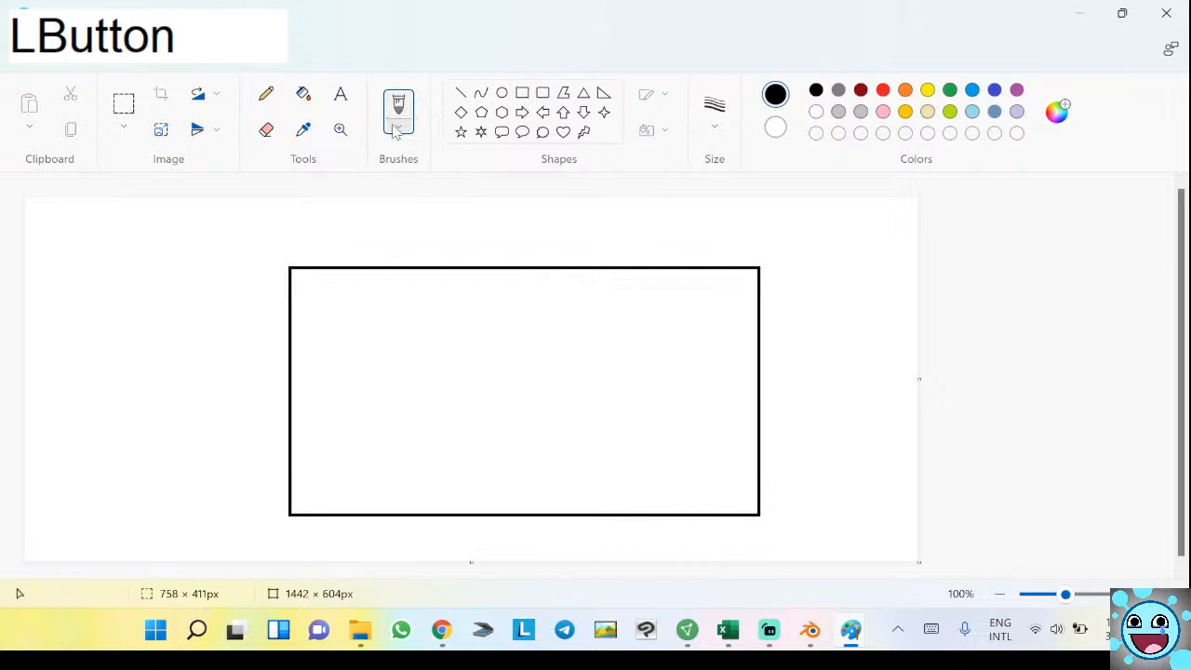
pyautogui.press('shift')
pyautogui.keyDown('shift'); pyautogui.moveTo(290, 354); pyautogui.dragTo(705, 361); pyautogui.keyUp('shift')
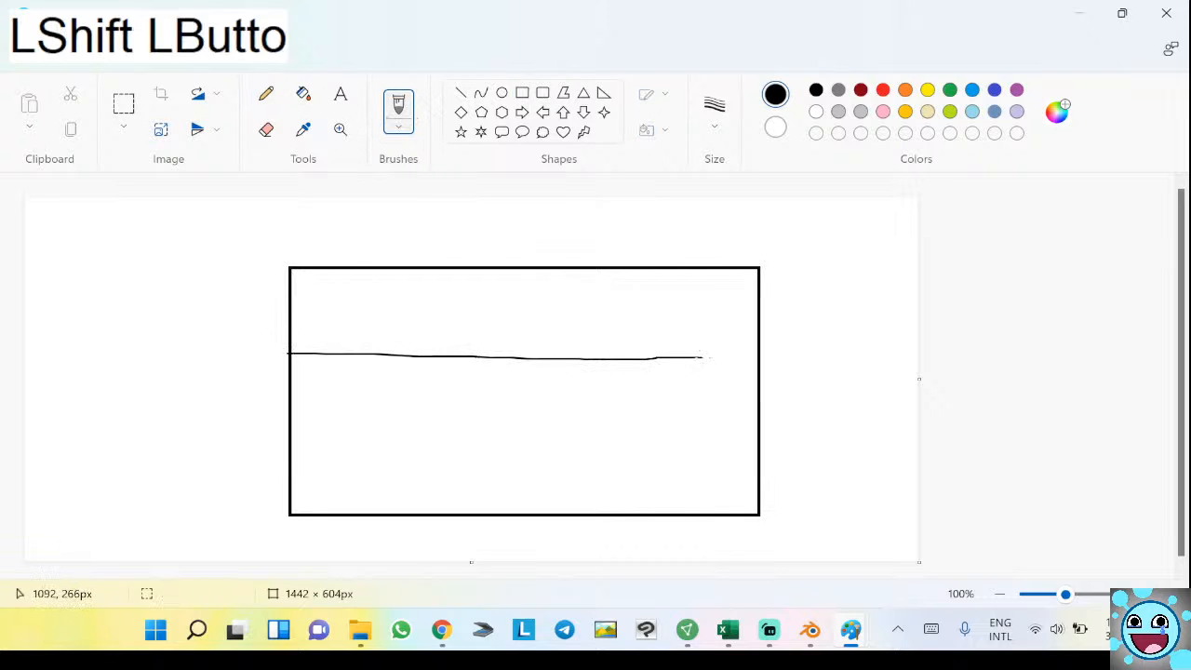
pyautogui.hotkey('ctrl', 'z')
# Draw two thick, straight red horizontal lines across the rectangle, extending slightly past both sides.
pyautogui.click(883, 89)
pyautogui.click(461, 92)
pyautogui.click(715, 112)
pyautogui.click(721, 247)
pyautogui.click(715, 114)
pyautogui.click(714, 286)
pyautogui.keyDown('shift'); pyautogui.moveTo(253, 339); pyautogui.dragTo(803, 339); pyautogui.keyUp('shift')
pyautogui.moveTo(253, 435)
pyautogui.keyDown('shift'); pyautogui.mouseDown()
pyautogui.moveTo(598, 441)
pyautogui.moveTo(787, 461)
pyautogui.mouseUp(); pyautogui.keyUp('shift')
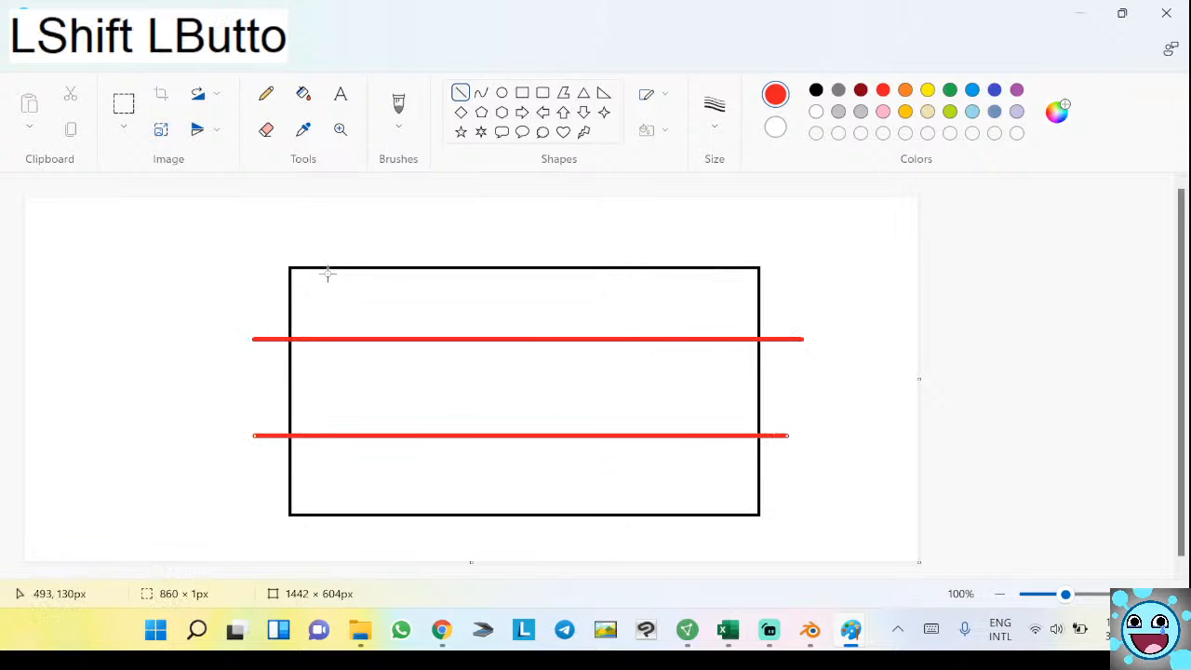
# Draw four straight red vertical lines through the rectangle, one near each end and two close together around the middle.
pyautogui.keyDown('shift'); pyautogui.moveTo(351, 254); pyautogui.dragTo(381, 527); pyautogui.keyUp('shift')
pyautogui.keyDown('shift'); pyautogui.moveTo(497, 247); pyautogui.dragTo(497, 531); pyautogui.keyUp('shift')
pyautogui.keyDown('shift'); pyautogui.moveTo(560, 240); pyautogui.dragTo(561, 532); pyautogui.keyUp('shift')
pyautogui.keyDown('shift'); pyautogui.moveTo(700, 506); pyautogui.dragTo(702, 527); pyautogui.keyUp('shift')
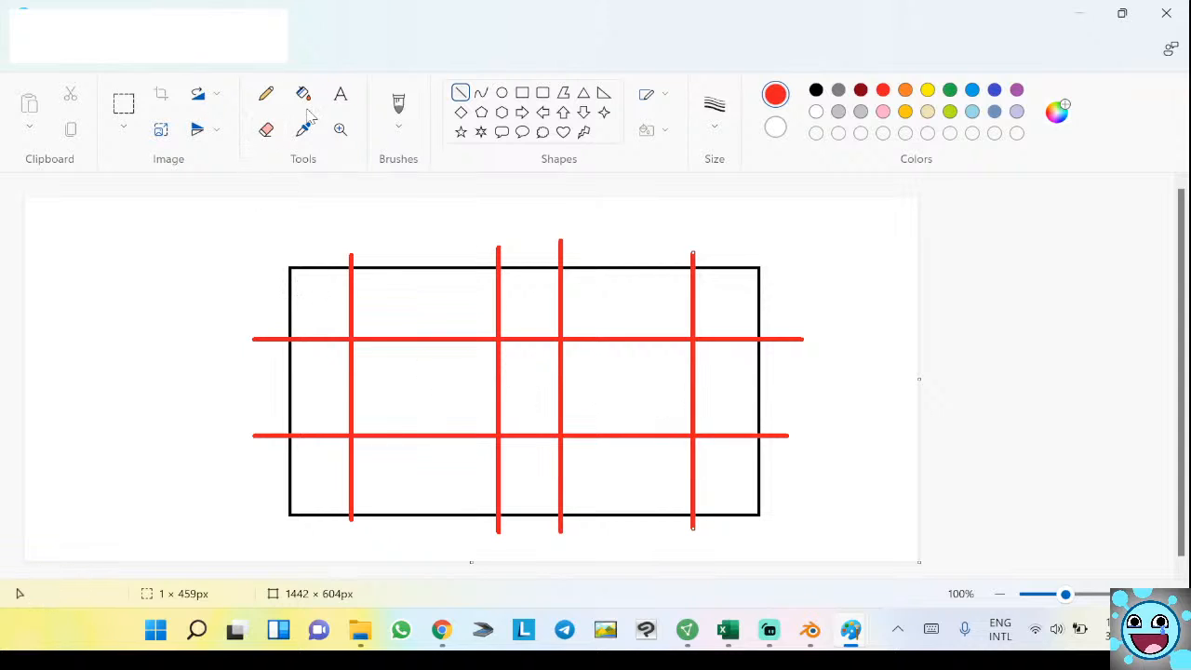
# Try a pink fill in the rectangle's upper-left corner cell, and undo it.
pyautogui.click(398, 106)
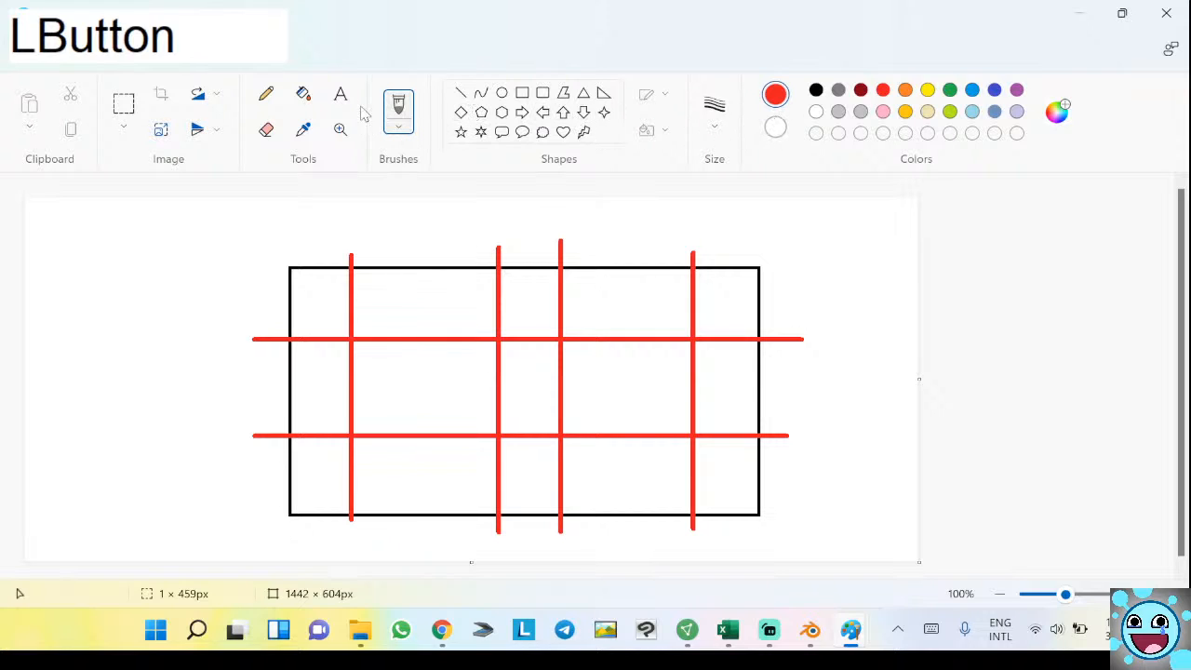
pyautogui.click(307, 96)
pyautogui.click(883, 111)
pyautogui.click(313, 302)
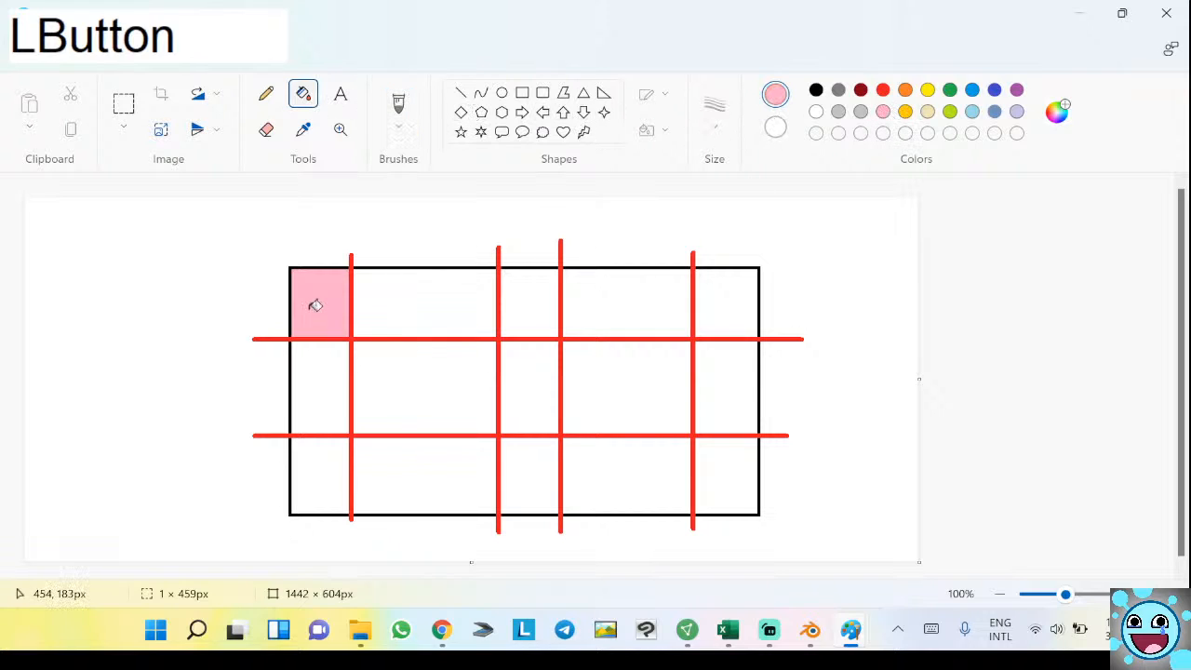
pyautogui.hotkey('ctrl', 'z')
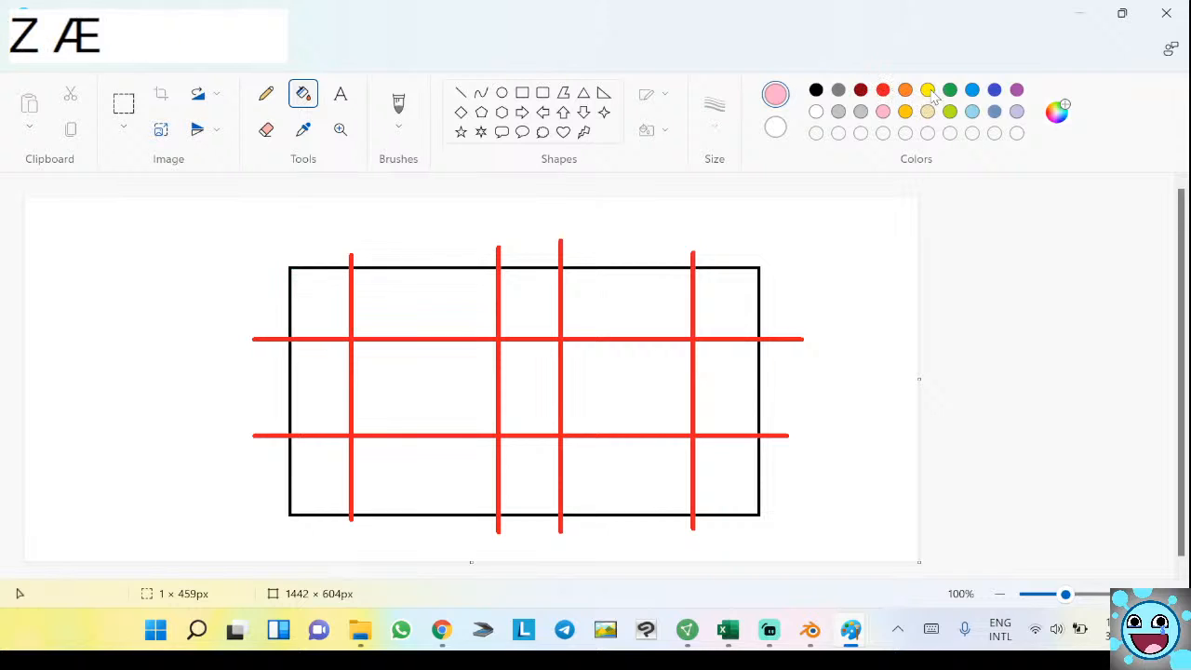
# Fill the border cells and the narrow centre divider cell with green, leaving the two large inner cells white.
pyautogui.click(950, 91)
pyautogui.click(343, 296)
pyautogui.click(410, 307)
pyautogui.click(543, 298)
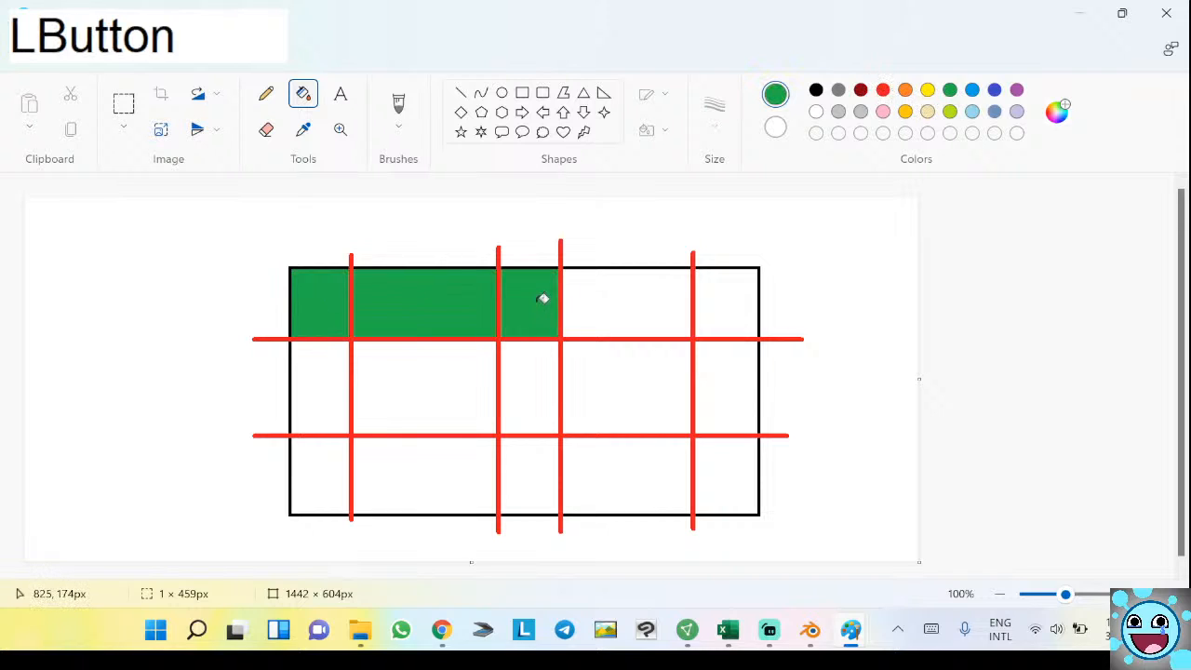
pyautogui.click(623, 305)
pyautogui.click(740, 305)
pyautogui.click(727, 372)
pyautogui.click(547, 370)
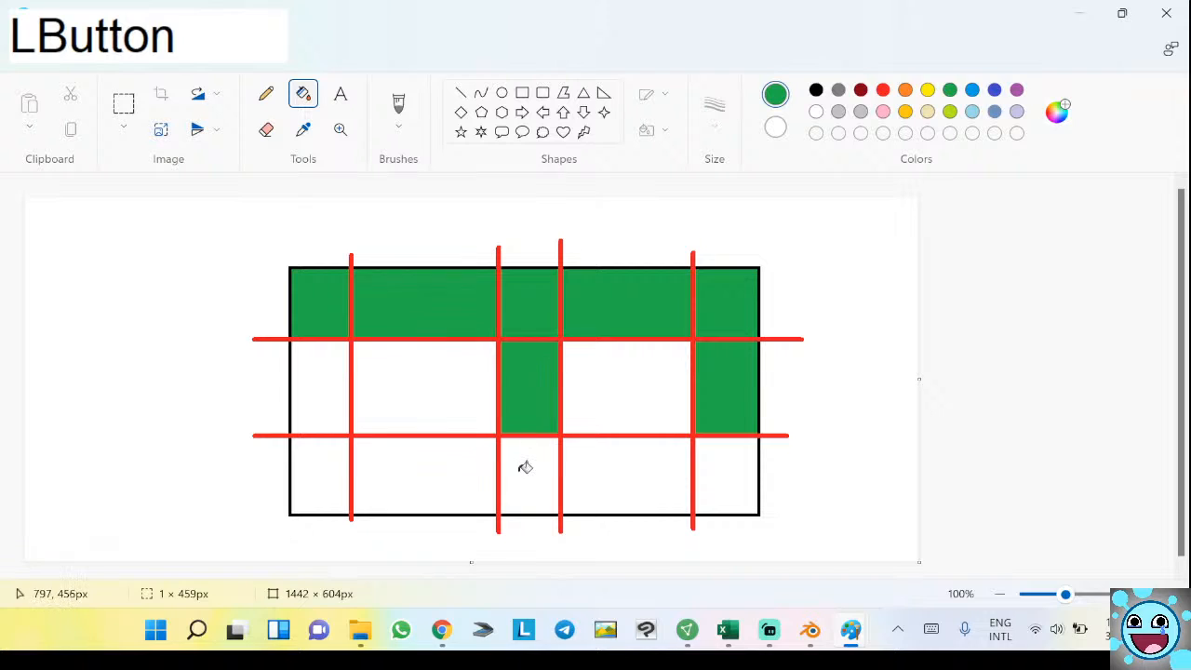
pyautogui.click(525, 467)
pyautogui.click(316, 470)
pyautogui.click(318, 387)
pyautogui.click(421, 473)
pyautogui.click(641, 468)
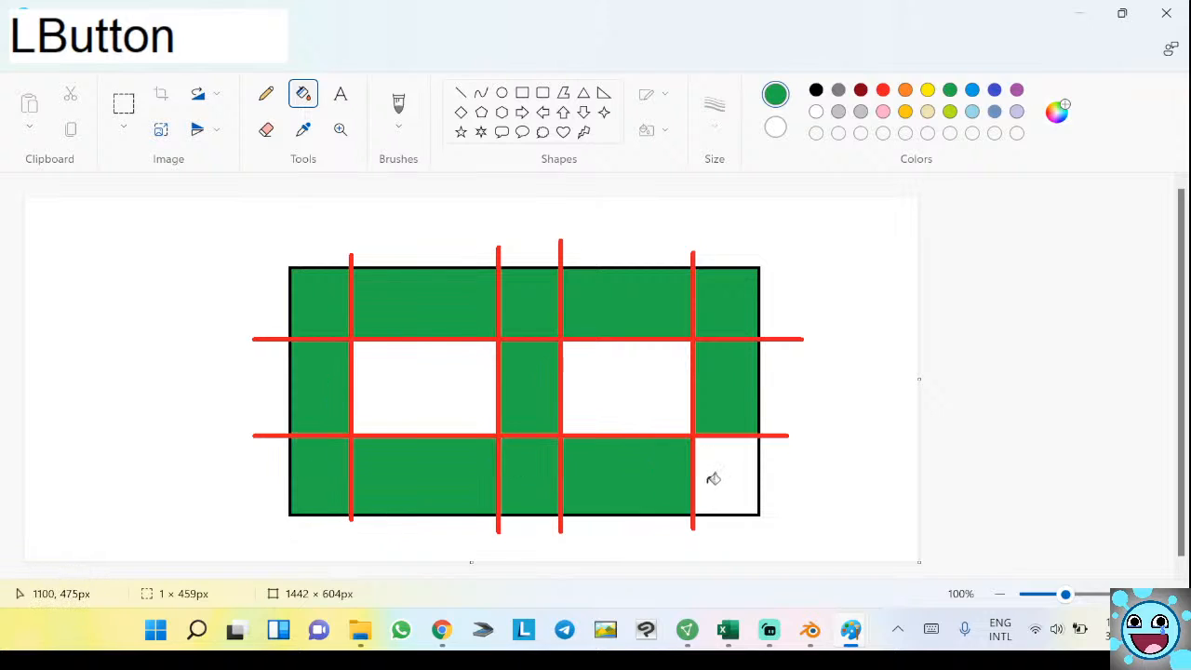
pyautogui.click(712, 478)
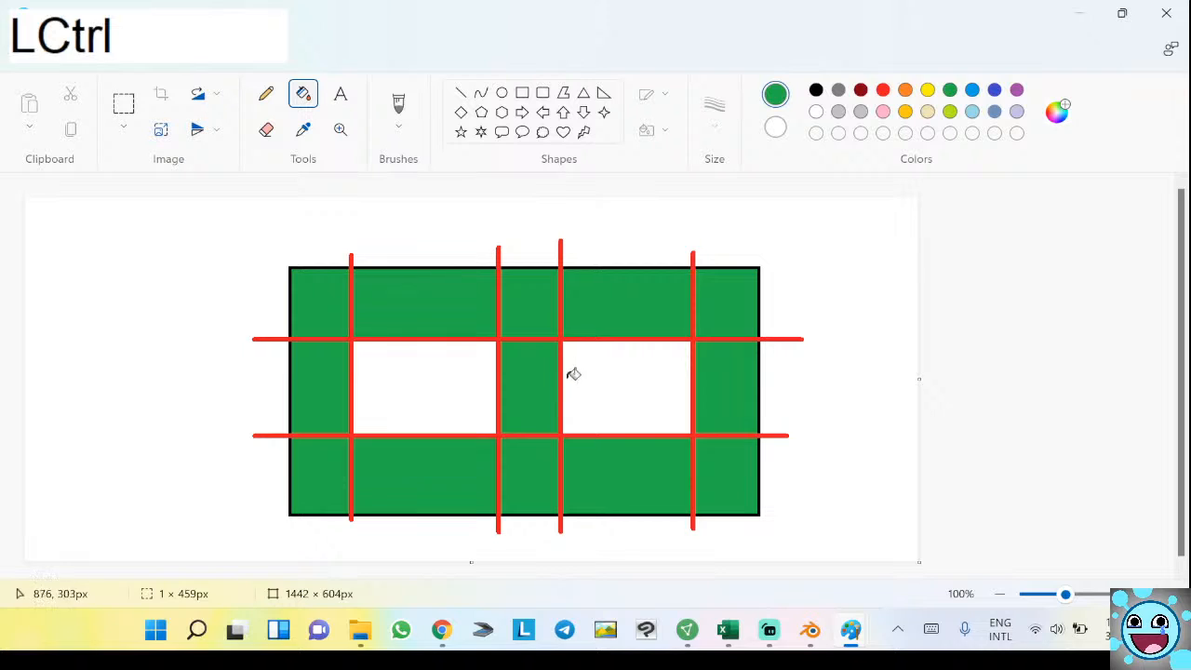
# Undo the green fills and the vertical red lines, keeping both horizontal red lines across the rectangle.
pyautogui.hotkey('ctrl', 'z')
pyautogui.hotkey('ctrl', 'z')
pyautogui.hotkey('ctrl', 'z')
pyautogui.hotkey('ctrl', 'z')
pyautogui.hotkey('ctrl', 'z')
pyautogui.hotkey('ctrl', 'z')
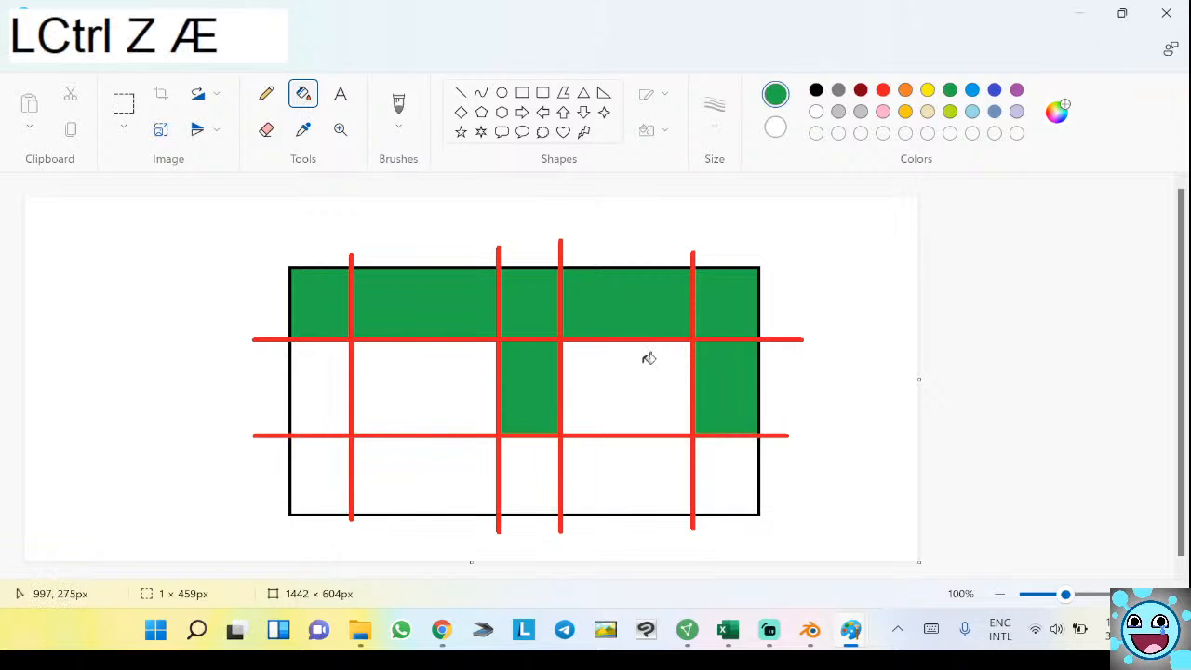
pyautogui.hotkey('ctrl', 'z')
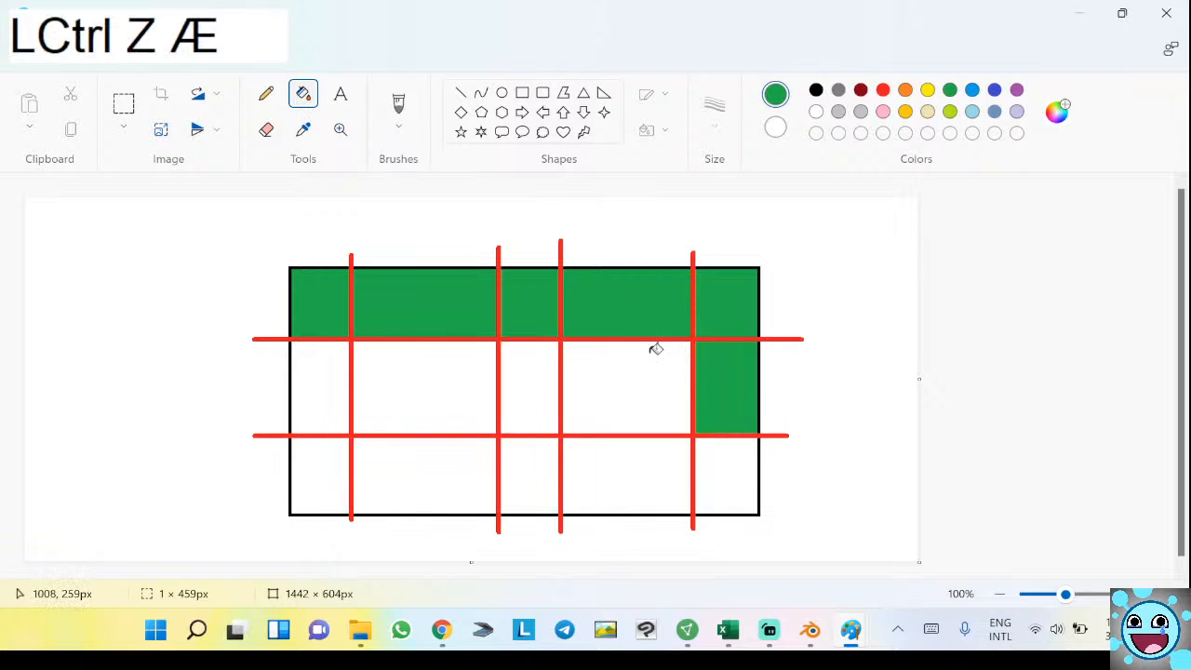
pyautogui.hotkey('ctrl', 'z')
pyautogui.hotkey('ctrl', 'z')
pyautogui.hotkey('ctrl', 'z')
pyautogui.hotkey('ctrl', 'z')
pyautogui.hotkey('ctrl', 'z')
pyautogui.hotkey('ctrl', 'z')
pyautogui.hotkey('ctrl', 'z')
pyautogui.hotkey('ctrl', 'z')
pyautogui.hotkey('ctrl', 'z')
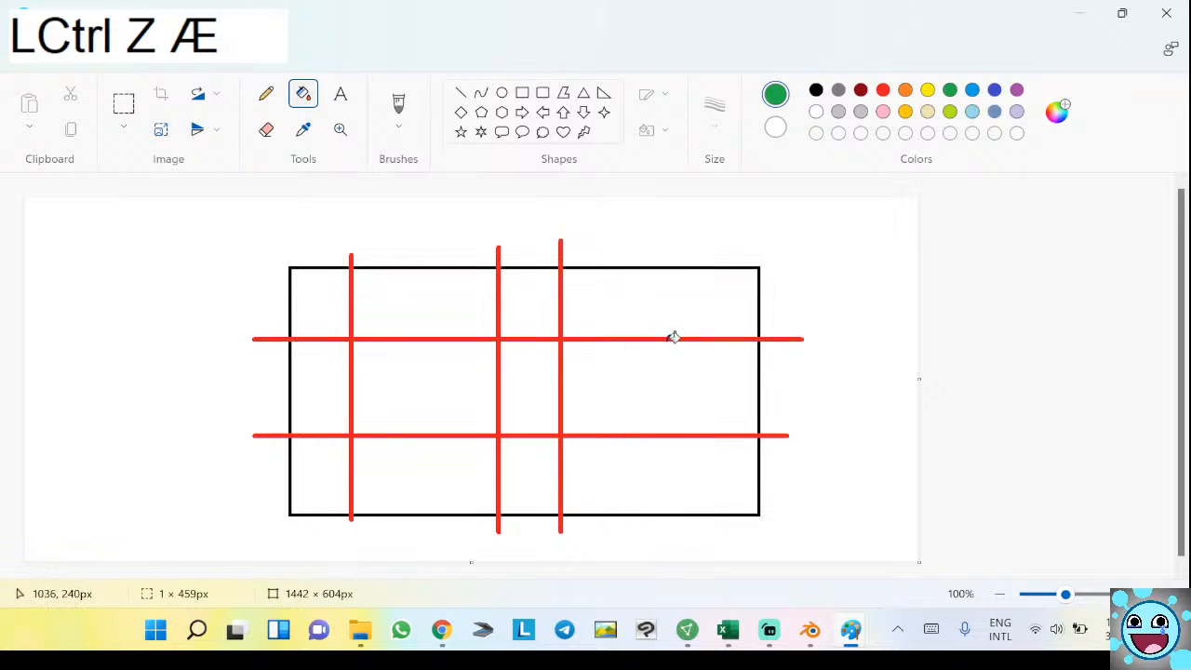
pyautogui.hotkey('ctrl', 'z')
pyautogui.hotkey('ctrl', 'z')
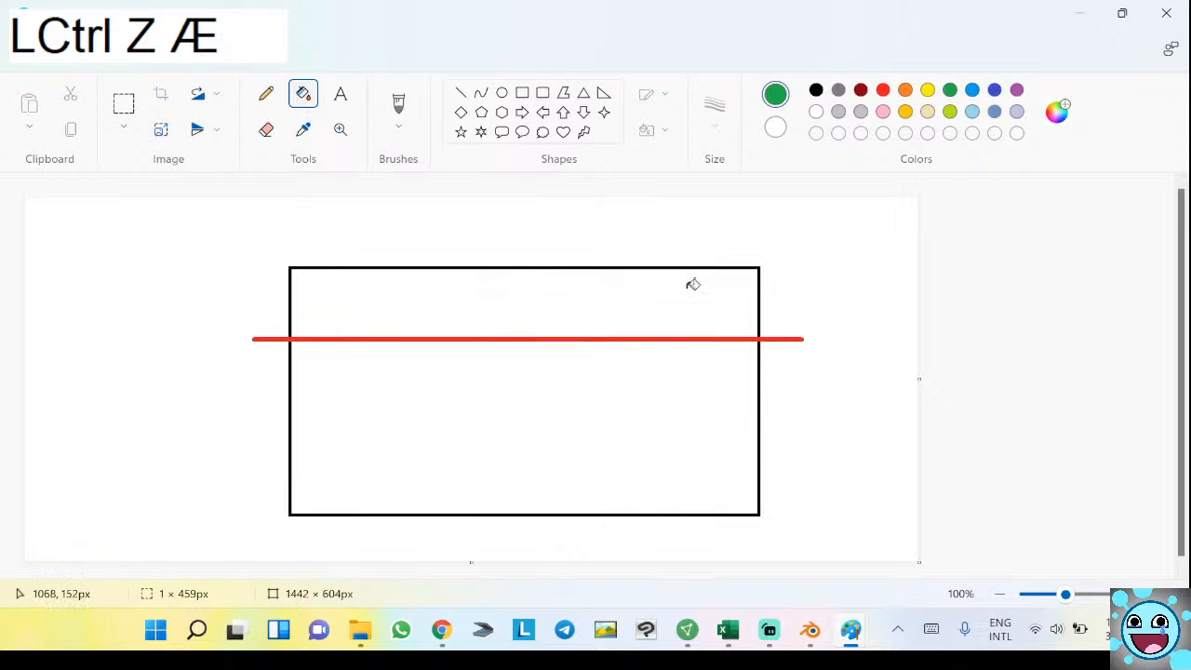
pyautogui.hotkey('ctrl', 'y')
# Draw six straight red vertical lines through the rectangle, one near each end and two pairs marking the inner dividers.
pyautogui.click(462, 93)
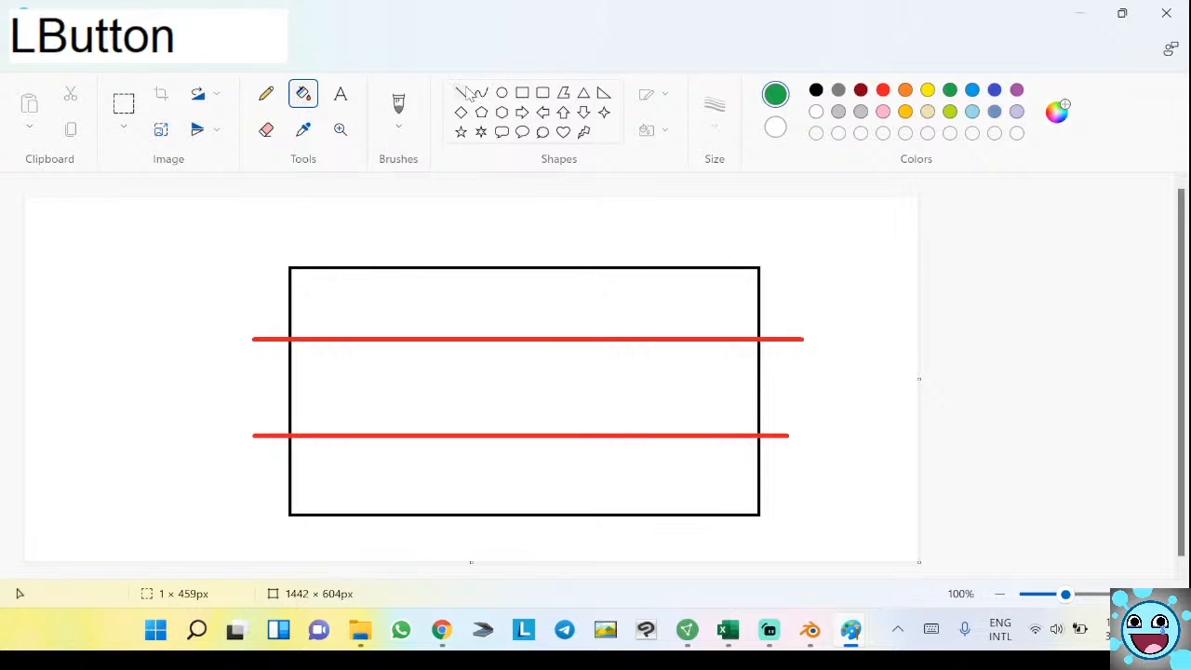
pyautogui.moveTo(370, 242); pyautogui.dragTo(372, 545)
pyautogui.hotkey('ctrl', 'z')
pyautogui.click(883, 90)
pyautogui.keyDown('shift'); pyautogui.moveTo(336, 246); pyautogui.dragTo(336, 528); pyautogui.keyUp('shift')
pyautogui.keyDown('shift'); pyautogui.moveTo(437, 245); pyautogui.dragTo(438, 533); pyautogui.keyUp('shift')
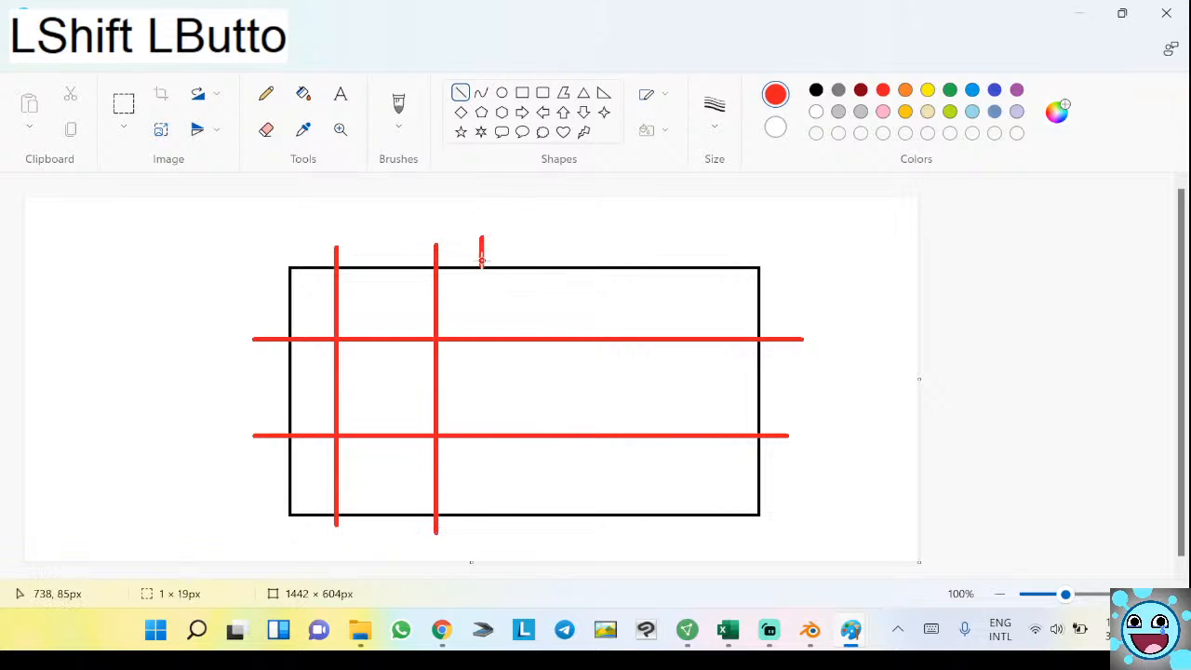
pyautogui.keyDown('shift'); pyautogui.moveTo(481, 236); pyautogui.dragTo(483, 533); pyautogui.keyUp('shift')
pyautogui.keyDown('shift'); pyautogui.moveTo(610, 249); pyautogui.dragTo(609, 535); pyautogui.keyUp('shift')
pyautogui.keyDown('shift'); pyautogui.moveTo(640, 249); pyautogui.dragTo(642, 549); pyautogui.keyUp('shift')
pyautogui.keyDown('shift'); pyautogui.moveTo(728, 240); pyautogui.dragTo(729, 538); pyautogui.keyUp('shift')
# Fill all seven cells of the rectangle's upper row with green.
pyautogui.click(813, 91)
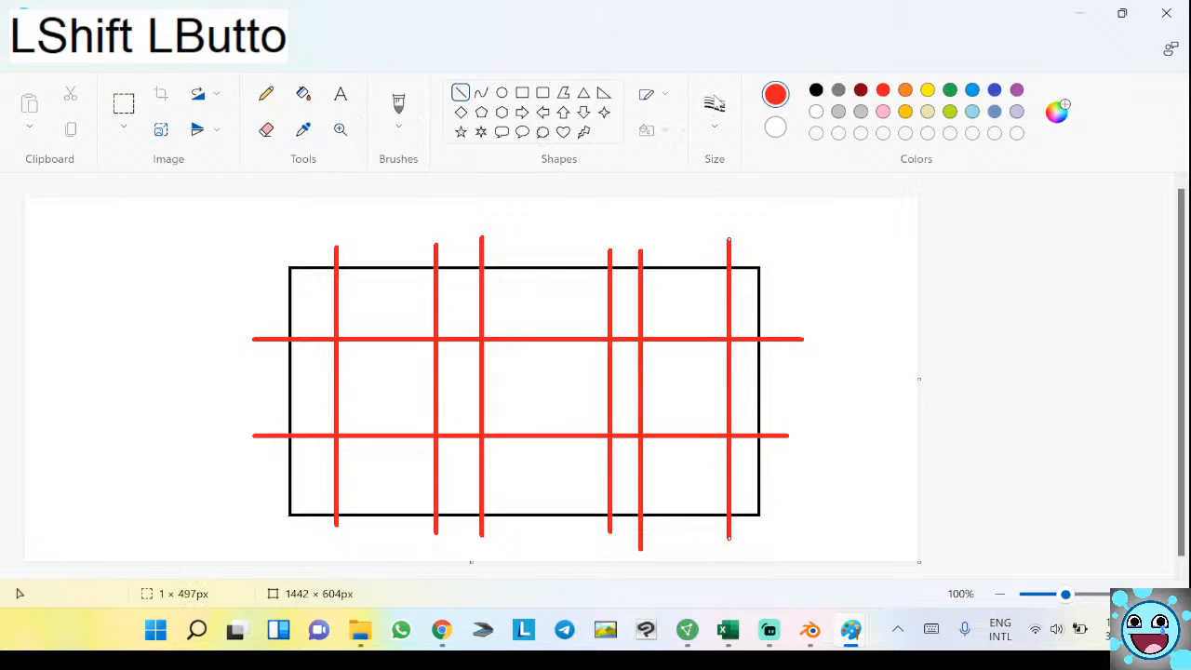
pyautogui.press('b')
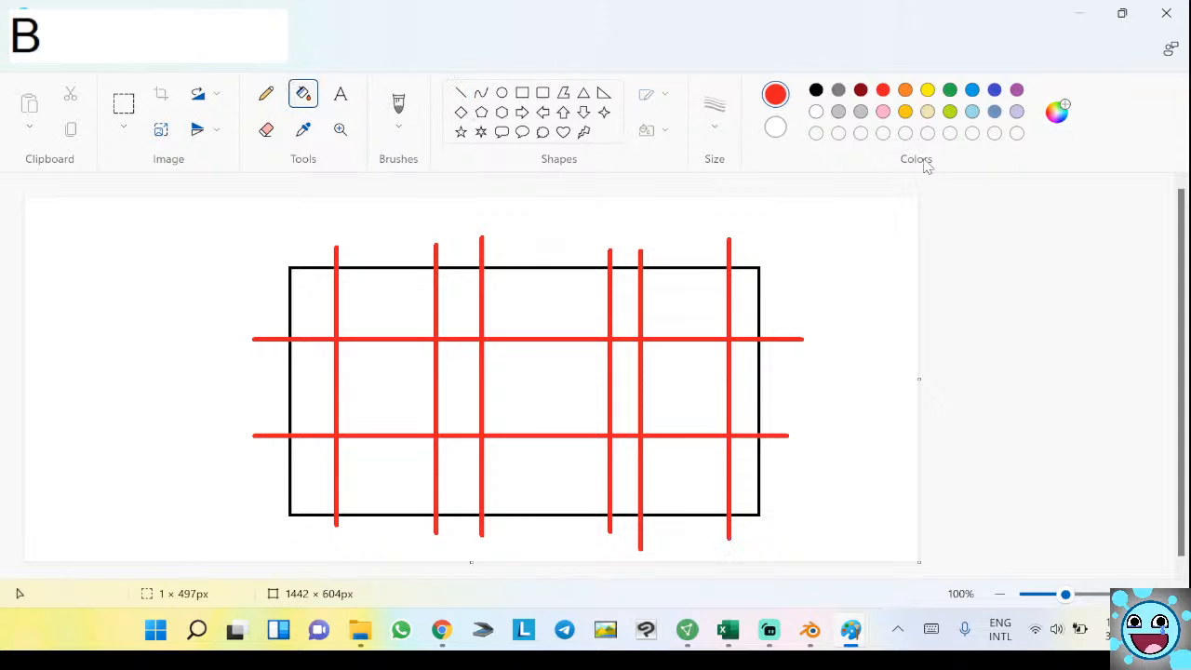
pyautogui.click(950, 90)
pyautogui.click(749, 294)
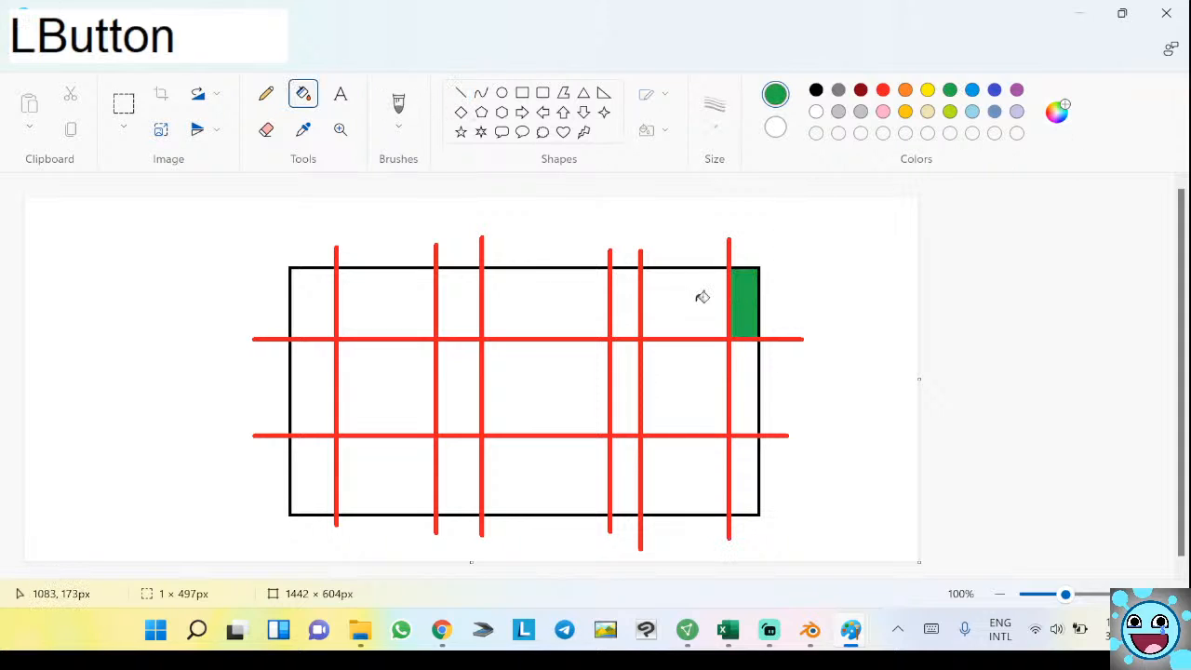
pyautogui.click(700, 296)
pyautogui.click(628, 300)
pyautogui.click(559, 301)
pyautogui.click(465, 296)
pyautogui.click(412, 292)
pyautogui.click(320, 294)
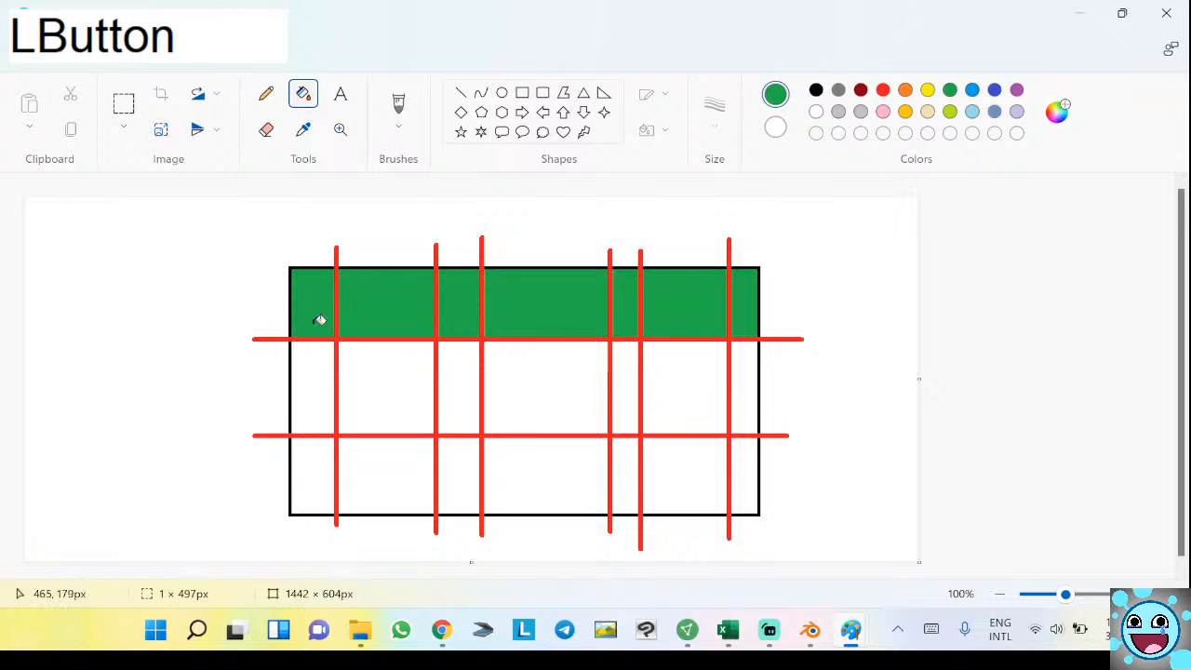
# Fill the lower row, both end cells and the two narrow dividers of the middle row with green, leaving three inner cells white.
pyautogui.click(316, 366)
pyautogui.click(315, 476)
pyautogui.click(370, 475)
pyautogui.click(465, 476)
pyautogui.click(471, 392)
pyautogui.click(518, 473)
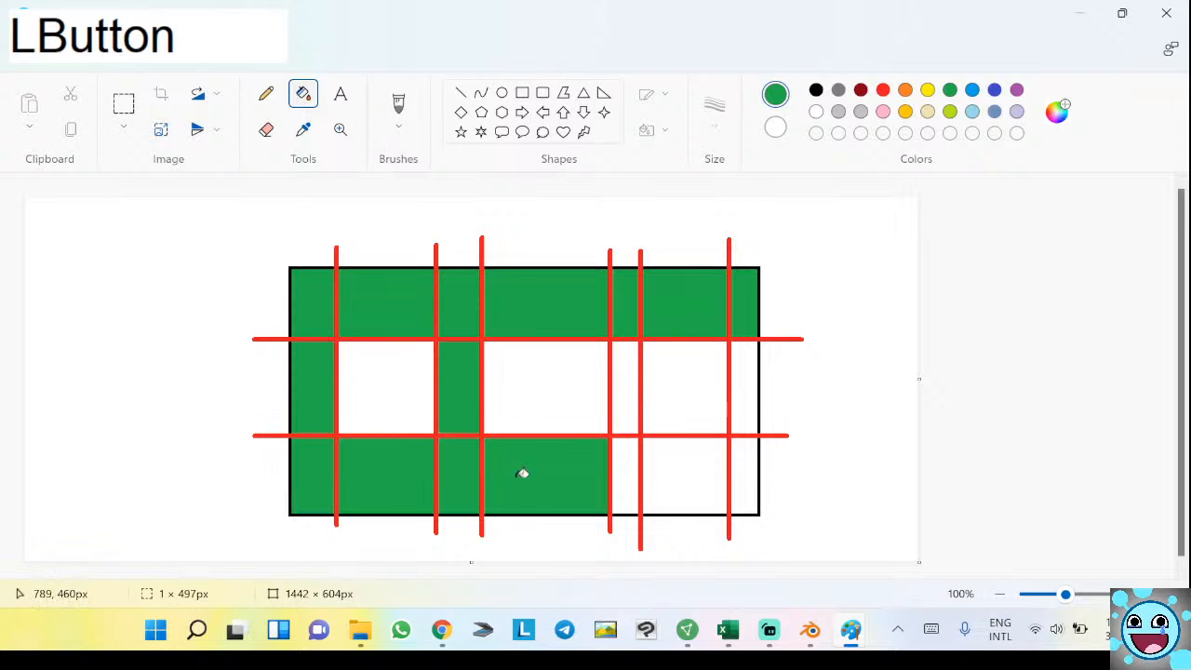
pyautogui.click(627, 476)
pyautogui.click(630, 392)
pyautogui.click(720, 487)
pyautogui.click(747, 479)
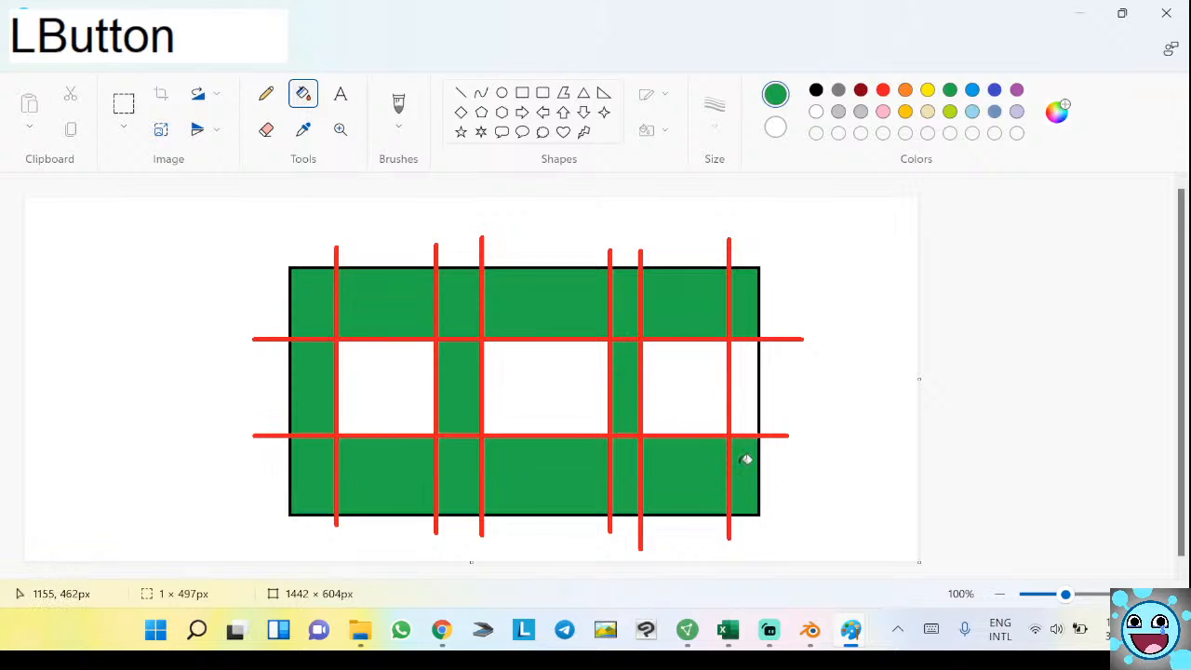
pyautogui.click(746, 407)
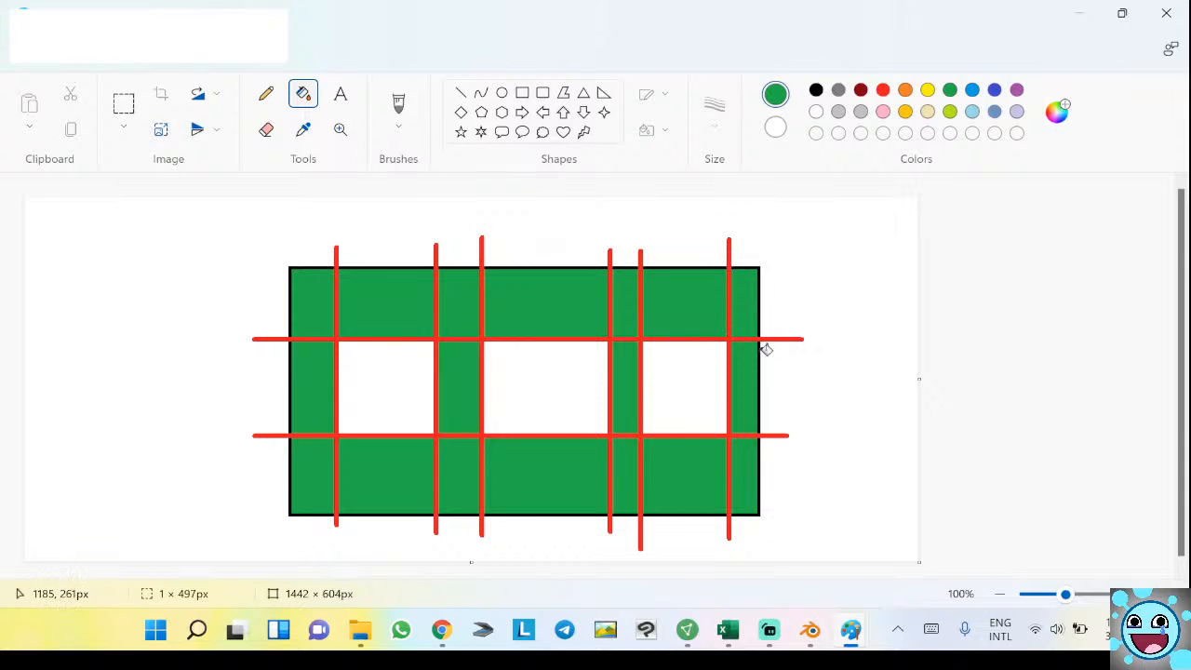
# Switch to Blender and try vertex and edge selection on the plate's corners and edges.
pyautogui.hotkey('alt', 'Tab')
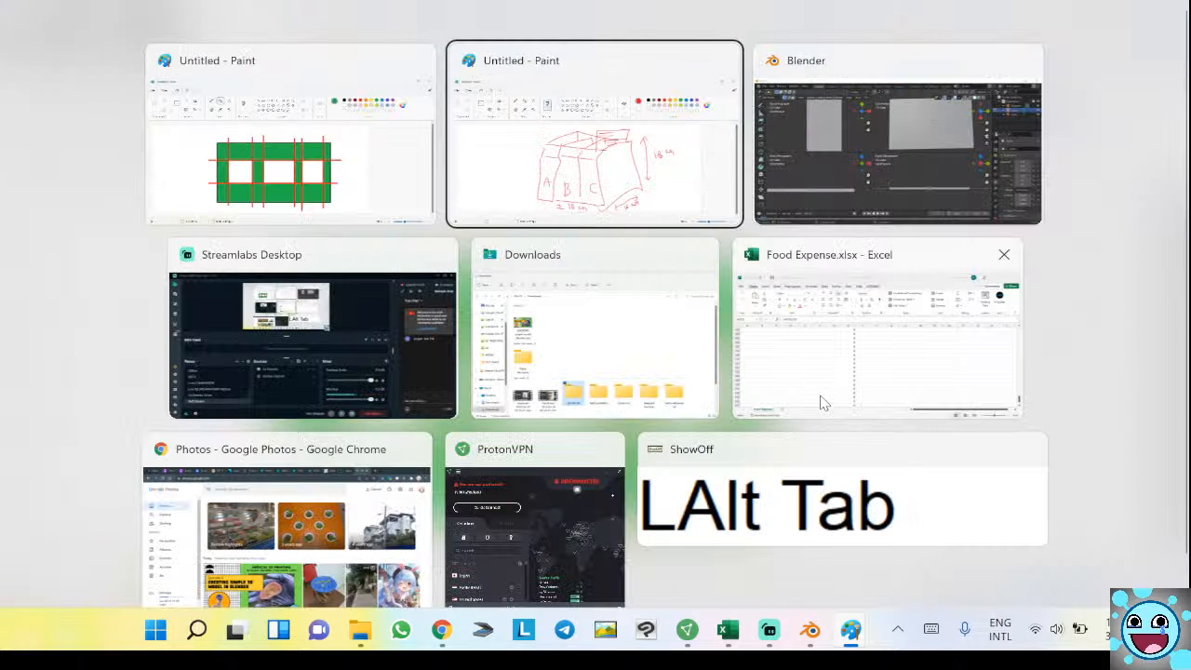
pyautogui.hotkey('alt', 'Tab')
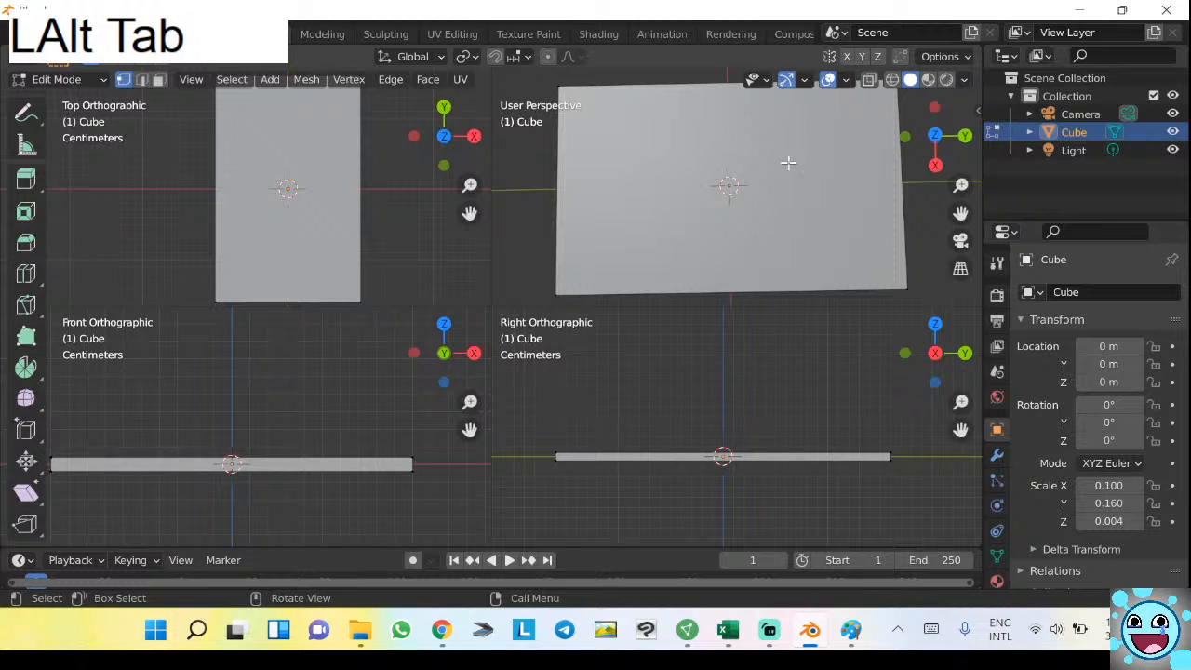
pyautogui.click(769, 214)
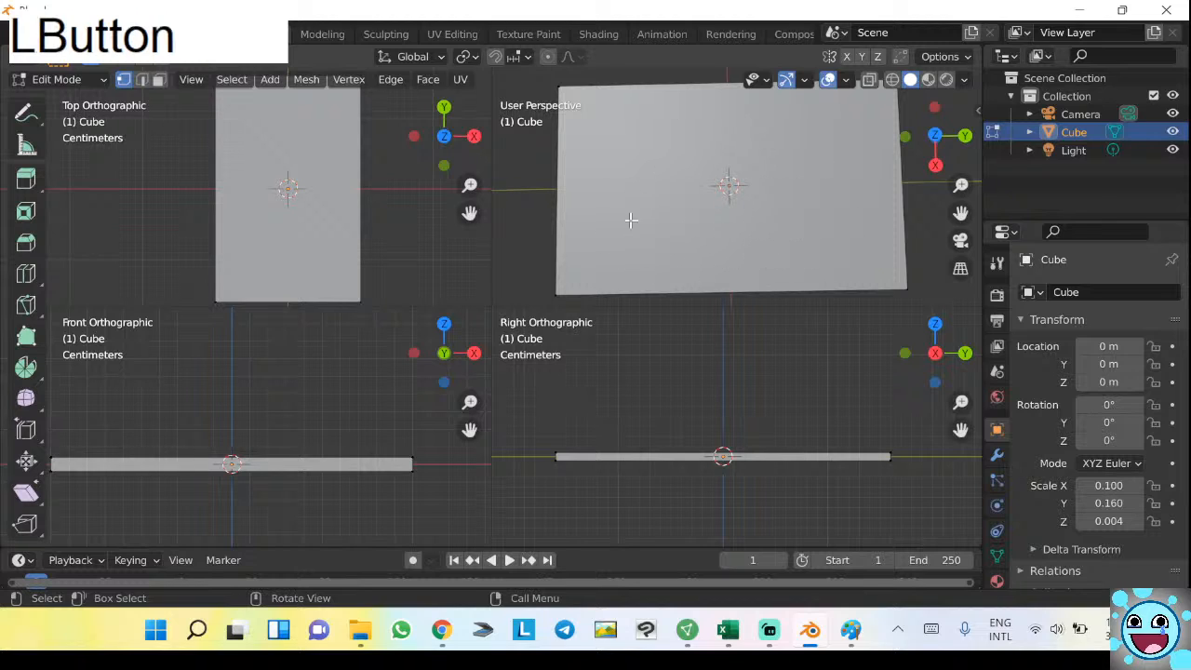
pyautogui.keyDown('shift'); pyautogui.moveTo(723, 245); pyautogui.dragTo(699, 236, button='middle'); pyautogui.keyUp('shift')
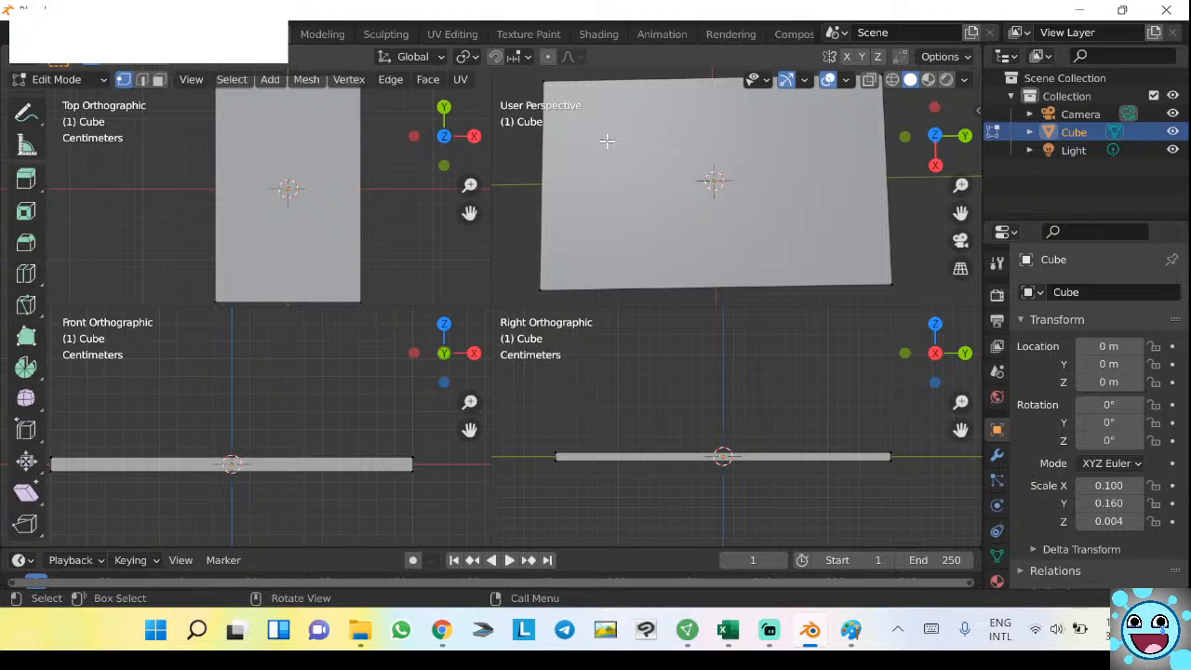
pyautogui.click(123, 80)
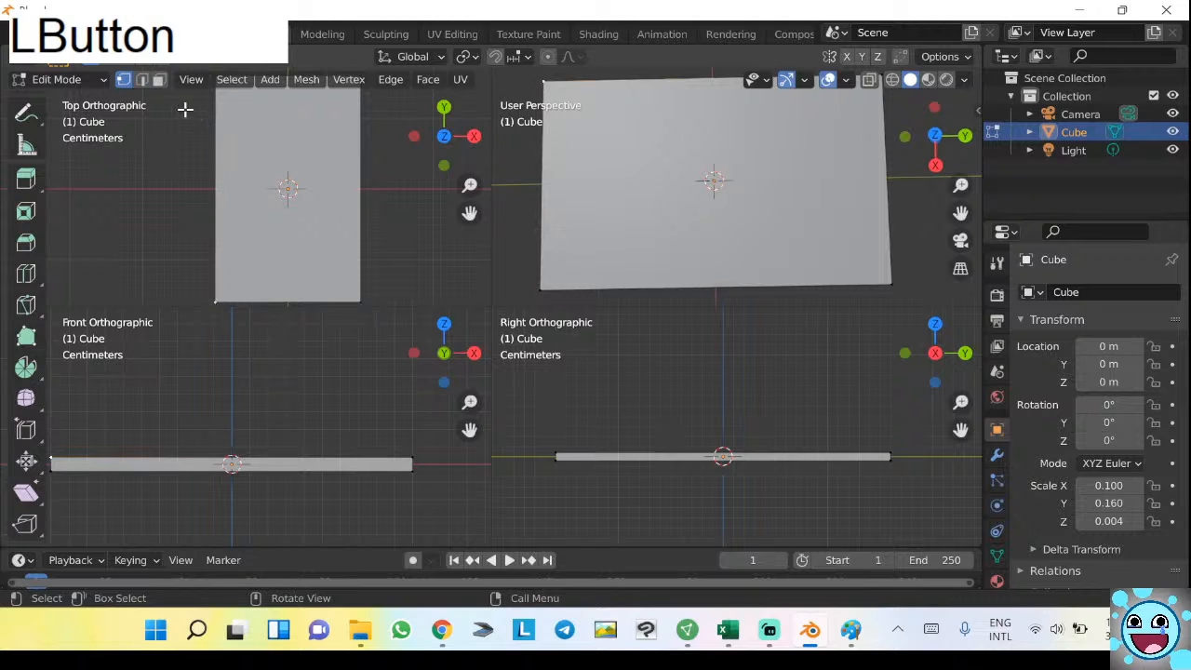
pyautogui.press('2')
pyautogui.click(579, 84)
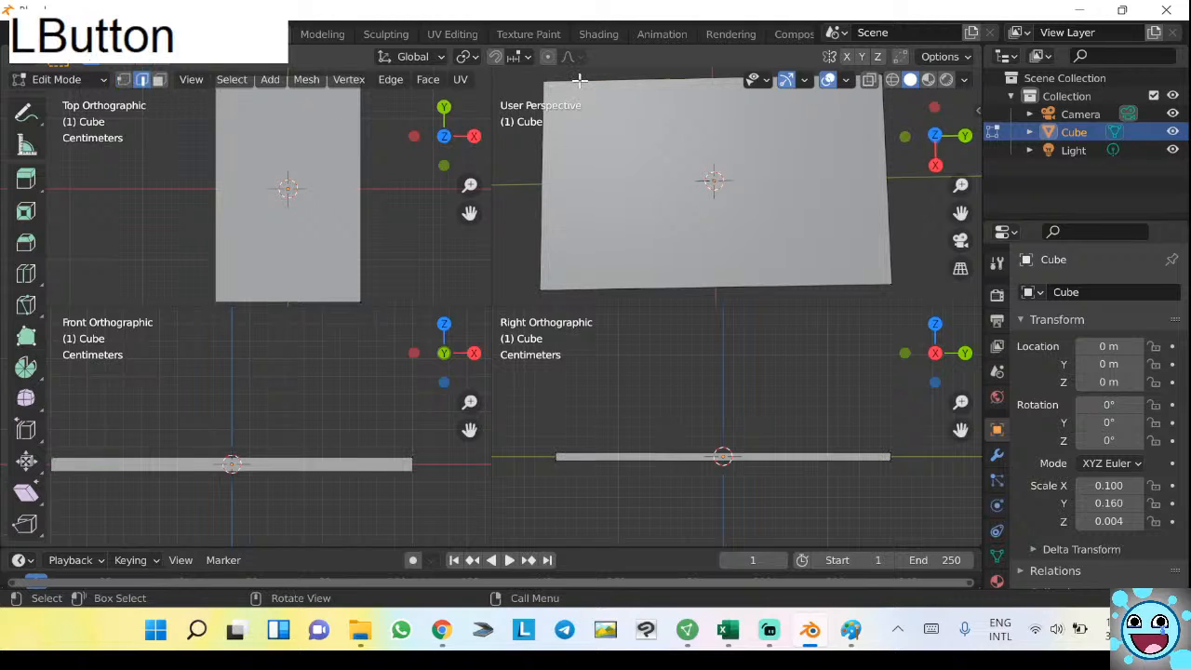
pyautogui.click(645, 292)
pyautogui.scroll(3, 667, 279)
pyautogui.keyDown('shift'); pyautogui.moveTo(667, 279); pyautogui.dragTo(678, 243, button='middle'); pyautogui.keyUp('shift')
pyautogui.scroll(-2, 679, 209)
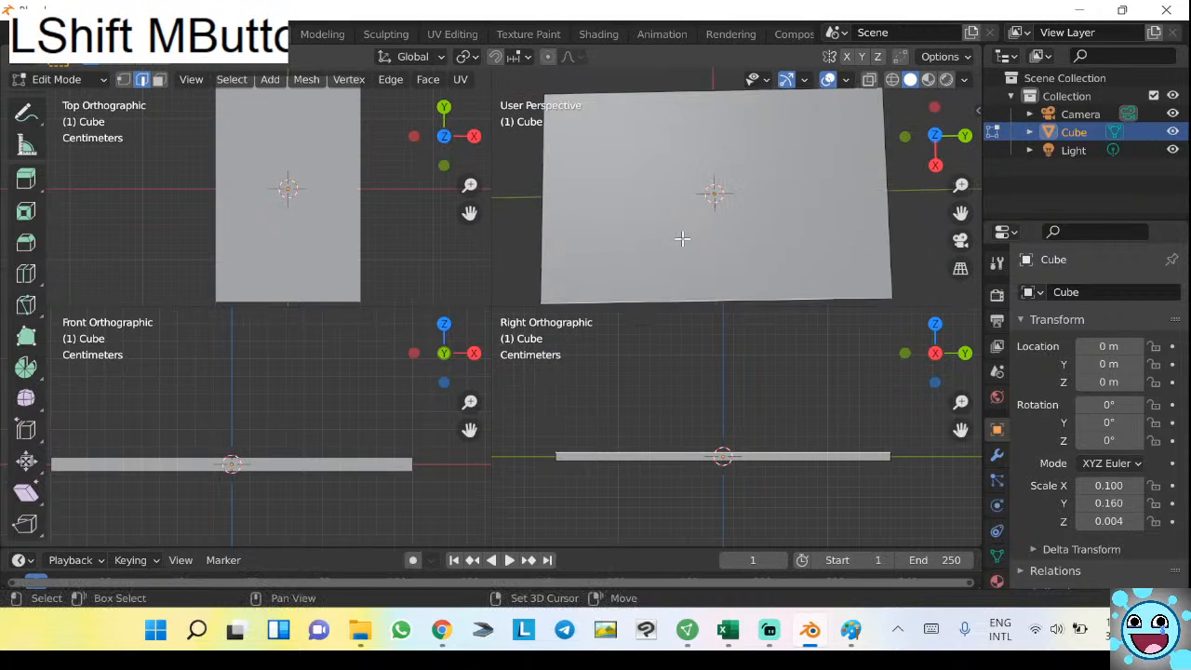
# Select the plate's large upper face in face selection mode, try subdividing it, and undo the subdivision.
pyautogui.press('3')
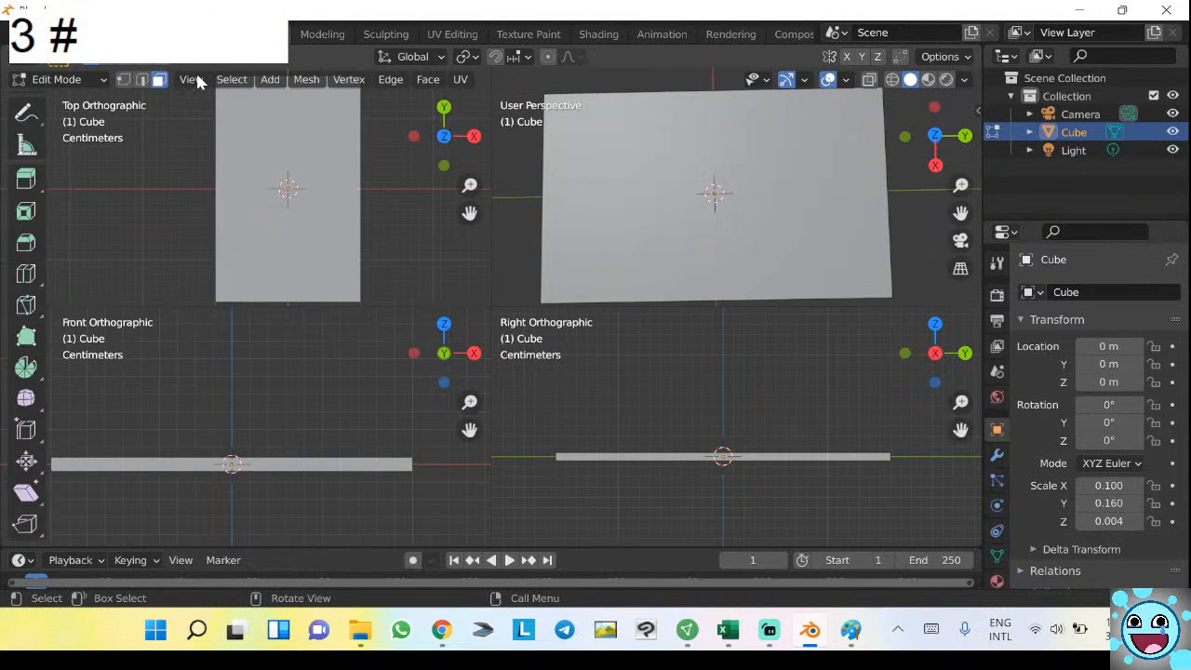
pyautogui.click(593, 154)
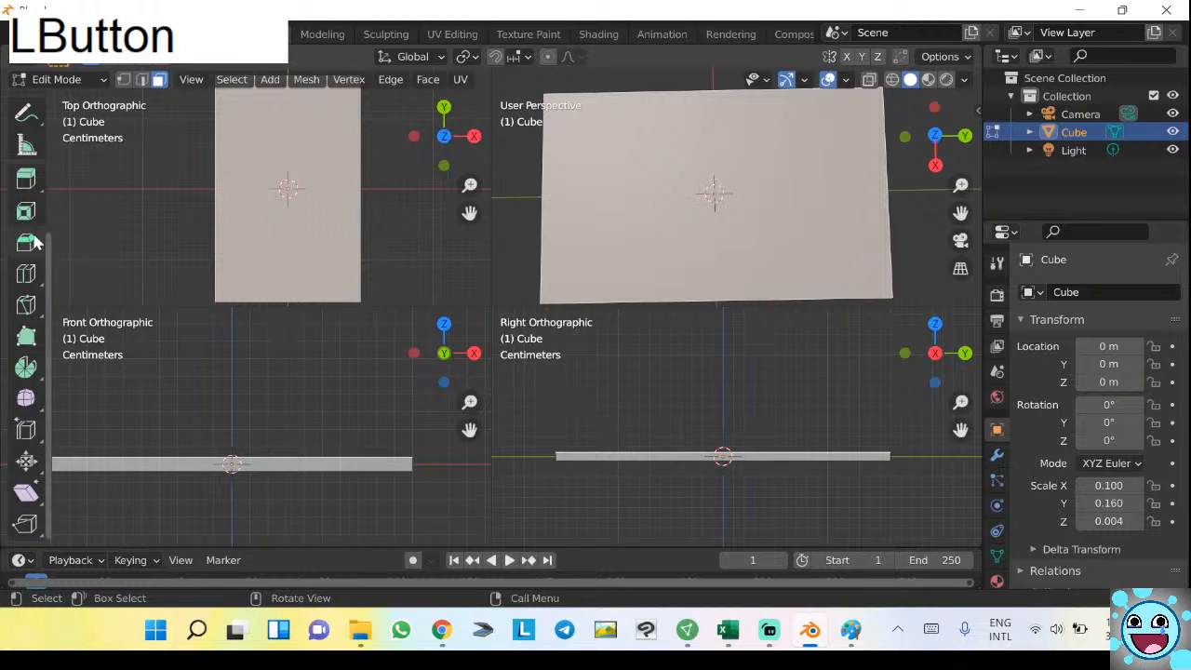
pyautogui.click(307, 80)
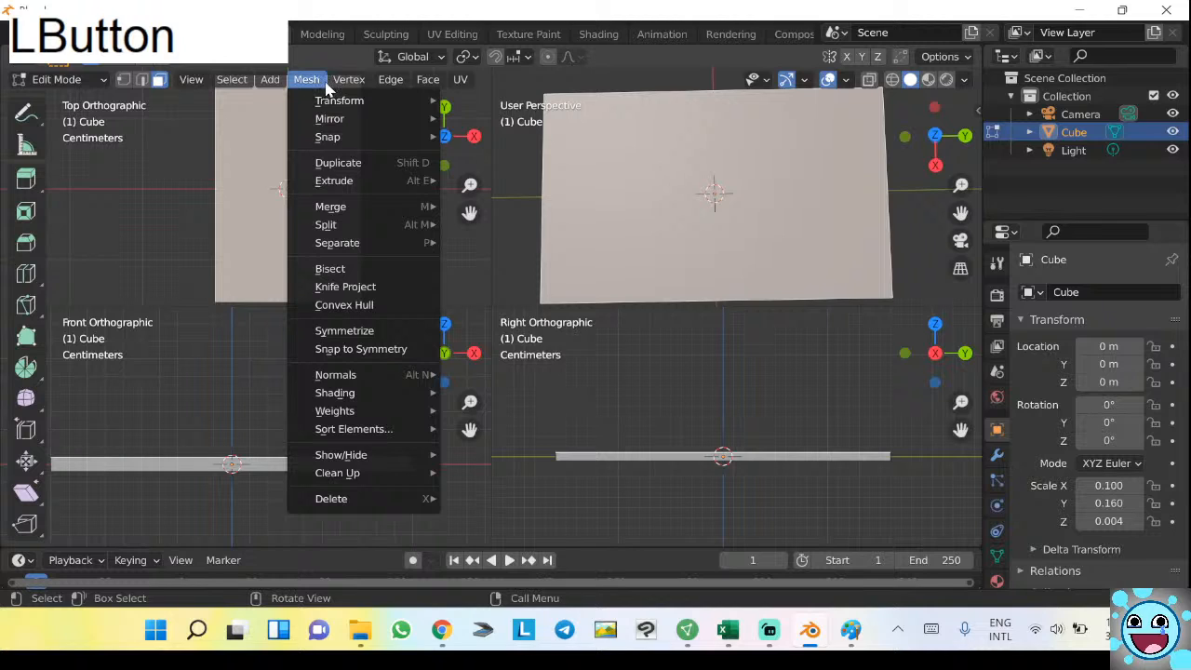
pyautogui.moveTo(391, 83)
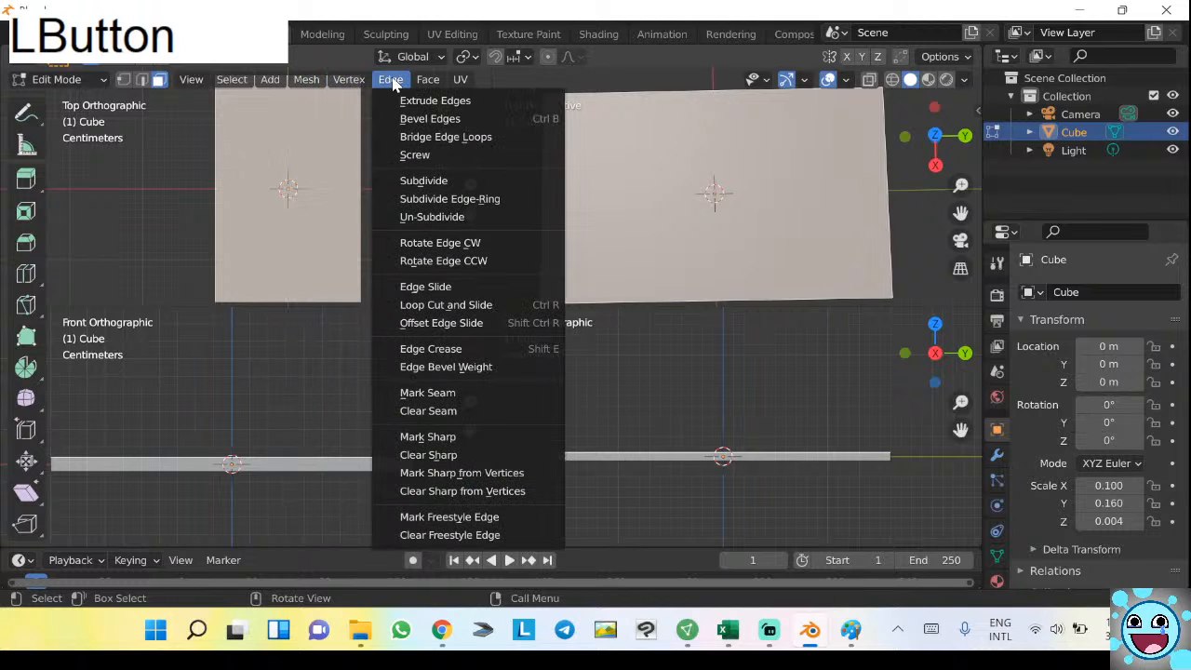
pyautogui.click(427, 179)
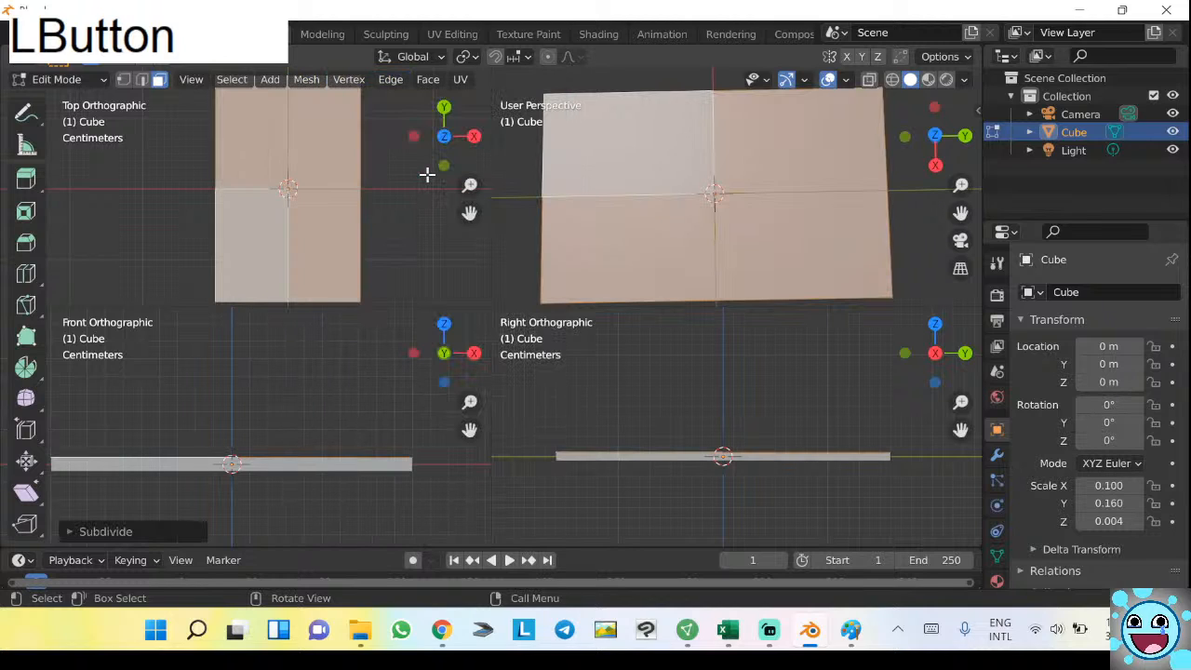
pyautogui.click(79, 534)
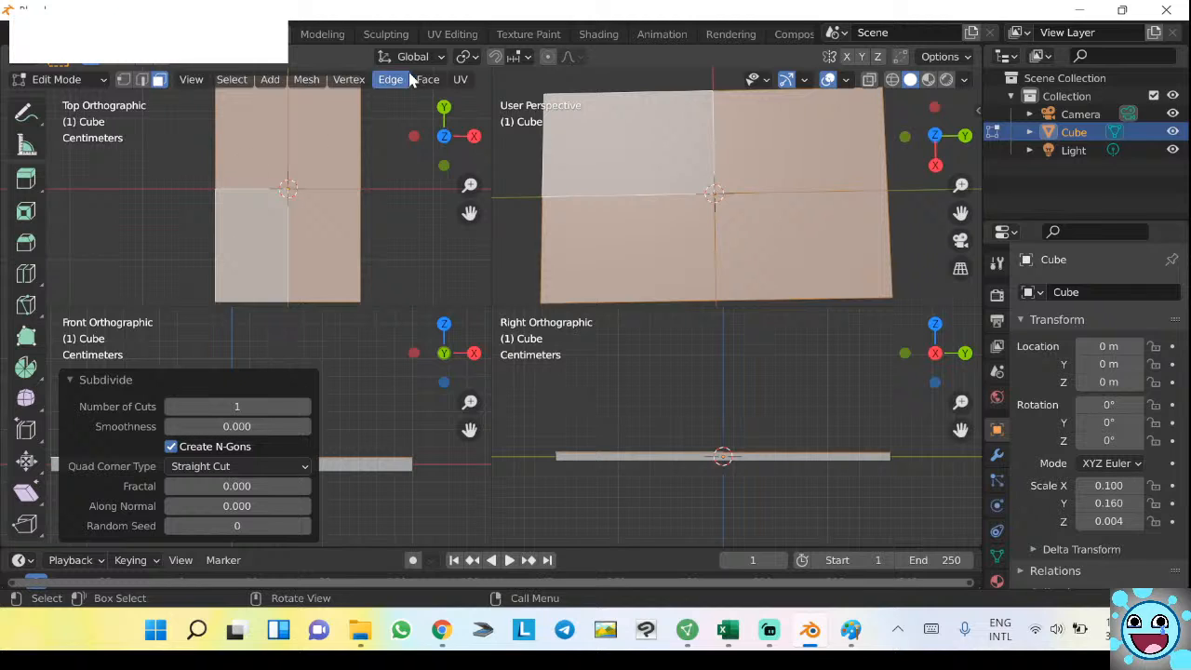
pyautogui.hotkey('ctrl', 'z')
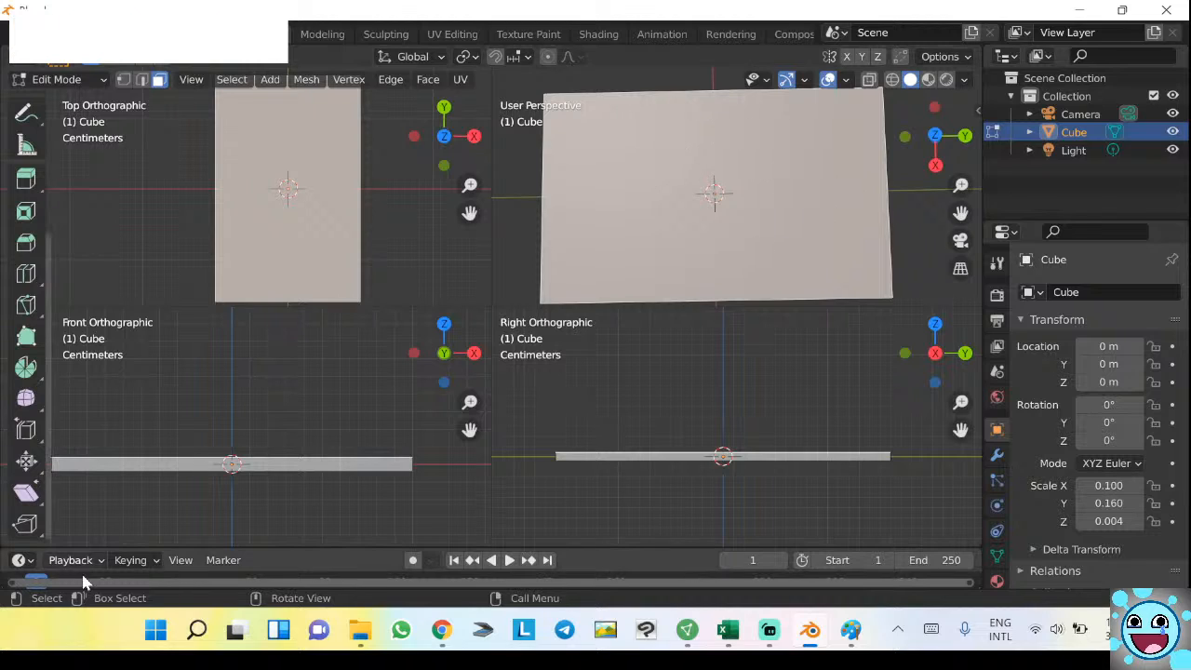
# Check the wall layout drawing in Paint, and activate the Loop Cut tool back in Blender.
pyautogui.click(348, 81)
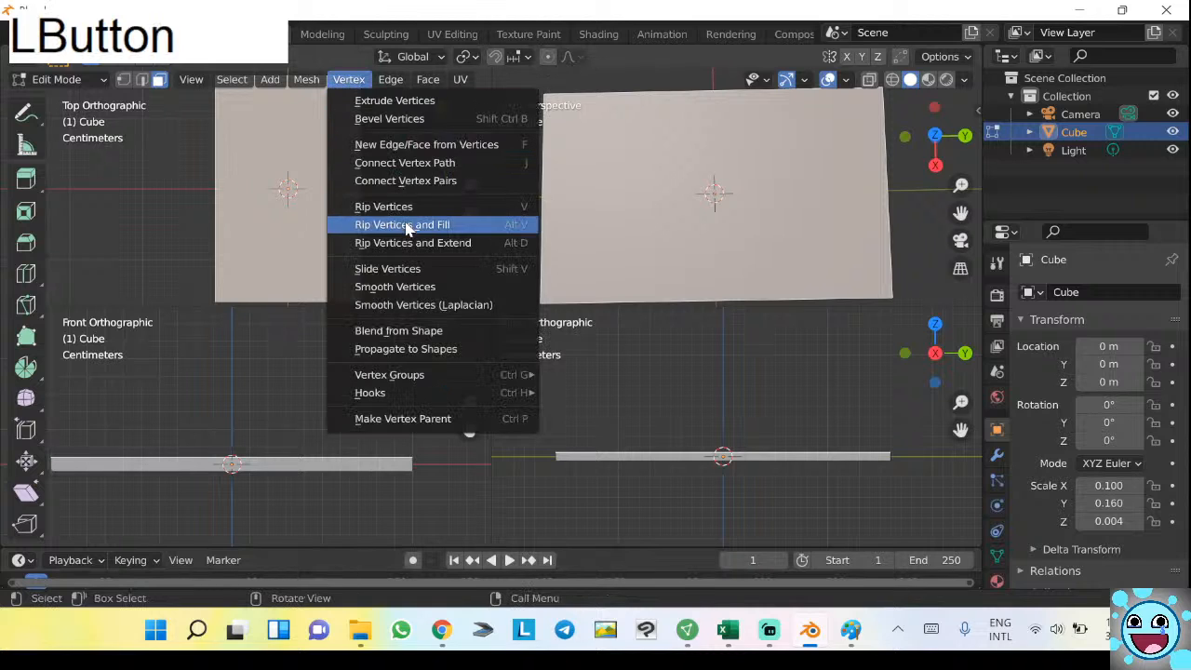
pyautogui.hotkey('alt', 'Tab')
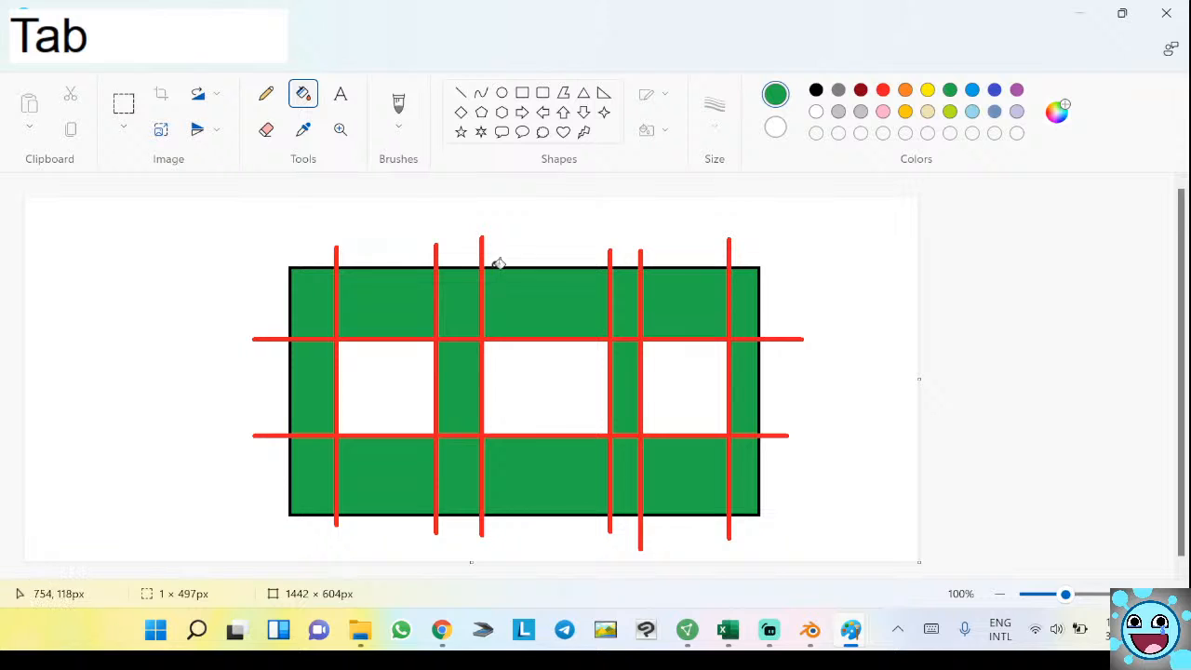
pyautogui.press('alt')
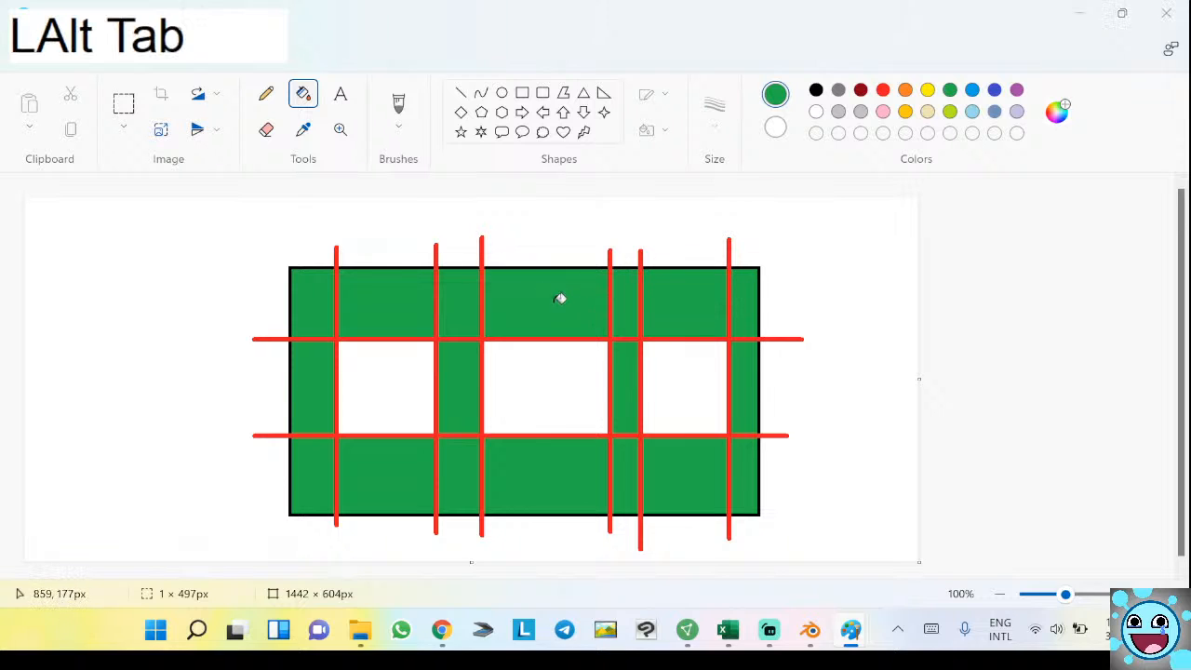
pyautogui.hotkey('alt', 'Tab')
pyautogui.press('Escape')
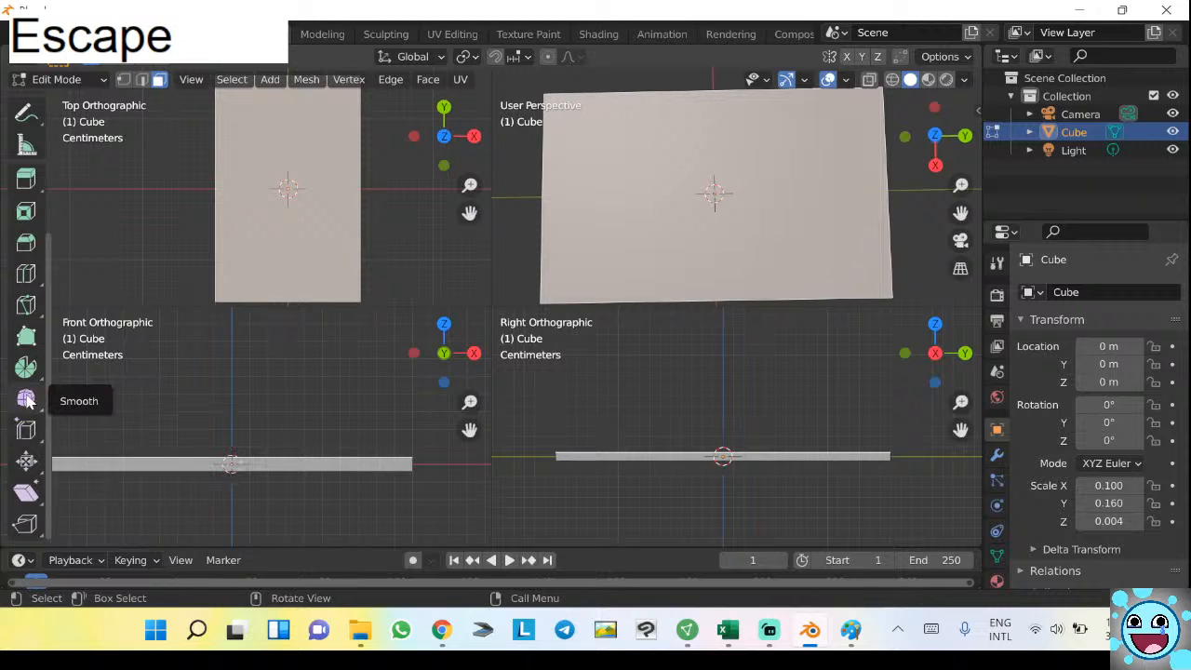
pyautogui.scroll(3, 28, 493)
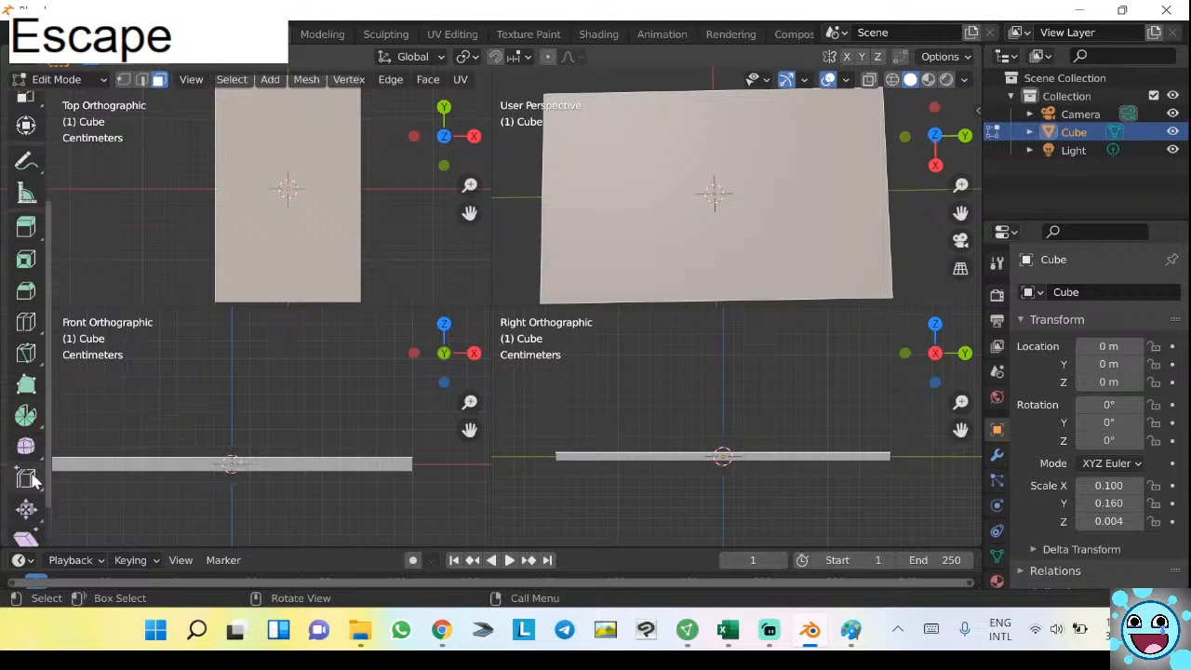
pyautogui.click(25, 348)
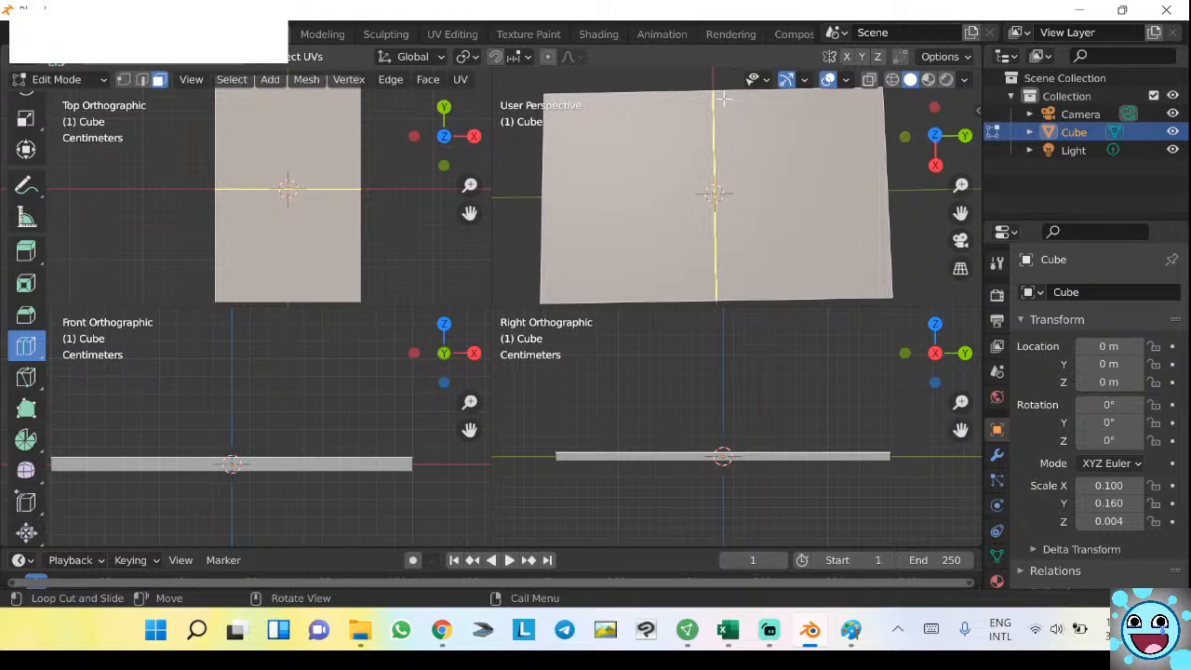
# Try a loop cut with 6 cuts spaced along the plate's length, and undo it.
pyautogui.click(723, 100)
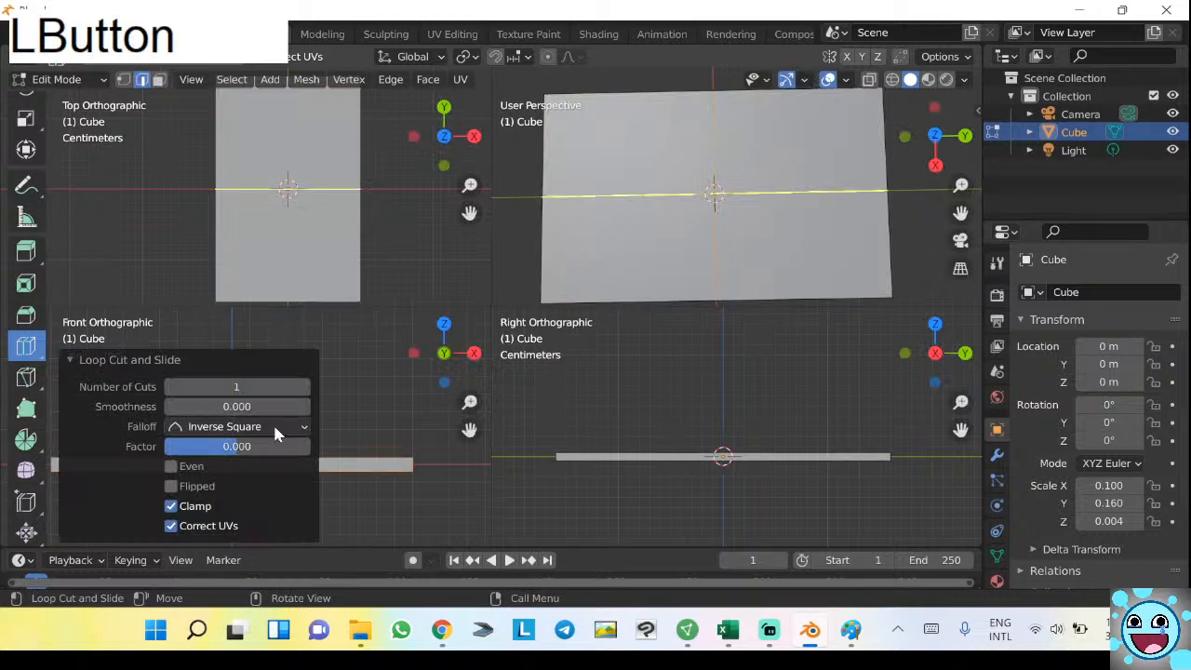
pyautogui.click(303, 386)
pyautogui.click(303, 386)
pyautogui.click(303, 386)
pyautogui.click(303, 386)
pyautogui.click(303, 386)
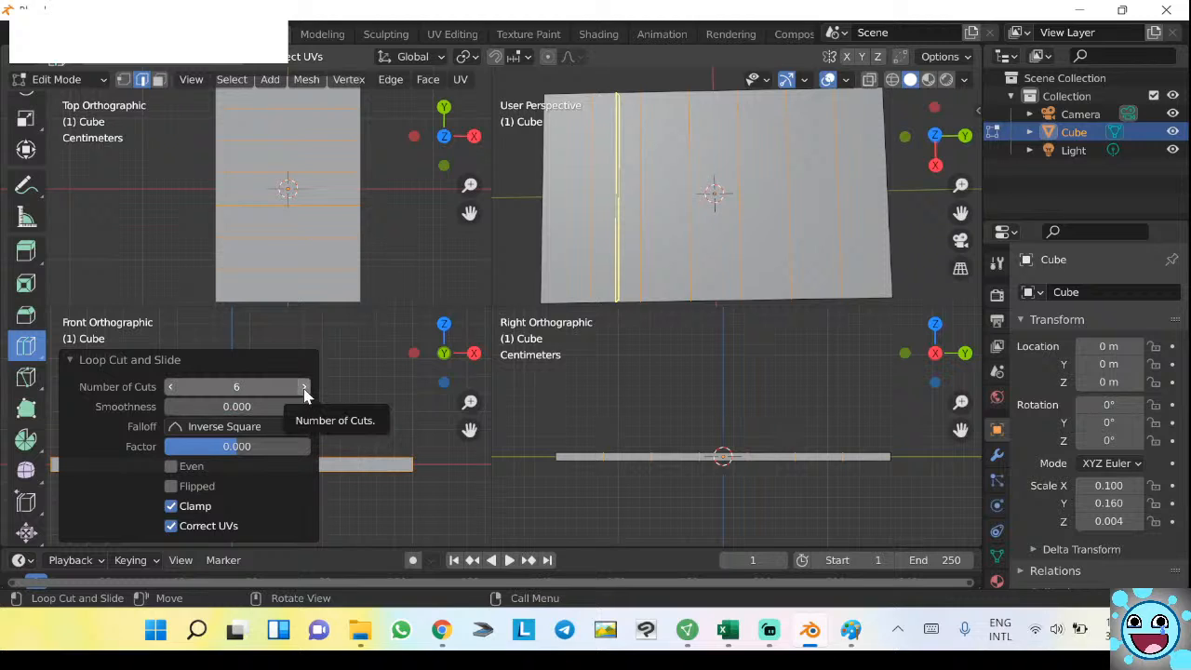
pyautogui.hotkey('ctrl', 'z')
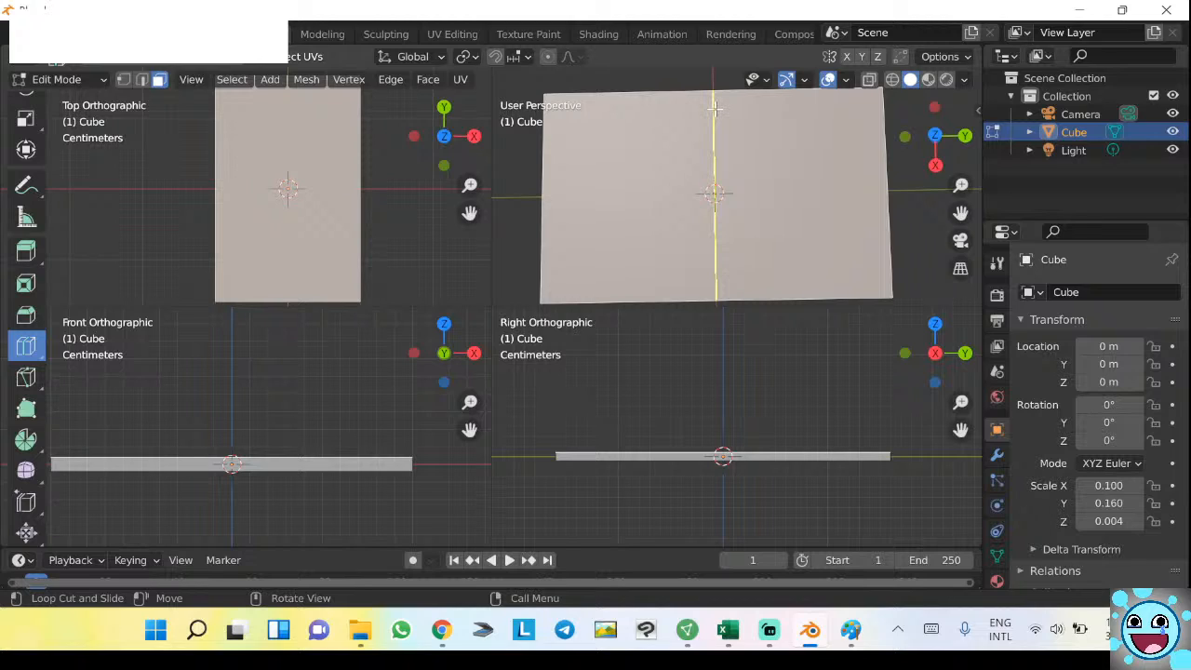
# Divide the plate with 6 crosswise loop cuts spaced along its length and 2 lengthwise loop cuts.
pyautogui.click(707, 115)
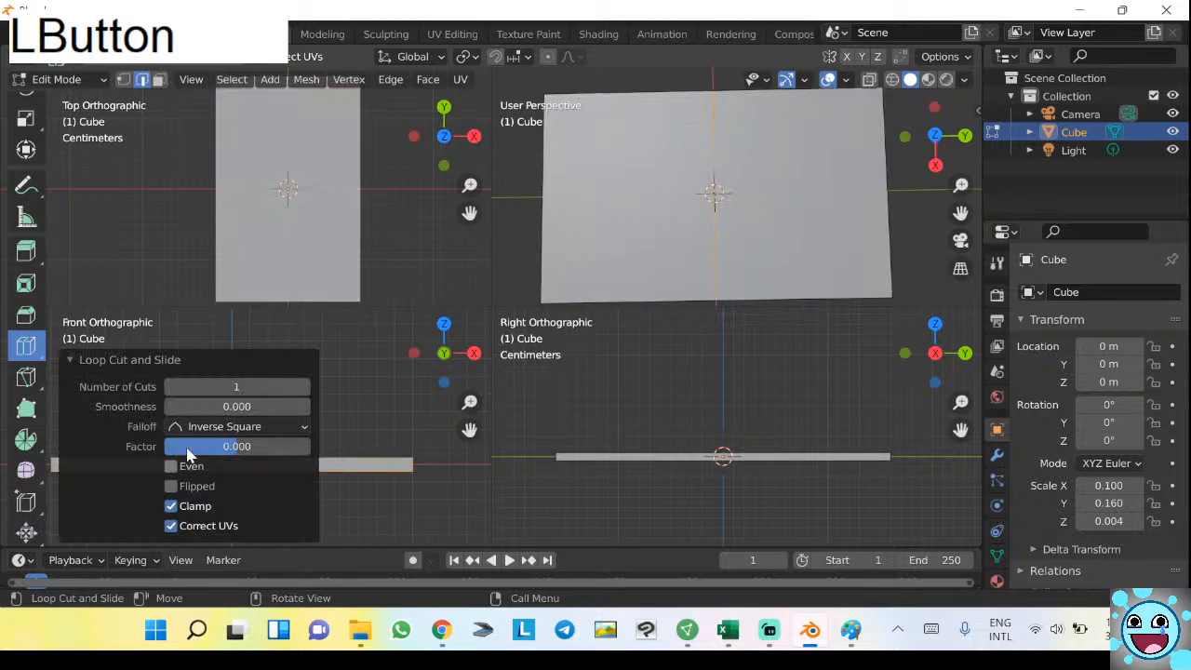
pyautogui.click(305, 386)
pyautogui.click(305, 386)
pyautogui.click(305, 386)
pyautogui.click(305, 386)
pyautogui.click(304, 387)
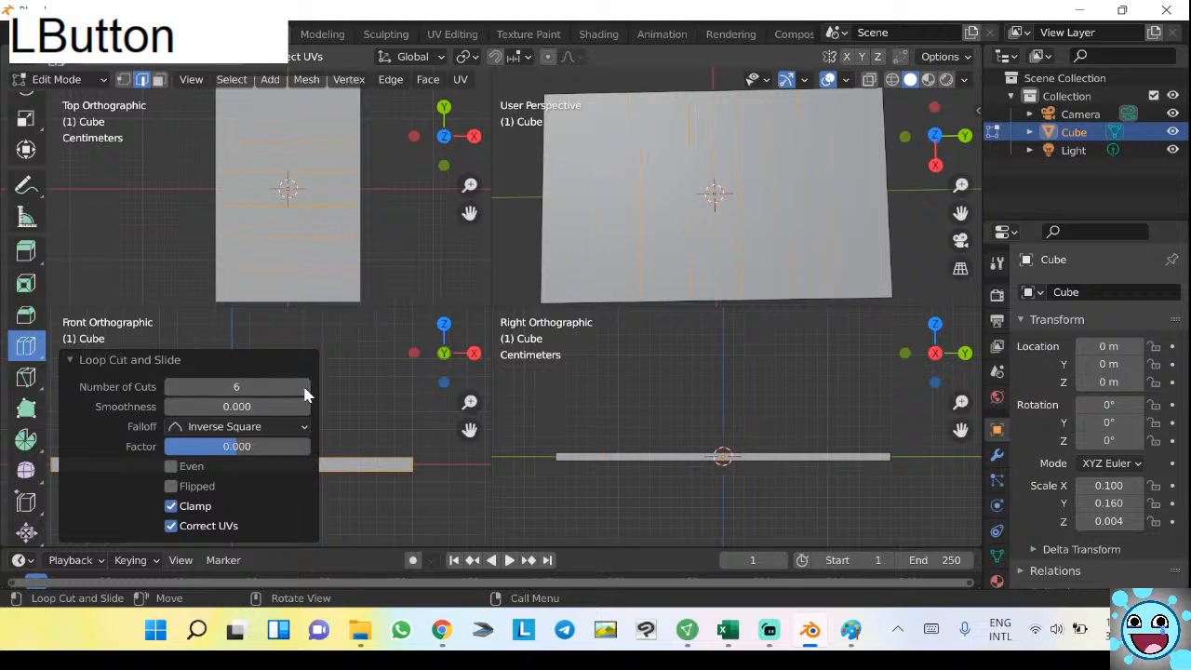
pyautogui.click(648, 195)
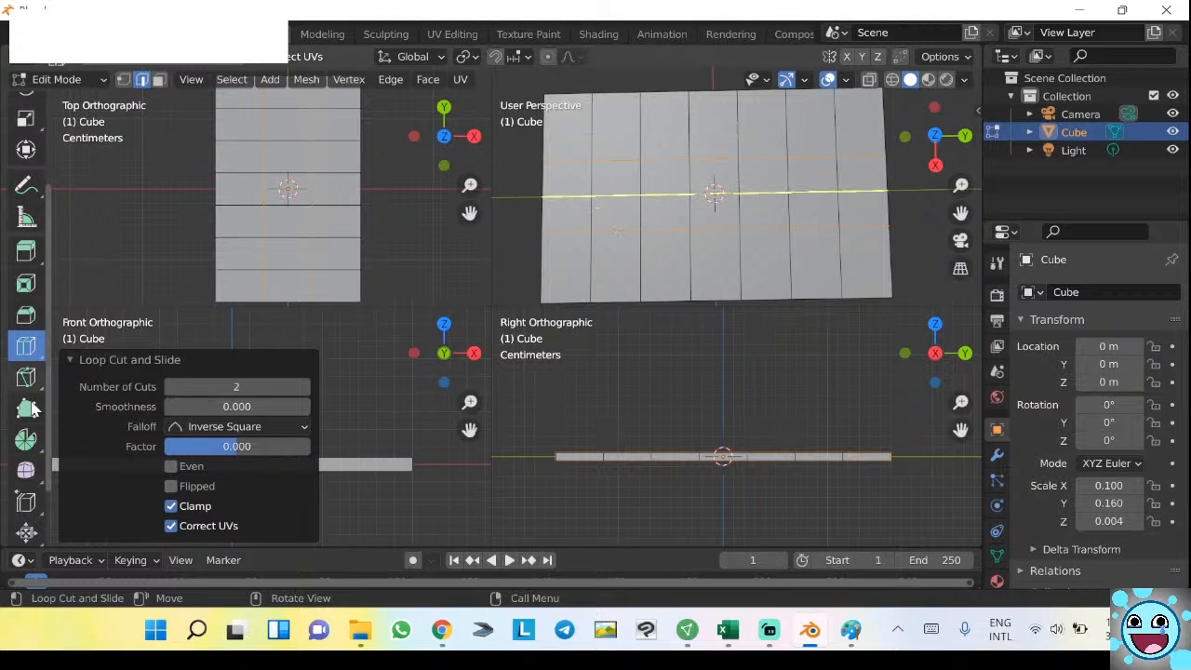
# Try extruding the loop-cut edges, cancel the move, and activate the Select Box tool.
pyautogui.press('e')
pyautogui.press('Escape')
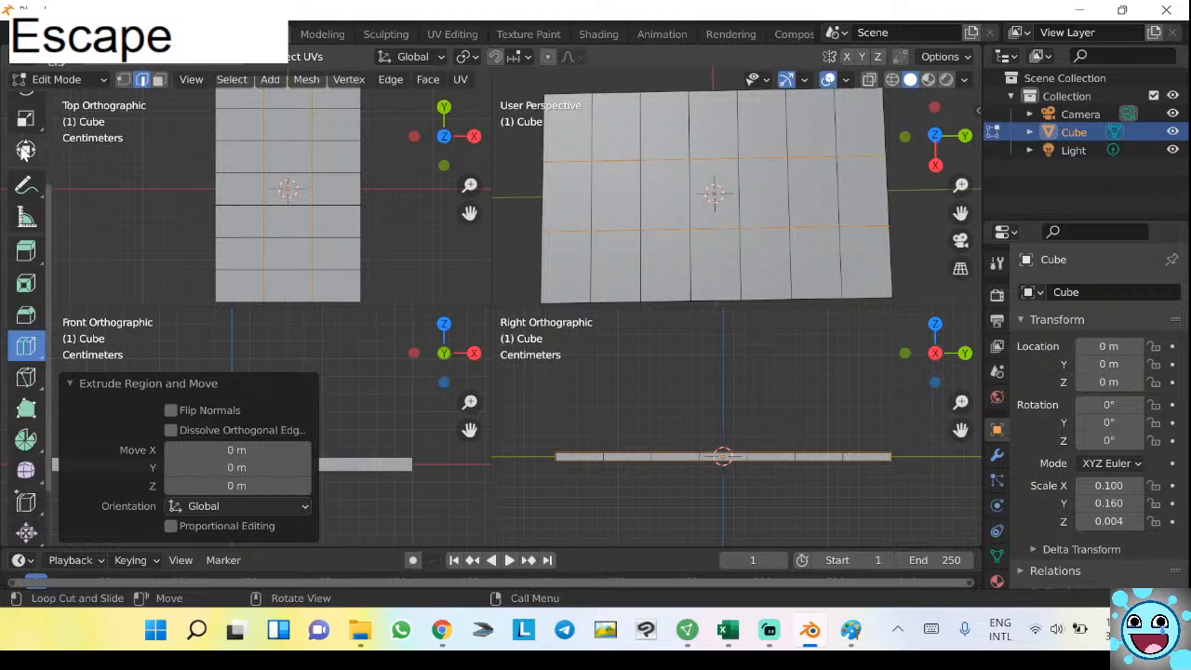
pyautogui.scroll(3, 25, 149)
pyautogui.click(25, 114)
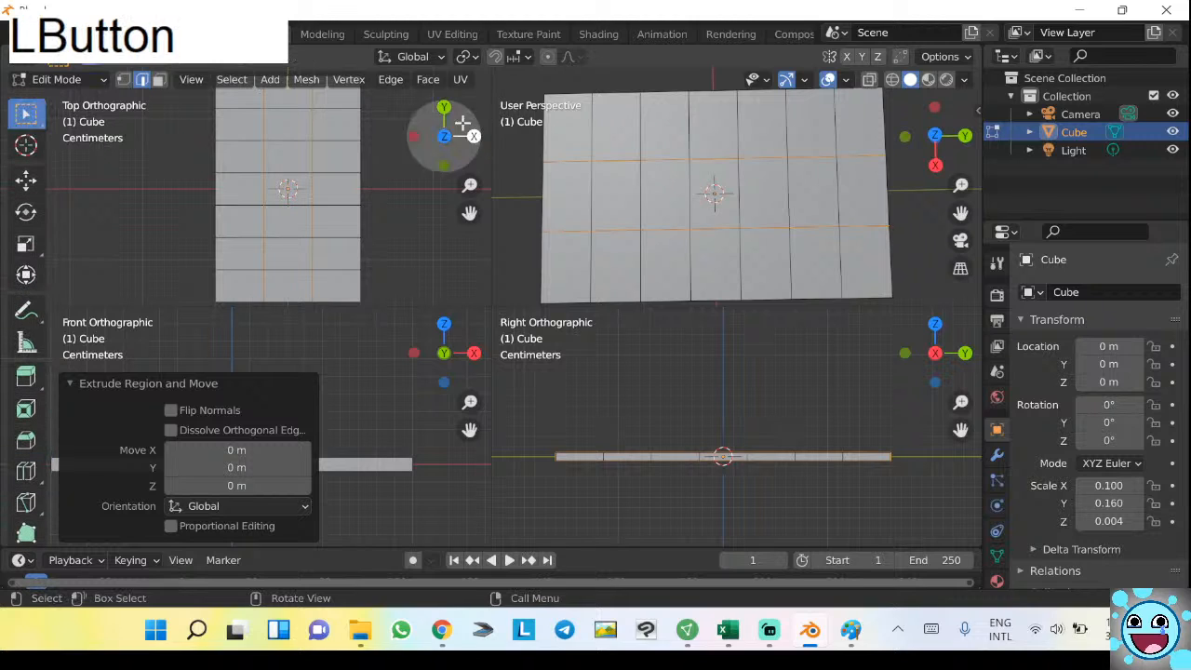
pyautogui.click(584, 138)
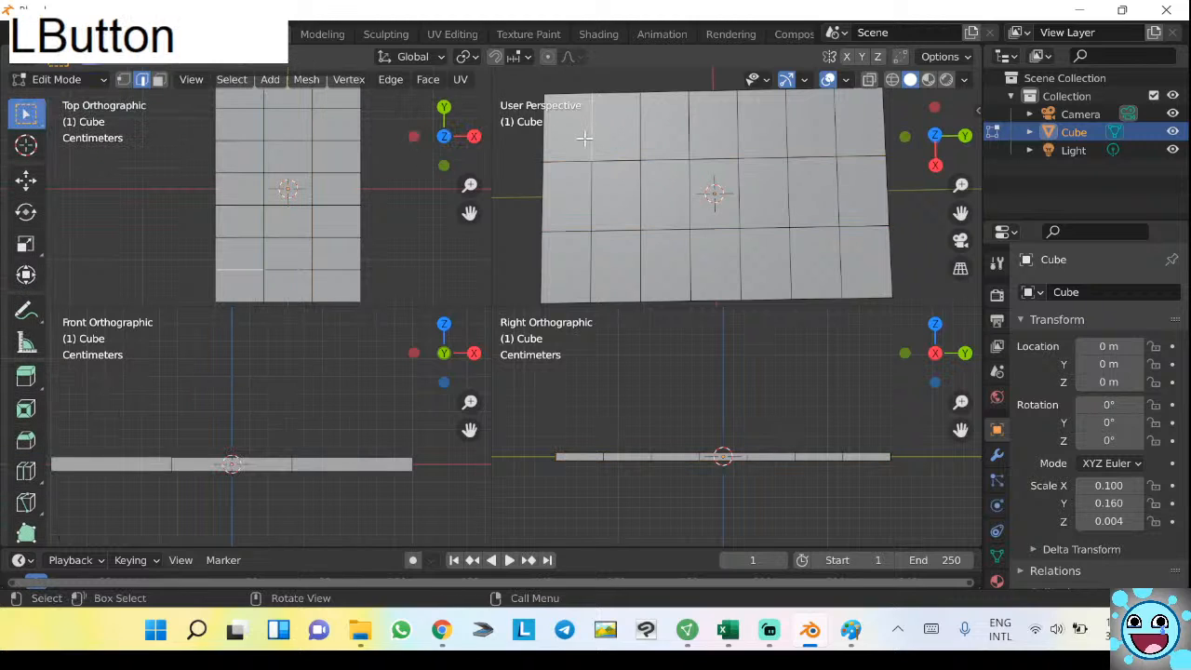
# In face selection mode, select the ring of faces around the first compartment cell at one end of the plate.
pyautogui.press('3')
pyautogui.click(569, 138)
pyautogui.keyDown('ctrl'); pyautogui.click(575, 269); pyautogui.keyUp('ctrl')
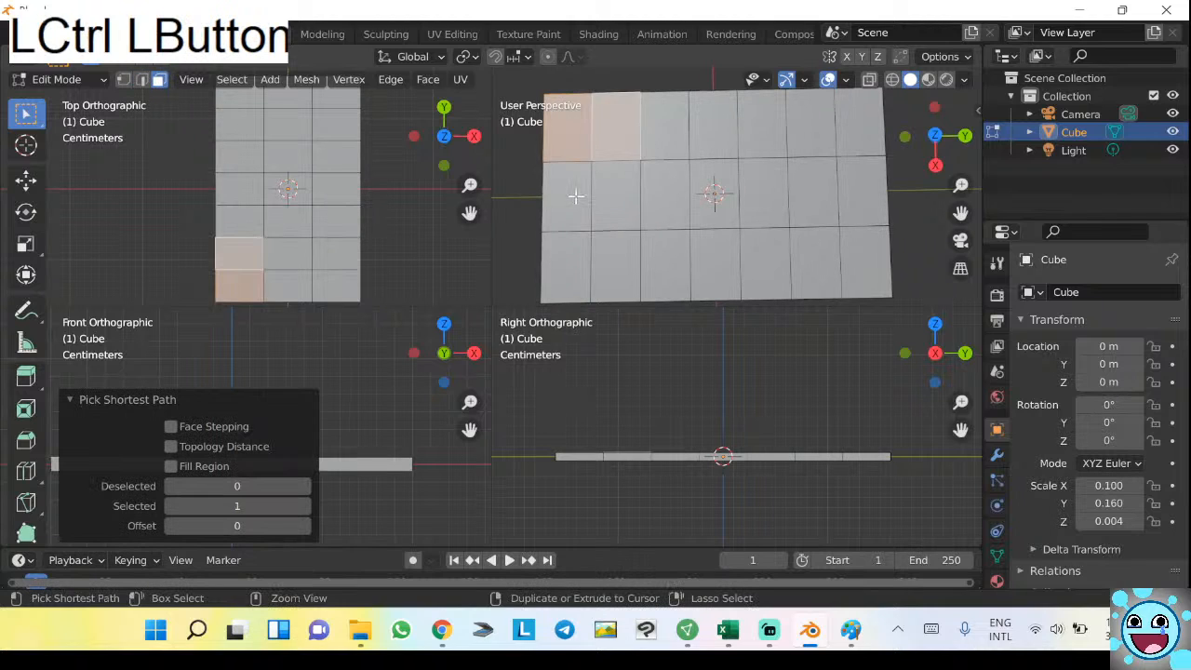
pyautogui.keyDown('ctrl'); pyautogui.click(612, 268); pyautogui.keyUp('ctrl')
pyautogui.keyDown('ctrl'); pyautogui.click(664, 270); pyautogui.keyUp('ctrl')
pyautogui.keyDown('ctrl'); pyautogui.click(664, 192); pyautogui.keyUp('ctrl')
pyautogui.keyDown('ctrl'); pyautogui.click(664, 124); pyautogui.keyUp('ctrl')
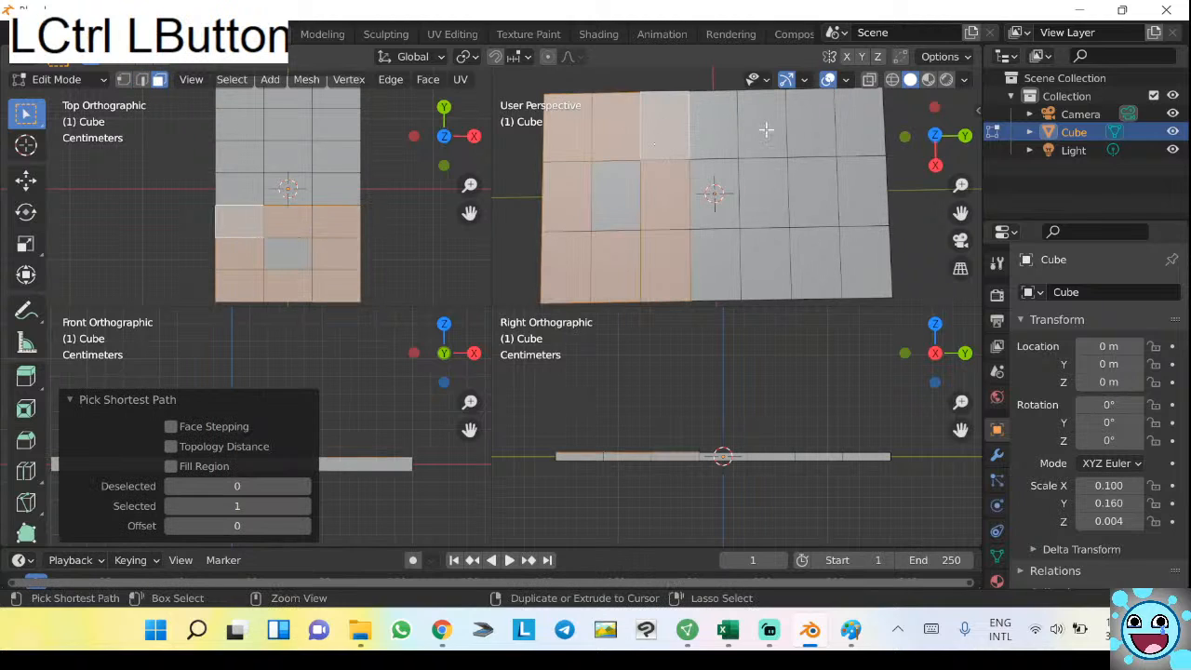
# Extend the face selection around the plate's central compartment cell, leaving that cell unselected.
pyautogui.keyDown('ctrl'); pyautogui.click(724, 120); pyautogui.keyUp('ctrl')
pyautogui.keyDown('ctrl'); pyautogui.click(756, 122); pyautogui.keyUp('ctrl')
pyautogui.keyDown('ctrl'); pyautogui.click(812, 125); pyautogui.keyUp('ctrl')
pyautogui.keyDown('ctrl'); pyautogui.click(771, 197); pyautogui.keyUp('ctrl')
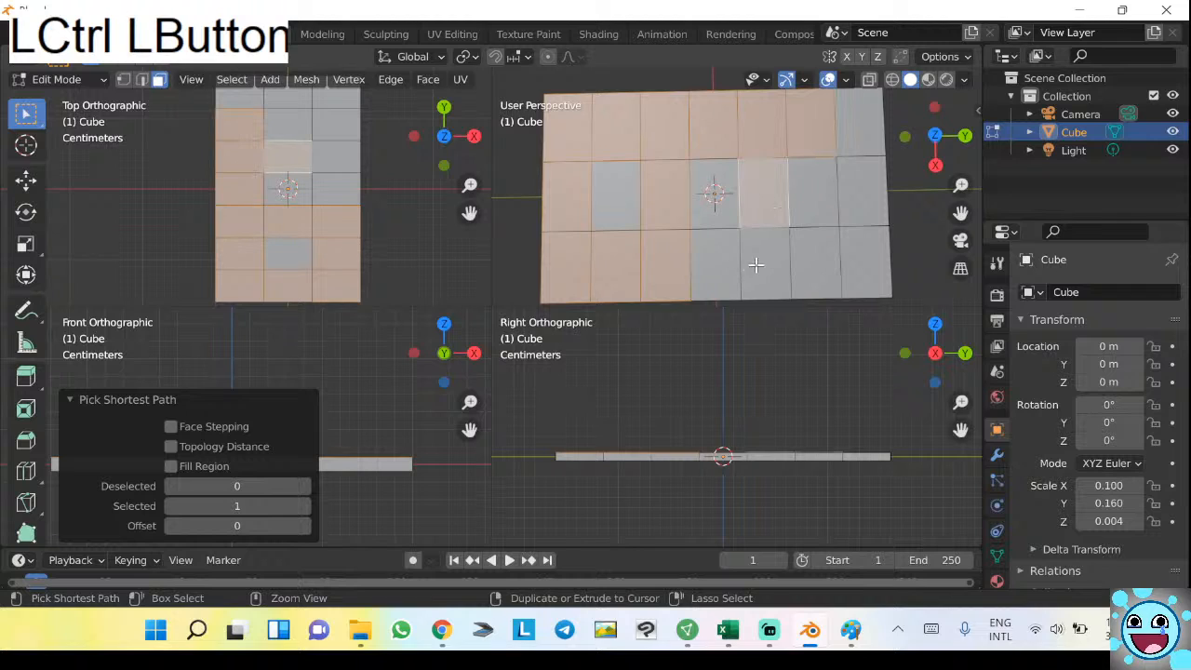
pyautogui.keyDown('ctrl'); pyautogui.click(725, 265); pyautogui.keyUp('ctrl')
pyautogui.keyDown('ctrl'); pyautogui.click(818, 257); pyautogui.keyUp('ctrl')
pyautogui.keyDown('ctrl'); pyautogui.click(784, 267); pyautogui.keyUp('ctrl')
pyautogui.keyDown('ctrl'); pyautogui.click(824, 263); pyautogui.keyUp('ctrl')
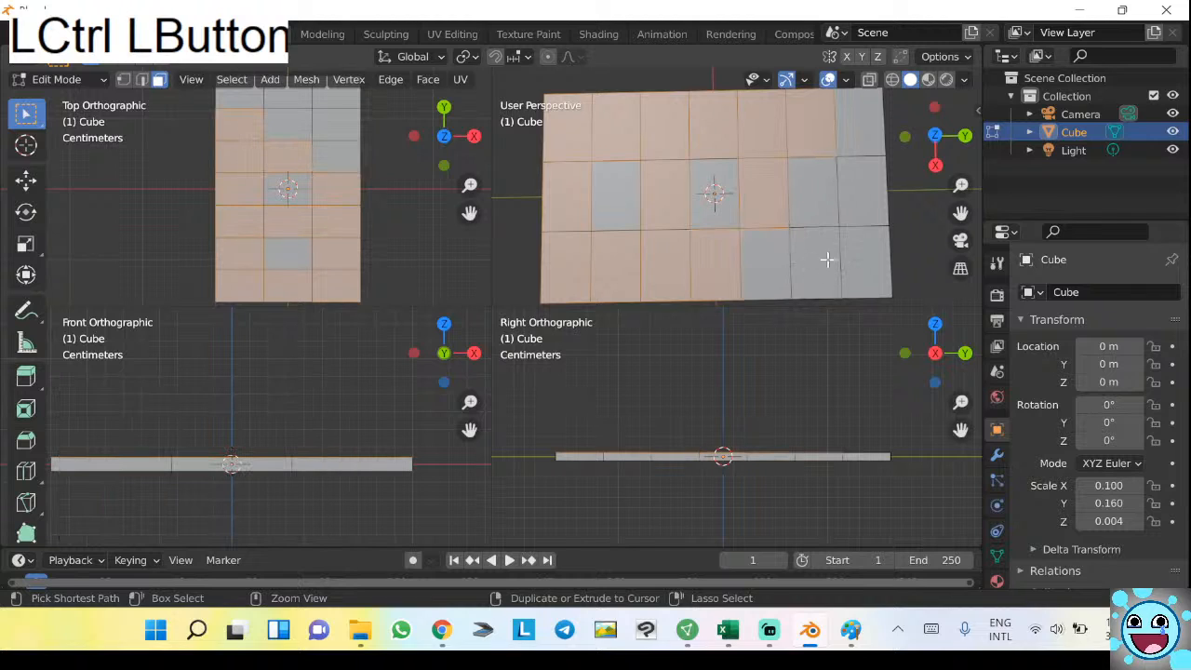
# Add the remaining wall faces around the third compartment cell at the plate's far end to the selection.
pyautogui.keyDown('shift'); pyautogui.click(812, 258); pyautogui.keyUp('shift')
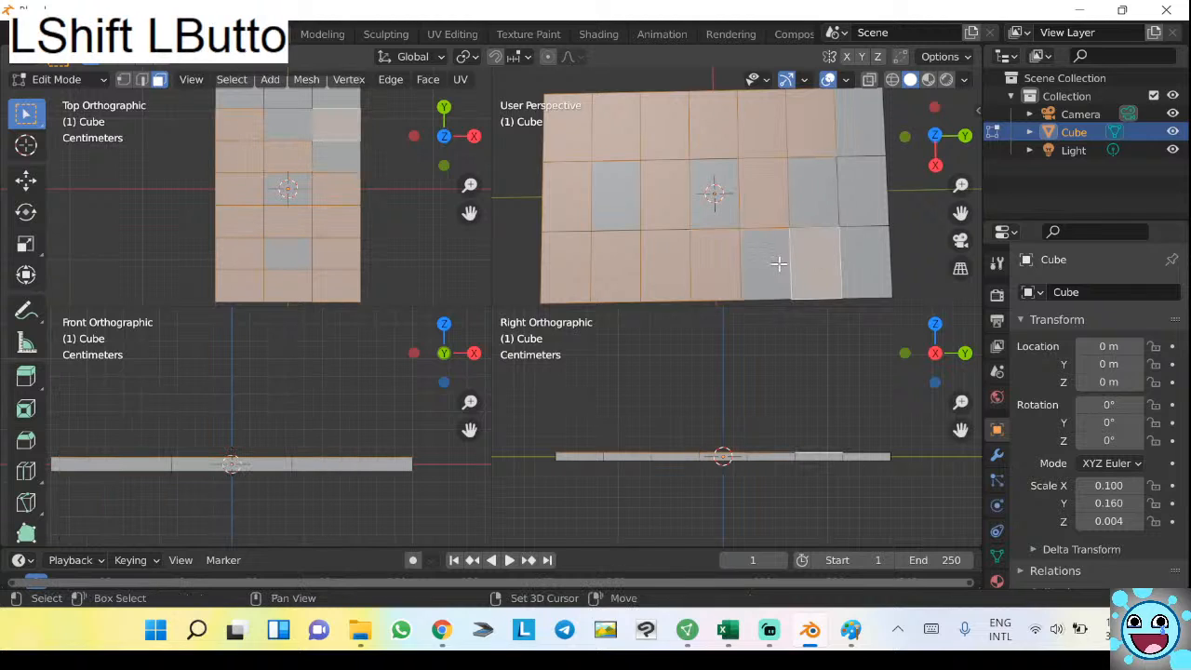
pyautogui.keyDown('shift'); pyautogui.click(787, 263); pyautogui.keyUp('shift')
pyautogui.keyDown('shift'); pyautogui.click(864, 258); pyautogui.keyUp('shift')
pyautogui.keyDown('shift'); pyautogui.click(857, 199); pyautogui.keyUp('shift')
pyautogui.keyDown('shift'); pyautogui.click(856, 140); pyautogui.keyUp('shift')
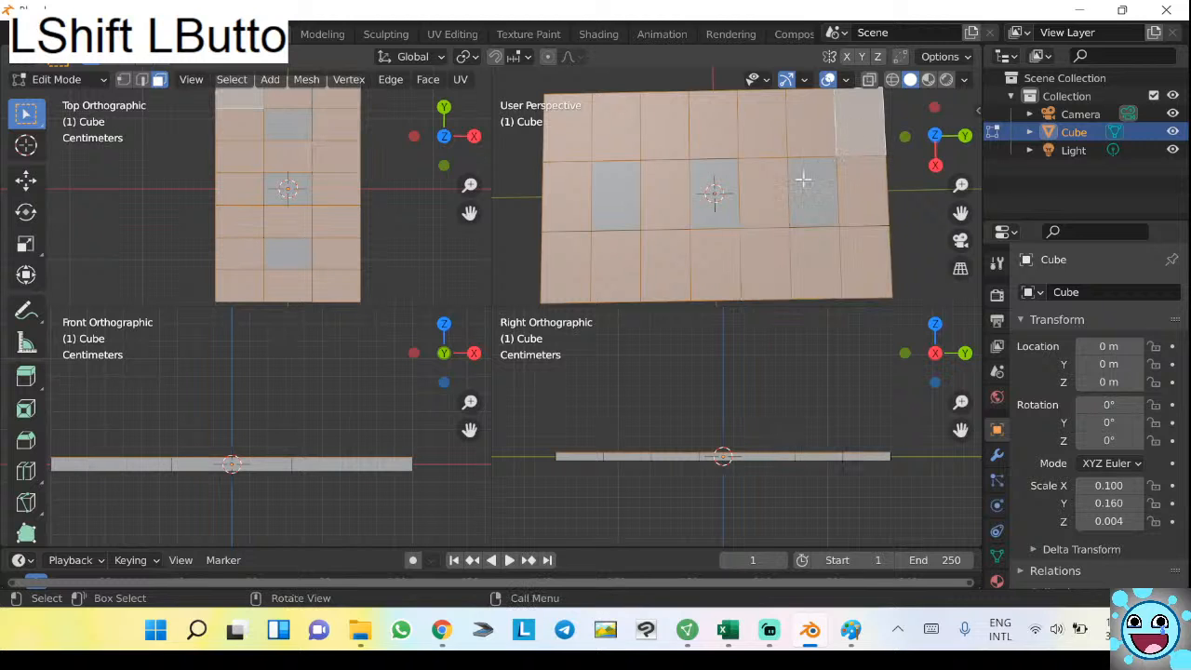
# Try extruding the selected wall faces to raise the compartment walls, and undo the extrusion.
pyautogui.press('e')
pyautogui.press('z')
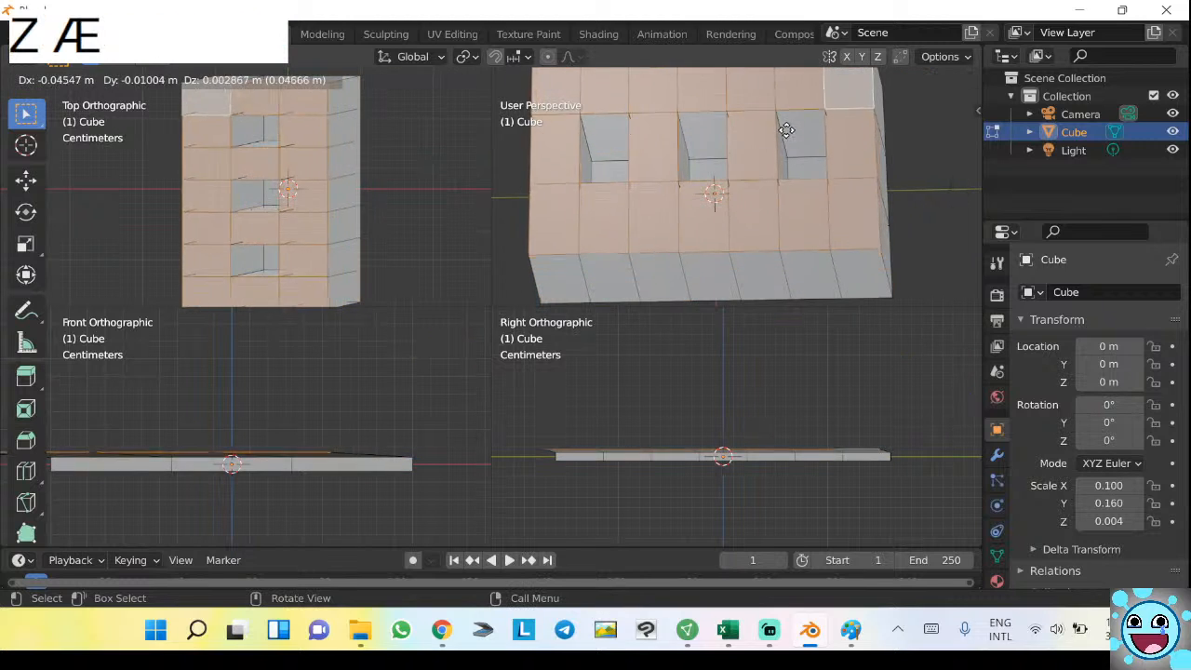
pyautogui.click(782, 100)
pyautogui.moveTo(812, 163)
pyautogui.mouseDown(button='middle')
pyautogui.moveTo(784, 206)
pyautogui.moveTo(794, 154)
pyautogui.mouseUp(button='middle')
pyautogui.hotkey('ctrl', 'z')
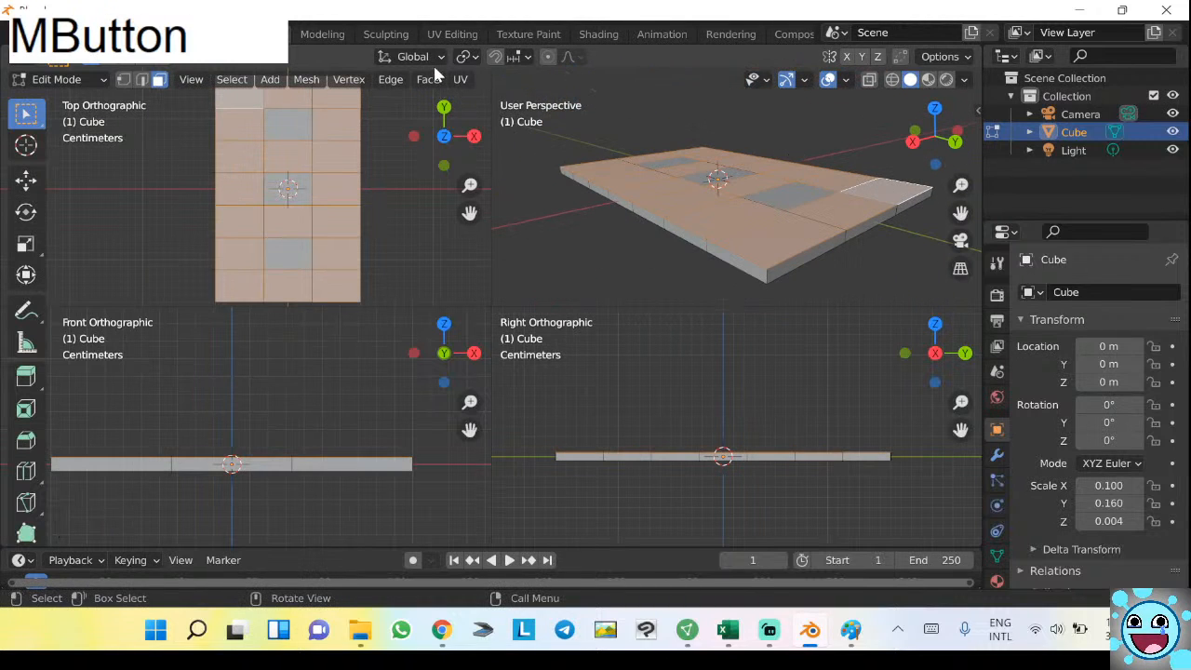
# Try the upward extrusion of the same wall faces once more, and undo it.
pyautogui.press('e')
pyautogui.press('z')
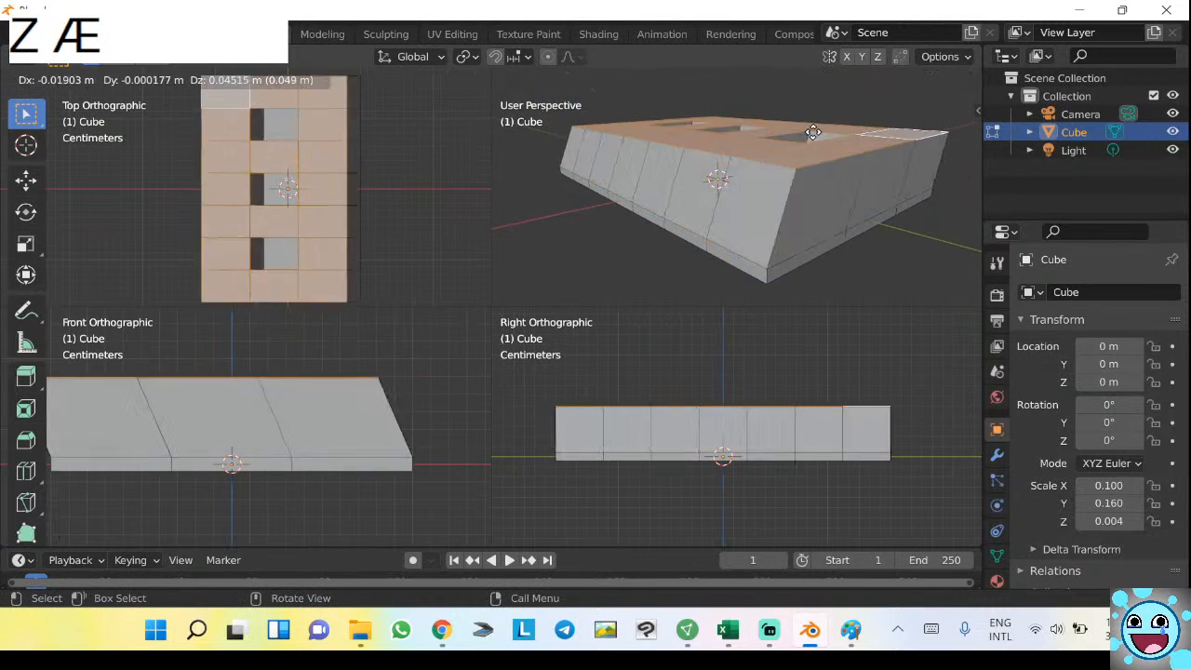
pyautogui.click(793, 109)
pyautogui.moveTo(794, 110); pyautogui.dragTo(809, 183, button='middle')
pyautogui.scroll(-4, 761, 213)
pyautogui.hotkey('ctrl', 'z')
# Undo the successive wall-face selections on the plate.
pyautogui.hotkey('ctrl', 'z')
pyautogui.hotkey('ctrl', 'z')
pyautogui.hotkey('ctrl', 'z')
pyautogui.hotkey('ctrl', 'z')
pyautogui.hotkey('ctrl', 'z')
pyautogui.hotkey('ctrl', 'z')
pyautogui.hotkey('ctrl', 'z')
pyautogui.hotkey('ctrl', 'z')
pyautogui.hotkey('ctrl', 'z')
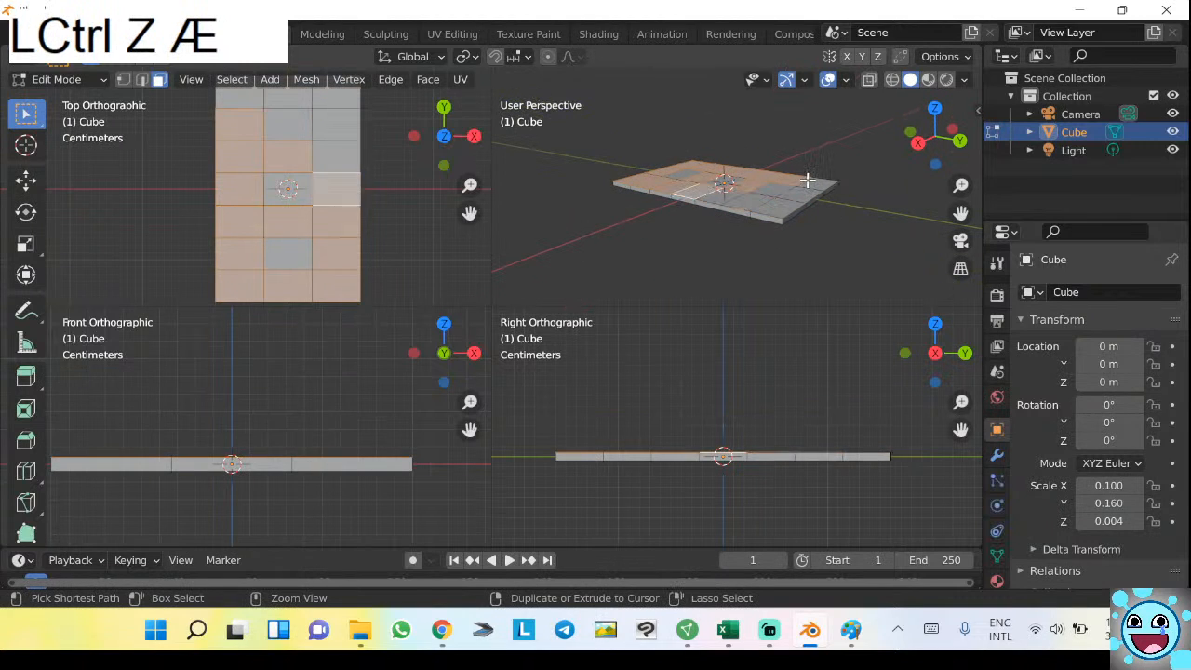
pyautogui.hotkey('ctrl', 'z')
pyautogui.hotkey('ctrl', 'z')
pyautogui.hotkey('ctrl', 'z')
pyautogui.hotkey('ctrl', 'z')
pyautogui.hotkey('ctrl', 'z')
pyautogui.hotkey('ctrl', 'z')
pyautogui.hotkey('ctrl', 'z')
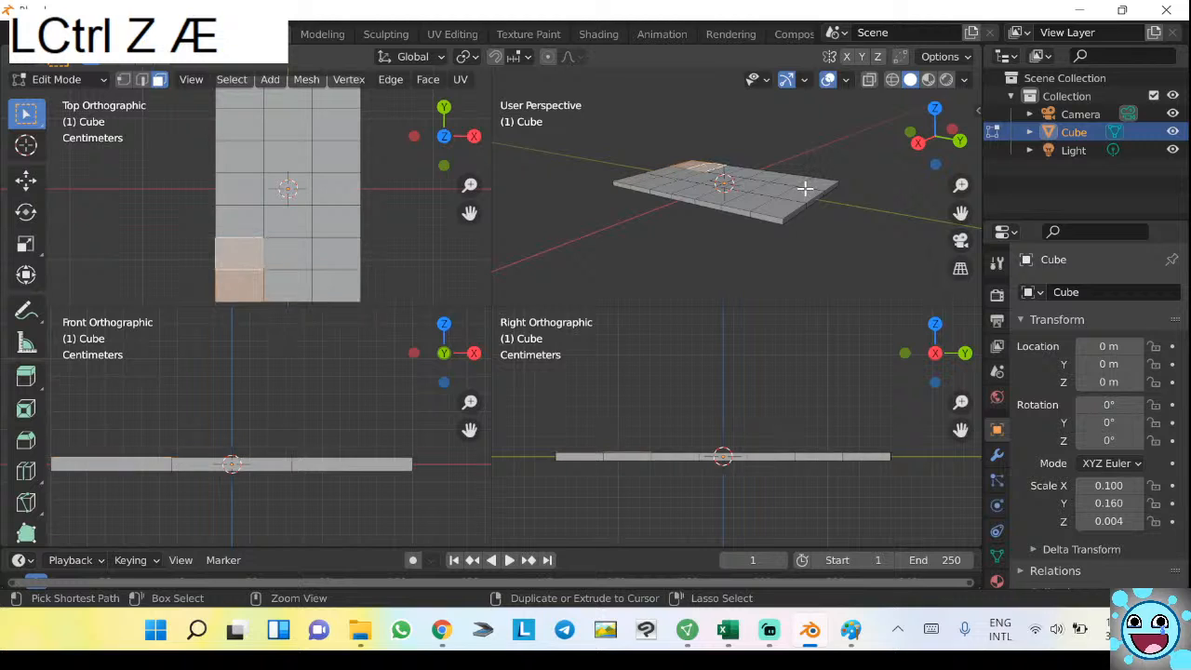
pyautogui.hotkey('ctrl', 'z')
# Select one short crosswise edge on the plate's upper face and activate the Edge Slide tool.
pyautogui.moveTo(770, 215); pyautogui.dragTo(664, 222, button='middle')
pyautogui.click(767, 240)
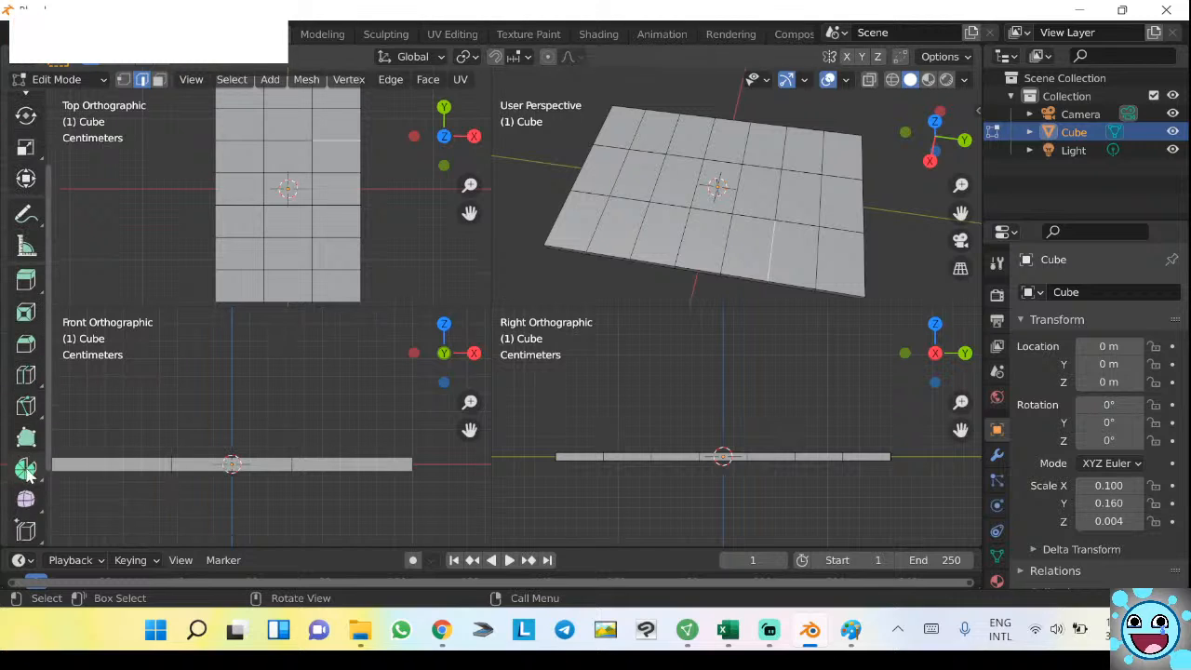
pyautogui.scroll(-5, 26, 475)
pyautogui.click(26, 456)
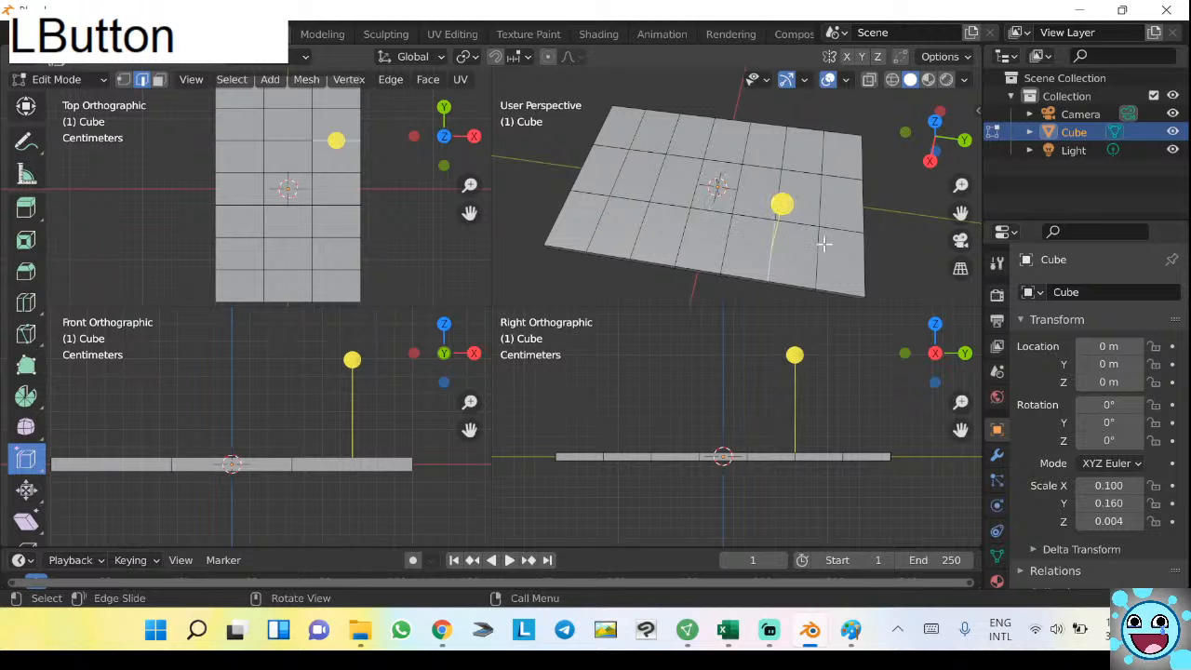
# Select consecutive edges of the lengthwise cut nearest the plate's +X side.
pyautogui.moveTo(804, 192); pyautogui.dragTo(672, 220, button='middle')
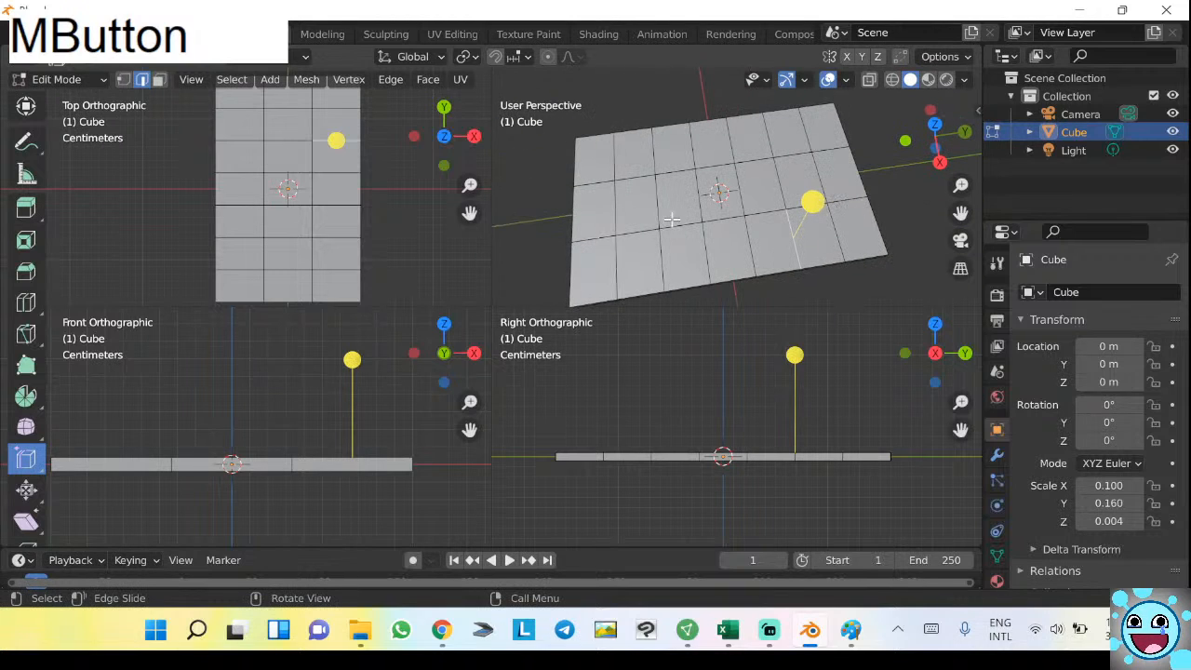
pyautogui.click(598, 239)
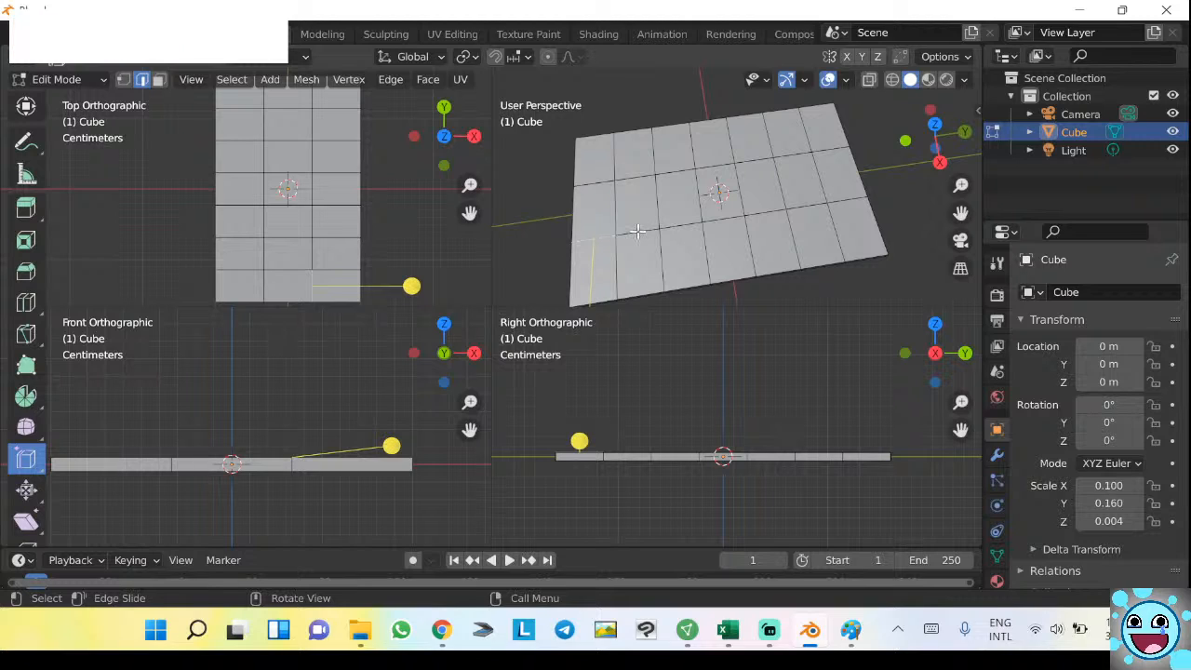
pyautogui.press('shift')
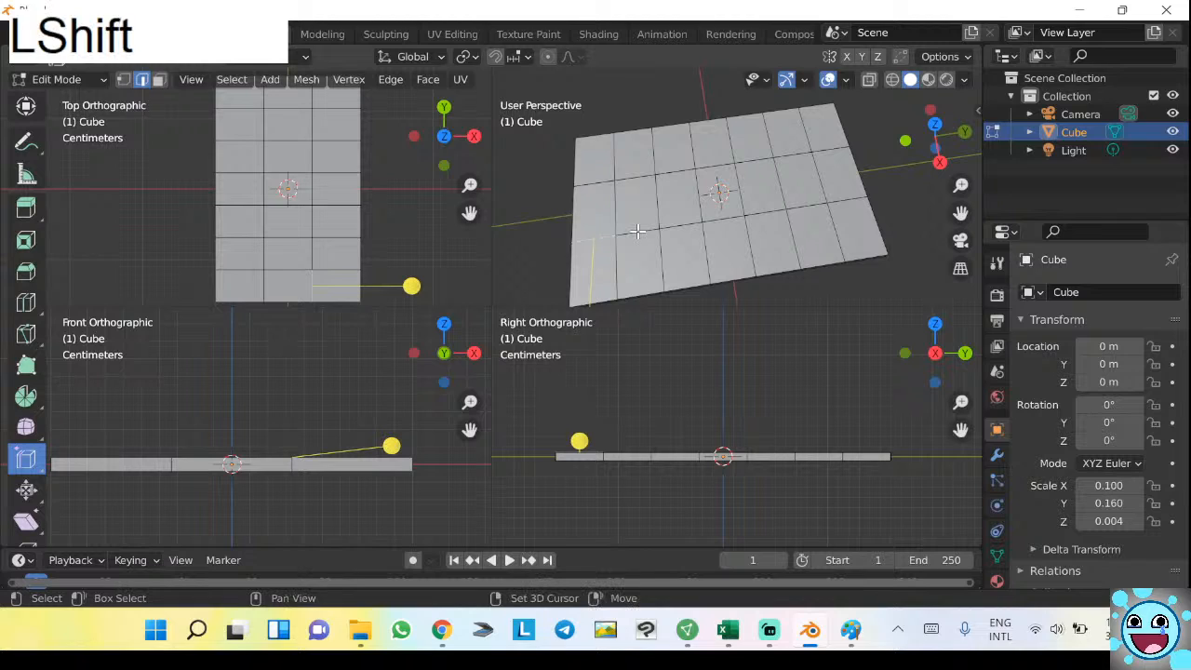
pyautogui.keyDown('shift'); pyautogui.click(637, 231); pyautogui.keyUp('shift')
pyautogui.keyDown('shift'); pyautogui.click(688, 225); pyautogui.keyUp('shift')
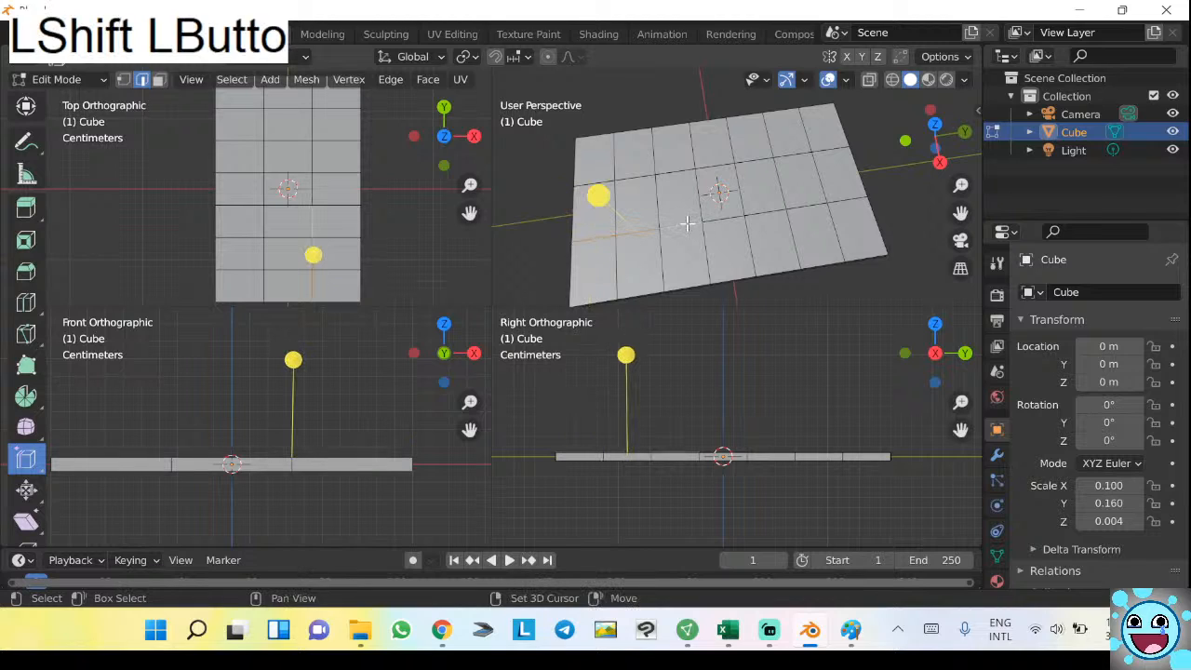
pyautogui.keyDown('shift'); pyautogui.click(738, 217); pyautogui.keyUp('shift')
pyautogui.keyDown('shift'); pyautogui.click(763, 212); pyautogui.keyUp('shift')
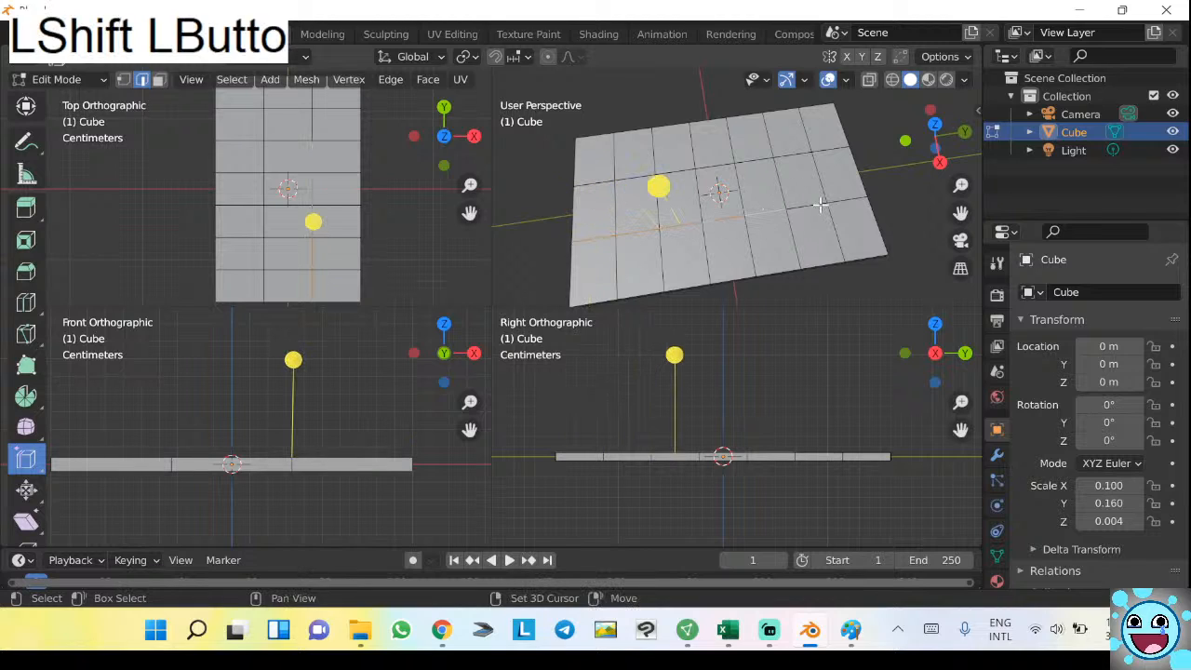
pyautogui.keyDown('shift'); pyautogui.click(831, 205); pyautogui.keyUp('shift')
pyautogui.keyDown('shift'); pyautogui.click(713, 220); pyautogui.keyUp('shift')
# Try moving the selected lengthwise edges along X with the Move tool, and undo the move.
pyautogui.moveTo(587, 252); pyautogui.dragTo(613, 194, button='middle')
pyautogui.moveTo(611, 248); pyautogui.dragTo(669, 234, button='middle')
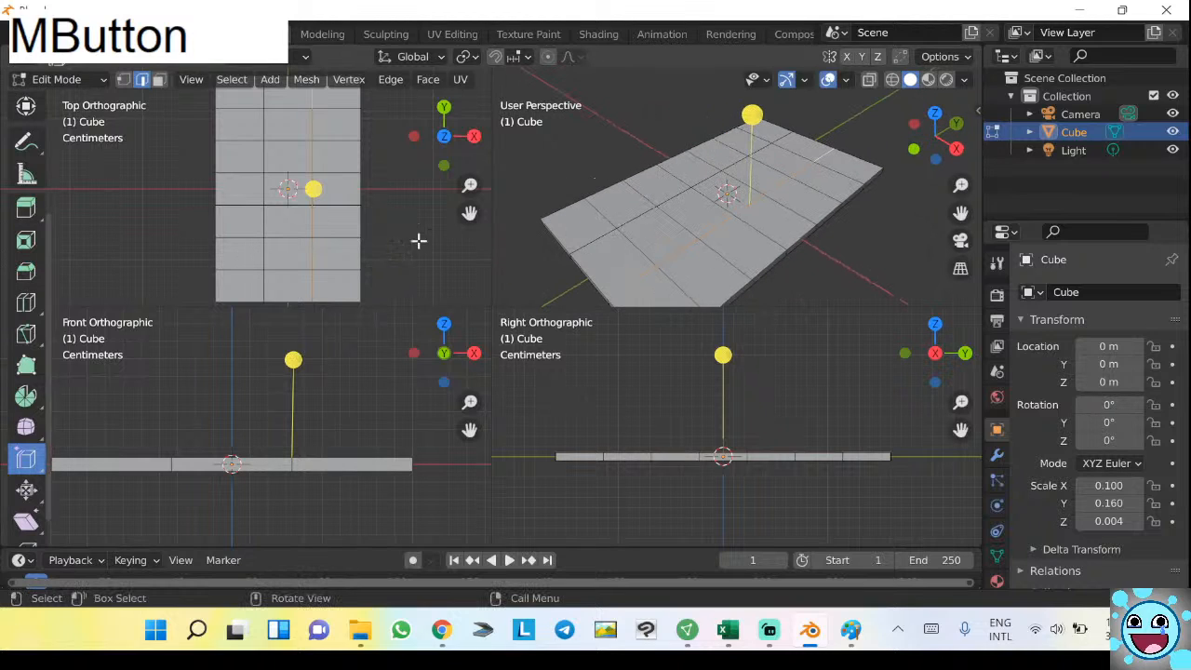
pyautogui.scroll(5, 26, 186)
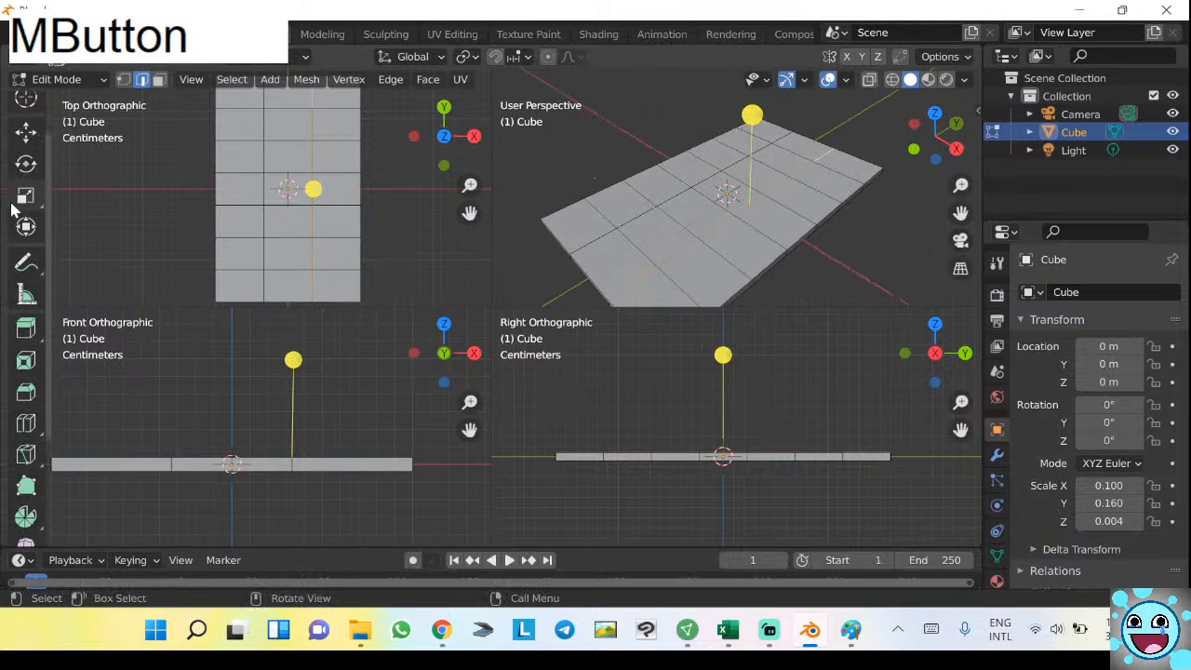
pyautogui.click(26, 181)
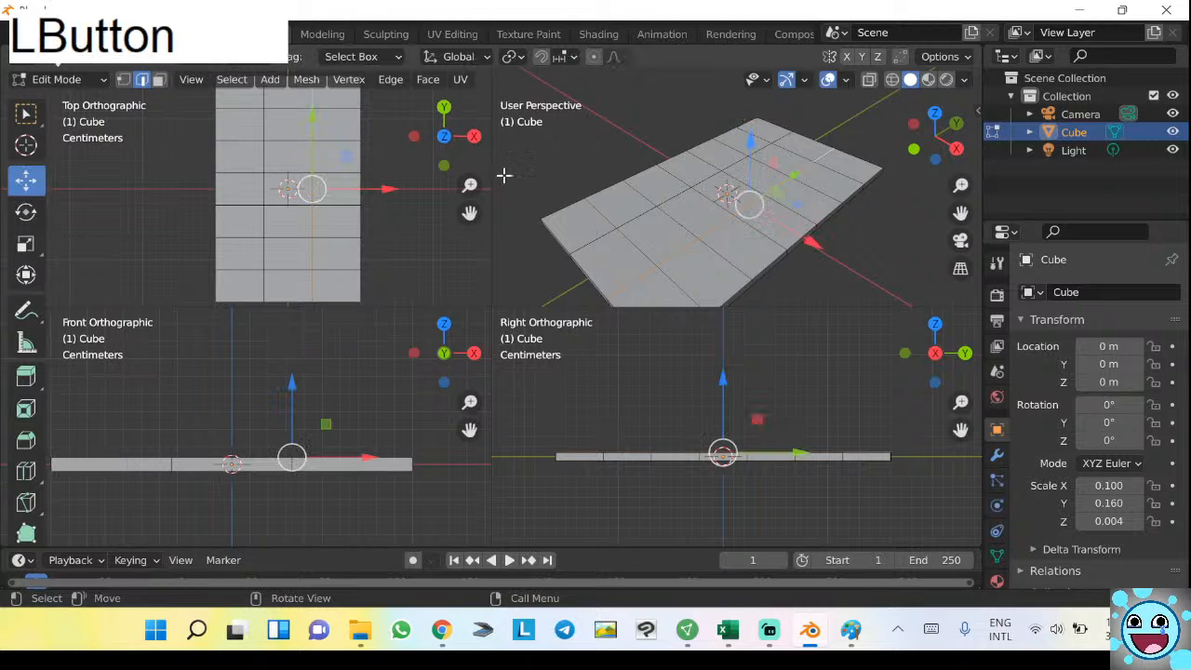
pyautogui.moveTo(813, 243); pyautogui.dragTo(846, 267)
pyautogui.hotkey('ctrl', 'z')
# Activate the Edge Slide tool again for the selected lengthwise edges.
pyautogui.scroll(4, 749, 228)
pyautogui.keyDown('shift'); pyautogui.moveTo(753, 242); pyautogui.dragTo(646, 172, button='middle'); pyautogui.keyUp('shift')
pyautogui.scroll(-5, 26, 372)
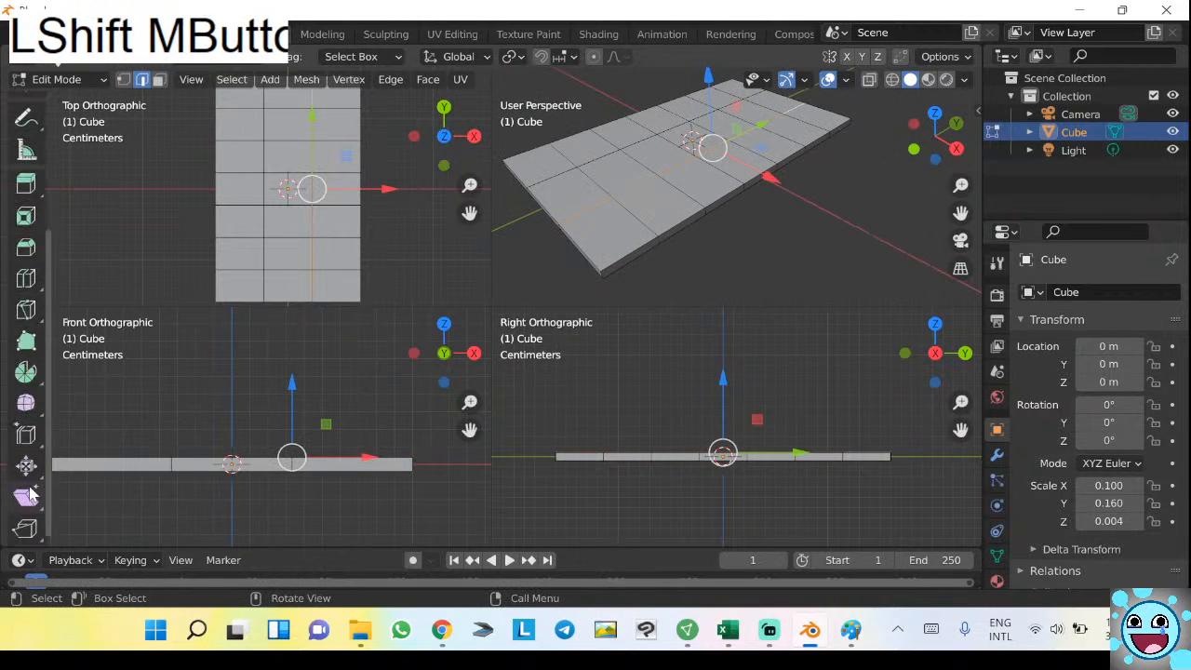
pyautogui.click(26, 434)
pyautogui.scroll(4, 723, 165)
pyautogui.keyDown('shift'); pyautogui.moveTo(723, 165); pyautogui.dragTo(776, 239, button='middle'); pyautogui.keyUp('shift')
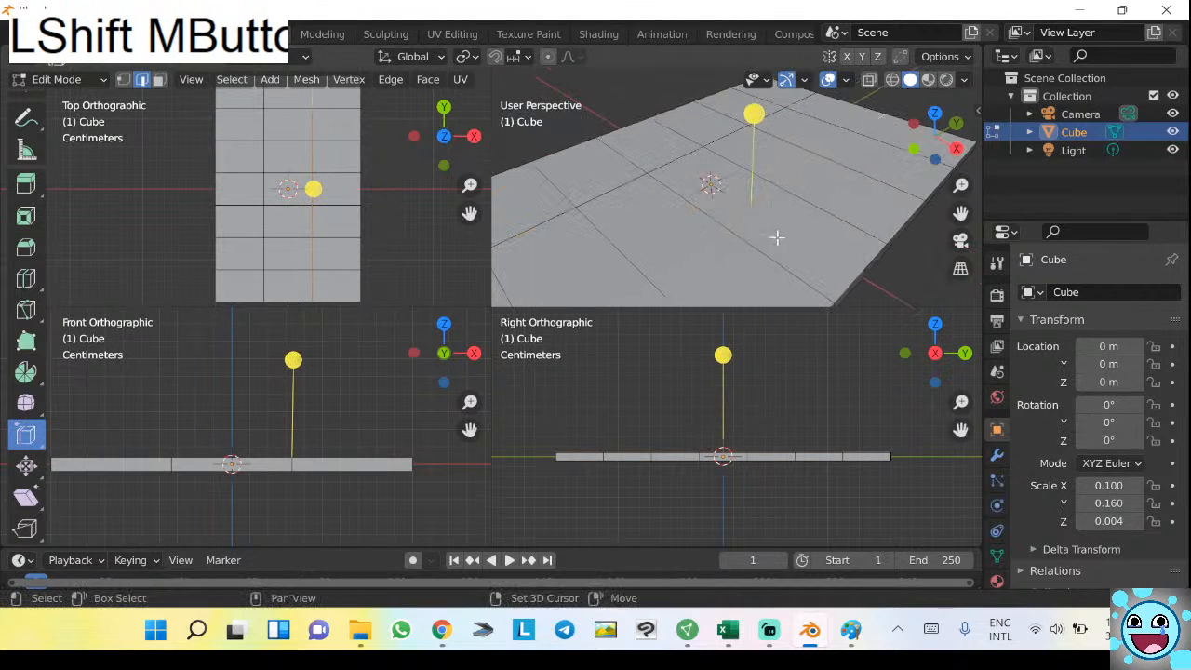
# Try sliding the selected lengthwise edges several times, undoing or cancelling each slide.
pyautogui.moveTo(753, 112); pyautogui.dragTo(789, 168)
pyautogui.scroll(-3, 789, 169)
pyautogui.hotkey('ctrl', 'z')
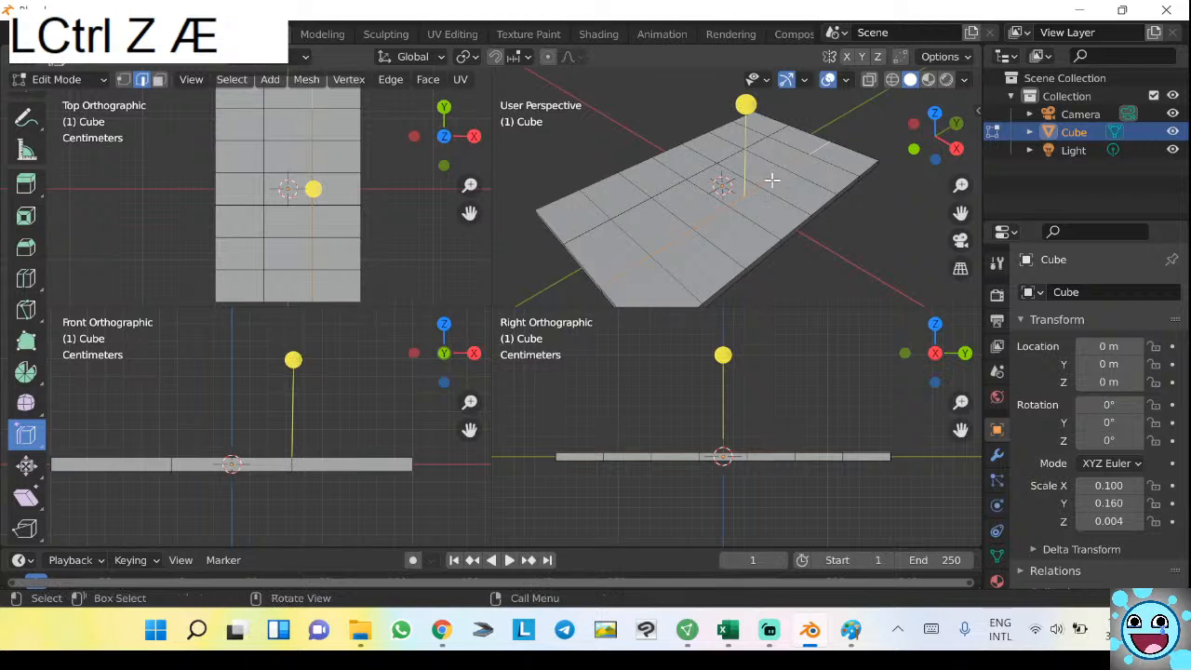
pyautogui.moveTo(742, 105); pyautogui.dragTo(744, 246)
pyautogui.press('Escape')
pyautogui.moveTo(722, 354); pyautogui.dragTo(748, 279)
pyautogui.scroll(4, 743, 197)
pyautogui.scroll(-3, 763, 188)
# Try sliding a single edge of the +X lengthwise cut toward the plate's side, and undo the slide.
pyautogui.click(775, 179)
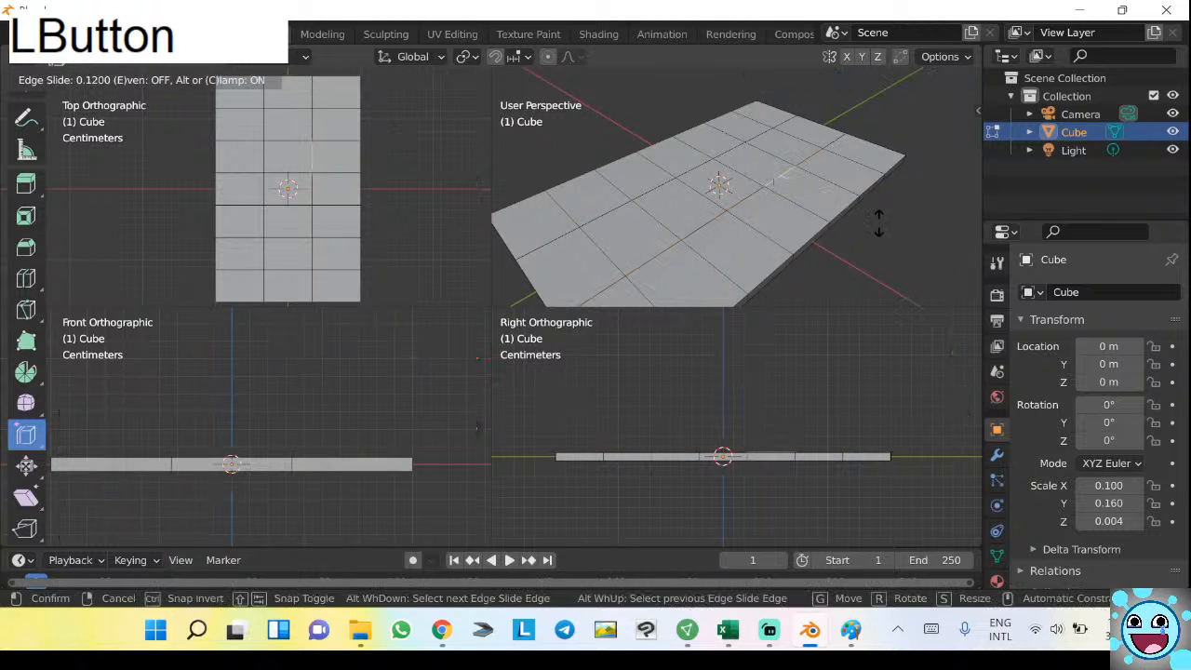
pyautogui.click(878, 212)
pyautogui.hotkey('ctrl', 'z')
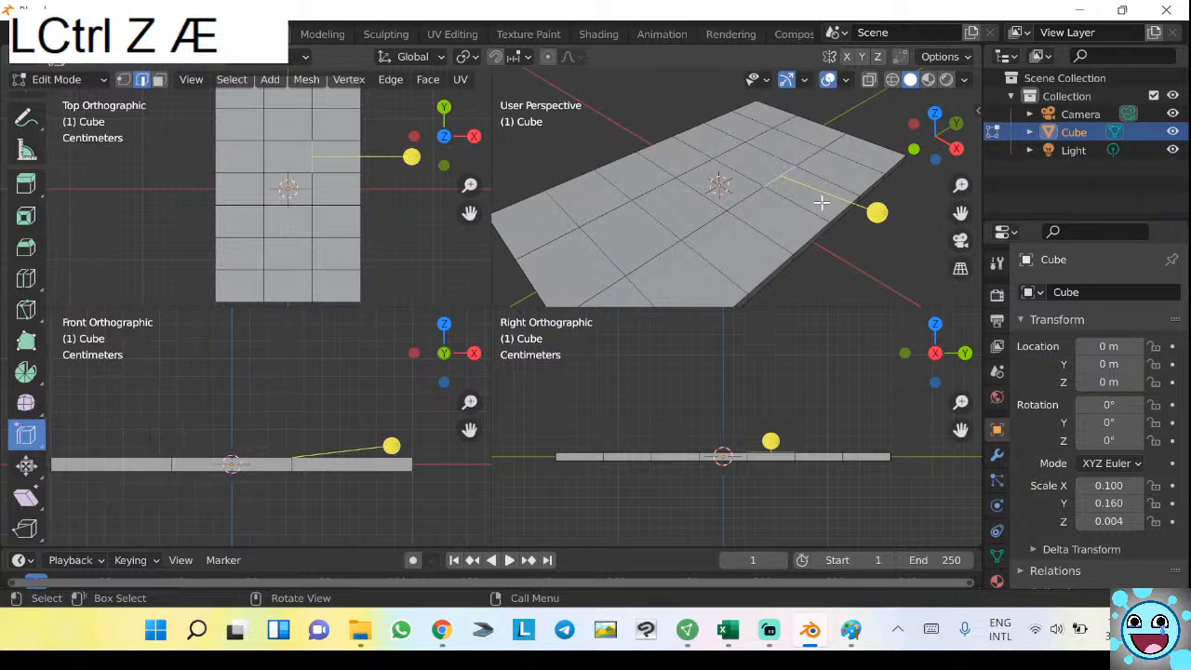
pyautogui.moveTo(874, 214); pyautogui.dragTo(819, 176)
pyautogui.press('Escape')
pyautogui.moveTo(819, 176); pyautogui.dragTo(661, 156, button='middle')
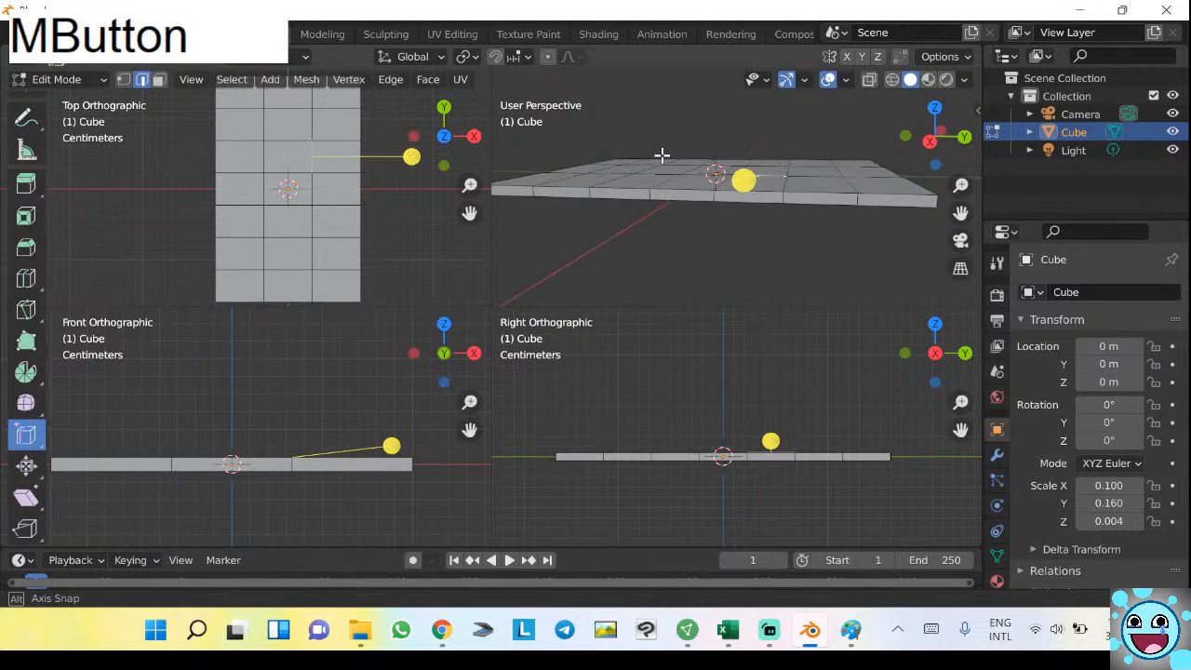
pyautogui.hotkey('ctrl', 'z')
# Undo the earlier edge selections and edits back to the plate's loop cuts, and redo the last undone action.
pyautogui.moveTo(754, 200); pyautogui.dragTo(766, 242, button='middle')
pyautogui.hotkey('ctrl', 'z')
pyautogui.hotkey('ctrl', 'z')
pyautogui.hotkey('ctrl', 'z')
pyautogui.hotkey('ctrl', 'z')
pyautogui.hotkey('ctrl', 'z')
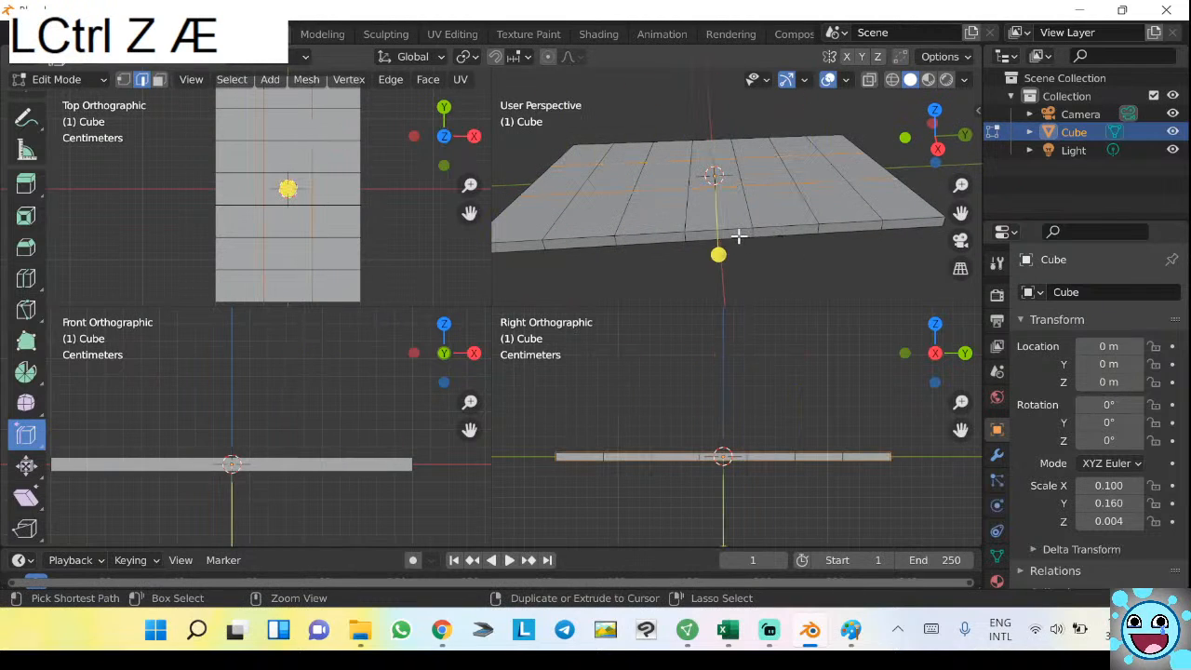
pyautogui.hotkey('ctrl', 'z')
pyautogui.hotkey('ctrl', 'z')
pyautogui.hotkey('ctrl', 'shift', 'z')
# Try sliding the middle edge of the +X lengthwise cut toward the plate's centre, and undo the slide.
pyautogui.click(734, 193)
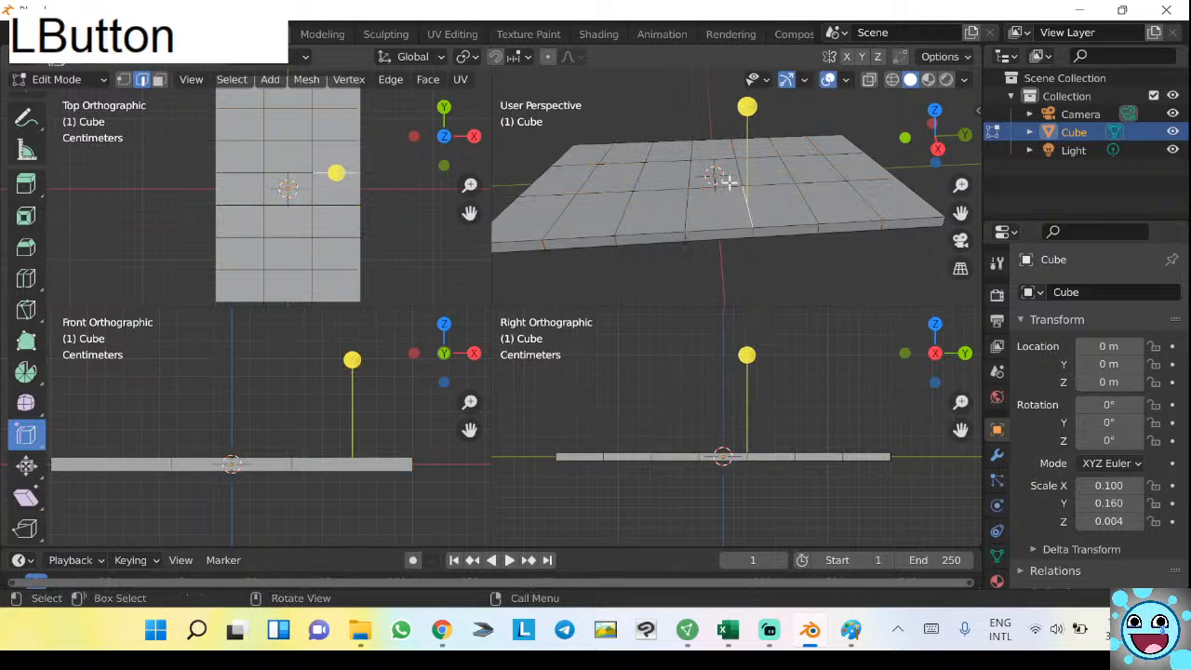
pyautogui.moveTo(713, 177)
pyautogui.mouseDown()
pyautogui.moveTo(701, 287)
pyautogui.moveTo(713, 178)
pyautogui.mouseUp()
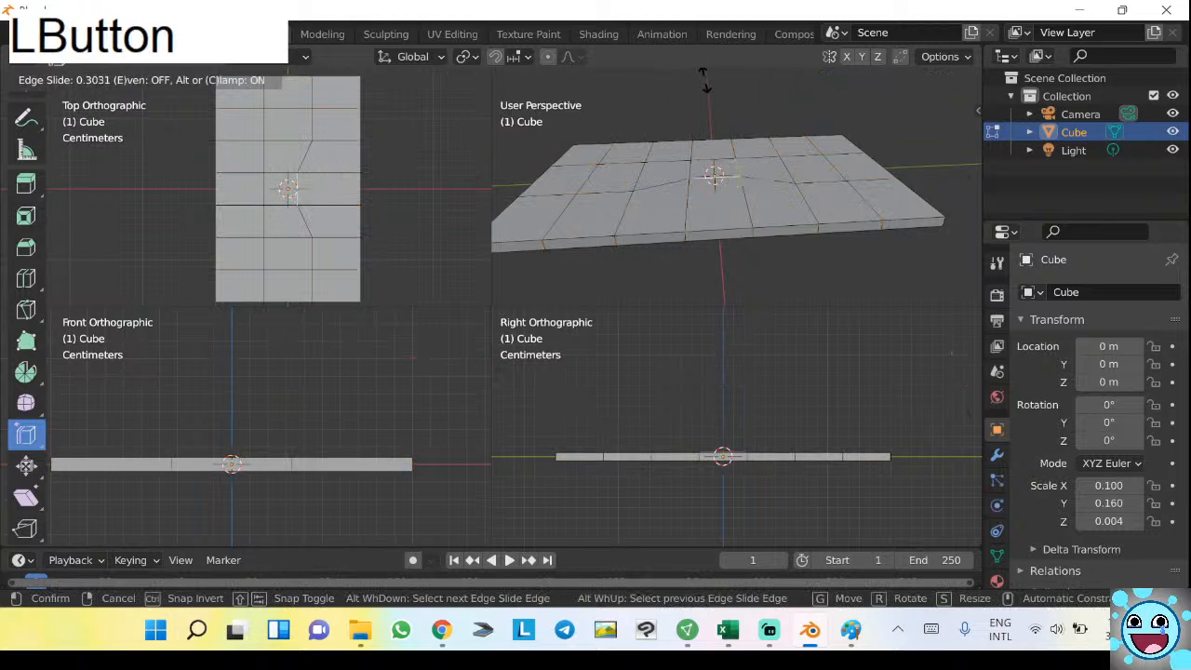
pyautogui.hotkey('ctrl', 'z')
# Extend the edge selection along the +X lengthwise cut toward both plate ends, and undo the last change.
pyautogui.moveTo(712, 178); pyautogui.dragTo(777, 243, button='middle')
pyautogui.keyDown('shift'); pyautogui.click(619, 231); pyautogui.keyUp('shift')
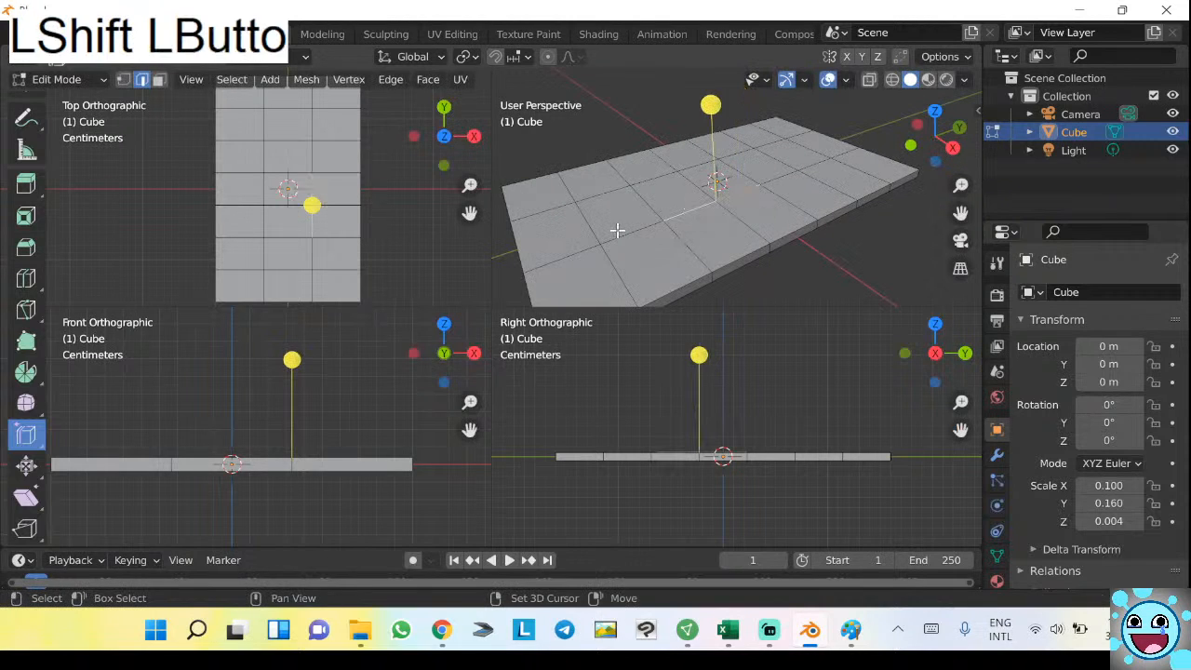
pyautogui.keyDown('shift'); pyautogui.click(584, 249); pyautogui.keyUp('shift')
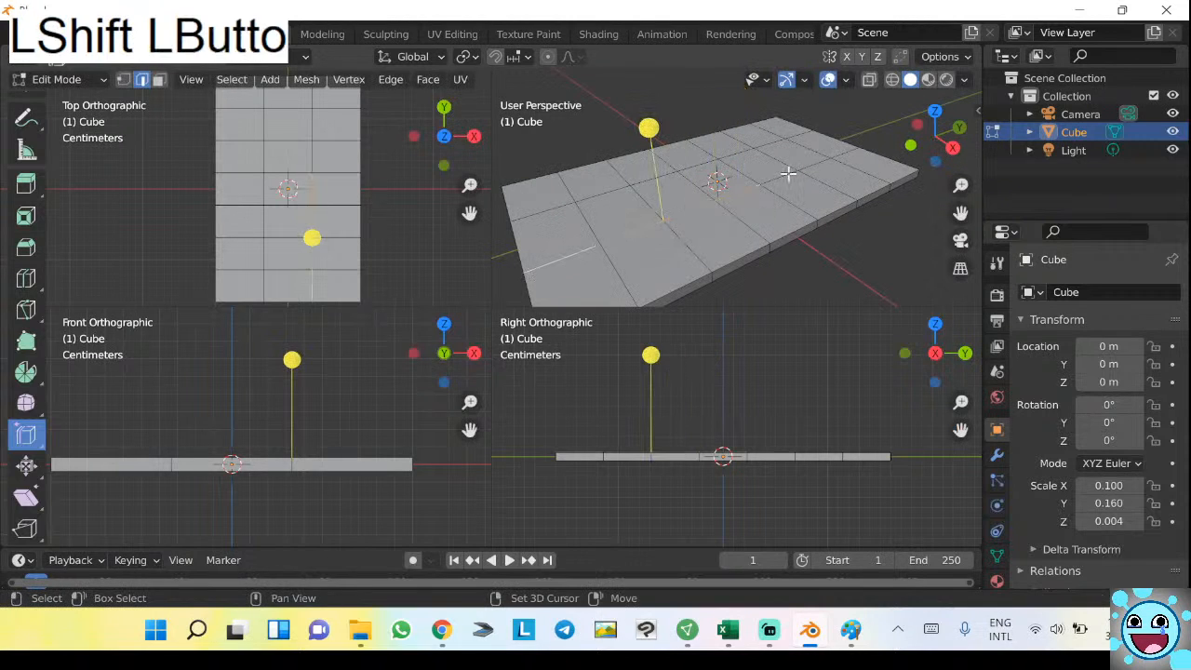
pyautogui.moveTo(815, 153); pyautogui.dragTo(723, 175)
pyautogui.moveTo(723, 175)
pyautogui.mouseDown(button='middle')
pyautogui.moveTo(700, 206)
pyautogui.moveTo(707, 199)
pyautogui.moveTo(656, 205)
pyautogui.moveTo(709, 183)
pyautogui.mouseUp(button='middle')
pyautogui.hotkey('ctrl', 'z')
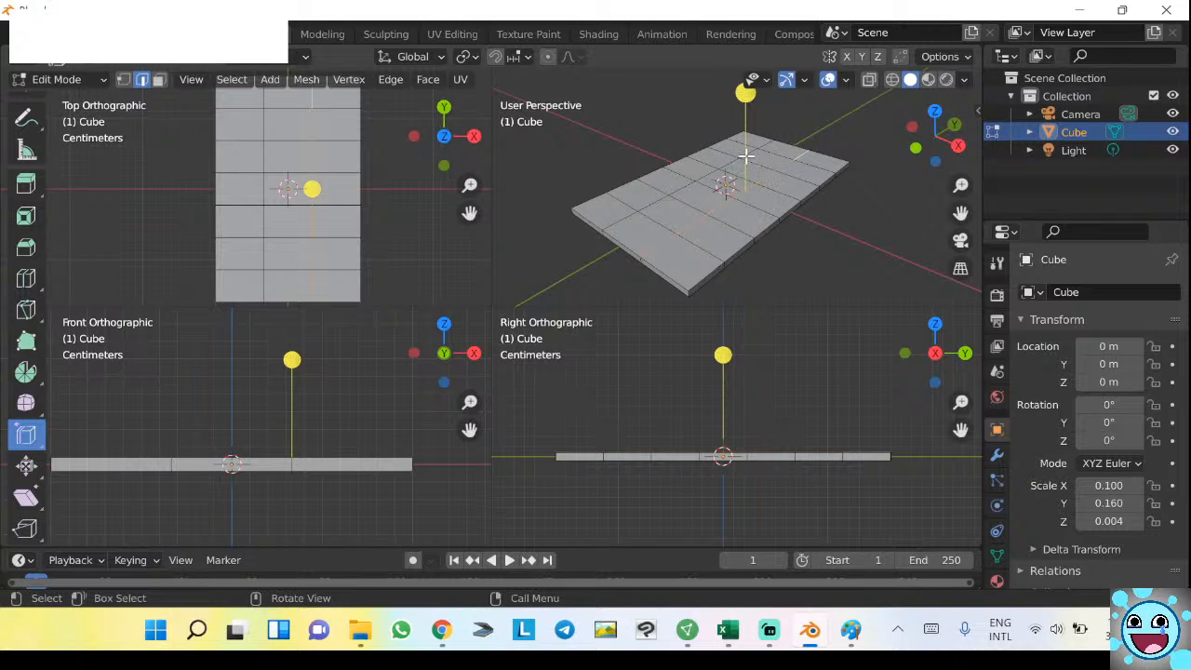
# Try dissolving the selected edges, and undo everything back to the plain plate without any loop cuts.
pyautogui.scroll(1, 752, 121)
pyautogui.moveTo(789, 175); pyautogui.dragTo(689, 285, button='middle')
pyautogui.moveTo(773, 196)
pyautogui.mouseDown(button='middle')
pyautogui.moveTo(790, 252)
pyautogui.moveTo(846, 198)
pyautogui.moveTo(909, 184)
pyautogui.moveTo(811, 203)
pyautogui.moveTo(787, 181)
pyautogui.mouseUp(button='middle')
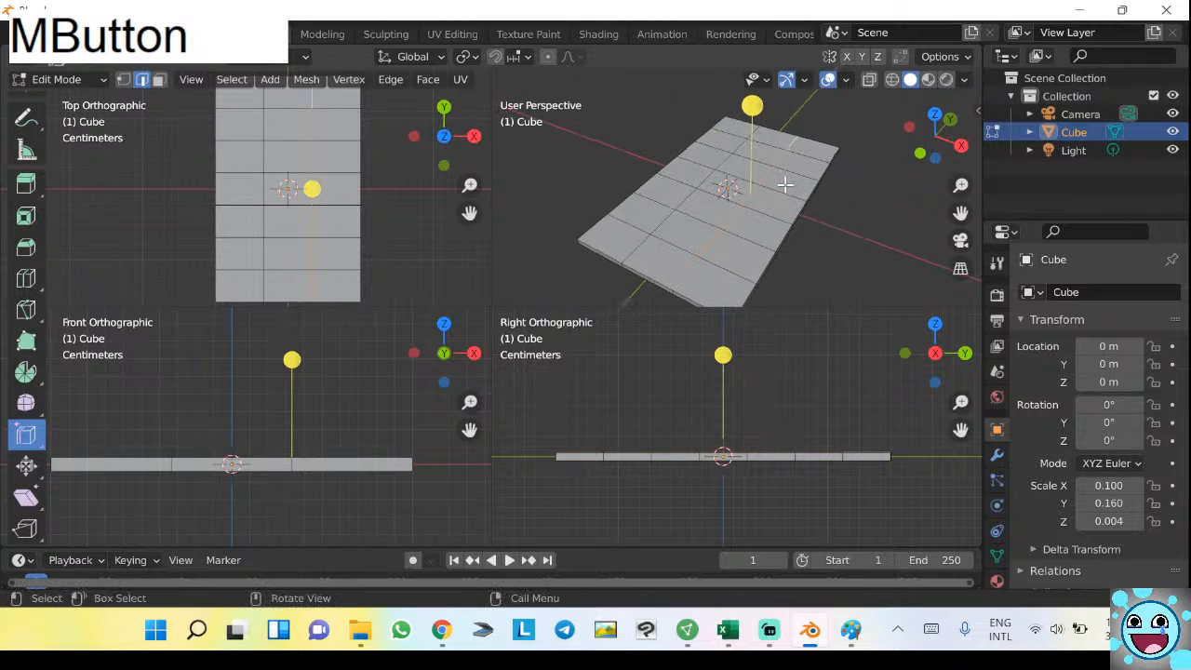
pyautogui.hotkey('ctrl', 'x')
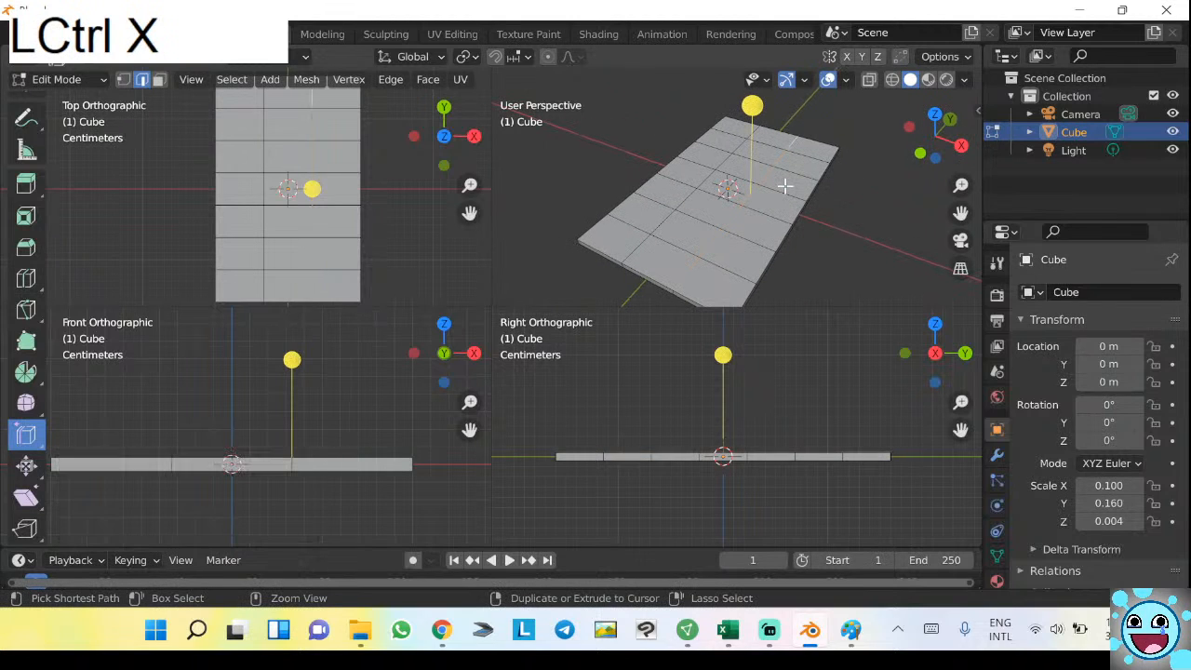
pyautogui.hotkey('ctrl', 'z')
pyautogui.hotkey('ctrl', 'z')
pyautogui.hotkey('ctrl', 'z')
pyautogui.hotkey('ctrl', 'z')
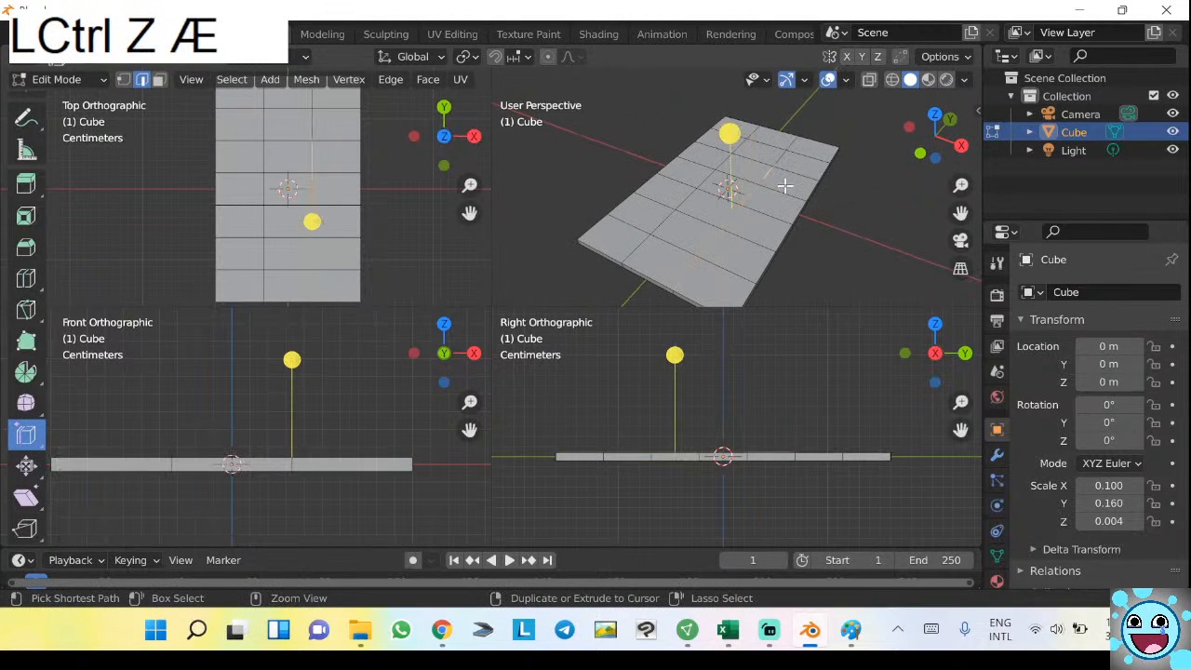
pyautogui.hotkey('ctrl', 'z')
pyautogui.moveTo(763, 179); pyautogui.dragTo(757, 196, button='middle')
pyautogui.hotkey('ctrl', 'z')
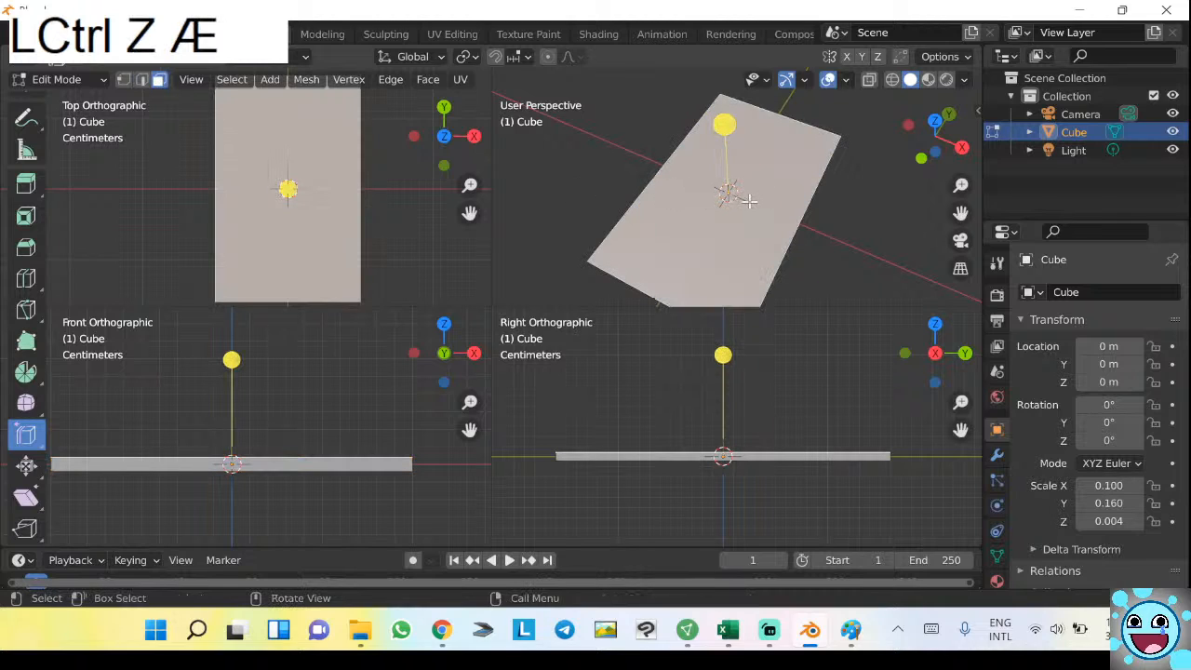
pyautogui.moveTo(665, 249); pyautogui.dragTo(755, 197, button='middle')
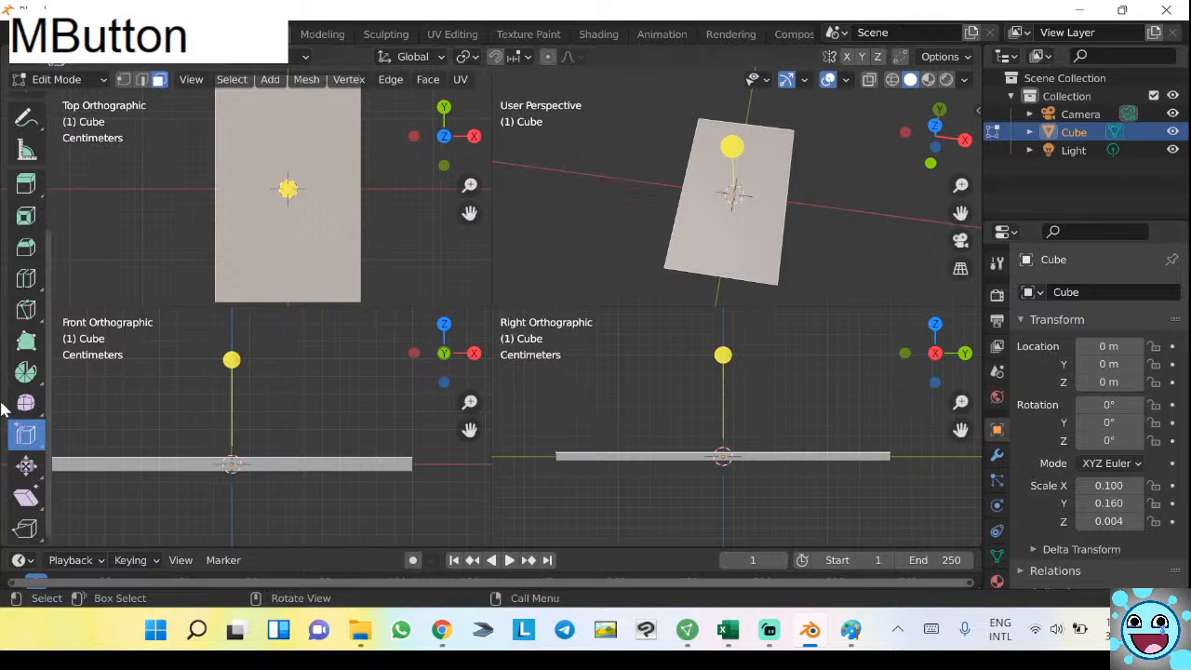
# Divide the plate with six evenly spaced lengthwise loop cuts and two crosswise loop cuts.
pyautogui.click(25, 279)
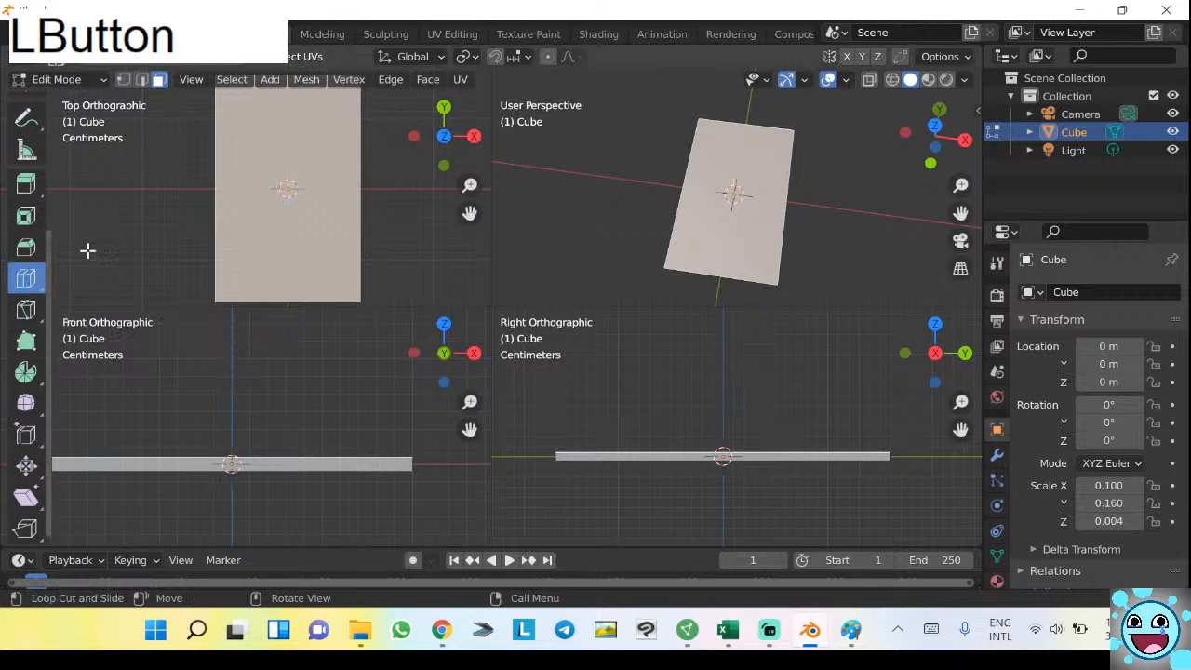
pyautogui.click(746, 140)
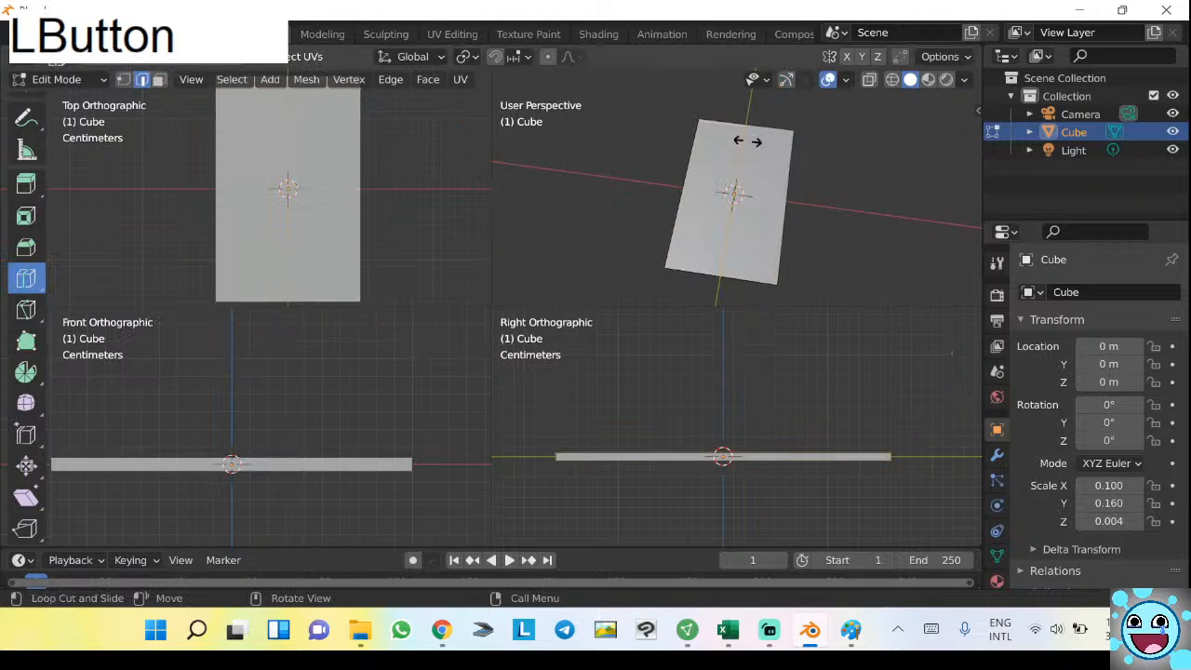
pyautogui.click(304, 386)
pyautogui.click(305, 386)
pyautogui.click(304, 387)
pyautogui.click(305, 386)
pyautogui.click(304, 386)
pyautogui.click(783, 198)
pyautogui.click(303, 389)
pyautogui.moveTo(810, 224); pyautogui.dragTo(797, 186, button='middle')
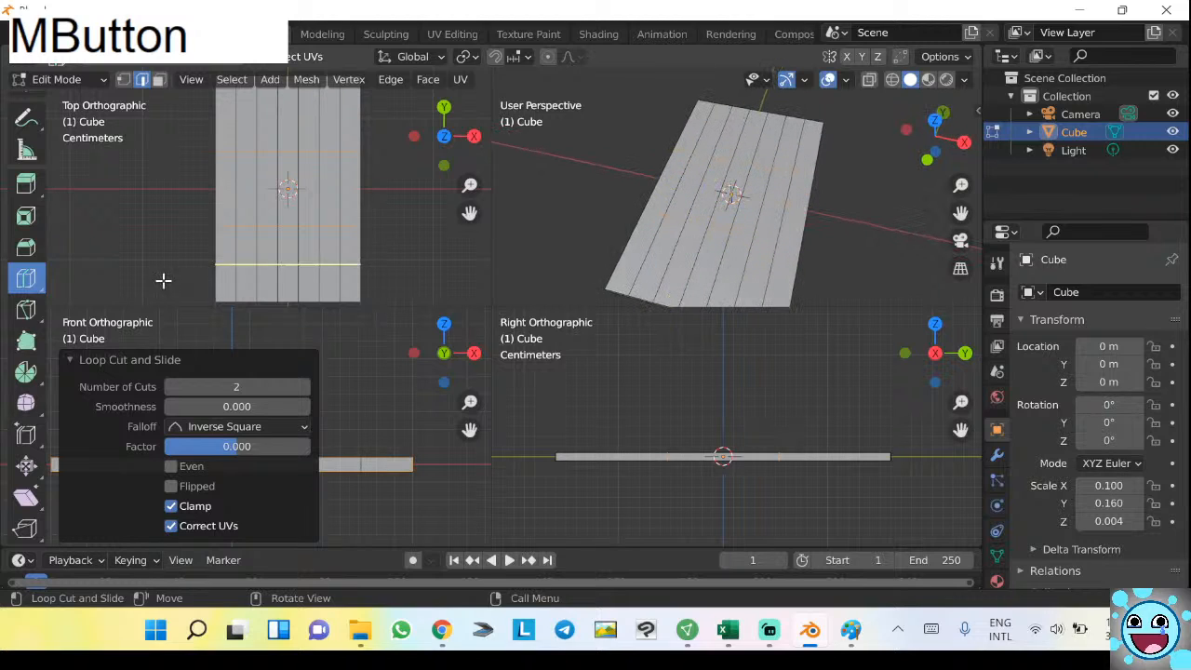
# Try sliding both crosswise cuts with Edge Slide, and undo the slide.
pyautogui.click(30, 435)
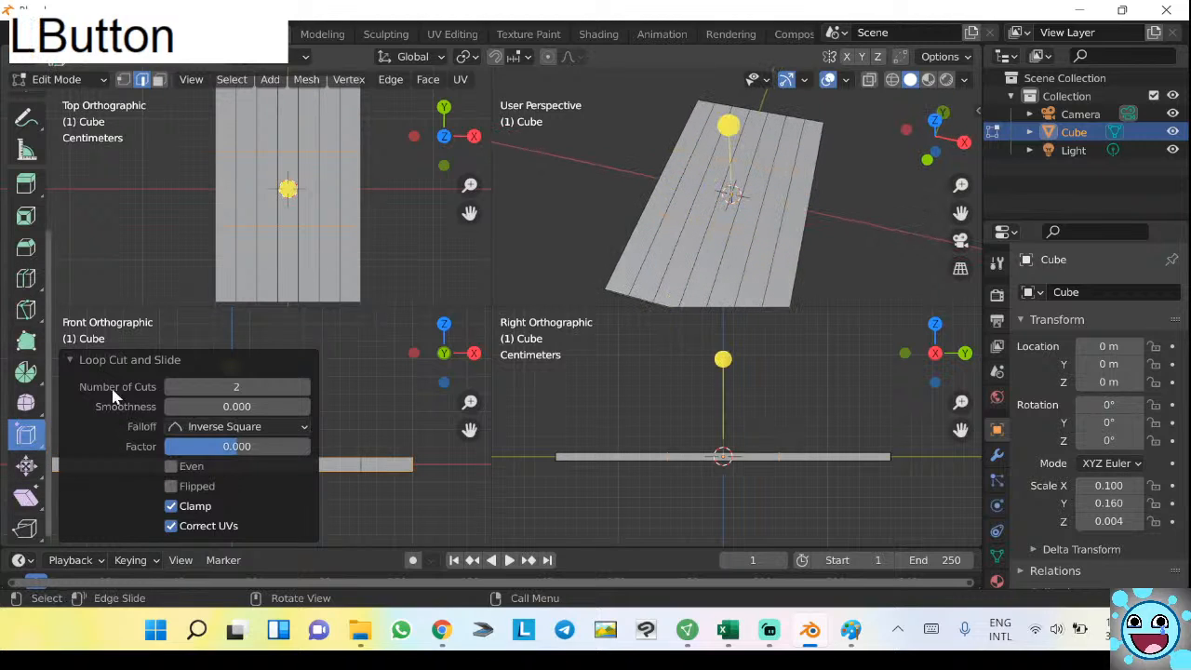
pyautogui.moveTo(726, 124); pyautogui.dragTo(744, 134)
pyautogui.hotkey('ctrl', 'z')
# Select the top edges of the +Y crosswise cut one by one across the plate's width.
pyautogui.click(853, 152)
pyautogui.click(759, 161)
pyautogui.keyDown('shift'); pyautogui.click(784, 168); pyautogui.keyUp('shift')
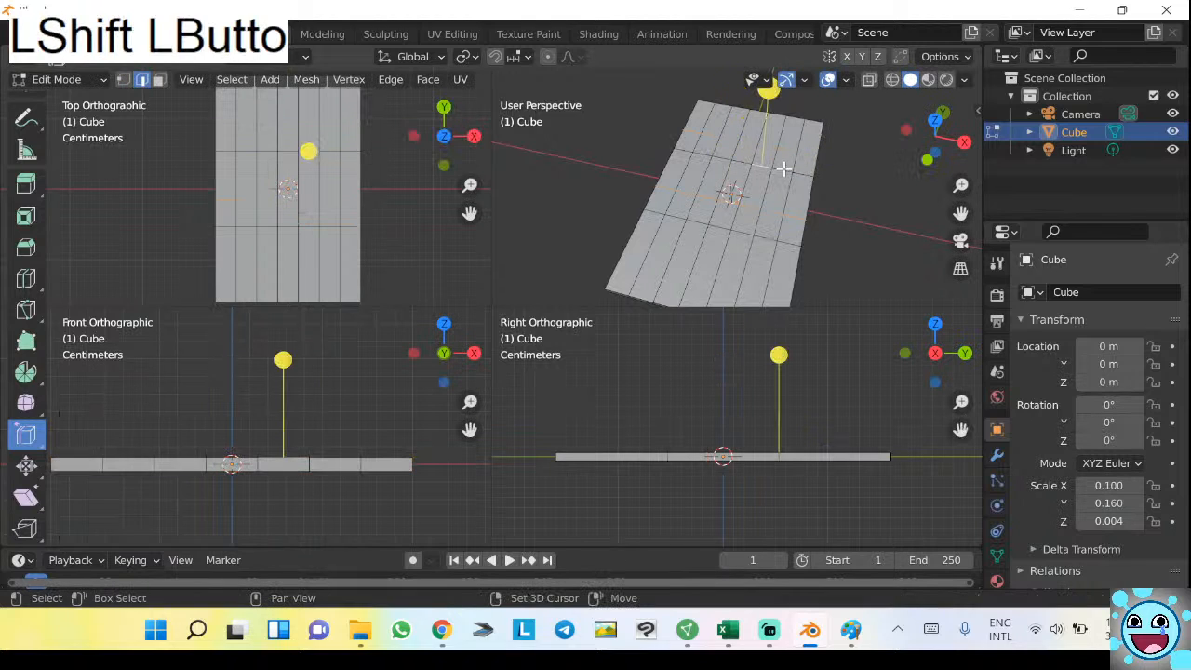
pyautogui.keyDown('shift'); pyautogui.click(801, 174); pyautogui.keyUp('shift')
pyautogui.keyDown('shift'); pyautogui.click(744, 163); pyautogui.keyUp('shift')
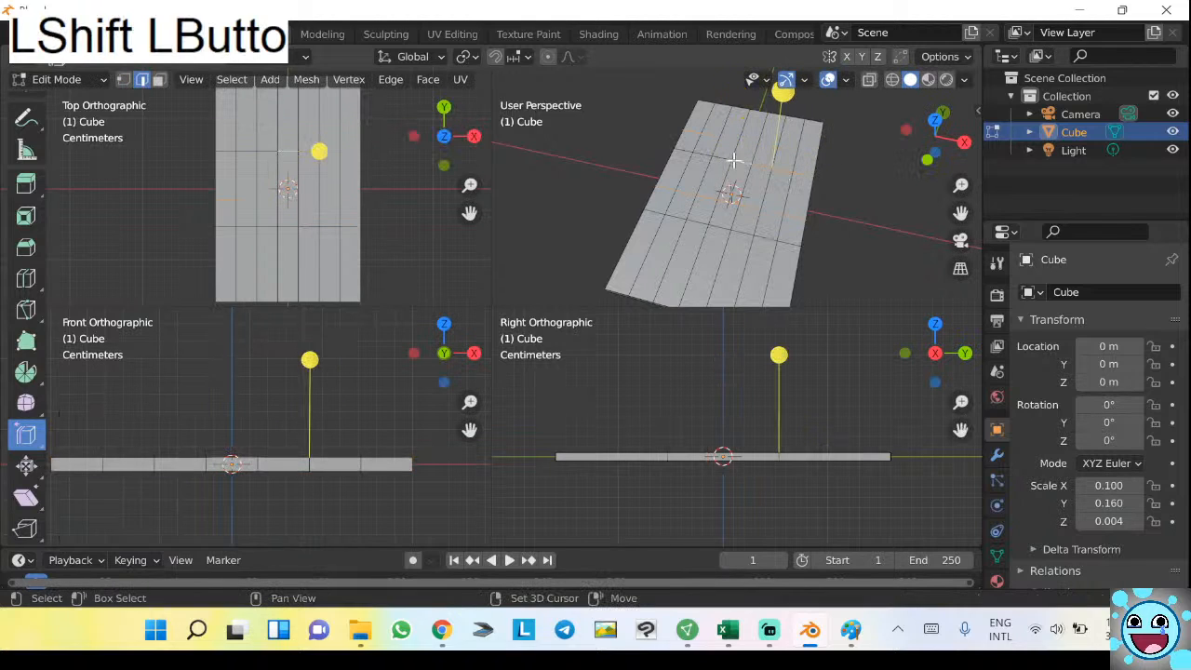
pyautogui.keyDown('shift'); pyautogui.click(726, 158); pyautogui.keyUp('shift')
pyautogui.keyDown('shift'); pyautogui.click(703, 155); pyautogui.keyUp('shift')
pyautogui.keyDown('shift'); pyautogui.click(690, 152); pyautogui.keyUp('shift')
pyautogui.moveTo(691, 152); pyautogui.dragTo(579, 166, button='middle')
pyautogui.scroll(6, 28, 214)
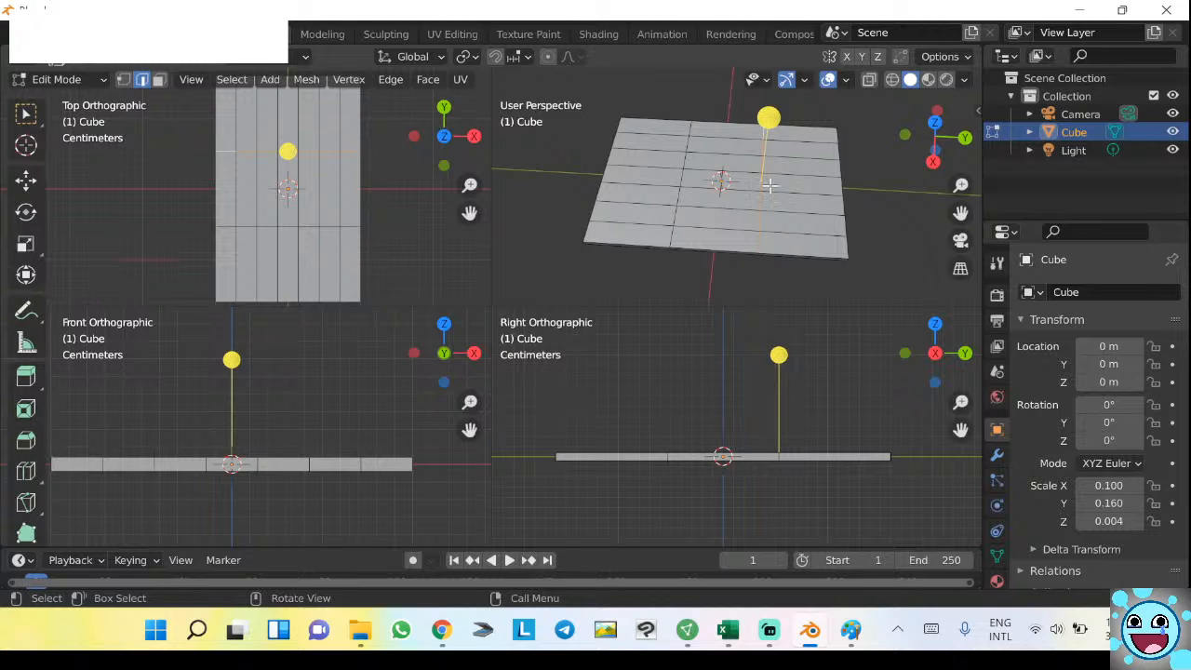
# Try scaling the selected edges of the +Y crosswise cut twice, cancelling each attempt.
pyautogui.press('s')
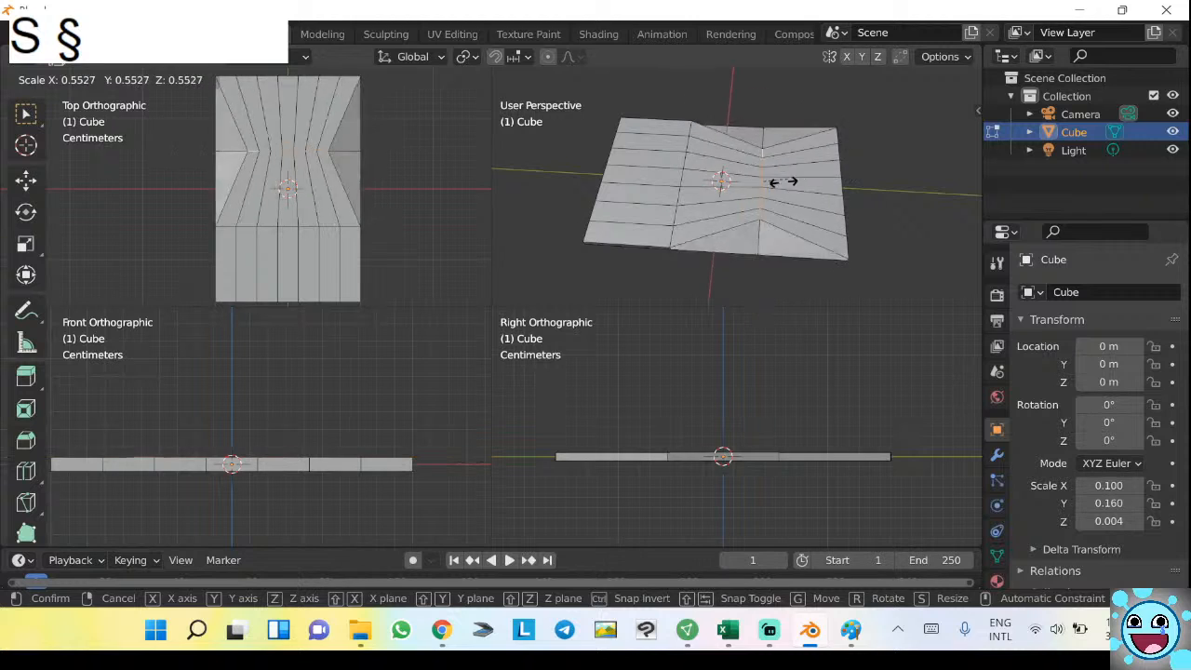
pyautogui.press('Escape')
pyautogui.moveTo(785, 196)
pyautogui.mouseDown(button='middle')
pyautogui.moveTo(853, 146)
pyautogui.moveTo(802, 237)
pyautogui.moveTo(740, 208)
pyautogui.moveTo(783, 216)
pyautogui.moveTo(800, 186)
pyautogui.mouseUp(button='middle')
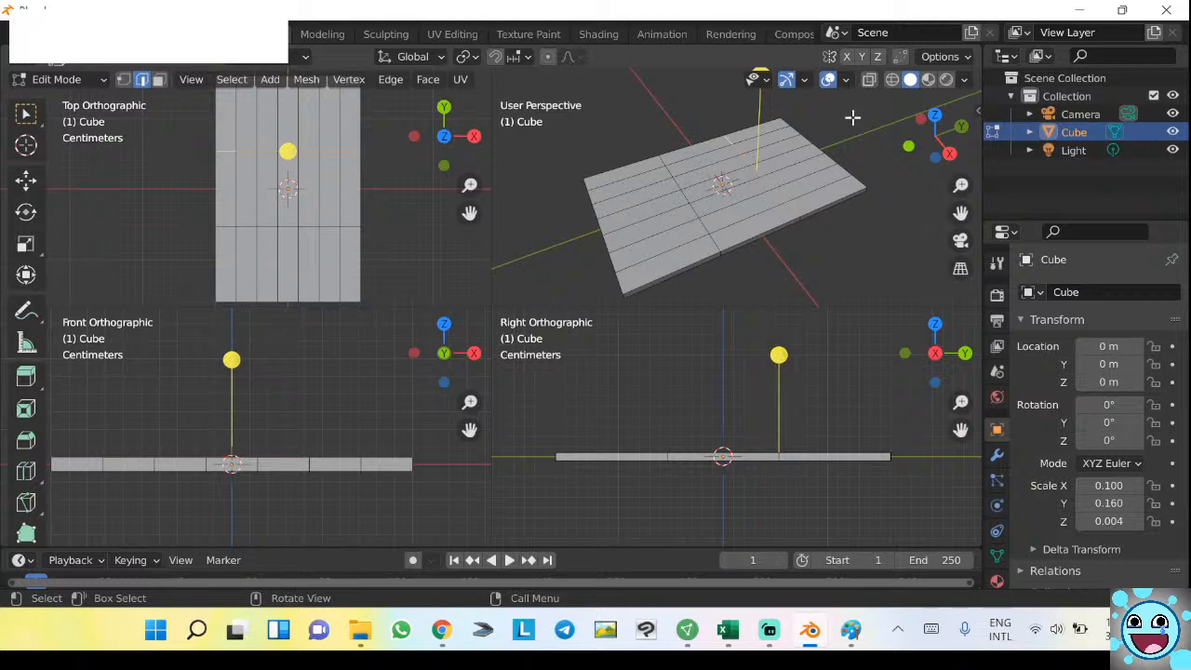
pyautogui.keyDown('shift'); pyautogui.moveTo(822, 150); pyautogui.dragTo(769, 206, button='middle'); pyautogui.keyUp('shift')
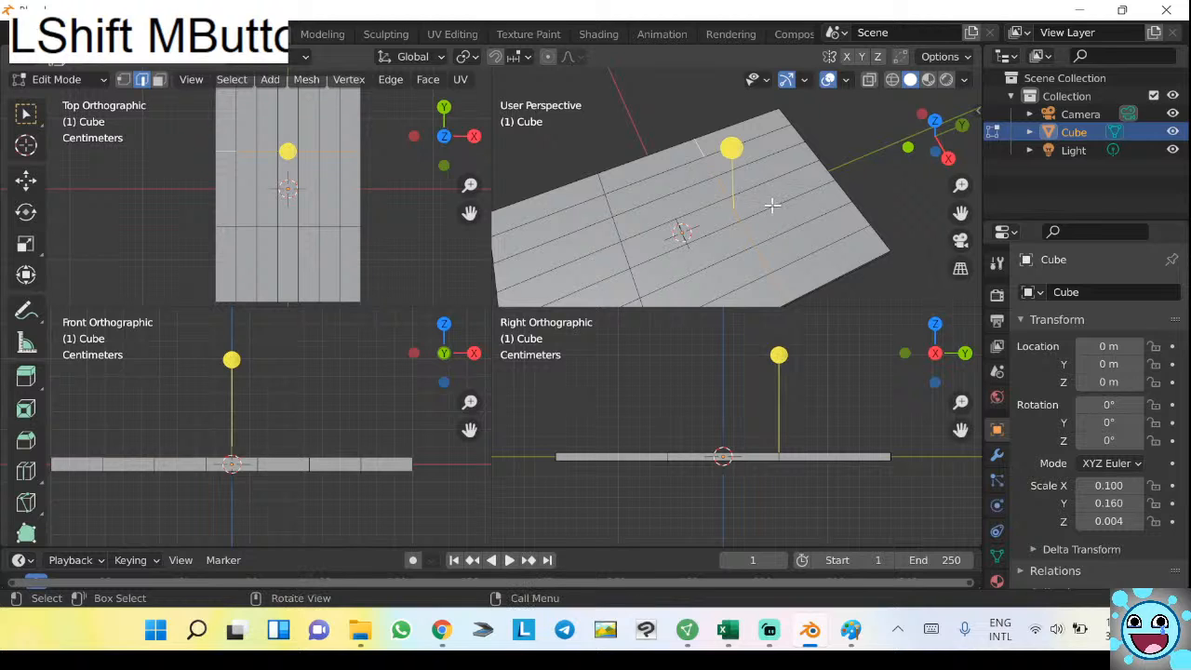
pyautogui.press('s')
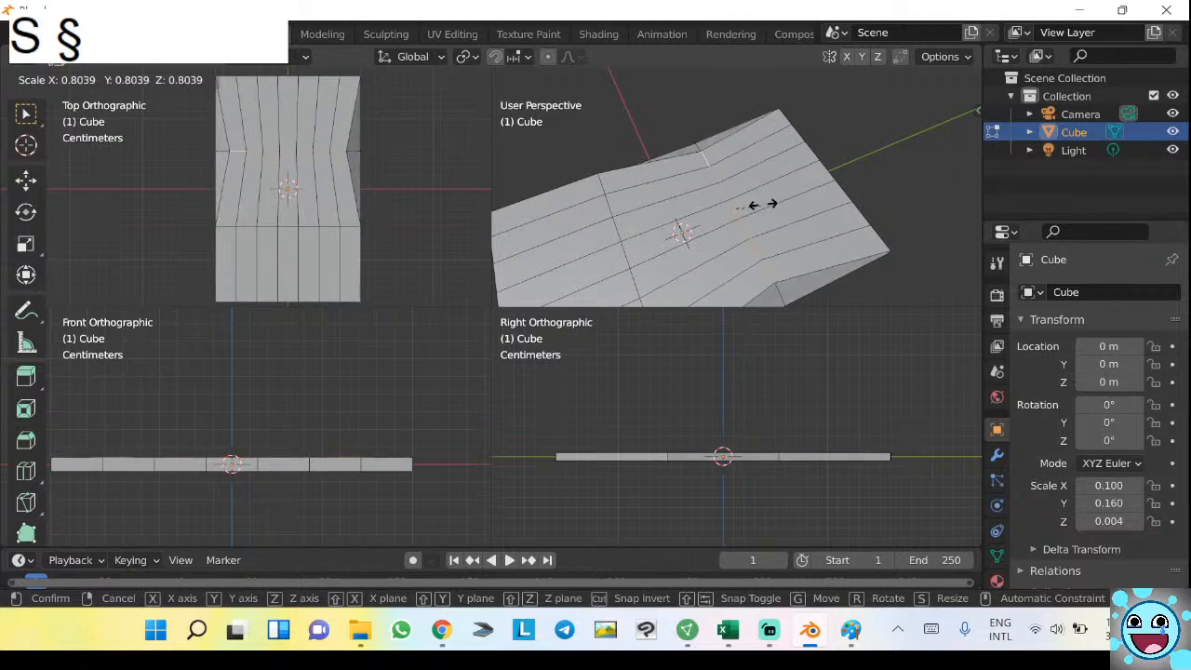
pyautogui.press('Escape')
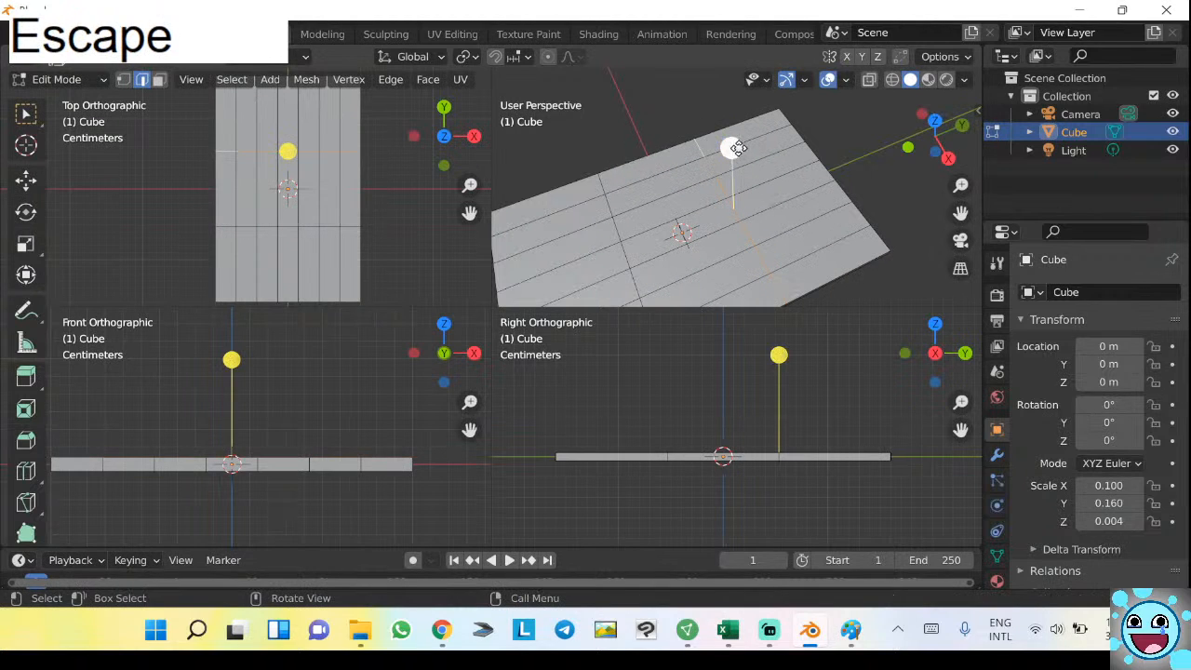
# Try moving the selected crosswise edges freely toward the plate's +Y end several times, cancelling each move.
pyautogui.press('g')
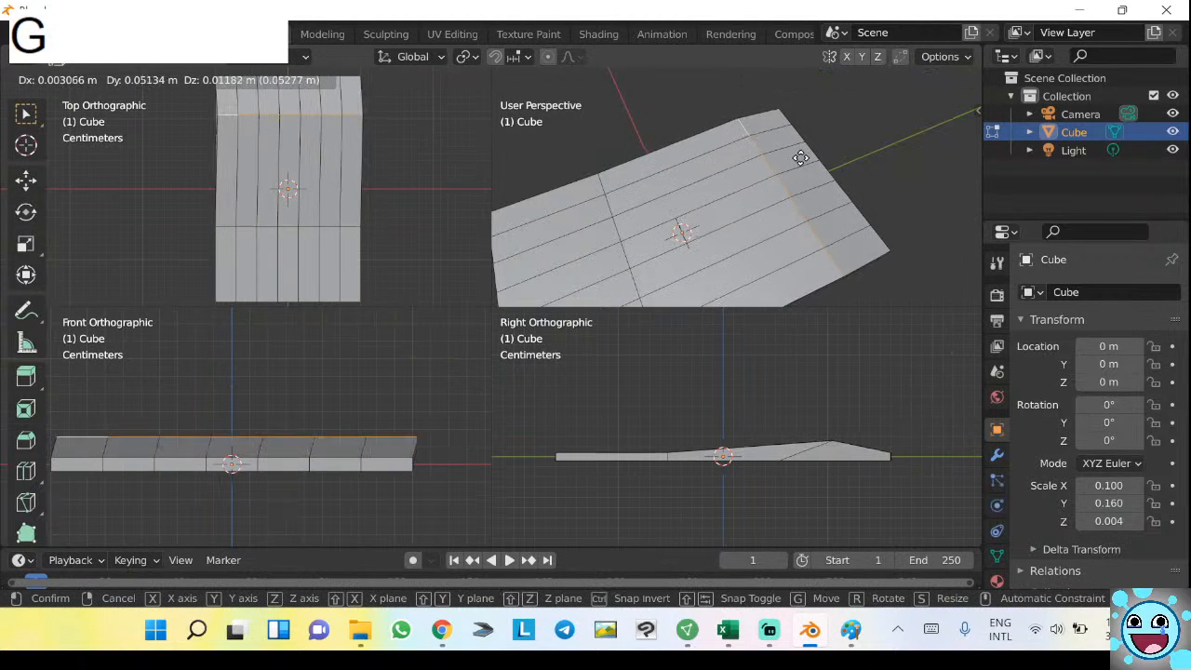
pyautogui.press('Escape')
pyautogui.moveTo(806, 168); pyautogui.dragTo(790, 151, button='middle')
pyautogui.press('g')
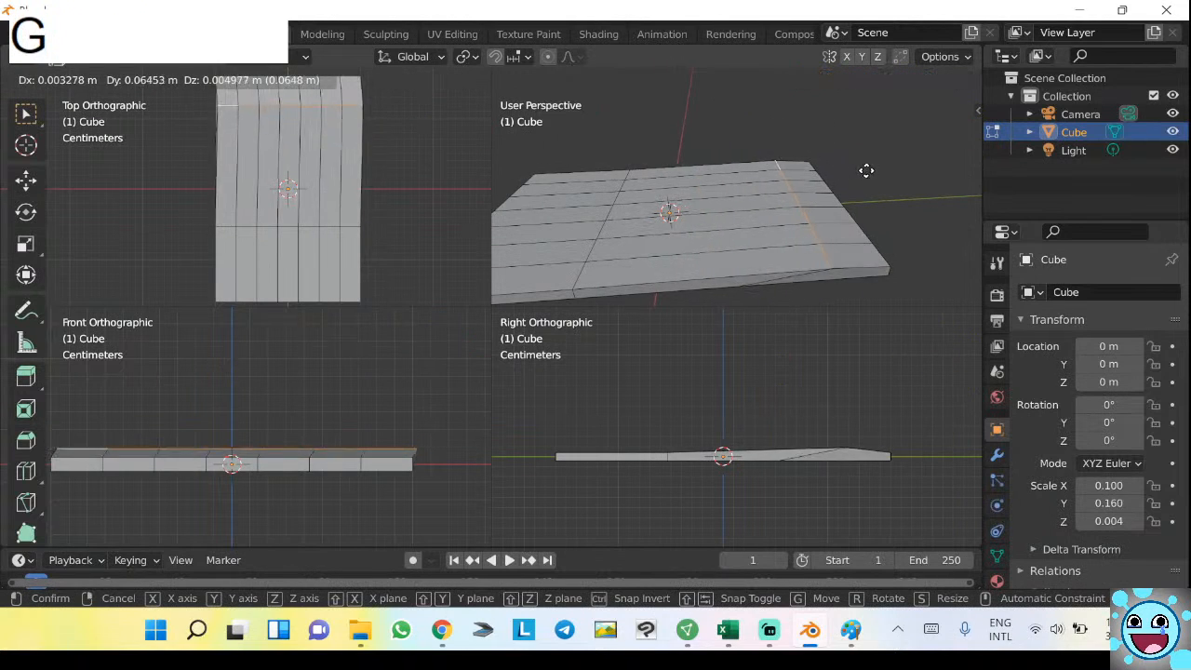
pyautogui.press('Escape')
pyautogui.press('g')
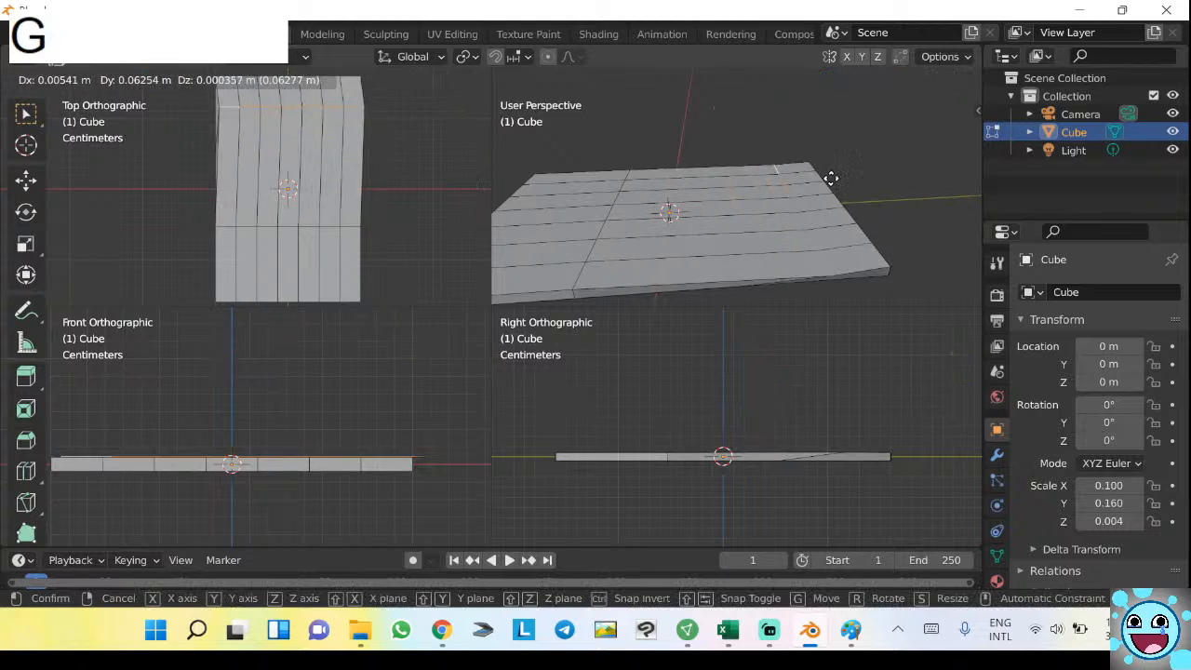
pyautogui.press('Escape')
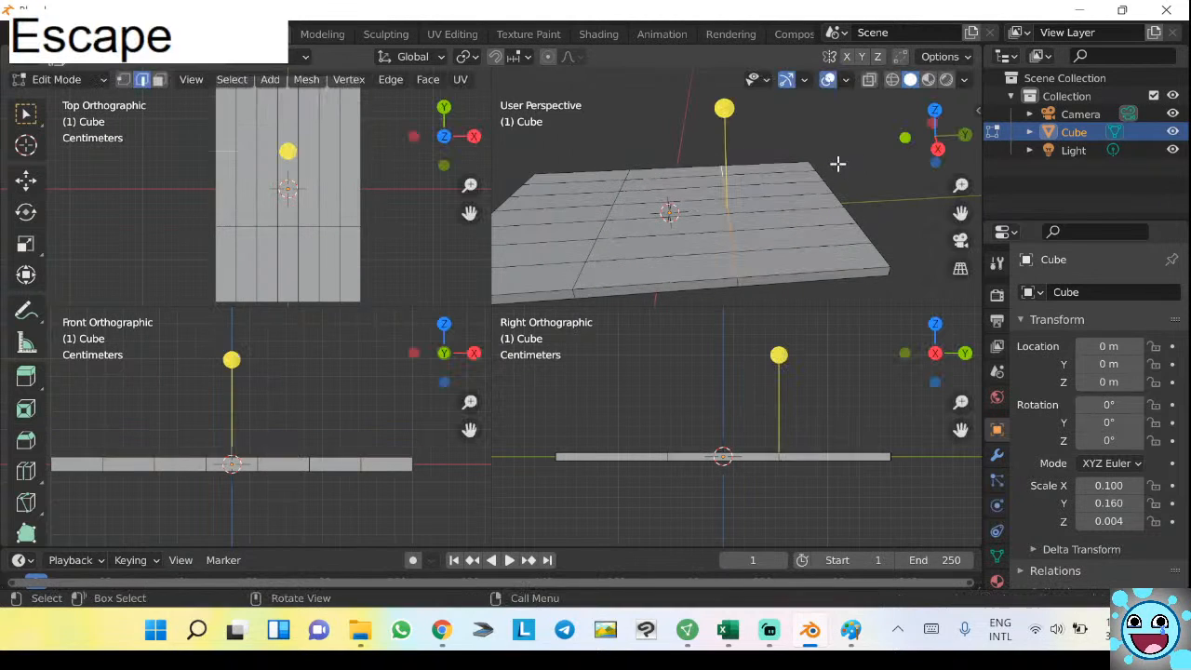
pyautogui.moveTo(838, 166); pyautogui.dragTo(632, 109, button='middle')
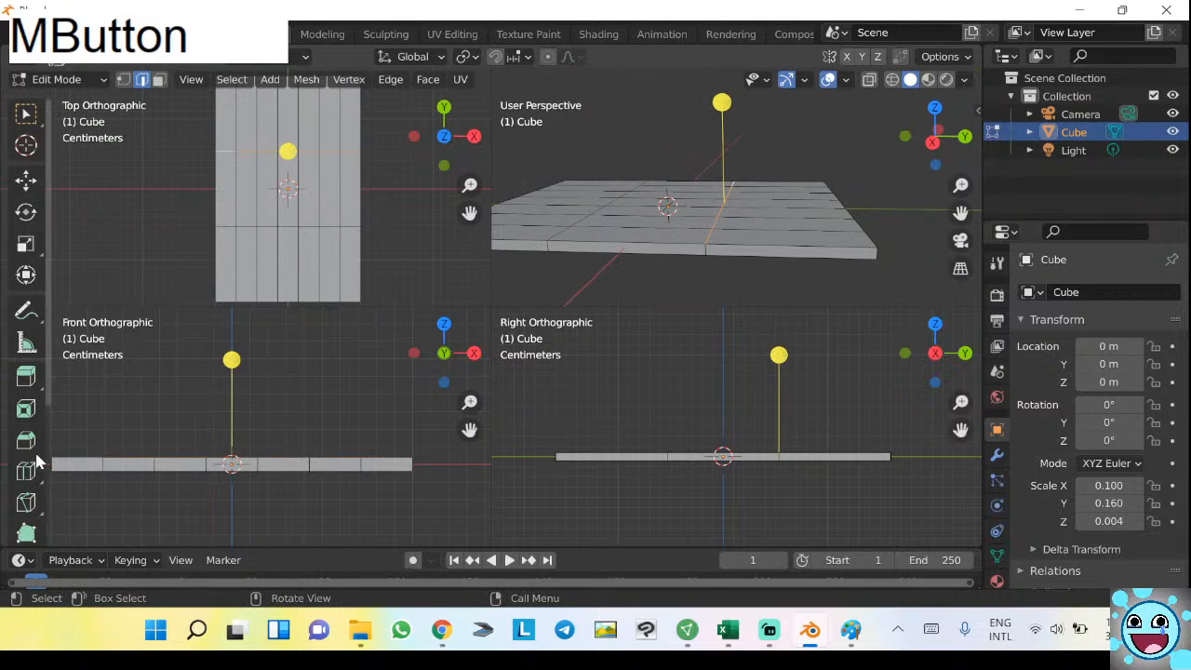
pyautogui.scroll(-4, 32, 468)
pyautogui.scroll(-2, 30, 470)
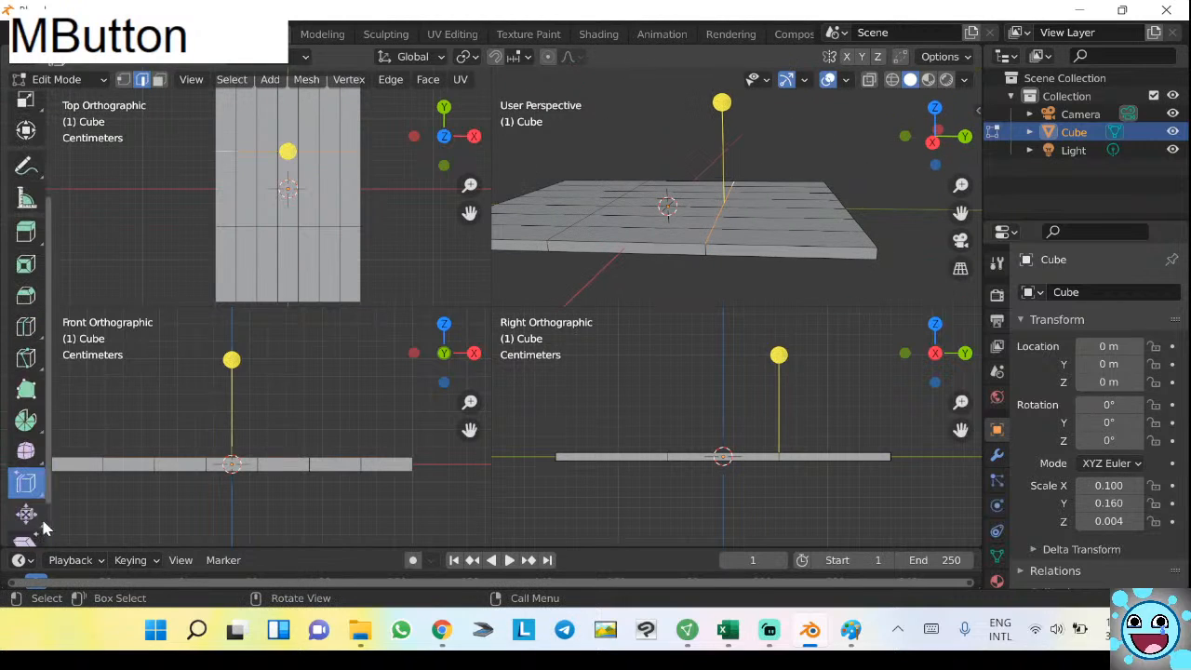
pyautogui.middleClick(790, 202)
pyautogui.press('g')
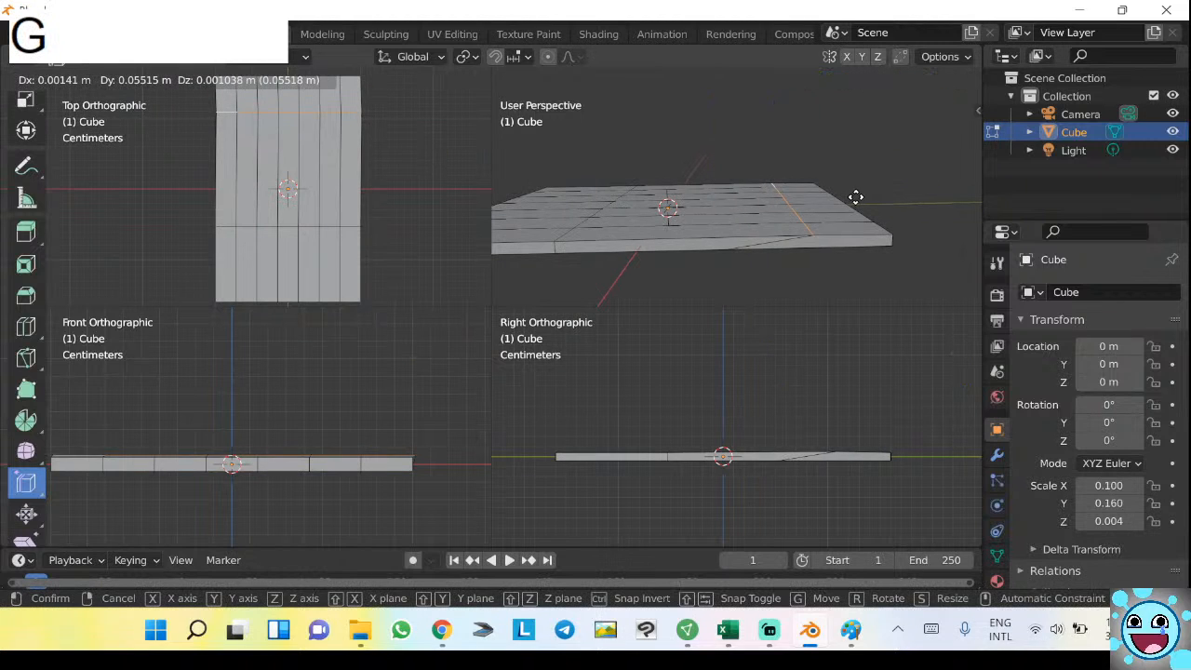
pyautogui.press('Escape')
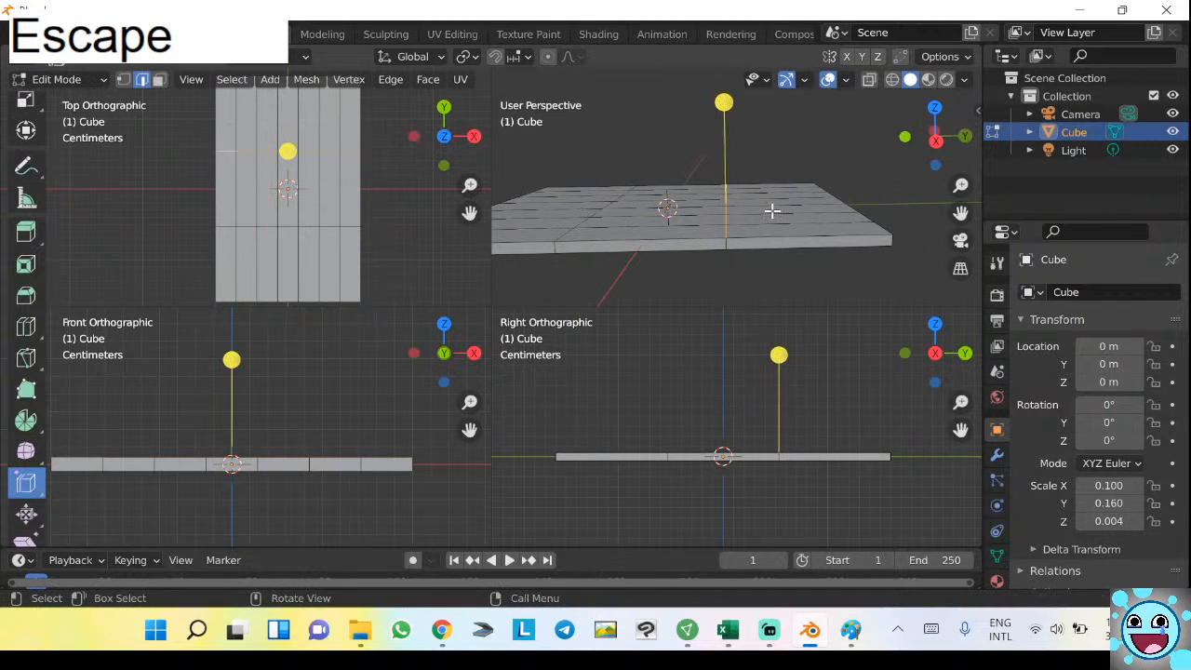
# Try moving the selected crosswise edges about 0.085 m along the Y axis, and undo the move.
pyautogui.press('g')
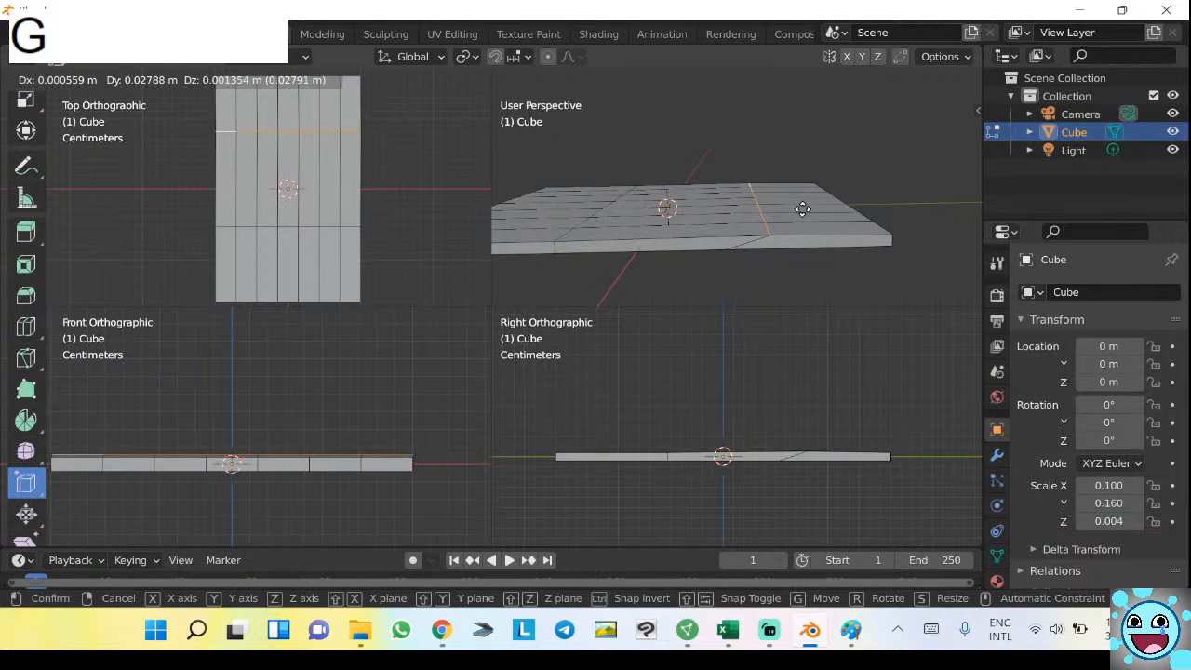
pyautogui.press('y')
pyautogui.click(855, 210)
pyautogui.moveTo(865, 213); pyautogui.dragTo(766, 236, button='middle')
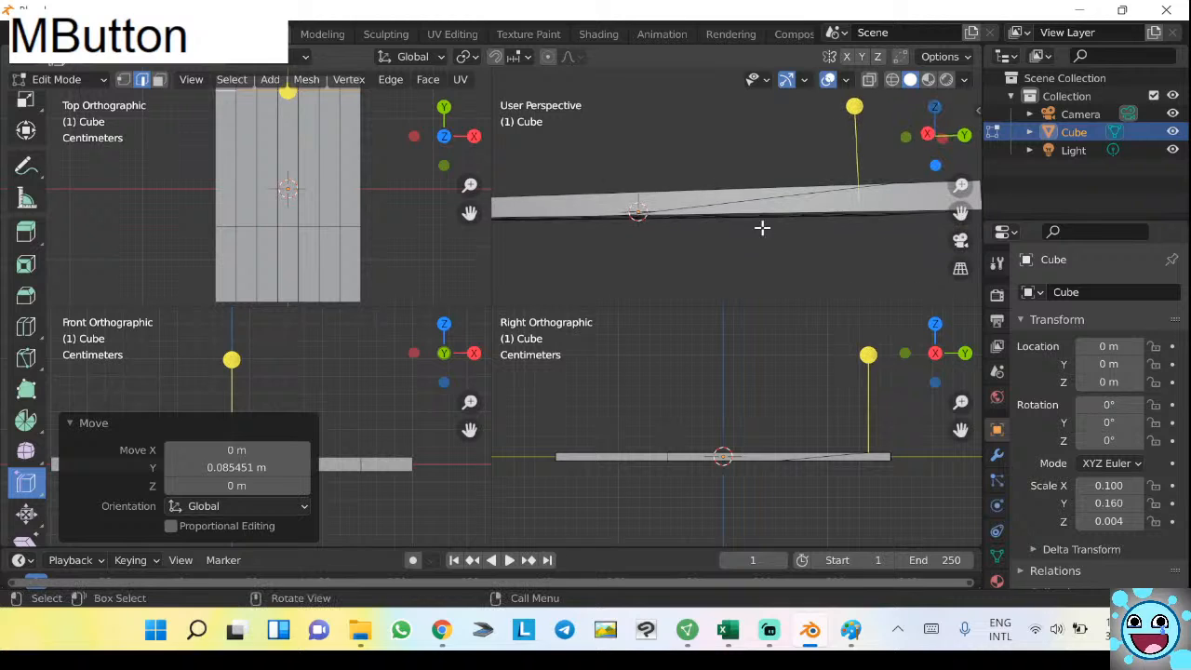
pyautogui.moveTo(733, 198); pyautogui.dragTo(792, 226, button='middle')
pyautogui.hotkey('ctrl', 'z')
# Select the complete edge loop of the +Y crosswise cut around the plate.
pyautogui.click(792, 232)
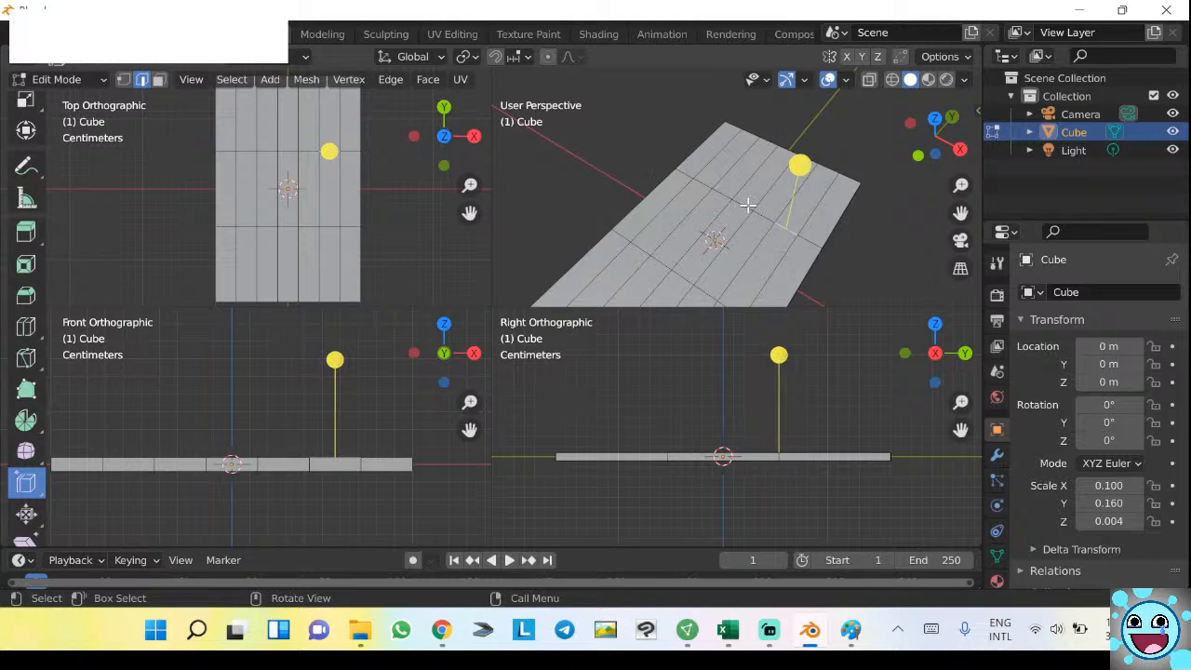
pyautogui.moveTo(819, 244); pyautogui.dragTo(742, 213, button='middle')
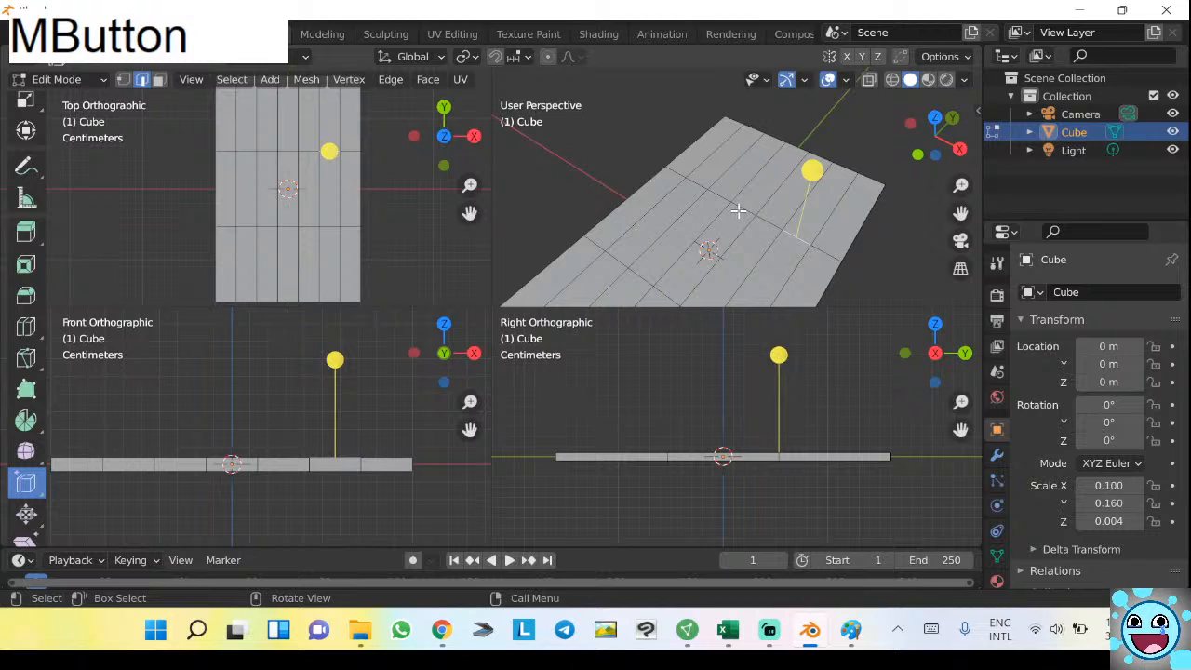
pyautogui.click(893, 272)
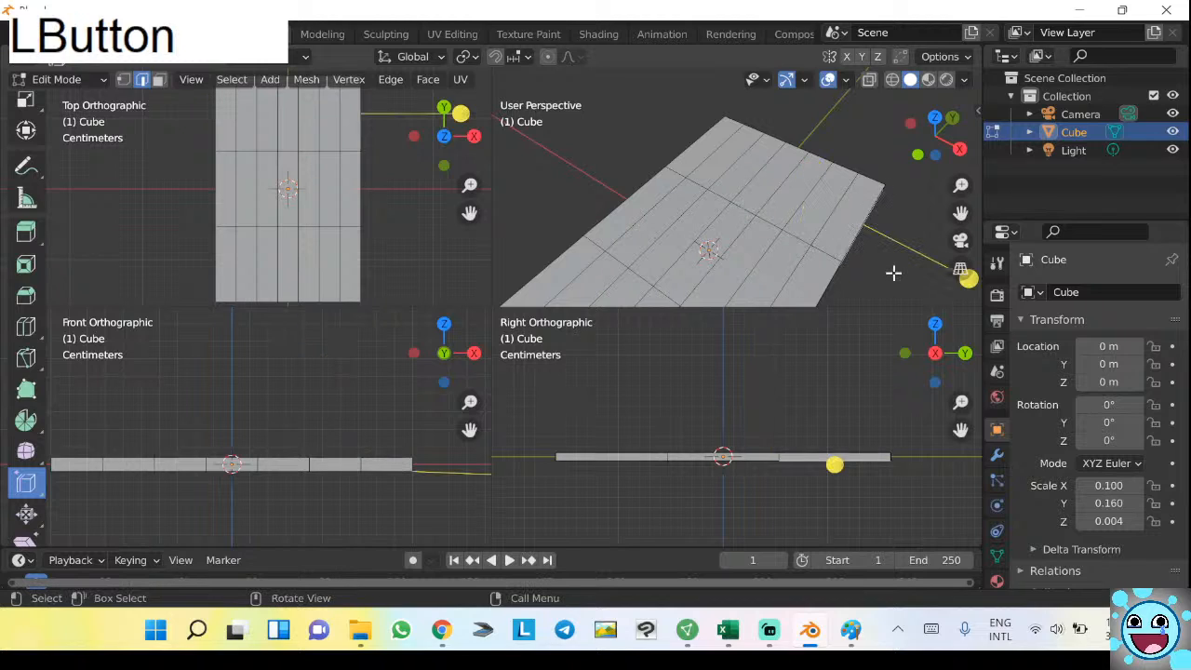
pyautogui.keyDown('alt'); pyautogui.click(771, 223); pyautogui.keyUp('alt')
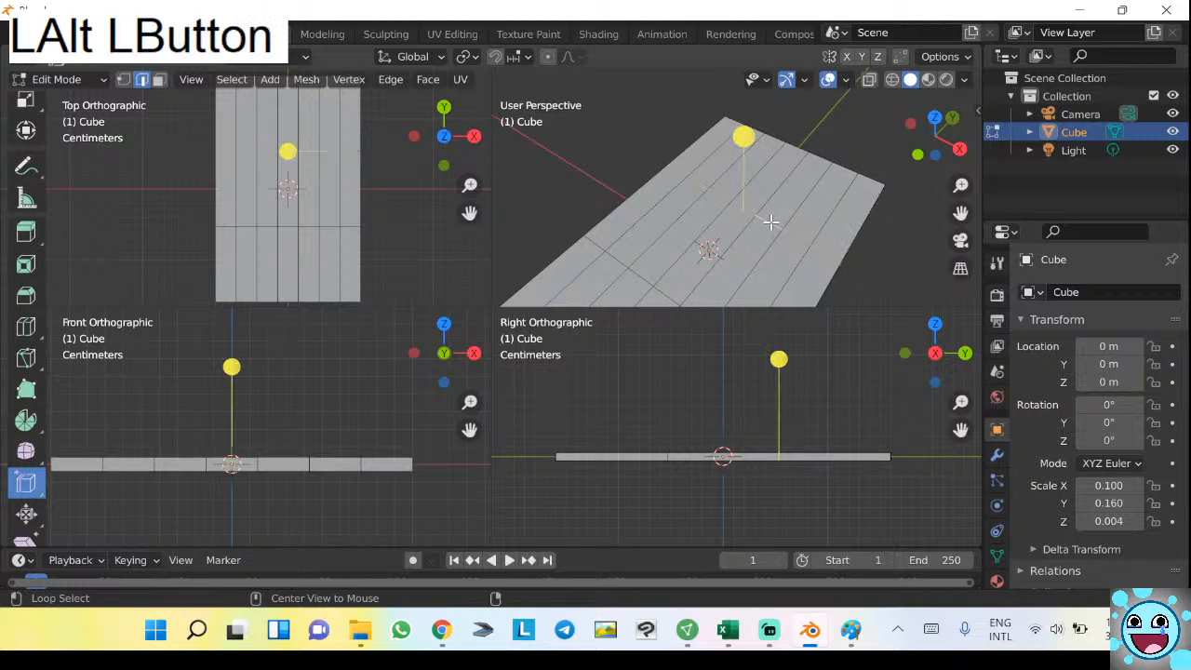
pyautogui.moveTo(806, 233); pyautogui.dragTo(521, 255, button='middle')
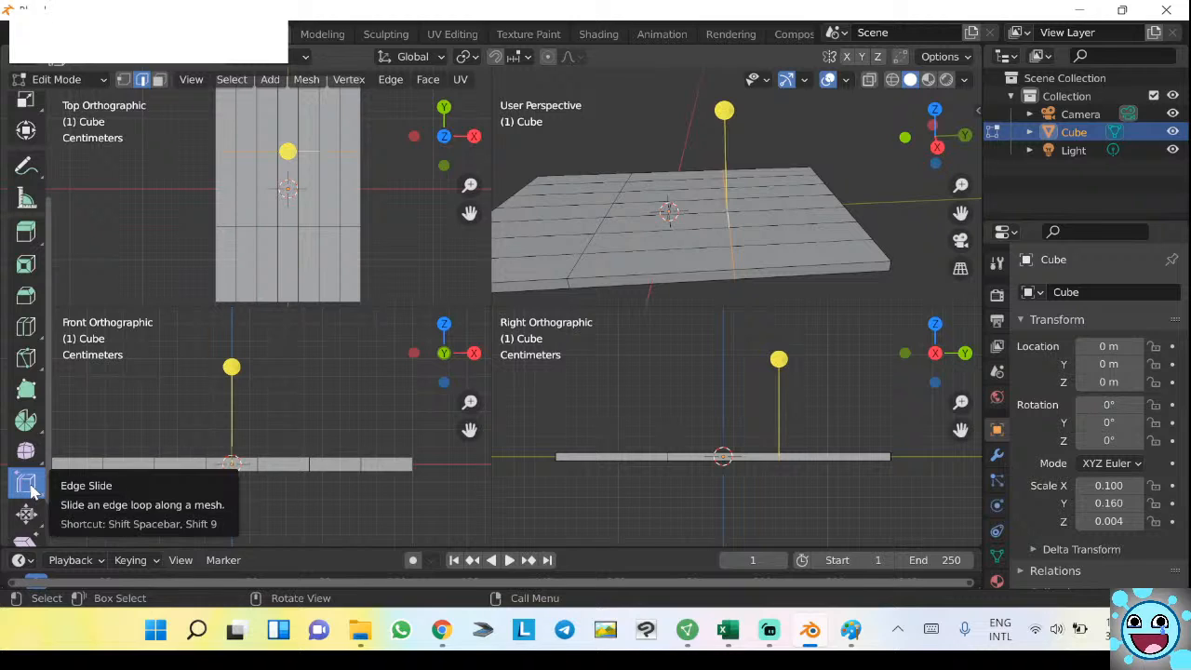
# Edge-slide the selected crosswise loop toward the plate's +Y end and set the slide factor to about -0.916.
pyautogui.moveTo(724, 109); pyautogui.dragTo(807, 105)
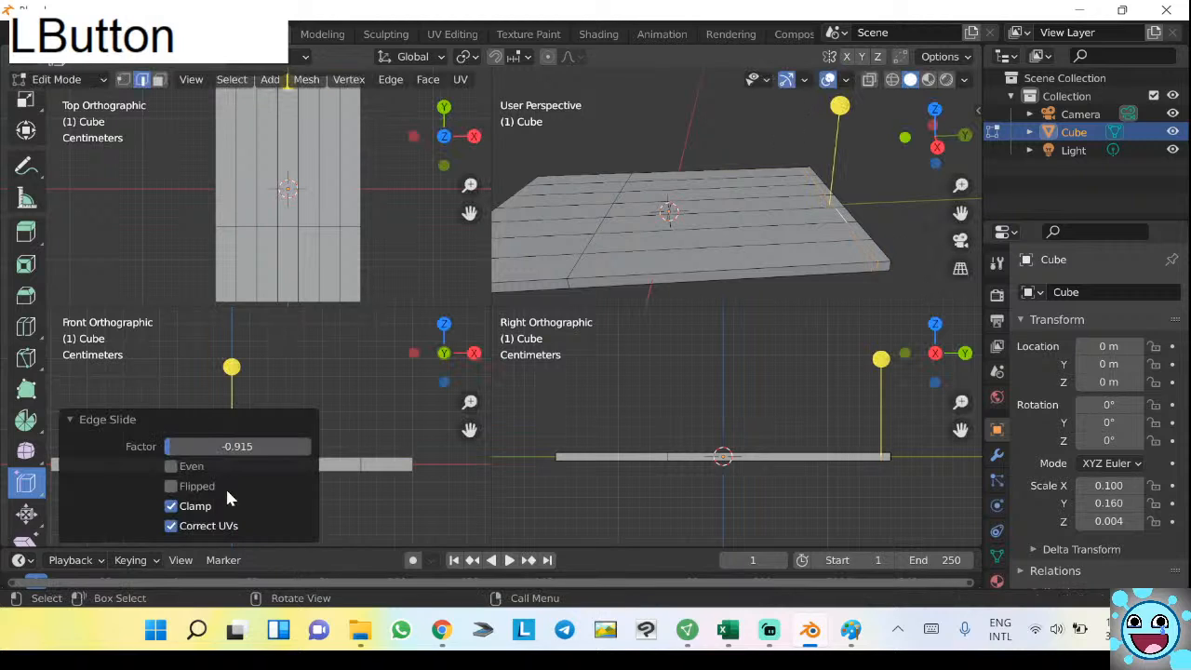
pyautogui.moveTo(841, 194); pyautogui.dragTo(818, 174, button='middle')
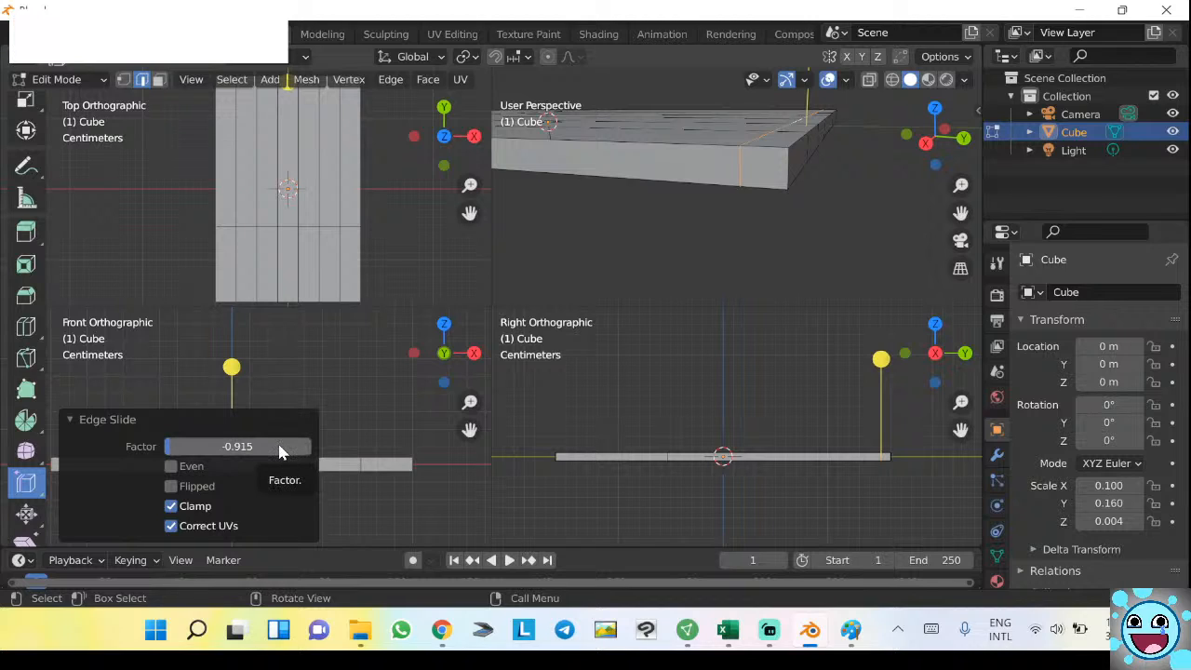
pyautogui.click(281, 449)
pyautogui.click(279, 451)
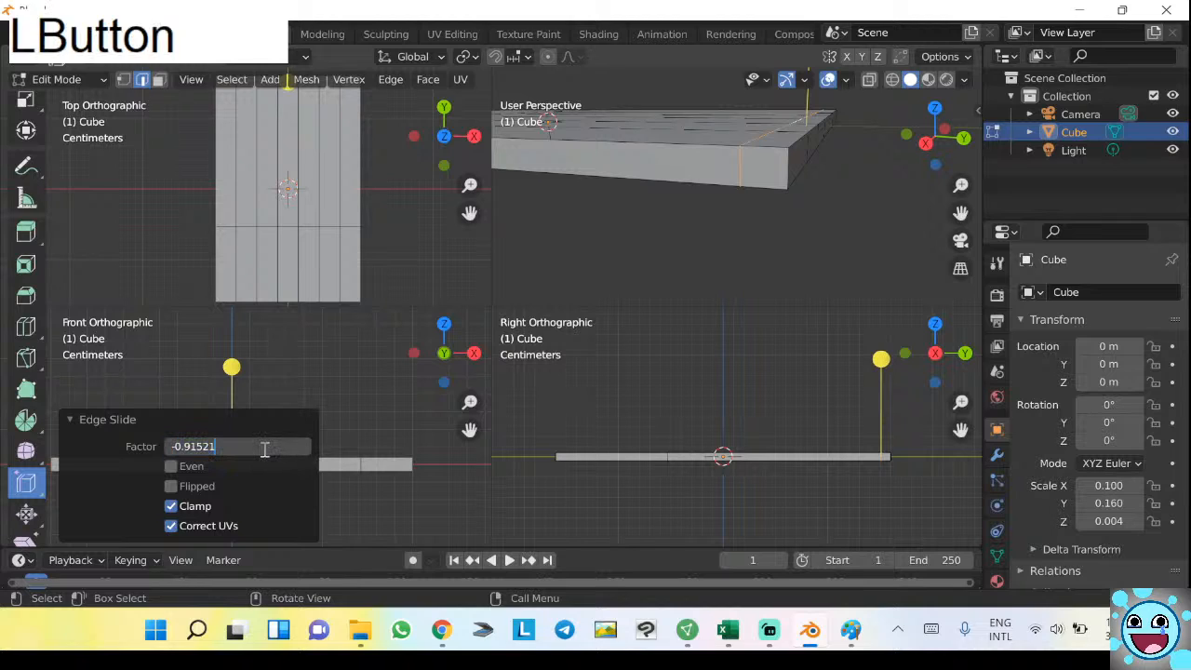
pyautogui.press('BackSpace')
pyautogui.press('BackSpace')
pyautogui.write('6')
pyautogui.press('KP_Enter')
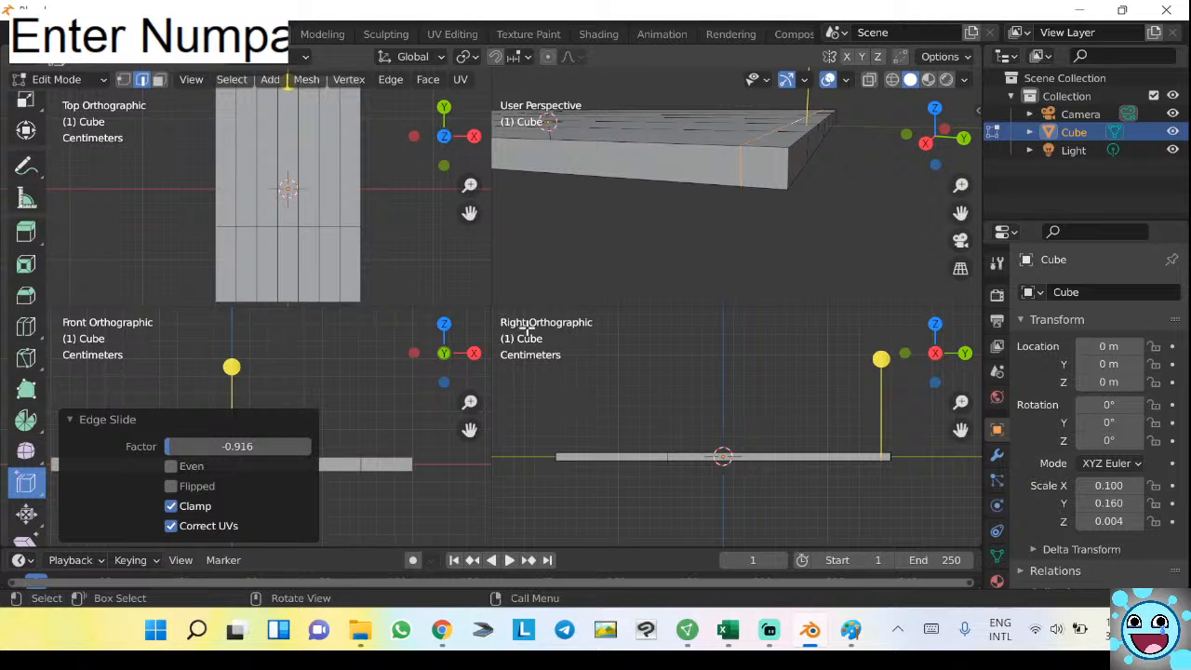
# Examine the slid loop's distance from the plate's +Y end, plus the proportional falloff and snap target options.
pyautogui.moveTo(878, 154); pyautogui.dragTo(832, 196, button='middle')
pyautogui.scroll(5, 859, 441)
pyautogui.keyDown('shift'); pyautogui.moveTo(839, 435); pyautogui.dragTo(736, 430, button='middle'); pyautogui.keyUp('shift')
pyautogui.scroll(3, 736, 431)
pyautogui.keyDown('shift'); pyautogui.moveTo(875, 396); pyautogui.dragTo(792, 432, button='middle'); pyautogui.keyUp('shift')
pyautogui.scroll(2, 832, 391)
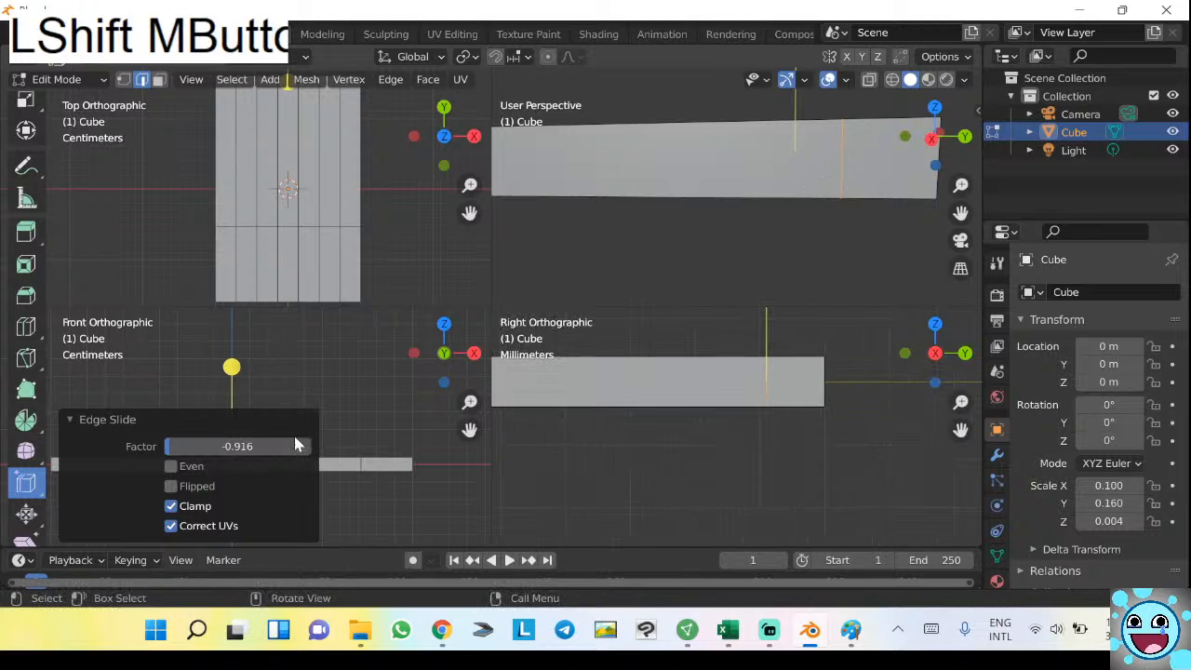
pyautogui.click(578, 56)
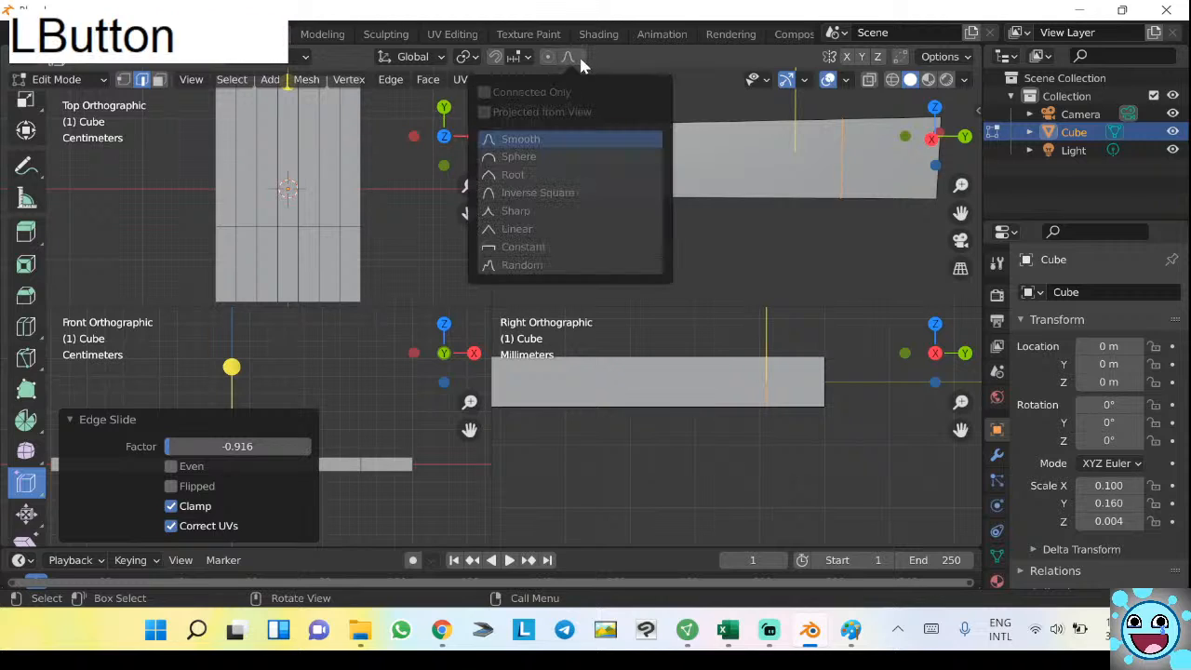
pyautogui.click(579, 54)
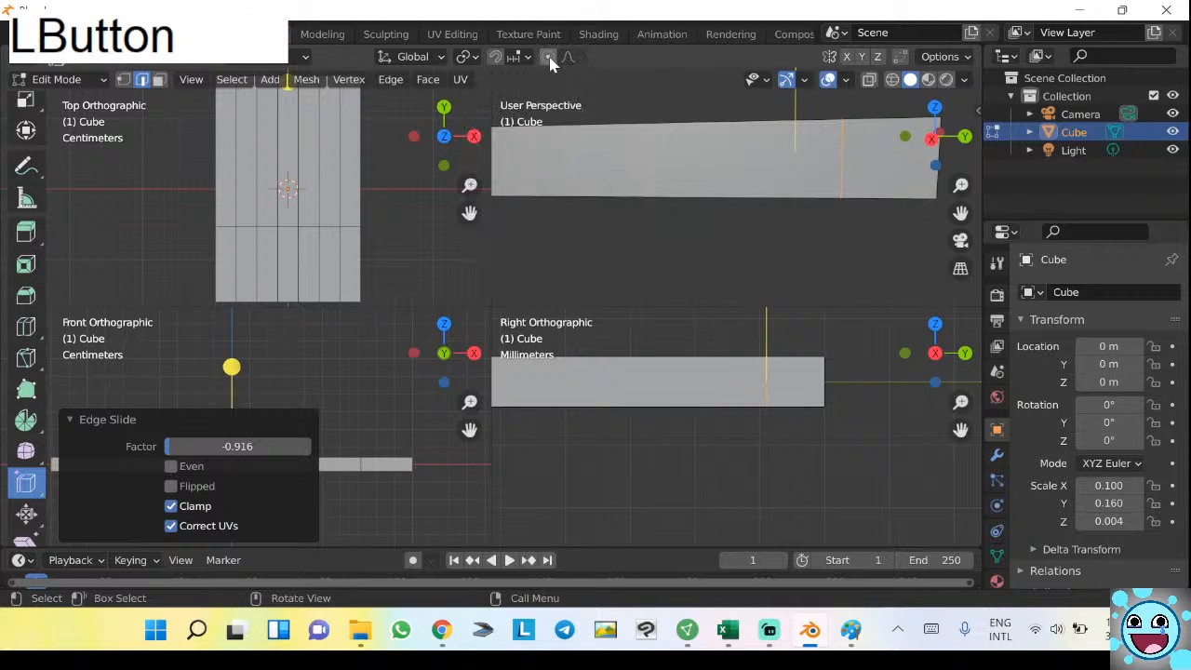
pyautogui.click(514, 57)
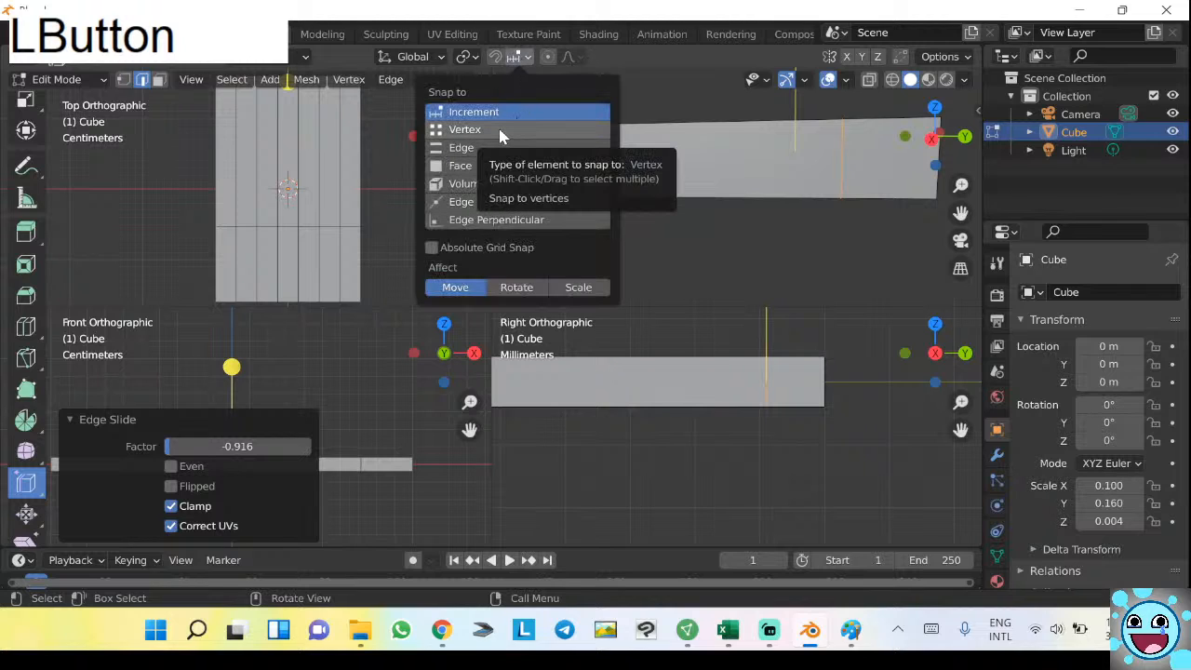
pyautogui.click(518, 60)
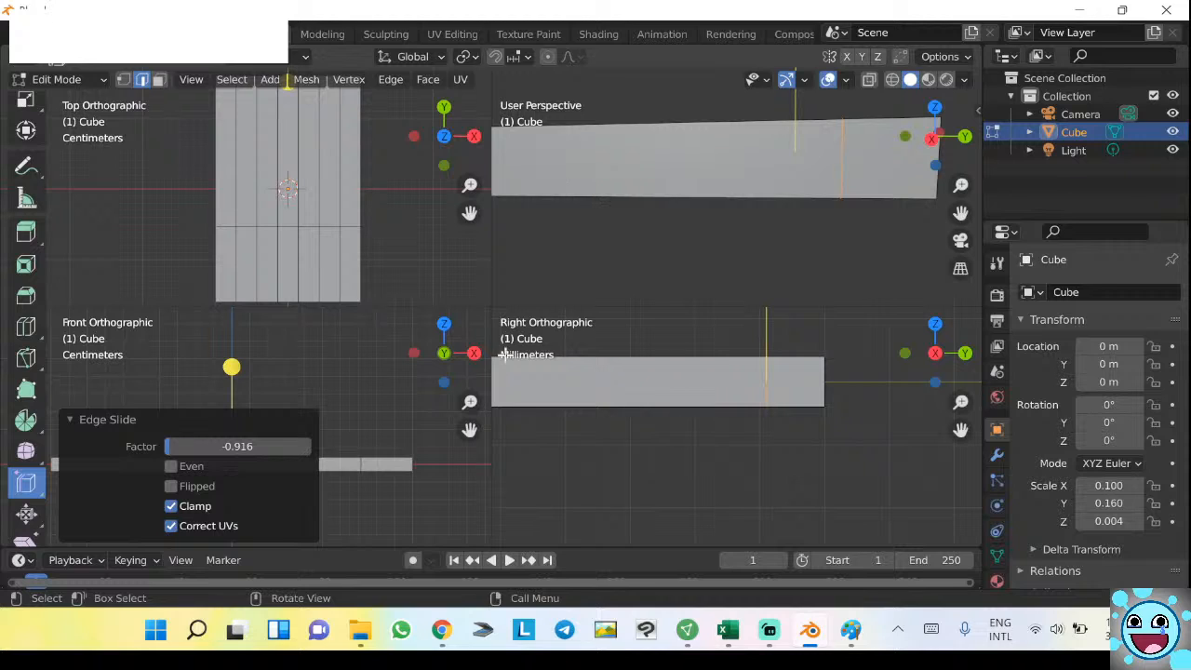
# Enable snapping for transforms with Increment as the snap target.
pyautogui.scroll(1, 762, 362)
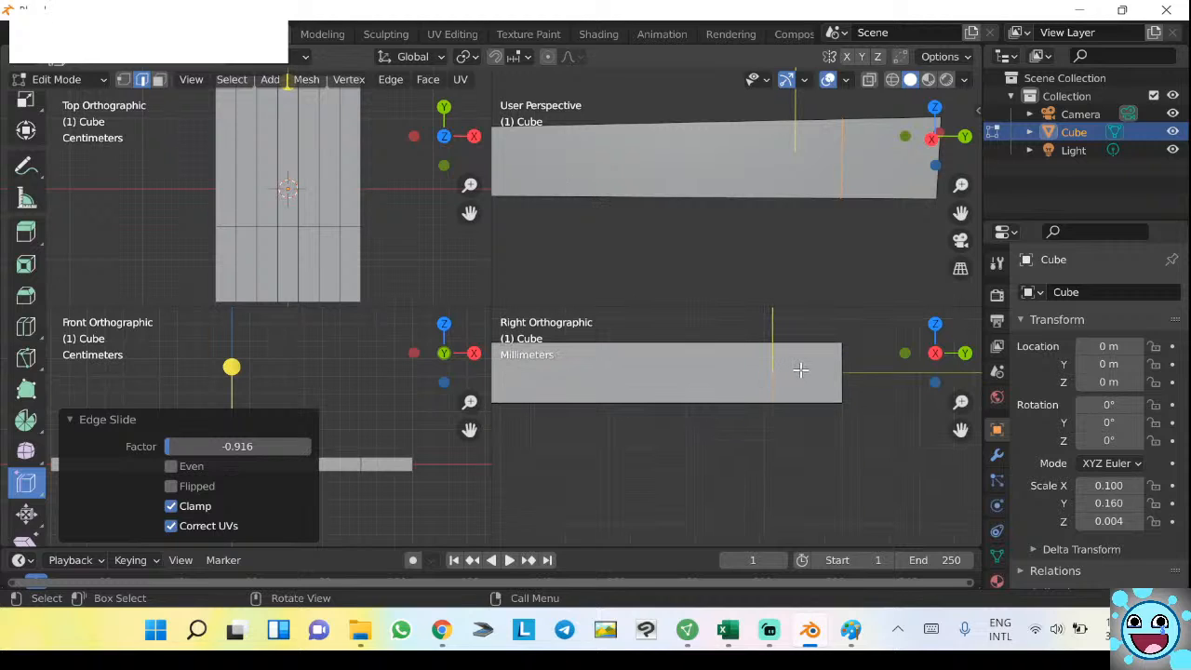
pyautogui.keyDown('shift'); pyautogui.moveTo(799, 363); pyautogui.dragTo(744, 382, button='middle'); pyautogui.keyUp('shift')
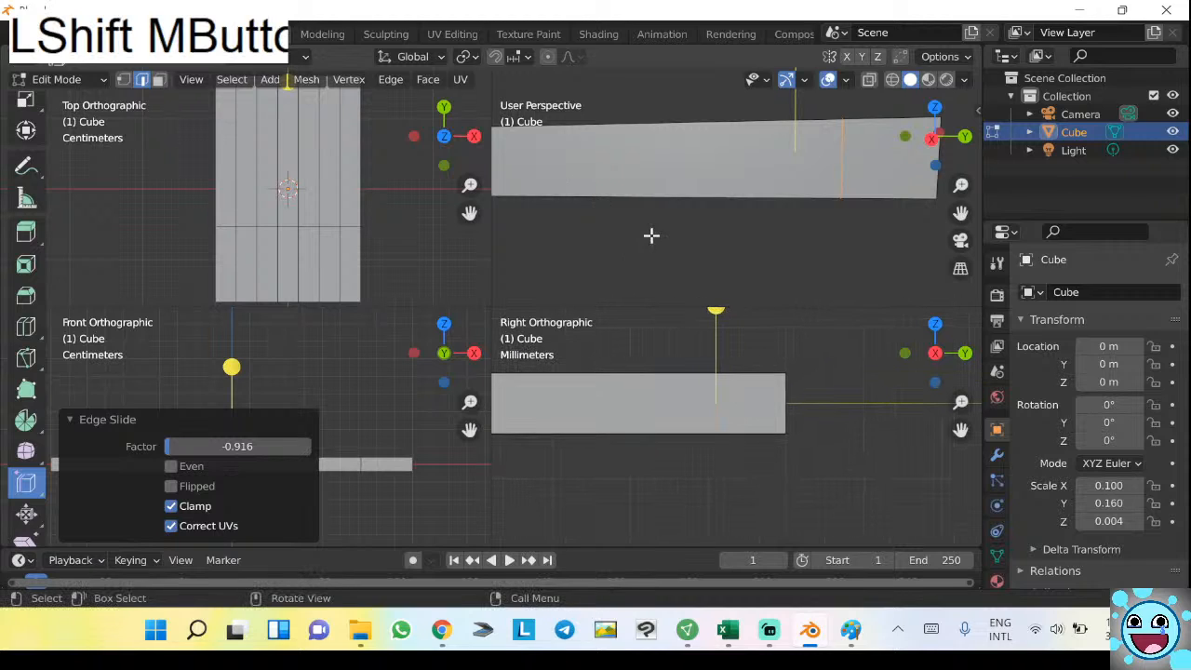
pyautogui.scroll(2, 757, 413)
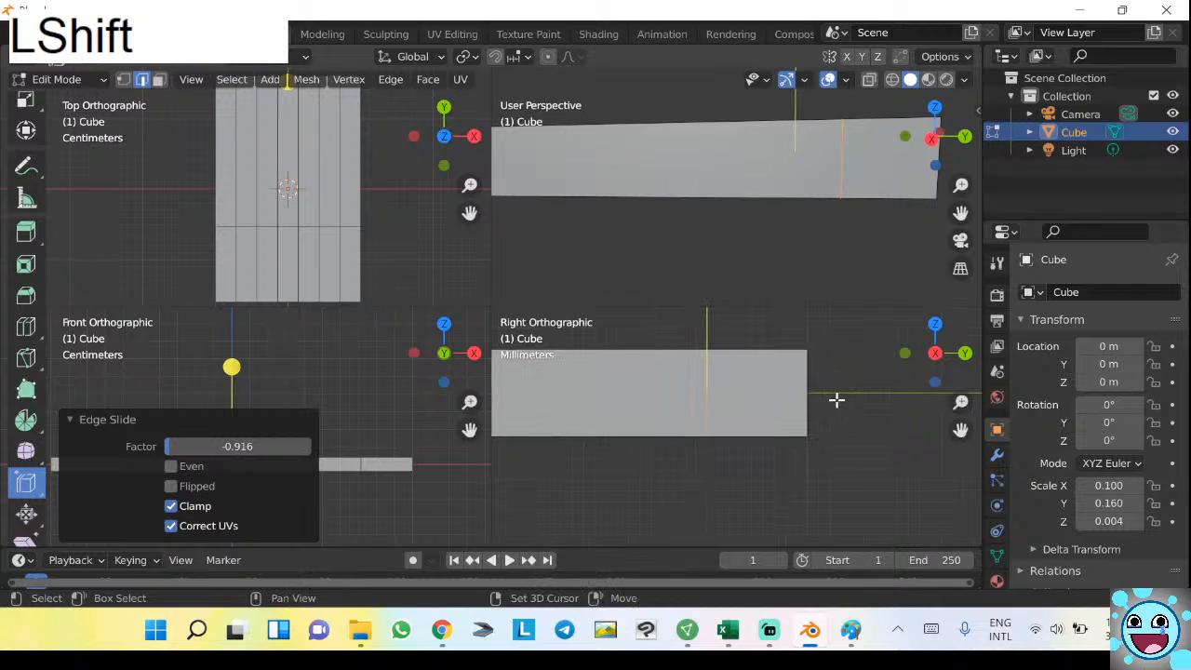
pyautogui.scroll(2, 825, 394)
pyautogui.keyDown('shift'); pyautogui.moveTo(824, 395); pyautogui.dragTo(796, 418, button='middle'); pyautogui.keyUp('shift')
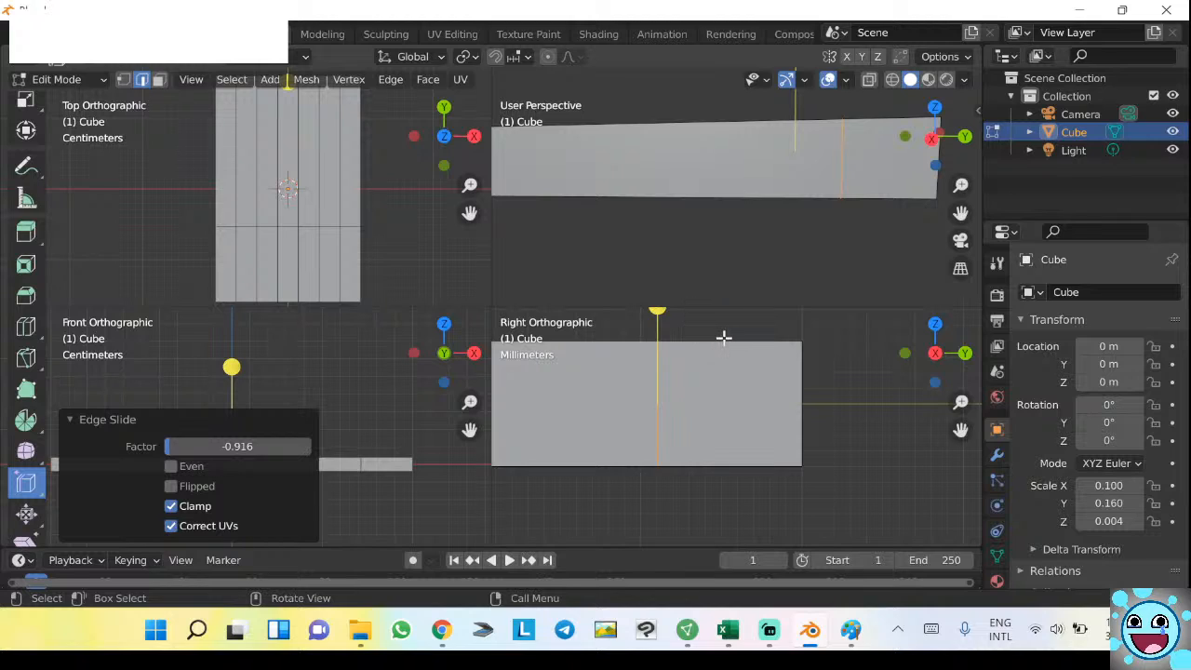
pyautogui.click(521, 56)
pyautogui.click(496, 56)
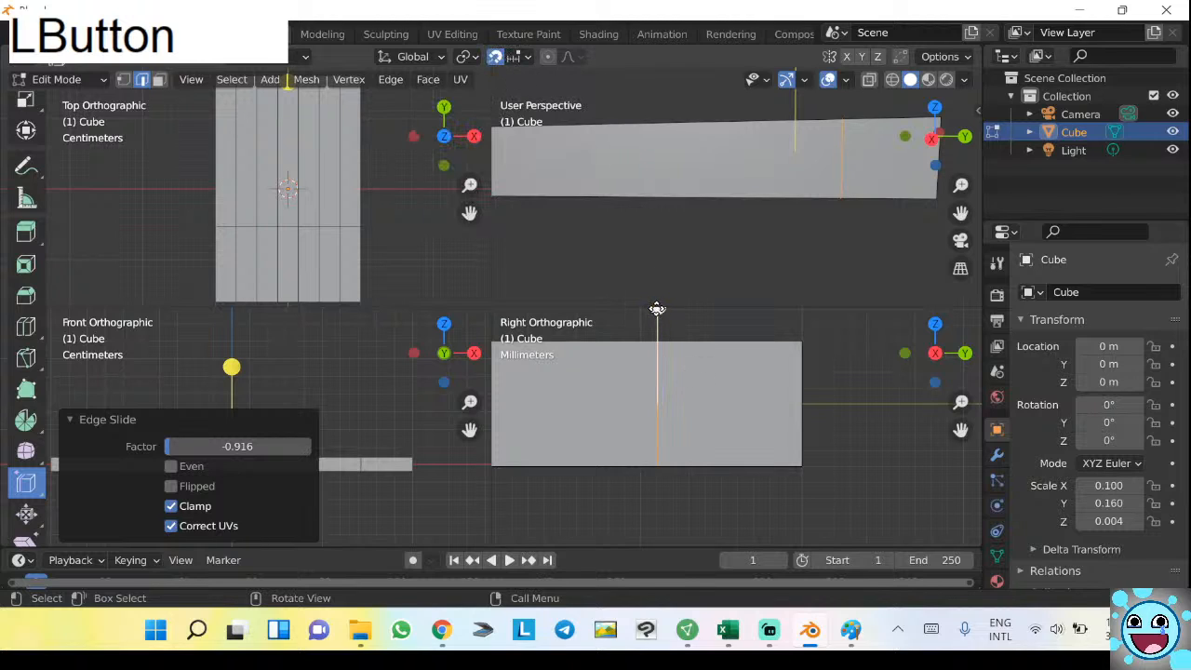
# Try sliding the +Y crosswise loop with increment snapping enabled, and undo the slide.
pyautogui.moveTo(657, 309); pyautogui.dragTo(665, 309)
pyautogui.click(738, 314)
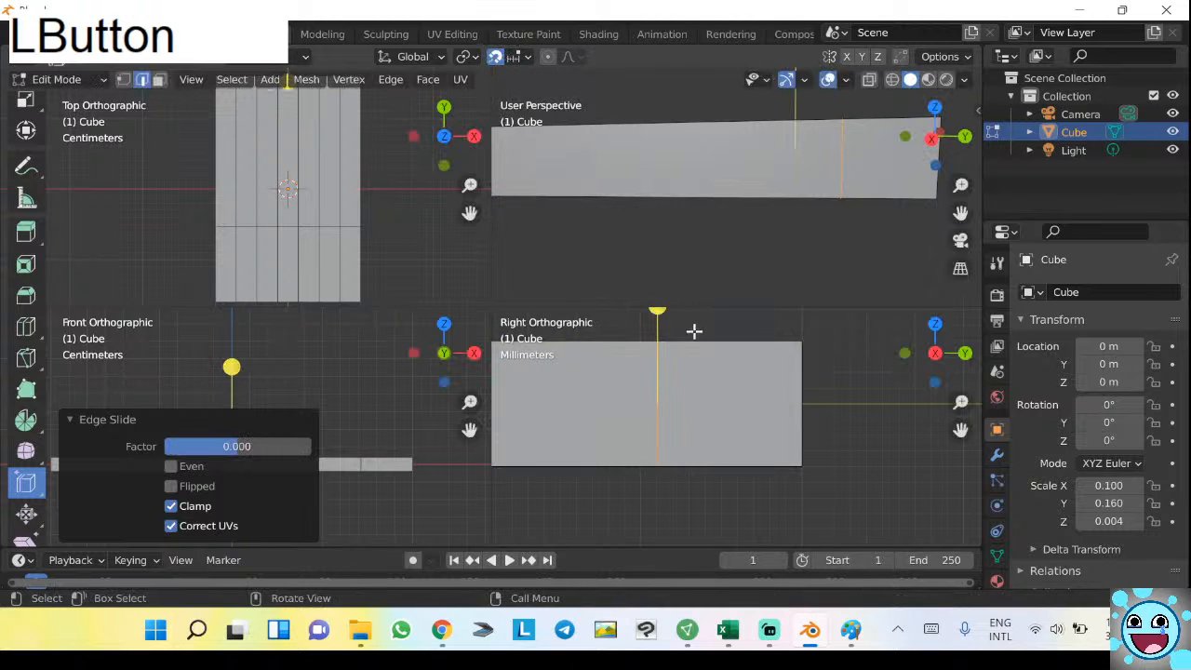
pyautogui.moveTo(800, 186); pyautogui.dragTo(794, 213, button='middle')
pyautogui.keyDown('shift'); pyautogui.moveTo(800, 76); pyautogui.dragTo(747, 176, button='middle'); pyautogui.keyUp('shift')
pyautogui.click(714, 104)
pyautogui.moveTo(714, 104); pyautogui.dragTo(761, 113)
pyautogui.hotkey('ctrl', 'z')
# Try sliding the +Y crosswise loop with Absolute Grid Snap enabled, undo the slide and disable that option again.
pyautogui.click(527, 56)
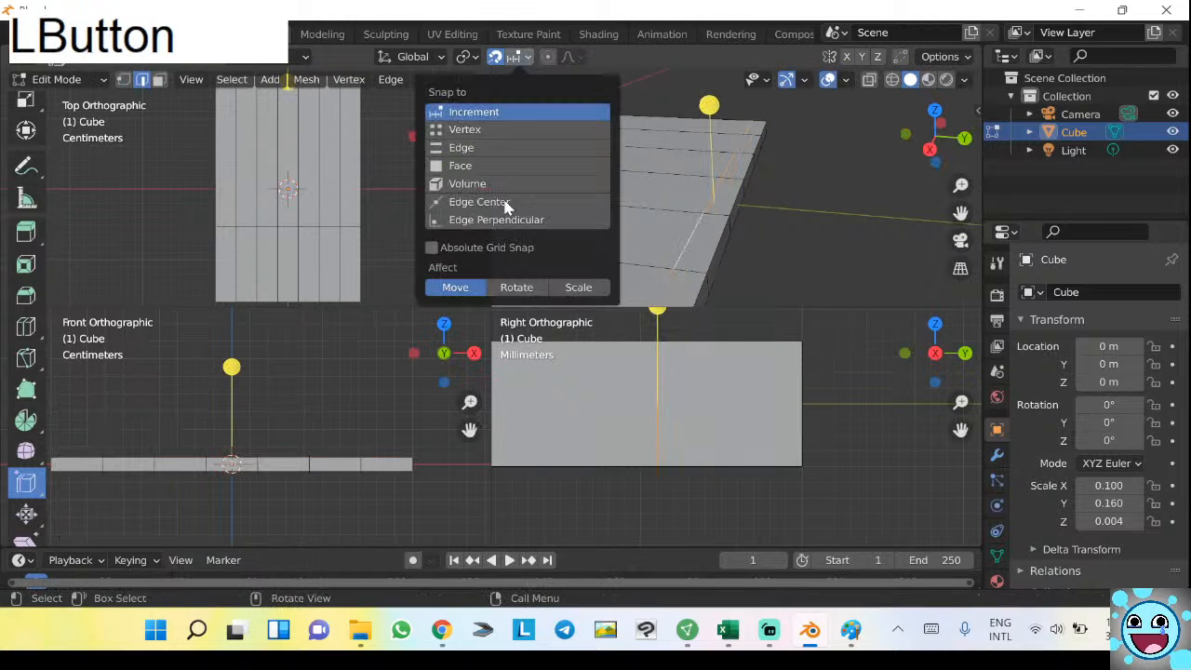
pyautogui.click(494, 248)
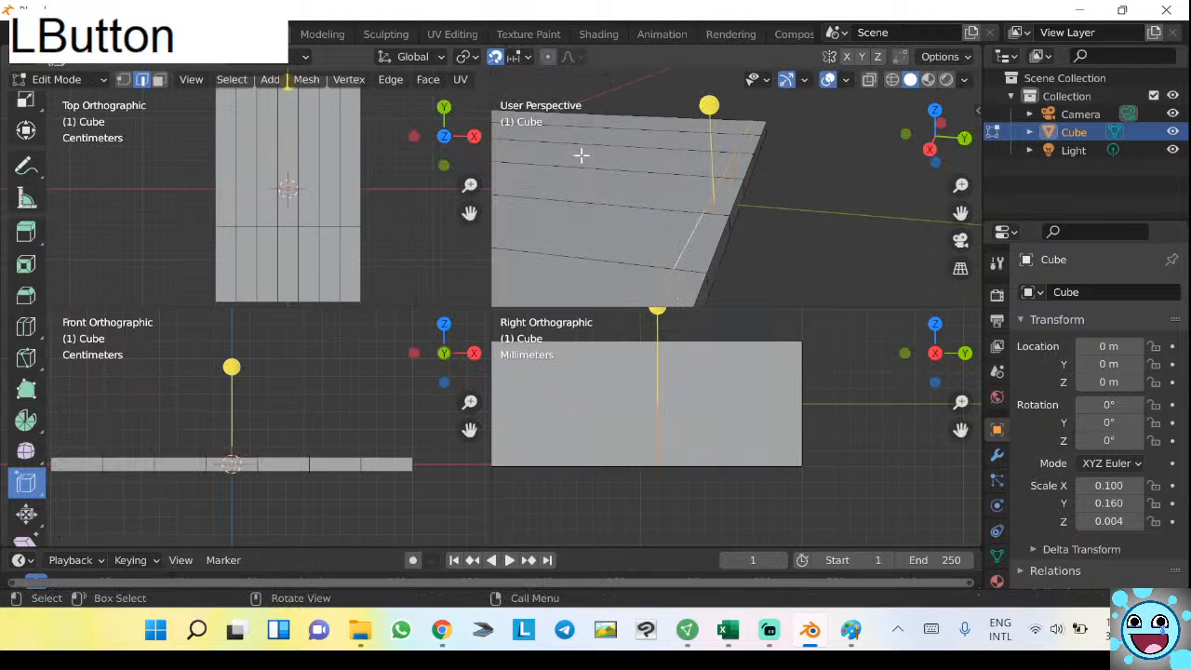
pyautogui.click(521, 60)
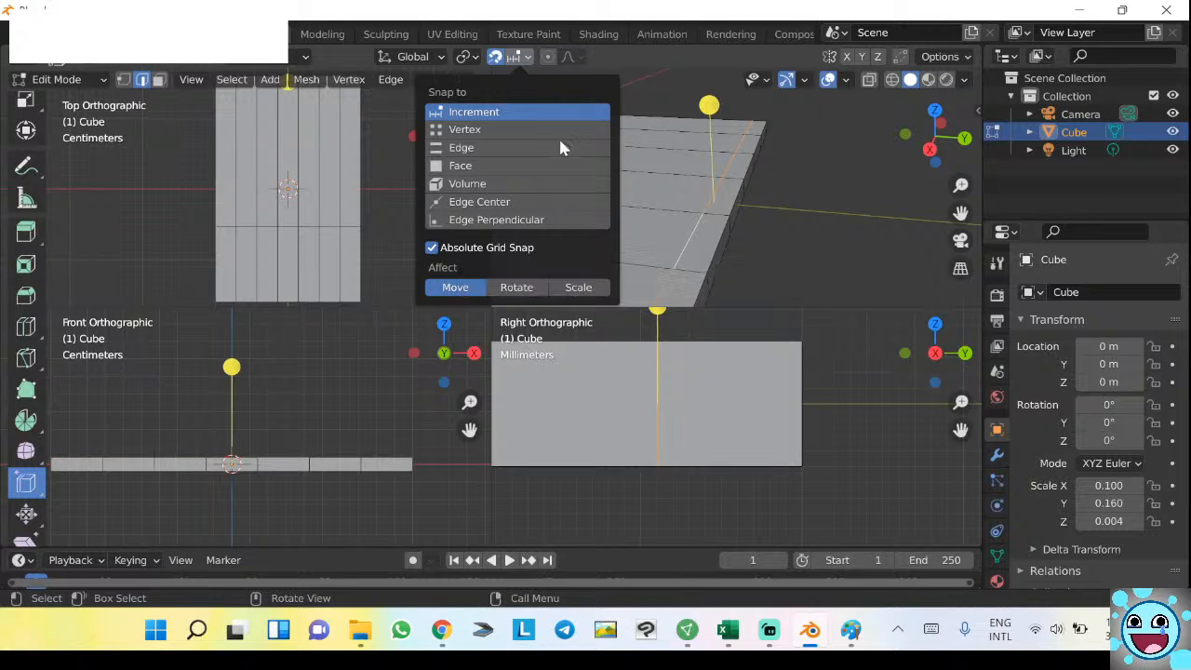
pyautogui.click(523, 56)
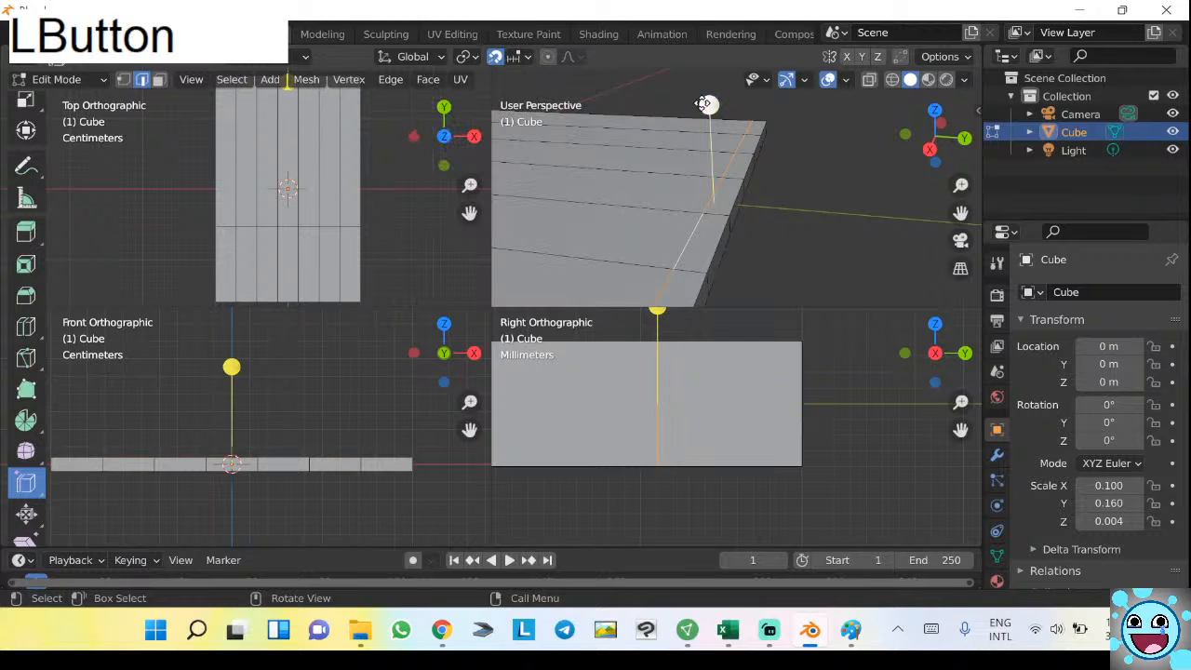
pyautogui.moveTo(707, 106); pyautogui.dragTo(732, 111)
pyautogui.hotkey('ctrl', 'z')
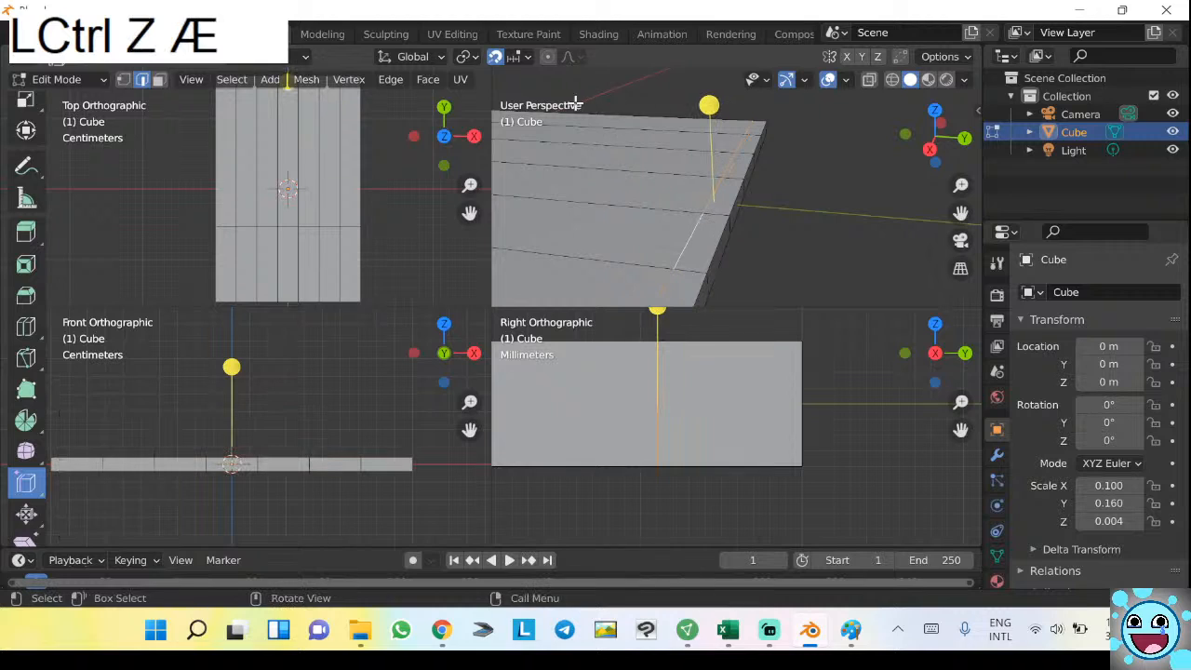
pyautogui.click(523, 56)
pyautogui.click(487, 249)
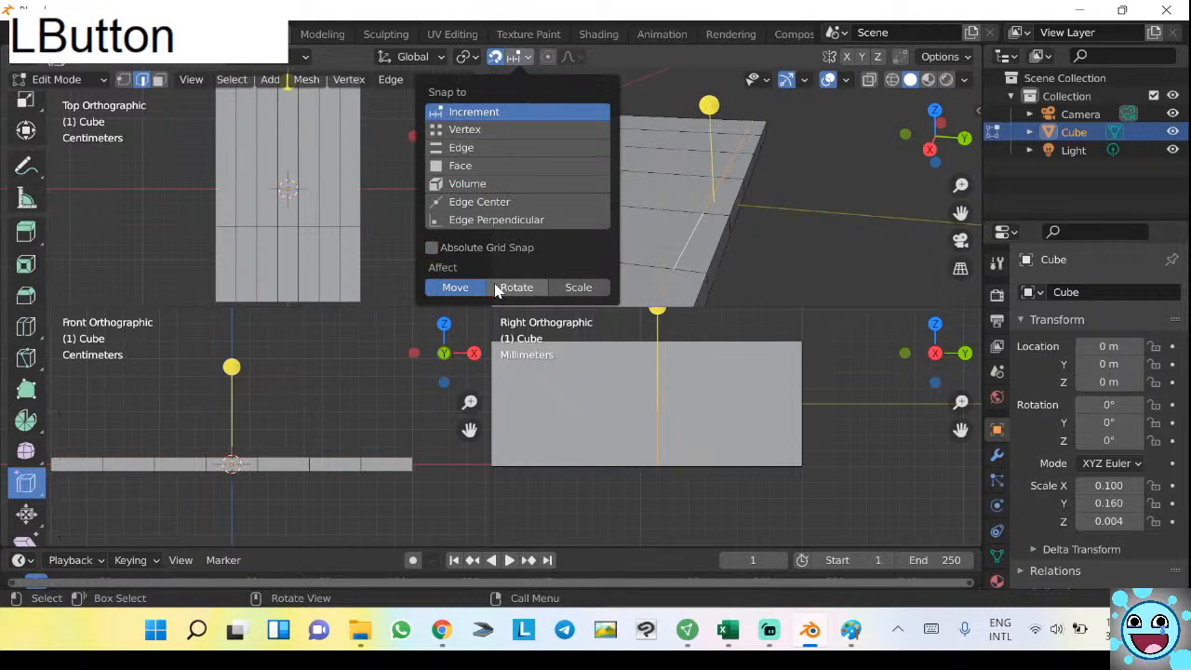
pyautogui.rightClick(458, 117)
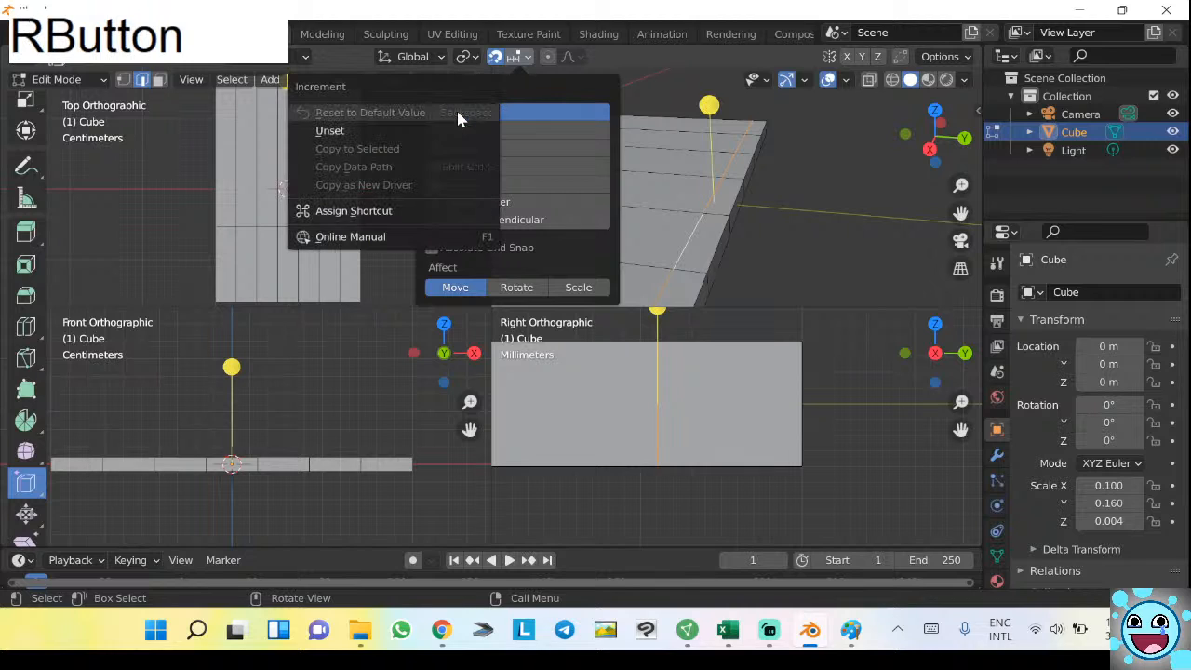
pyautogui.press('Escape')
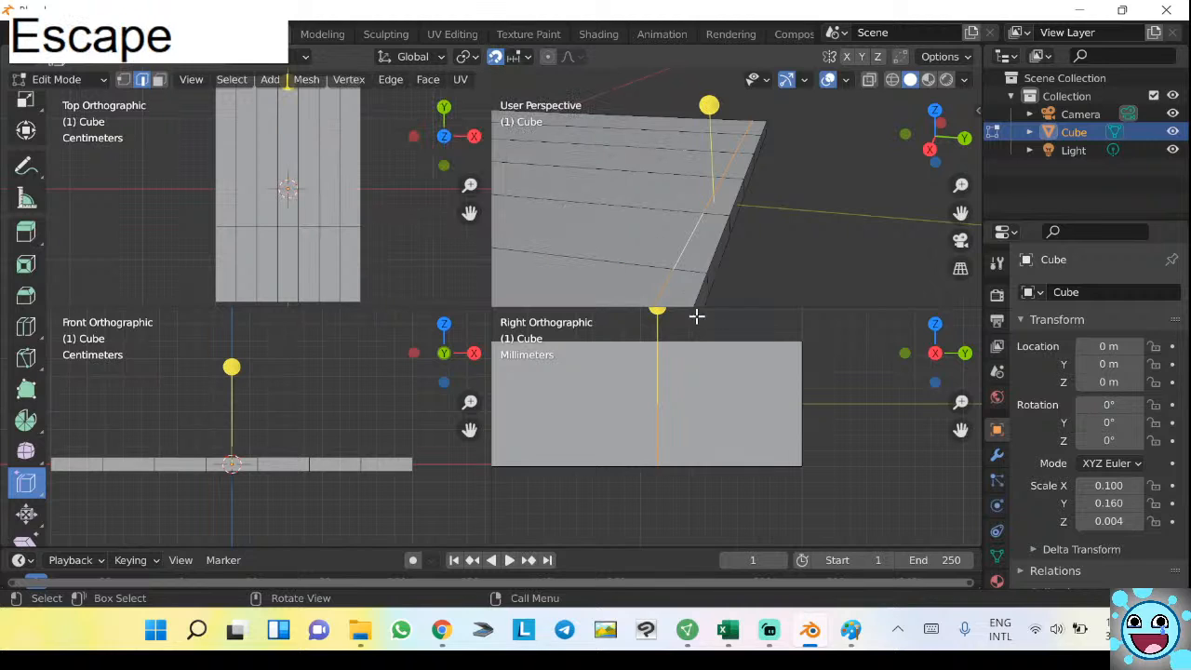
# Slide the +Y crosswise loop closer to the plate's +Y end by a factor of -0.100.
pyautogui.click(709, 106)
pyautogui.moveTo(709, 106); pyautogui.dragTo(728, 105)
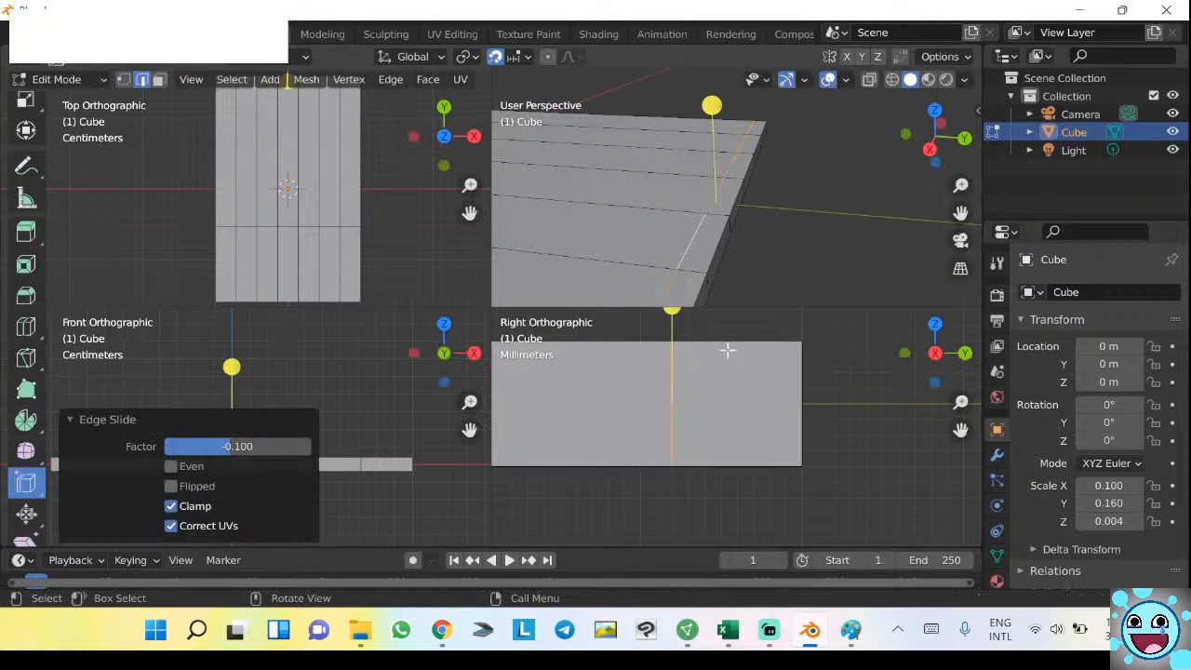
pyautogui.scroll(-4, 688, 367)
pyautogui.scroll(-3, 688, 368)
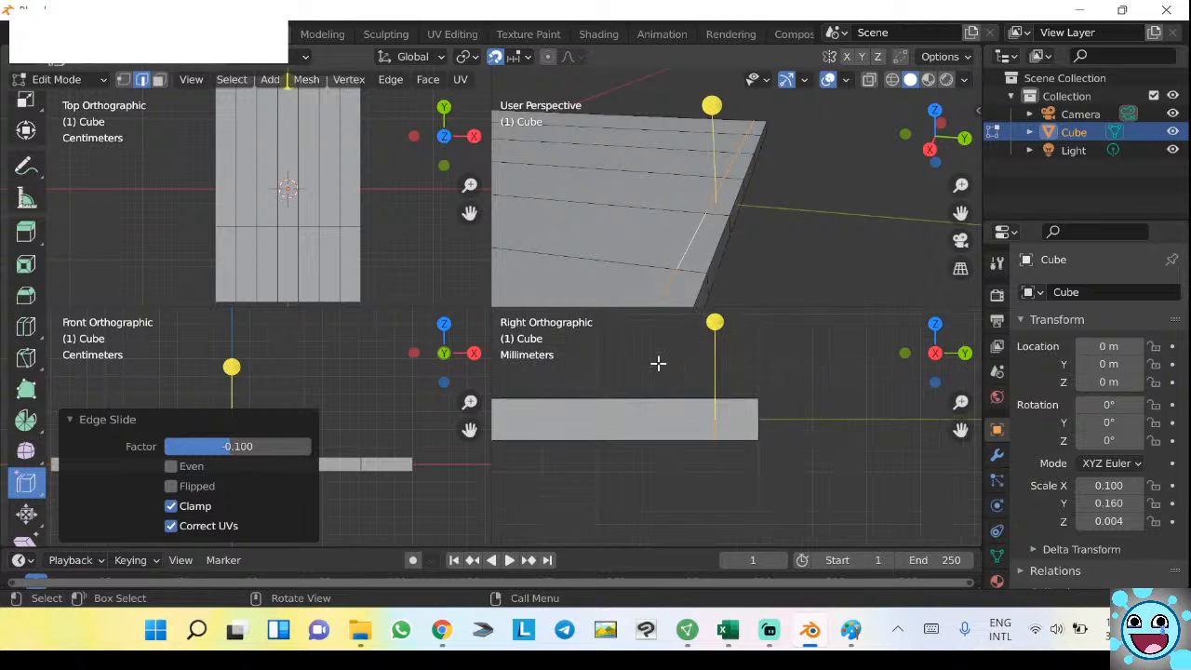
# Select the complete edge loop of the crosswise cut on the -Y half of the plate.
pyautogui.keyDown('shift'); pyautogui.moveTo(661, 370); pyautogui.dragTo(833, 374, button='middle'); pyautogui.keyUp('shift')
pyautogui.keyDown('shift'); pyautogui.moveTo(746, 373); pyautogui.dragTo(875, 368, button='middle'); pyautogui.keyUp('shift')
pyautogui.moveTo(737, 373)
pyautogui.keyDown('shift'); pyautogui.mouseDown(button='middle')
pyautogui.moveTo(835, 381)
pyautogui.moveTo(785, 388)
pyautogui.mouseUp(button='middle'); pyautogui.keyUp('shift')
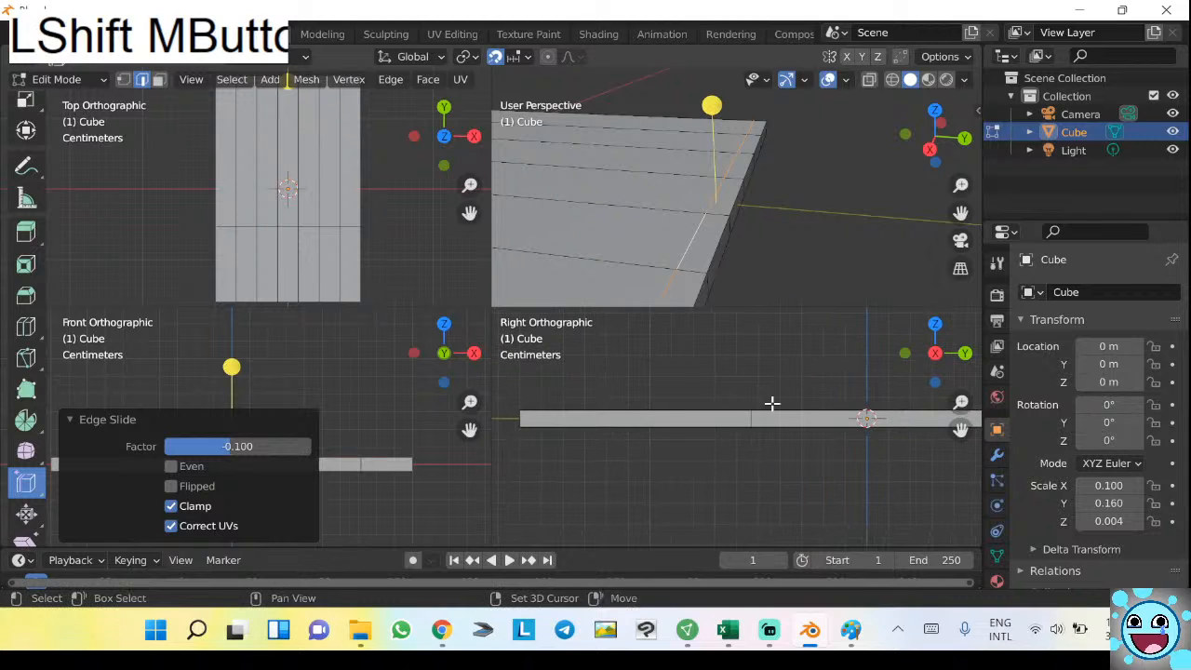
pyautogui.click(751, 420)
pyautogui.scroll(-5, 612, 211)
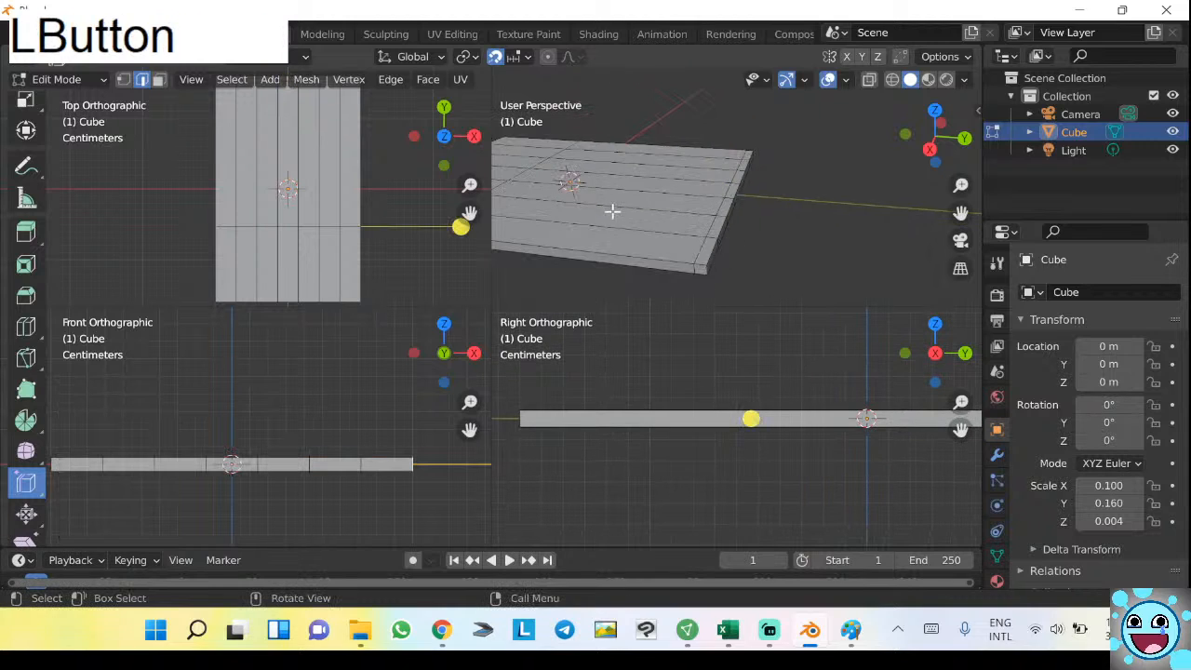
pyautogui.keyDown('shift'); pyautogui.moveTo(653, 214); pyautogui.dragTo(718, 232, button='middle'); pyautogui.keyUp('shift')
pyautogui.scroll(1, 832, 397)
pyautogui.moveTo(796, 378)
pyautogui.keyDown('shift'); pyautogui.mouseDown(button='middle')
pyautogui.moveTo(750, 394)
pyautogui.moveTo(803, 368)
pyautogui.mouseUp(button='middle'); pyautogui.keyUp('shift')
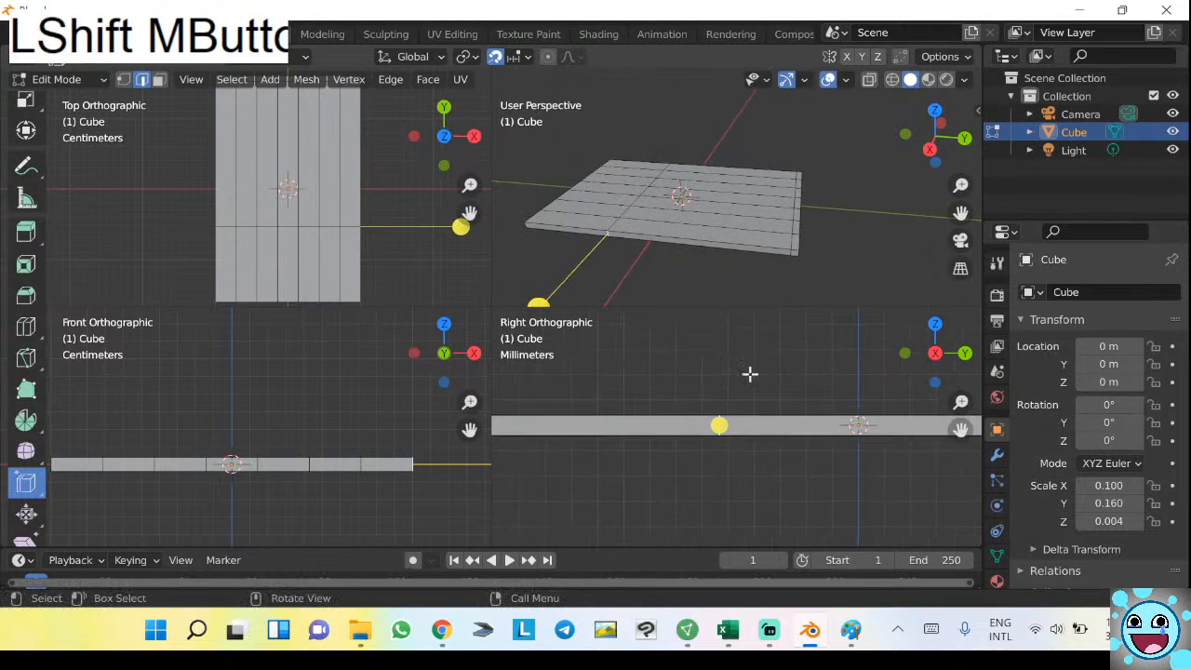
pyautogui.keyDown('alt'); pyautogui.click(614, 225); pyautogui.keyUp('alt')
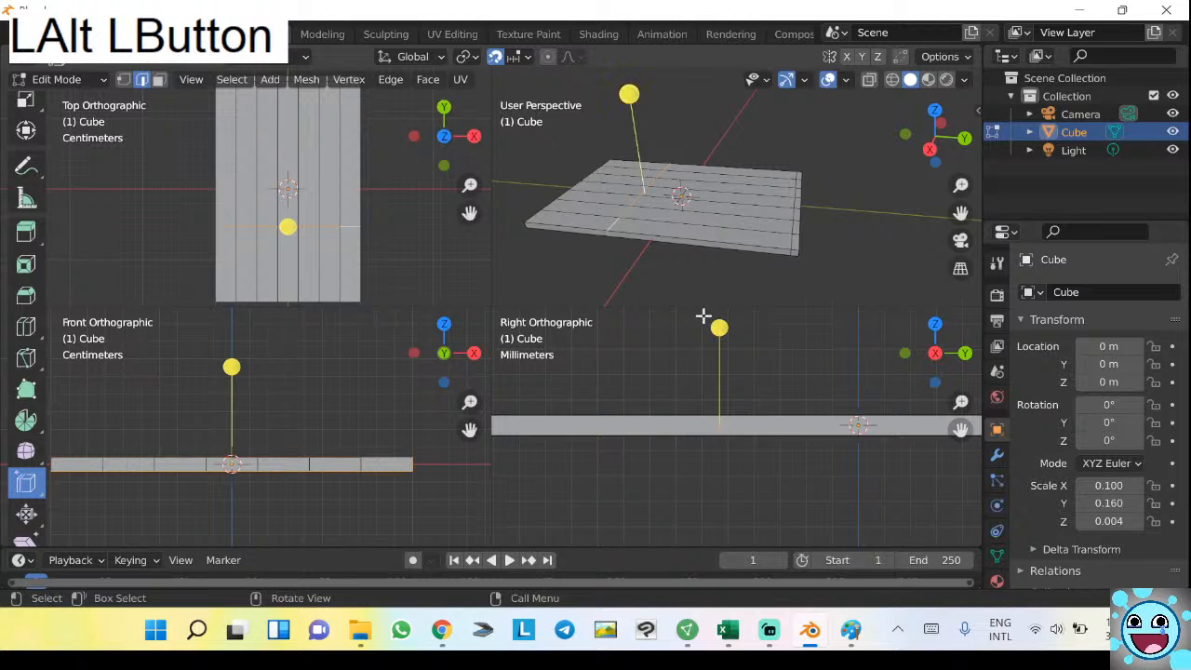
# Edge-slide the selected crosswise loop toward the plate's -Y end with a factor of -0.700.
pyautogui.press('g')
pyautogui.press('g')
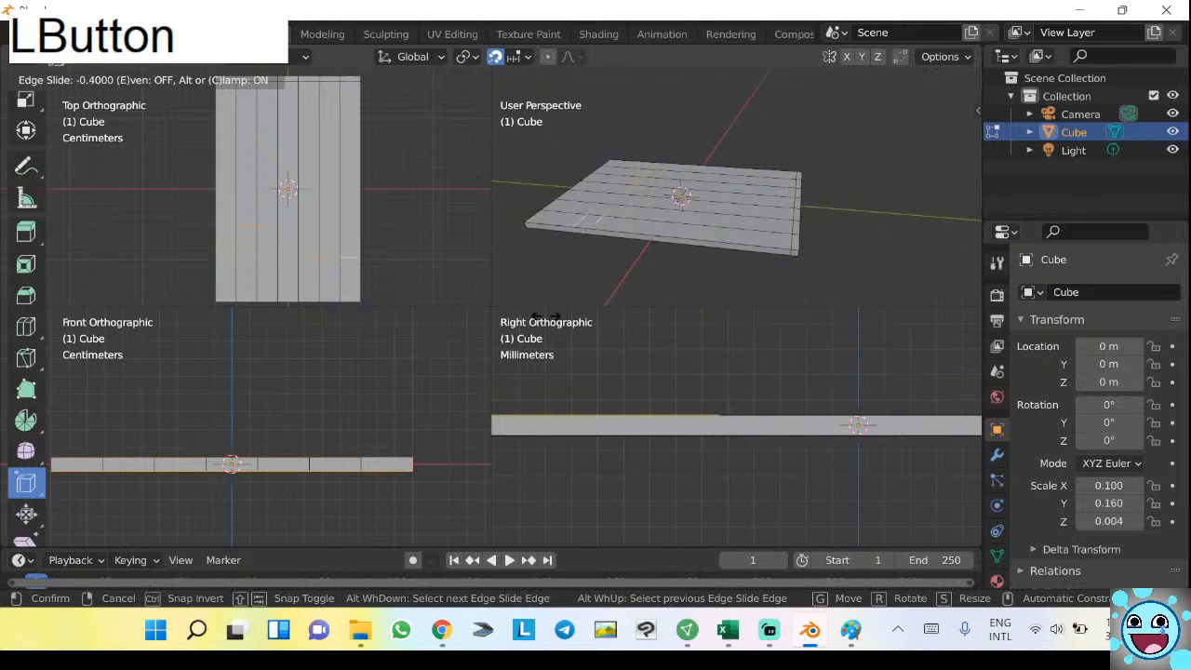
pyautogui.click(890, 499)
# Slide the -Y crosswise loop close to the plate's -Y end in several snapped moves, using a factor of -0.400 for the last one.
pyautogui.keyDown('shift'); pyautogui.moveTo(723, 425); pyautogui.dragTo(784, 425, button='middle'); pyautogui.keyUp('shift')
pyautogui.scroll(6, 722, 390)
pyautogui.keyDown('shift'); pyautogui.moveTo(738, 479); pyautogui.dragTo(906, 404, button='middle'); pyautogui.keyUp('shift')
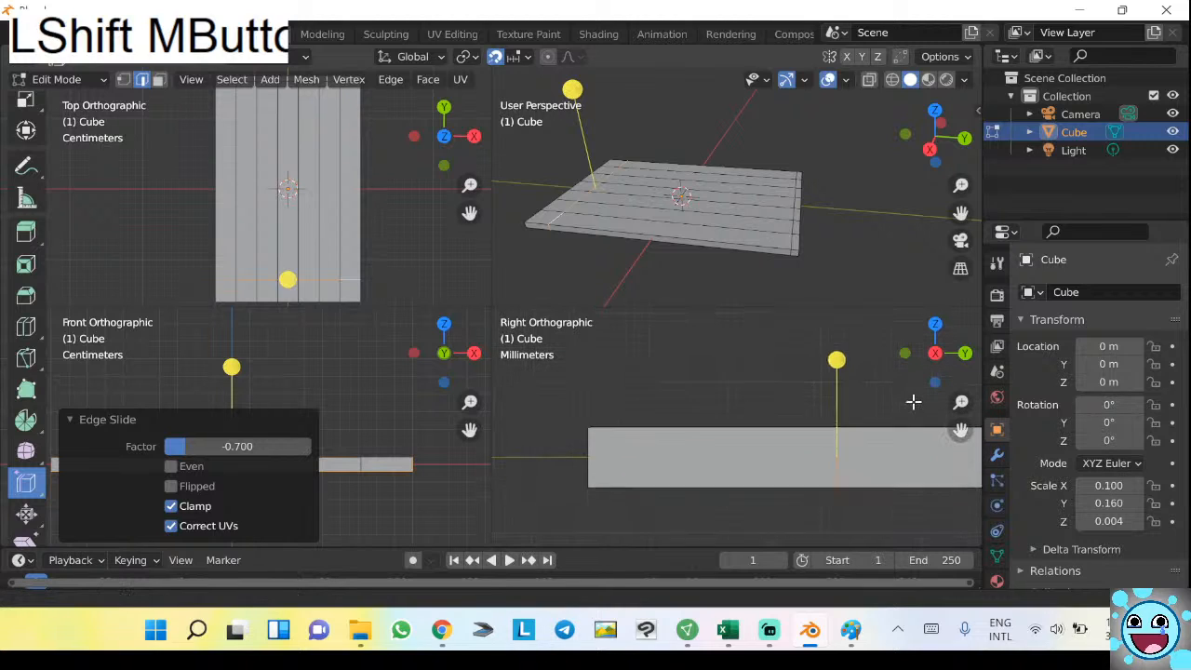
pyautogui.moveTo(859, 351); pyautogui.dragTo(772, 369)
pyautogui.moveTo(838, 348); pyautogui.dragTo(648, 340)
pyautogui.moveTo(790, 351); pyautogui.dragTo(614, 346)
pyautogui.moveTo(723, 354); pyautogui.dragTo(603, 353)
pyautogui.moveTo(726, 351); pyautogui.dragTo(610, 348)
pyautogui.moveTo(558, 88); pyautogui.dragTo(519, 93)
# Select the complete lengthwise edge loop nearest the plate's +X side.
pyautogui.scroll(-3, 763, 395)
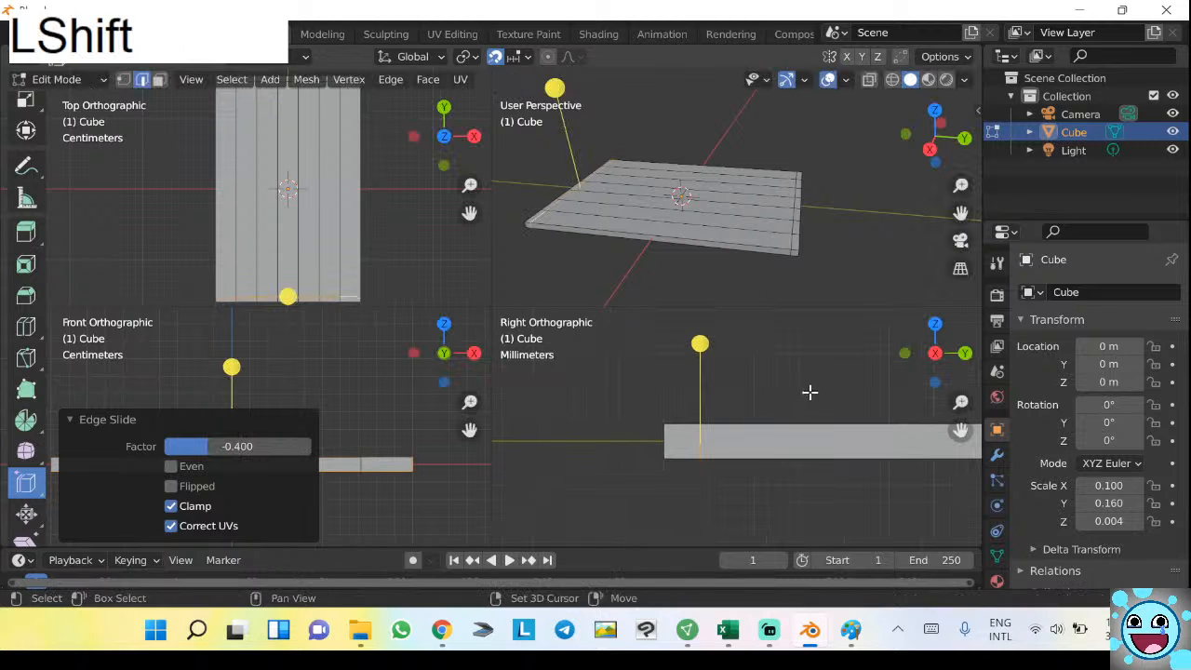
pyautogui.keyDown('shift'); pyautogui.moveTo(809, 393); pyautogui.dragTo(652, 364, button='middle'); pyautogui.keyUp('shift')
pyautogui.scroll(2, 705, 216)
pyautogui.keyDown('shift'); pyautogui.moveTo(782, 183); pyautogui.dragTo(711, 159, button='middle'); pyautogui.keyUp('shift')
pyautogui.press('alt')
pyautogui.keyDown('alt'); pyautogui.click(679, 160); pyautogui.keyUp('alt')
pyautogui.moveTo(711, 240); pyautogui.dragTo(710, 205, button='middle')
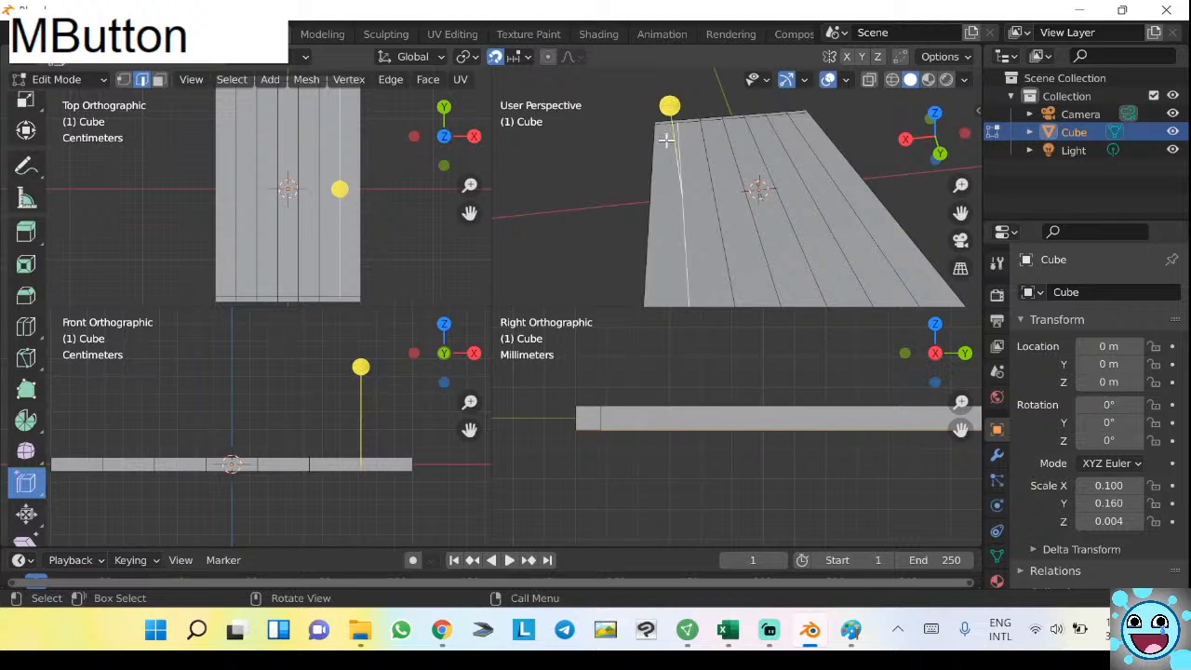
pyautogui.scroll(2, 672, 139)
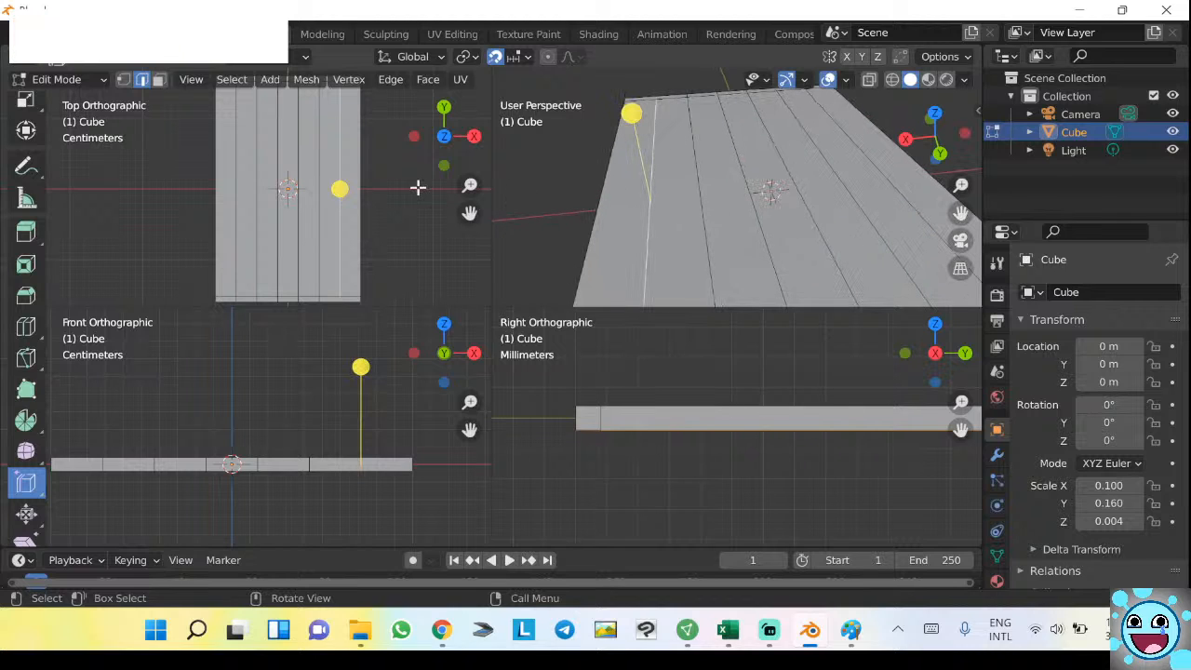
pyautogui.scroll(3, 314, 189)
pyautogui.moveTo(381, 180)
pyautogui.keyDown('shift'); pyautogui.mouseDown(button='middle')
pyautogui.moveTo(277, 196)
pyautogui.moveTo(250, 264)
pyautogui.mouseUp(button='middle'); pyautogui.keyUp('shift')
pyautogui.moveTo(305, 146)
pyautogui.keyDown('shift'); pyautogui.mouseDown(button='middle')
pyautogui.moveTo(266, 233)
pyautogui.moveTo(289, 236)
pyautogui.mouseUp(button='middle'); pyautogui.keyUp('shift')
pyautogui.scroll(2, 363, 164)
pyautogui.keyDown('shift'); pyautogui.moveTo(366, 165); pyautogui.dragTo(298, 195, button='middle'); pyautogui.keyUp('shift')
pyautogui.scroll(4, 279, 189)
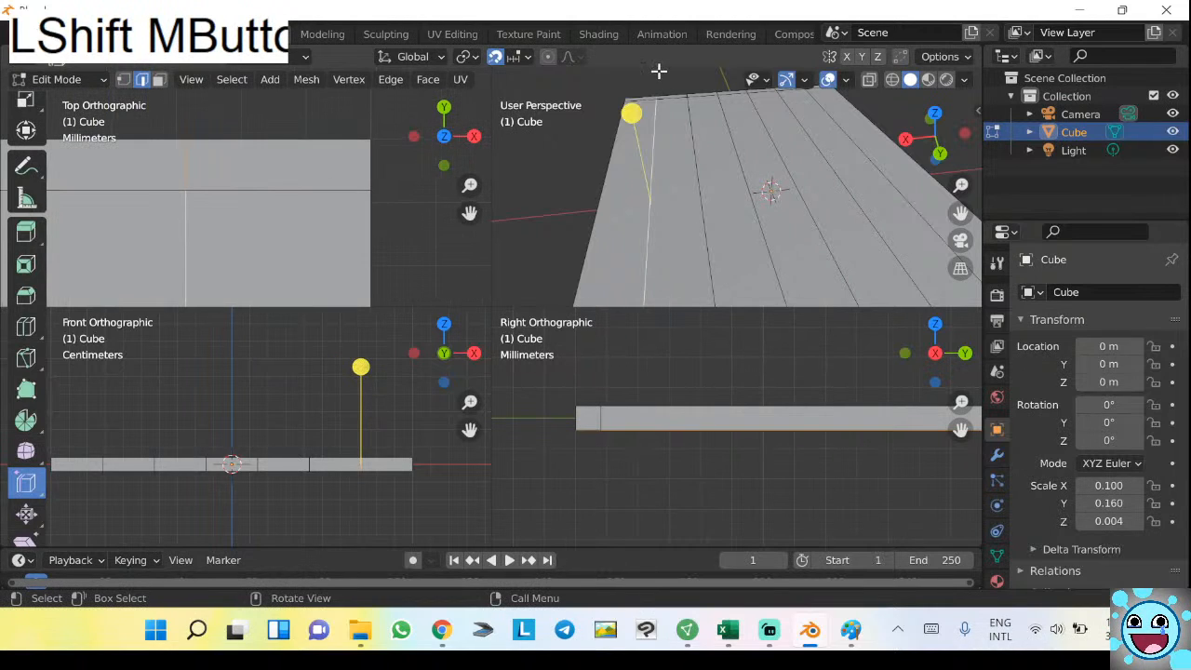
# Edge-slide the +X lengthwise loop close to the plate's +X side in several snapped moves, using a factor of 0.600 for the last one.
pyautogui.moveTo(630, 109); pyautogui.dragTo(605, 119)
pyautogui.keyDown('shift'); pyautogui.moveTo(365, 144); pyautogui.dragTo(328, 200, button='middle'); pyautogui.keyUp('shift')
pyautogui.moveTo(589, 121); pyautogui.dragTo(592, 117)
pyautogui.scroll(4, 598, 110)
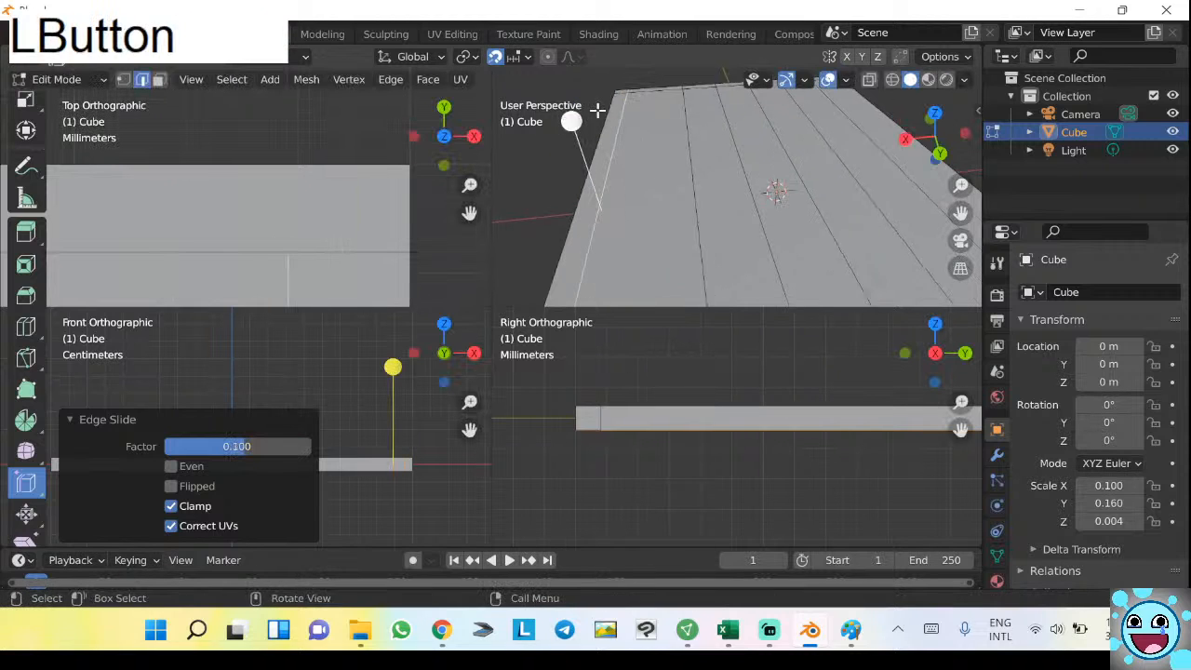
pyautogui.keyDown('shift'); pyautogui.moveTo(623, 133); pyautogui.dragTo(734, 144, button='middle'); pyautogui.keyUp('shift')
pyautogui.keyDown('shift'); pyautogui.moveTo(622, 166); pyautogui.dragTo(704, 162, button='middle'); pyautogui.keyUp('shift')
pyautogui.moveTo(608, 152)
pyautogui.mouseDown()
pyautogui.moveTo(597, 151)
pyautogui.moveTo(629, 152)
pyautogui.moveTo(622, 142)
pyautogui.mouseUp()
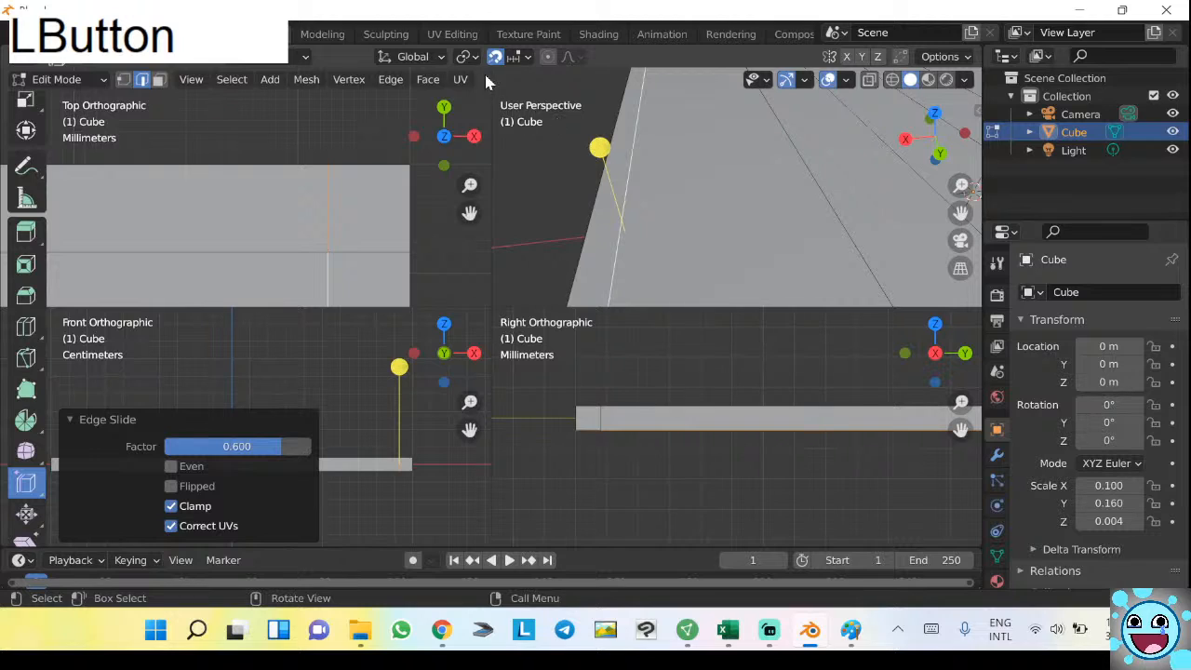
# Turn off snapping and fine-tune the +X lengthwise loop with an edge slide of factor 0.013.
pyautogui.click(519, 57)
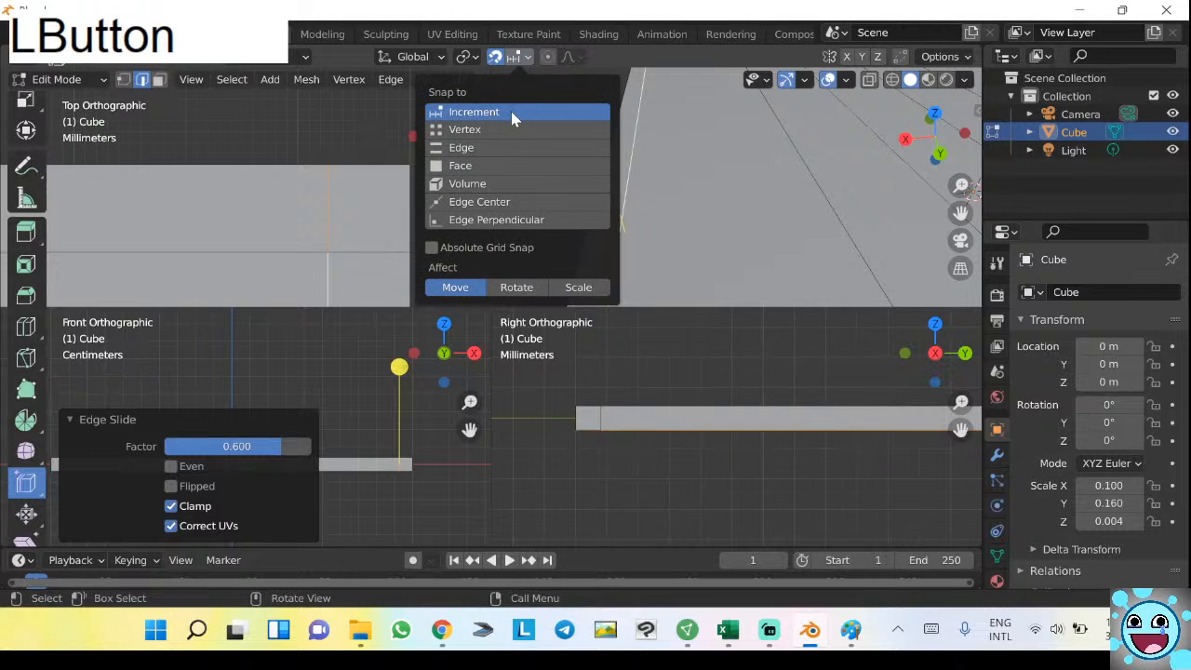
pyautogui.click(499, 59)
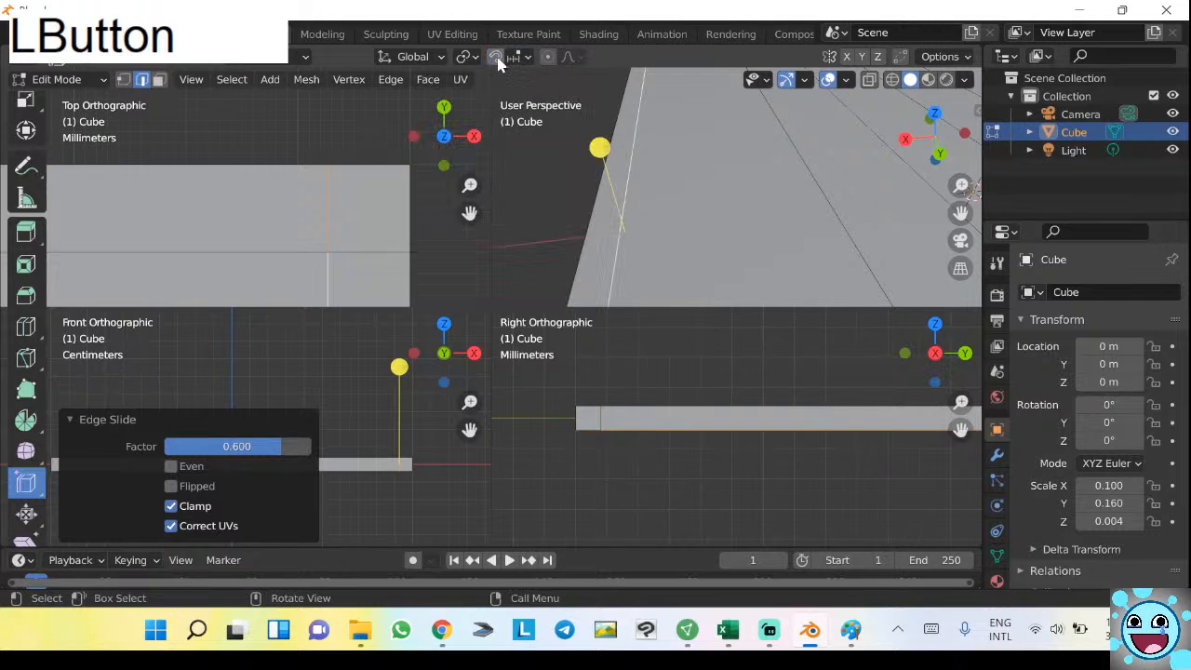
pyautogui.moveTo(599, 147); pyautogui.dragTo(596, 151)
pyautogui.moveTo(634, 163); pyautogui.dragTo(559, 90, button='middle')
pyautogui.click(527, 56)
pyautogui.click(525, 57)
# Select the complete lengthwise edge loop nearest the plate's -X side.
pyautogui.scroll(-4, 745, 181)
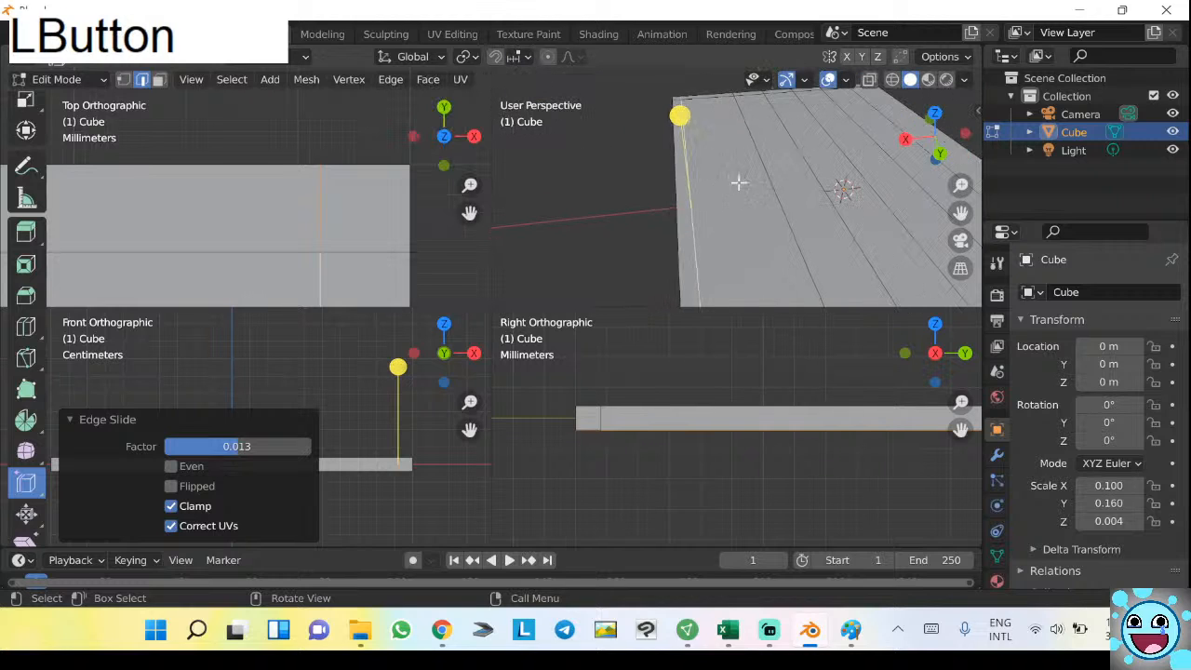
pyautogui.keyDown('shift'); pyautogui.moveTo(752, 173); pyautogui.dragTo(613, 191, button='middle'); pyautogui.keyUp('shift')
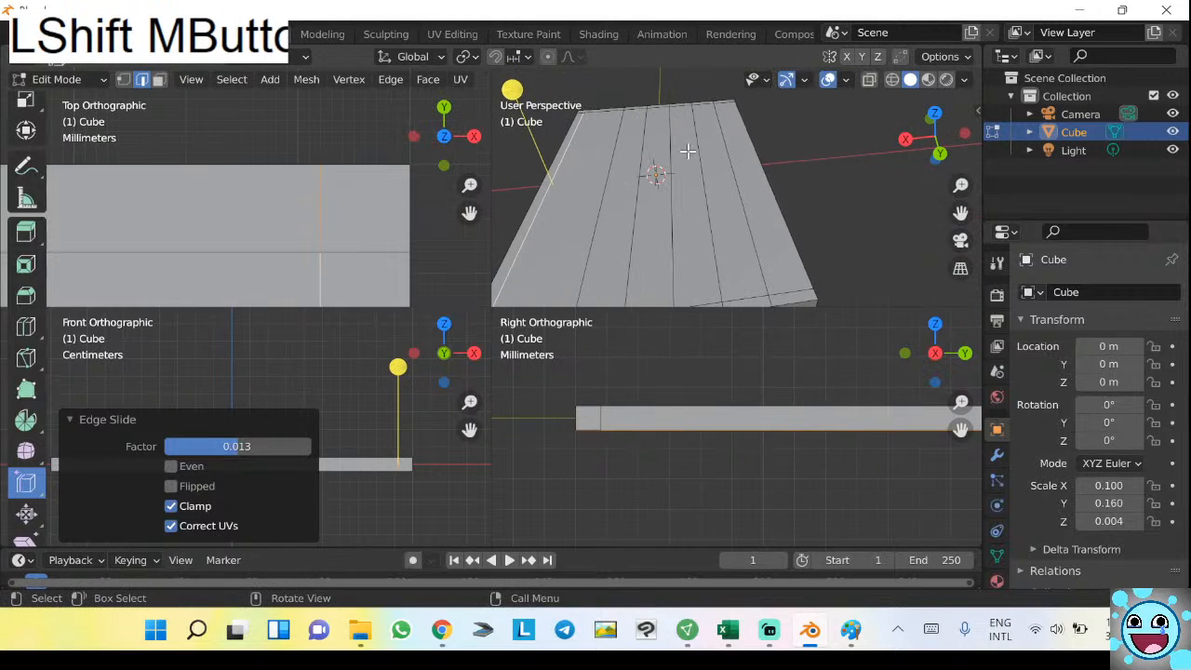
pyautogui.keyDown('alt'); pyautogui.click(725, 133); pyautogui.keyUp('alt')
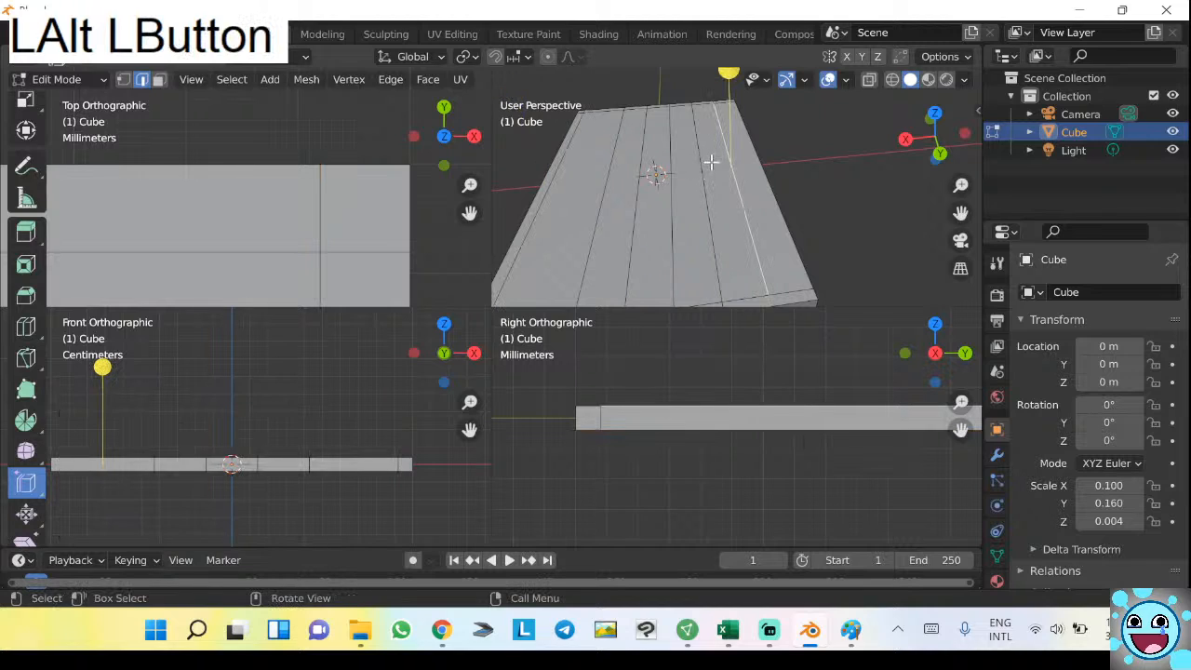
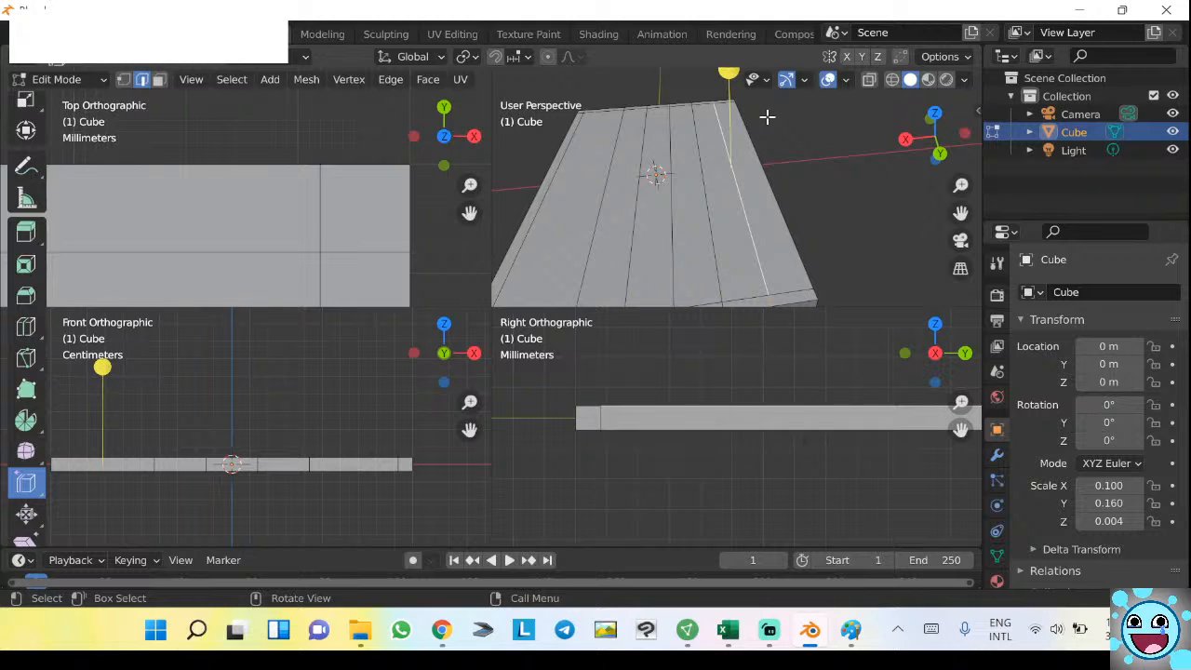
# Edge-slide the selected lengthwise loop close to the plate's -X side in unsnapped moves, using a factor of 0.253 for the last one.
pyautogui.keyDown('shift'); pyautogui.moveTo(205, 229); pyautogui.dragTo(277, 199, button='middle'); pyautogui.keyUp('shift')
pyautogui.scroll(-8, 164, 210)
pyautogui.moveTo(732, 225); pyautogui.dragTo(1185, 221, button='middle')
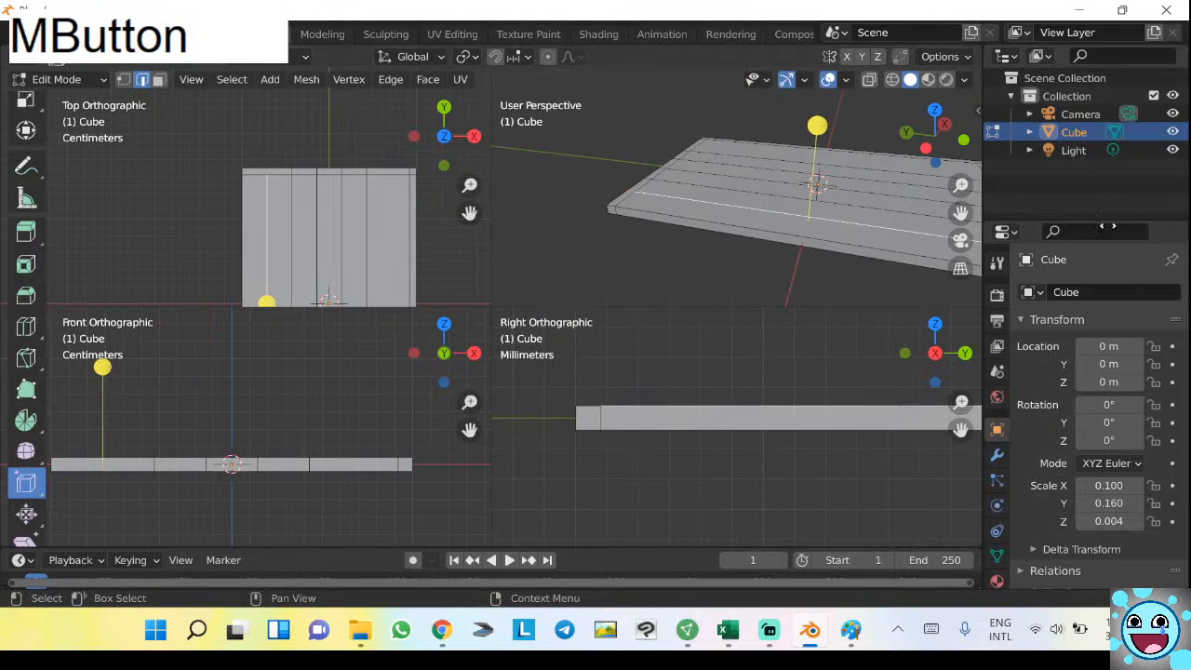
pyautogui.moveTo(878, 210); pyautogui.dragTo(736, 226, button='middle')
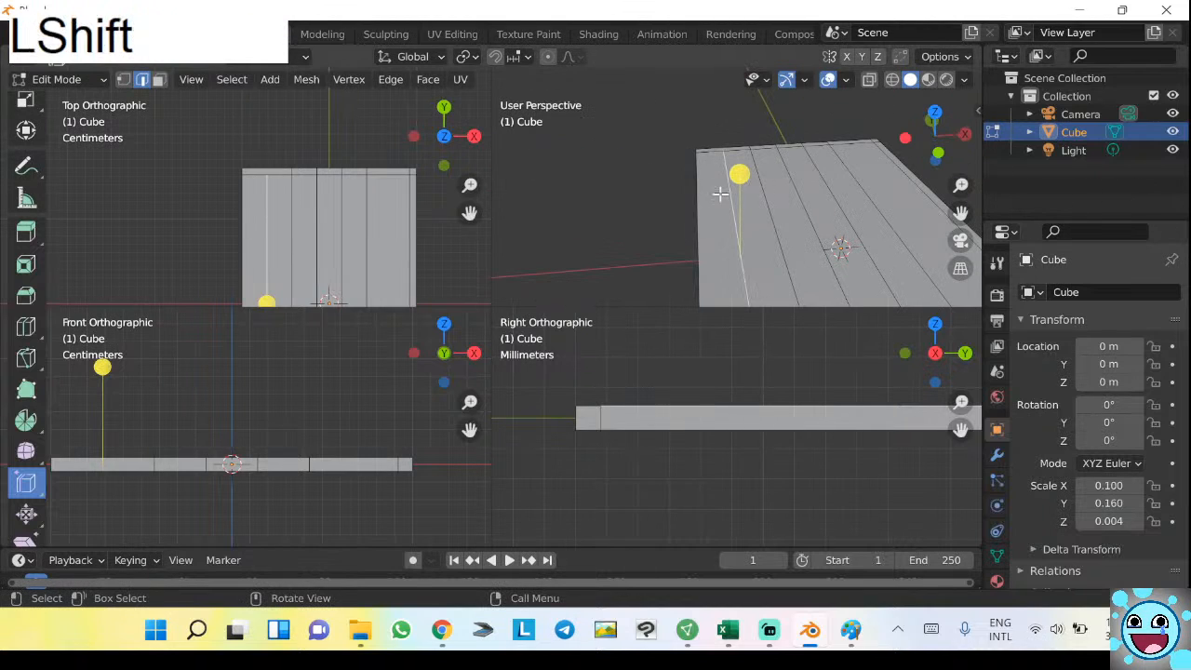
pyautogui.scroll(3, 713, 185)
pyautogui.keyDown('shift'); pyautogui.moveTo(716, 158); pyautogui.dragTo(761, 188, button='middle'); pyautogui.keyUp('shift')
pyautogui.moveTo(777, 144); pyautogui.dragTo(742, 142)
pyautogui.scroll(3, 234, 229)
pyautogui.keyDown('shift'); pyautogui.moveTo(364, 146); pyautogui.dragTo(292, 223, button='middle'); pyautogui.keyUp('shift')
pyautogui.moveTo(668, 186); pyautogui.dragTo(648, 204)
# Measure the distance between the two outer lengthwise loops along the plate's +Y end.
pyautogui.scroll(-7, 784, 179)
pyautogui.keyDown('shift'); pyautogui.moveTo(798, 184); pyautogui.dragTo(771, 154, button='middle'); pyautogui.keyUp('shift')
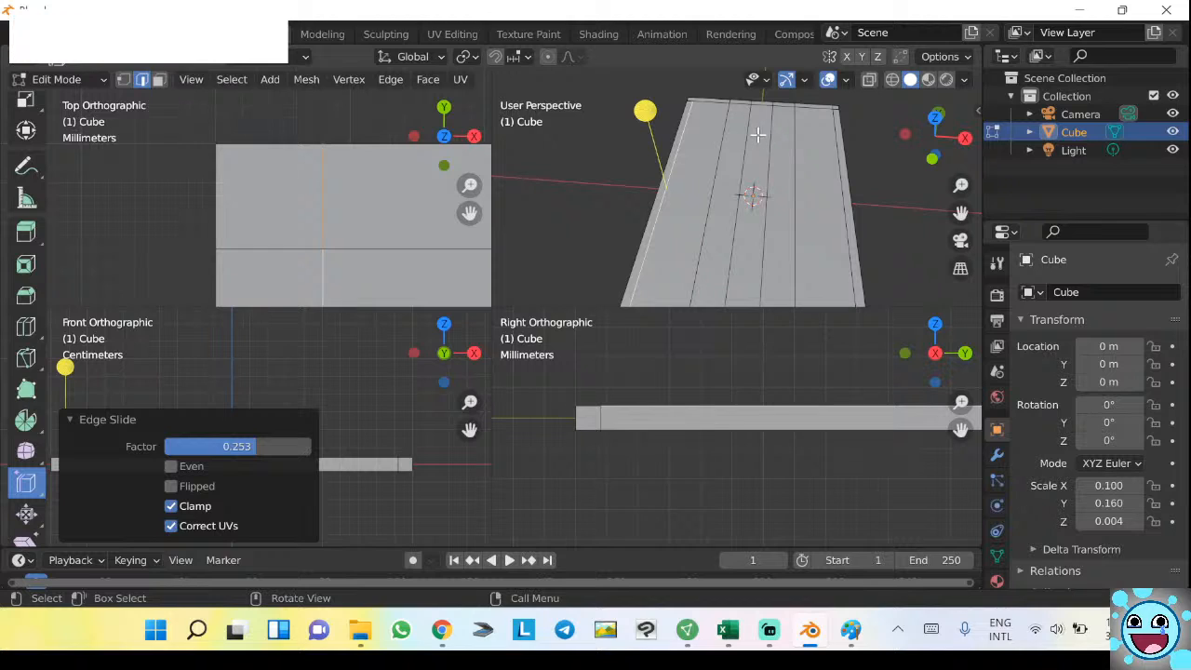
pyautogui.scroll(4, 746, 119)
pyautogui.scroll(-4, 749, 118)
pyautogui.scroll(3, 785, 139)
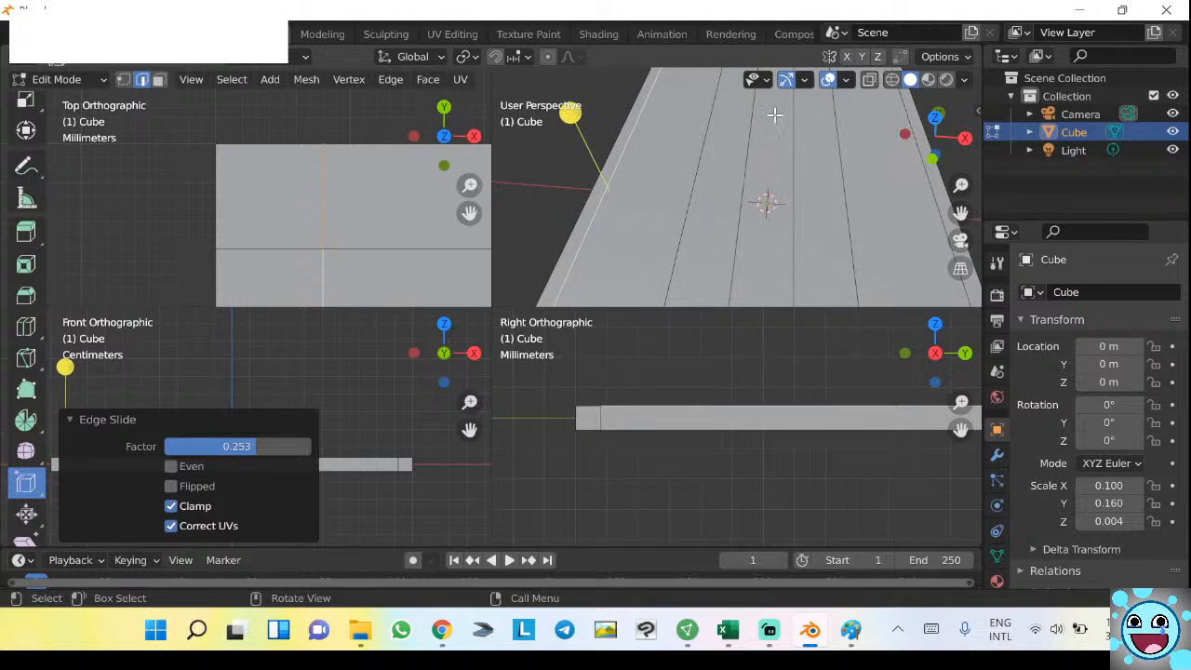
pyautogui.keyDown('shift'); pyautogui.moveTo(768, 124); pyautogui.dragTo(699, 192, button='middle'); pyautogui.keyUp('shift')
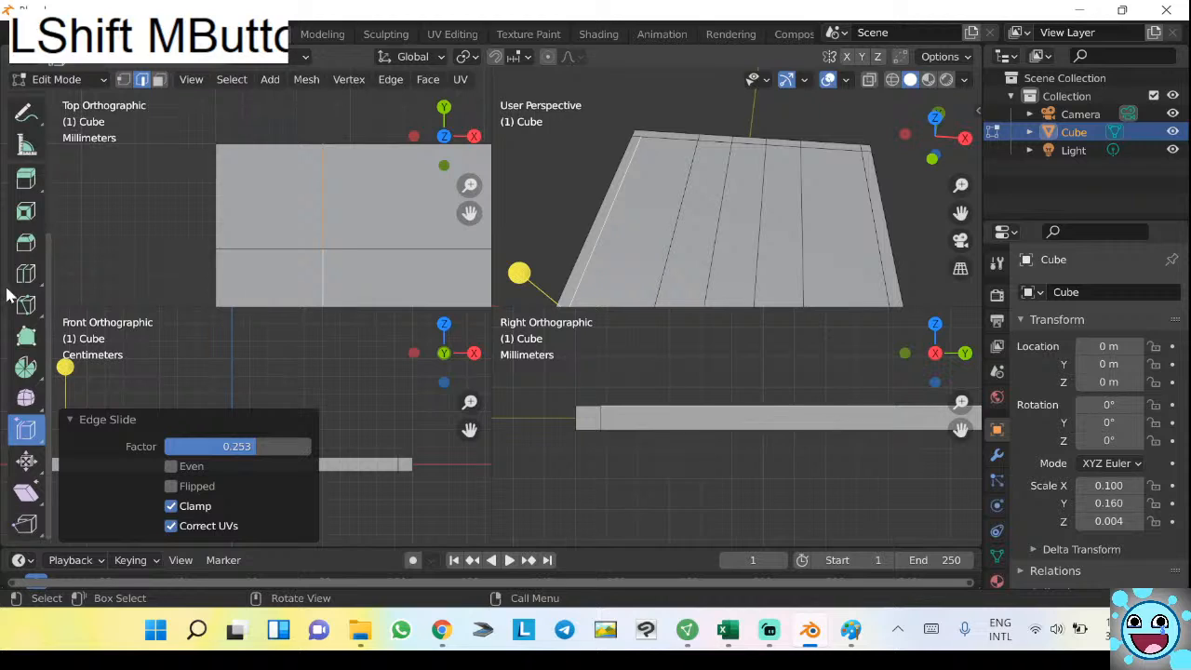
pyautogui.scroll(5, 26, 294)
pyautogui.click(26, 342)
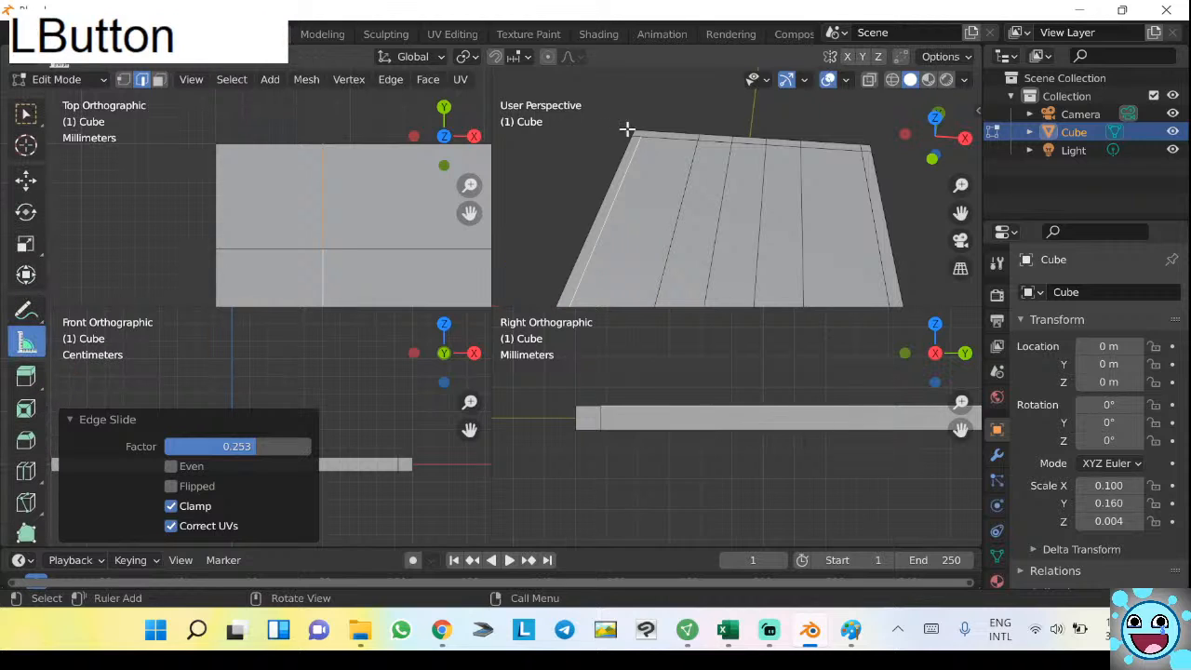
pyautogui.moveTo(638, 137); pyautogui.dragTo(864, 149)
# Try to remove the measurement ruler across the plate's +Y end.
pyautogui.hotkey('ctrl', 'z')
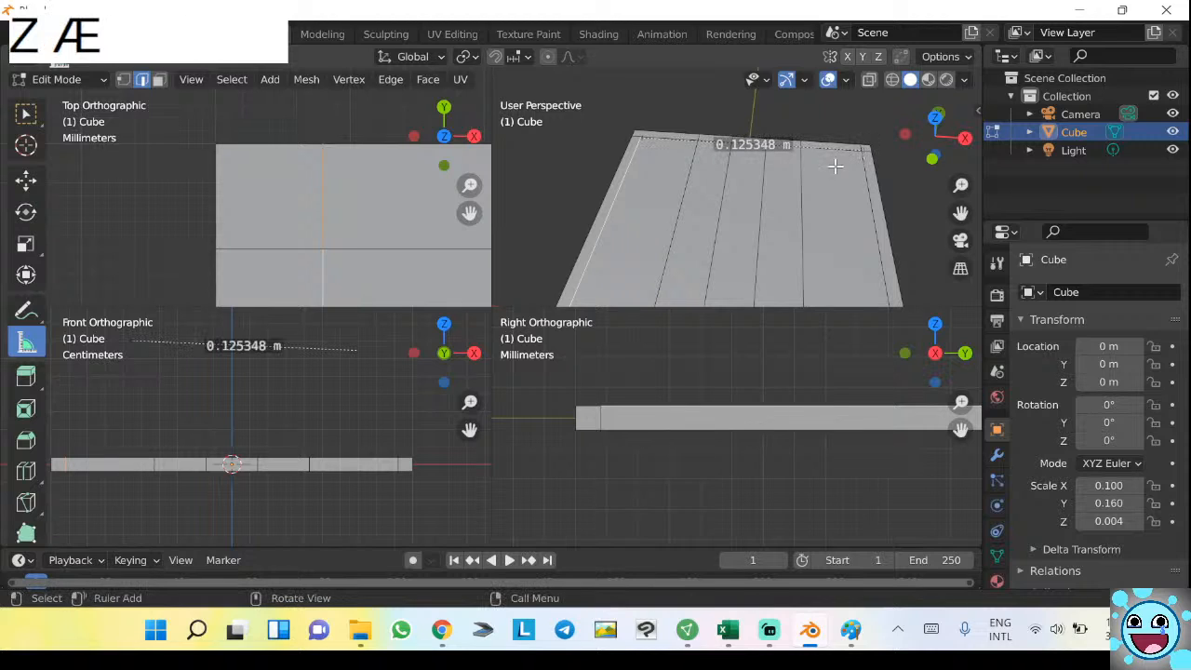
pyautogui.hotkey('ctrl', 'shift', 'z')
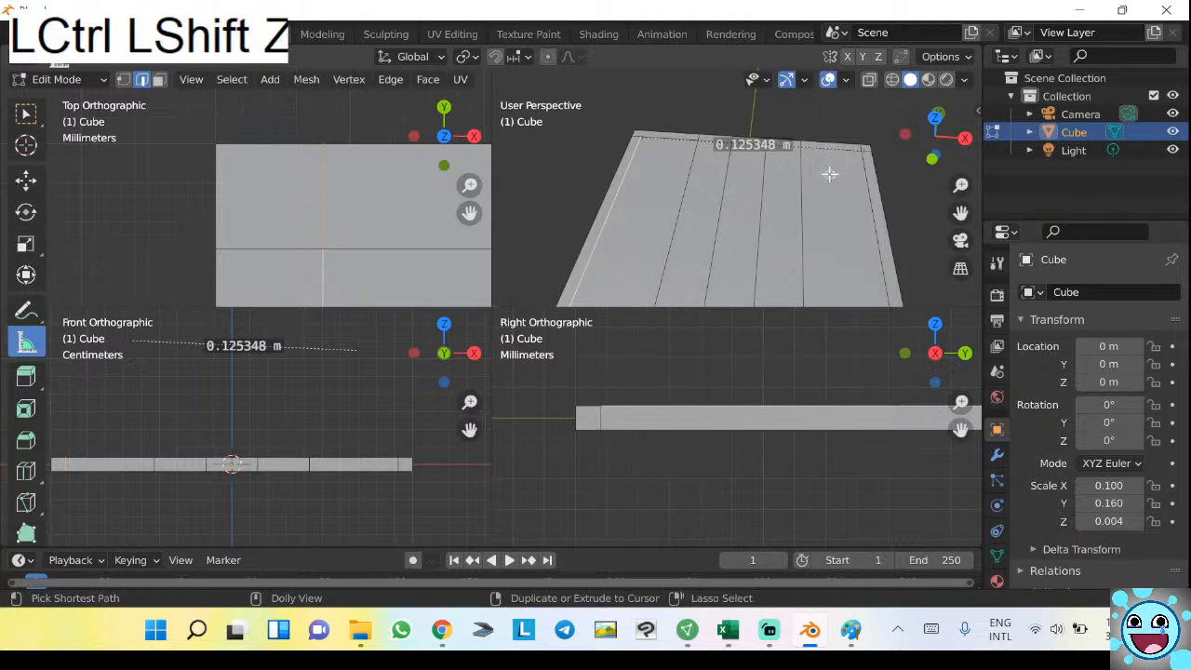
pyautogui.press('Escape')
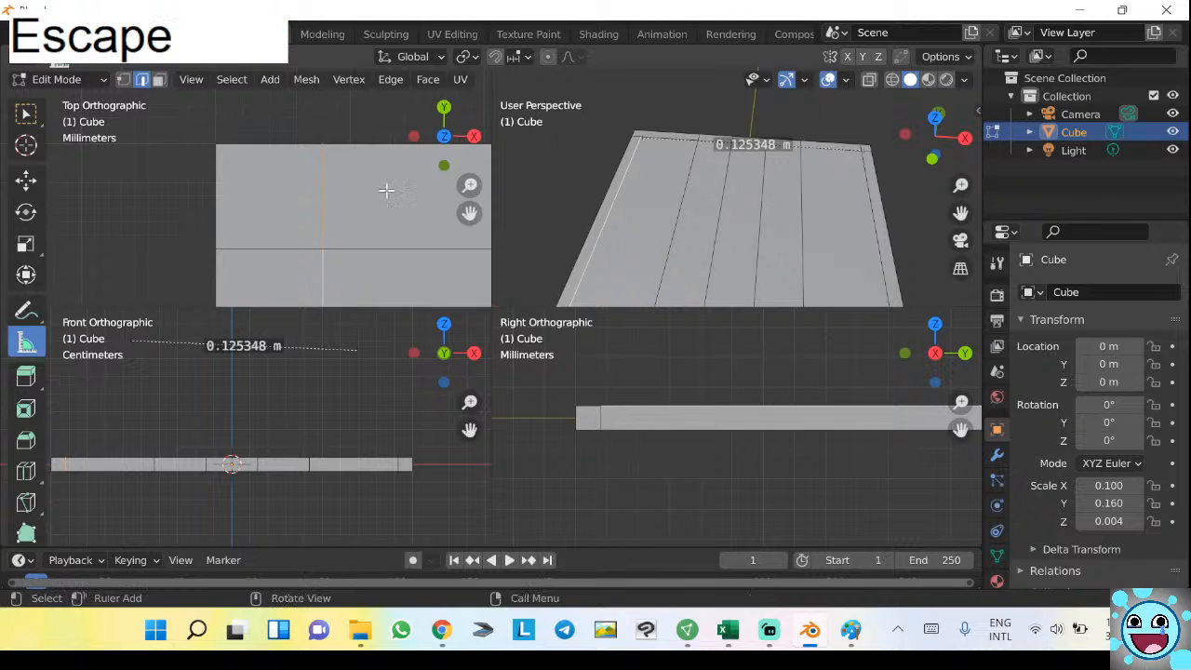
pyautogui.rightClick(29, 344)
pyautogui.press('Escape')
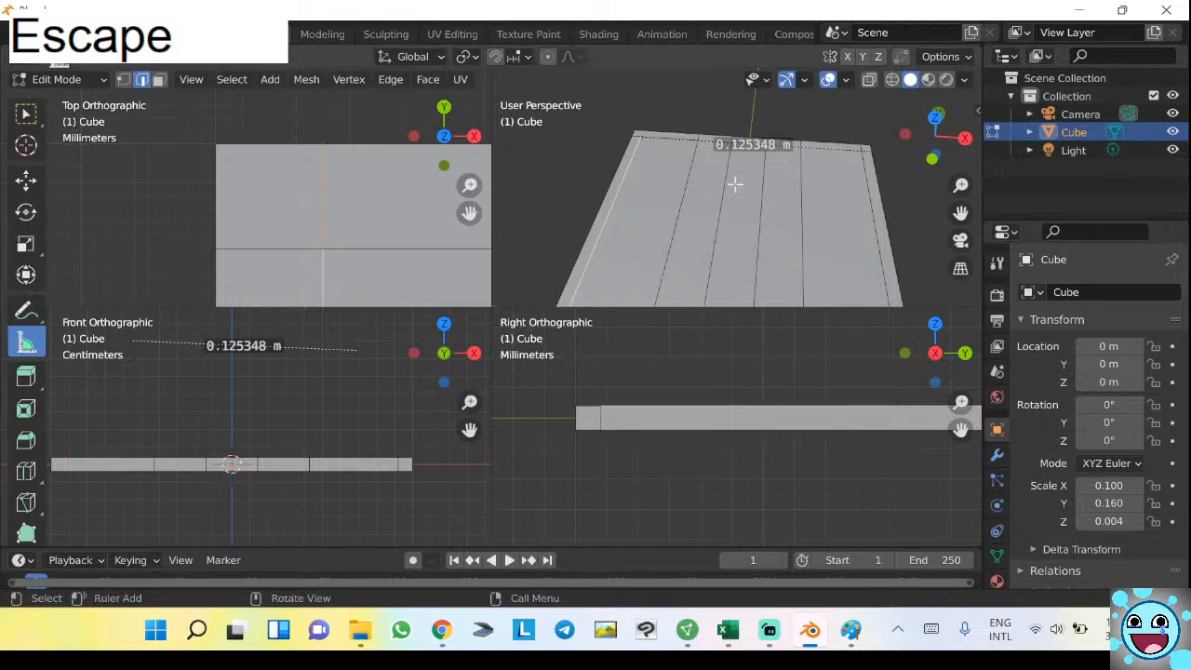
pyautogui.scroll(5, 754, 135)
pyautogui.scroll(-4, 774, 129)
pyautogui.keyDown('shift'); pyautogui.moveTo(773, 133); pyautogui.dragTo(759, 160, button='middle'); pyautogui.keyUp('shift')
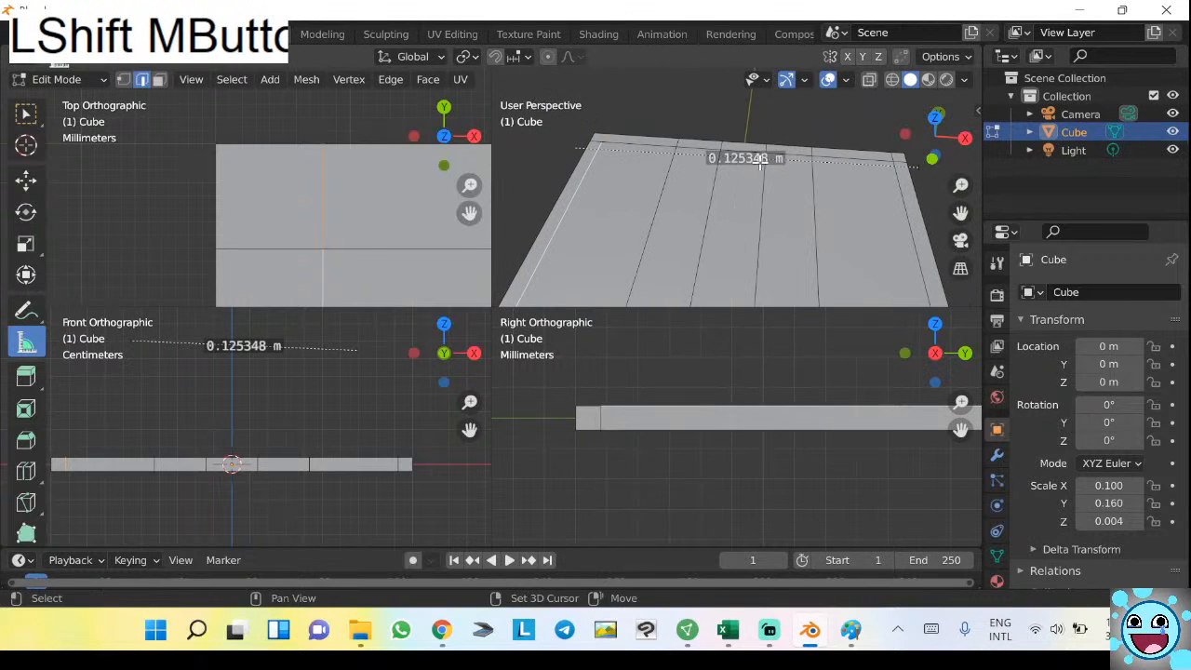
pyautogui.moveTo(750, 162); pyautogui.dragTo(749, 163)
pyautogui.press('Escape')
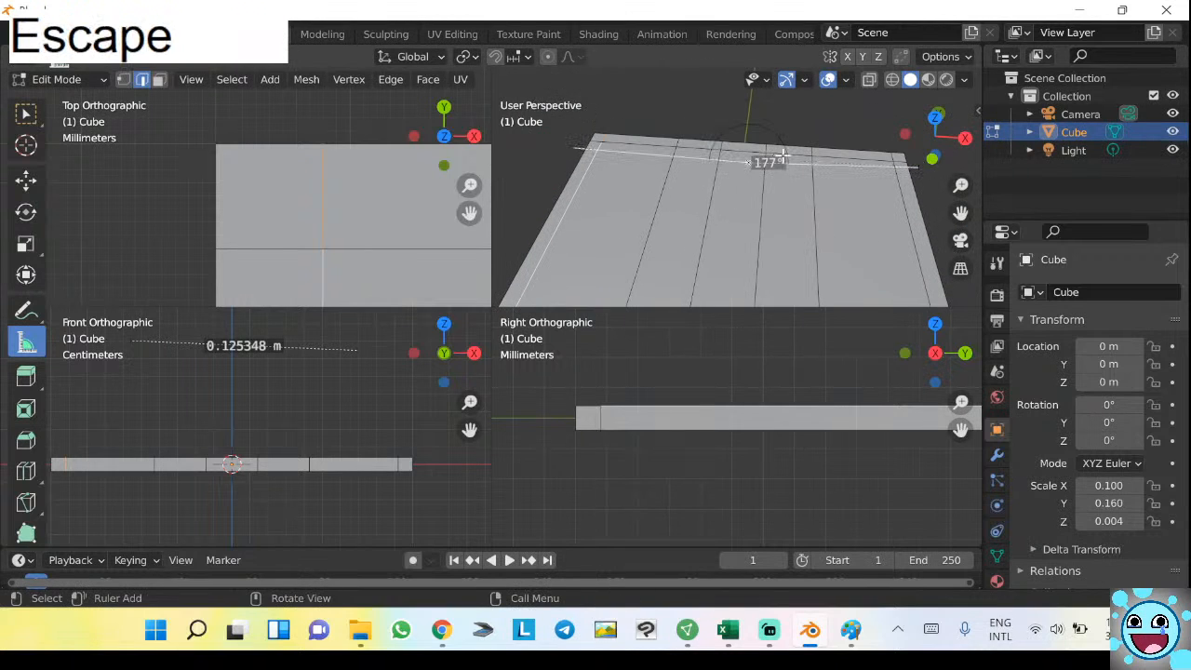
# With the Select Box tool, select the run of edges on the +Y crosswise loop between the two outer lengthwise loops.
pyautogui.click(25, 115)
pyautogui.moveTo(694, 124); pyautogui.dragTo(755, 193, button='middle')
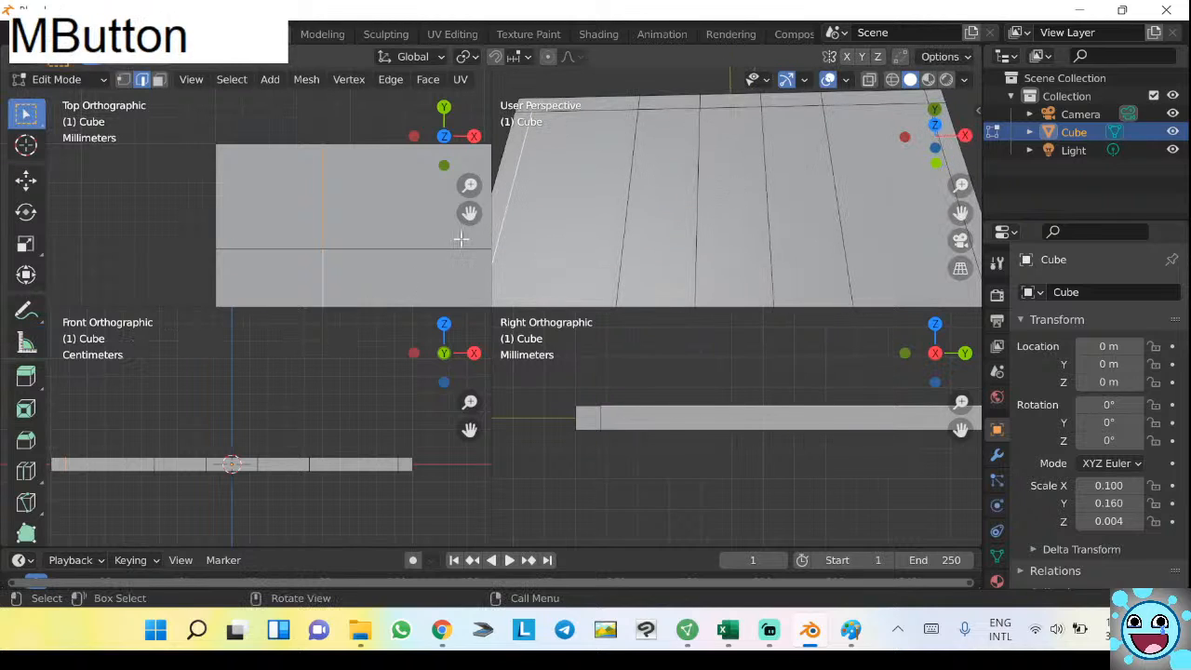
pyautogui.click(562, 172)
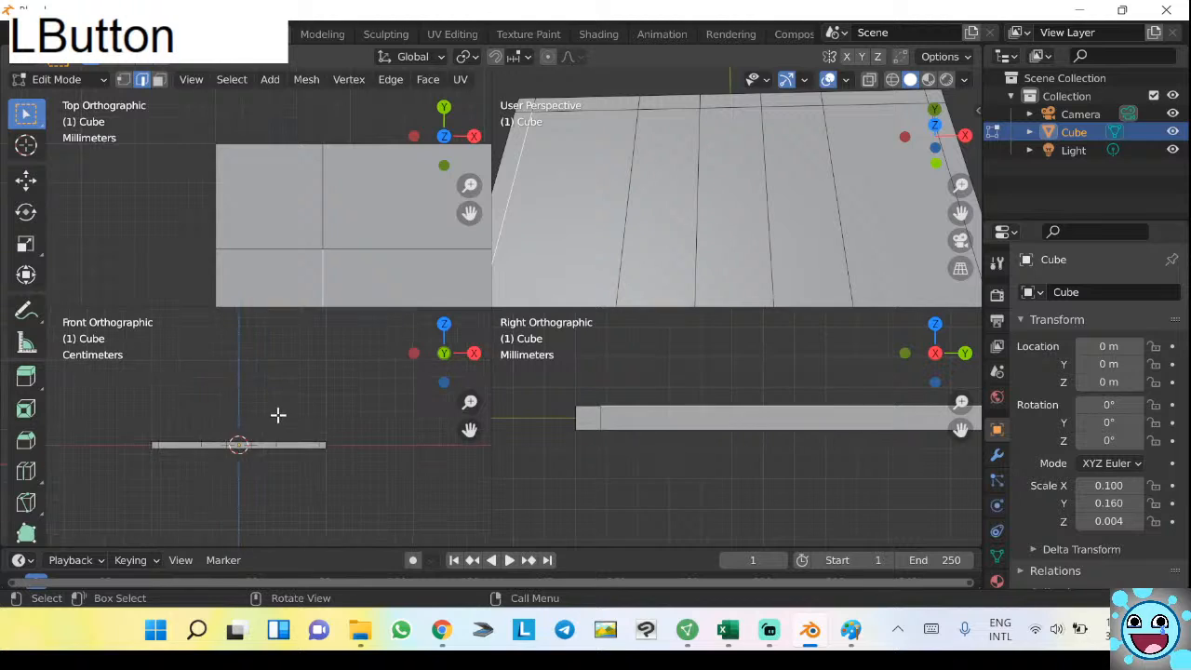
pyautogui.click(362, 250)
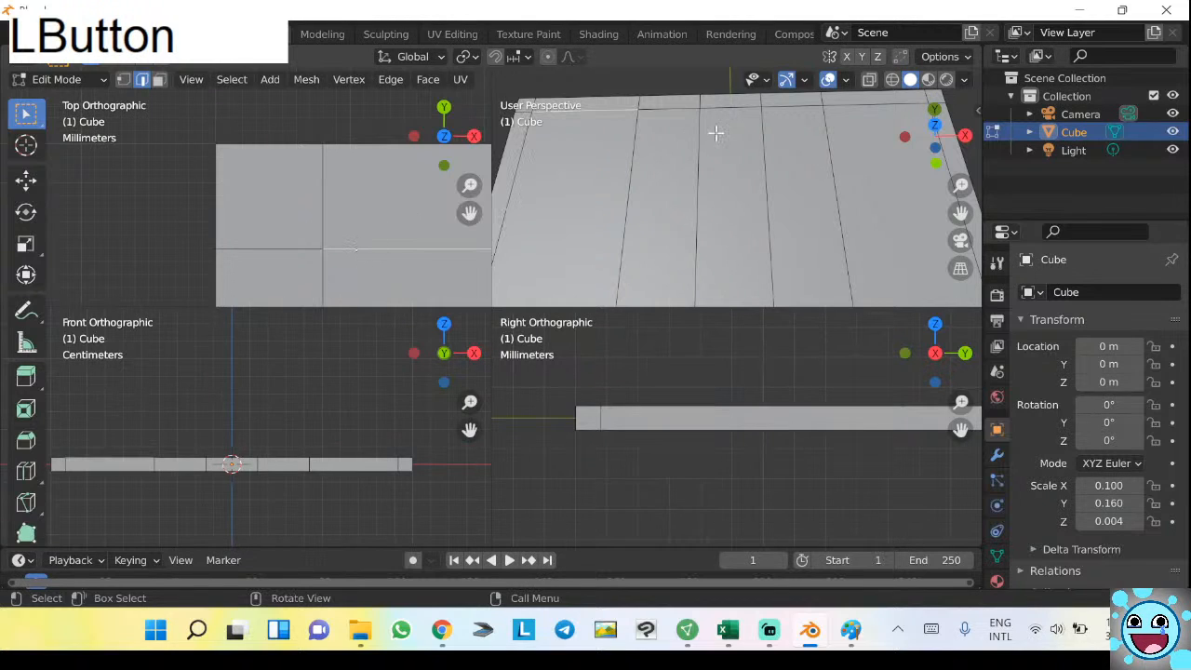
pyautogui.scroll(-2, 694, 158)
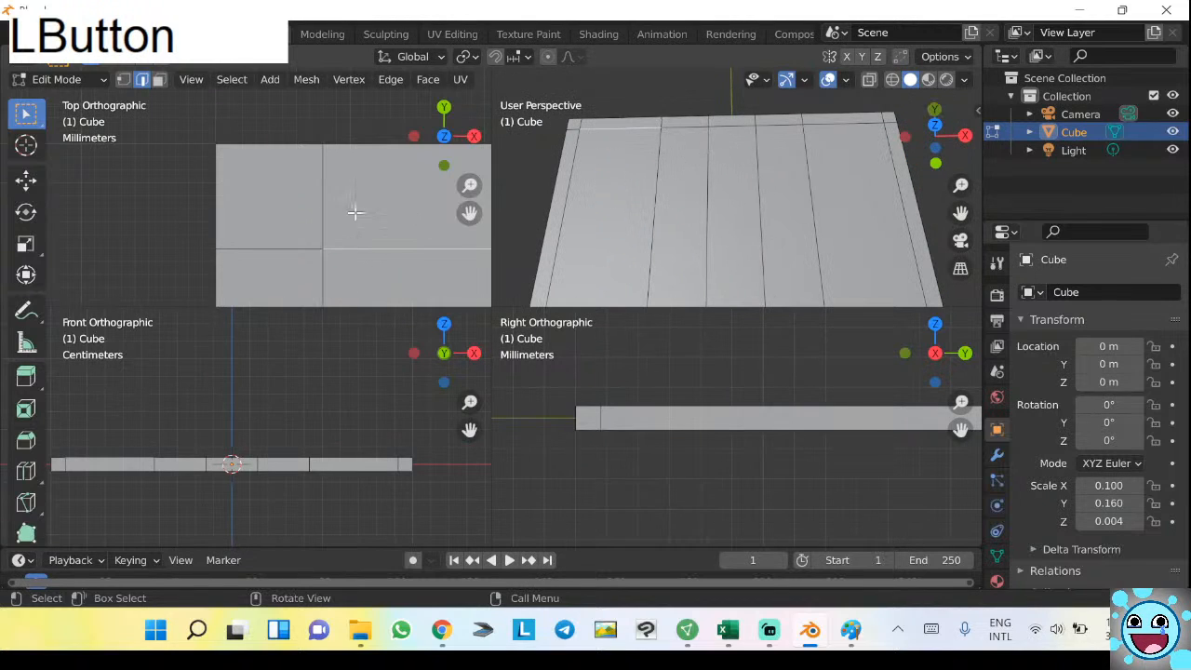
pyautogui.keyDown('ctrl'); pyautogui.click(686, 122); pyautogui.keyUp('ctrl')
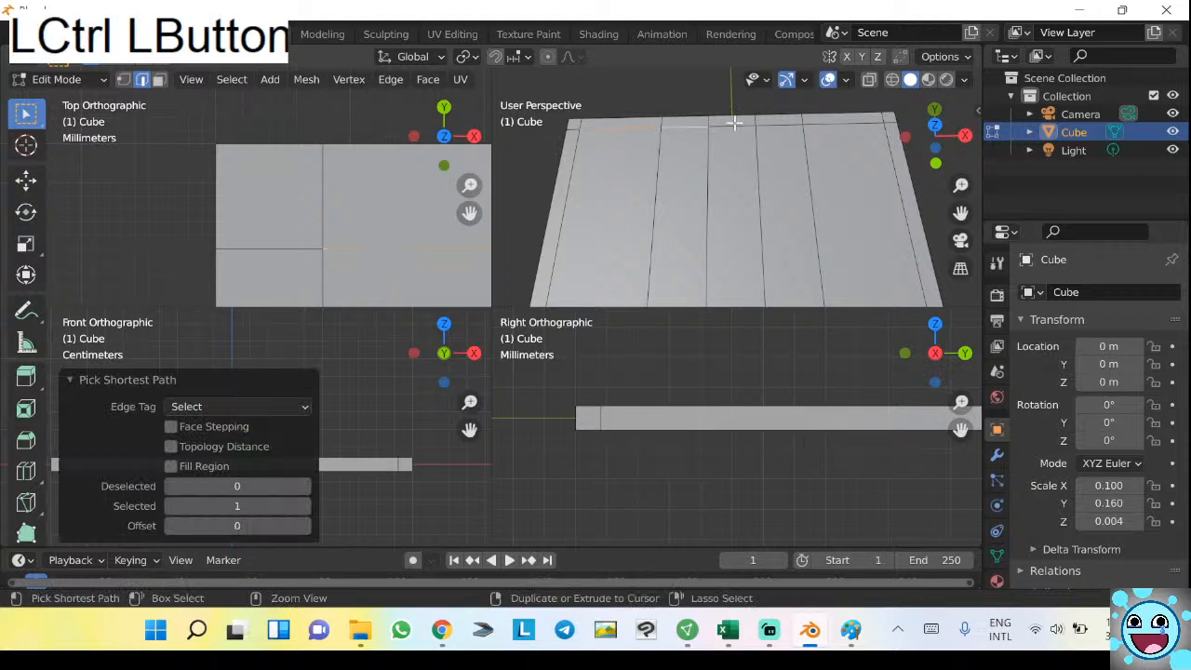
pyautogui.keyDown('ctrl'); pyautogui.click(839, 122); pyautogui.keyUp('ctrl')
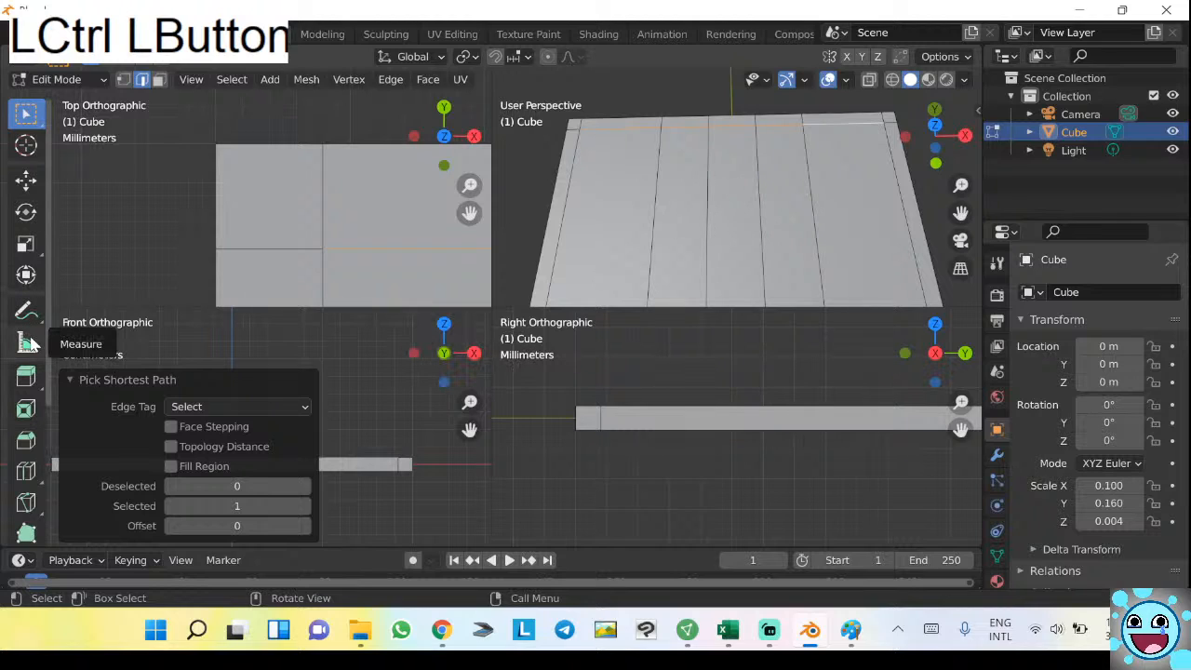
# Measure the board's inner width in the top orthographic view, between the edge lines beside its two side borders.
pyautogui.click(27, 343)
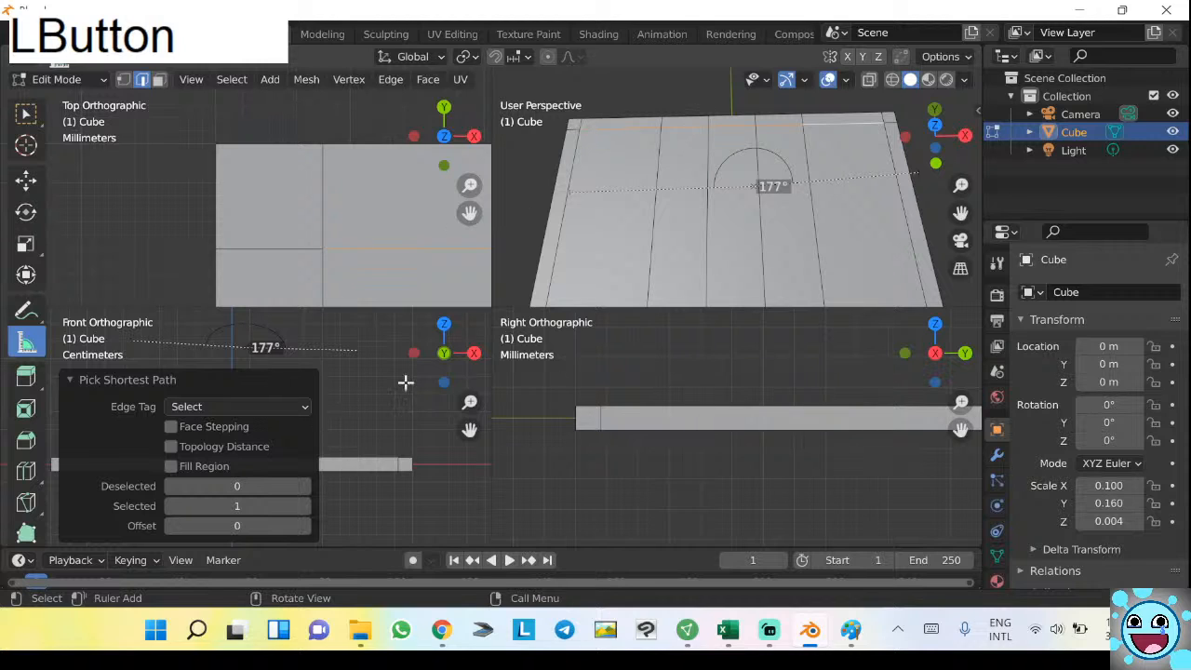
pyautogui.scroll(-3, 694, 391)
pyautogui.keyDown('shift'); pyautogui.moveTo(378, 232); pyautogui.dragTo(208, 218, button='middle'); pyautogui.keyUp('shift')
pyautogui.scroll(-2, 241, 211)
pyautogui.scroll(-1, 242, 210)
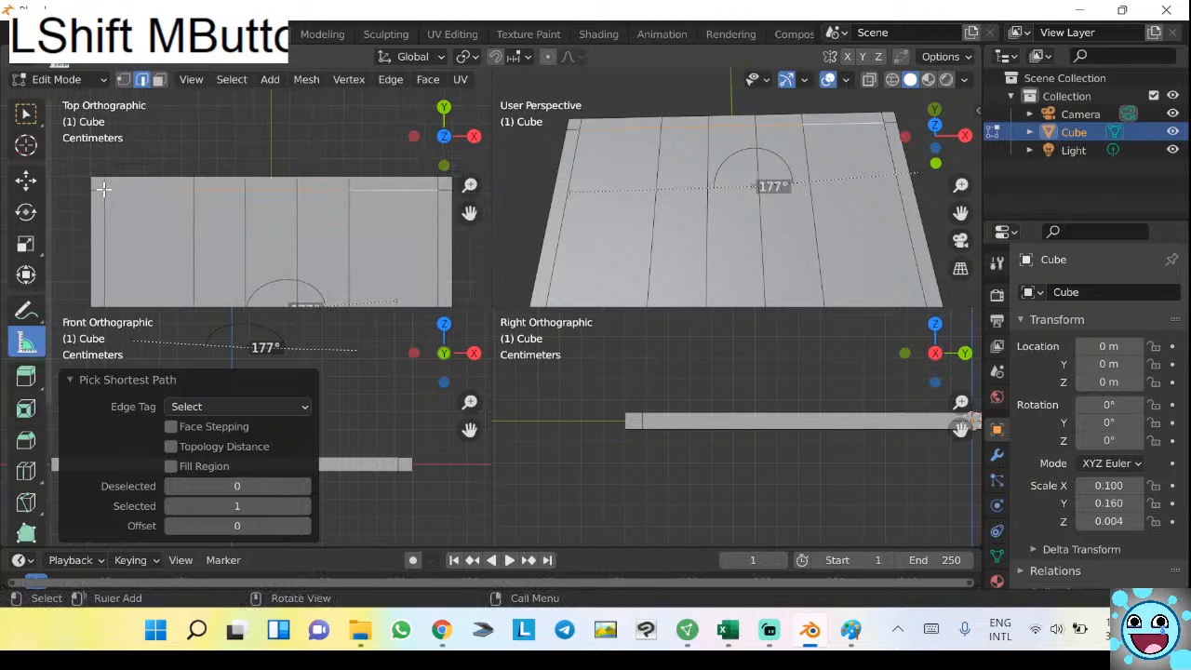
pyautogui.moveTo(104, 190); pyautogui.dragTo(131, 190)
pyautogui.hotkey('ctrl', 'z')
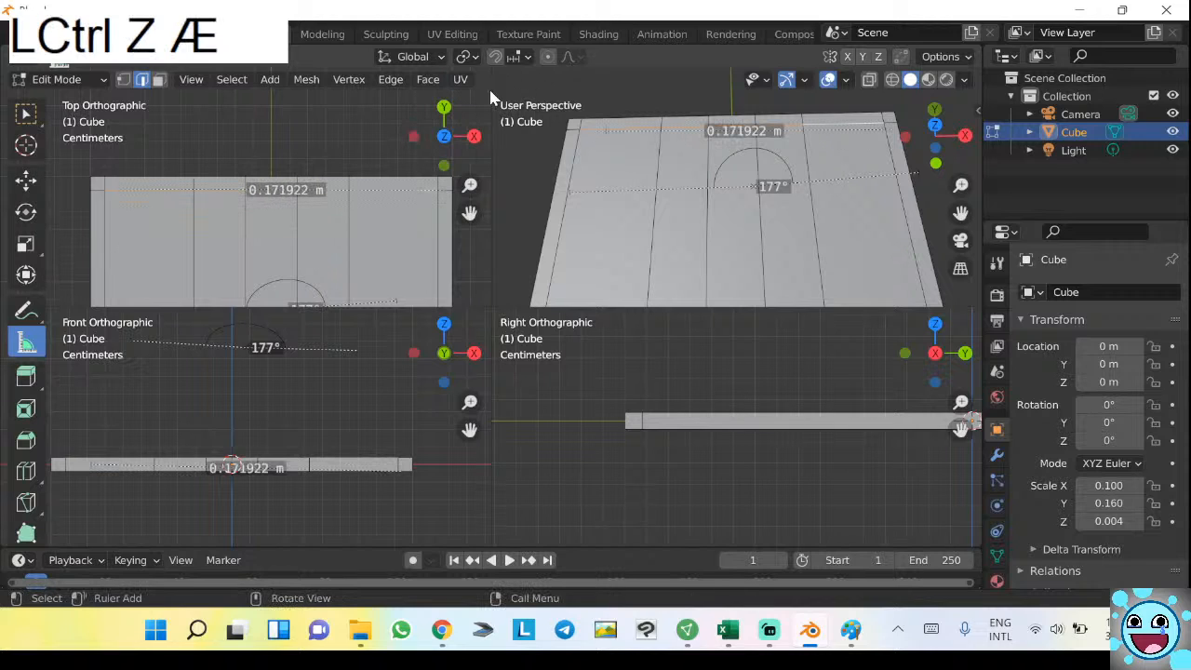
pyautogui.hotkey('ctrl', 'shift', 'z')
# Set the snapping target to Vertex and measure the board's inner width again between the border corners in the top view.
pyautogui.click(516, 58)
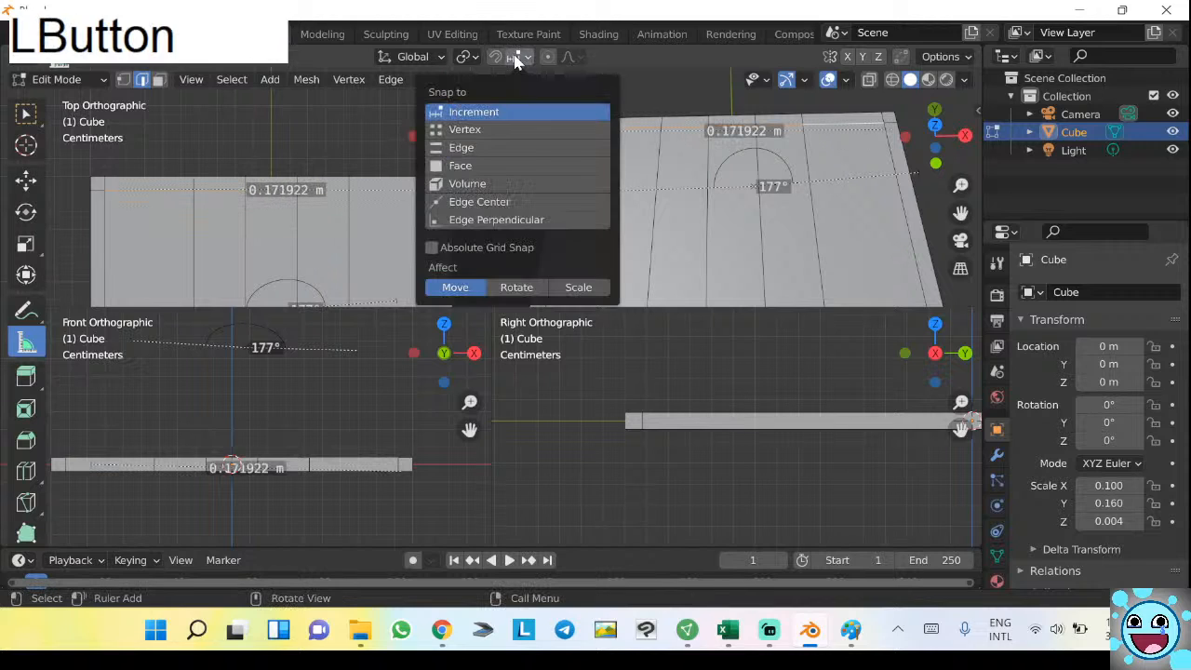
pyautogui.click(471, 130)
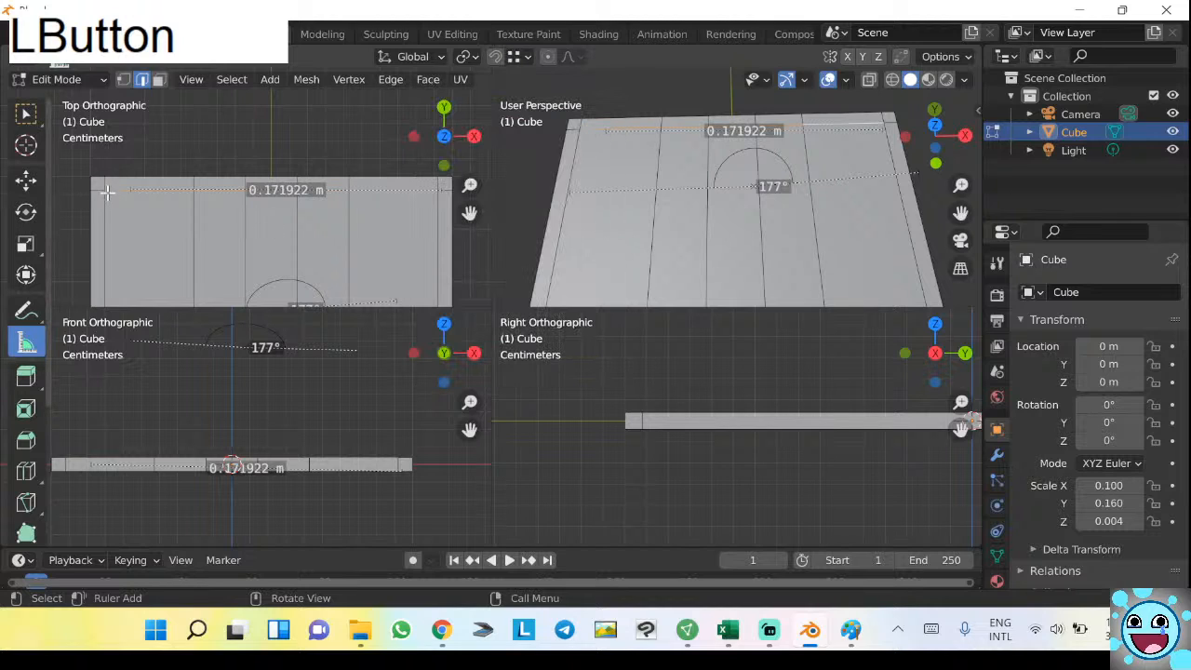
pyautogui.moveTo(104, 189); pyautogui.dragTo(438, 189)
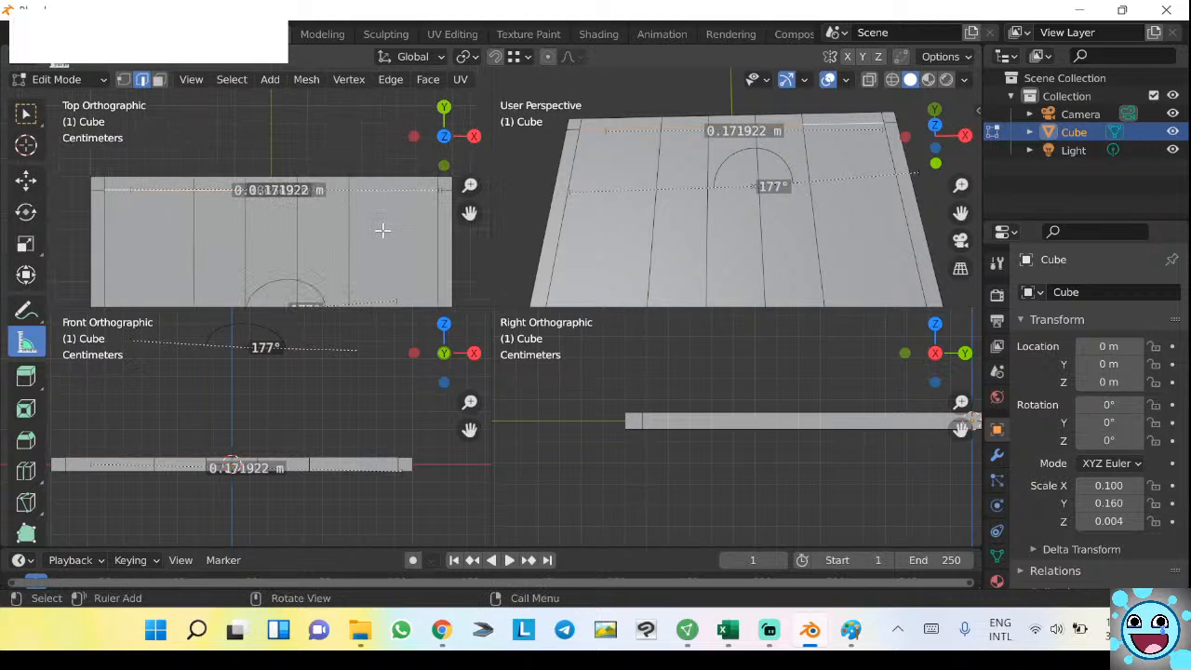
pyautogui.scroll(1, 371, 220)
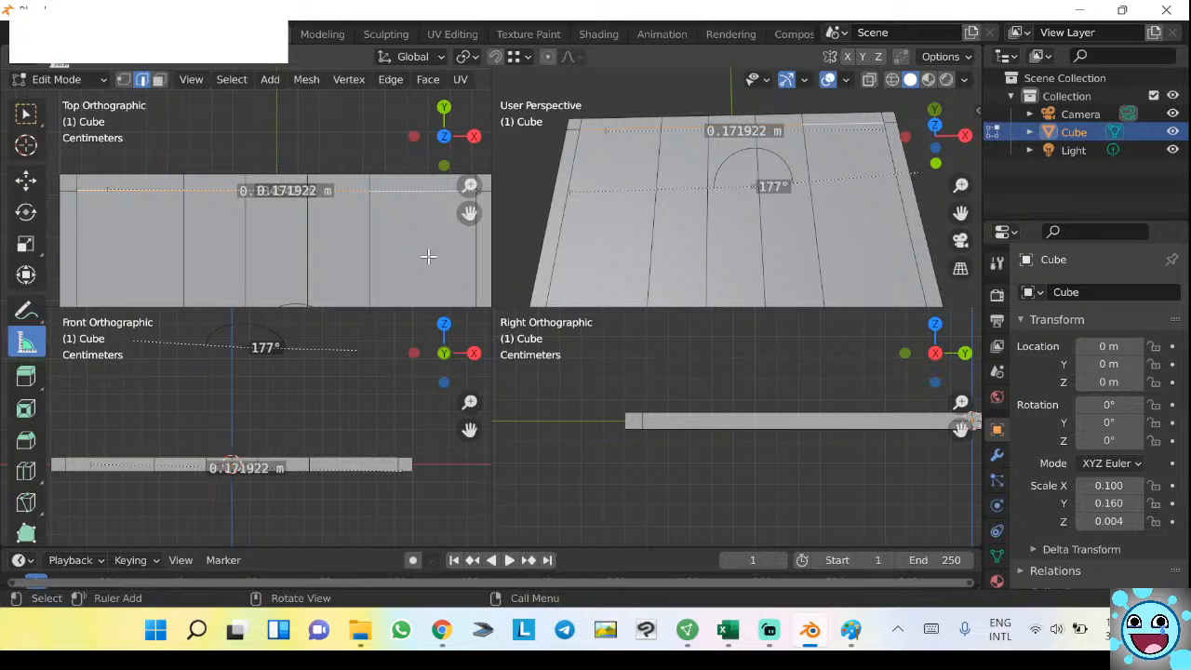
# Open Notepad and note the measured inner width as 17.2 cm.
pyautogui.press('super+r')
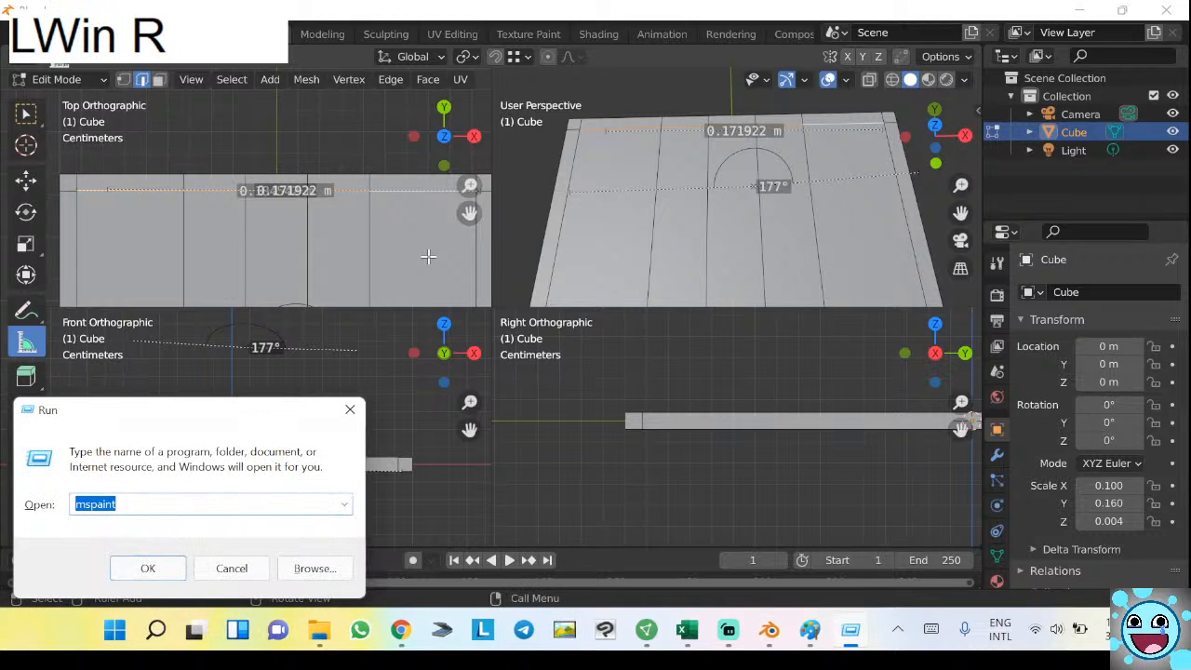
pyautogui.write('notepad')
pyautogui.press('Return')
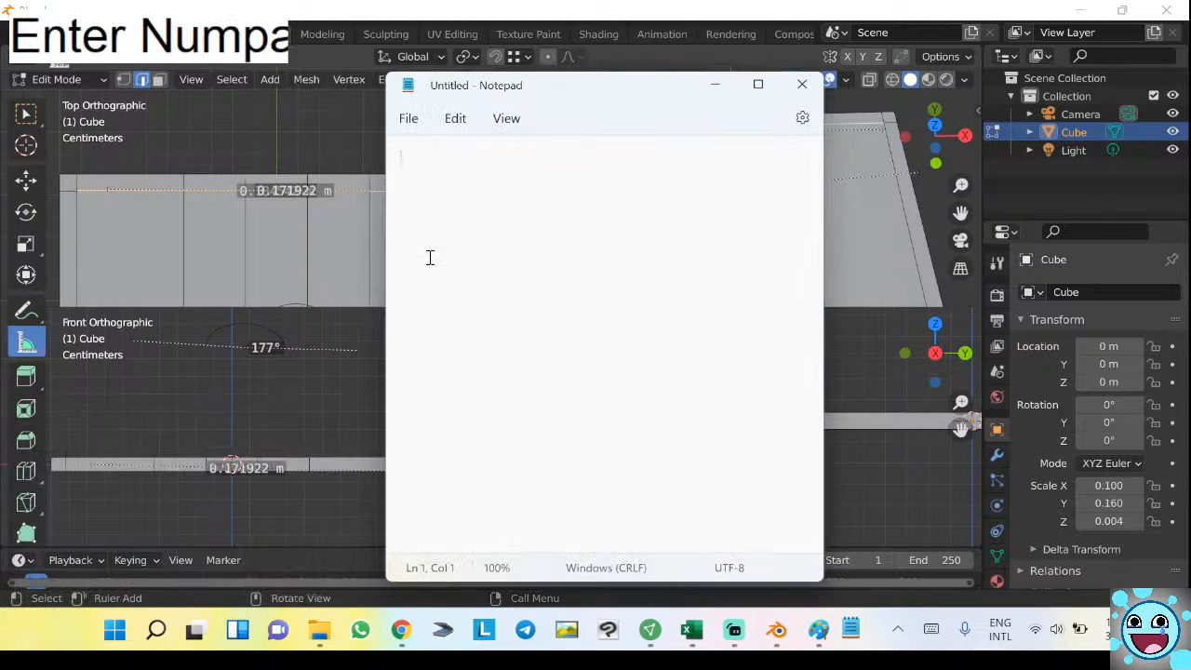
pyautogui.write('17.2 cm')
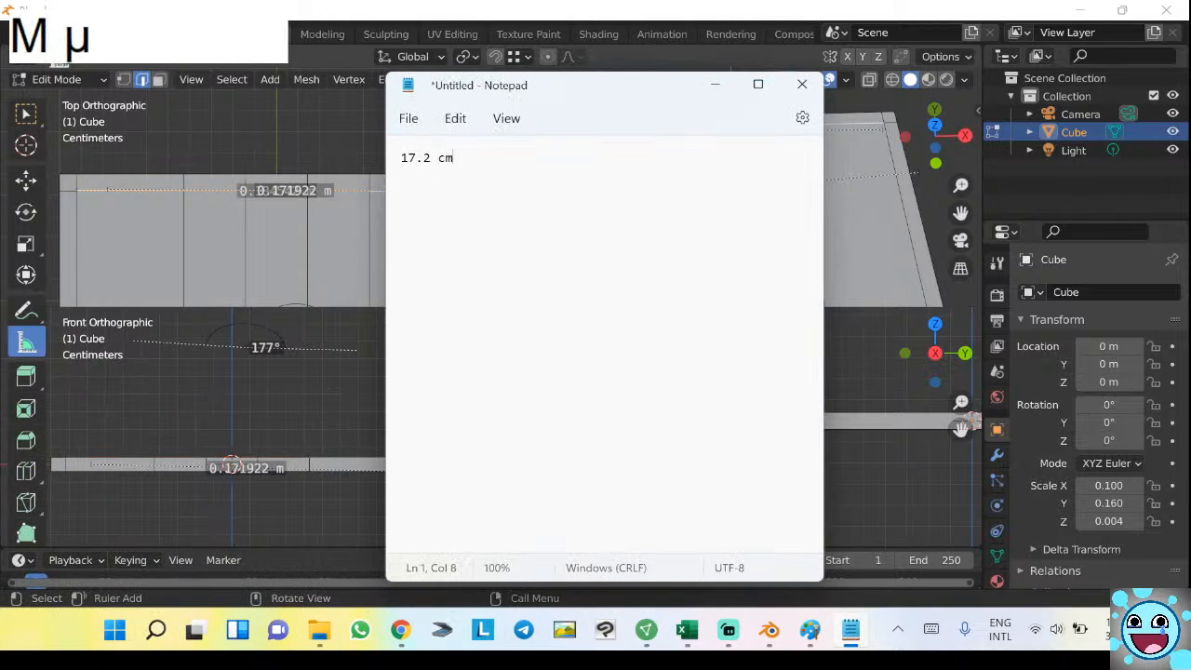
# Add a second line with the calculation 17.2 - 0.4 - 0.4 = 16.4.
pyautogui.press('Return')
pyautogui.write('1')
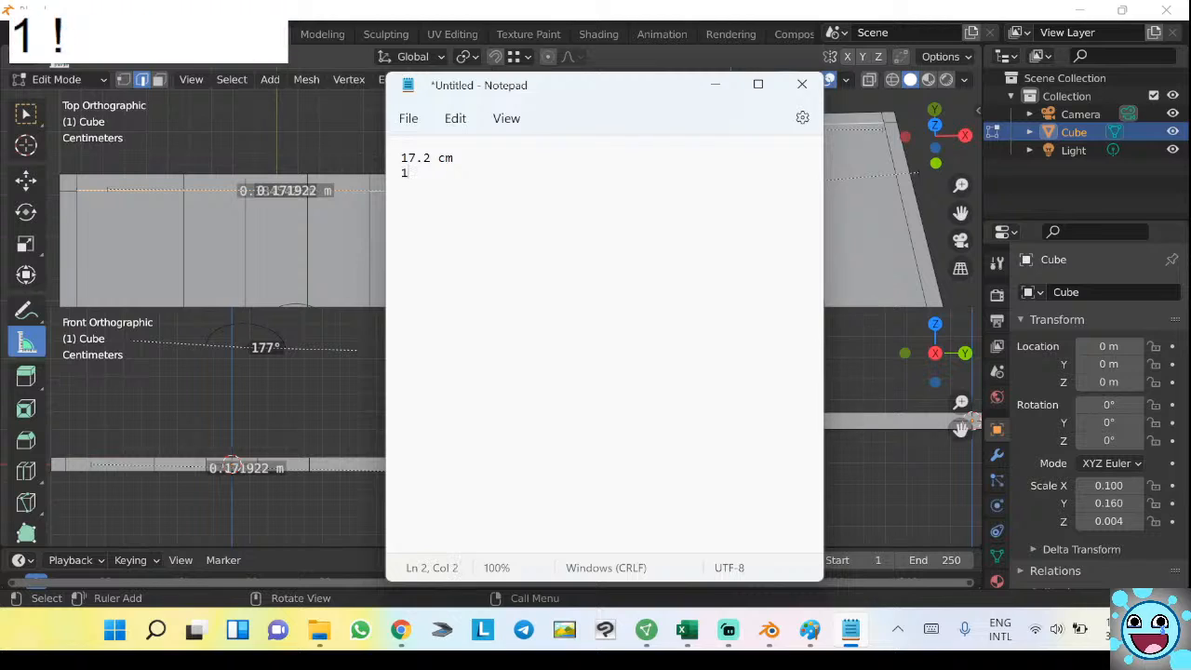
pyautogui.write('7.2 - 0.')
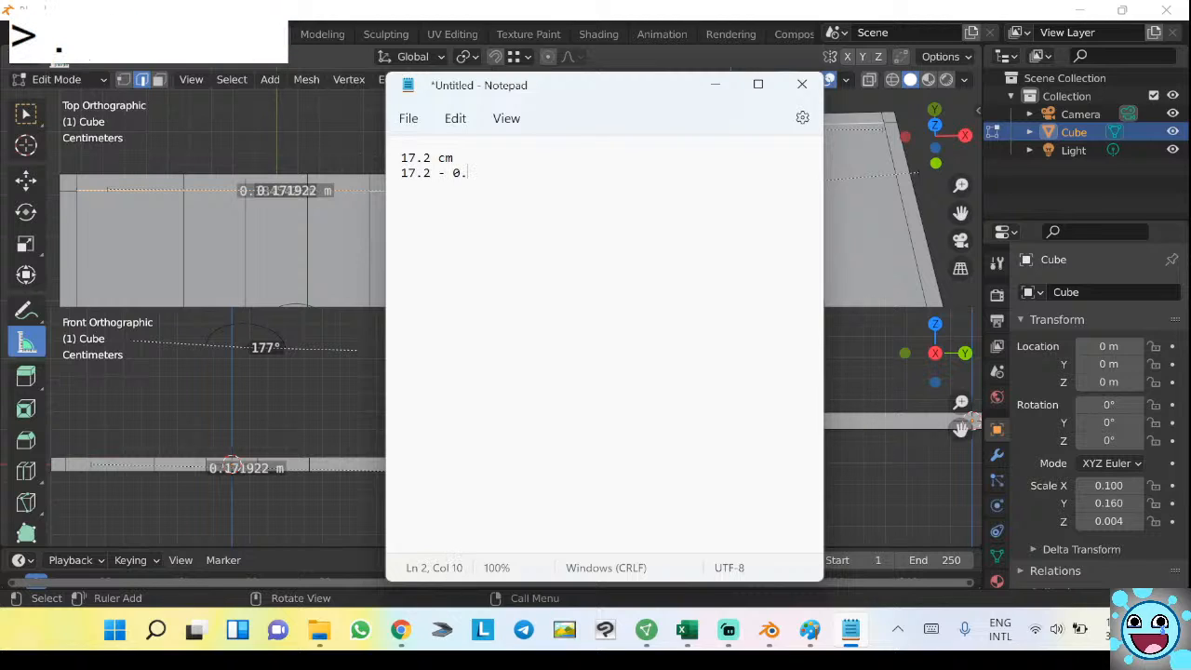
pyautogui.write('4 - 0.4 - 0')
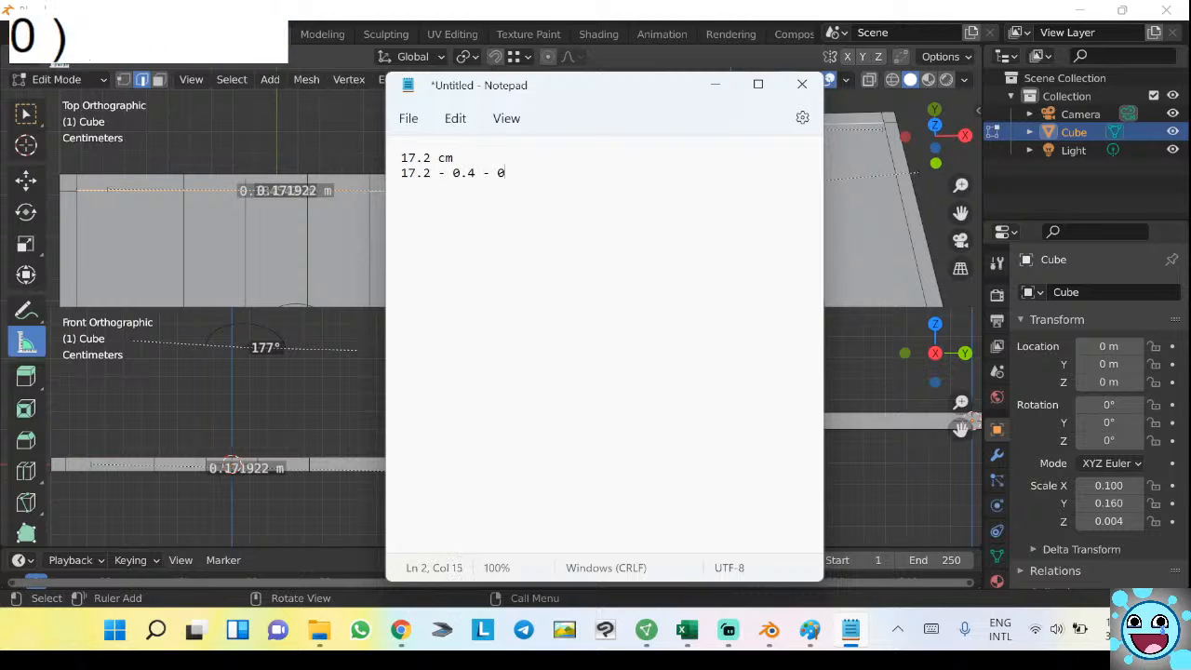
pyautogui.write('.4 = ')
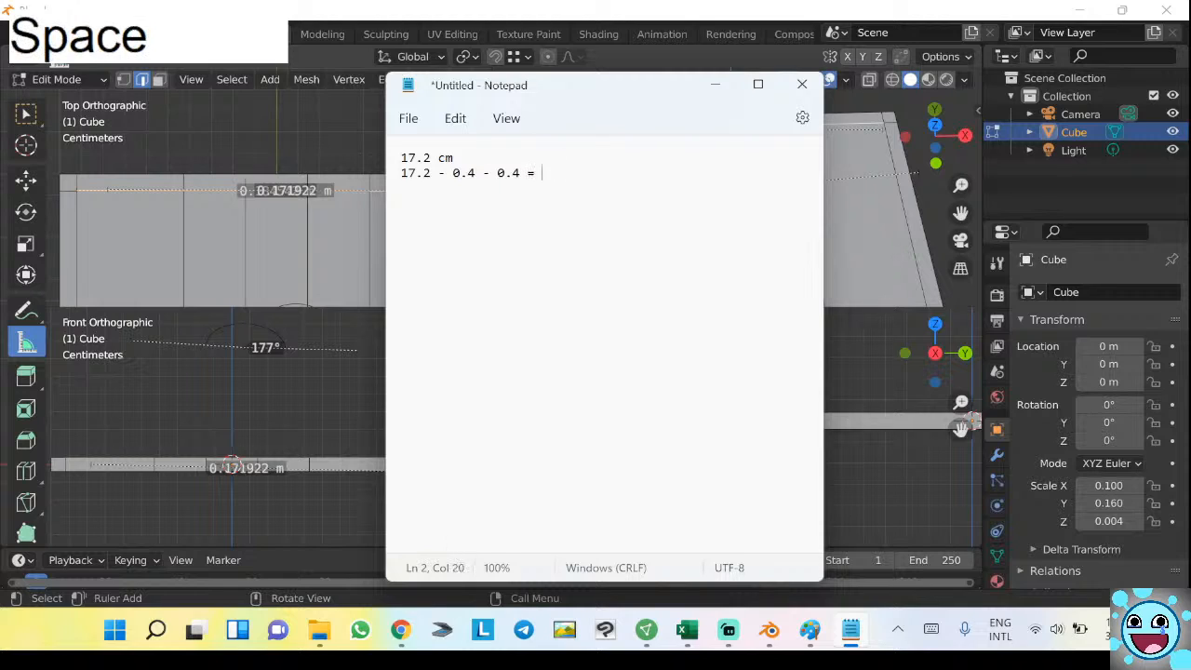
pyautogui.write('16.4')
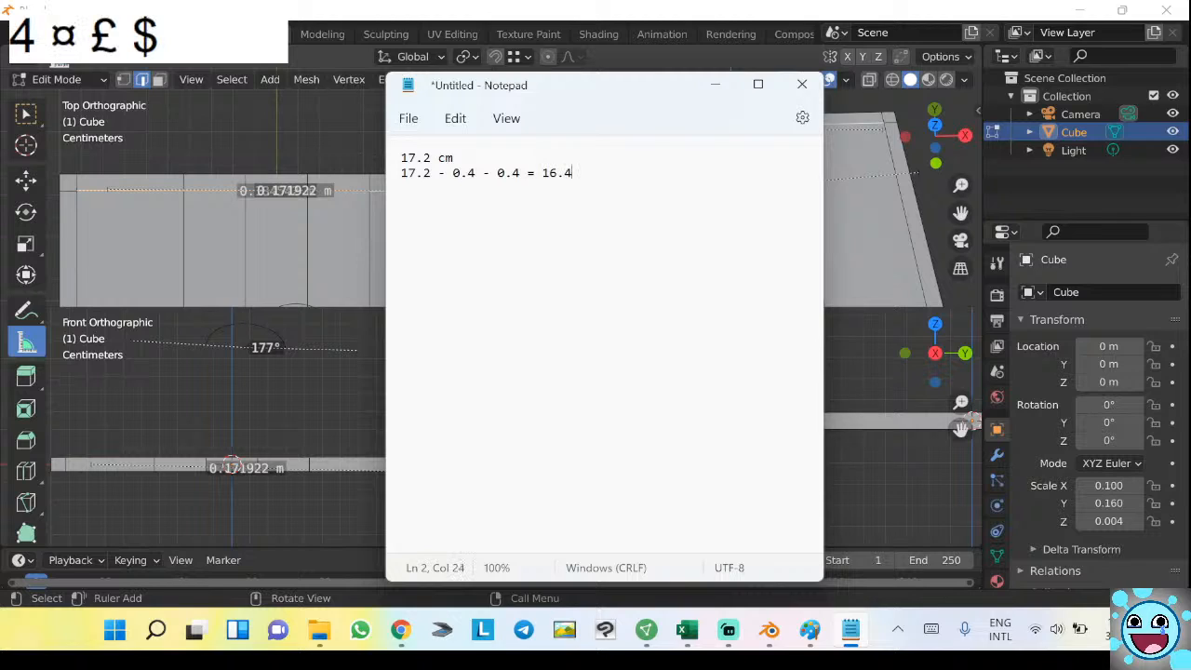
# Leave a blank line, add the calculation 16.4/3 = 5.47, and minimize Notepad to return to Blender.
pyautogui.press('Return')
pyautogui.press('Return')
pyautogui.write('16.5')
pyautogui.press('BackSpace')
pyautogui.write('43')
pyautogui.press('BackSpace')
pyautogui.write('/3 =')
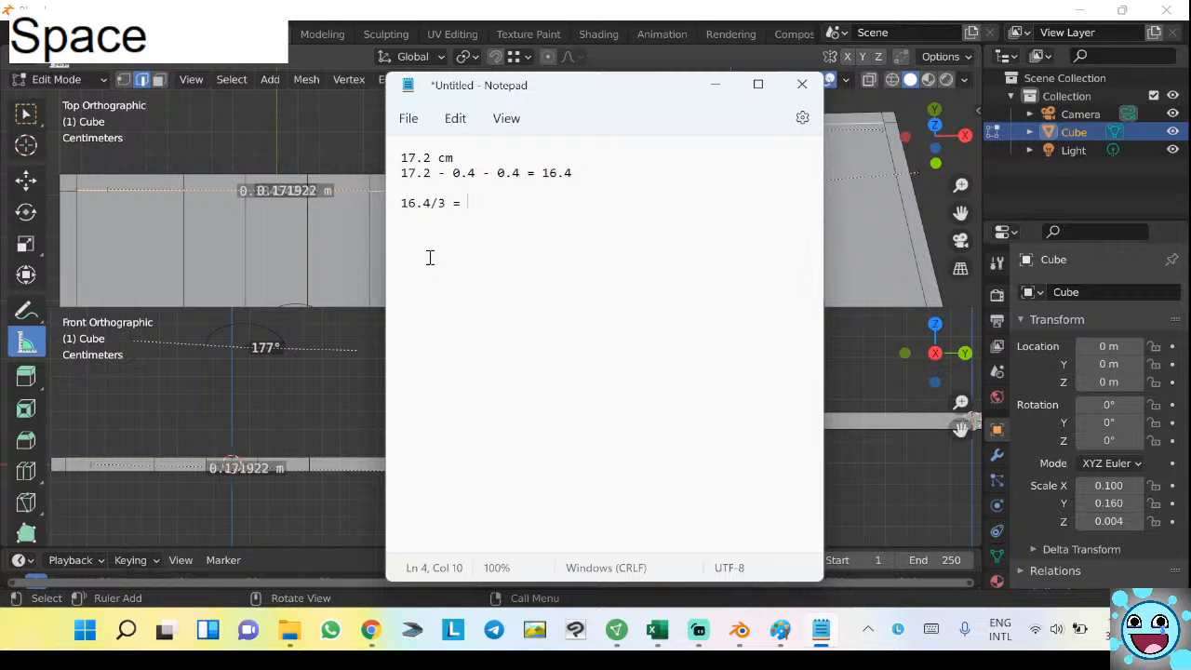
pyautogui.write('5.')
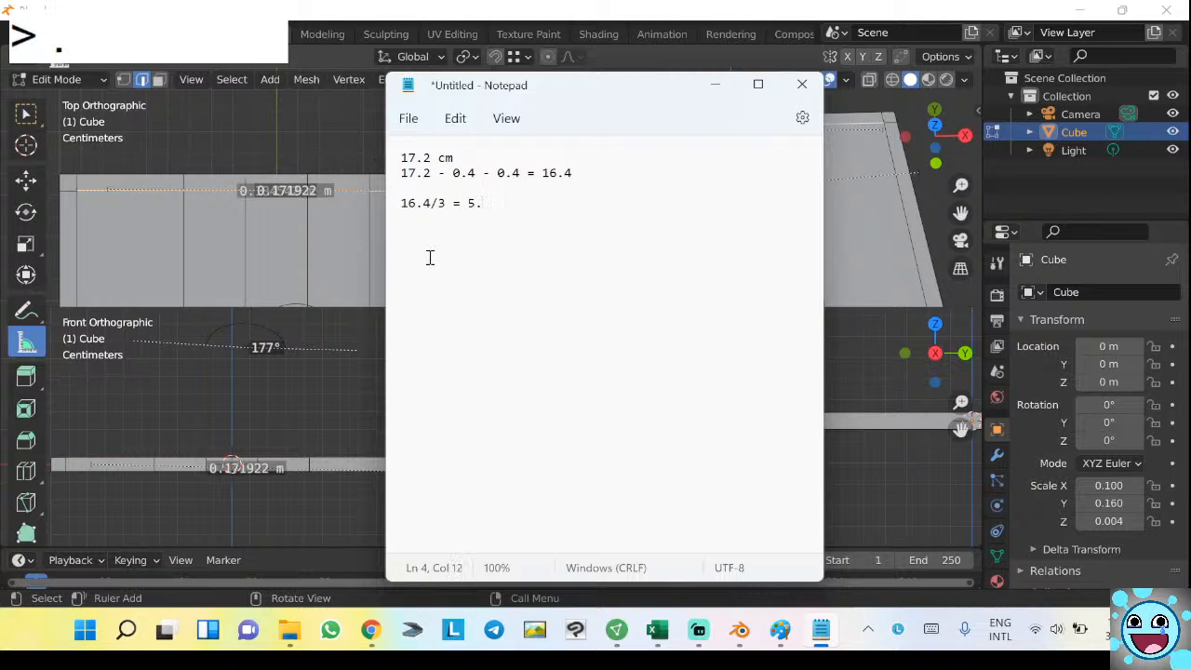
pyautogui.write('4')
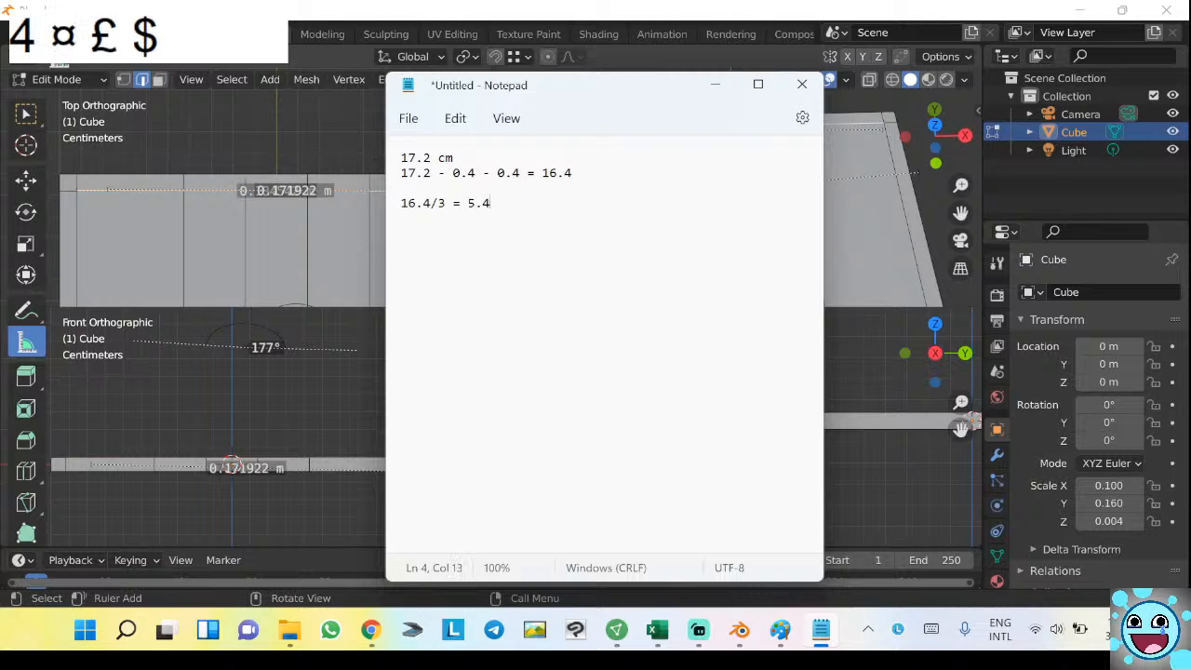
pyautogui.write('7')
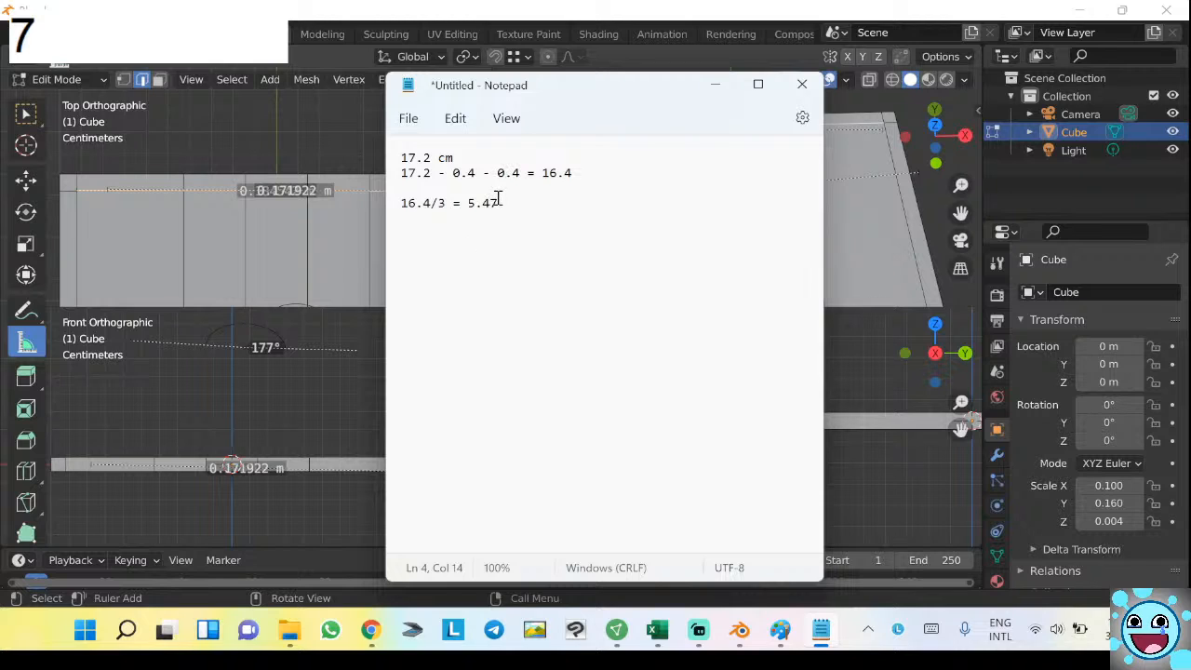
pyautogui.click(719, 89)
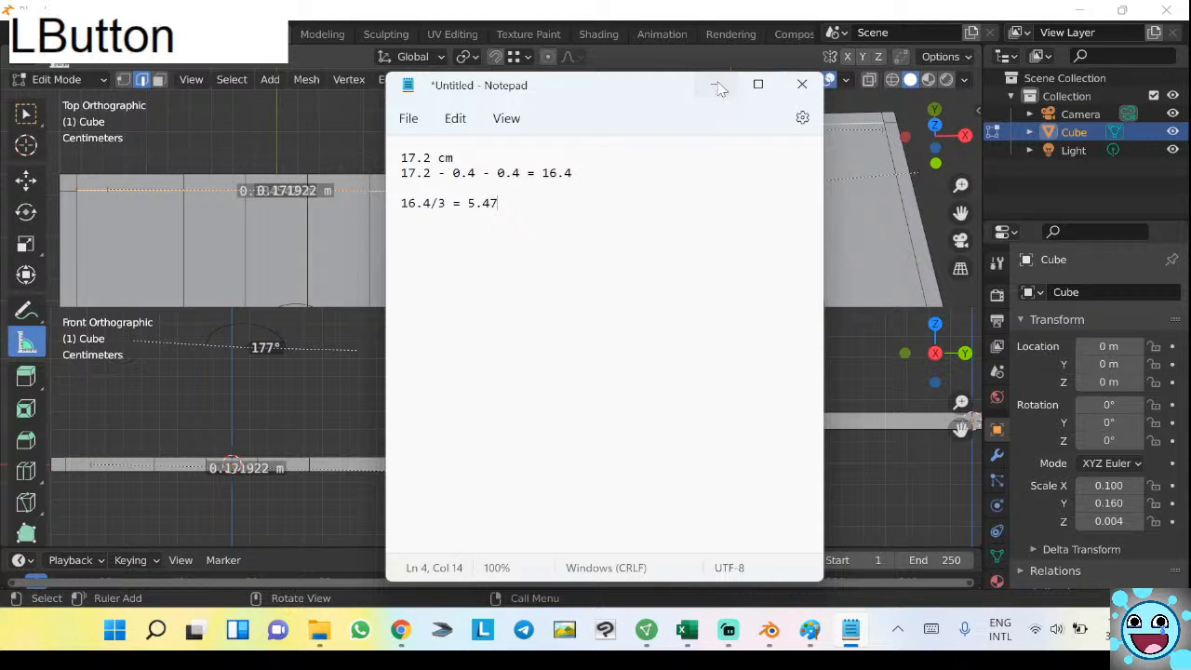
pyautogui.click(719, 90)
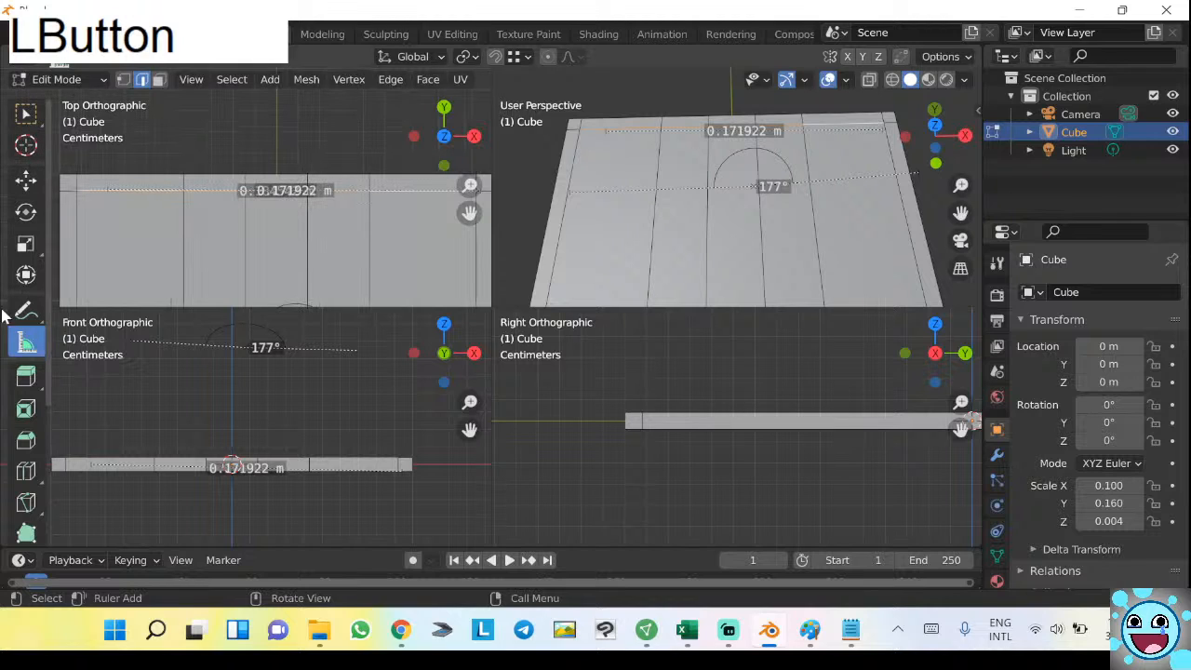
# Activate the Edge Slide tool and select the leftmost of the four middle edge loops in the top view.
pyautogui.click(26, 471)
pyautogui.scroll(-5, 26, 477)
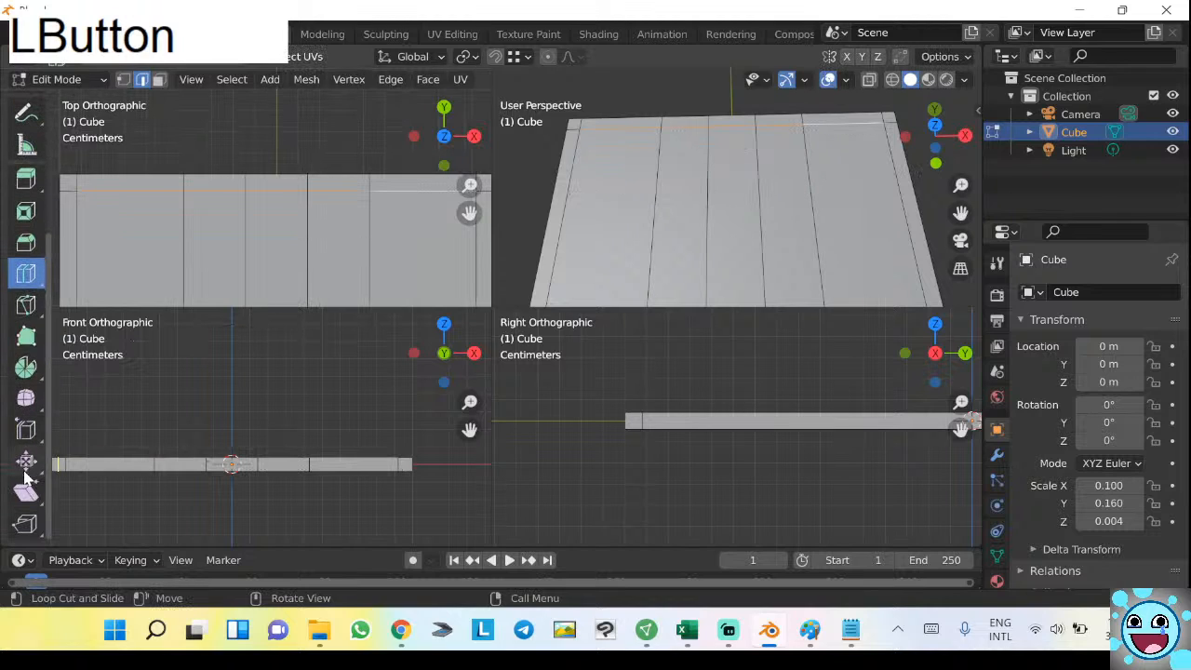
pyautogui.click(25, 406)
pyautogui.click(30, 438)
pyautogui.click(31, 467)
pyautogui.click(28, 494)
pyautogui.click(26, 366)
pyautogui.click(26, 398)
pyautogui.click(26, 429)
pyautogui.scroll(1, 244, 234)
pyautogui.scroll(-2, 275, 220)
pyautogui.scroll(1, 278, 217)
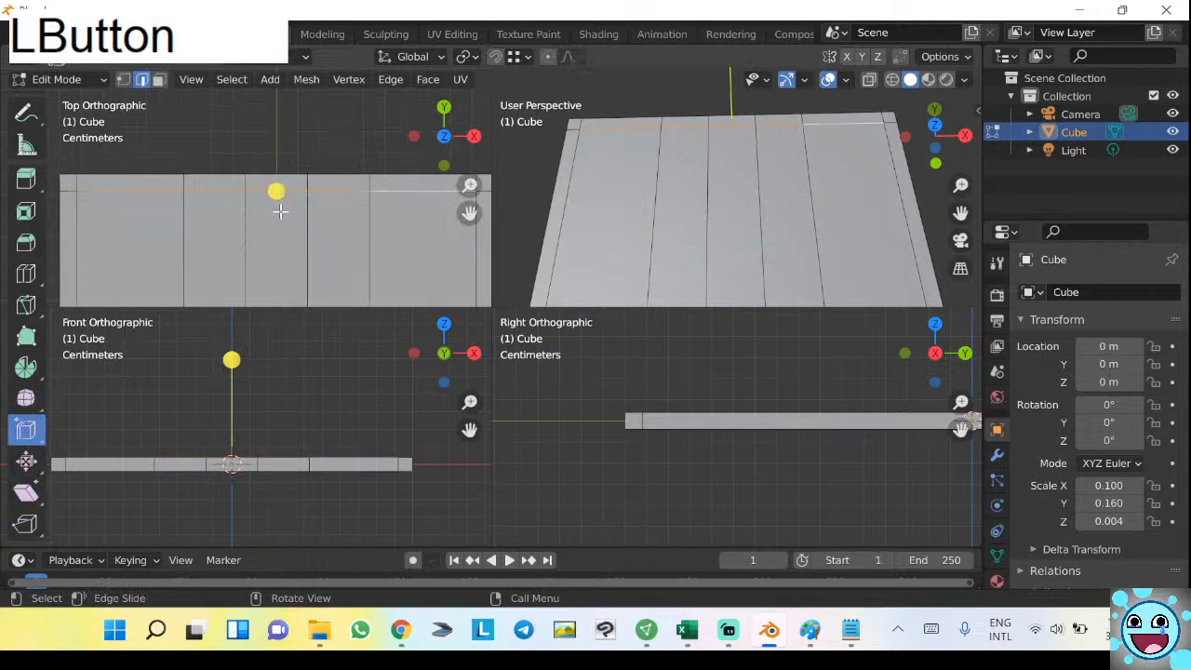
pyautogui.click(182, 202)
pyautogui.keyDown('alt'); pyautogui.click(182, 198); pyautogui.keyUp('alt')
# Examine the spacing of the board's lengthwise edge loops and compare it with the calculation in Notepad.
pyautogui.scroll(3, 186, 220)
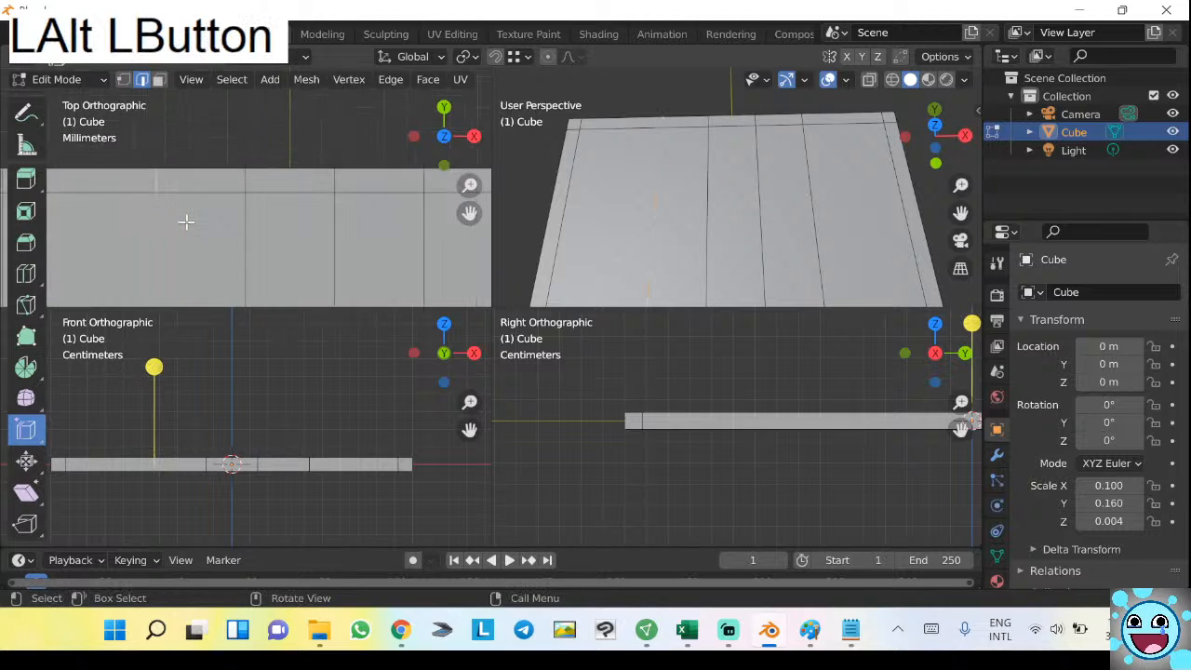
pyautogui.scroll(2, 644, 145)
pyautogui.scroll(-3, 642, 163)
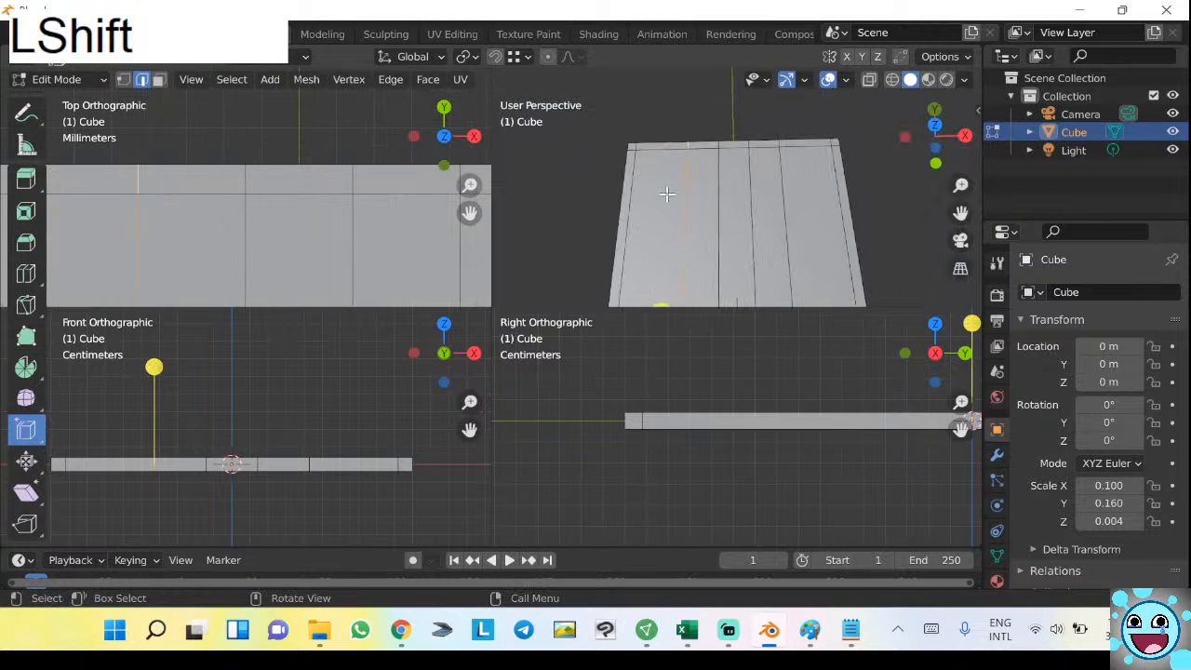
pyautogui.scroll(-3, 195, 198)
pyautogui.scroll(-4, 214, 202)
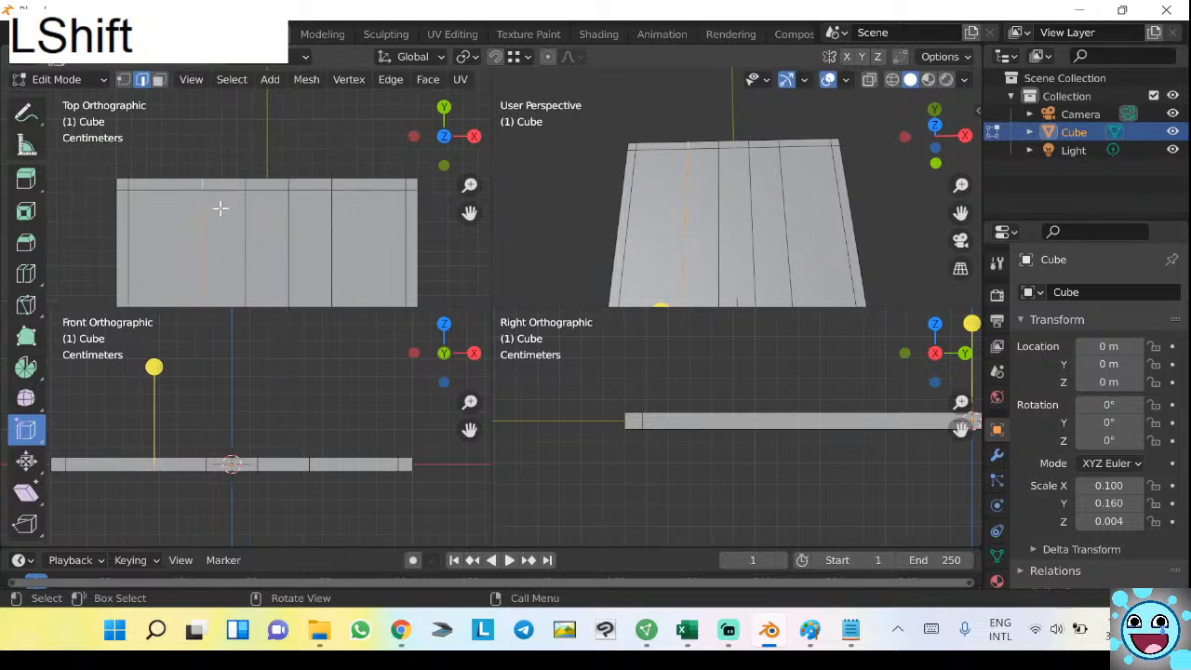
pyautogui.scroll(1, 195, 191)
pyautogui.scroll(1, 192, 187)
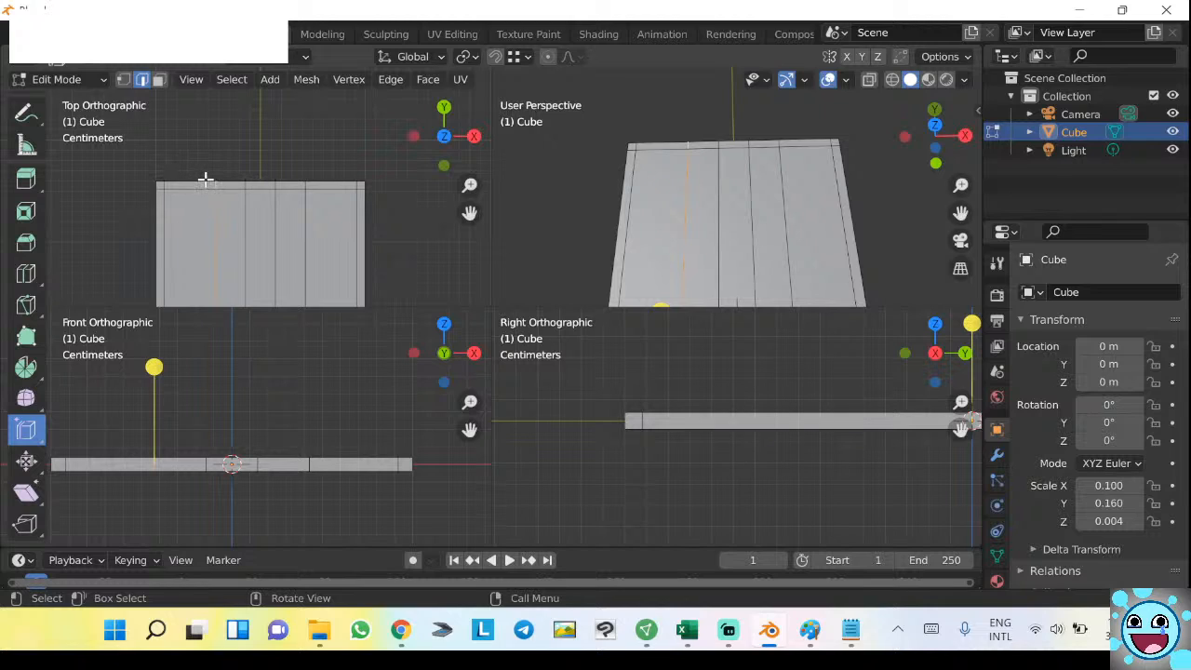
pyautogui.scroll(-1, 277, 184)
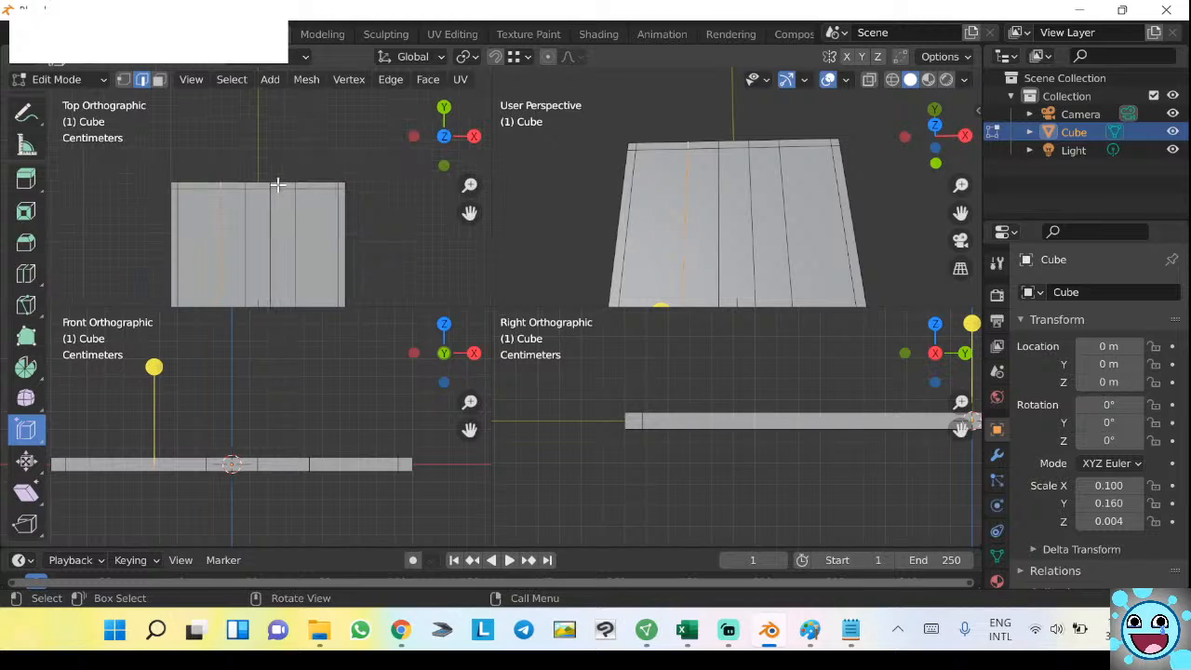
pyautogui.scroll(1, 273, 198)
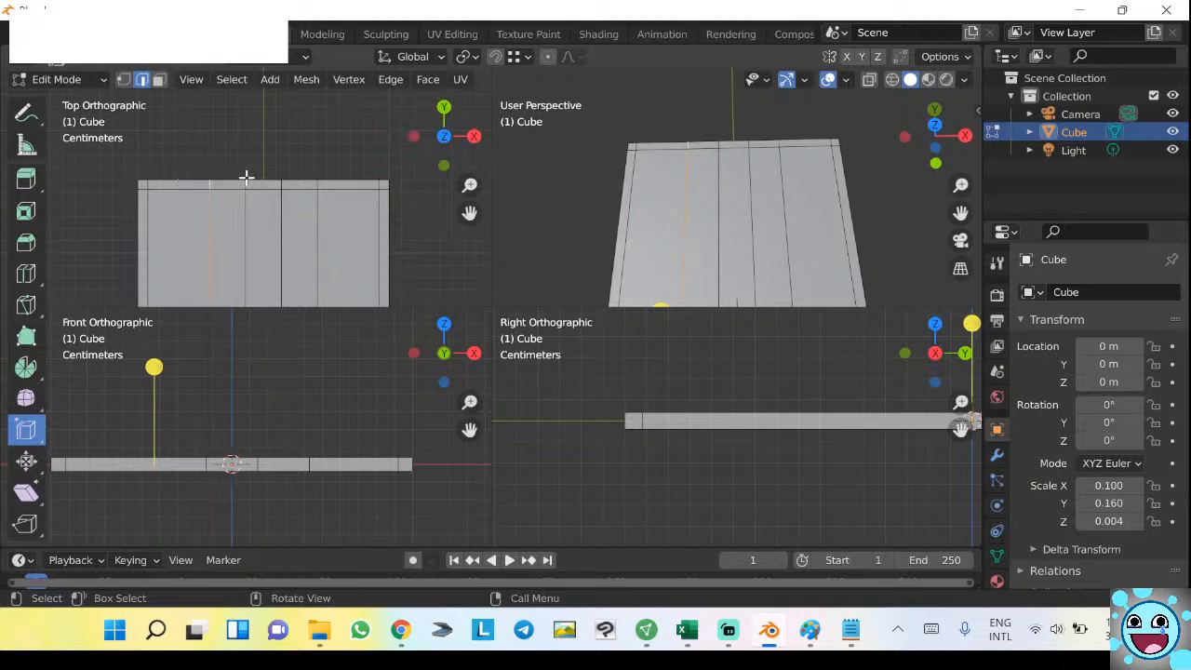
pyautogui.scroll(-3, 247, 177)
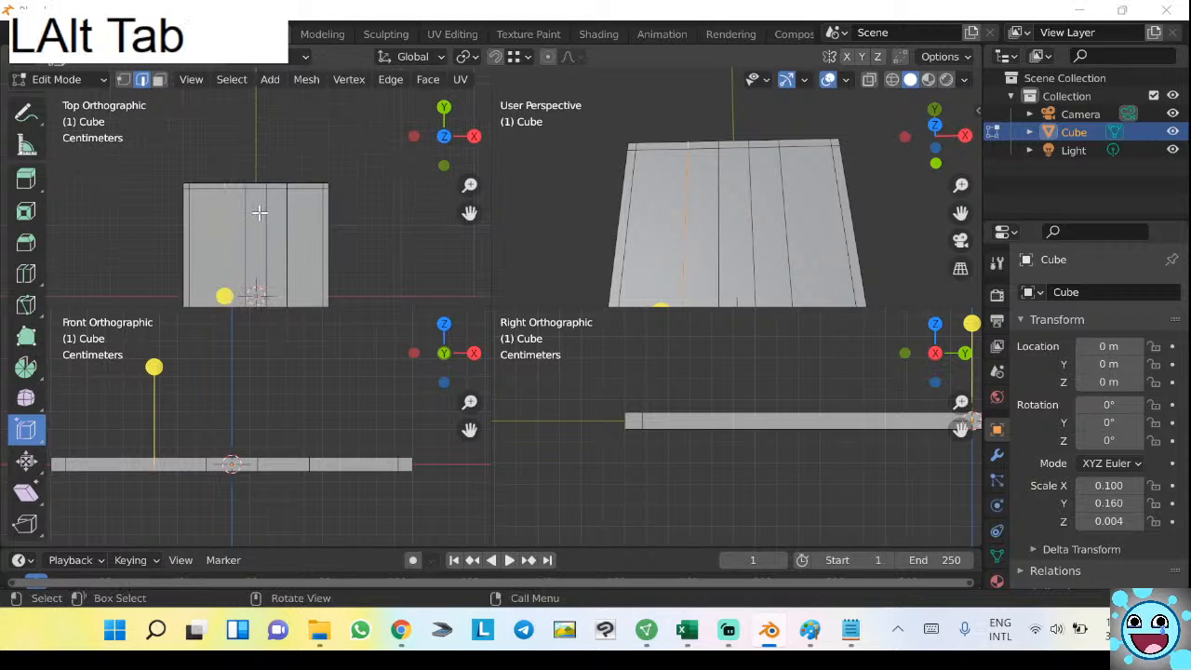
pyautogui.hotkey('alt', 'Tab')
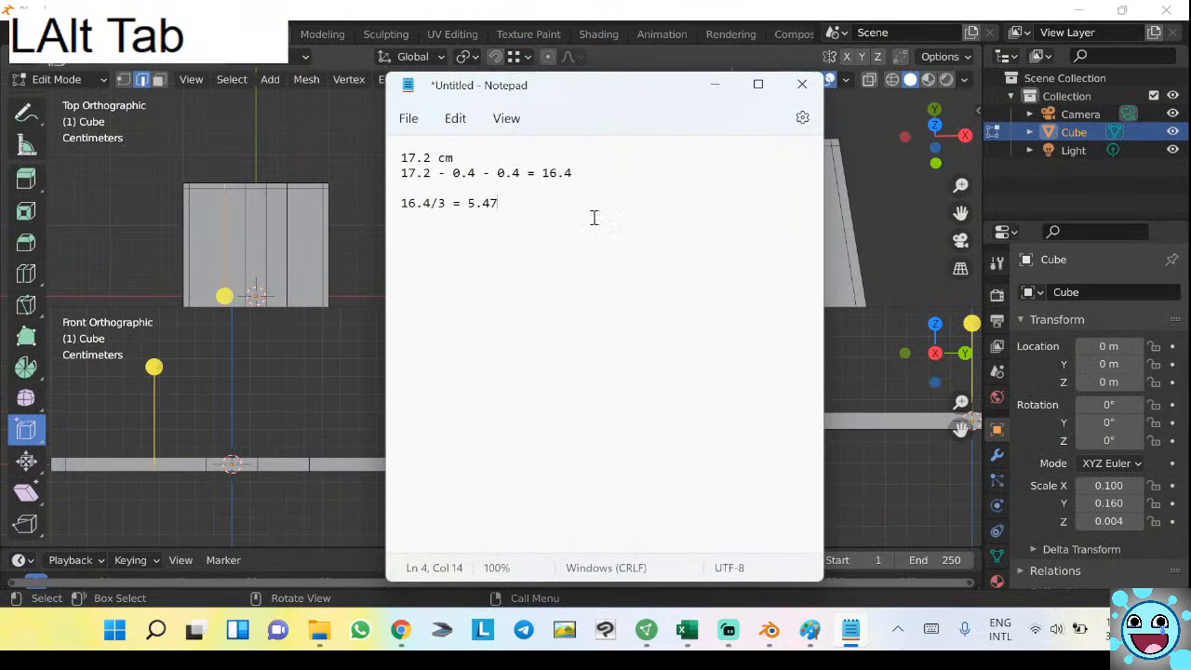
pyautogui.hotkey('alt', 'Tab')
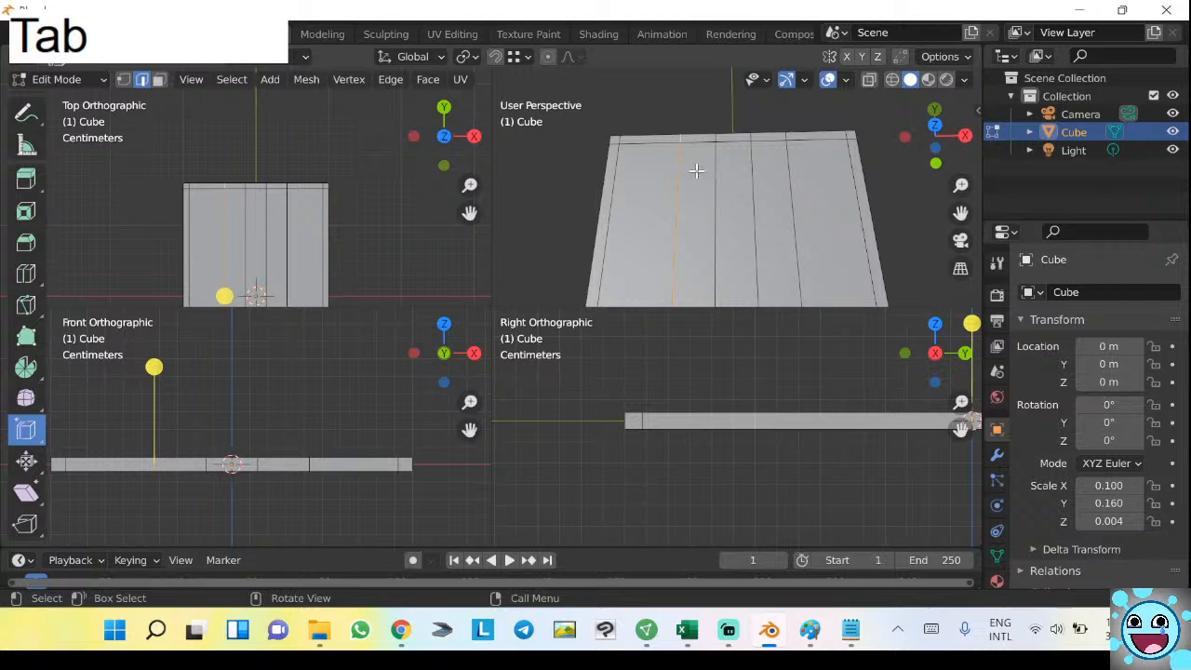
# Activate the Measure tool to show the existing rulers on the board in the top view.
pyautogui.scroll(-2, 260, 206)
pyautogui.scroll(3, 233, 181)
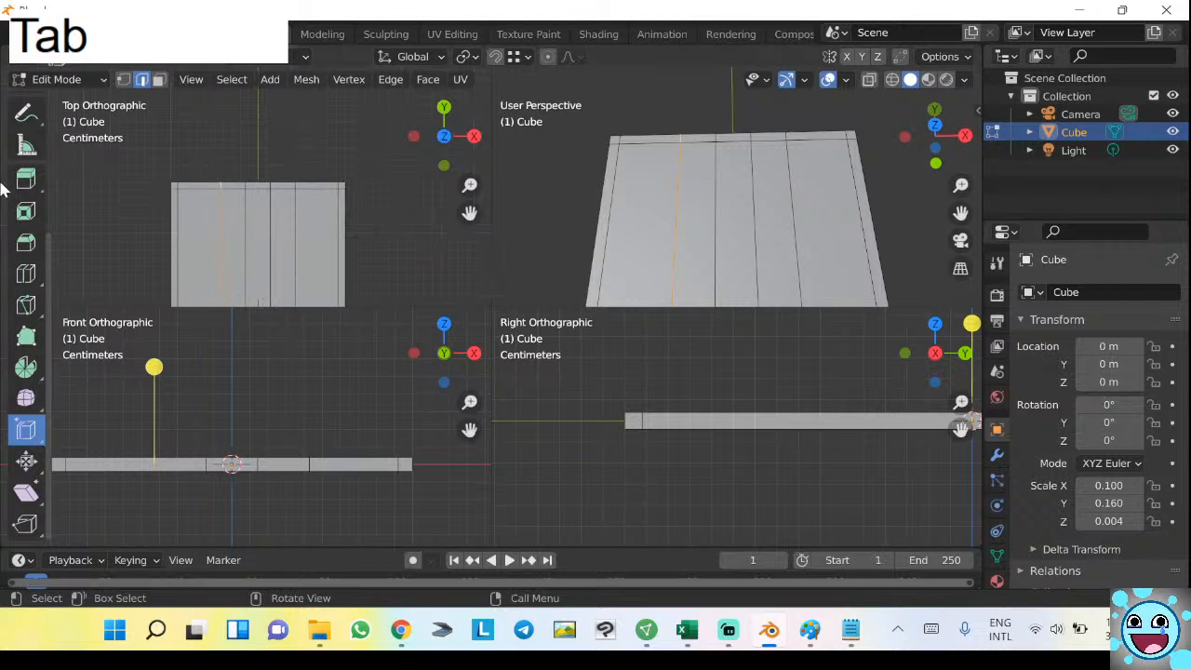
pyautogui.scroll(3, 26, 201)
pyautogui.click(26, 241)
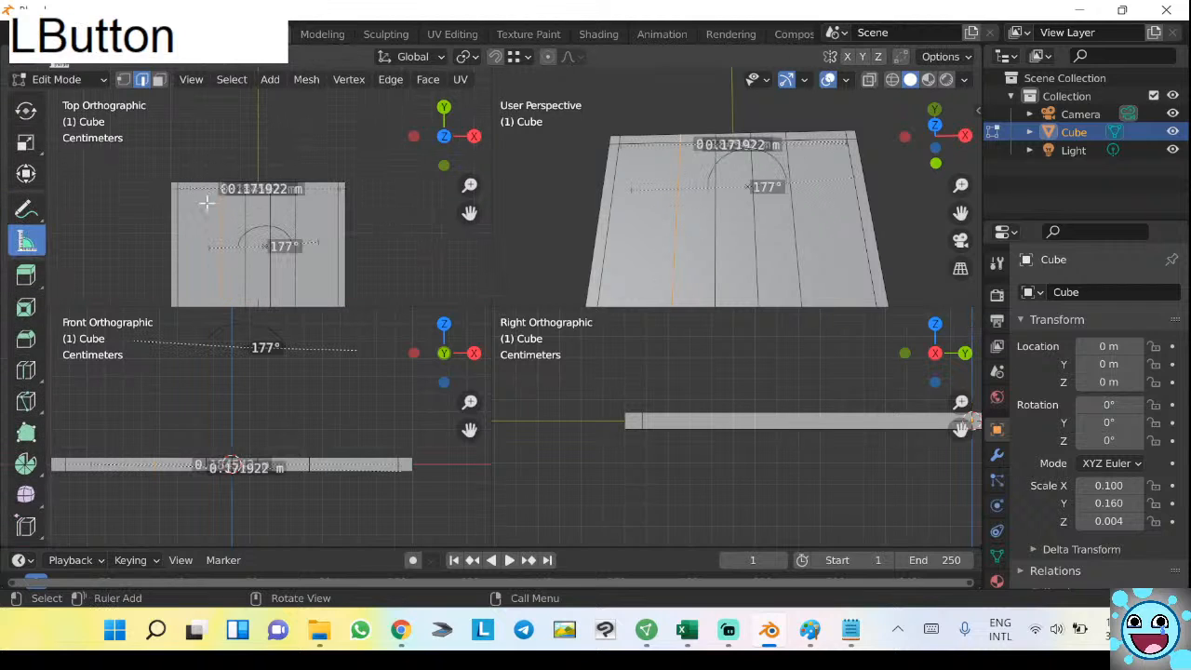
pyautogui.scroll(3, 215, 211)
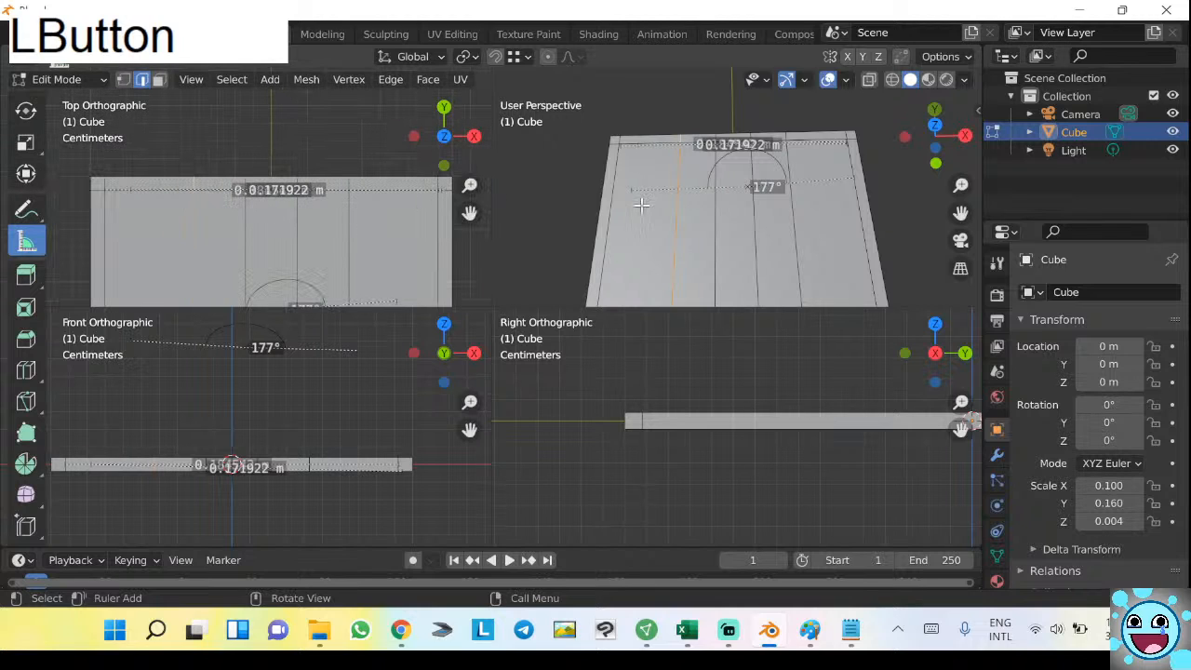
pyautogui.moveTo(725, 153)
pyautogui.mouseDown(button='middle')
pyautogui.moveTo(726, 167)
pyautogui.moveTo(717, 139)
pyautogui.moveTo(716, 172)
pyautogui.moveTo(721, 149)
pyautogui.mouseUp(button='middle')
# Try to remove the old rulers near the board's upper edge in the top view and in the front view.
pyautogui.click(268, 190)
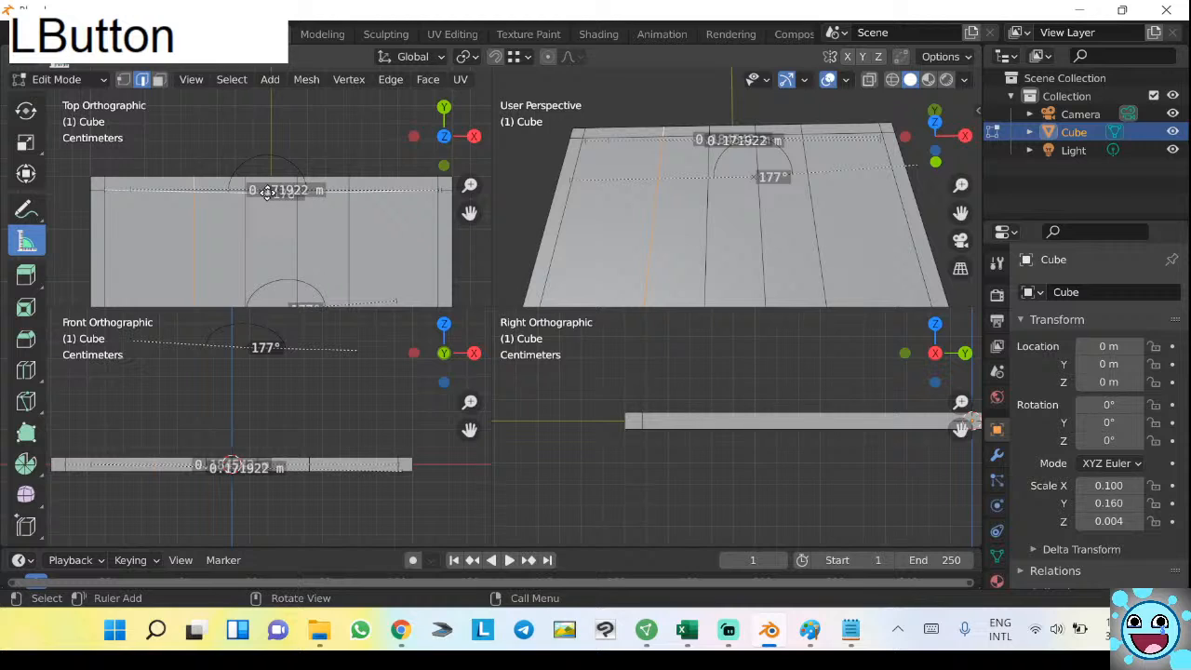
pyautogui.rightClick(268, 190)
pyautogui.press('Escape')
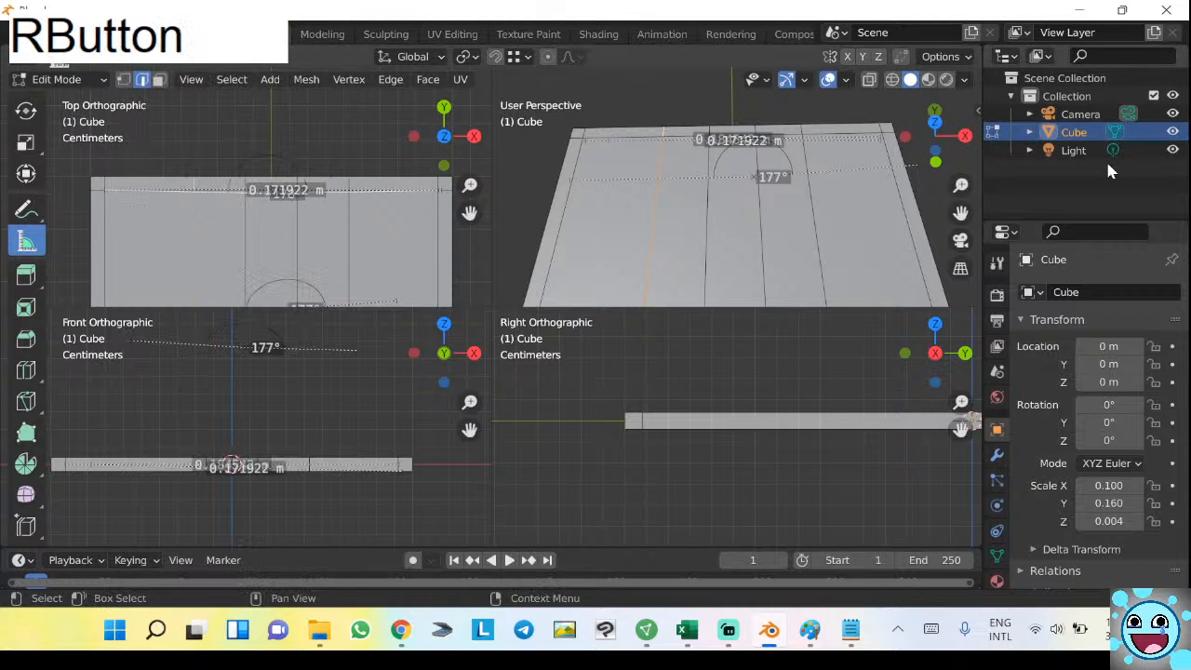
pyautogui.rightClick(22, 247)
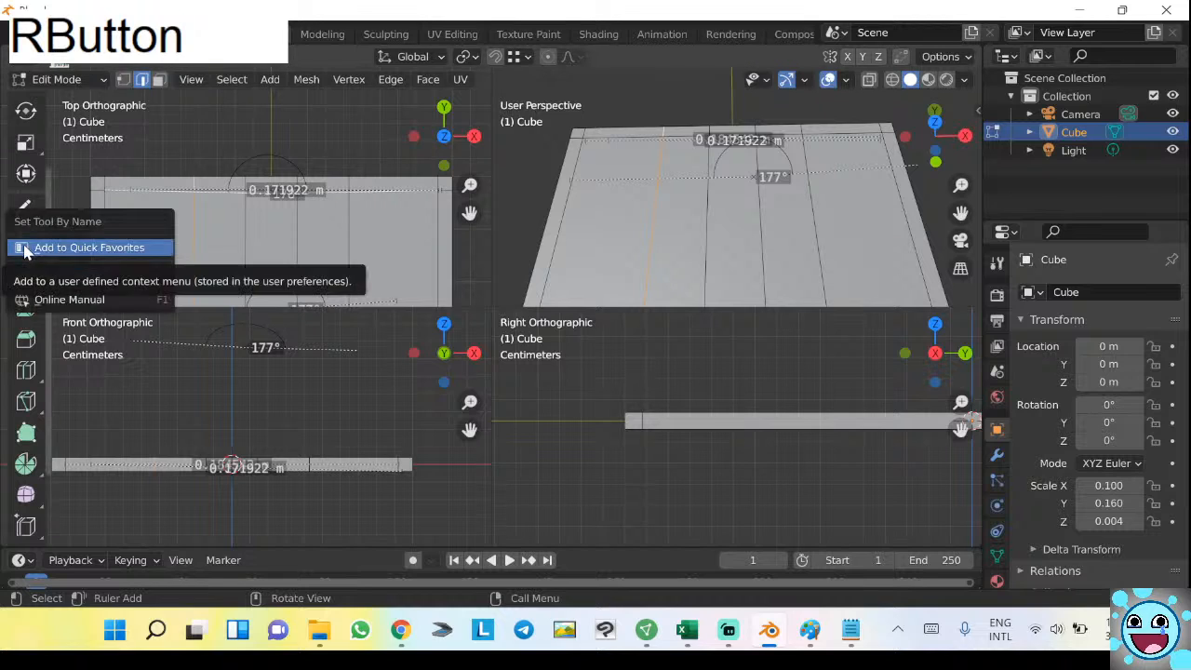
pyautogui.click(22, 244)
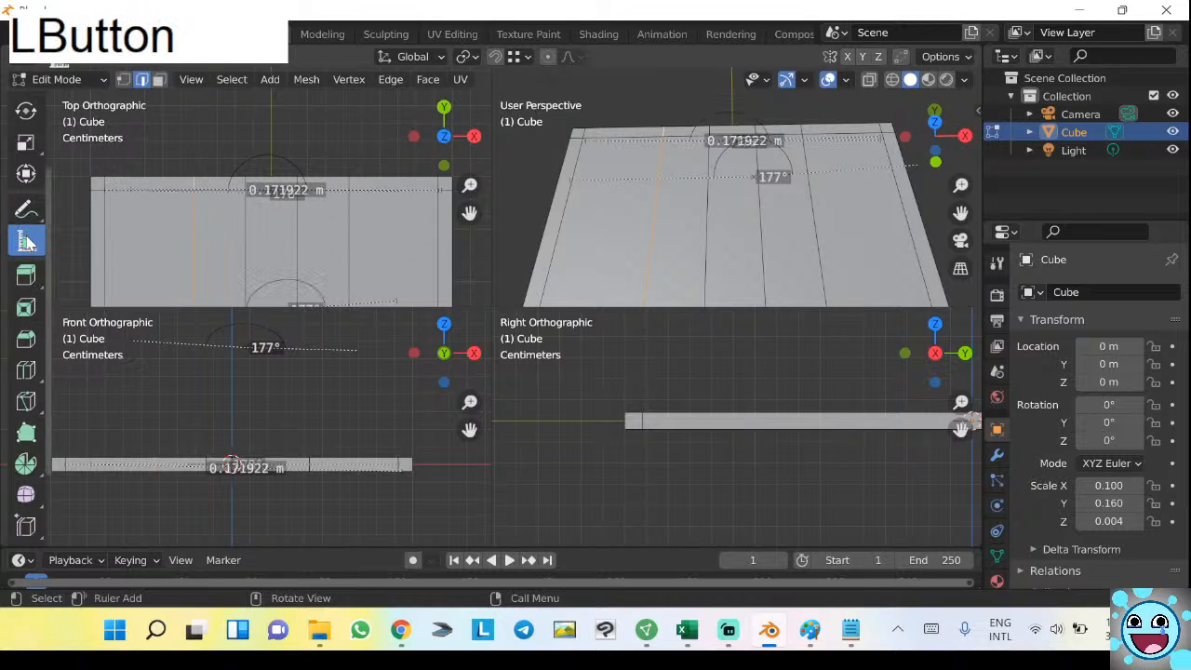
pyautogui.moveTo(264, 347); pyautogui.dragTo(342, 393)
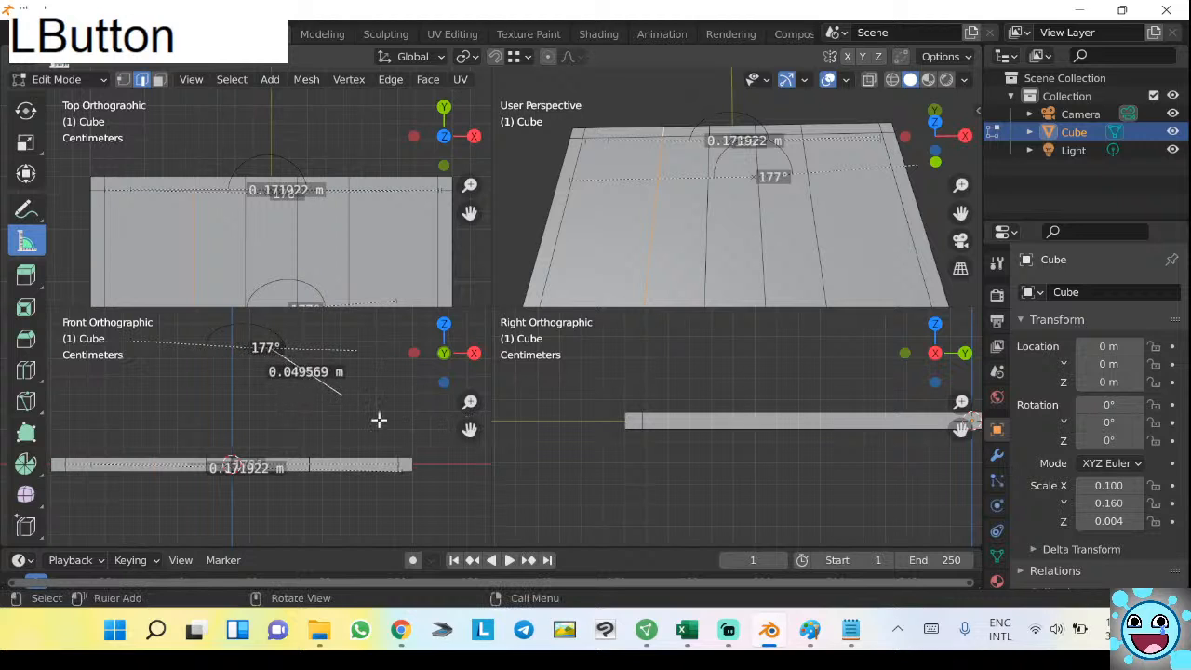
pyautogui.hotkey('alt', 'Tab')
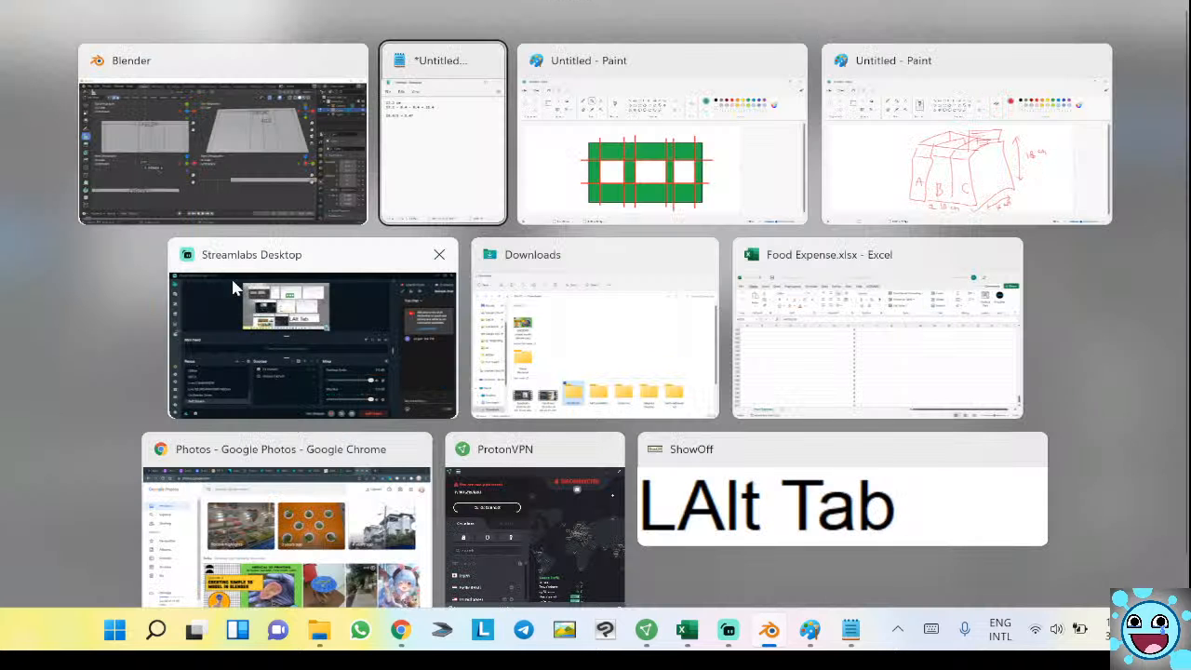
pyautogui.keyDown('alt'); pyautogui.click(363, 205); pyautogui.keyUp('alt')
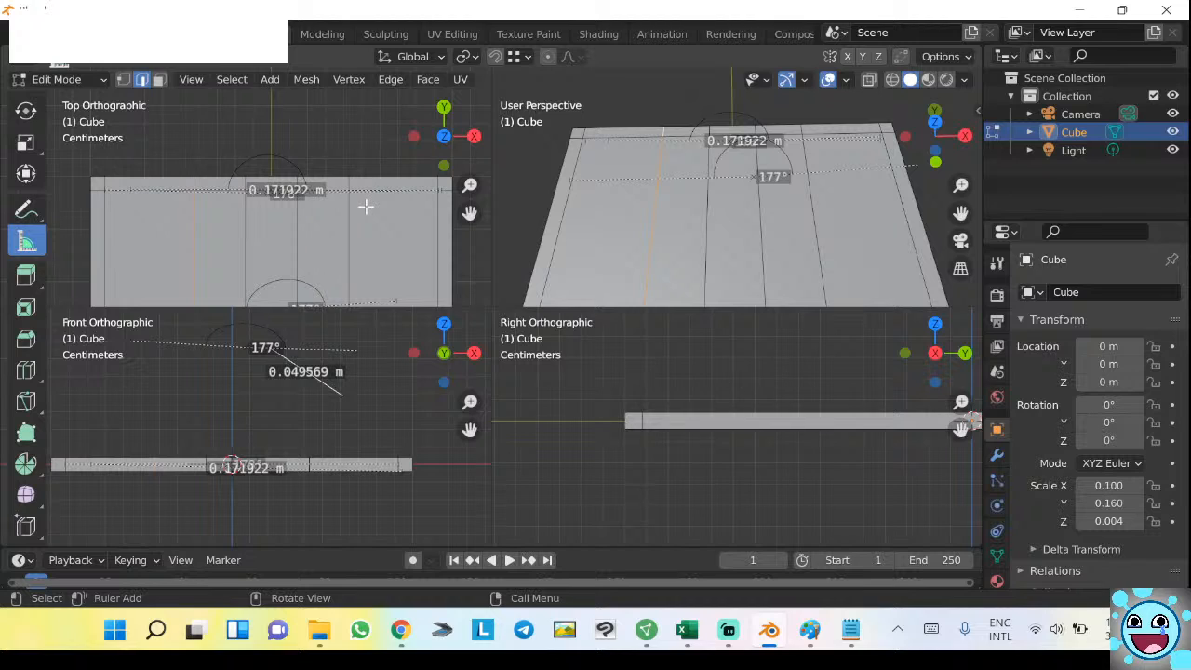
# Switch to the Select Box tool and back to Measure, and try to delete the remaining old rulers.
pyautogui.scroll(3, 26, 125)
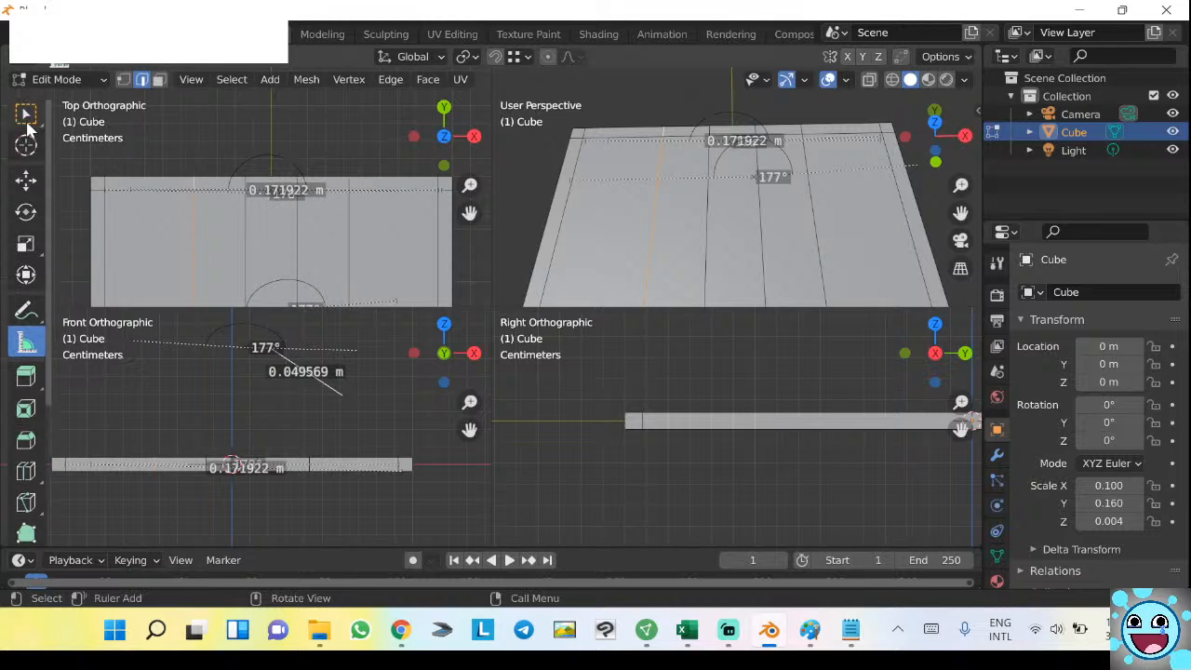
pyautogui.click(25, 114)
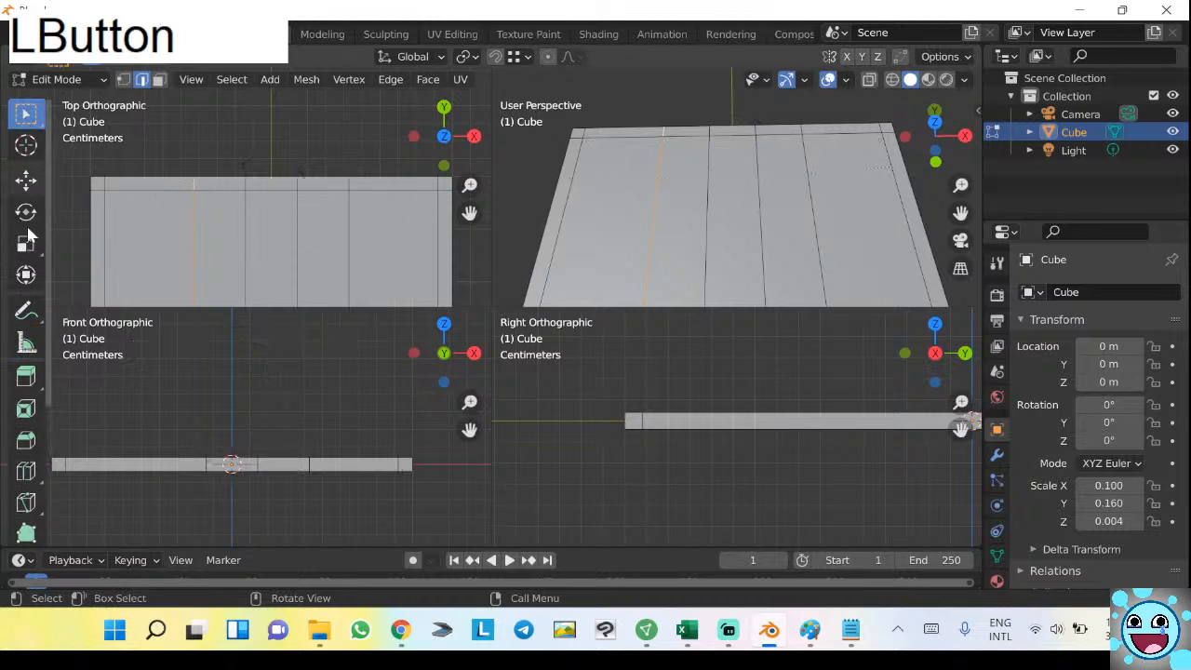
pyautogui.click(26, 344)
pyautogui.press('x')
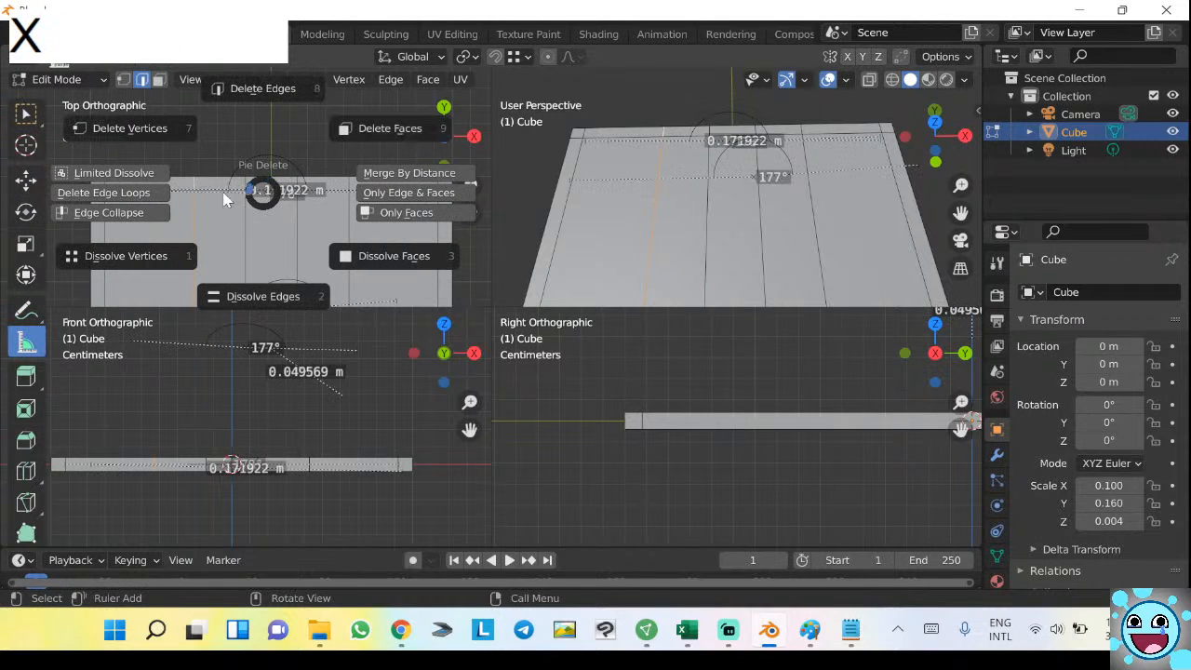
pyautogui.press('Escape')
pyautogui.press('x')
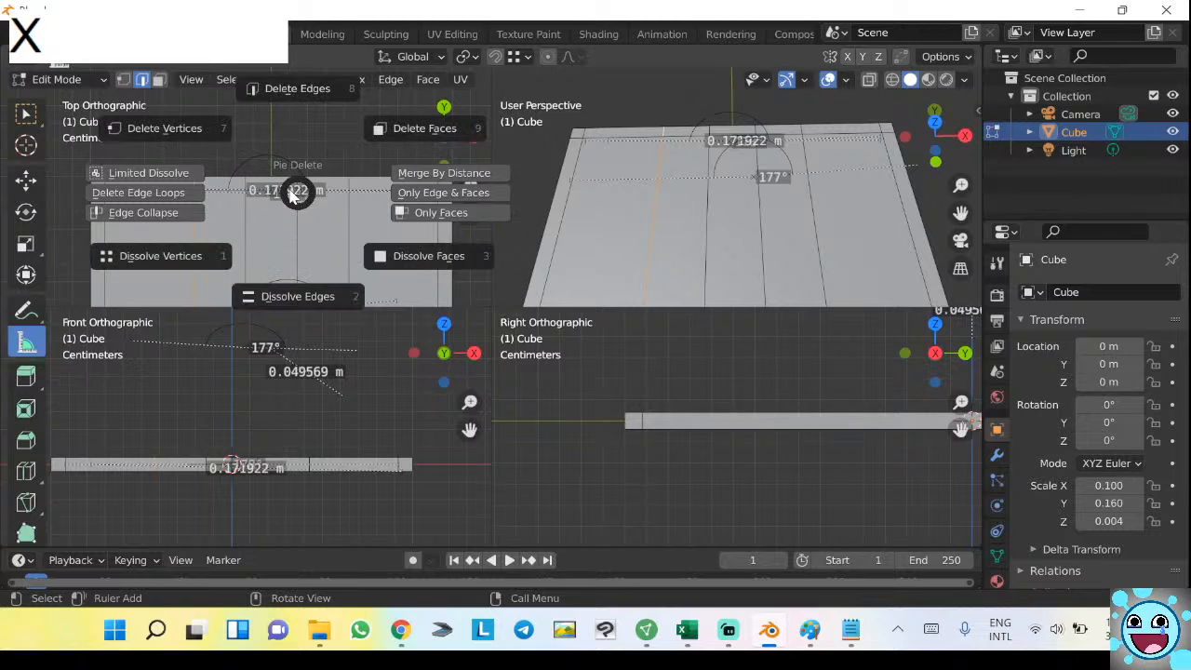
pyautogui.press('Escape')
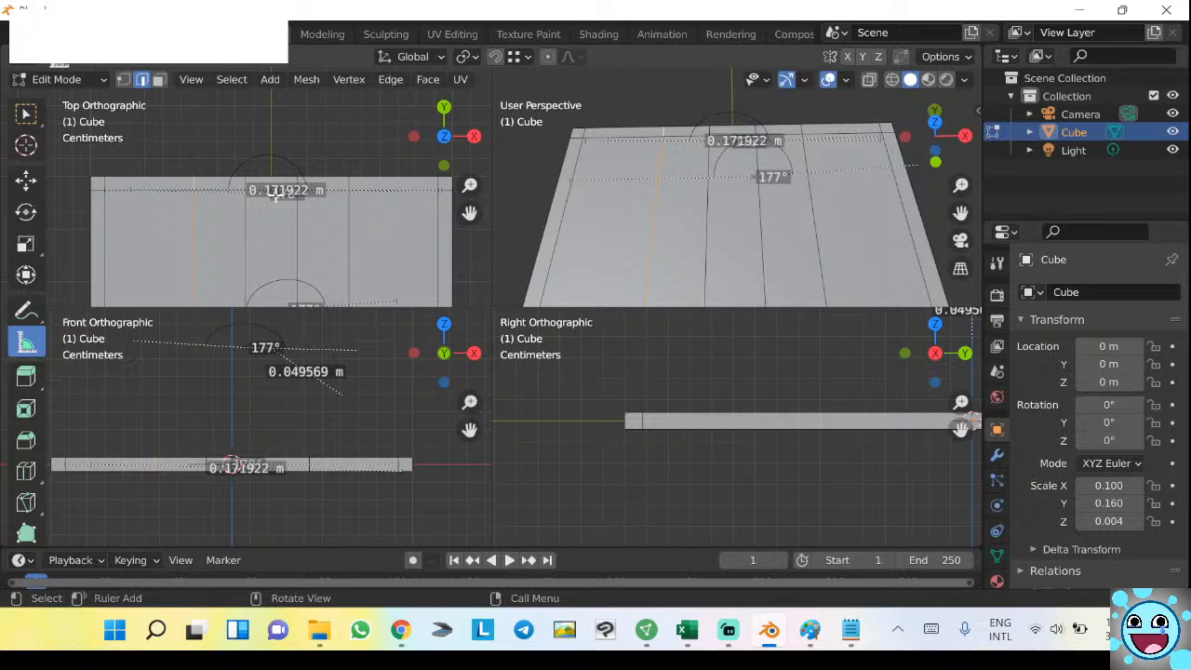
# Draw two horizontal rulers about 0.0548 m long in the top view, running inward from the board's left and right inner border edges.
pyautogui.moveTo(653, 163); pyautogui.dragTo(646, 223, button='middle')
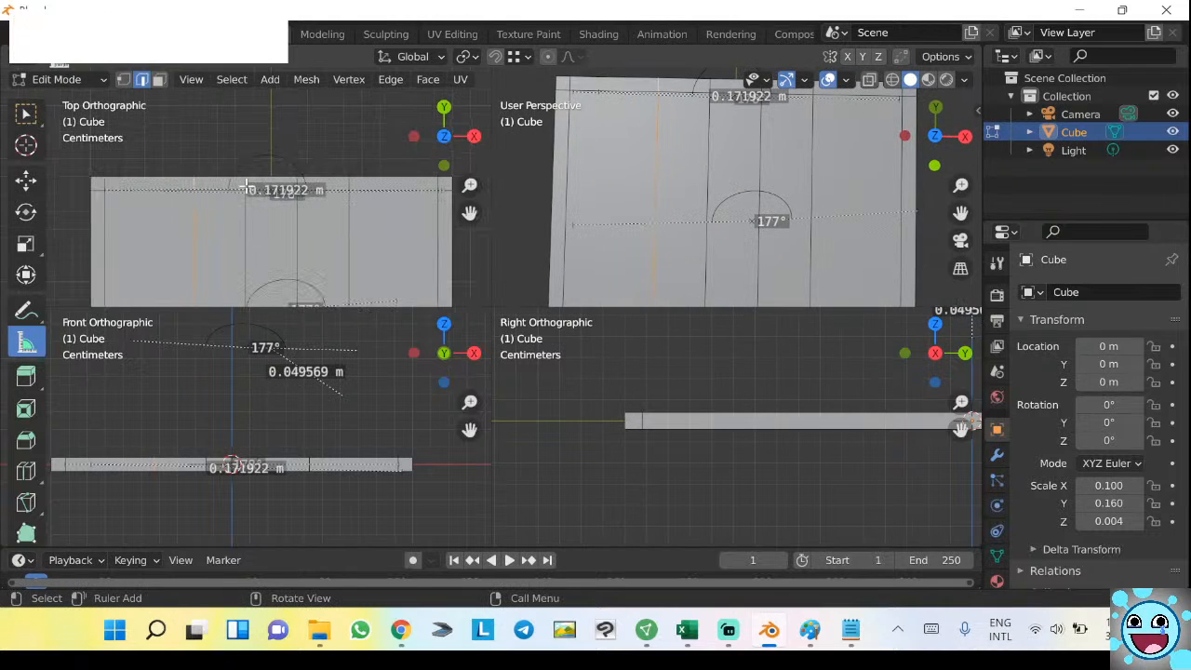
pyautogui.scroll(1, 126, 195)
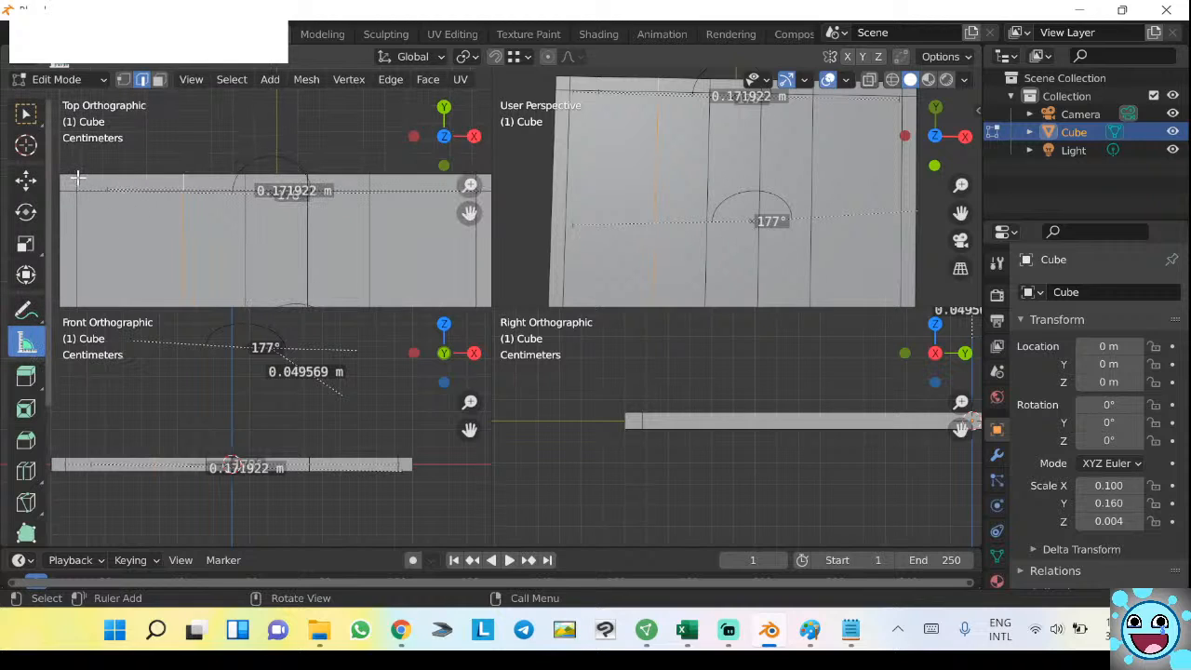
pyautogui.moveTo(79, 179); pyautogui.dragTo(197, 189)
pyautogui.press('Escape')
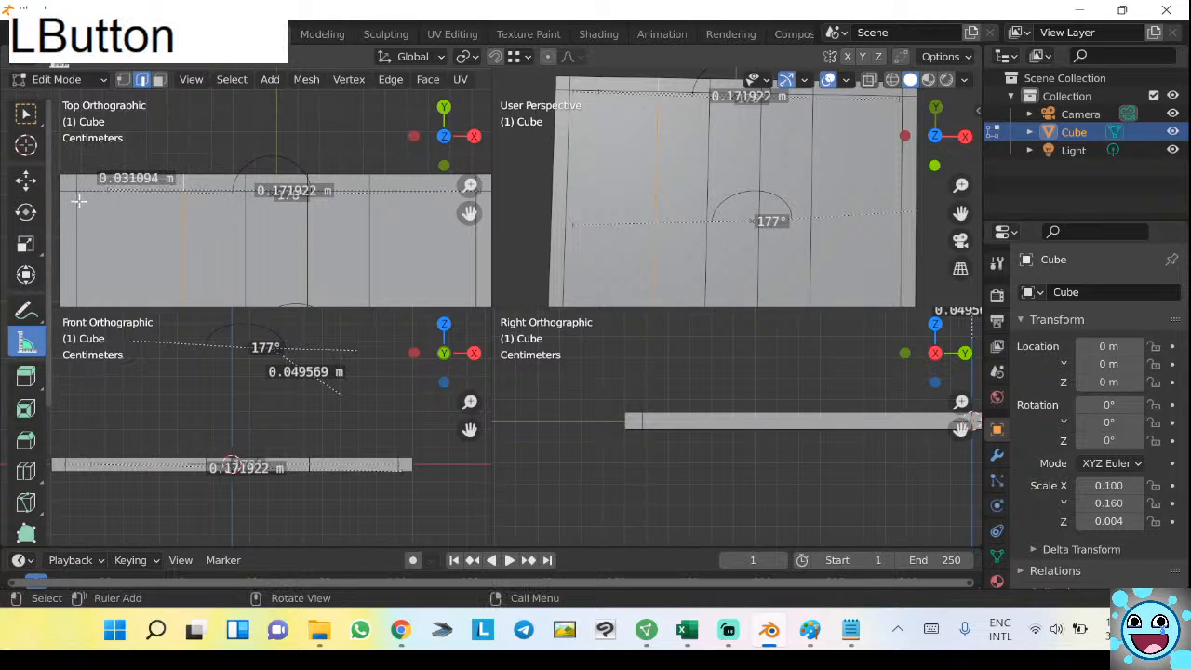
pyautogui.moveTo(76, 200); pyautogui.dragTo(194, 201)
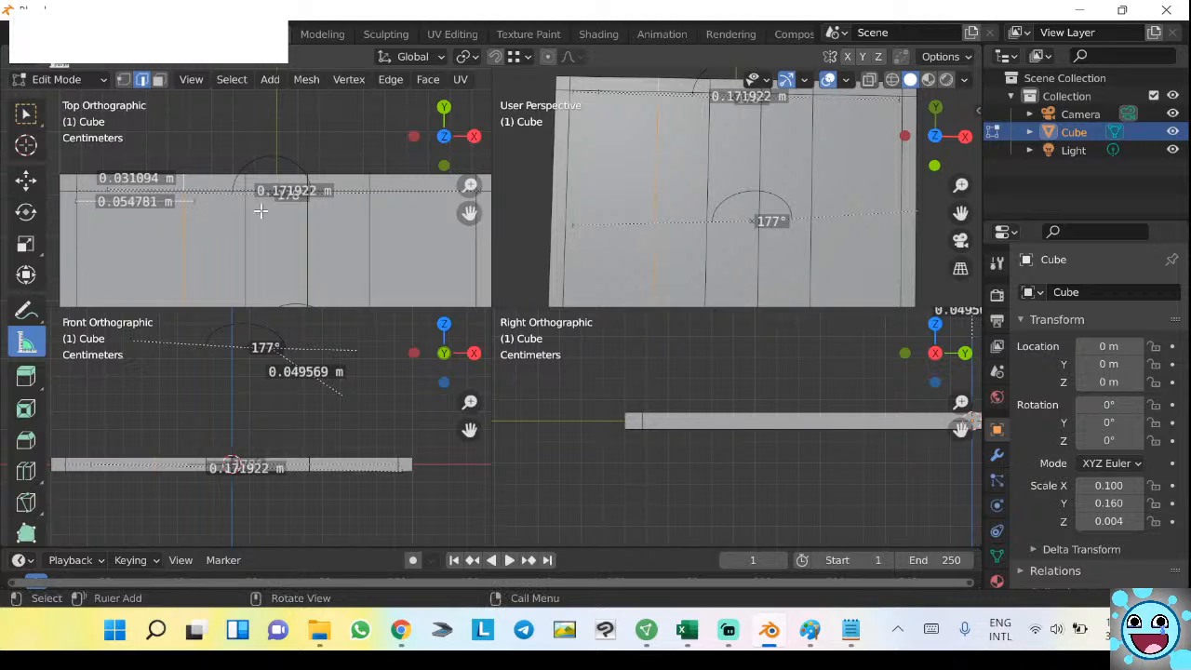
pyautogui.keyDown('shift'); pyautogui.moveTo(425, 210); pyautogui.dragTo(370, 195, button='middle'); pyautogui.keyUp('shift')
pyautogui.moveTo(425, 189); pyautogui.dragTo(306, 189)
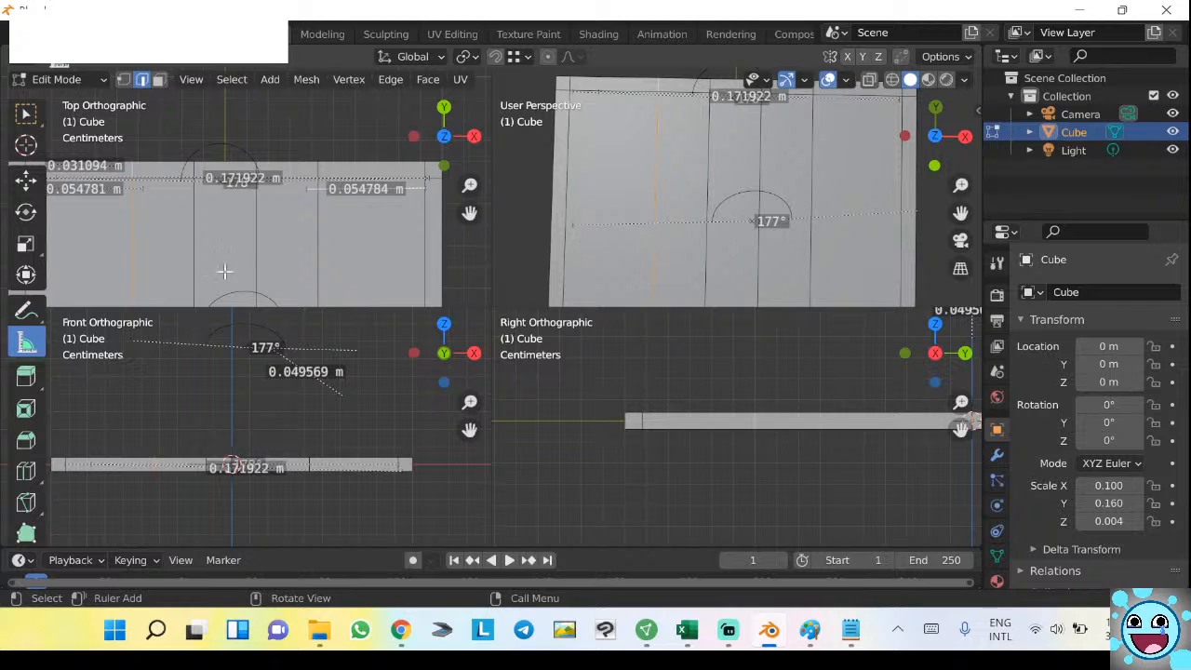
# Slide the selected left middle edge loop toward the inner end of the left ruler with an Edge Slide factor of about -0.181.
pyautogui.keyDown('shift'); pyautogui.moveTo(252, 232); pyautogui.dragTo(320, 208, button='middle'); pyautogui.keyUp('shift')
pyautogui.scroll(3, 320, 208)
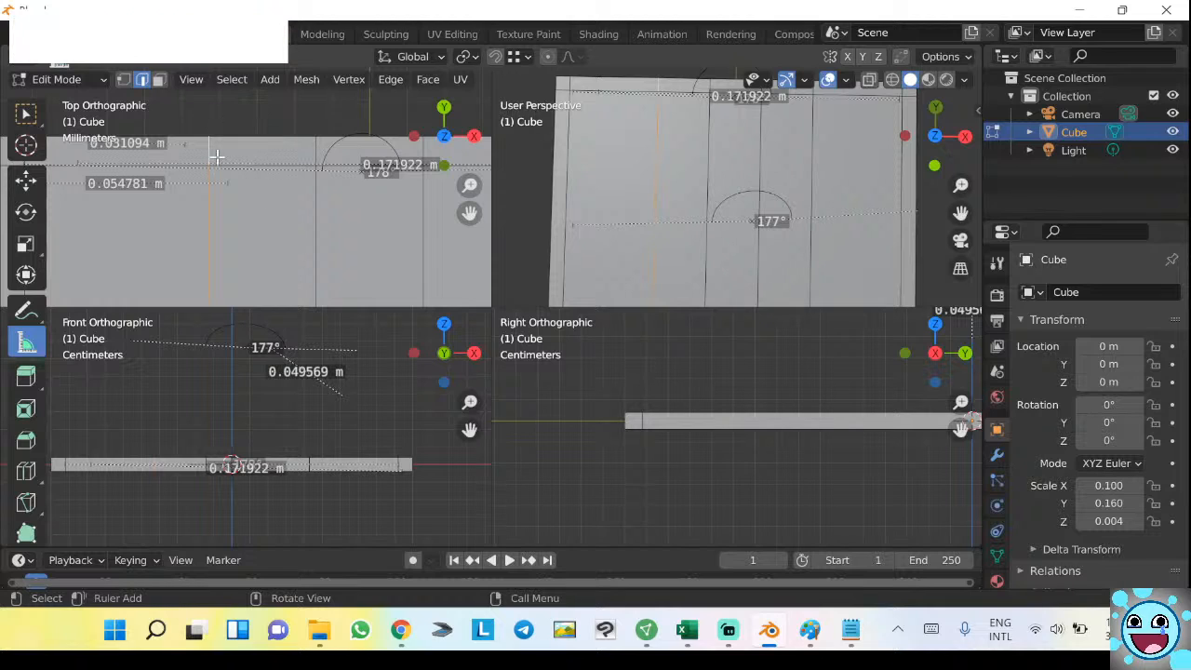
pyautogui.scroll(2, 221, 157)
pyautogui.keyDown('shift'); pyautogui.moveTo(240, 166); pyautogui.dragTo(276, 198, button='middle'); pyautogui.keyUp('shift')
pyautogui.scroll(2, 258, 171)
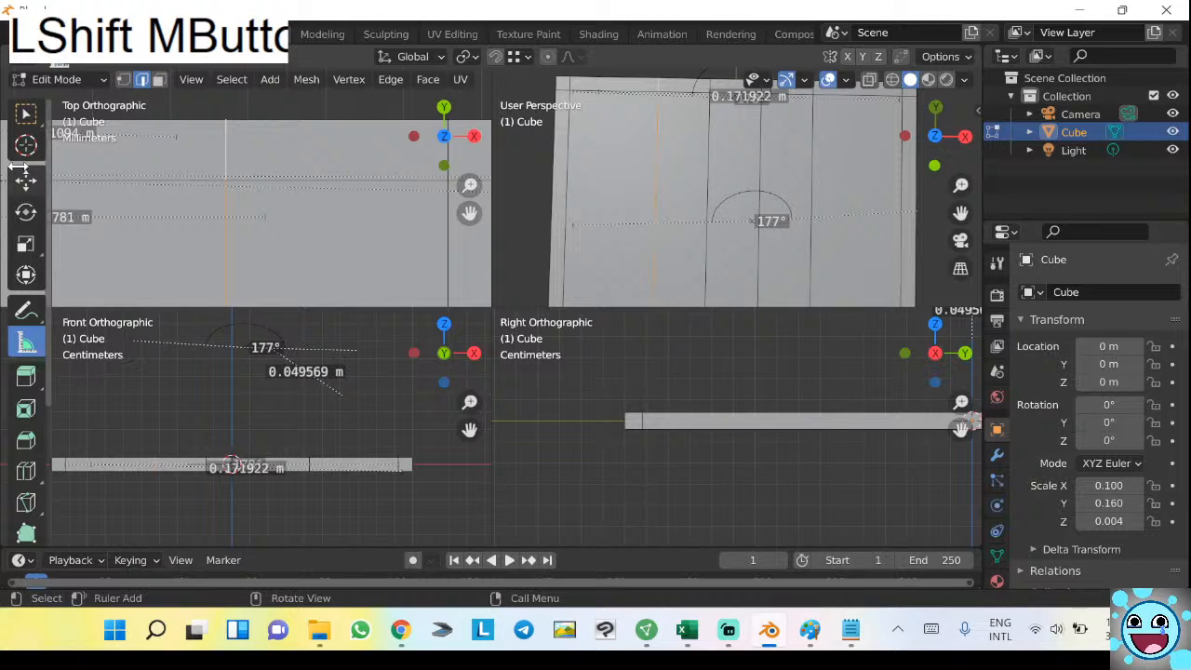
pyautogui.scroll(-5, 26, 447)
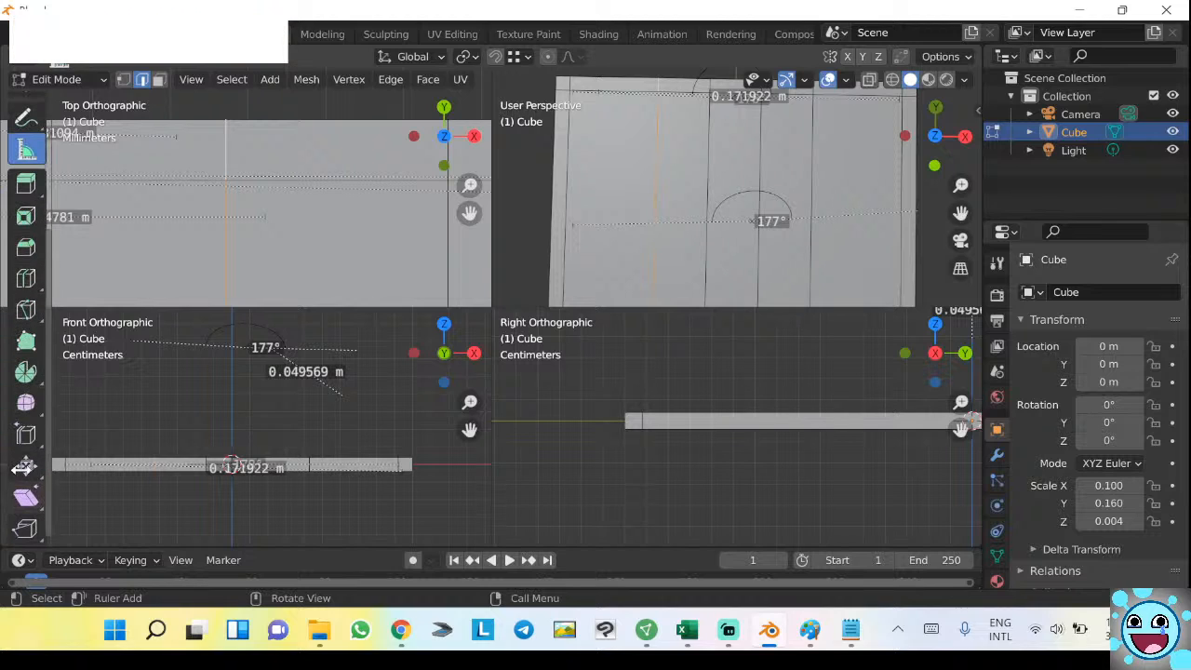
pyautogui.click(26, 442)
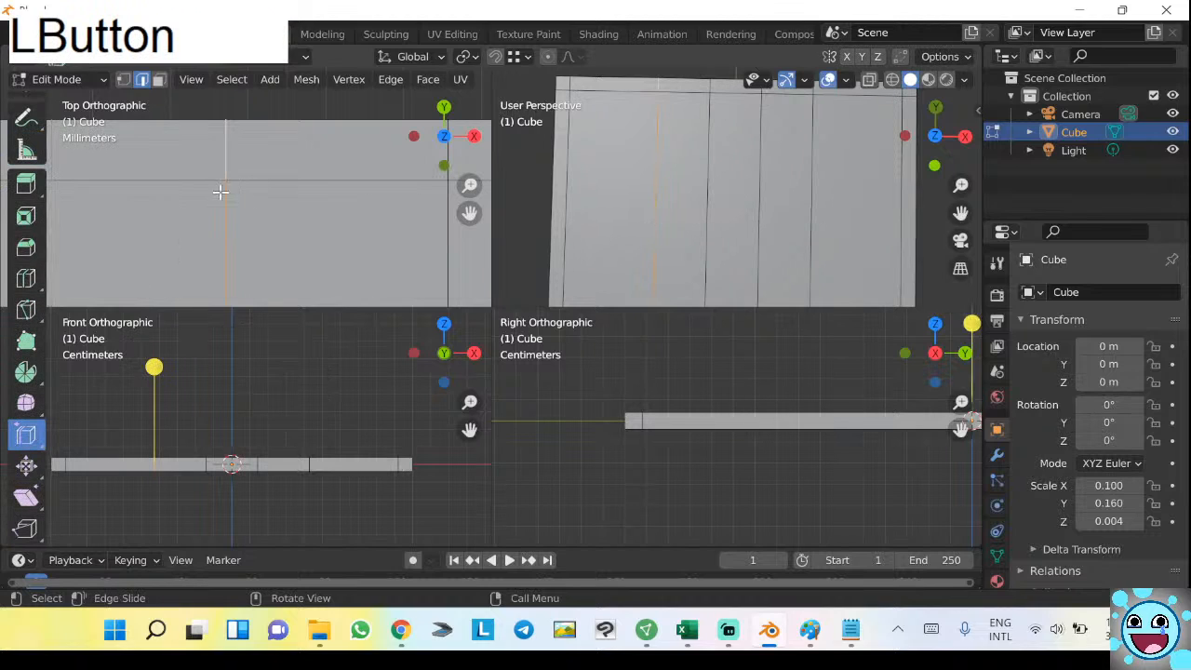
pyautogui.scroll(3, 32, 270)
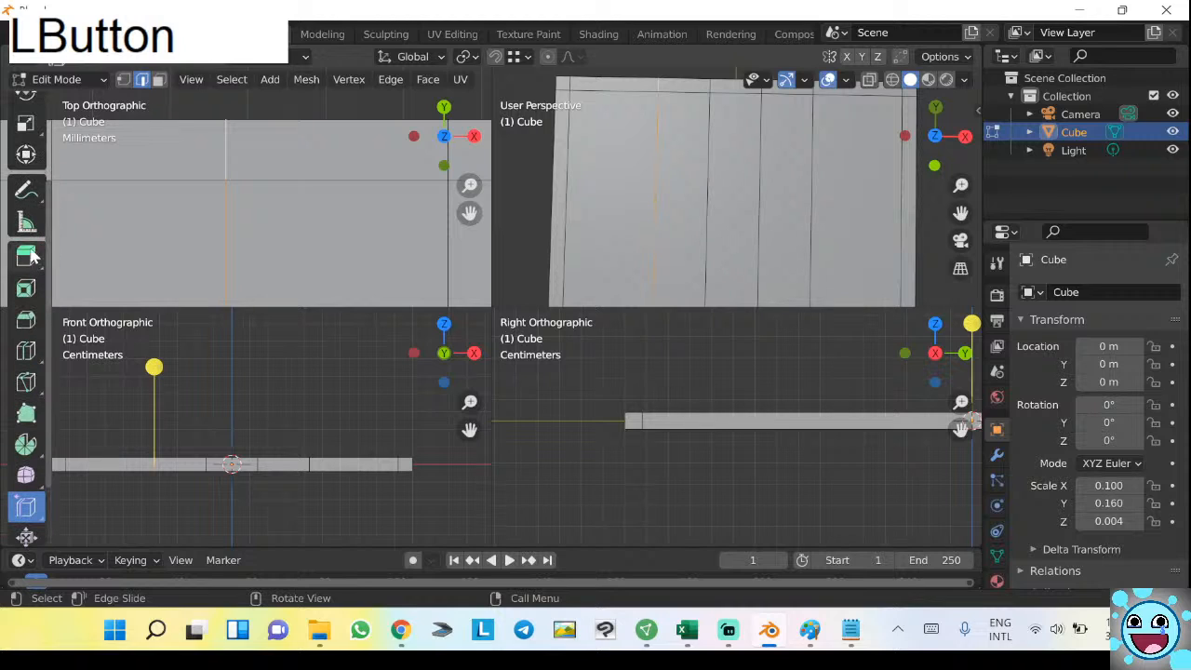
pyautogui.click(26, 221)
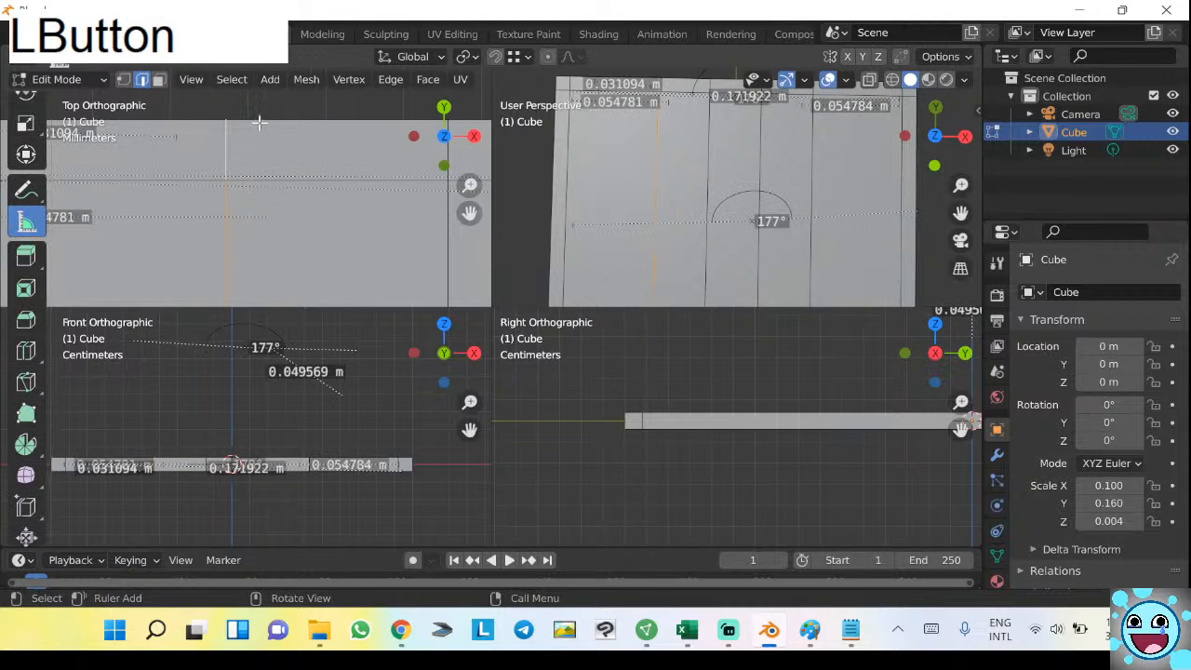
pyautogui.click(26, 505)
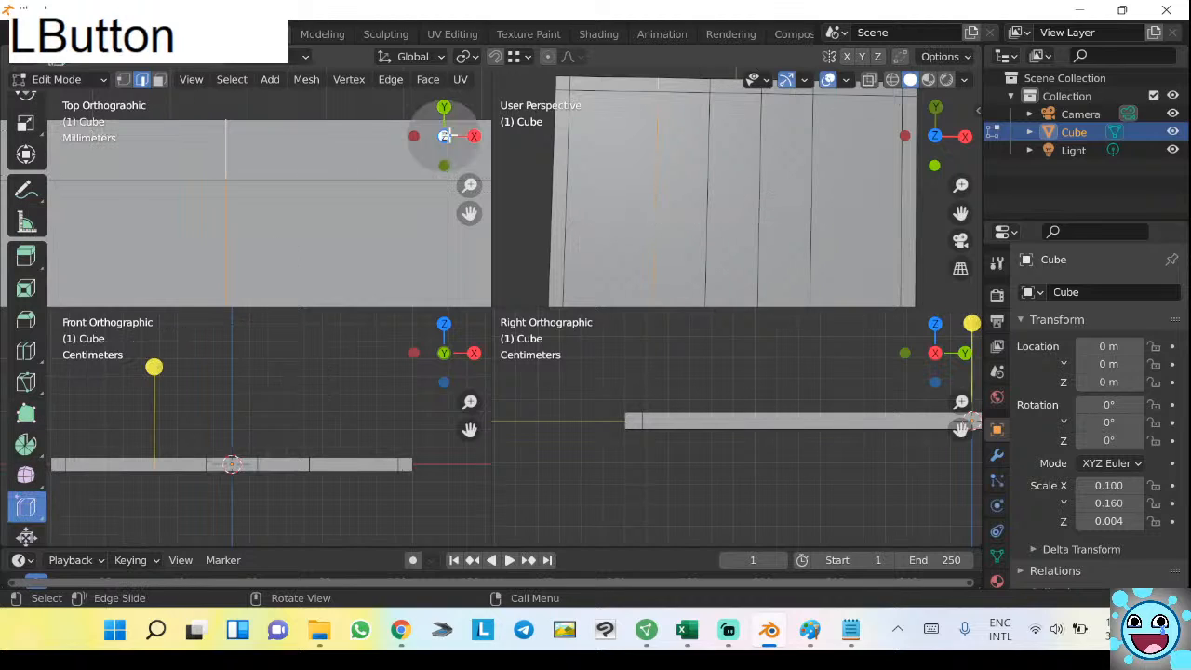
pyautogui.scroll(-3, 723, 173)
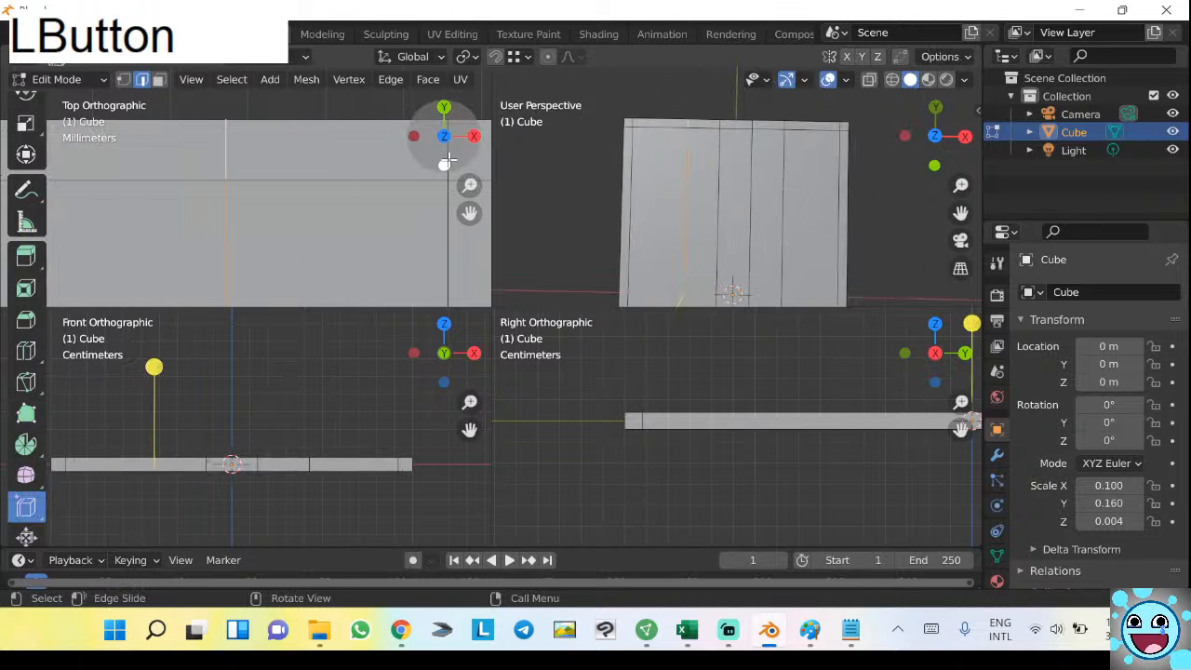
pyautogui.keyDown('shift'); pyautogui.moveTo(677, 259); pyautogui.dragTo(664, 220, button='middle'); pyautogui.keyUp('shift')
pyautogui.moveTo(652, 225); pyautogui.dragTo(658, 227)
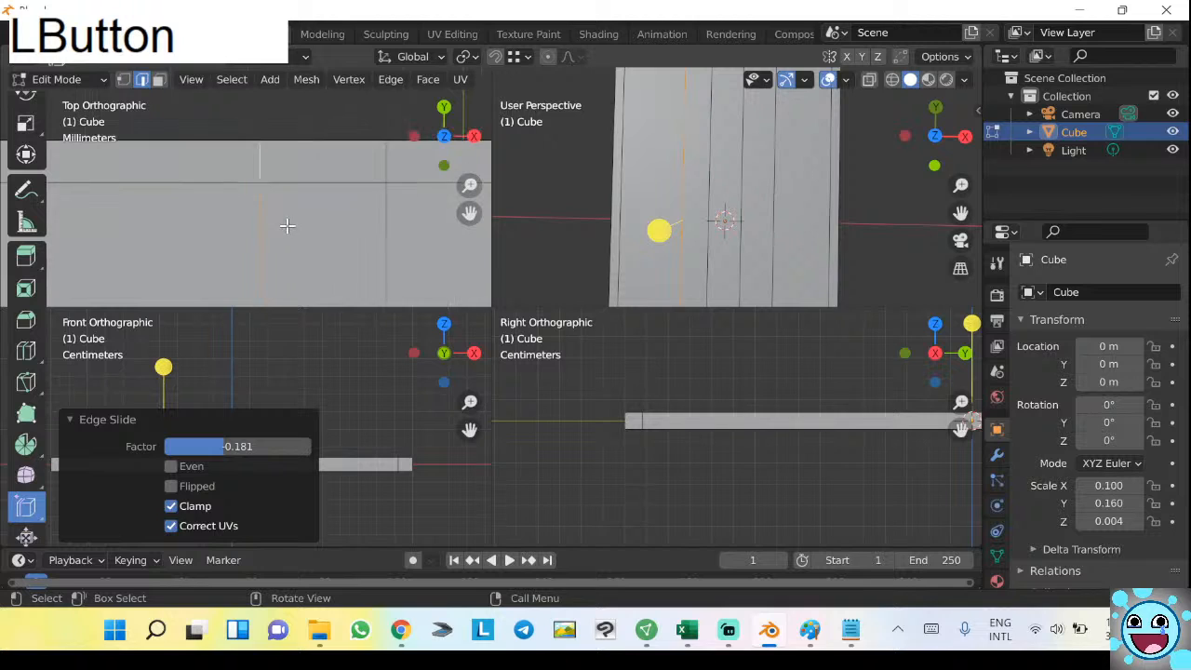
# Select the rightmost of the four middle edge loops in the top view.
pyautogui.scroll(-3, 287, 225)
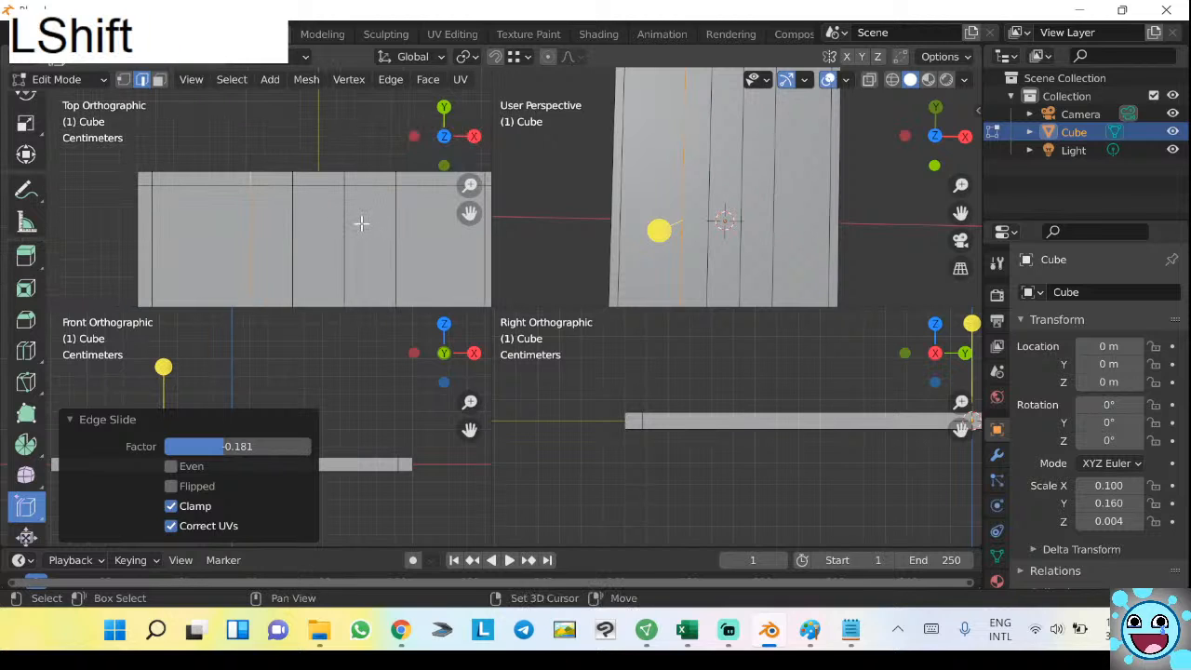
pyautogui.keyDown('shift'); pyautogui.moveTo(362, 223); pyautogui.dragTo(269, 194, button='middle'); pyautogui.keyUp('shift')
pyautogui.scroll(4, 309, 166)
pyautogui.keyDown('shift'); pyautogui.moveTo(354, 165); pyautogui.dragTo(260, 197, button='middle'); pyautogui.keyUp('shift')
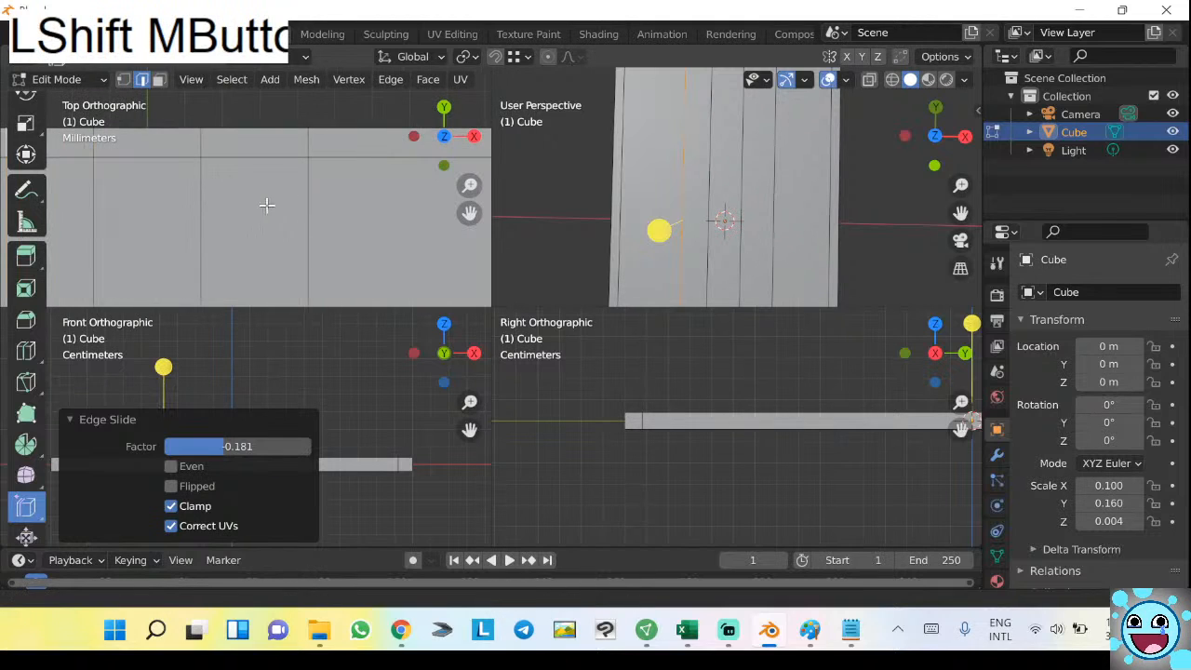
pyautogui.keyDown('alt'); pyautogui.click(273, 140); pyautogui.keyUp('alt')
# Slide the selected rightmost middle edge loop toward the inner end of the right ruler with an Edge Slide factor of about 0.183.
pyautogui.scroll(3, 26, 318)
pyautogui.click(26, 318)
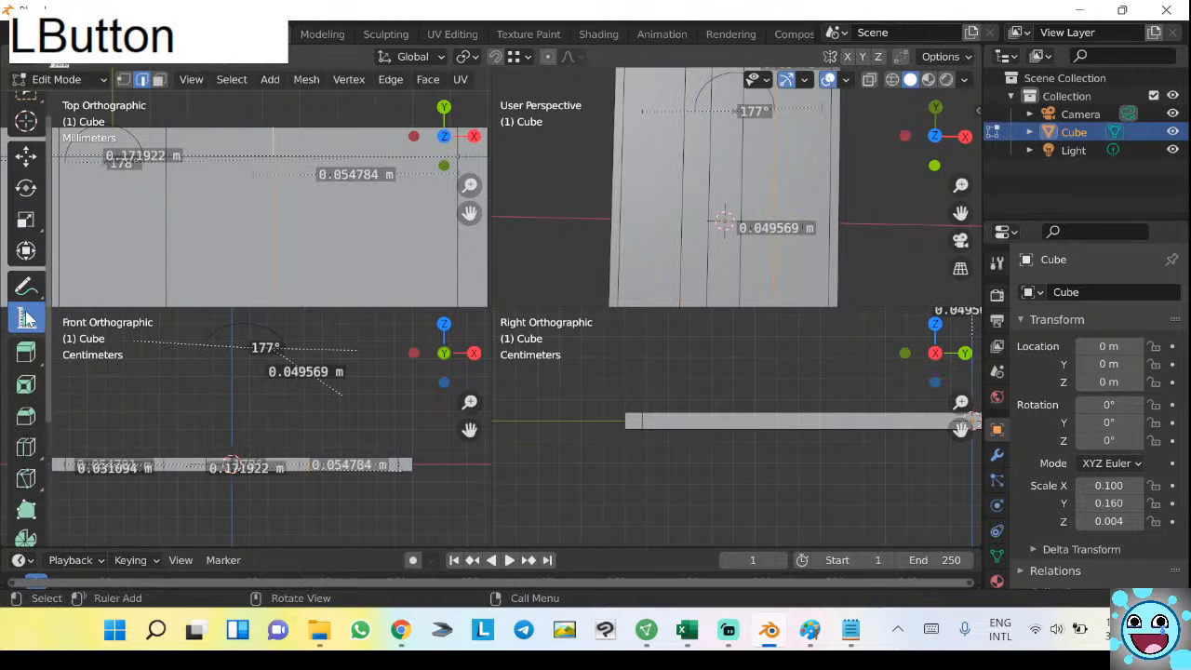
pyautogui.scroll(2, 237, 149)
pyautogui.keyDown('shift'); pyautogui.moveTo(223, 119); pyautogui.dragTo(244, 179, button='middle'); pyautogui.keyUp('shift')
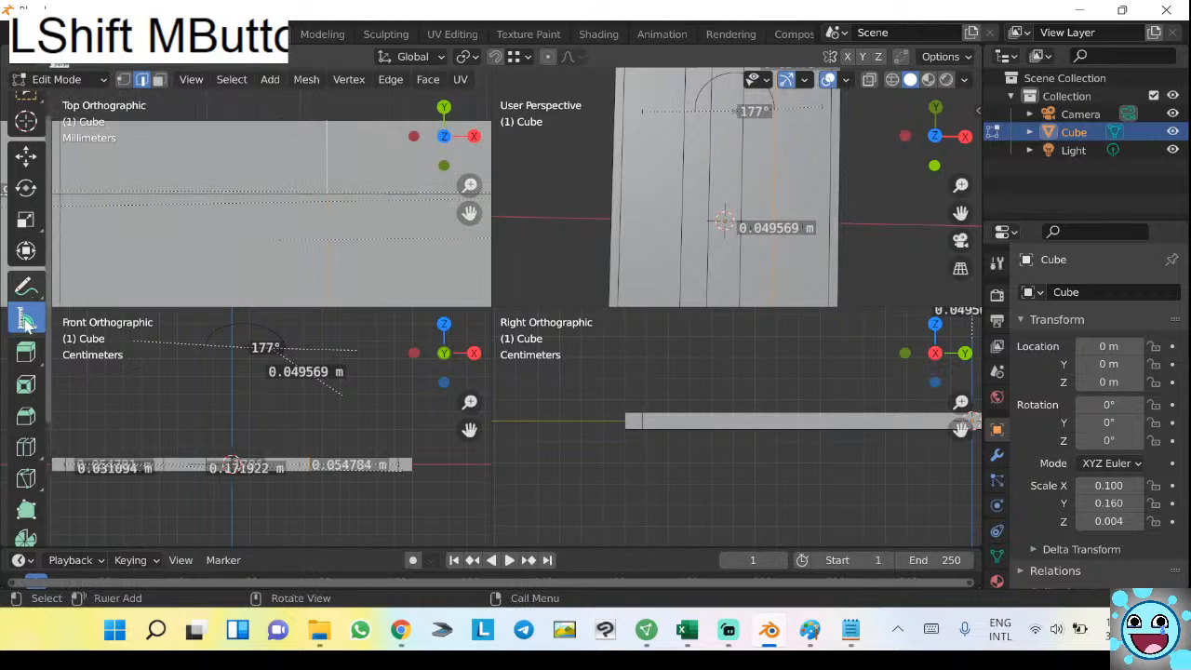
pyautogui.scroll(2, 36, 144)
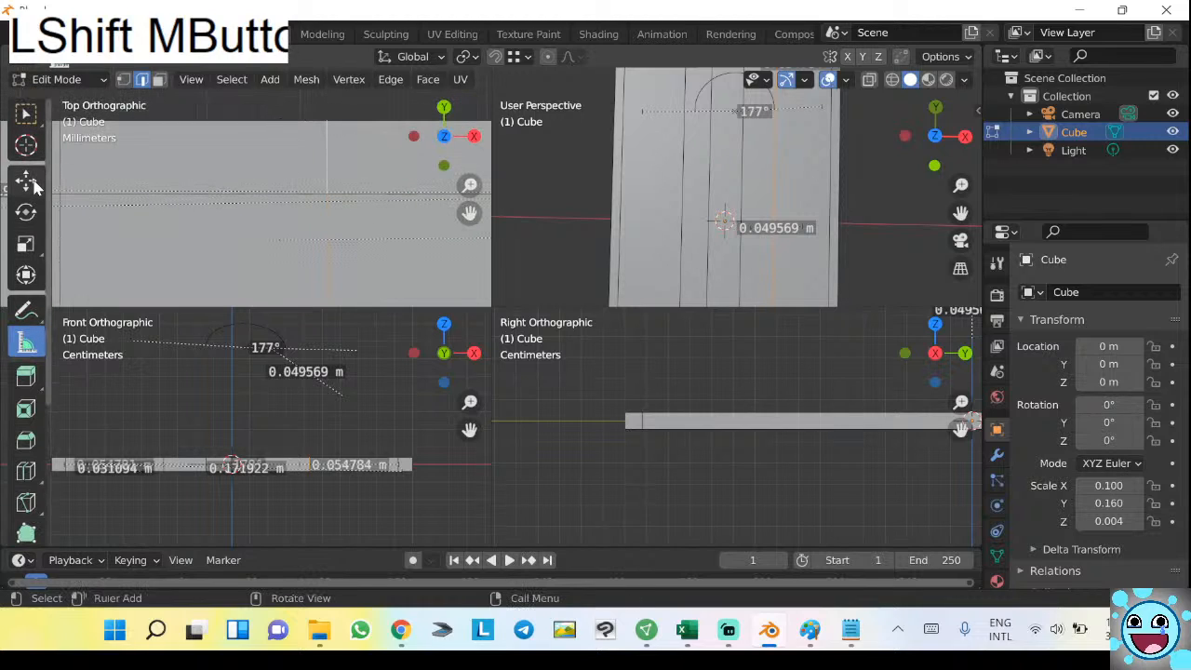
pyautogui.scroll(-5, 30, 447)
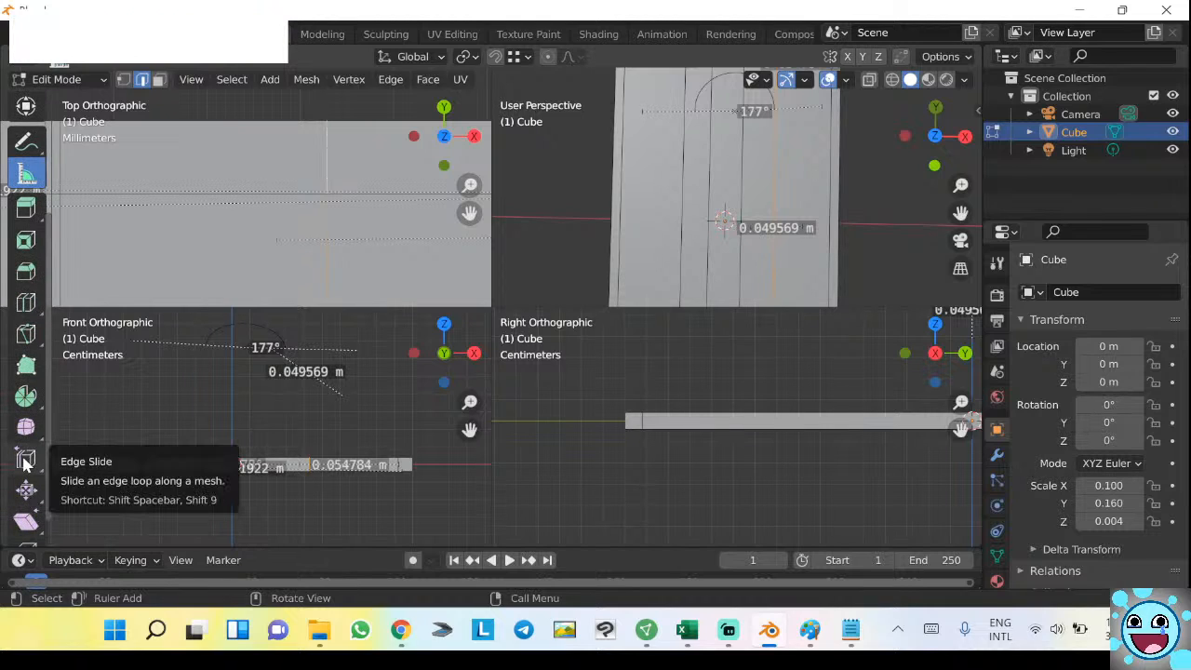
pyautogui.click(25, 460)
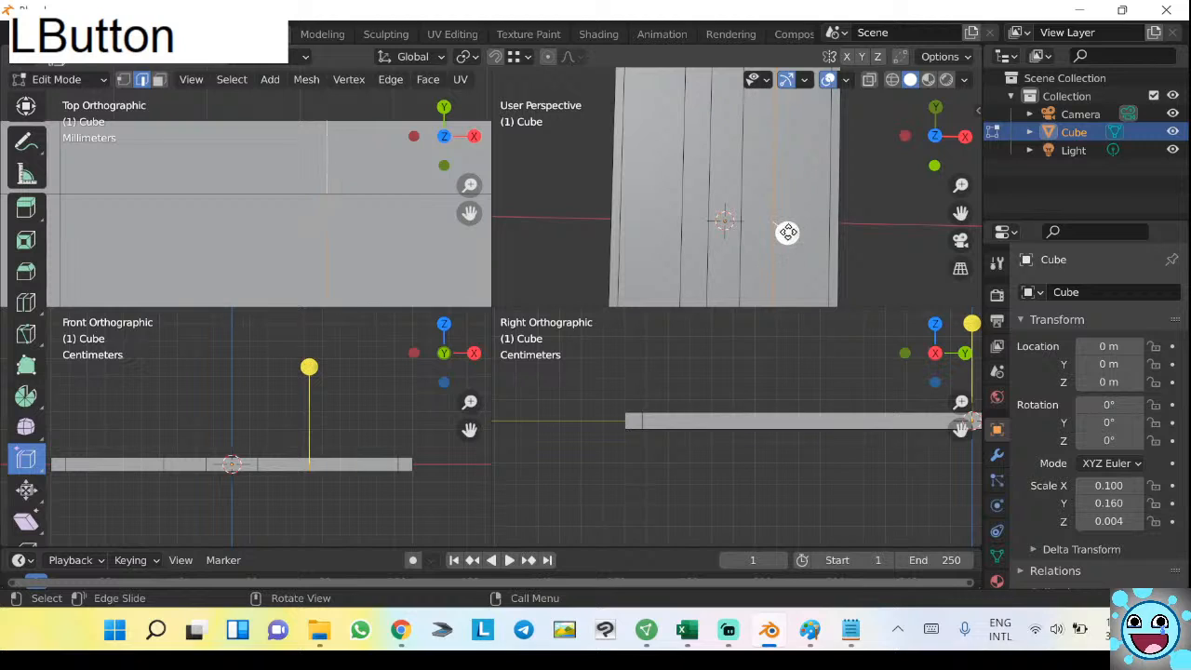
pyautogui.moveTo(788, 231); pyautogui.dragTo(779, 230)
# Examine the spacing of the lengthwise edge loops along the board's upper border in the top view.
pyautogui.scroll(-4, 341, 199)
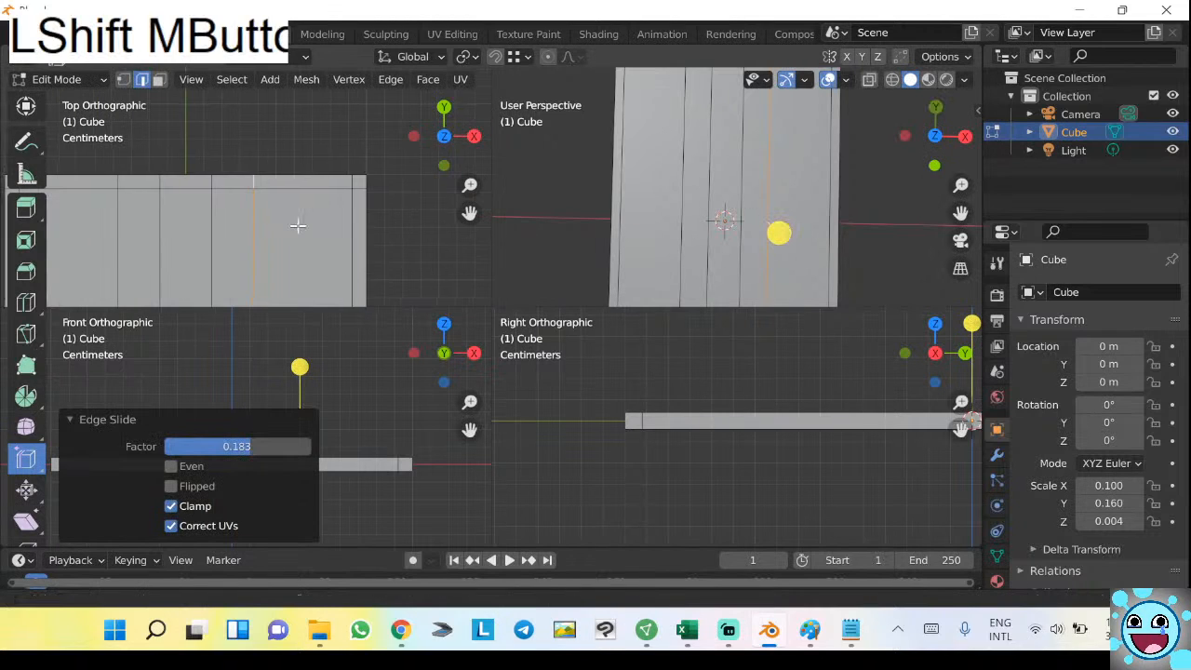
pyautogui.keyDown('shift'); pyautogui.moveTo(285, 226); pyautogui.dragTo(306, 168, button='middle'); pyautogui.keyUp('shift')
pyautogui.scroll(4, 279, 154)
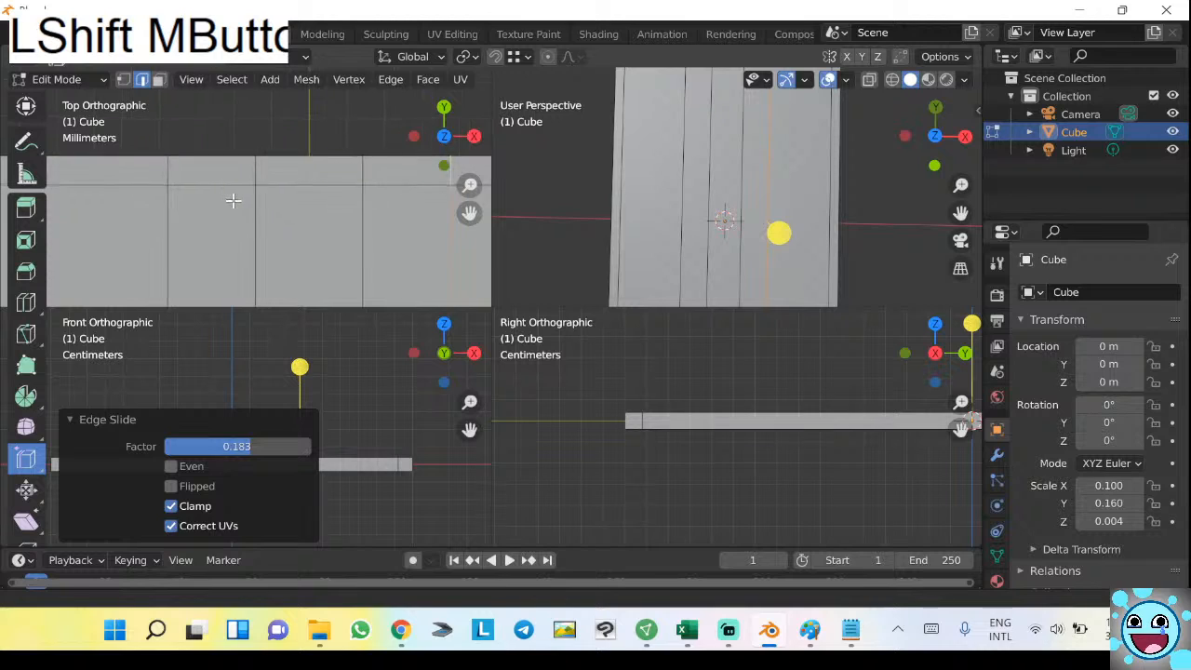
pyautogui.scroll(1, 181, 152)
pyautogui.keyDown('shift'); pyautogui.moveTo(140, 130); pyautogui.dragTo(180, 181, button='middle'); pyautogui.keyUp('shift')
pyautogui.keyDown('shift'); pyautogui.moveTo(350, 206); pyautogui.dragTo(214, 202, button='middle'); pyautogui.keyUp('shift')
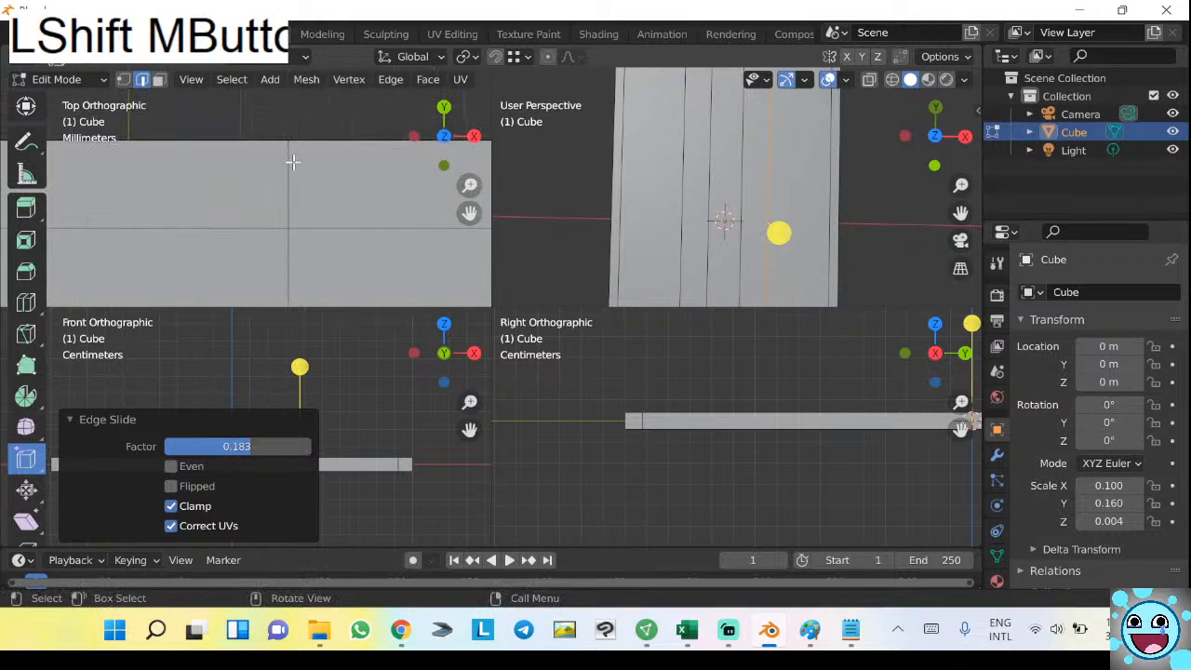
pyautogui.scroll(-2, 282, 174)
pyautogui.scroll(7, 293, 162)
pyautogui.keyDown('shift'); pyautogui.moveTo(290, 186); pyautogui.dragTo(253, 287, button='middle'); pyautogui.keyUp('shift')
pyautogui.scroll(2, 322, 182)
pyautogui.scroll(2, 322, 185)
pyautogui.scroll(-11, 323, 183)
pyautogui.scroll(-3, 301, 199)
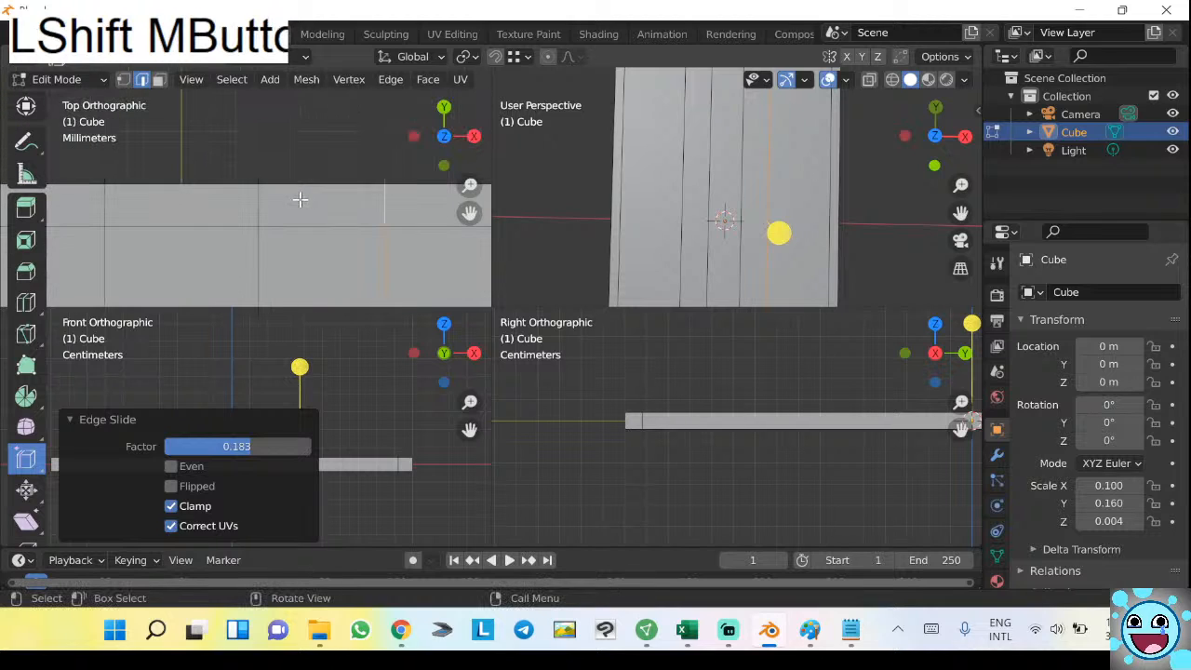
pyautogui.keyDown('shift'); pyautogui.moveTo(323, 189); pyautogui.dragTo(291, 233, button='middle'); pyautogui.keyUp('shift')
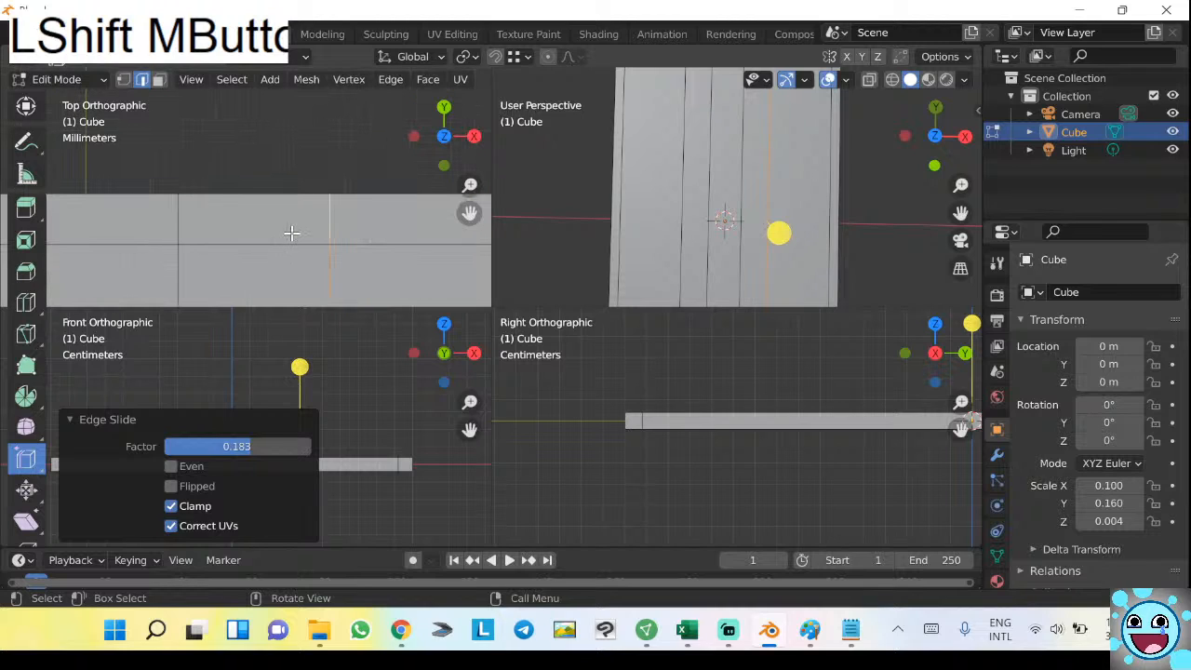
# Select the inner right edge loop and slide it toward the outer right middle loop with an Edge Slide factor of about 0.656.
pyautogui.keyDown('alt'); pyautogui.click(182, 215); pyautogui.keyUp('alt')
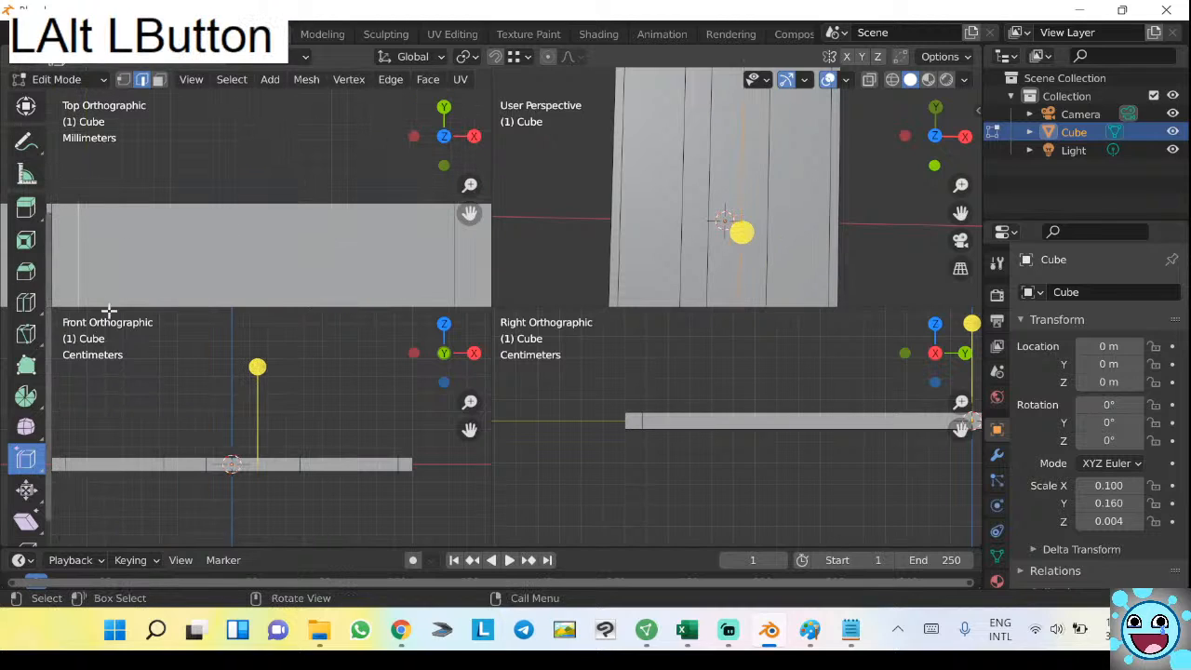
pyautogui.moveTo(741, 234); pyautogui.dragTo(765, 233)
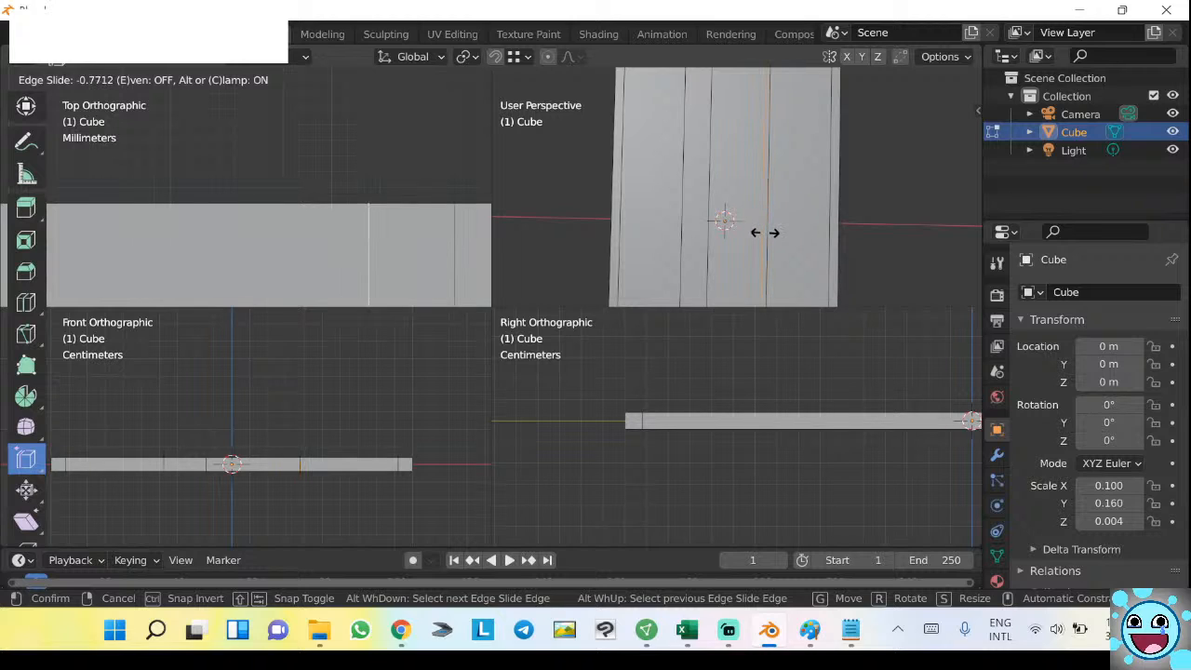
pyautogui.press('Escape')
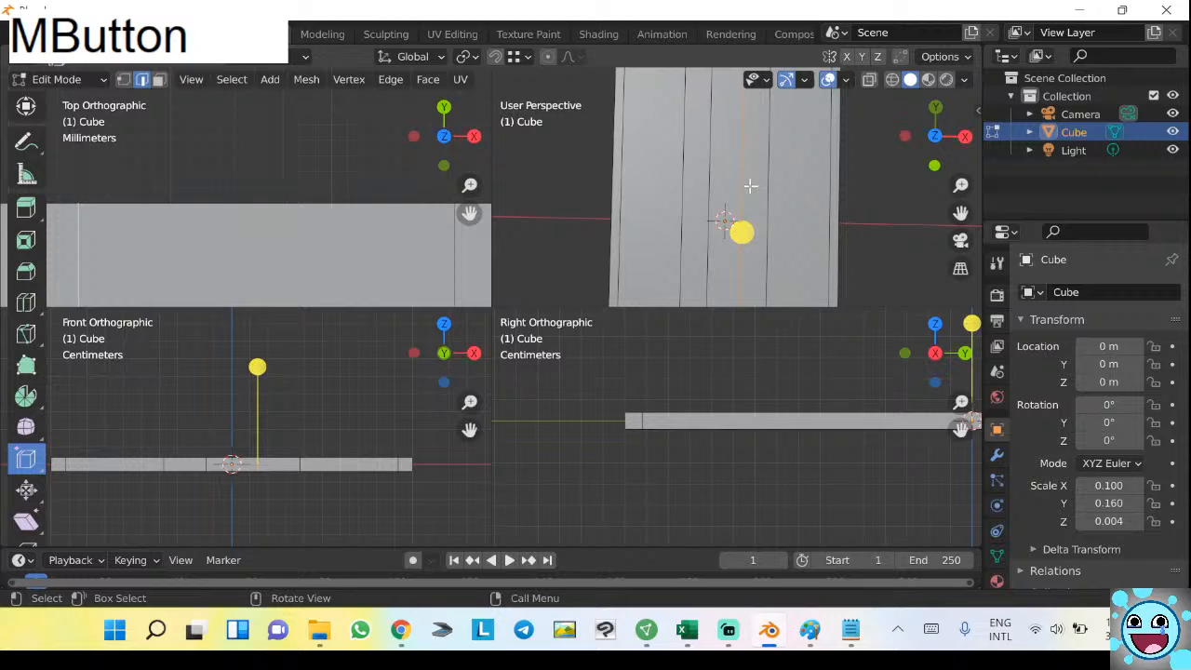
pyautogui.scroll(1, 762, 176)
pyautogui.scroll(-4, 386, 254)
pyautogui.keyDown('shift'); pyautogui.moveTo(381, 250); pyautogui.dragTo(343, 182, button='middle'); pyautogui.keyUp('shift')
pyautogui.scroll(3, 343, 229)
pyautogui.scroll(2, 342, 172)
pyautogui.moveTo(742, 243); pyautogui.dragTo(763, 246)
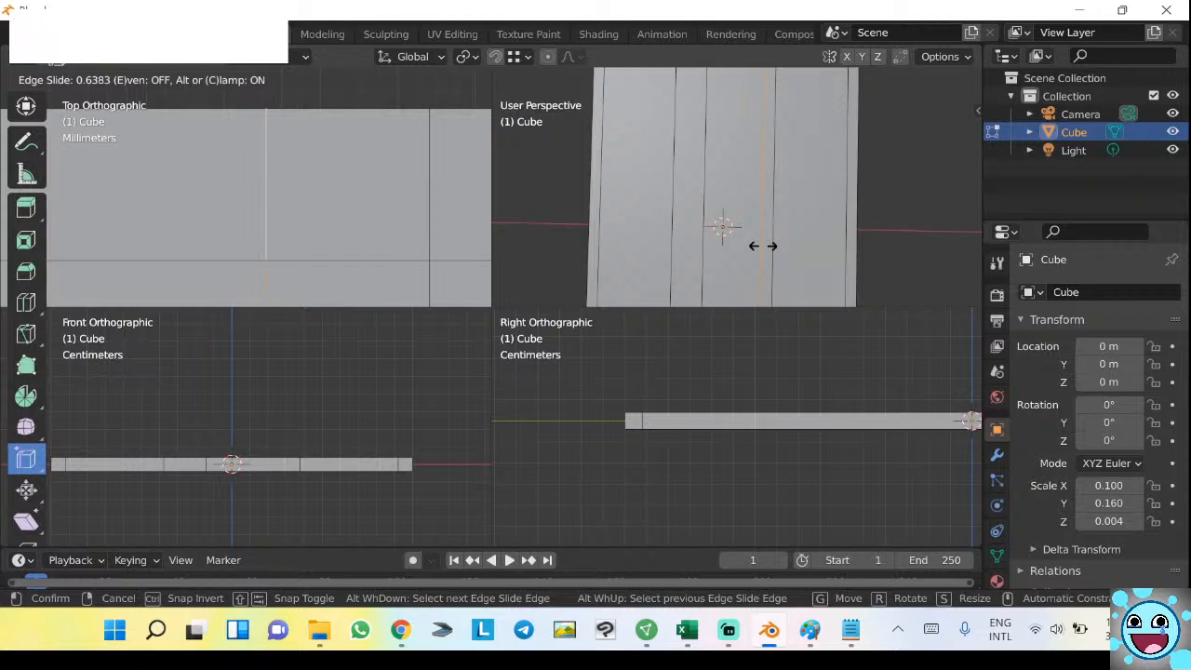
pyautogui.moveTo(762, 245); pyautogui.dragTo(725, 234)
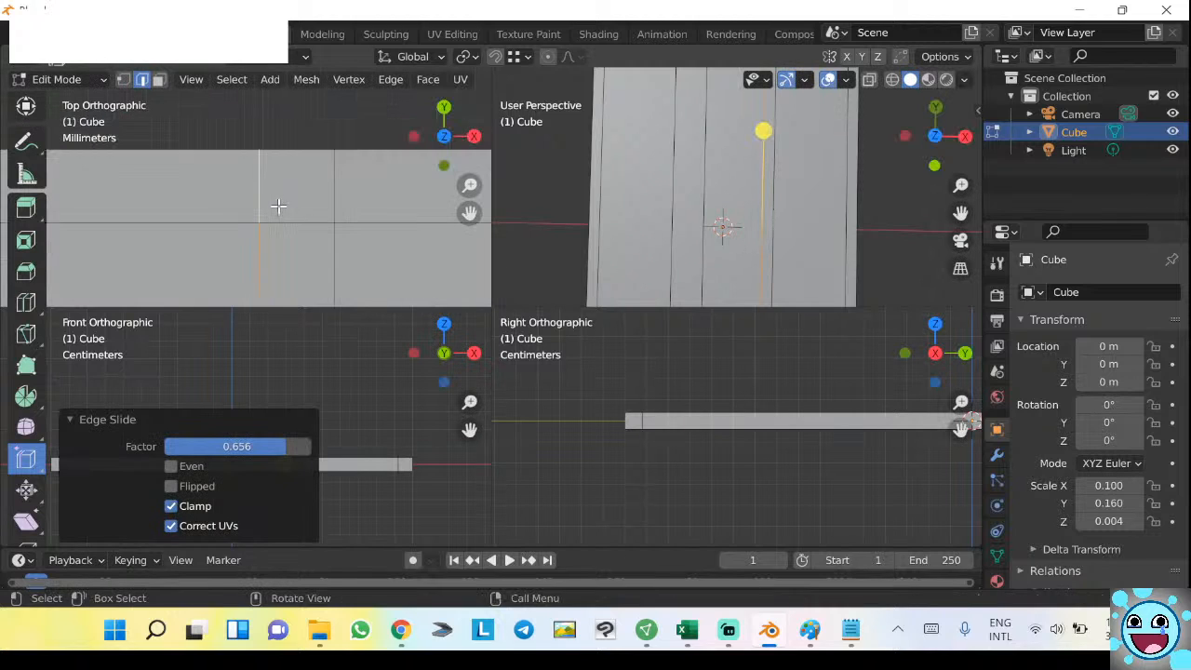
# Select the inner left edge loop and slide it toward the outer left middle loop with an Edge Slide factor of about 0.647.
pyautogui.moveTo(265, 212)
pyautogui.keyDown('shift'); pyautogui.mouseDown(button='middle')
pyautogui.moveTo(409, 217)
pyautogui.moveTo(269, 196)
pyautogui.mouseUp(button='middle'); pyautogui.keyUp('shift')
pyautogui.keyDown('alt'); pyautogui.click(327, 194); pyautogui.keyUp('alt')
pyautogui.scroll(5, 295, 191)
pyautogui.scroll(2, 326, 215)
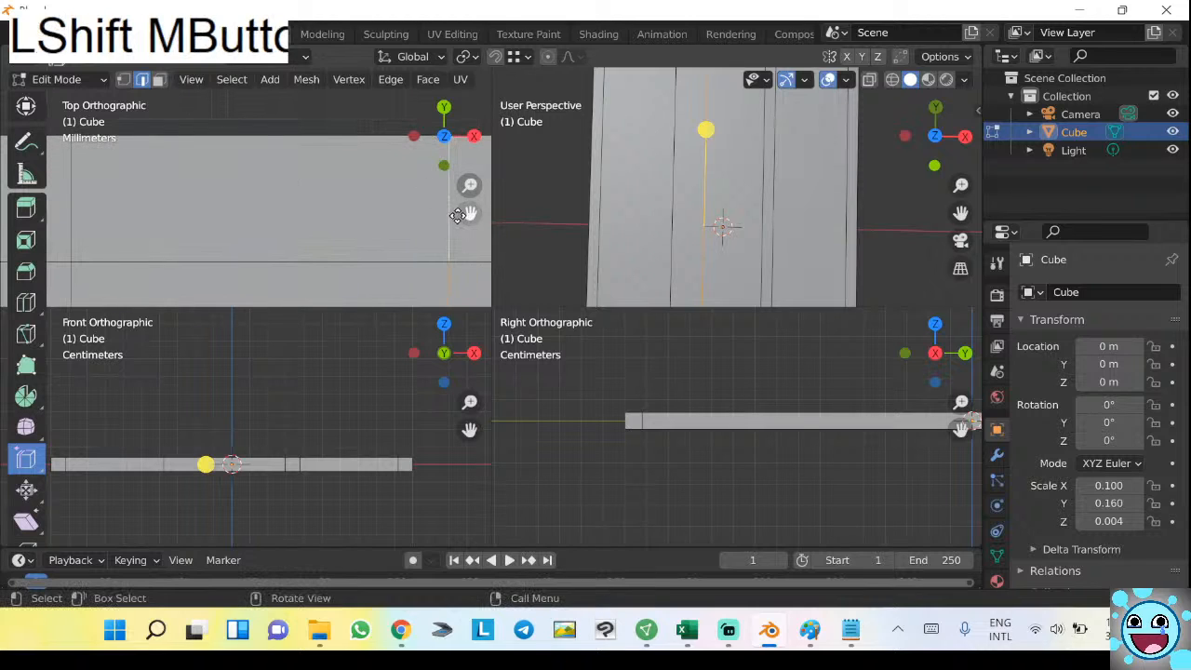
pyautogui.moveTo(704, 125); pyautogui.dragTo(671, 137)
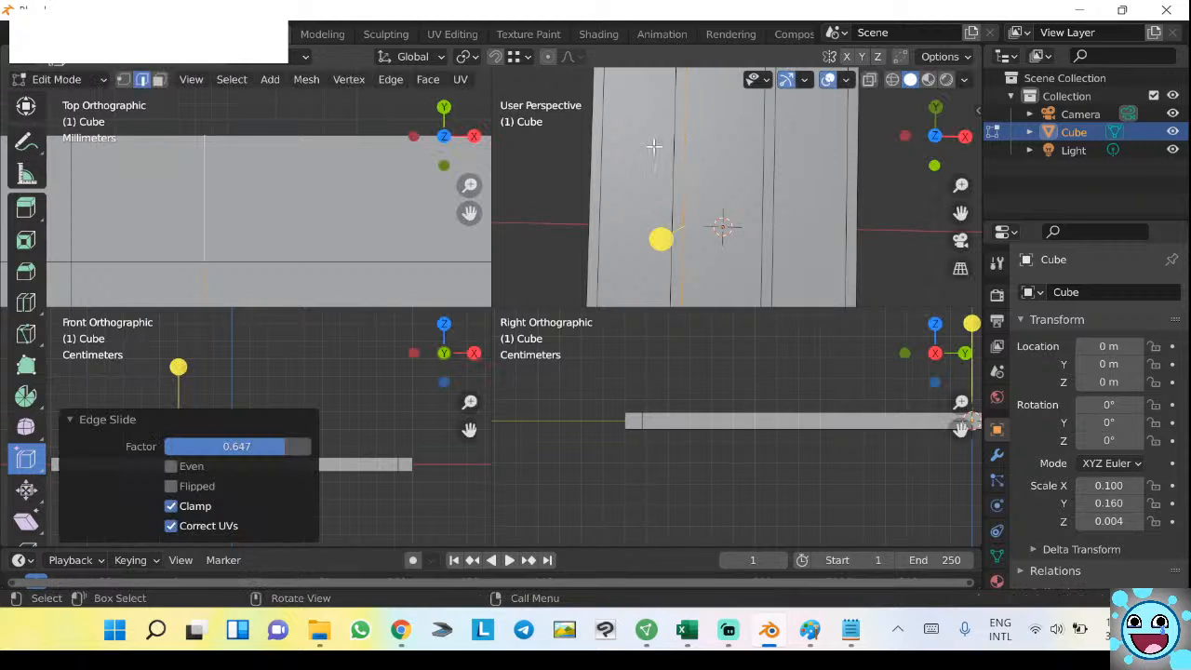
# Try Edge Slide factors of 0.648, 0.65 and 0.67 for the inner left edge loop.
pyautogui.click(284, 439)
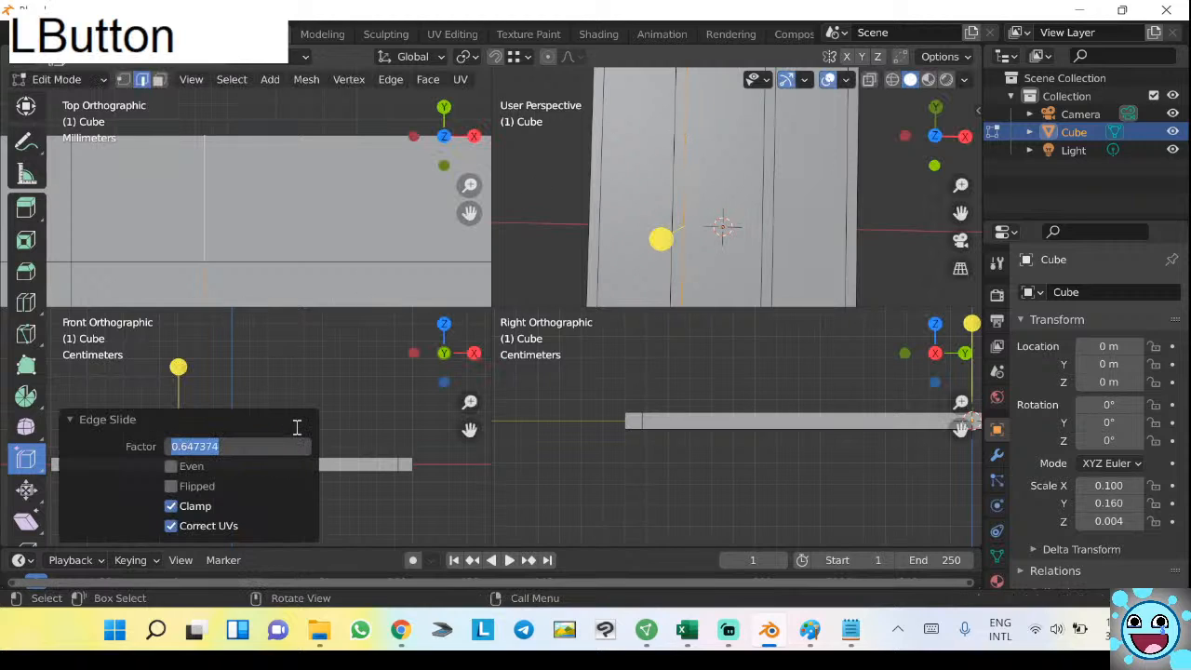
pyautogui.write('0.6')
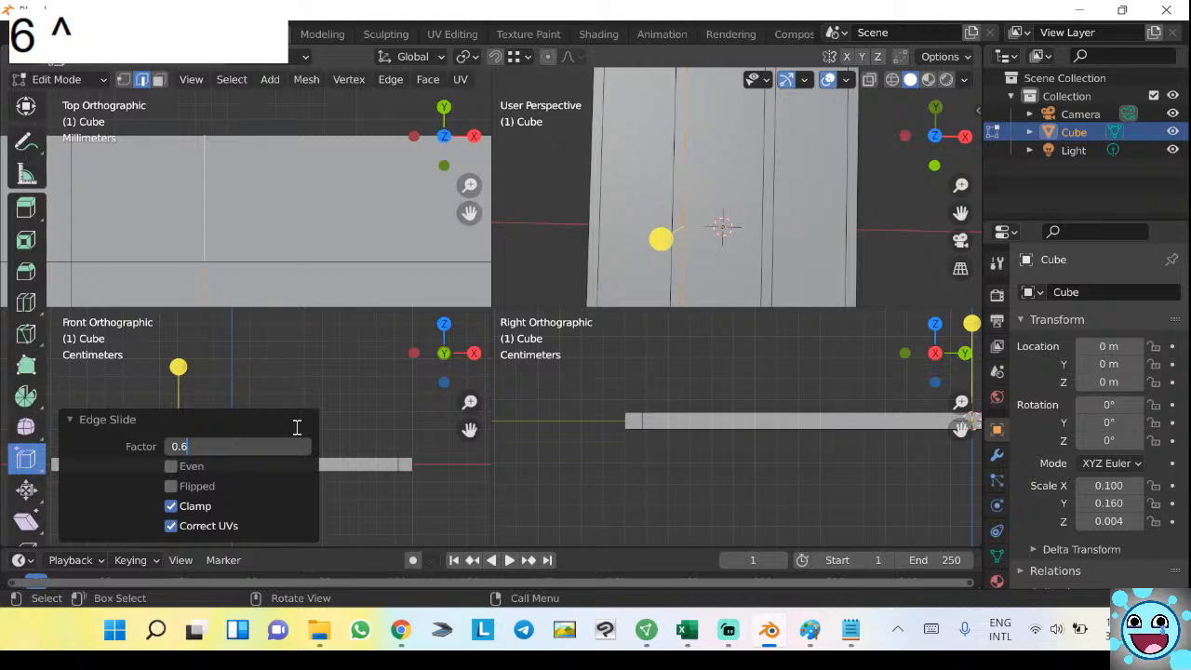
pyautogui.write('48')
pyautogui.press('KP_Enter')
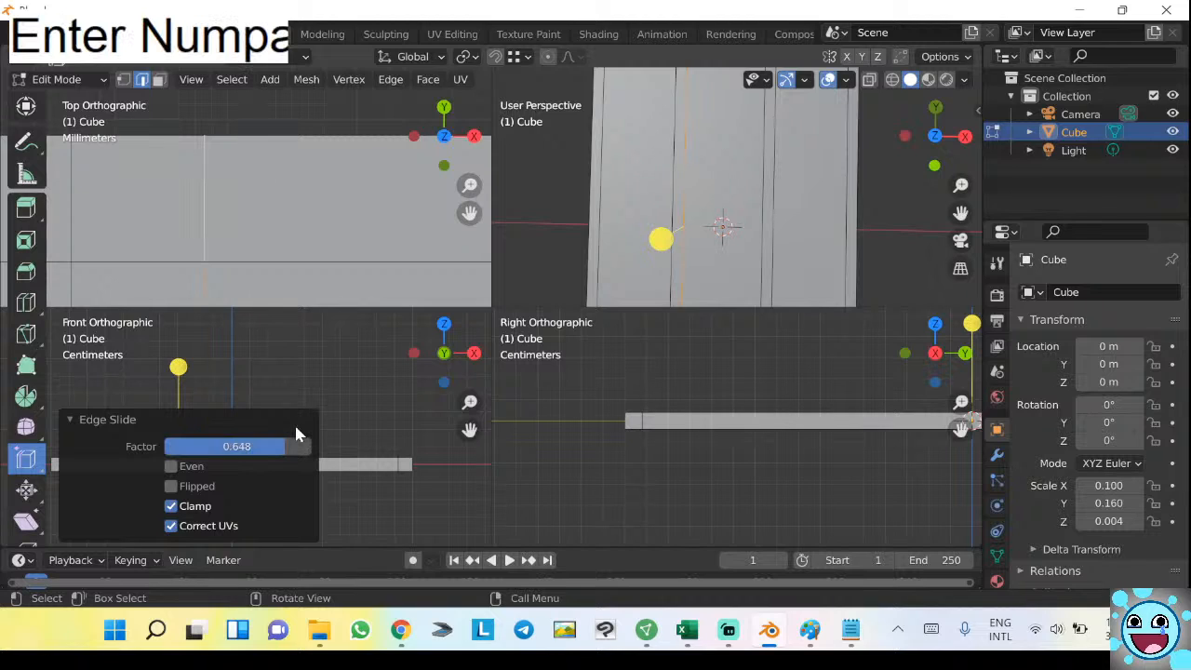
pyautogui.click(266, 440)
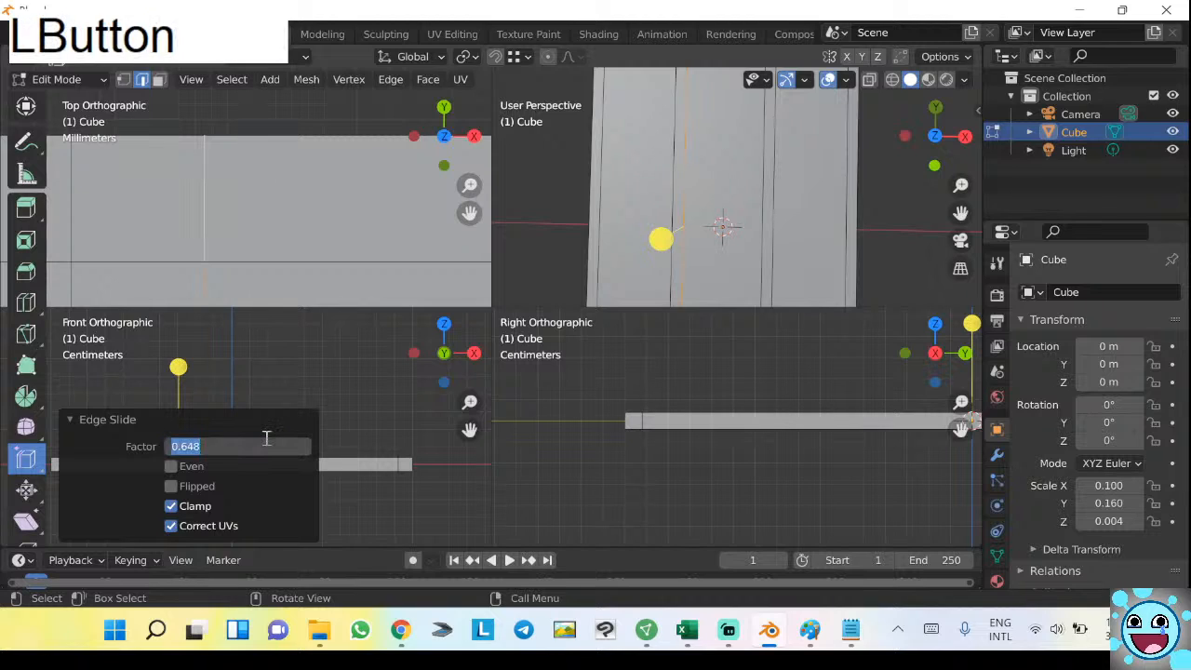
pyautogui.write('0.65')
pyautogui.press('KP_Enter')
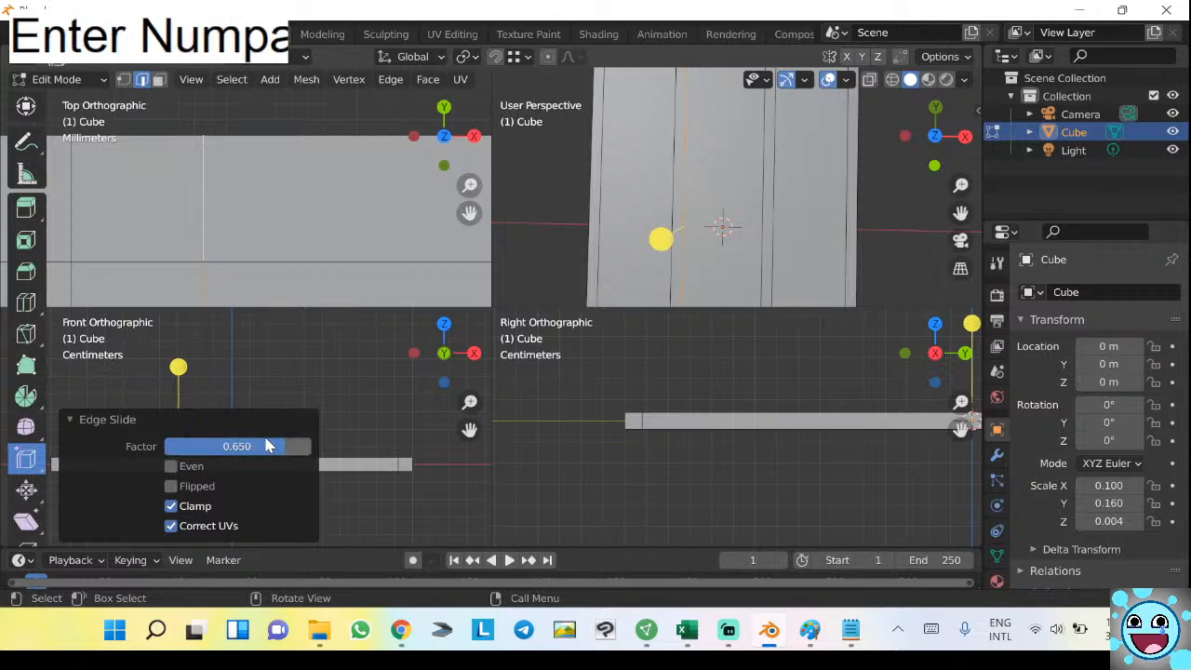
pyautogui.click(228, 445)
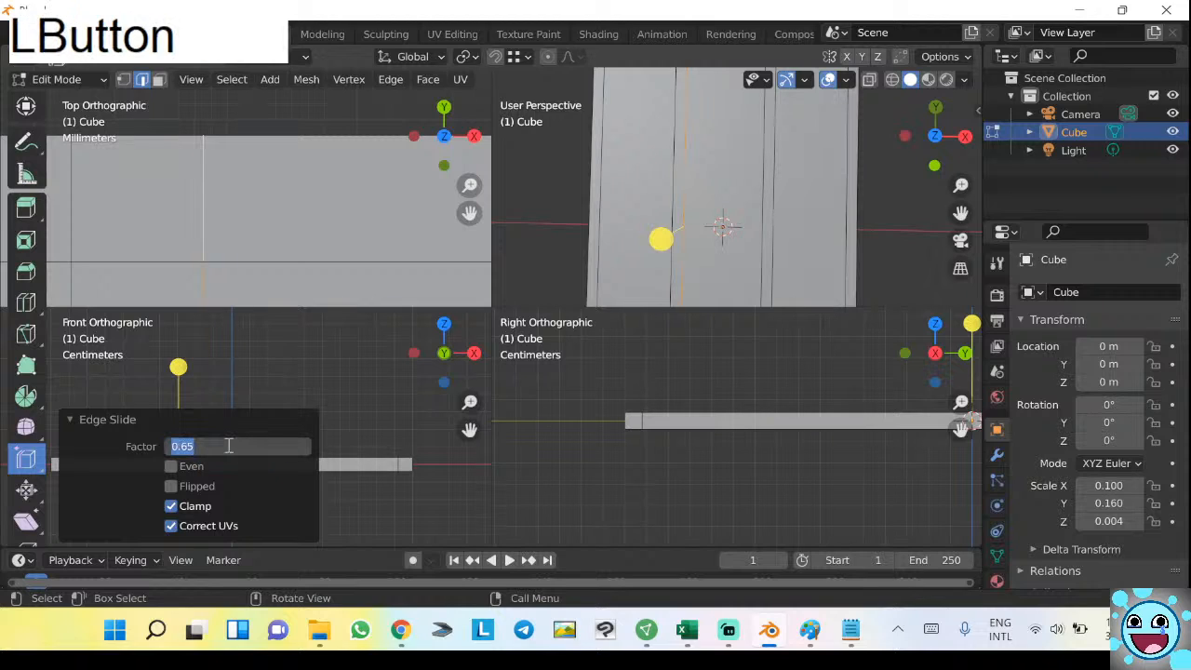
pyautogui.write('0.67')
pyautogui.press('KP_Enter')
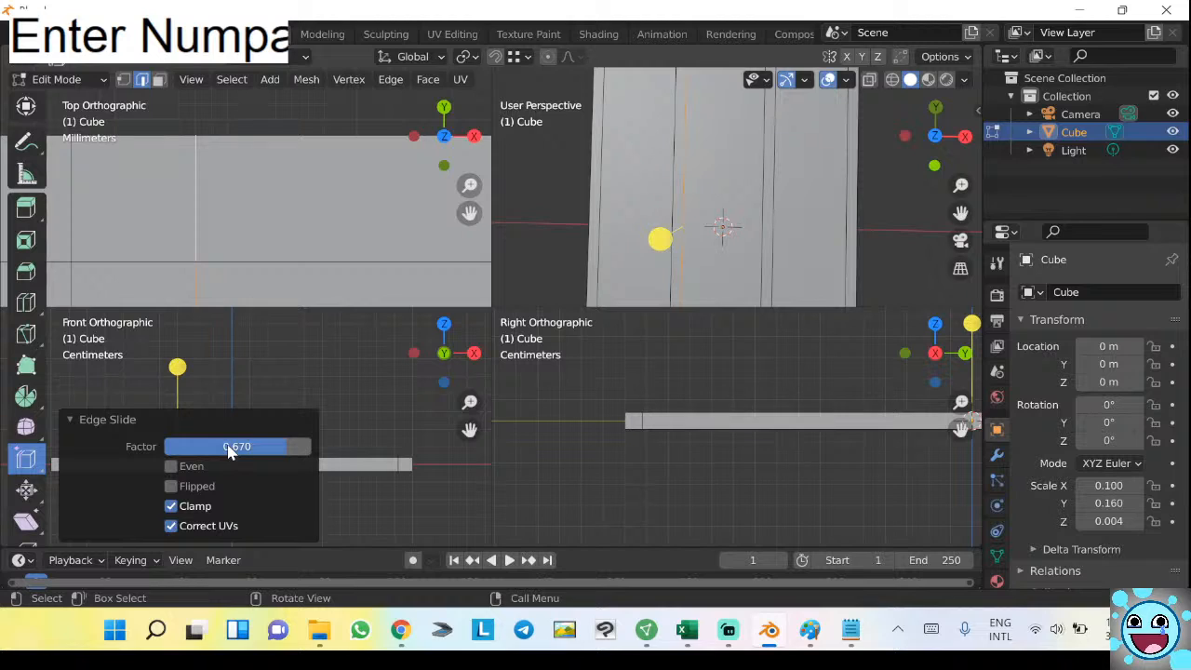
# Set the Edge Slide factor of the inner left edge loop to 0.66.
pyautogui.click(228, 447)
pyautogui.write('0.66')
pyautogui.press('KP_Enter')
pyautogui.scroll(-5, 149, 162)
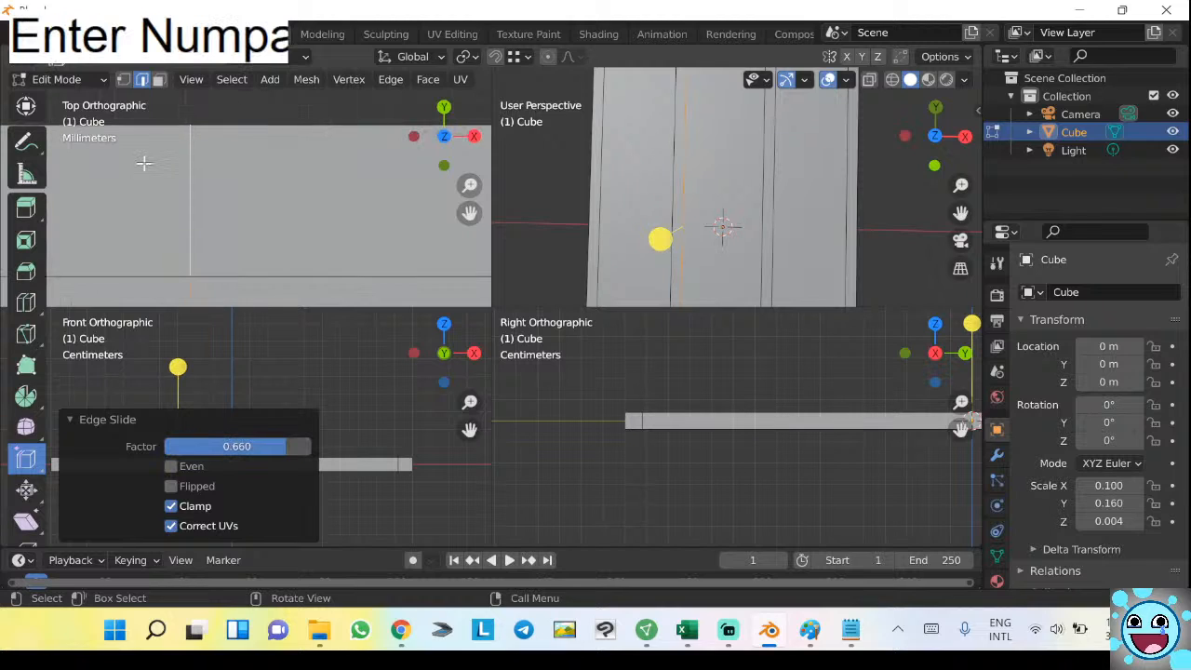
pyautogui.scroll(-3, 262, 206)
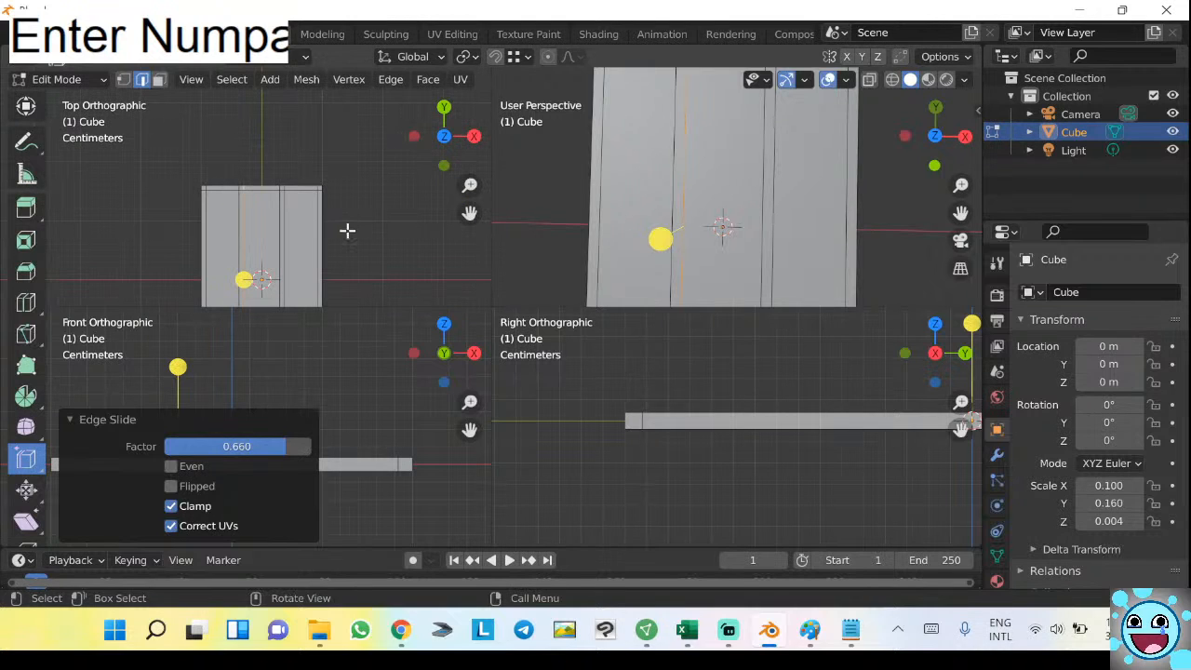
# Clear the edge selection and switch to face selection with the board's top side in view.
pyautogui.moveTo(798, 216); pyautogui.dragTo(696, 219, button='middle')
pyautogui.click(666, 207)
pyautogui.moveTo(623, 182); pyautogui.dragTo(574, 184, button='middle')
pyautogui.press('3')
pyautogui.moveTo(602, 142); pyautogui.dragTo(713, 261, button='middle')
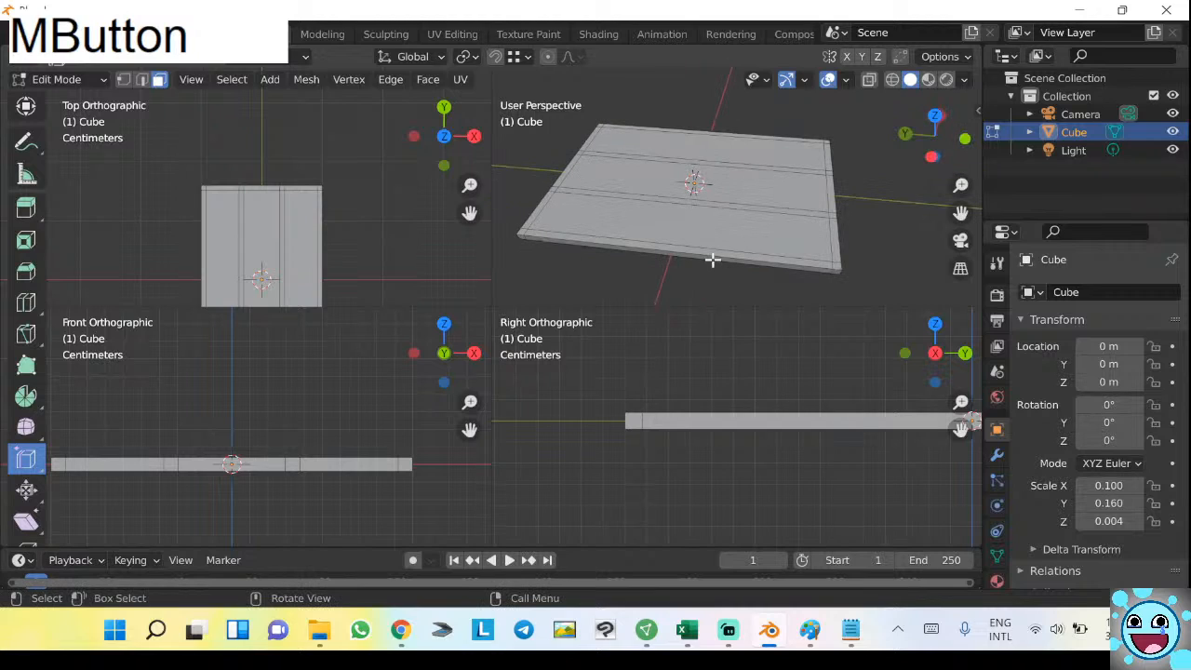
pyautogui.press('3')
# Select the narrow top border faces along both long sides and the -Y short end, plus the left corner face at the +Y end.
pyautogui.click(713, 251)
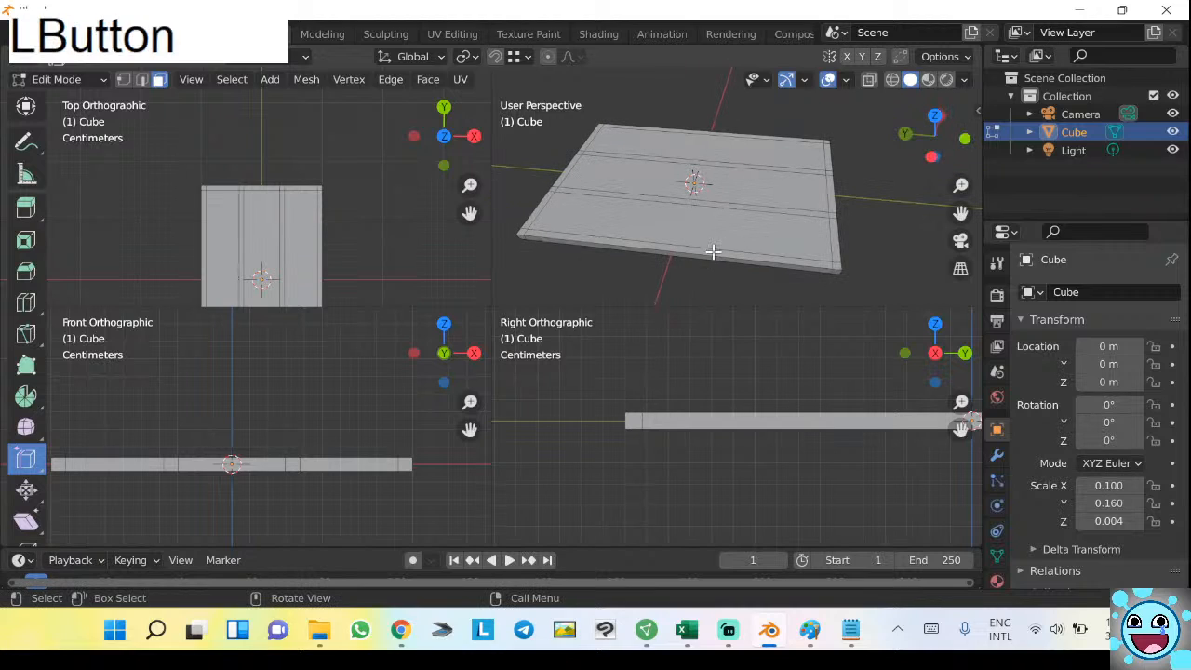
pyautogui.keyDown('shift'); pyautogui.click(835, 253); pyautogui.keyUp('shift')
pyautogui.keyDown('shift'); pyautogui.click(832, 214); pyautogui.keyUp('shift')
pyautogui.keyDown('shift'); pyautogui.click(831, 200); pyautogui.keyUp('shift')
pyautogui.keyDown('shift'); pyautogui.click(829, 181); pyautogui.keyUp('shift')
pyautogui.keyDown('shift'); pyautogui.click(828, 171); pyautogui.keyUp('shift')
pyautogui.keyDown('shift'); pyautogui.click(828, 154); pyautogui.keyUp('shift')
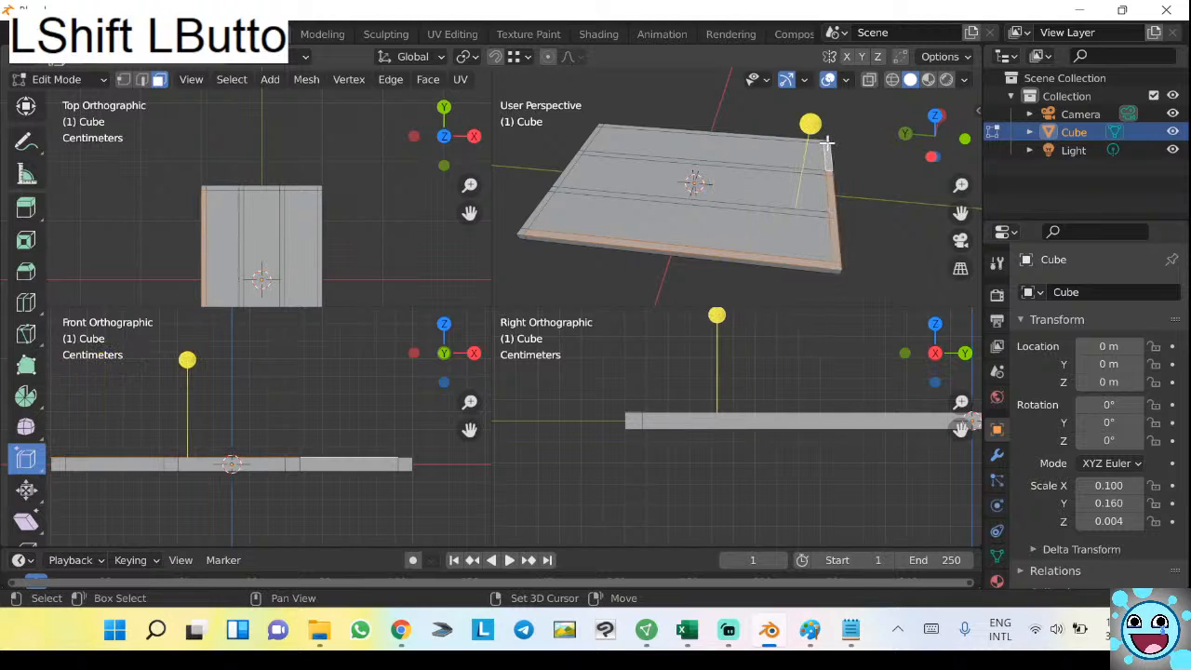
pyautogui.keyDown('shift'); pyautogui.click(827, 141); pyautogui.keyUp('shift')
pyautogui.keyDown('shift'); pyautogui.click(815, 142); pyautogui.keyUp('shift')
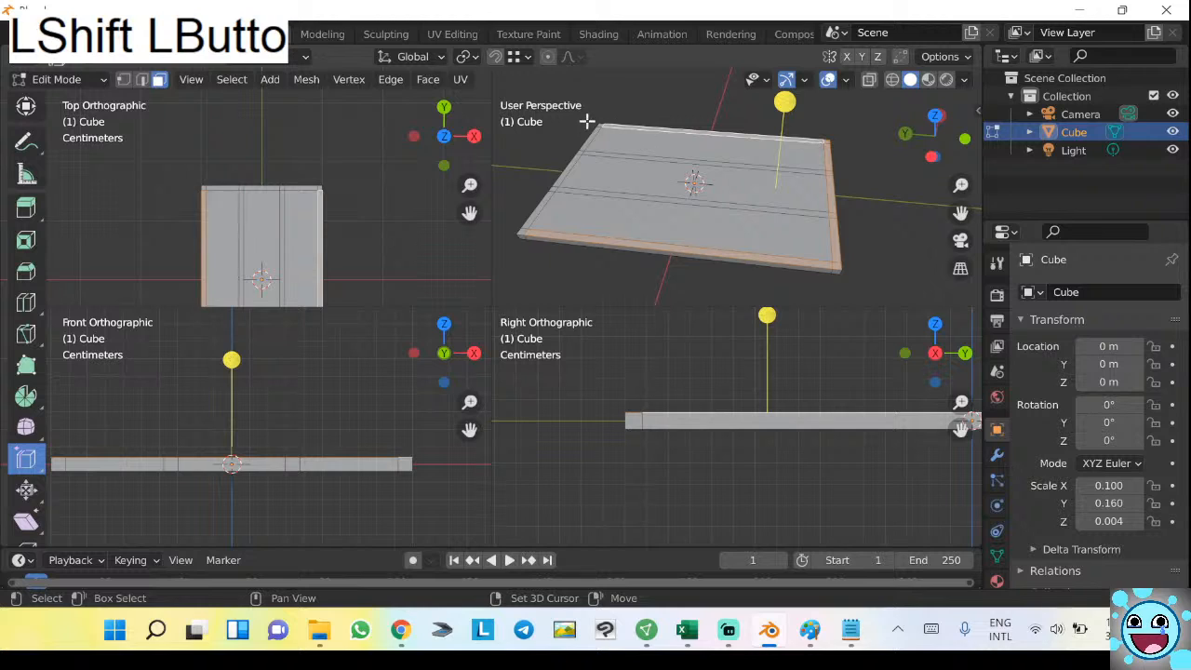
pyautogui.keyDown('shift'); pyautogui.click(527, 216); pyautogui.keyUp('shift')
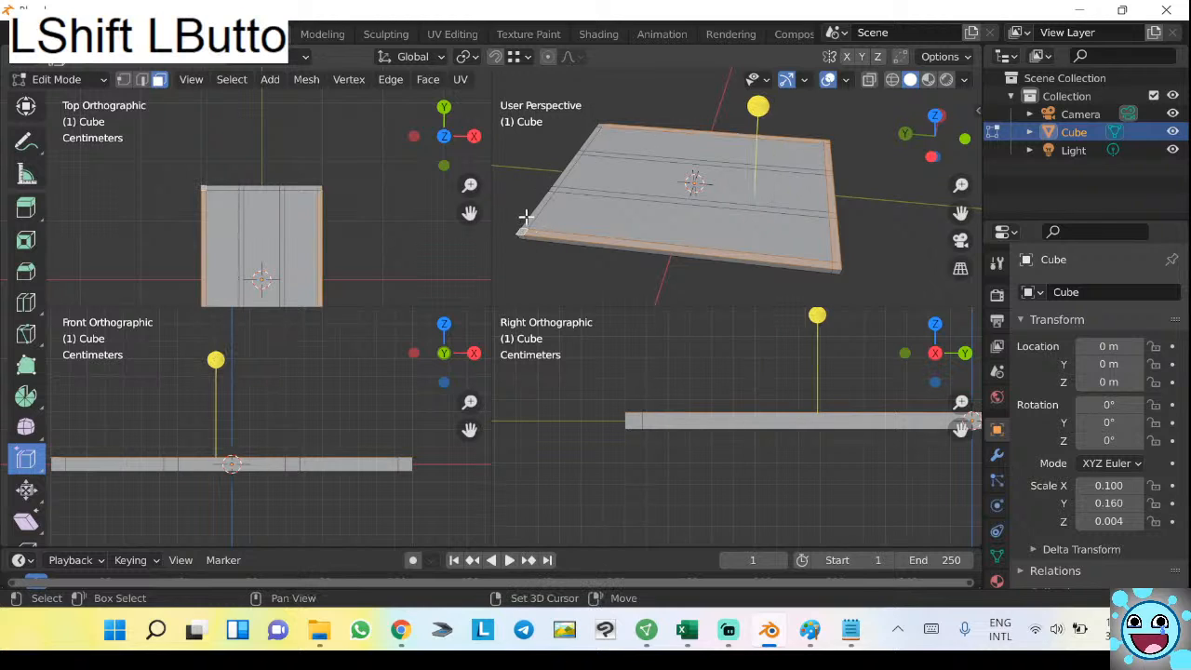
# Add the two narrow lengthwise strips and the remaining border faces of the +Y short end to the face selection.
pyautogui.moveTo(568, 190); pyautogui.dragTo(797, 223, button='middle')
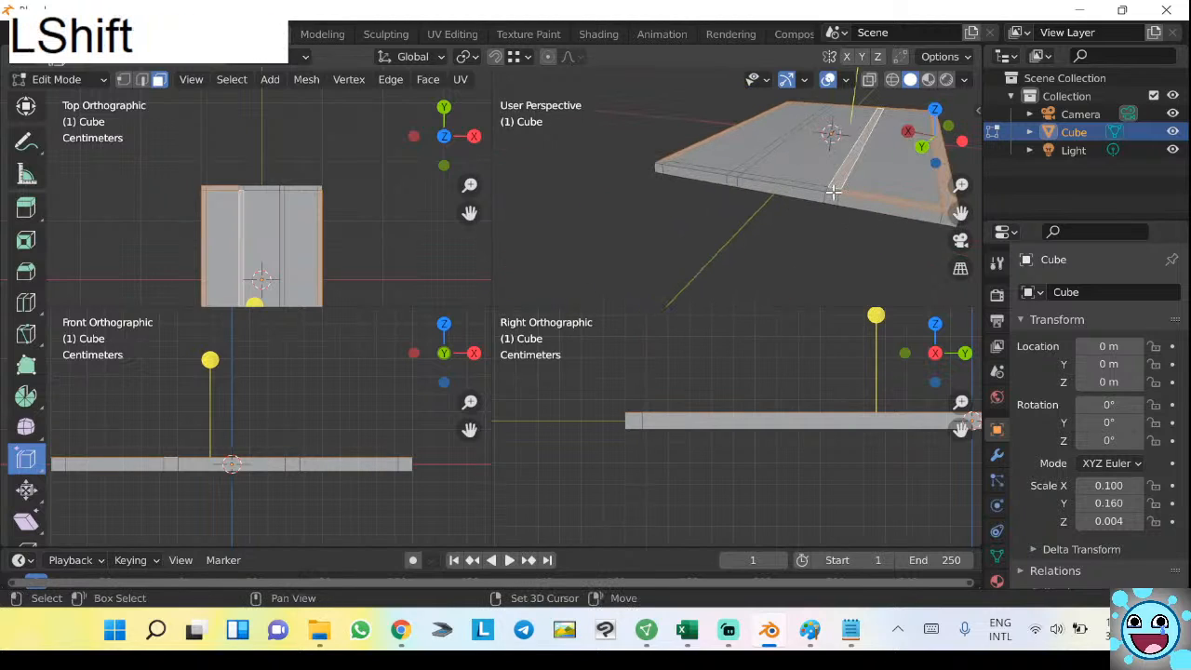
pyautogui.keyDown('shift'); pyautogui.click(825, 188); pyautogui.keyUp('shift')
pyautogui.keyDown('shift'); pyautogui.click(791, 183); pyautogui.keyUp('shift')
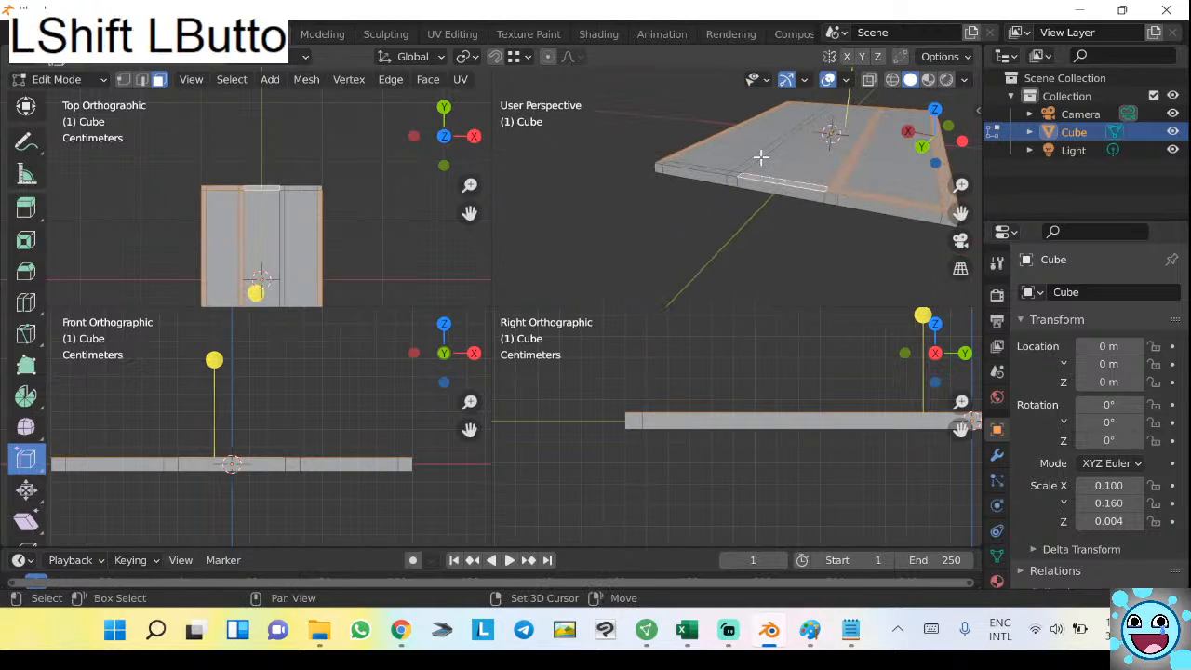
pyautogui.keyDown('shift'); pyautogui.click(736, 178); pyautogui.keyUp('shift')
pyautogui.keyDown('shift'); pyautogui.click(709, 166); pyautogui.keyUp('shift')
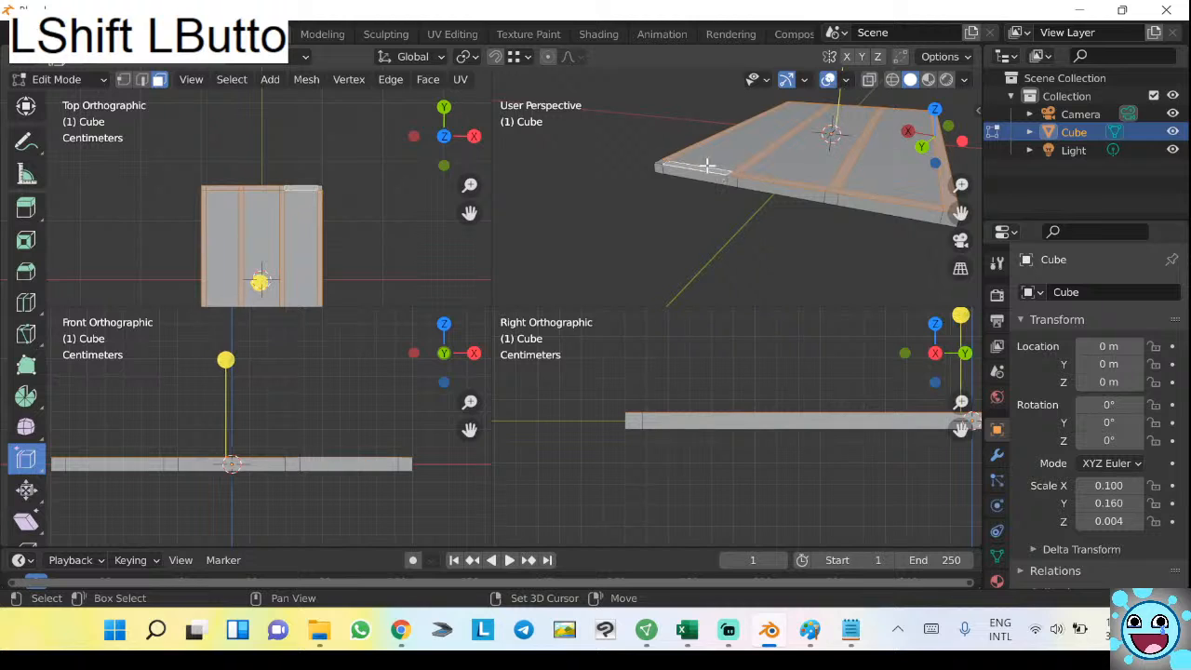
pyautogui.keyDown('shift'); pyautogui.click(663, 163); pyautogui.keyUp('shift')
pyautogui.moveTo(737, 193); pyautogui.dragTo(585, 204, button='middle')
pyautogui.scroll(-3, 614, 209)
pyautogui.keyDown('shift'); pyautogui.moveTo(681, 223); pyautogui.dragTo(743, 213, button='middle'); pyautogui.keyUp('shift')
pyautogui.scroll(-3, 728, 221)
pyautogui.scroll(3, 728, 221)
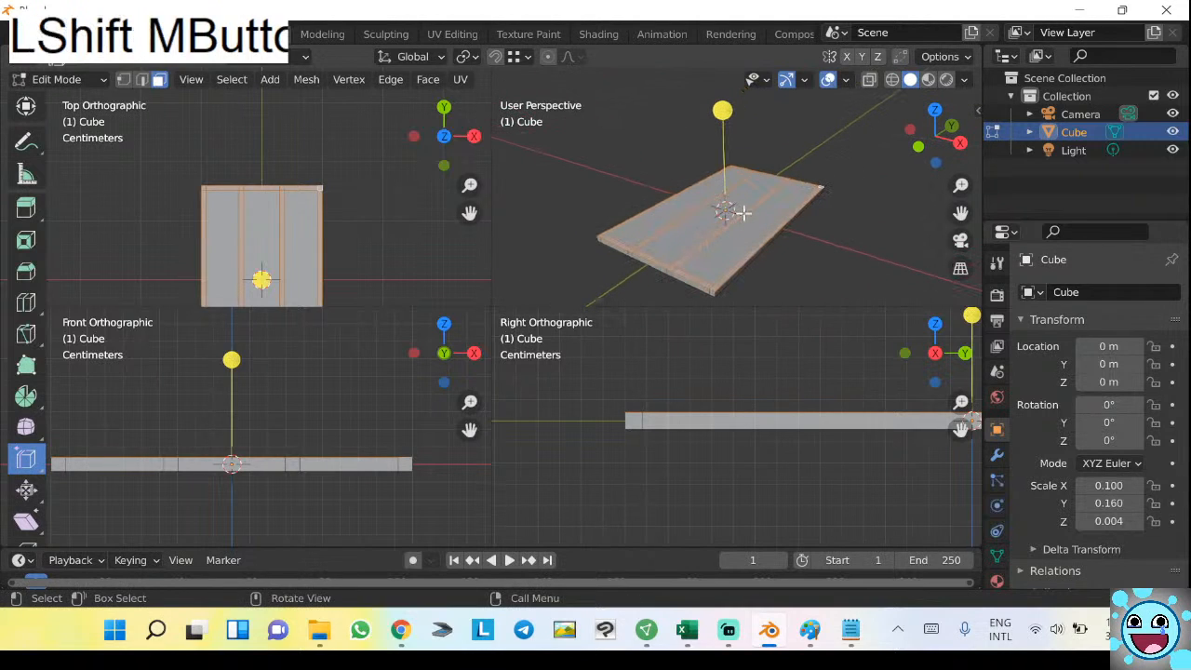
# Extrude the selected frame and strip faces 0.18 m upward along the global Z axis.
pyautogui.press('e')
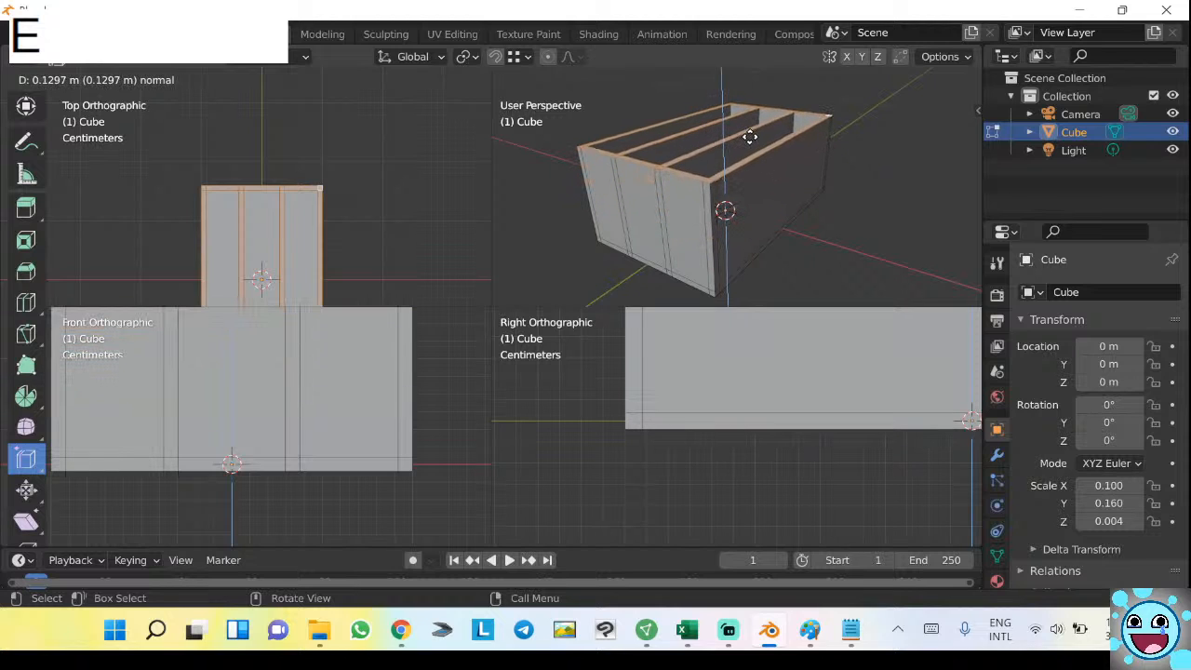
pyautogui.press('z')
pyautogui.press('z')
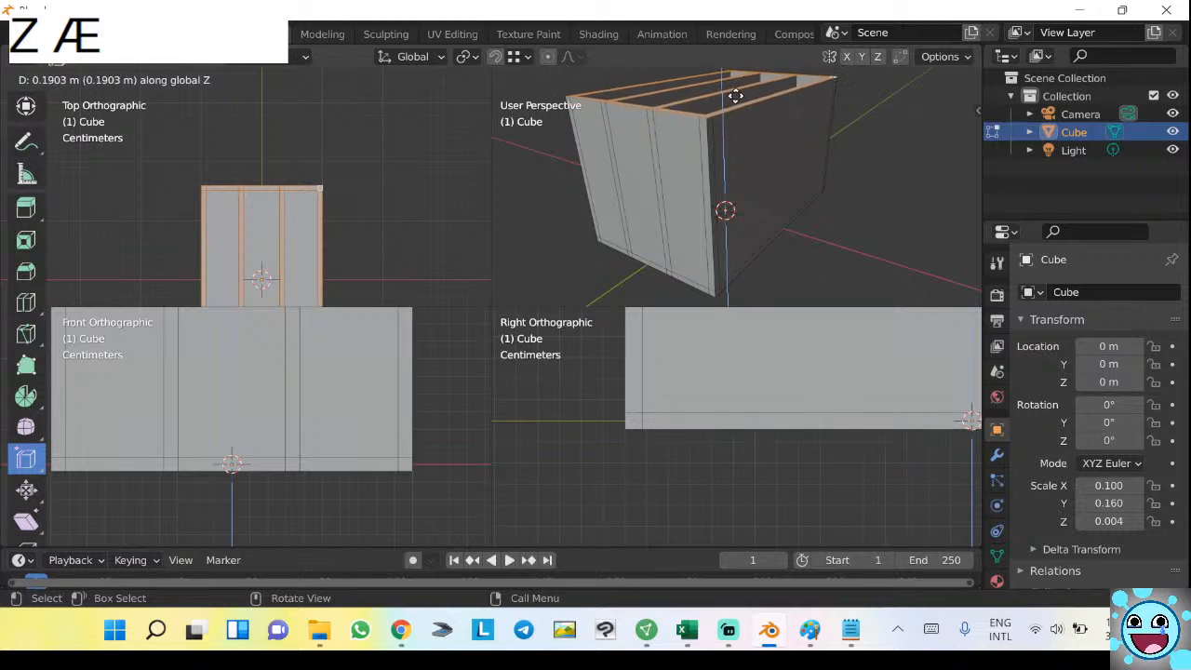
pyautogui.click(735, 88)
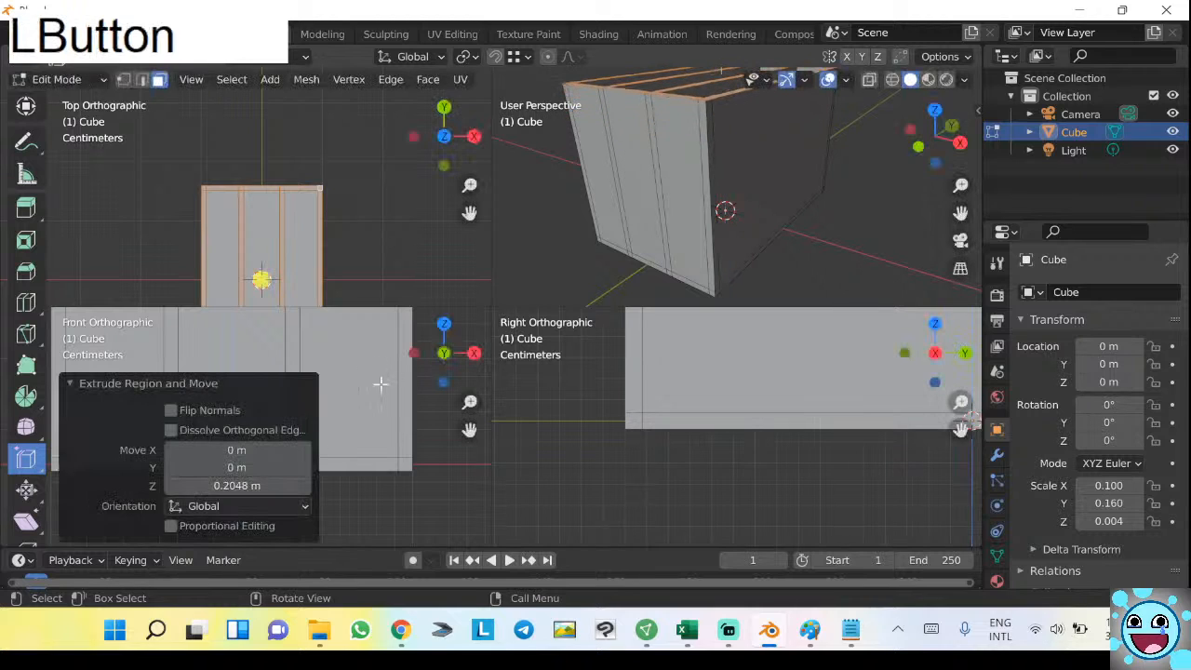
pyautogui.click(244, 485)
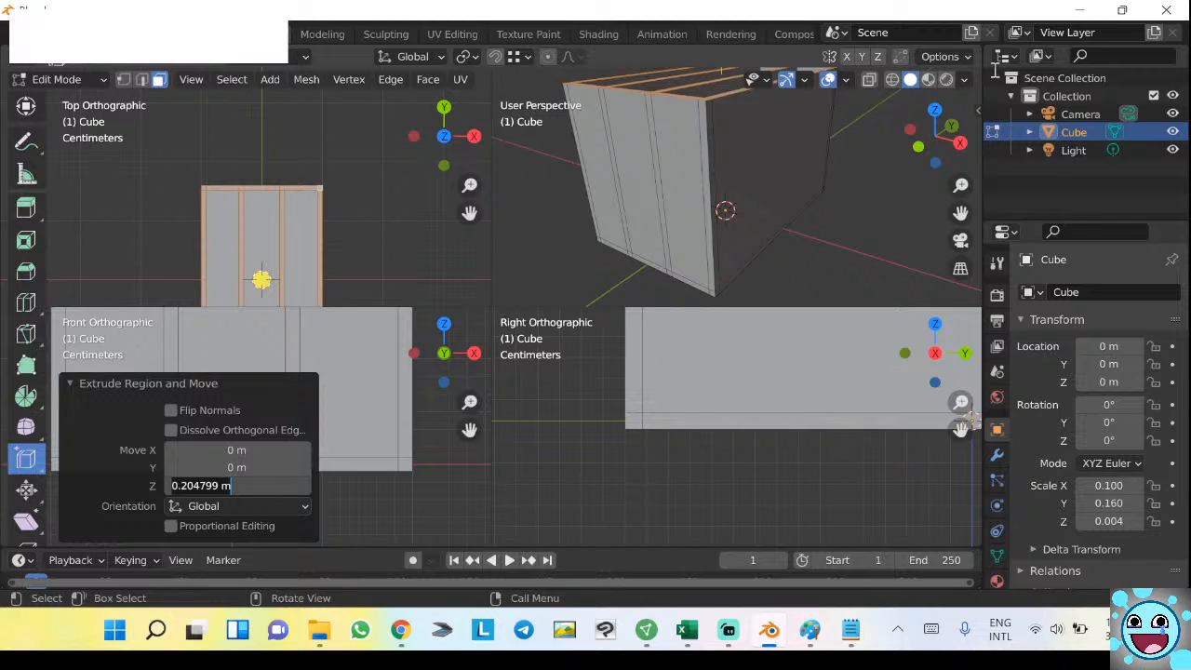
pyautogui.write('0.18m')
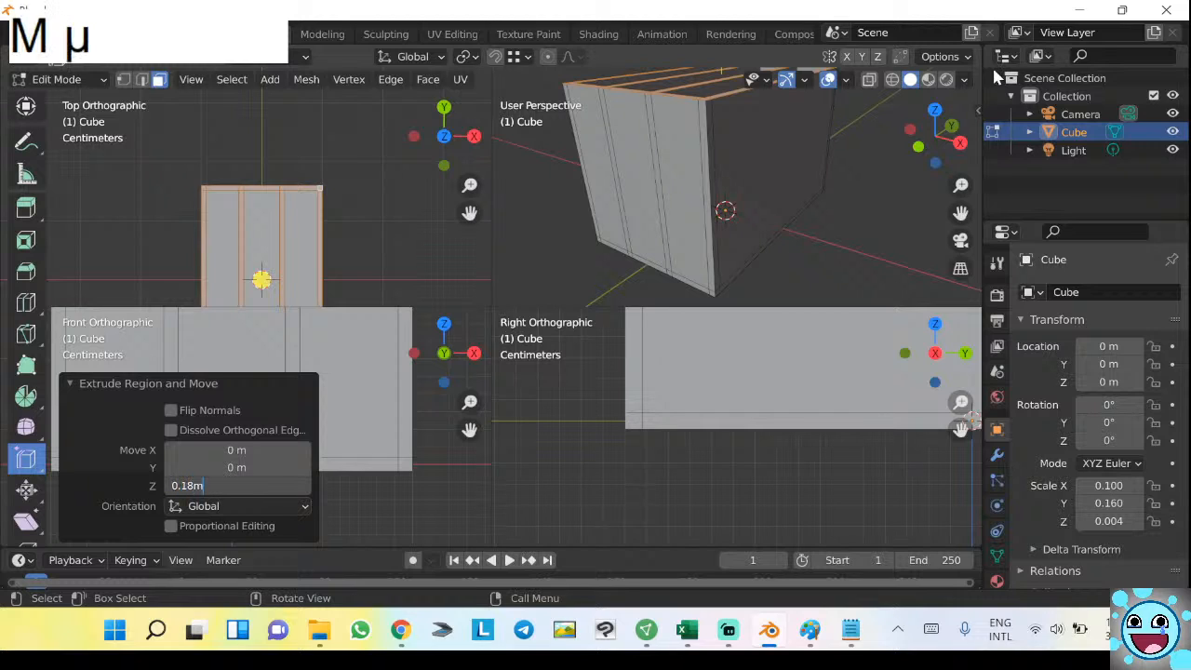
pyautogui.press('KP_Enter')
pyautogui.moveTo(768, 212); pyautogui.dragTo(803, 218, button='middle')
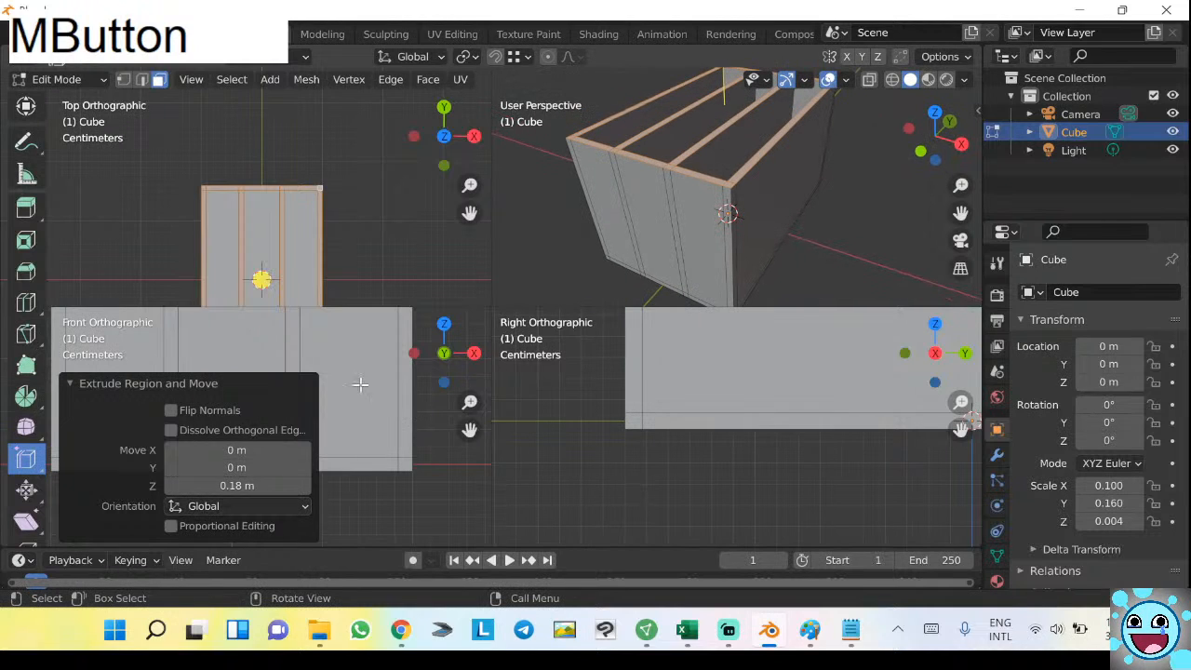
pyautogui.moveTo(701, 203); pyautogui.dragTo(826, 239, button='middle')
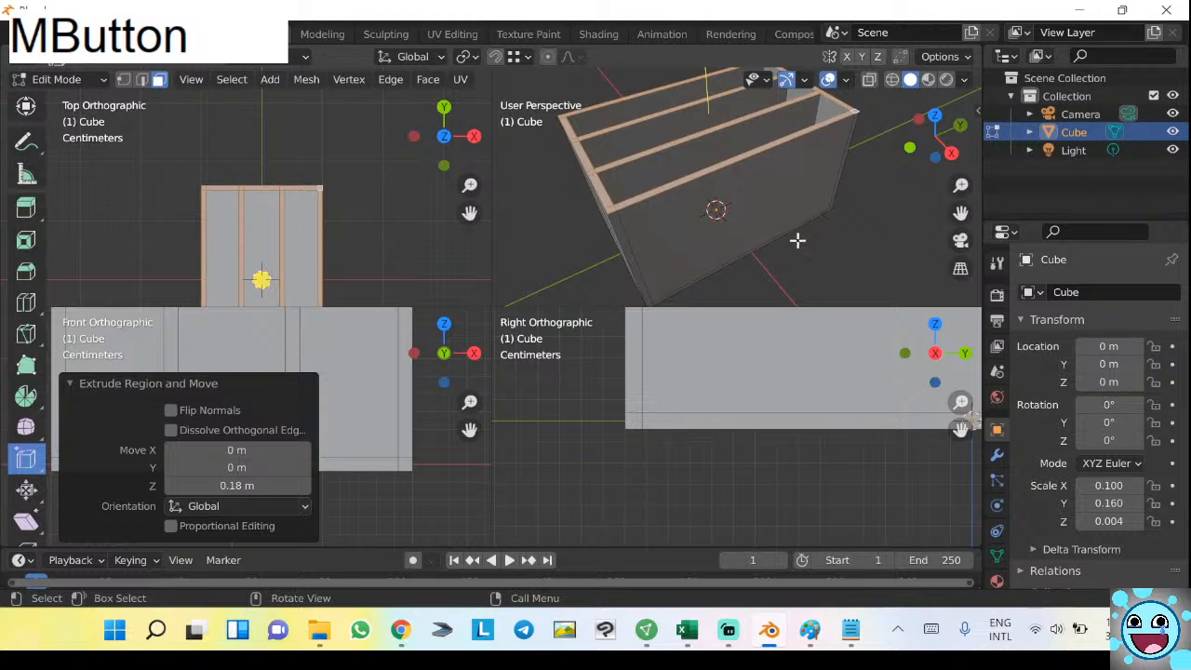
# Examine the outer end walls and the top rim of the extruded box from both short ends.
pyautogui.click(659, 239)
pyautogui.moveTo(649, 220); pyautogui.dragTo(672, 164, button='middle')
pyautogui.click(641, 177)
pyautogui.scroll(3, 615, 152)
pyautogui.scroll(-1, 620, 139)
pyautogui.click(678, 150)
pyautogui.click(691, 142)
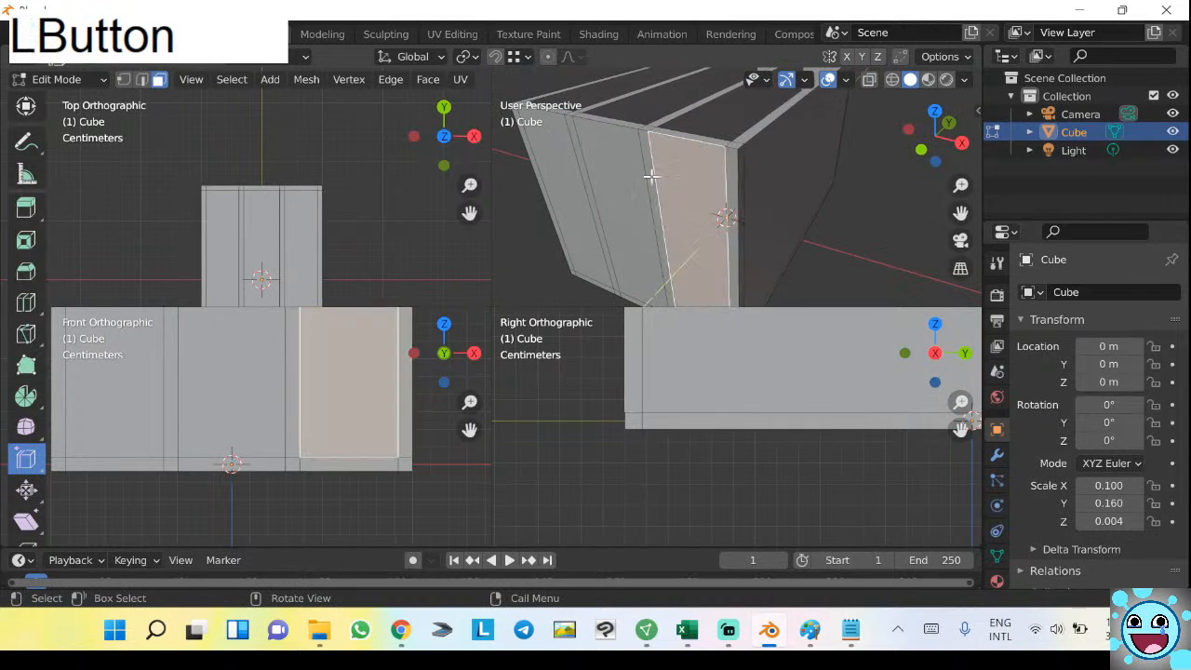
pyautogui.moveTo(705, 142); pyautogui.dragTo(769, 180, button='middle')
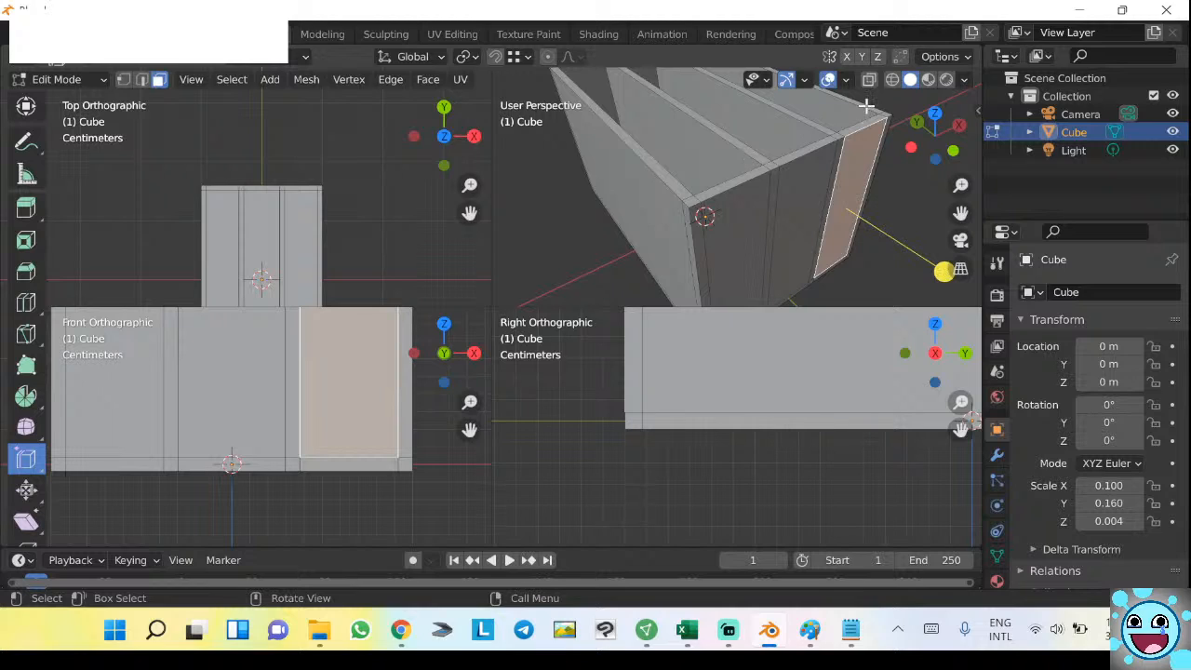
pyautogui.moveTo(815, 162); pyautogui.dragTo(651, 191, button='middle')
# Select the middle top rim face at the box's -Y end and activate the Bevel tool.
pyautogui.click(745, 167)
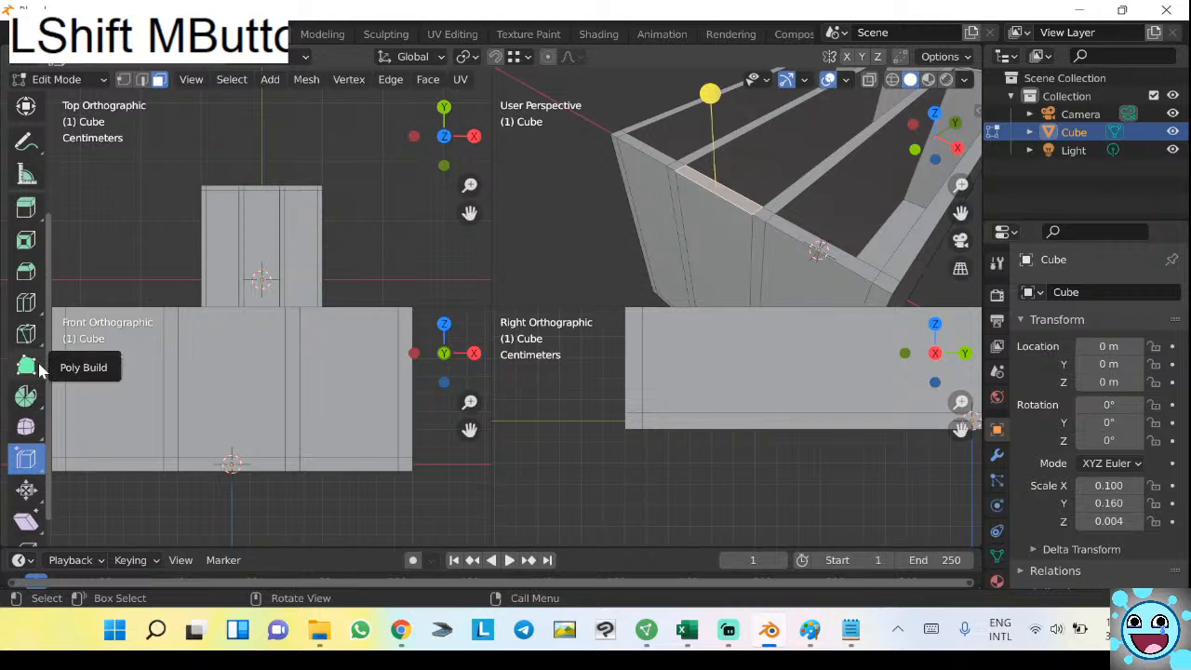
pyautogui.scroll(-1, 28, 447)
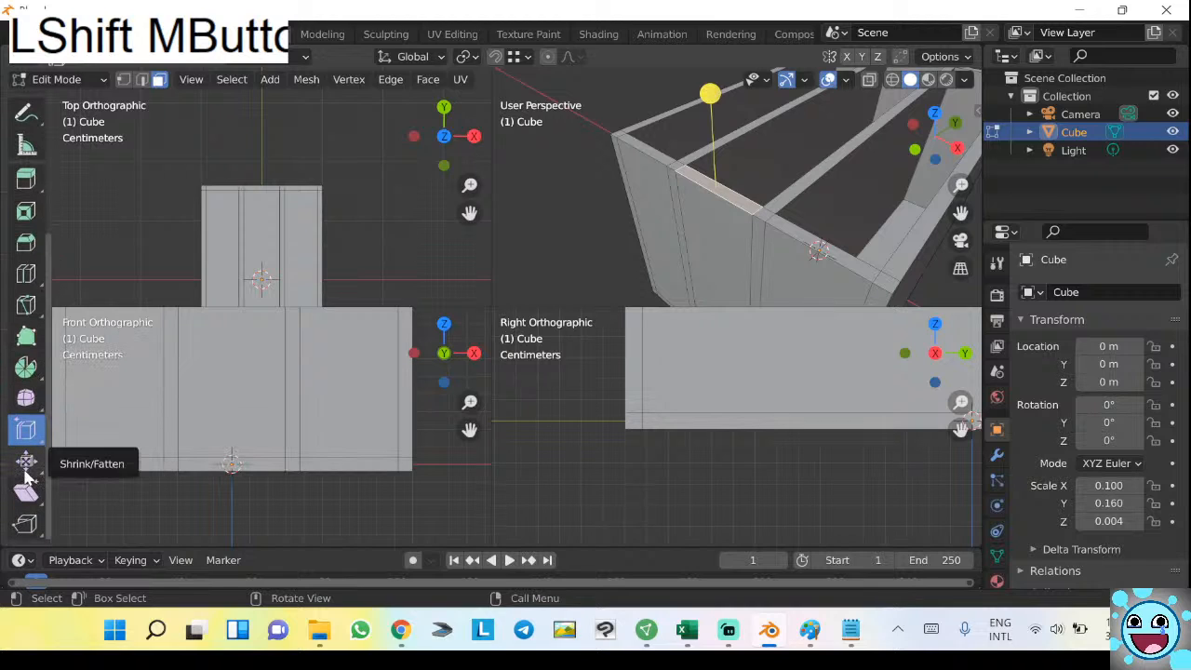
pyautogui.scroll(3, 28, 521)
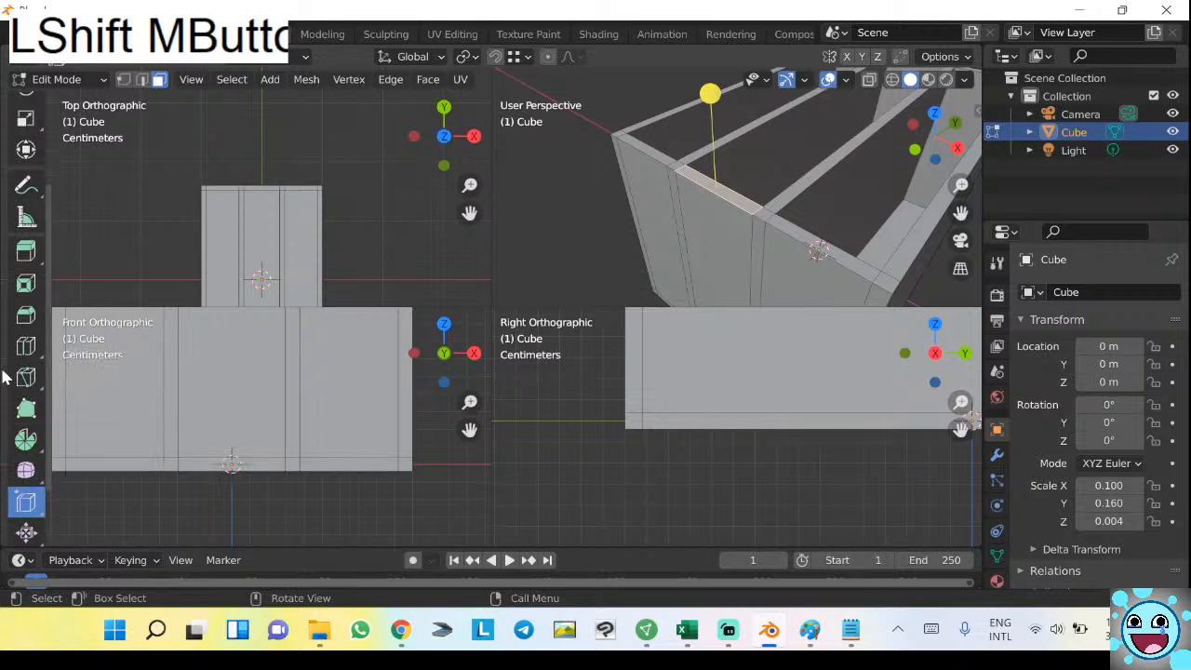
pyautogui.click(26, 314)
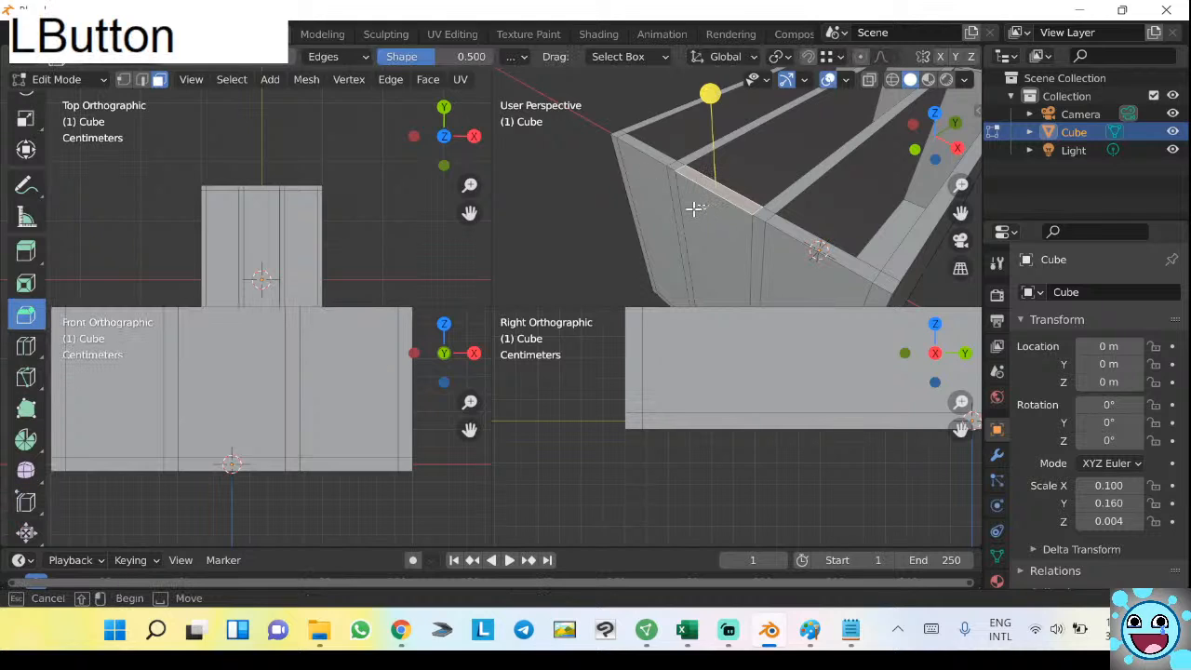
# Try to bevel the middle rim face at the -Y end and undo the attempt.
pyautogui.moveTo(716, 191); pyautogui.dragTo(719, 137)
pyautogui.click(726, 191)
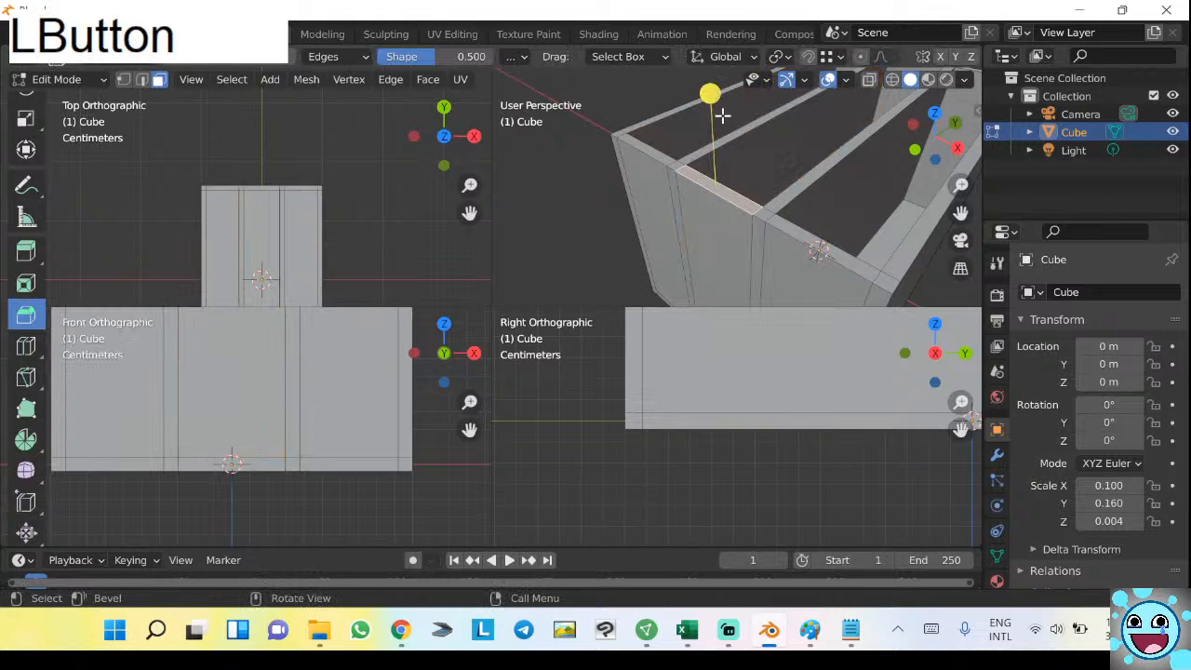
pyautogui.hotkey('ctrl', 'b')
pyautogui.moveTo(715, 89); pyautogui.dragTo(706, 326)
pyautogui.hotkey('ctrl', 'z')
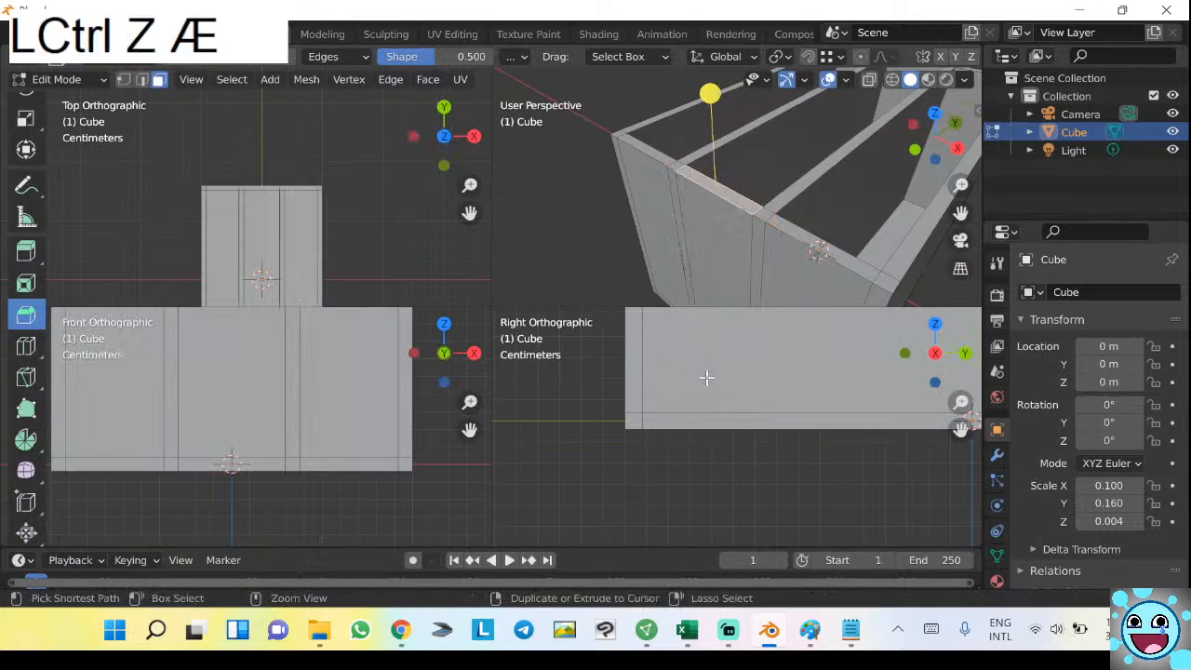
# Extend the face selection along the entire top rim of the -Y end, including its corner faces.
pyautogui.keyDown('shift'); pyautogui.click(655, 156); pyautogui.keyUp('shift')
pyautogui.keyDown('shift'); pyautogui.click(655, 155); pyautogui.keyUp('shift')
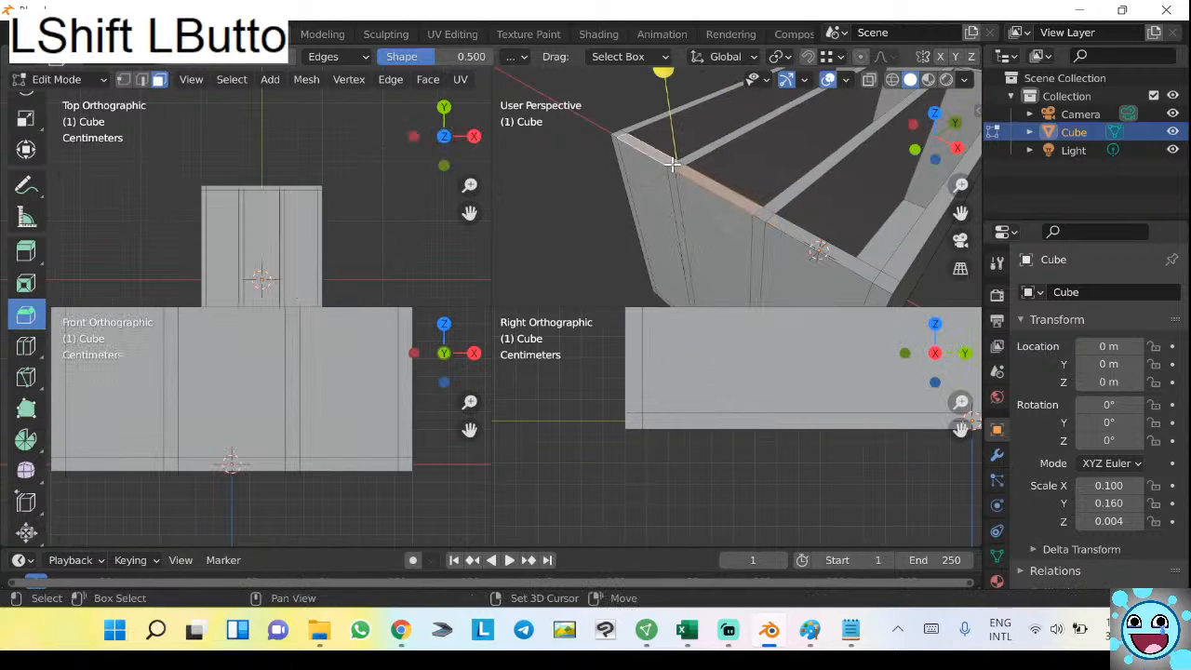
pyautogui.keyDown('shift'); pyautogui.click(623, 130); pyautogui.keyUp('shift')
pyautogui.hotkey('ctrl', 'z')
pyautogui.keyDown('shift'); pyautogui.click(727, 203); pyautogui.keyUp('shift')
pyautogui.keyDown('shift'); pyautogui.click(773, 217); pyautogui.keyUp('shift')
pyautogui.keyDown('shift'); pyautogui.moveTo(781, 249); pyautogui.dragTo(731, 205, button='middle'); pyautogui.keyUp('shift')
pyautogui.keyDown('shift'); pyautogui.click(693, 179); pyautogui.keyUp('shift')
pyautogui.scroll(-3, 654, 151)
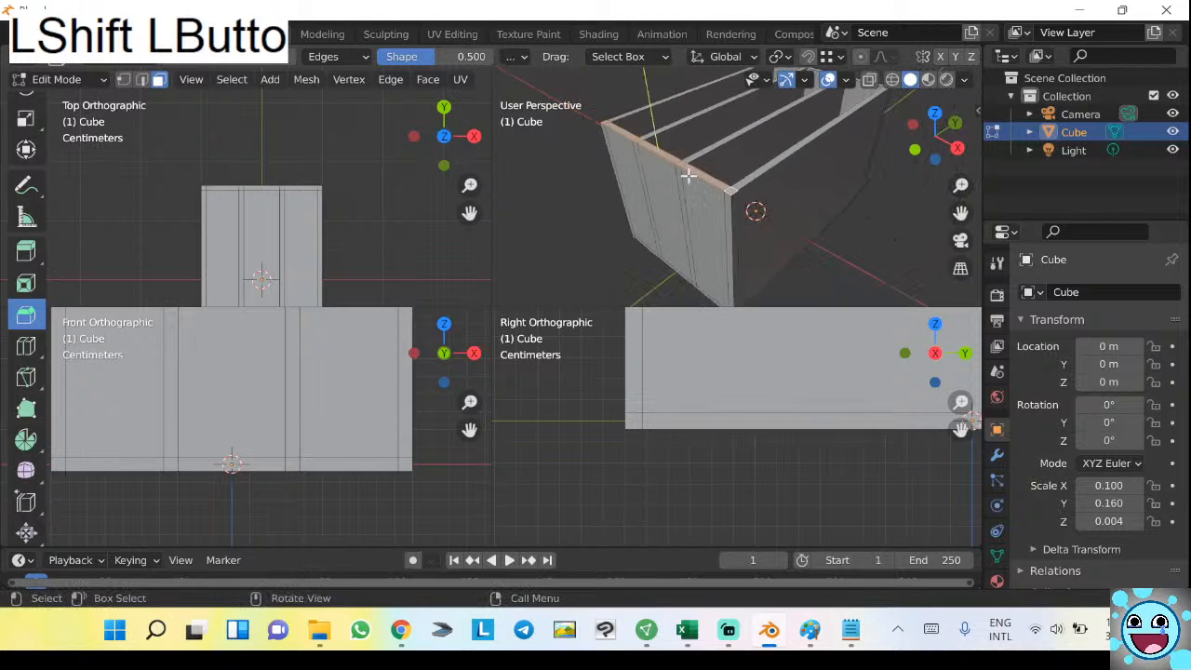
pyautogui.keyDown('shift'); pyautogui.moveTo(649, 193); pyautogui.dragTo(659, 228, button='middle'); pyautogui.keyUp('shift')
# Try to bevel the whole -Y end rim twice, first with a width of about 0.237 m, and undo both attempts.
pyautogui.moveTo(691, 112); pyautogui.dragTo(720, 165)
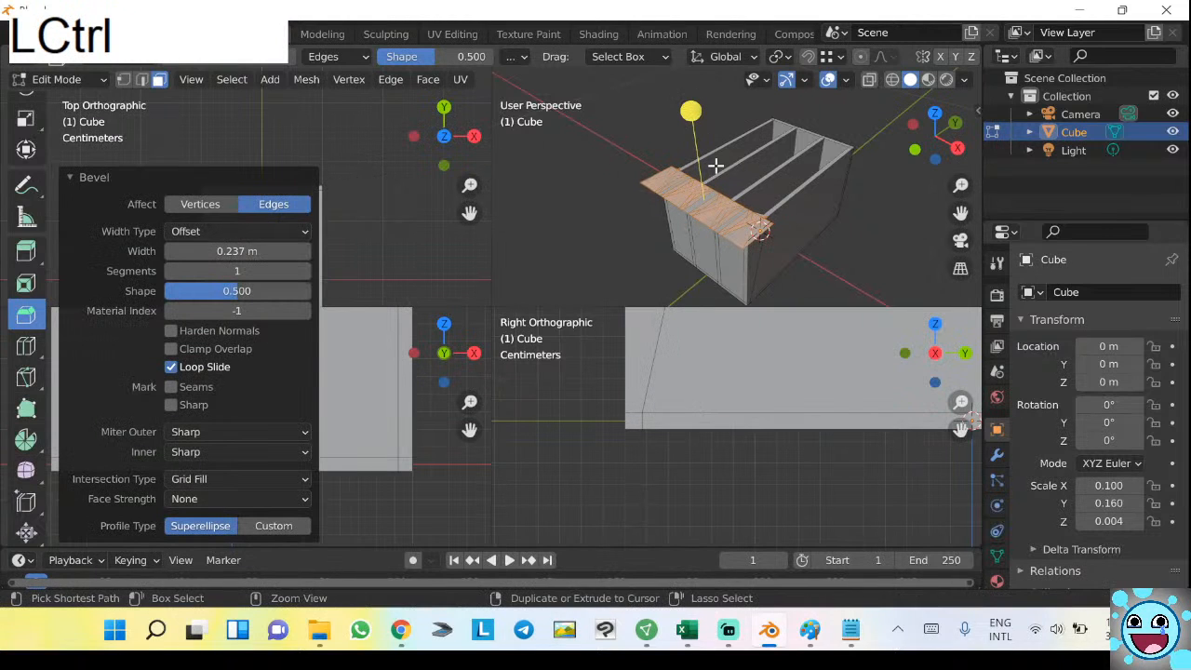
pyautogui.hotkey('ctrl', 'z')
pyautogui.moveTo(757, 177); pyautogui.dragTo(717, 221, button='middle')
pyautogui.scroll(5, 728, 198)
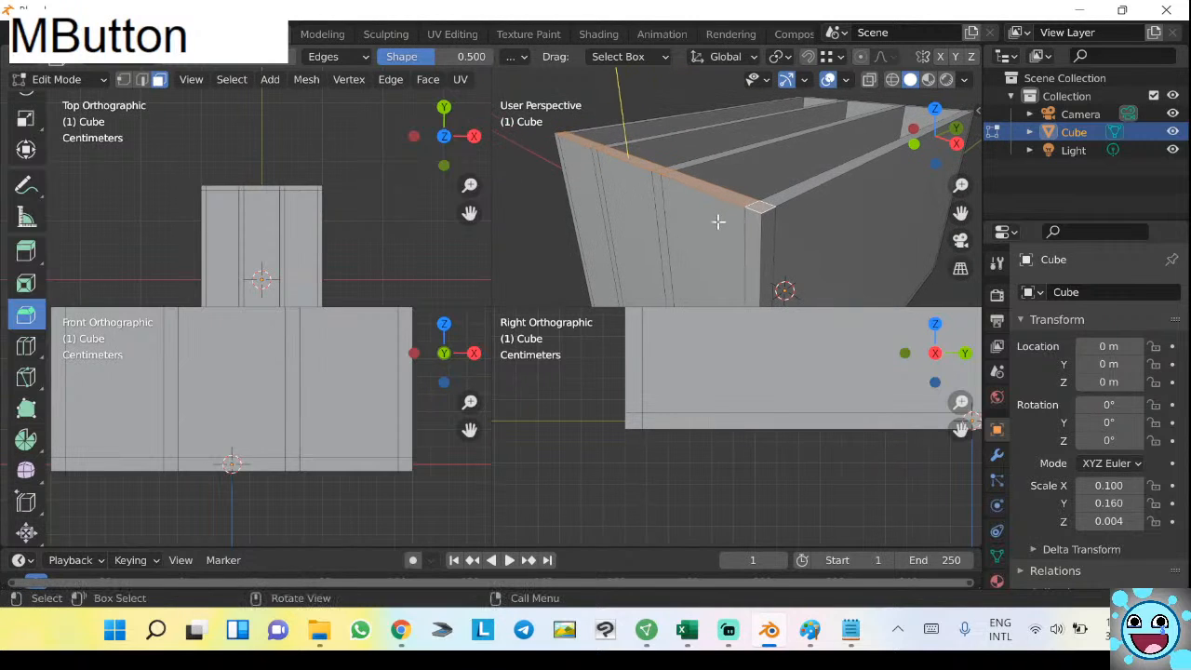
pyautogui.click(25, 319)
pyautogui.scroll(-3, 673, 138)
pyautogui.click(686, 124)
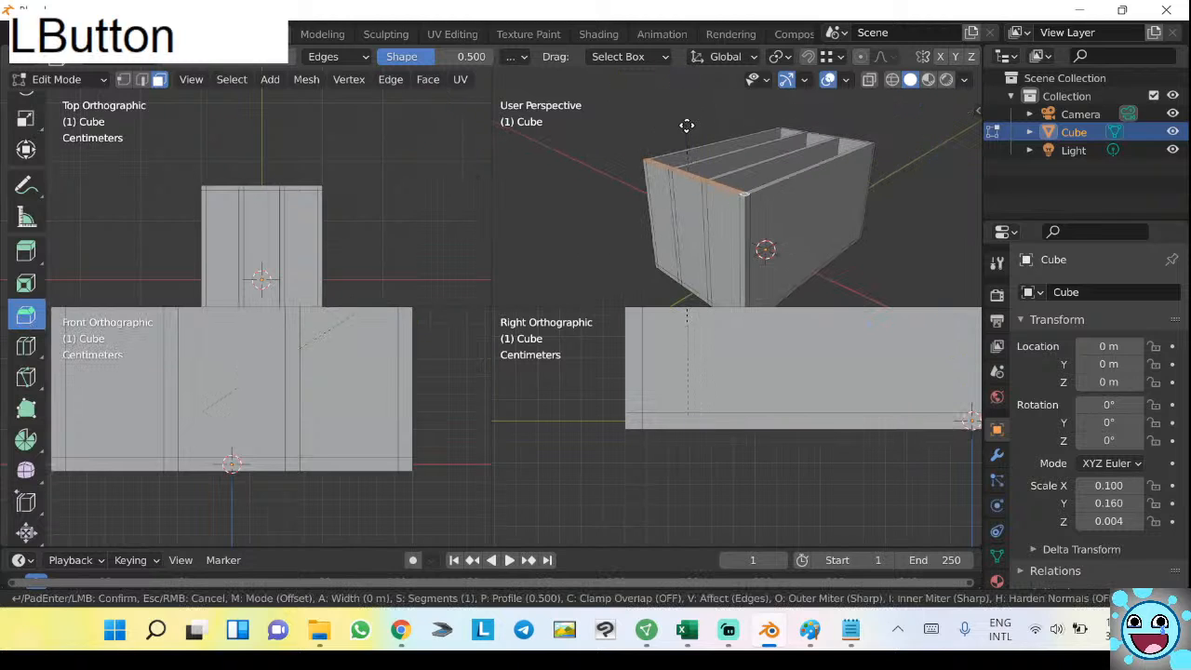
pyautogui.click(680, 187)
pyautogui.hotkey('ctrl', 'z')
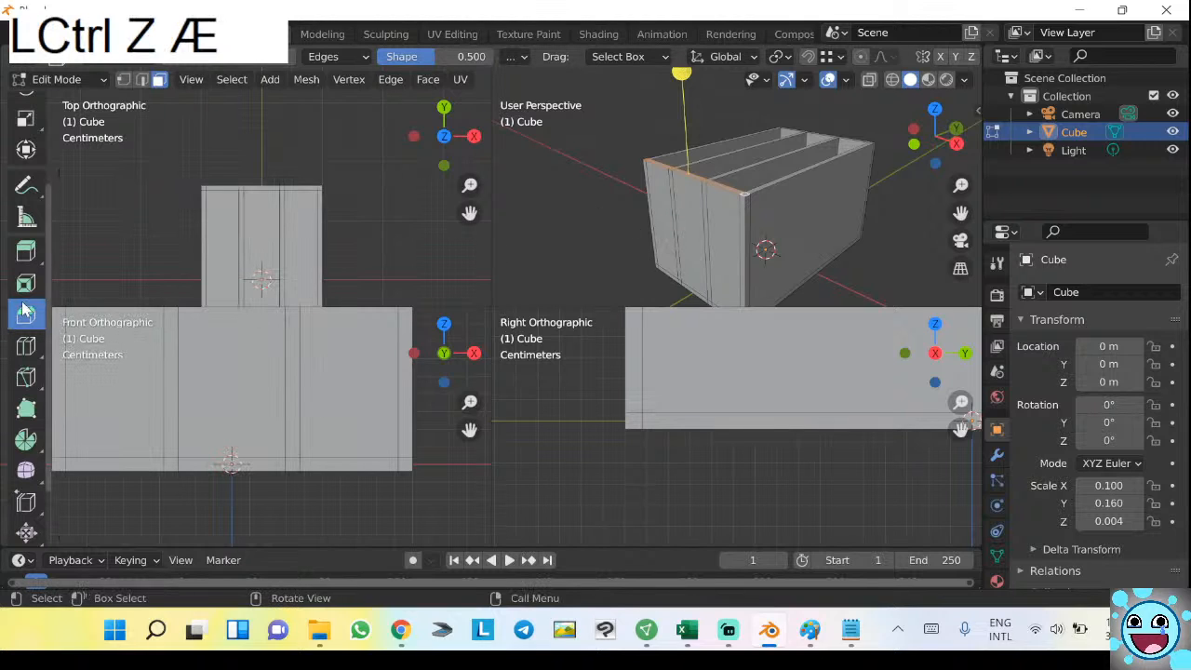
# Examine the -Y end rim and the long side wall from several angles, dismissing the browser notification.
pyautogui.moveTo(556, 197); pyautogui.dragTo(637, 235, button='middle')
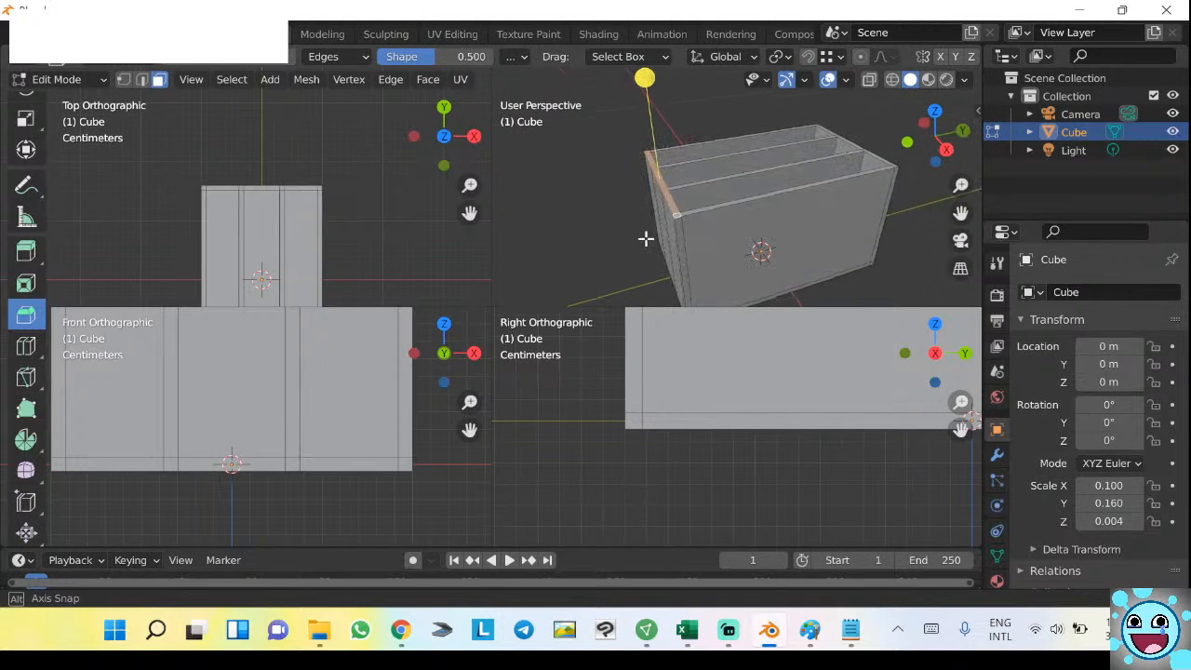
pyautogui.moveTo(693, 234); pyautogui.dragTo(775, 249, button='middle')
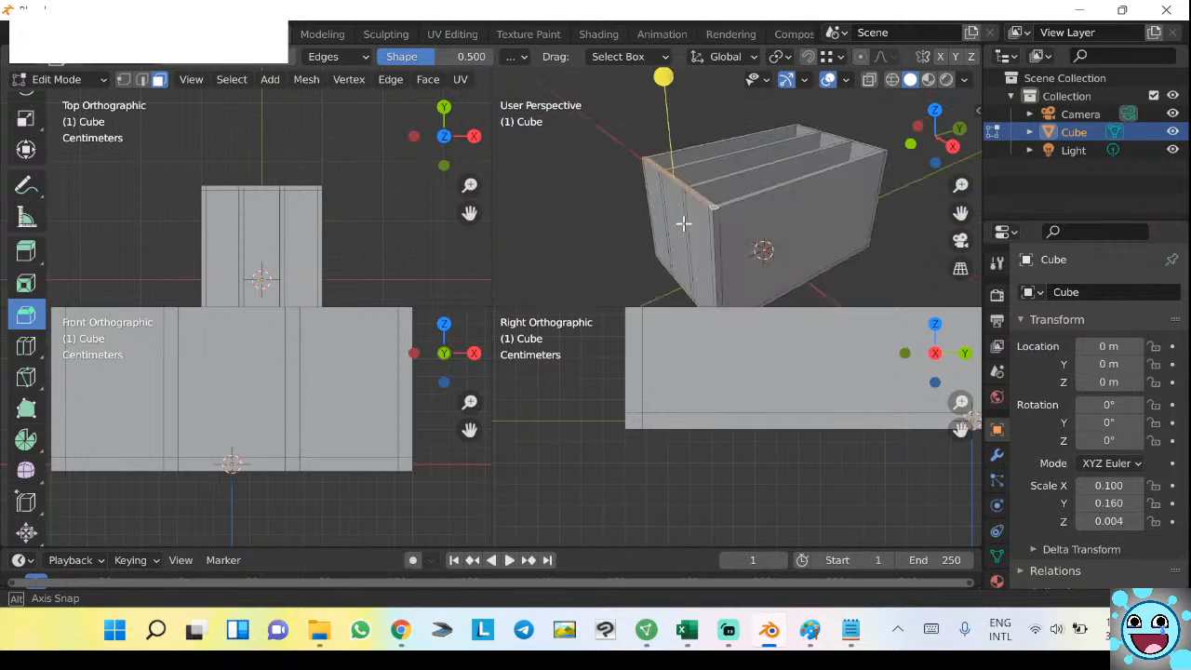
pyautogui.moveTo(637, 199); pyautogui.dragTo(638, 198, button='middle')
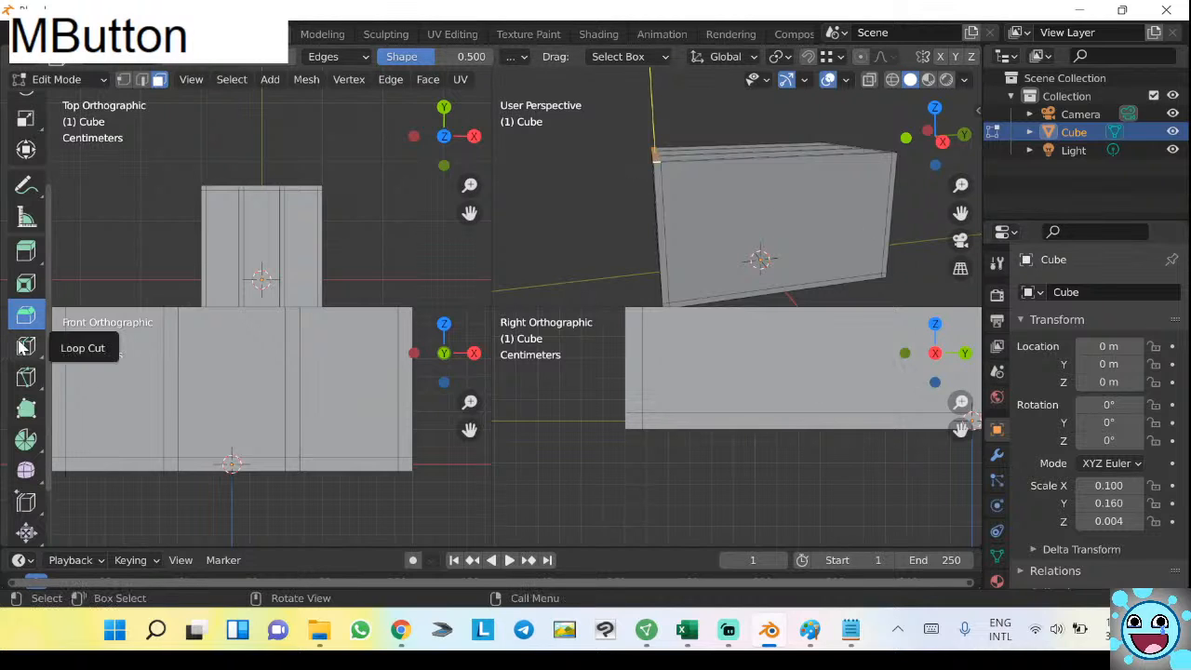
pyautogui.moveTo(736, 223)
pyautogui.mouseDown(button='middle')
pyautogui.moveTo(664, 192)
pyautogui.moveTo(731, 218)
pyautogui.mouseUp(button='middle')
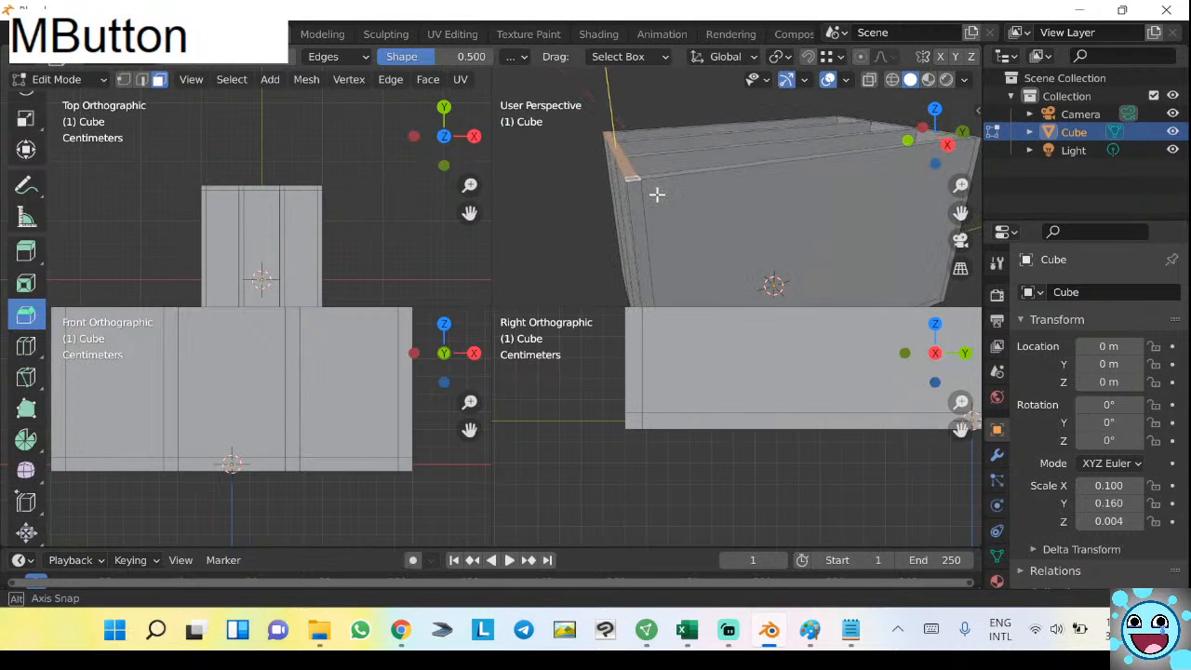
pyautogui.moveTo(667, 185); pyautogui.dragTo(602, 224, button='middle')
pyautogui.moveTo(508, 217); pyautogui.dragTo(569, 242, button='middle')
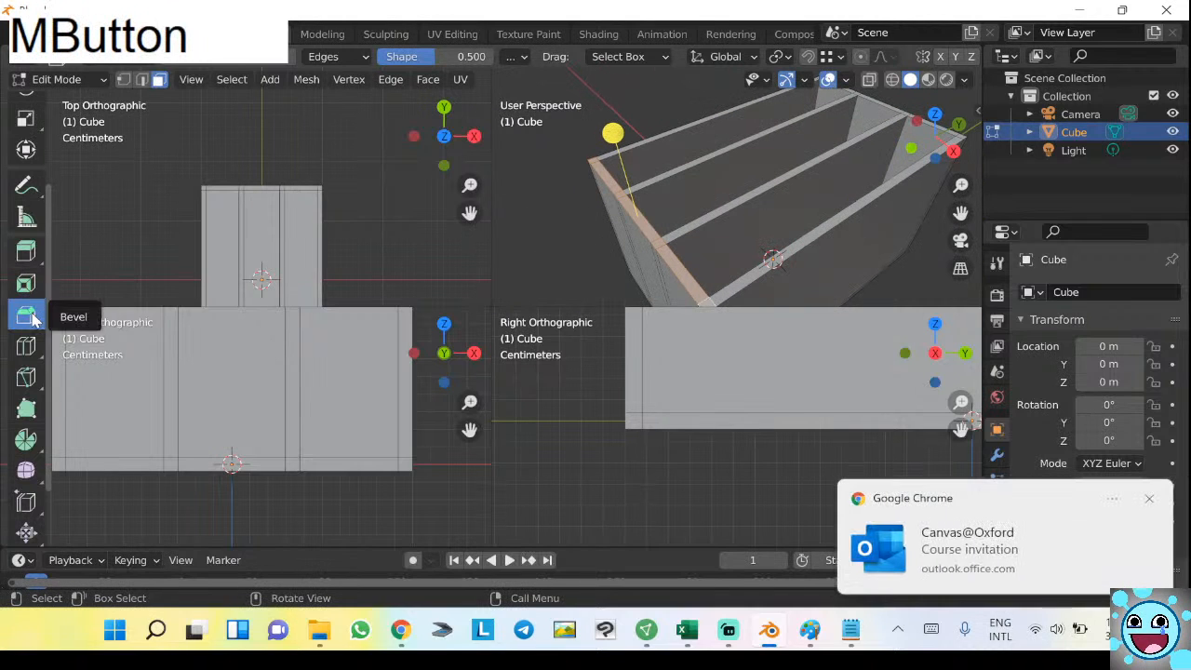
pyautogui.click(1149, 499)
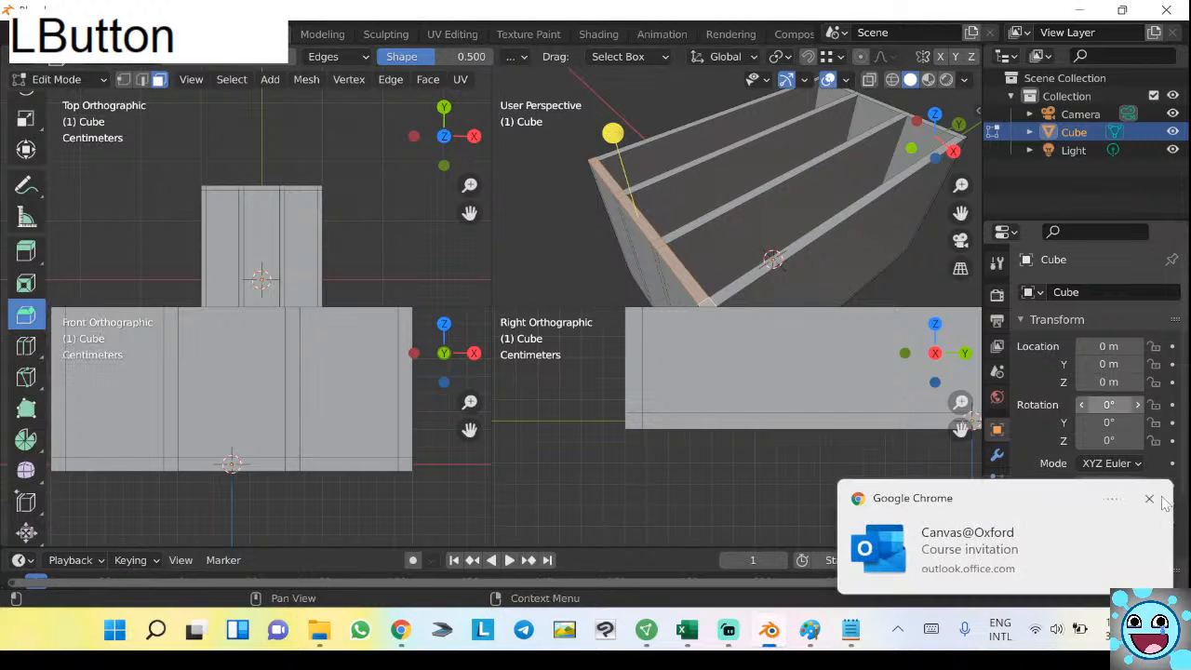
pyautogui.click(1149, 499)
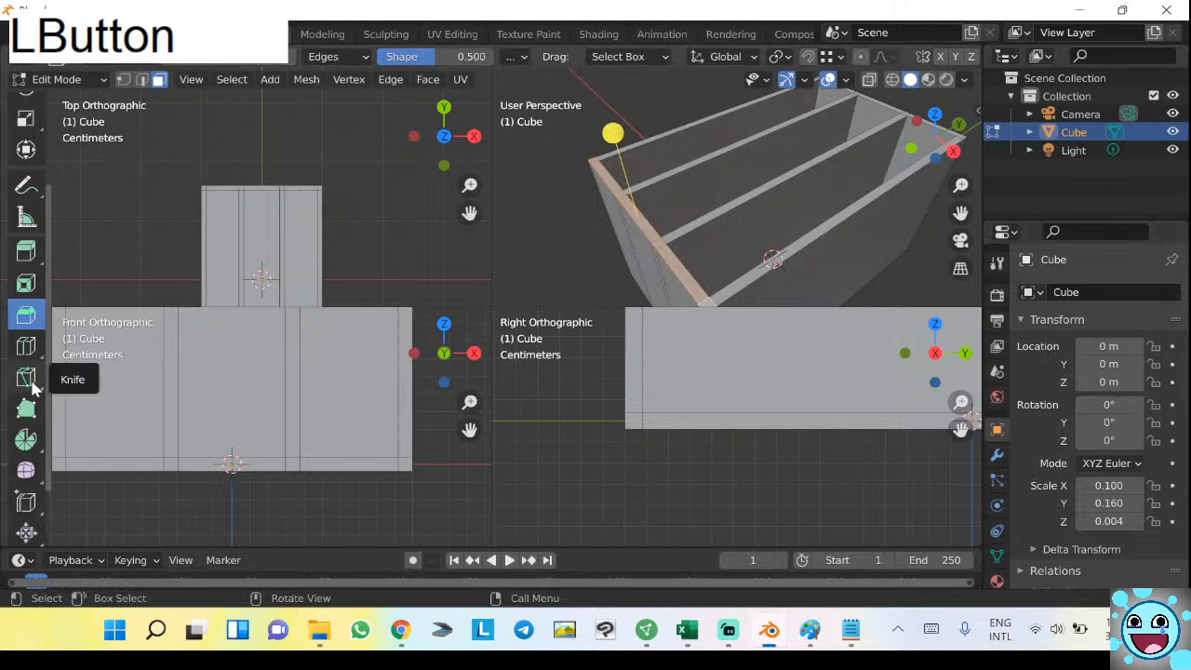
pyautogui.moveTo(535, 188); pyautogui.dragTo(578, 177, button='middle')
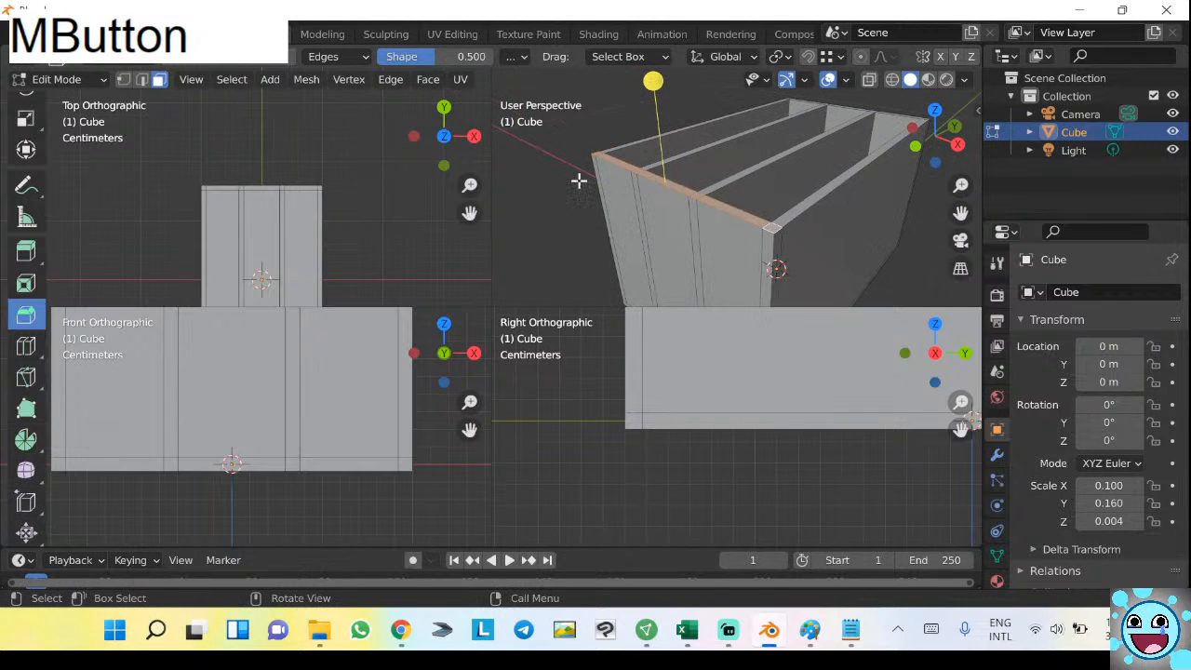
pyautogui.moveTo(684, 177); pyautogui.dragTo(675, 183, button='middle')
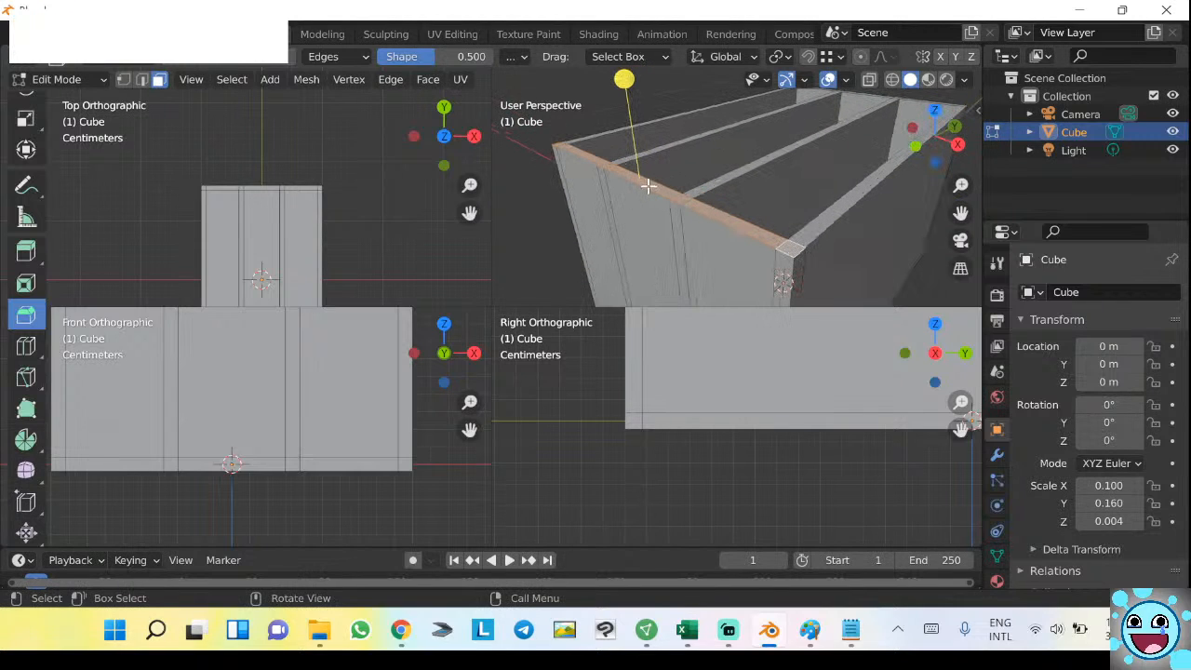
# Try to bevel the large middle face of the -Y end wall and undo the attempt.
pyautogui.click(633, 190)
pyautogui.scroll(-4, 634, 199)
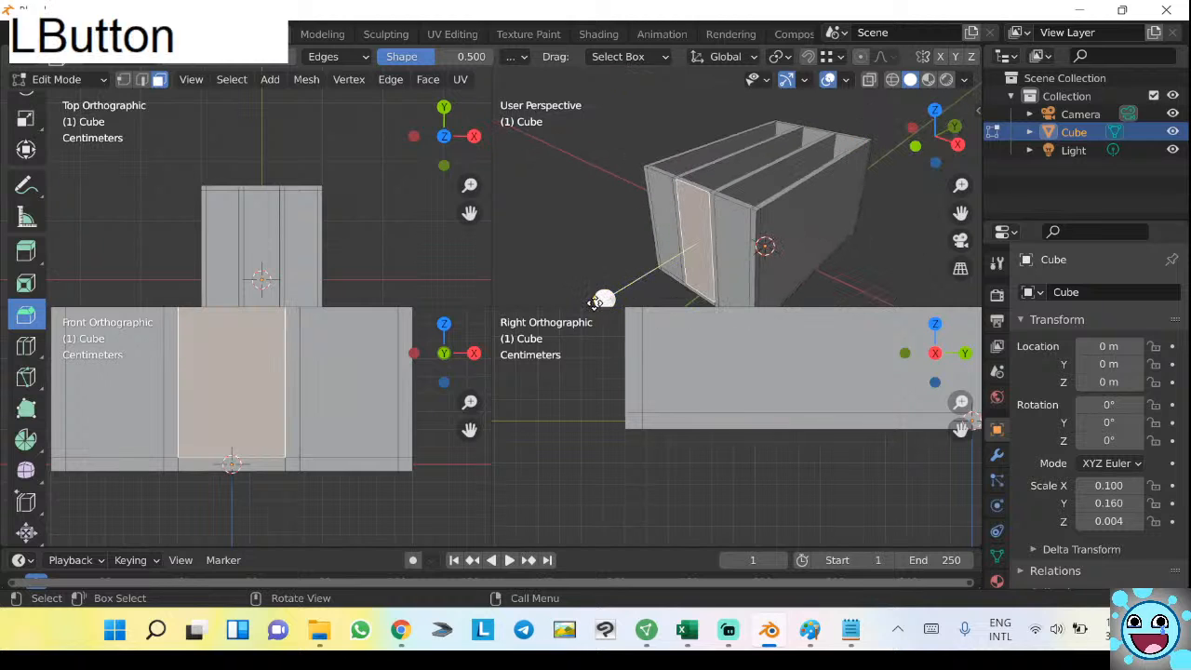
pyautogui.hotkey('ctrl', 'b')
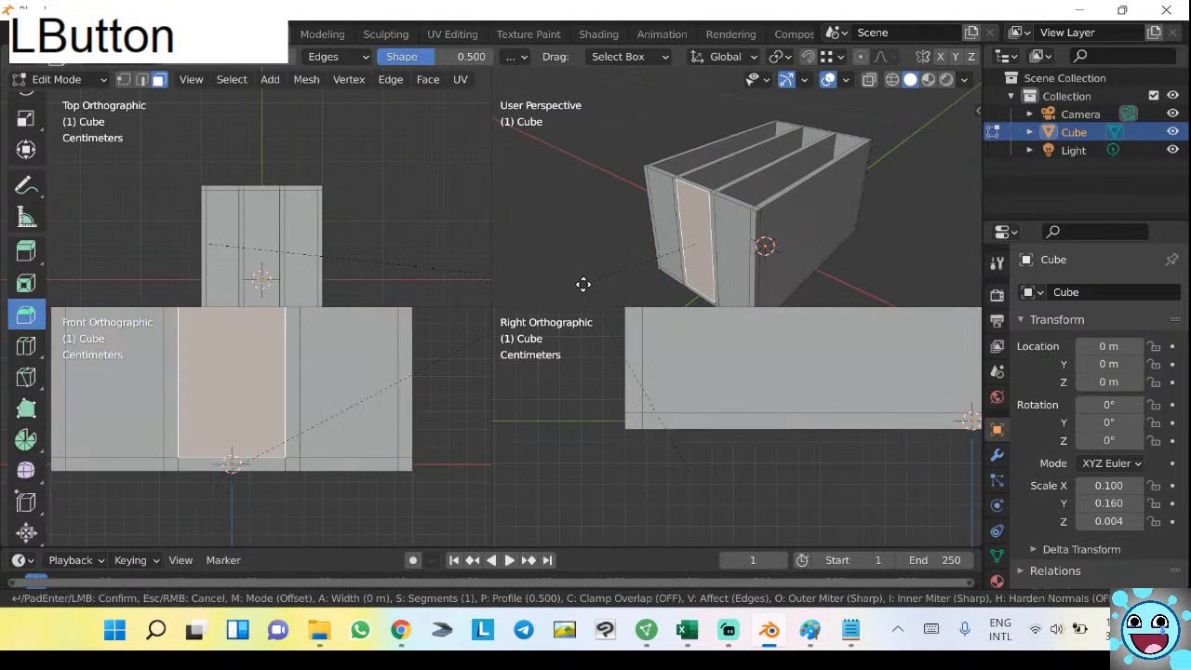
pyautogui.hotkey('ctrl', 'z')
pyautogui.moveTo(682, 237); pyautogui.dragTo(665, 219, button='middle')
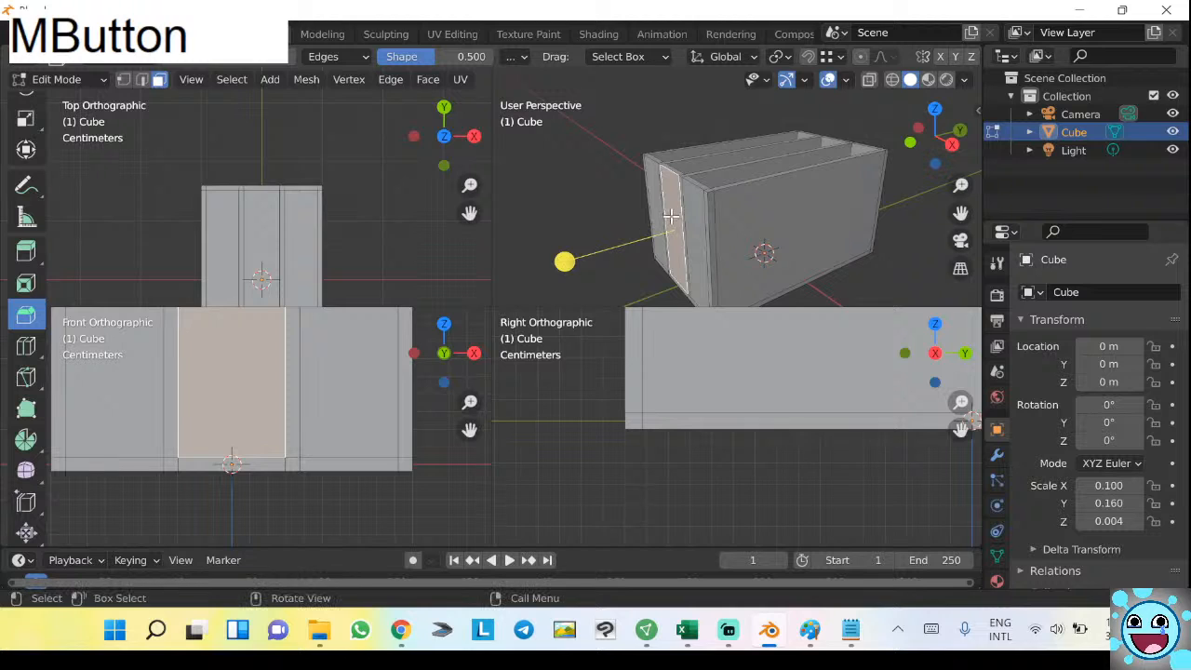
# Add the neighbouring -Y end wall faces to the selection, try to bevel them together, and undo the attempt.
pyautogui.keyDown('shift'); pyautogui.click(697, 203); pyautogui.keyUp('shift')
pyautogui.keyDown('shift'); pyautogui.click(655, 194); pyautogui.keyUp('shift')
pyautogui.moveTo(566, 262); pyautogui.dragTo(514, 284)
pyautogui.moveTo(515, 284); pyautogui.dragTo(678, 189, button='middle')
pyautogui.hotkey('ctrl', 'z')
# Select the top face of the lengthwise divider on the +X side, try to bevel it, and undo the attempt.
pyautogui.click(678, 189)
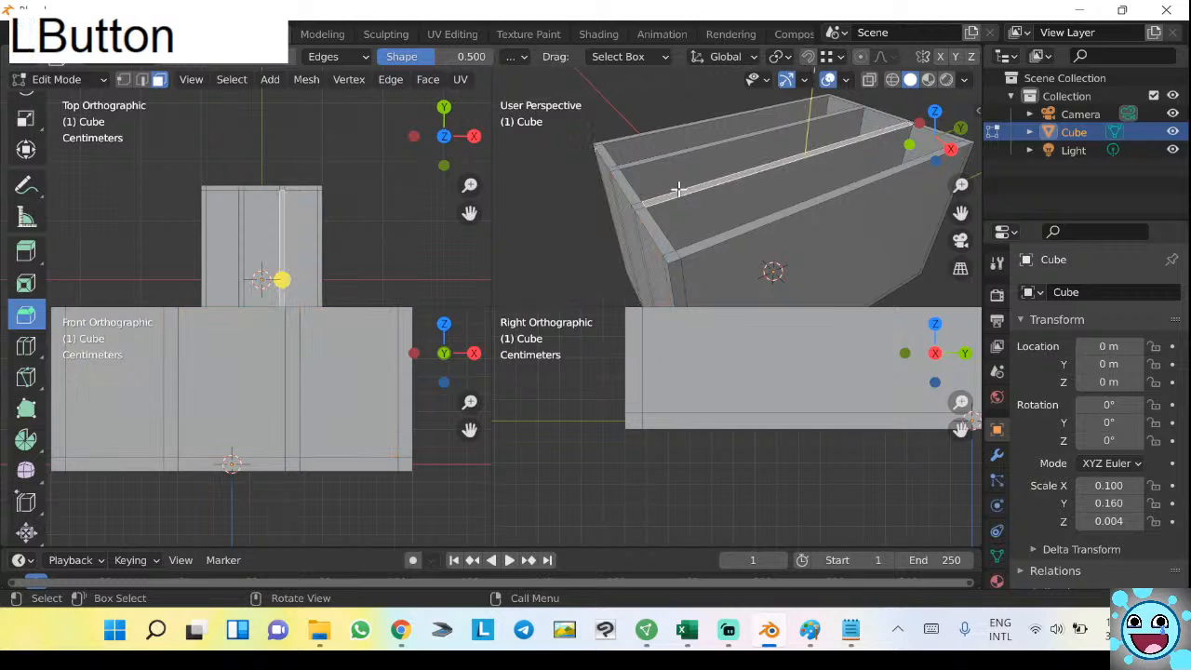
pyautogui.scroll(-4, 732, 152)
pyautogui.keyDown('shift'); pyautogui.moveTo(784, 124); pyautogui.dragTo(784, 173, button='middle'); pyautogui.keyUp('shift')
pyautogui.moveTo(779, 134)
pyautogui.mouseDown()
pyautogui.moveTo(772, 102)
pyautogui.moveTo(784, 151)
pyautogui.mouseUp()
pyautogui.hotkey('ctrl', 'z')
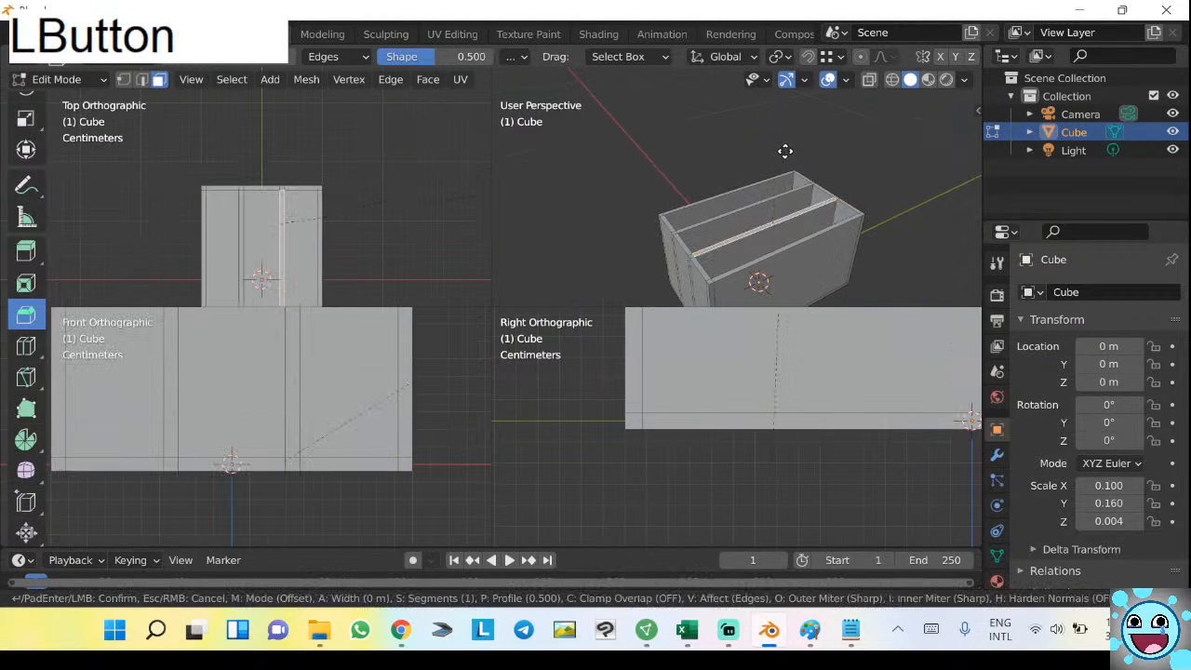
# Try to bevel the divider's top face again, undo it, and try the same on the large +X side wall face, undoing that too.
pyautogui.moveTo(829, 227); pyautogui.dragTo(871, 132)
pyautogui.hotkey('ctrl', 'z')
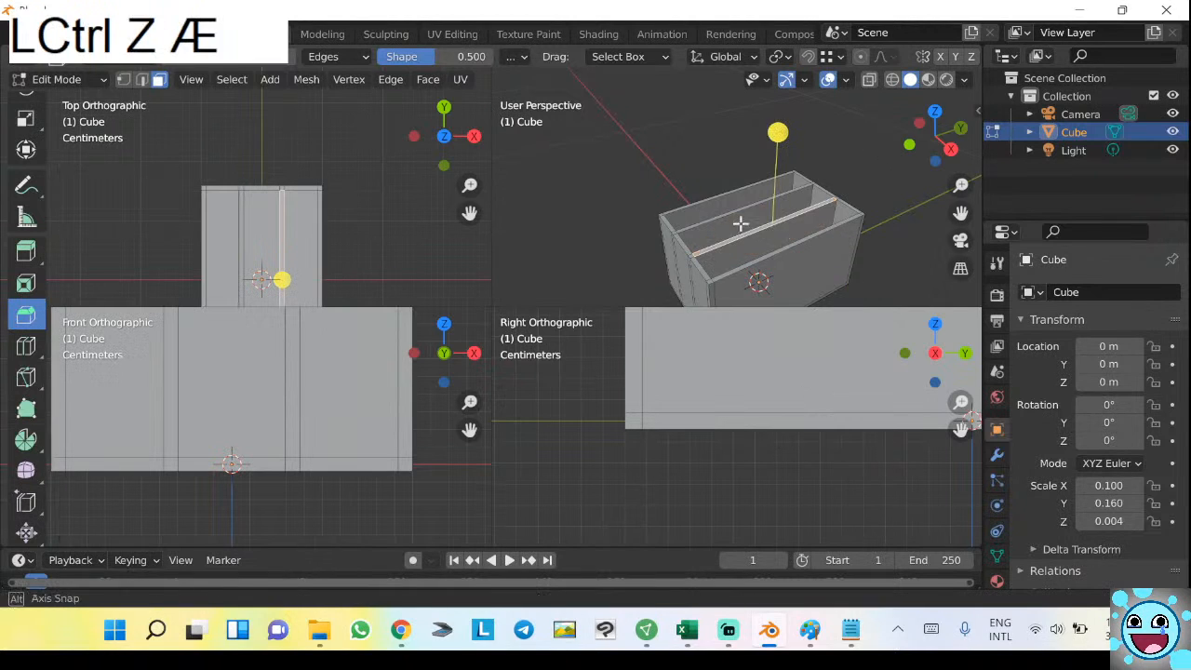
pyautogui.moveTo(887, 170); pyautogui.dragTo(716, 163, button='middle')
pyautogui.click(738, 236)
pyautogui.scroll(-3, 810, 246)
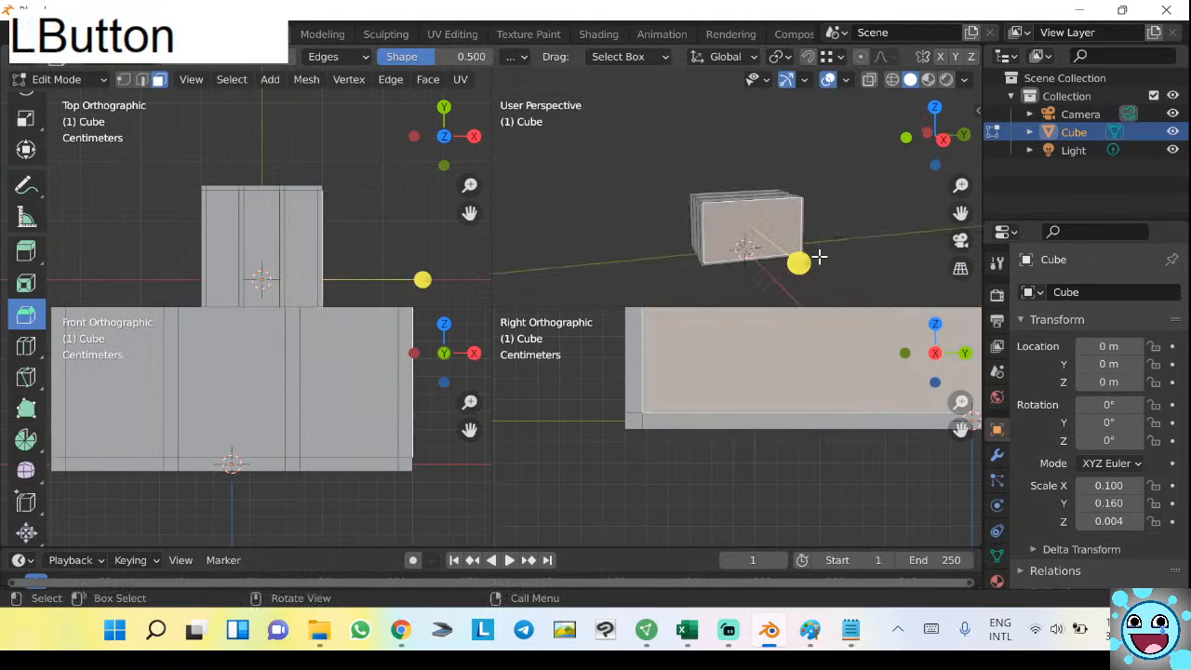
pyautogui.moveTo(800, 263); pyautogui.dragTo(810, 278)
pyautogui.moveTo(811, 278); pyautogui.dragTo(958, 315, button='middle')
pyautogui.scroll(4, 812, 219)
pyautogui.hotkey('ctrl', 'z')
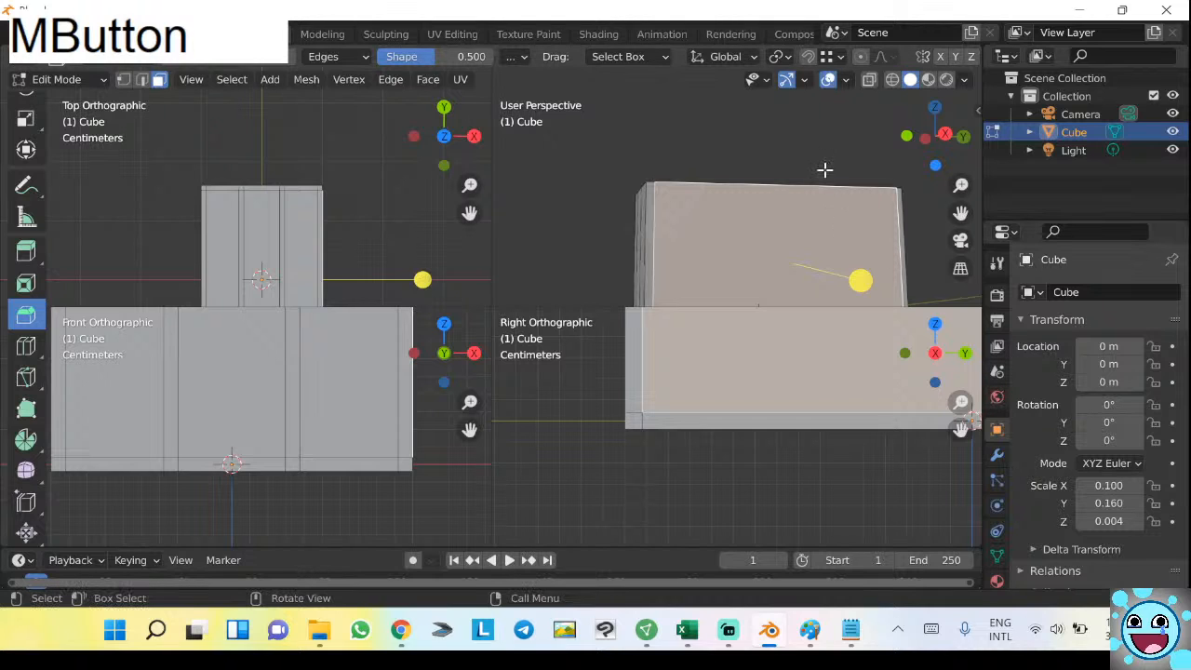
# Switch the box from Edit Mode to Object Mode and open its modifier properties.
pyautogui.press('Tab')
pyautogui.moveTo(819, 159); pyautogui.dragTo(833, 326, button='middle')
pyautogui.keyDown('shift'); pyautogui.moveTo(768, 179); pyautogui.dragTo(744, 132, button='middle'); pyautogui.keyUp('shift')
pyautogui.click(997, 265)
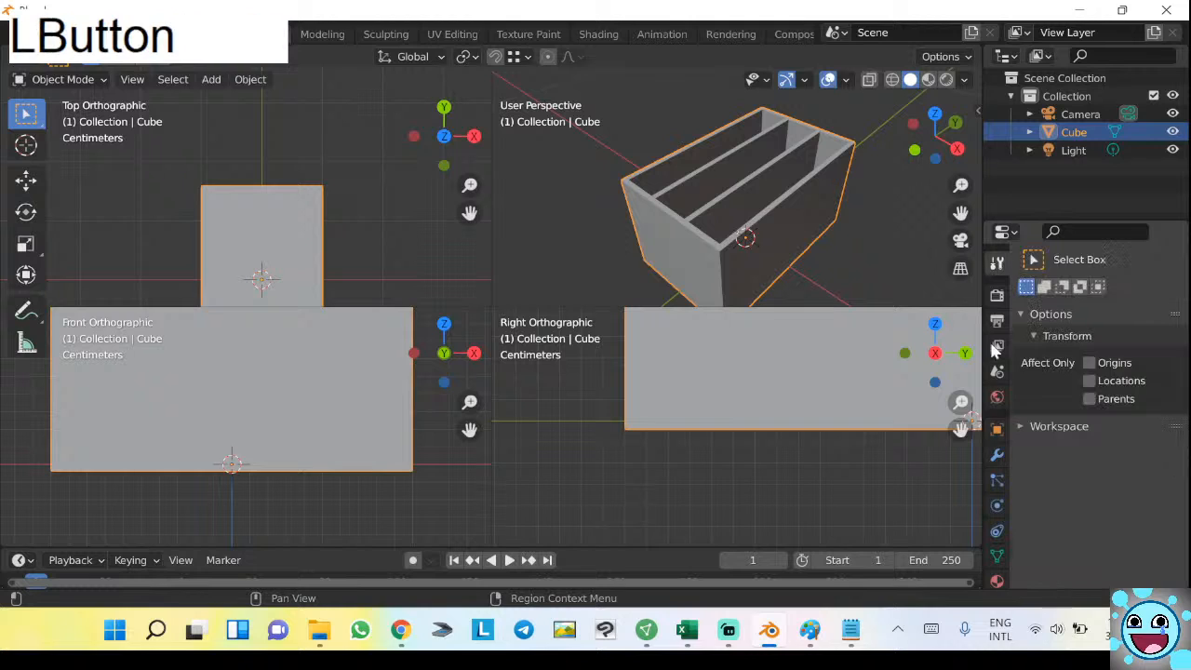
pyautogui.click(998, 454)
# Add a Bevel modifier to the box.
pyautogui.click(1073, 291)
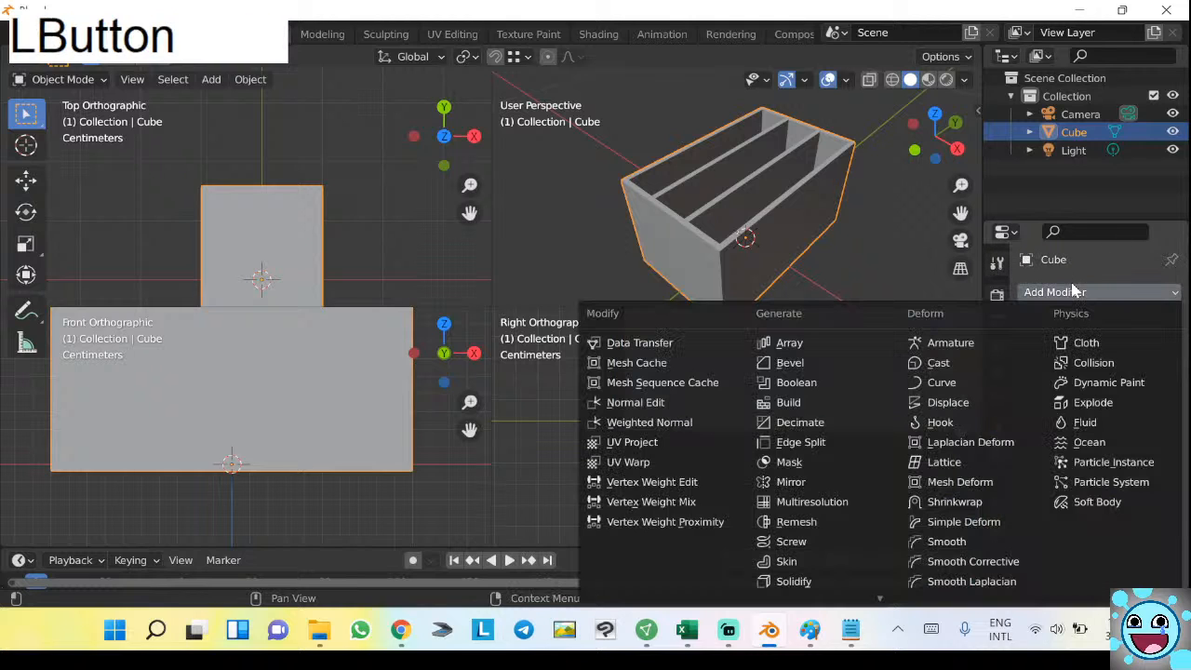
pyautogui.click(811, 363)
pyautogui.moveTo(790, 241); pyautogui.dragTo(873, 233, button='middle')
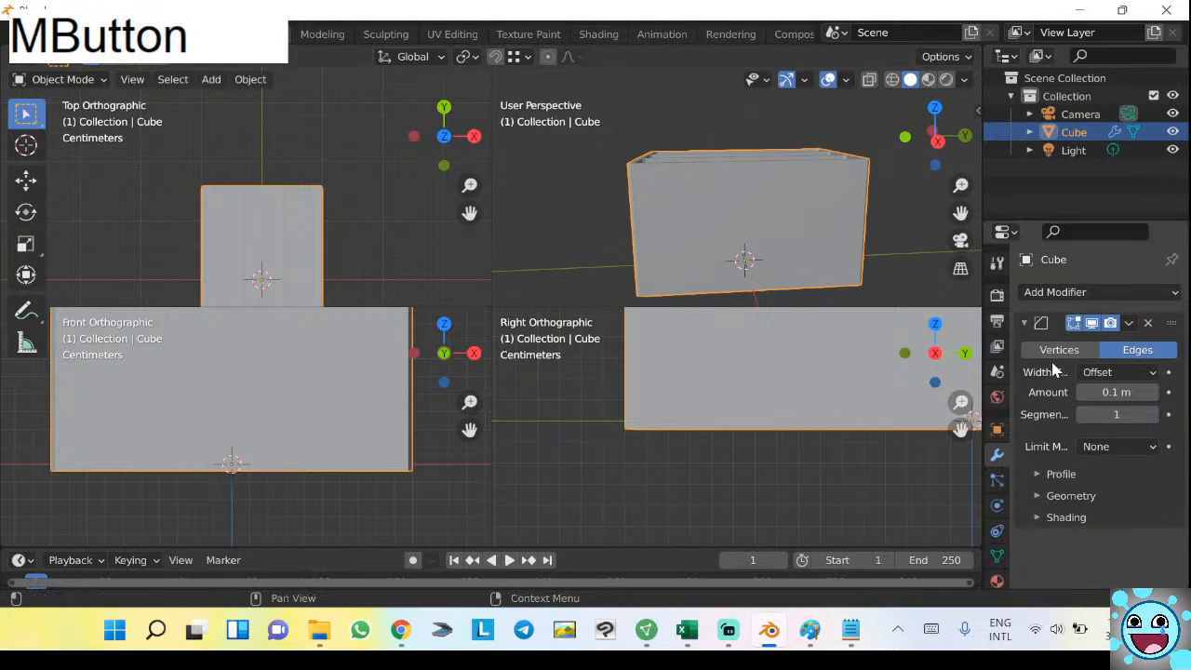
# Try the Vertex Group and Angle limit methods on the bevel and return the limit method to None.
pyautogui.click(1094, 447)
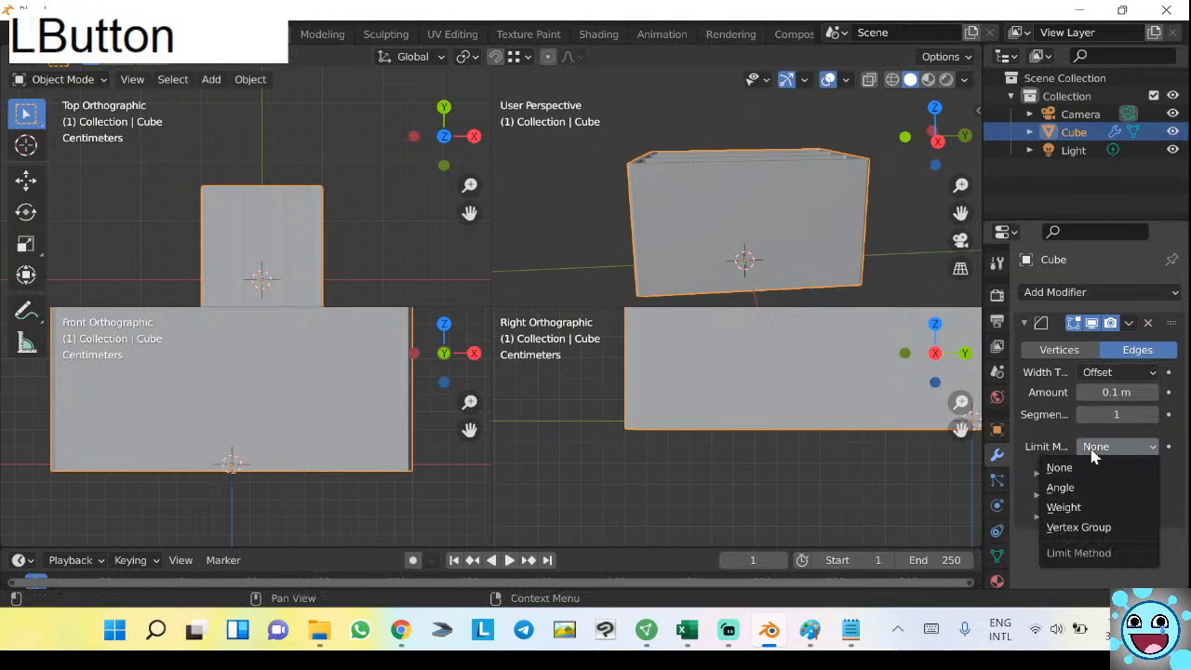
pyautogui.click(1094, 451)
pyautogui.click(1094, 450)
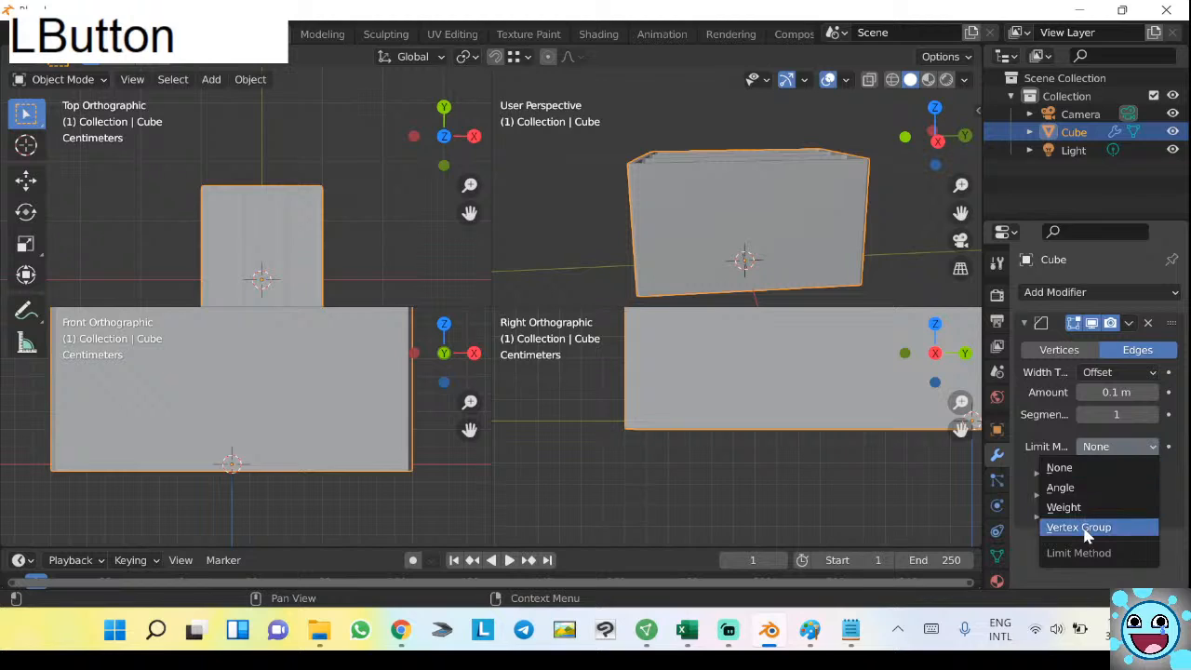
pyautogui.click(1080, 527)
pyautogui.click(1108, 466)
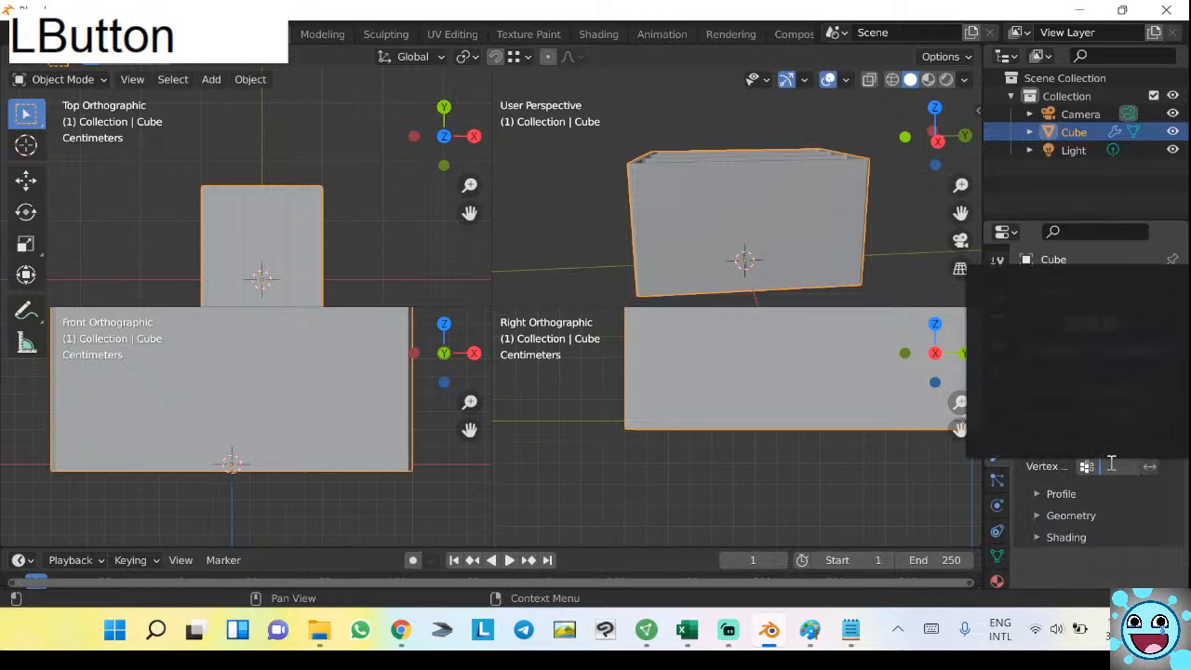
pyautogui.click(1114, 447)
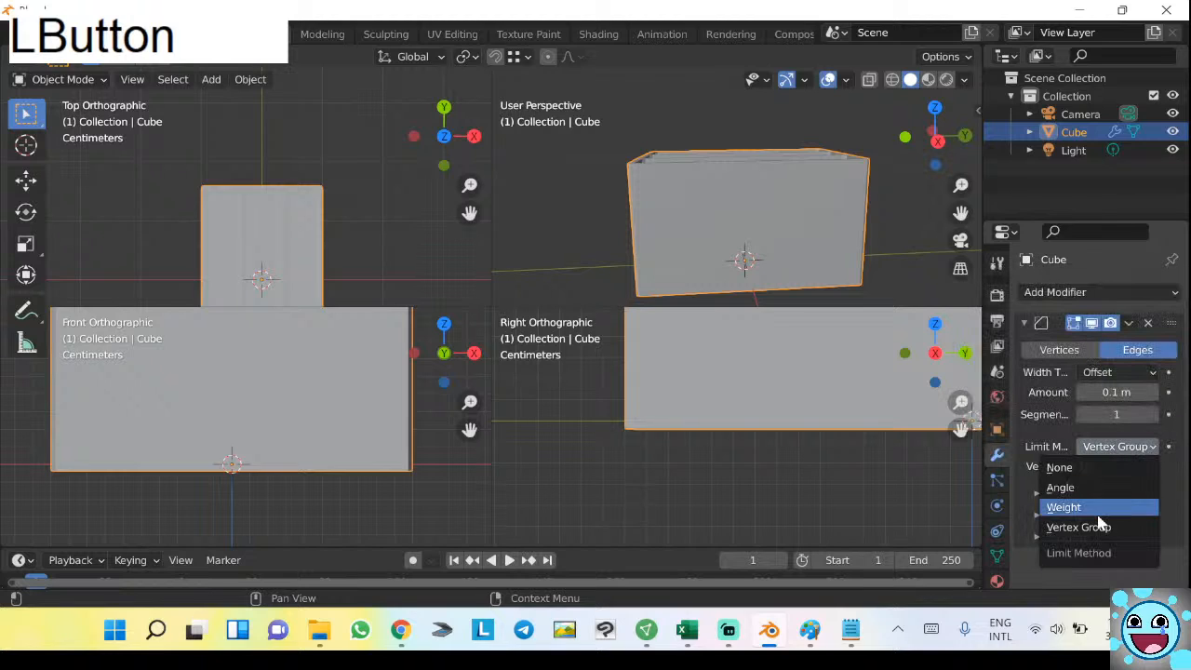
pyautogui.click(1094, 486)
pyautogui.click(1098, 447)
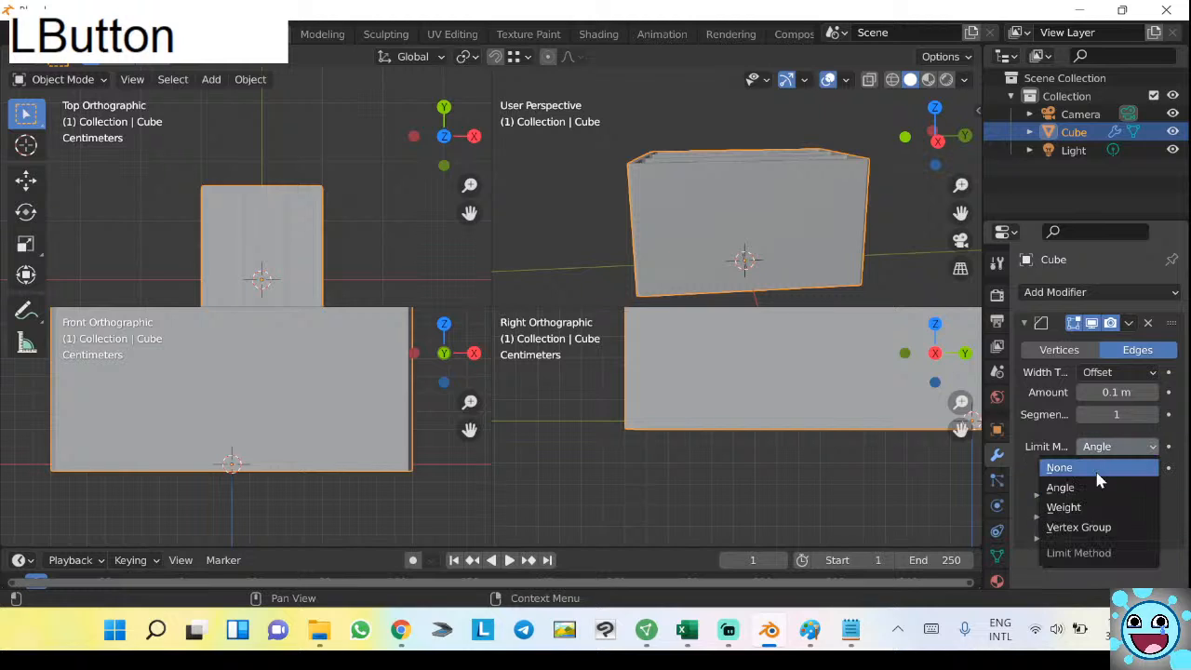
pyautogui.click(1098, 472)
# Look through the bevel's Profile, Geometry and Shading settings, inspect the box's rims, and remove the Bevel modifier.
pyautogui.click(1063, 475)
pyautogui.click(1063, 474)
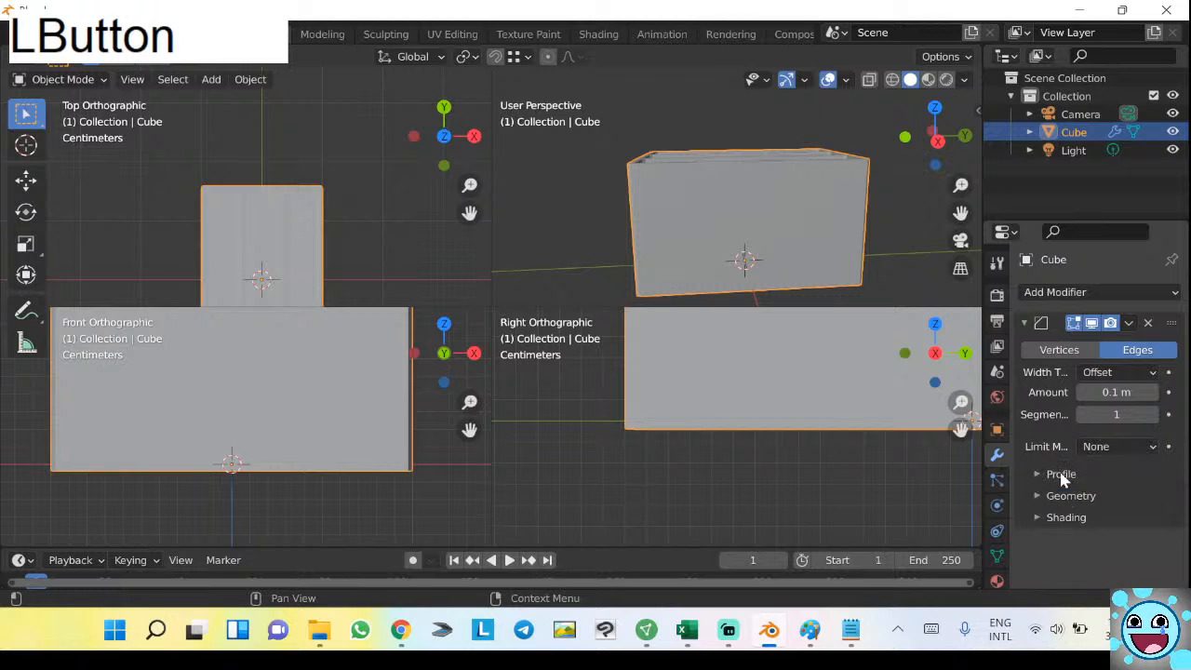
pyautogui.click(1069, 497)
pyautogui.click(1069, 497)
pyautogui.click(1070, 517)
pyautogui.click(1070, 518)
pyautogui.scroll(3, 633, 181)
pyautogui.moveTo(633, 180); pyautogui.dragTo(870, 235, button='middle')
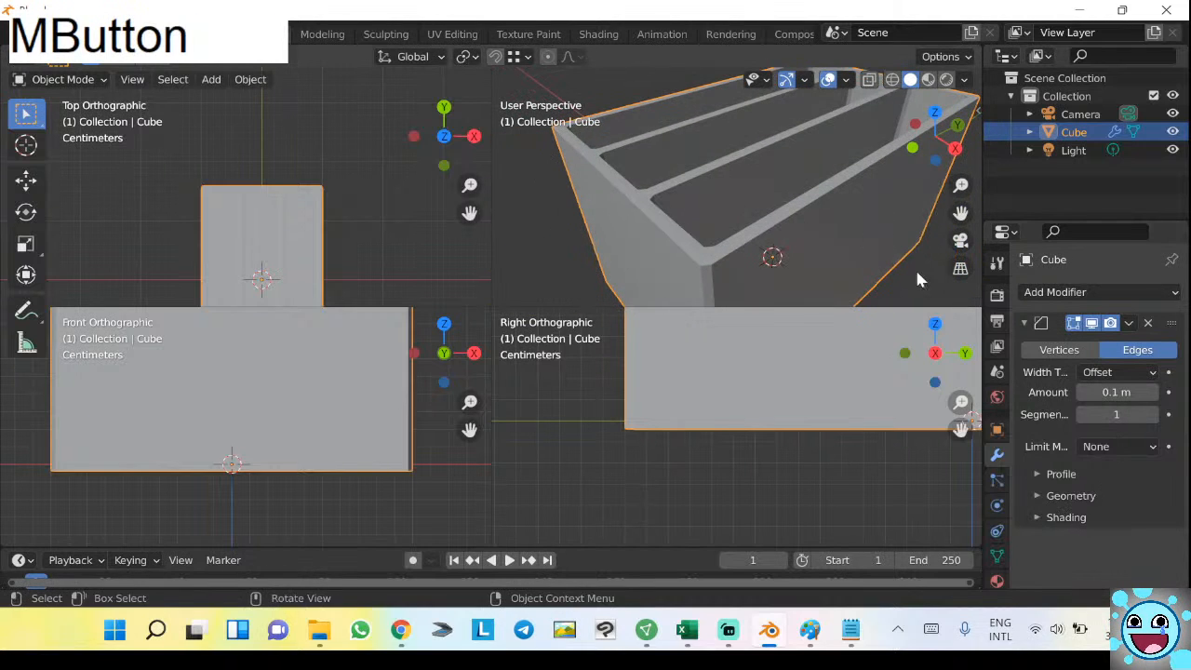
pyautogui.click(1149, 324)
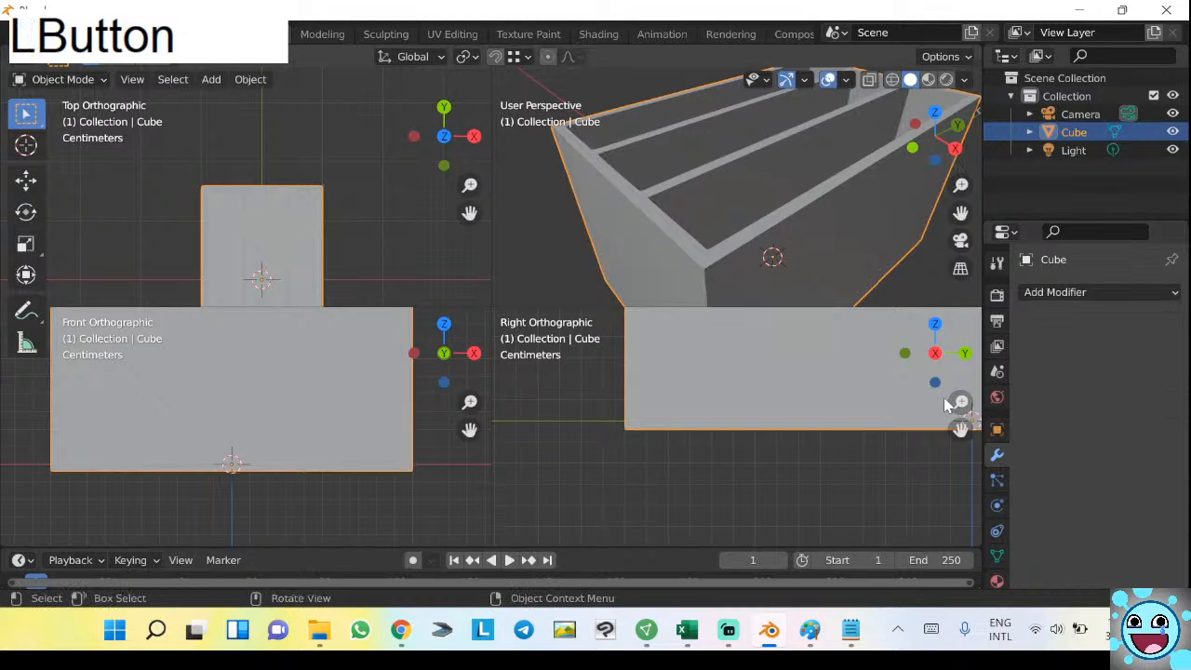
# Add a Bevel modifier to the box again with the limit method left at None.
pyautogui.moveTo(741, 233); pyautogui.dragTo(849, 241, button='middle')
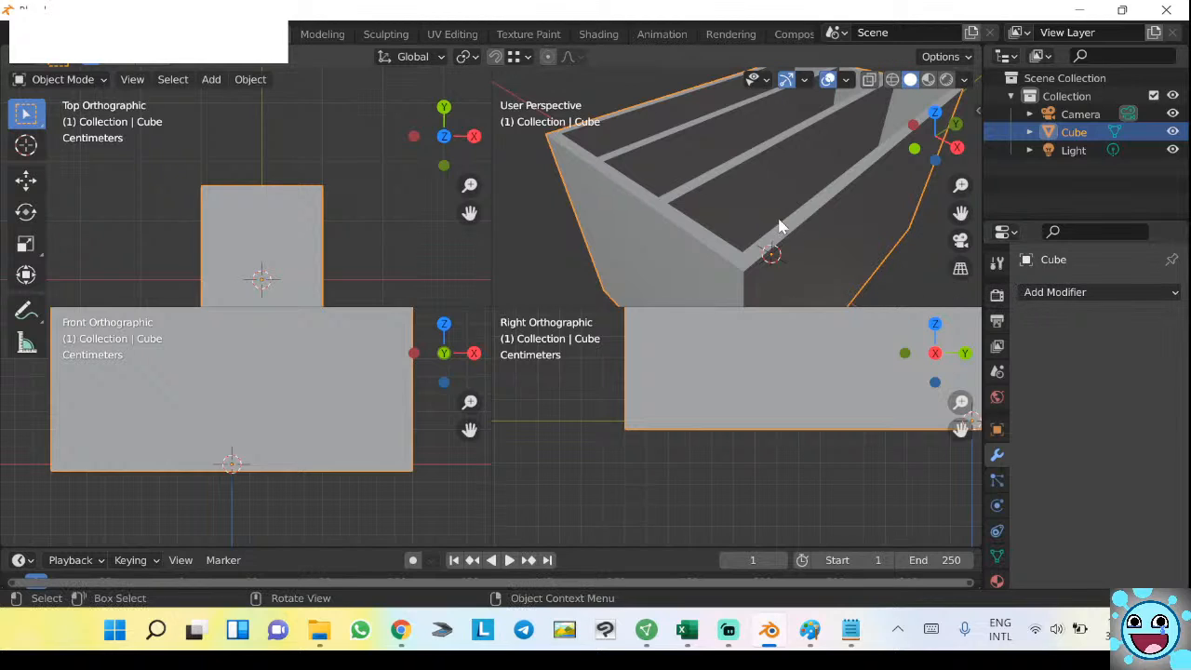
pyautogui.click(649, 201)
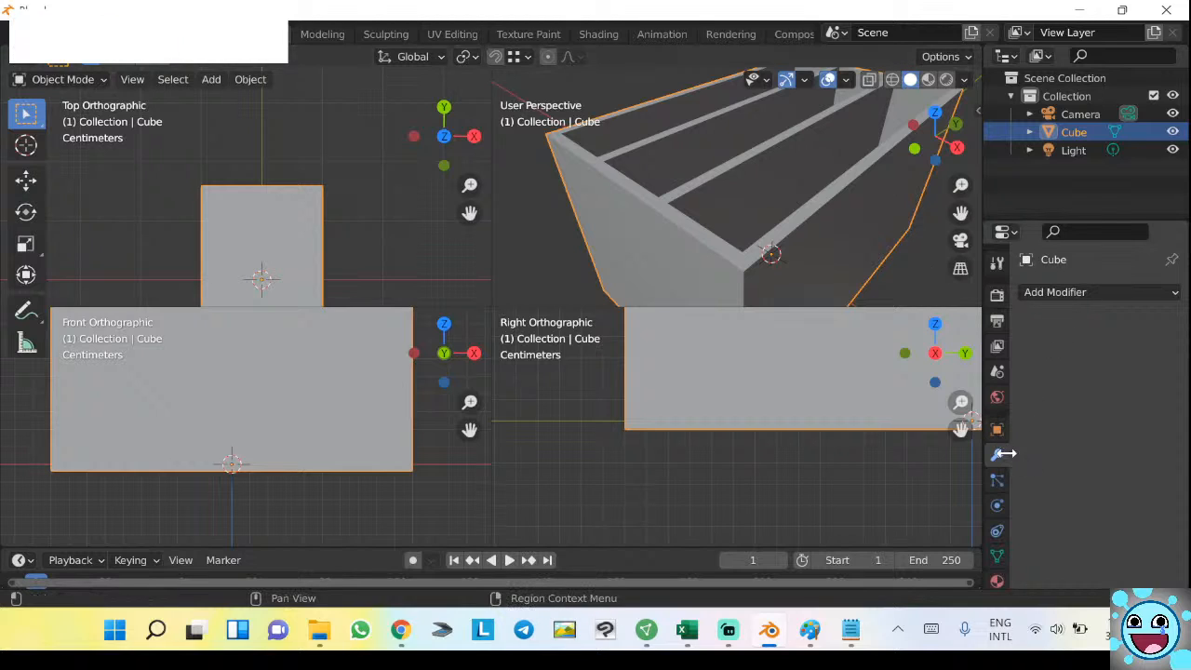
pyautogui.click(1092, 294)
pyautogui.click(798, 362)
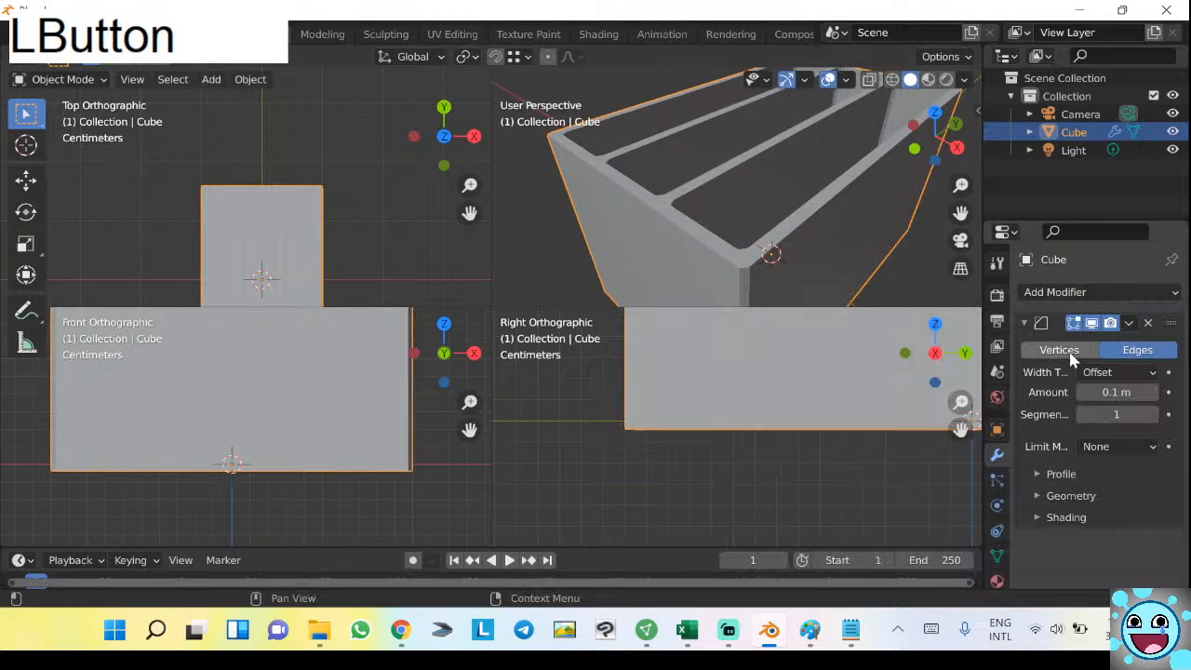
pyautogui.moveTo(838, 259); pyautogui.dragTo(790, 202, button='middle')
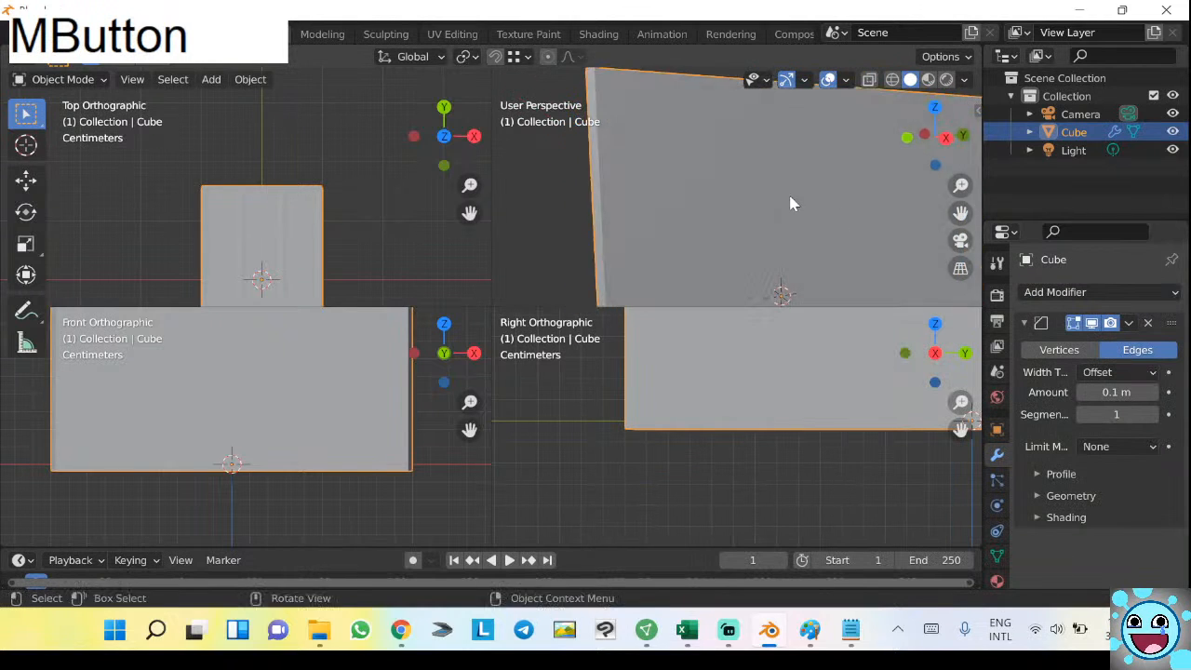
pyautogui.click(1121, 447)
pyautogui.click(1121, 468)
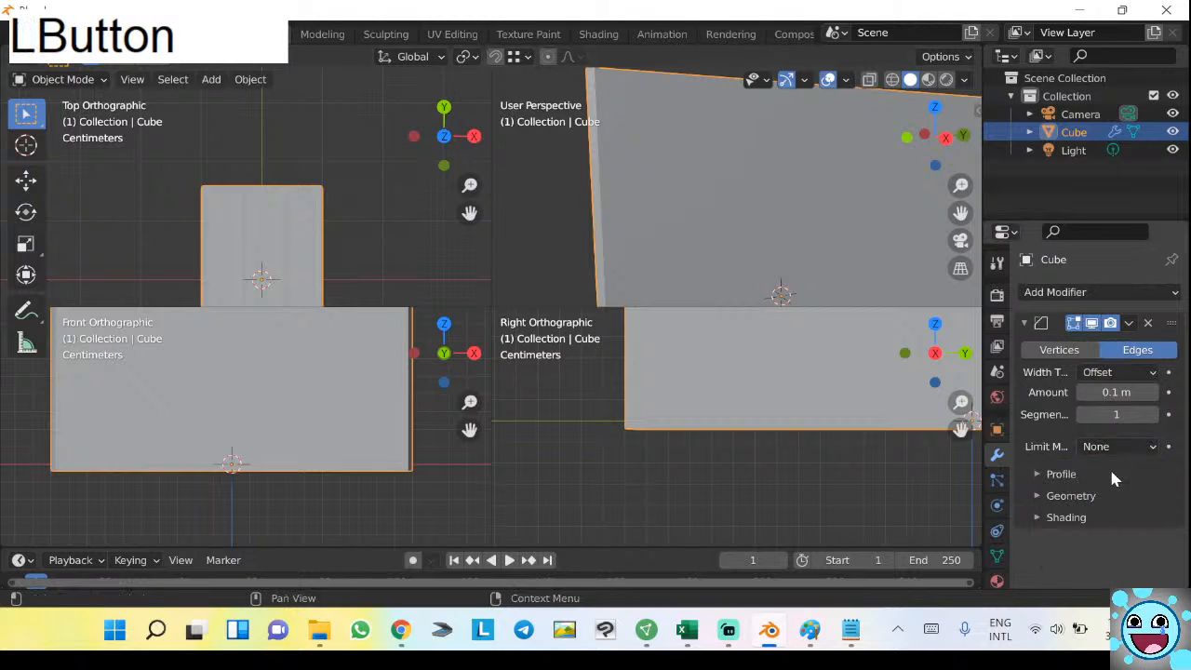
# Try the bevel on Vertices, return it to Edges, and check the width type options.
pyautogui.click(1090, 349)
pyautogui.moveTo(894, 298); pyautogui.dragTo(833, 233, button='middle')
pyautogui.click(1131, 353)
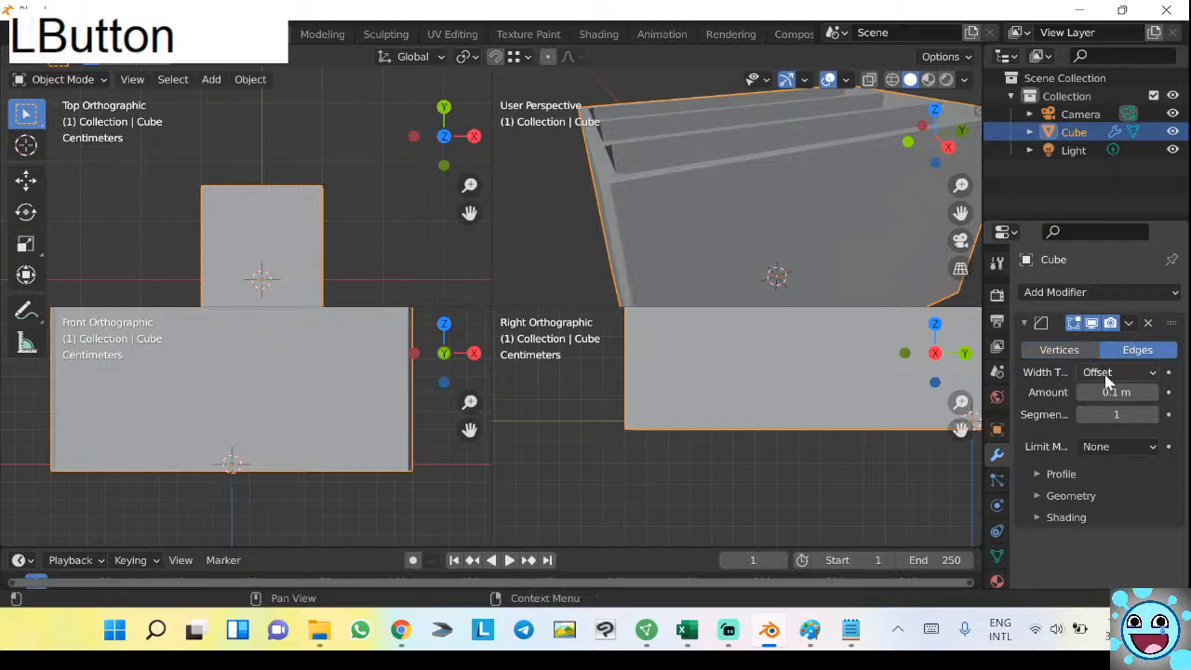
pyautogui.click(1107, 374)
pyautogui.click(1107, 374)
pyautogui.click(1105, 374)
pyautogui.click(1116, 372)
# Set the bevel's segments to 2.
pyautogui.click(1109, 392)
pyautogui.click(1153, 414)
pyautogui.click(1153, 414)
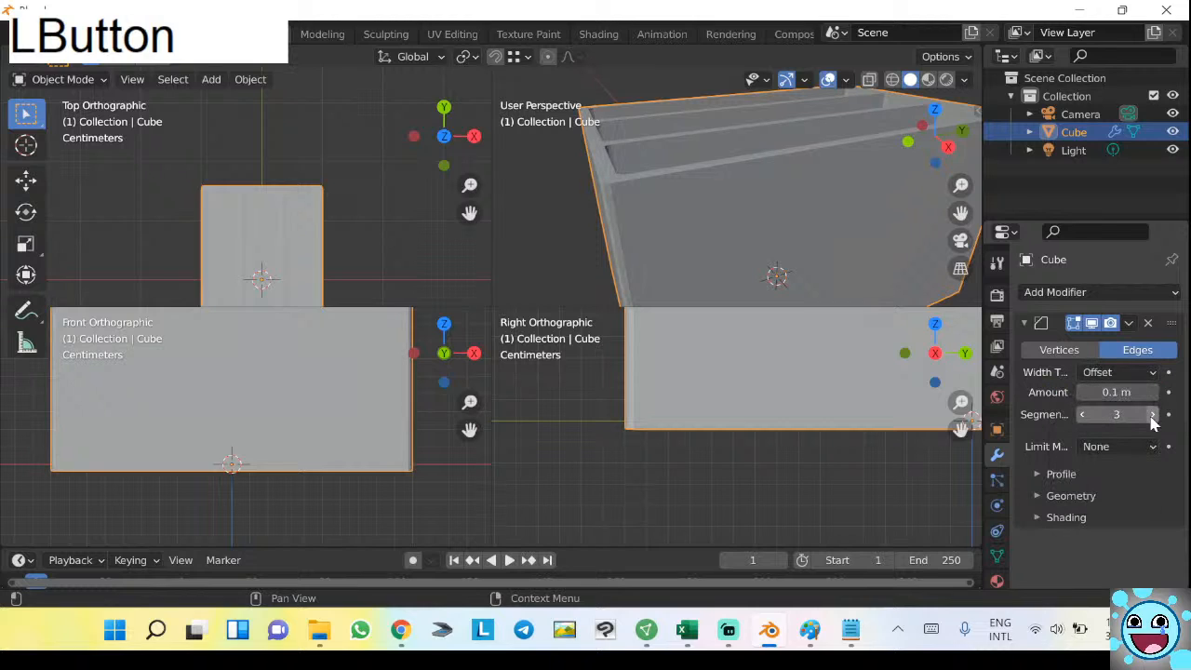
pyautogui.click(1087, 416)
pyautogui.moveTo(738, 227); pyautogui.dragTo(752, 190, button='middle')
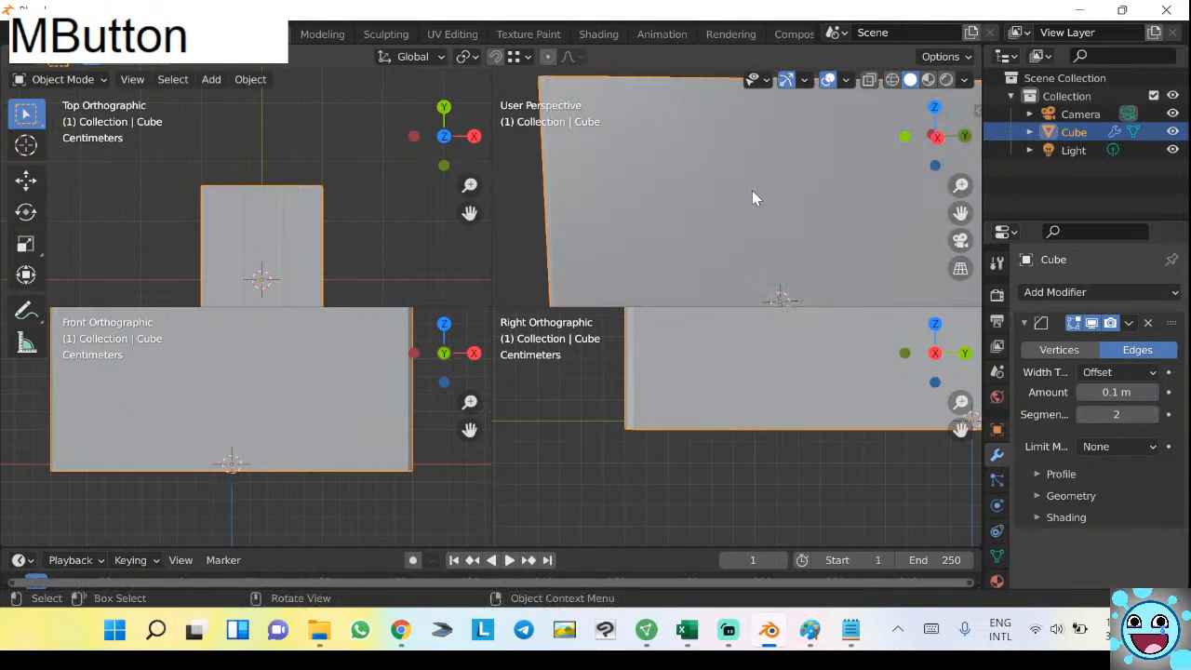
# Set the bevel's amount to 0.2 m.
pyautogui.click(1154, 392)
pyautogui.click(1133, 391)
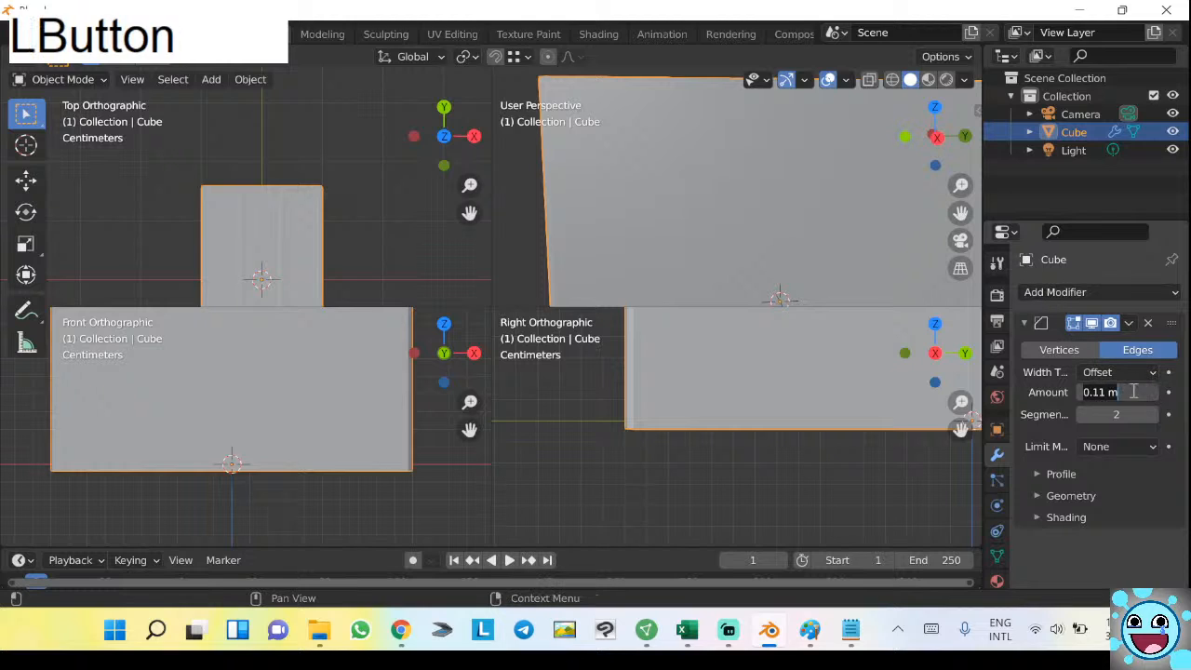
pyautogui.press('Escape')
pyautogui.moveTo(624, 173); pyautogui.dragTo(642, 214, button='middle')
pyautogui.click(1102, 392)
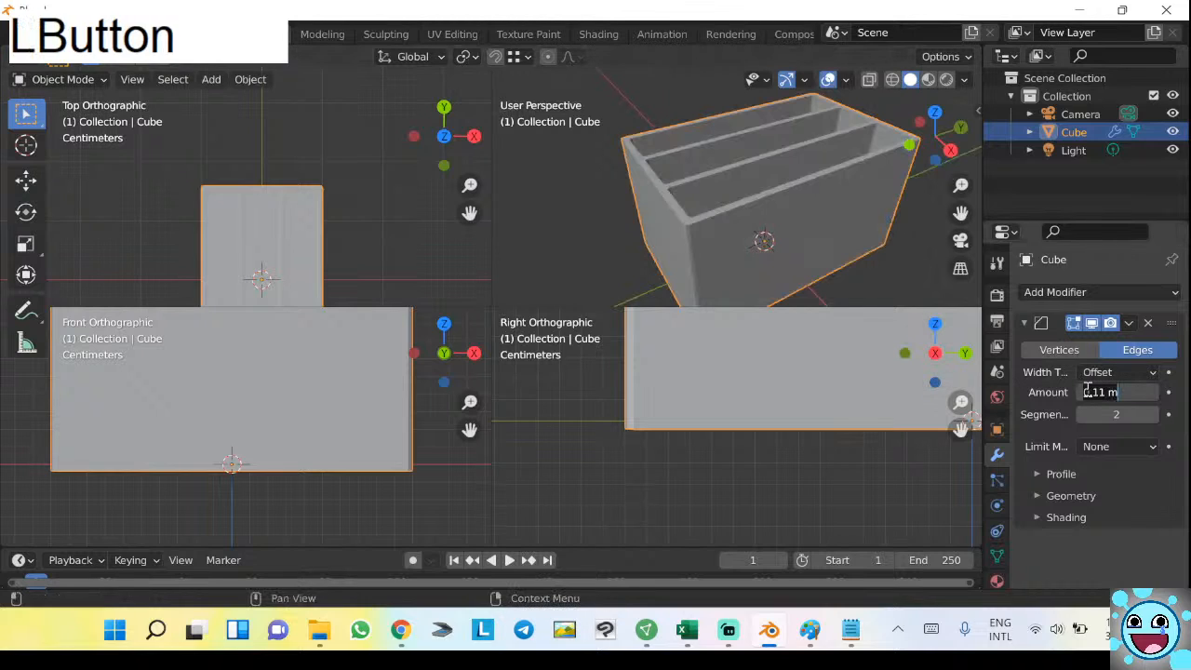
pyautogui.write('0.2')
pyautogui.press('Return')
# Expand the bevel's Profile and Geometry settings and check the intersection and inner miter options.
pyautogui.click(1061, 475)
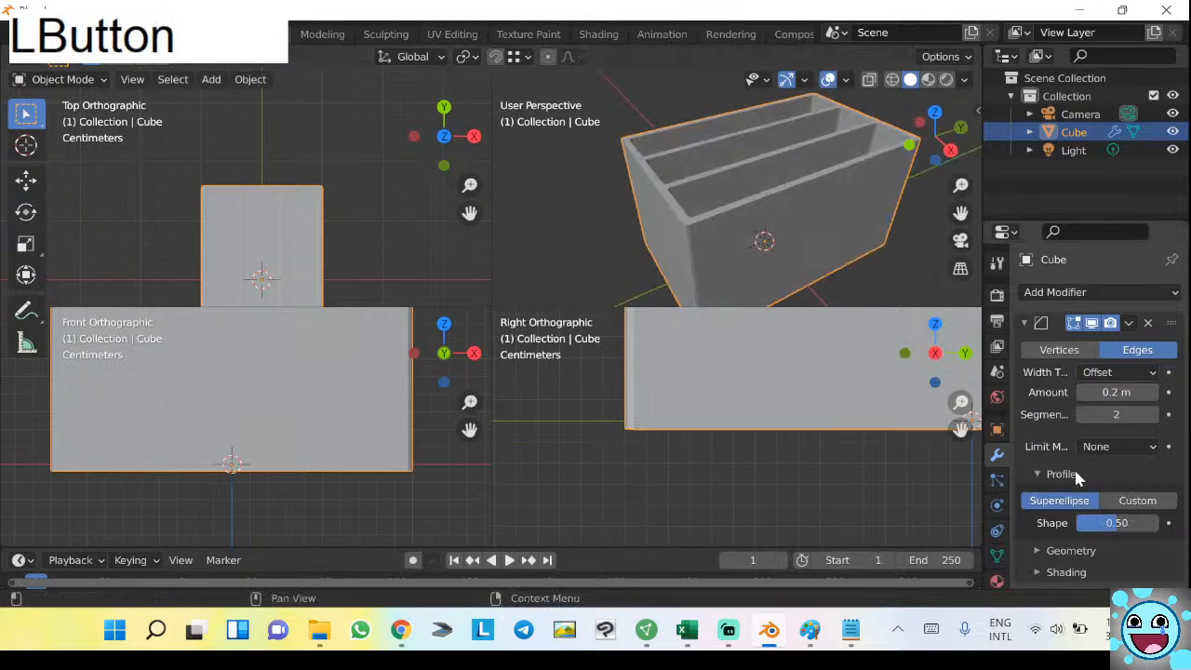
pyautogui.click(1070, 549)
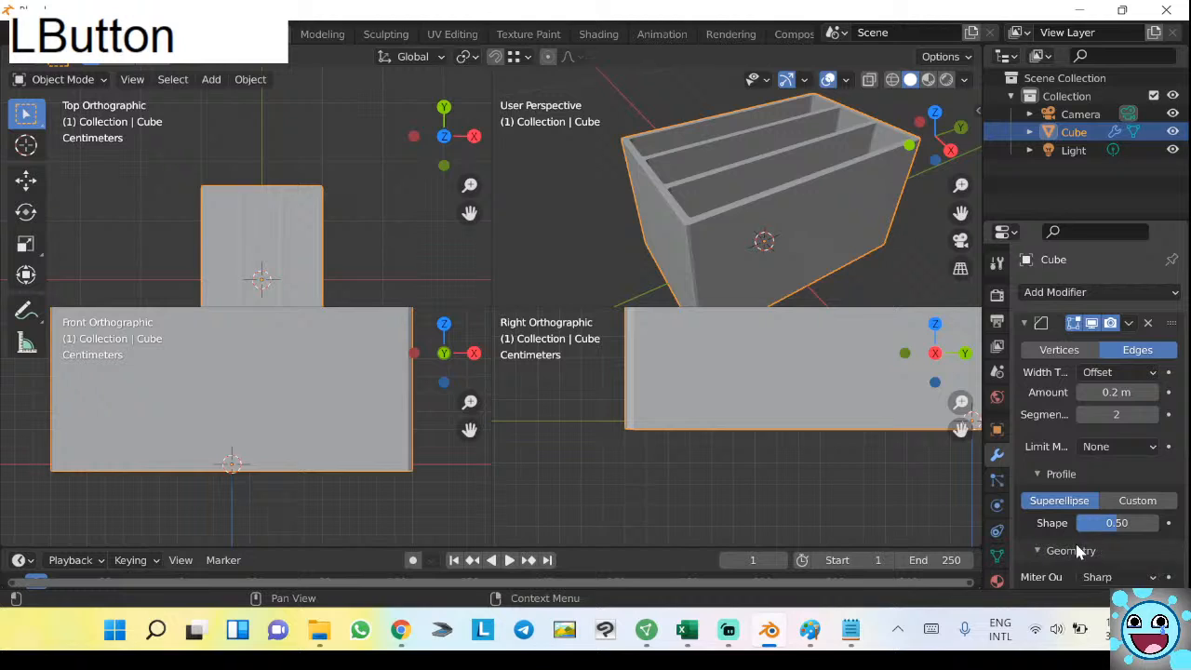
pyautogui.scroll(-4, 1063, 515)
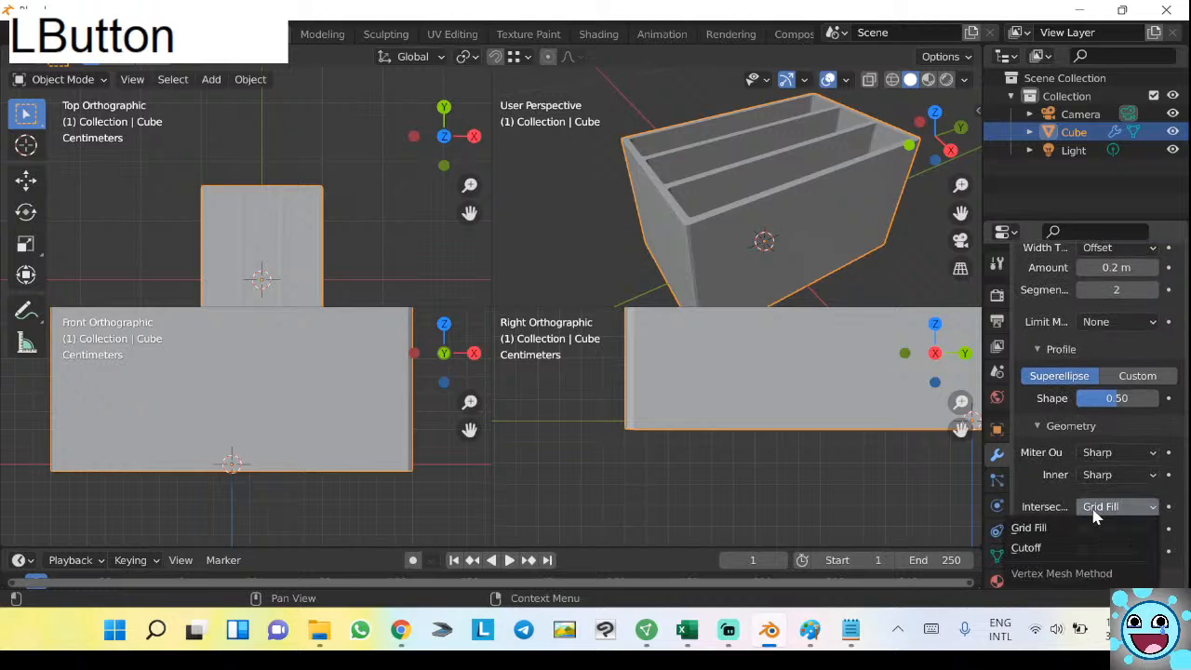
pyautogui.click(1049, 578)
pyautogui.scroll(-2, 1053, 516)
pyautogui.scroll(2, 1058, 503)
pyautogui.click(1116, 474)
pyautogui.click(1102, 488)
pyautogui.scroll(3, 800, 227)
# Examine the bevelled box's rims, corners and outer walls from several angles and distances.
pyautogui.moveTo(778, 237); pyautogui.dragTo(739, 171, button='middle')
pyautogui.click(658, 212)
pyautogui.scroll(-3, 659, 213)
pyautogui.moveTo(659, 212); pyautogui.dragTo(694, 165, button='middle')
pyautogui.click(694, 165)
pyautogui.scroll(-2, 732, 187)
pyautogui.scroll(3, 736, 187)
pyautogui.scroll(-2, 740, 200)
pyautogui.moveTo(740, 200)
pyautogui.mouseDown(button='middle')
pyautogui.moveTo(731, 178)
pyautogui.moveTo(757, 226)
pyautogui.moveTo(806, 257)
pyautogui.moveTo(753, 268)
pyautogui.moveTo(718, 207)
pyautogui.moveTo(800, 207)
pyautogui.moveTo(744, 219)
pyautogui.moveTo(697, 199)
pyautogui.moveTo(786, 233)
pyautogui.moveTo(819, 226)
pyautogui.moveTo(724, 201)
pyautogui.mouseUp(button='middle')
pyautogui.moveTo(865, 258); pyautogui.dragTo(772, 174, button='middle')
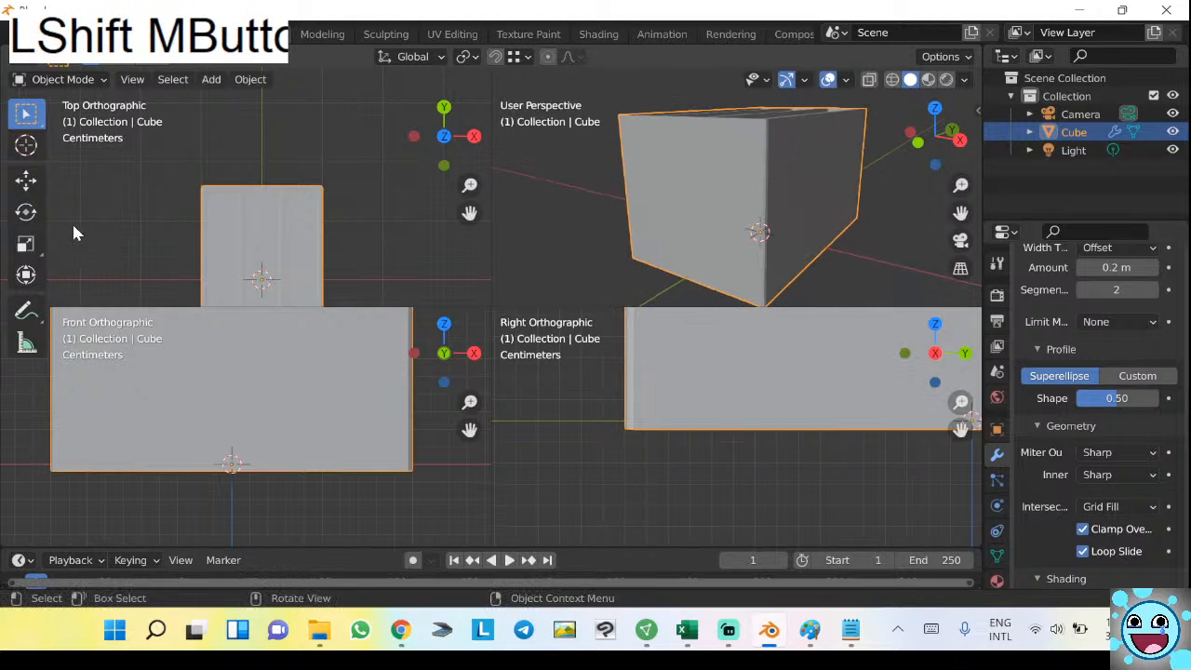
# Add a text object at the world origin beside the box.
pyautogui.click(212, 79)
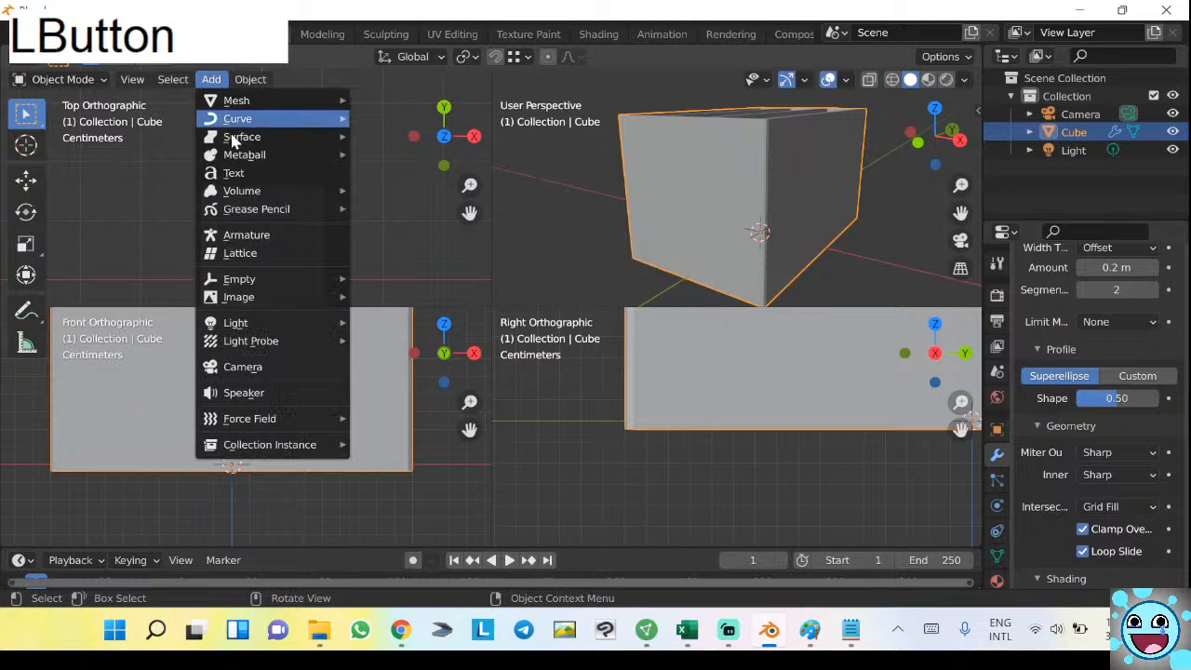
pyautogui.click(311, 181)
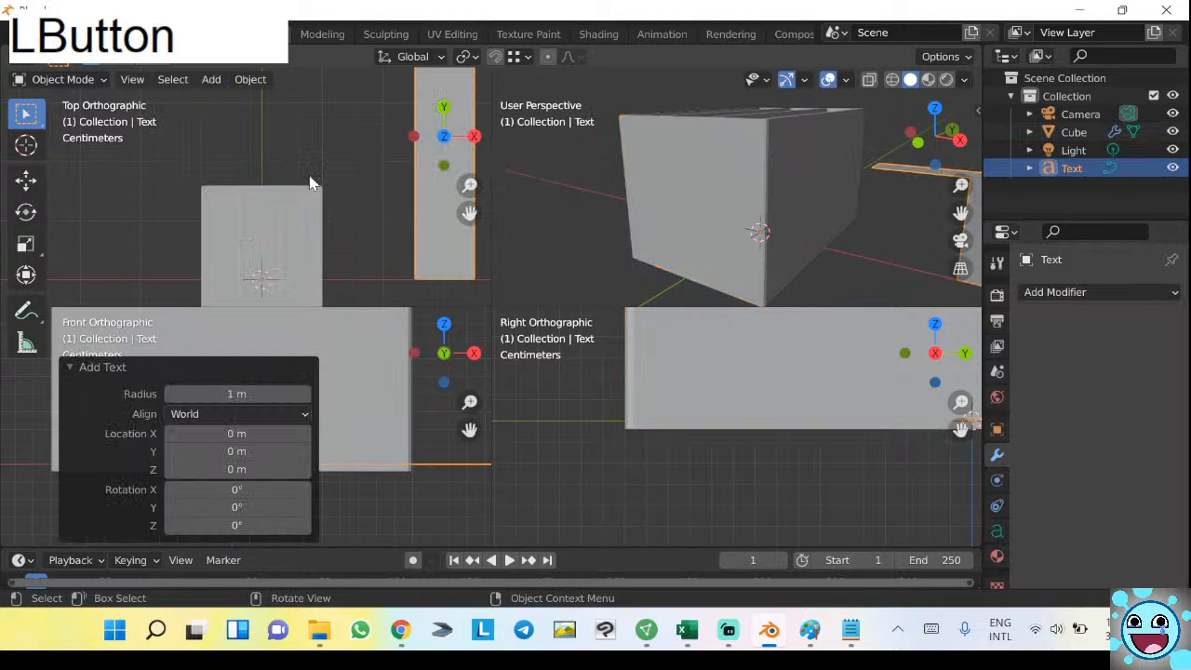
pyautogui.scroll(-6, 558, 214)
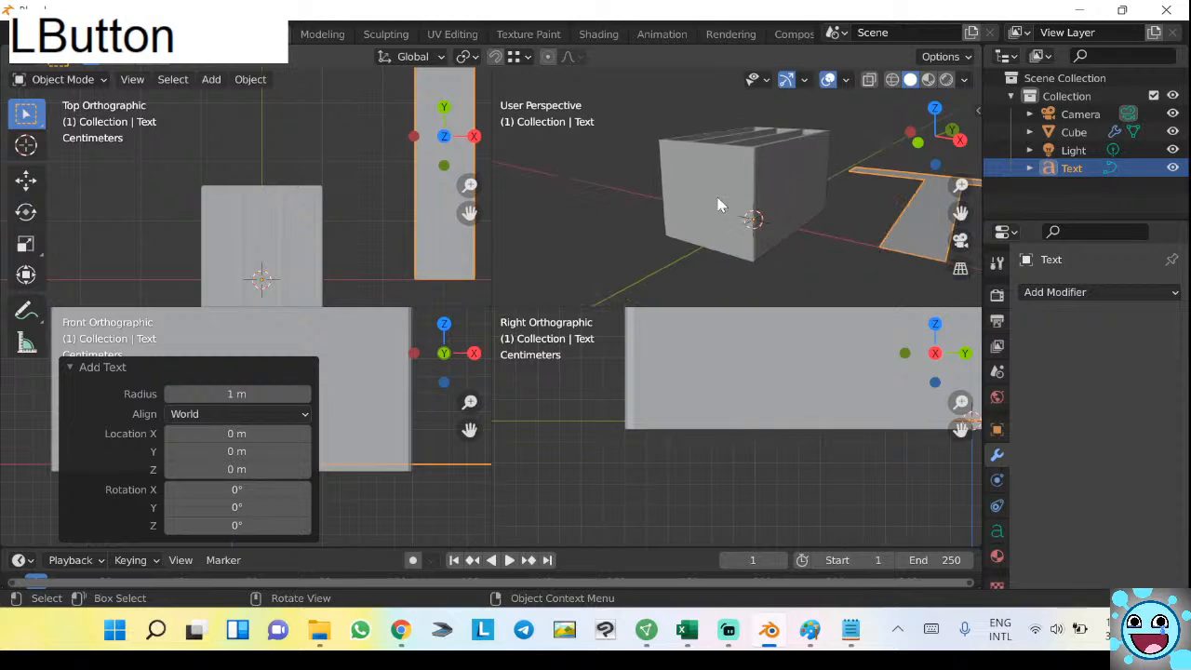
pyautogui.keyDown('shift'); pyautogui.moveTo(816, 206); pyautogui.dragTo(718, 236, button='middle'); pyautogui.keyUp('shift')
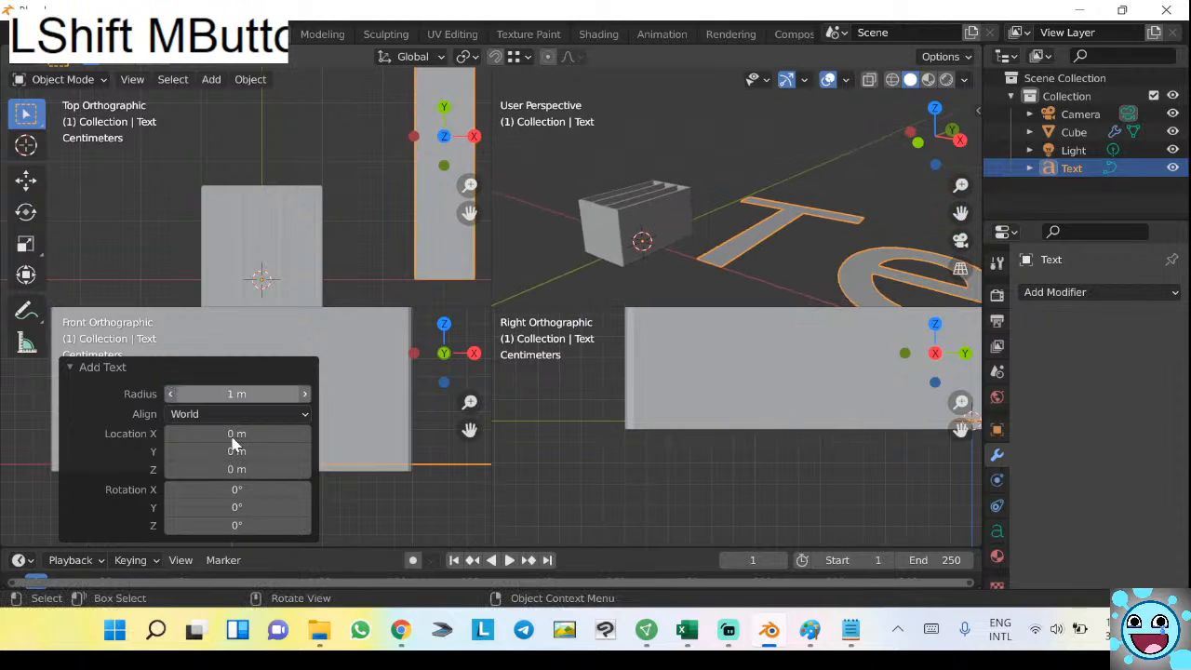
# Set the new text object's X rotation to 90° so it stands upright.
pyautogui.click(276, 491)
pyautogui.write('90')
pyautogui.press('KP_Enter')
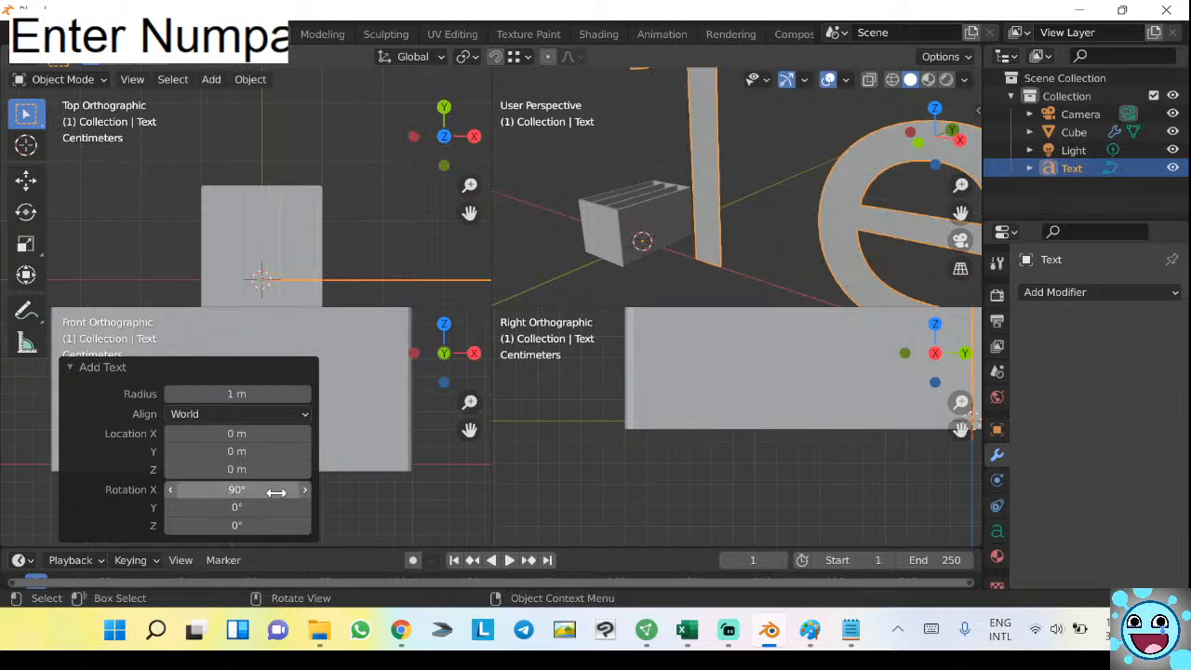
pyautogui.scroll(-4, 753, 181)
pyautogui.keyDown('shift'); pyautogui.moveTo(757, 170); pyautogui.dragTo(614, 141, button='middle'); pyautogui.keyUp('shift')
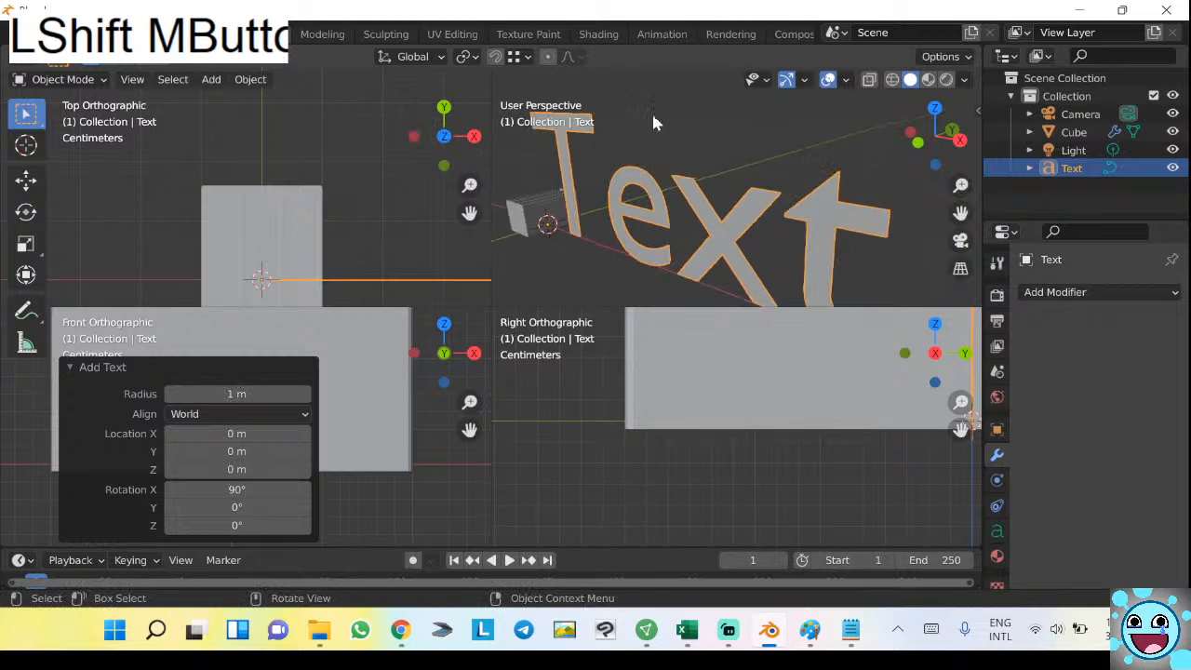
# Try renaming the text object to A in the outliner, and undo the rename.
pyautogui.click(1083, 170)
pyautogui.click(1085, 168)
pyautogui.press('Escape')
pyautogui.doubleClick(1085, 169)
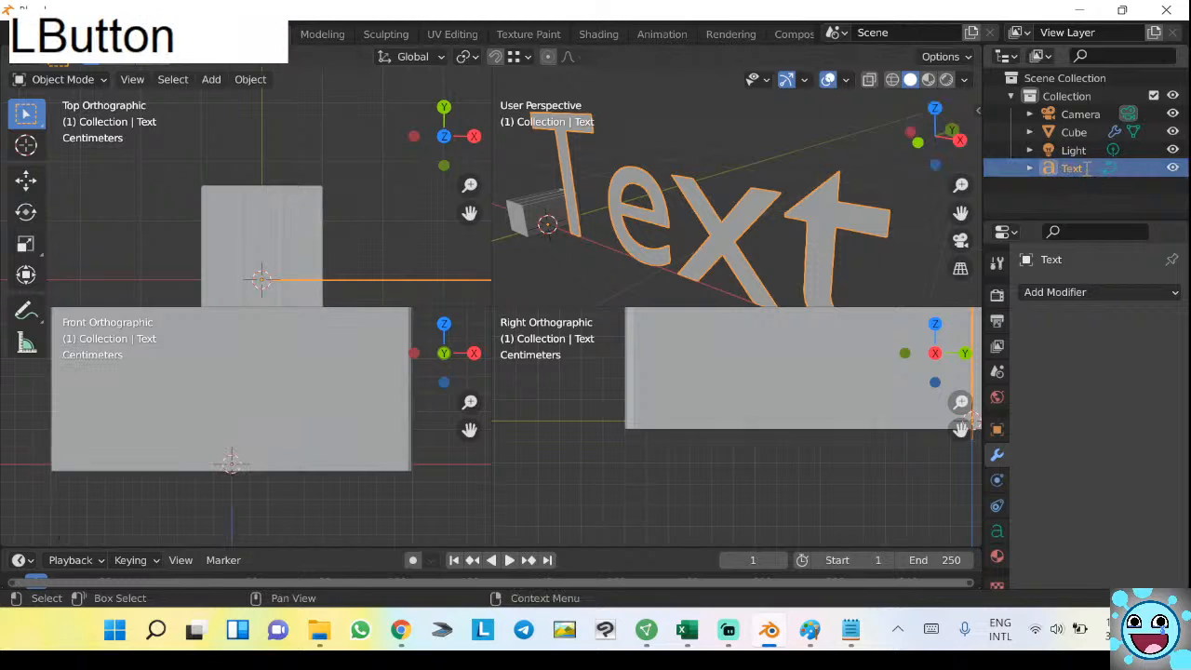
pyautogui.press('capslock')
pyautogui.write('A')
pyautogui.press('capslock')
pyautogui.press('Return')
pyautogui.hotkey('ctrl', 'z')
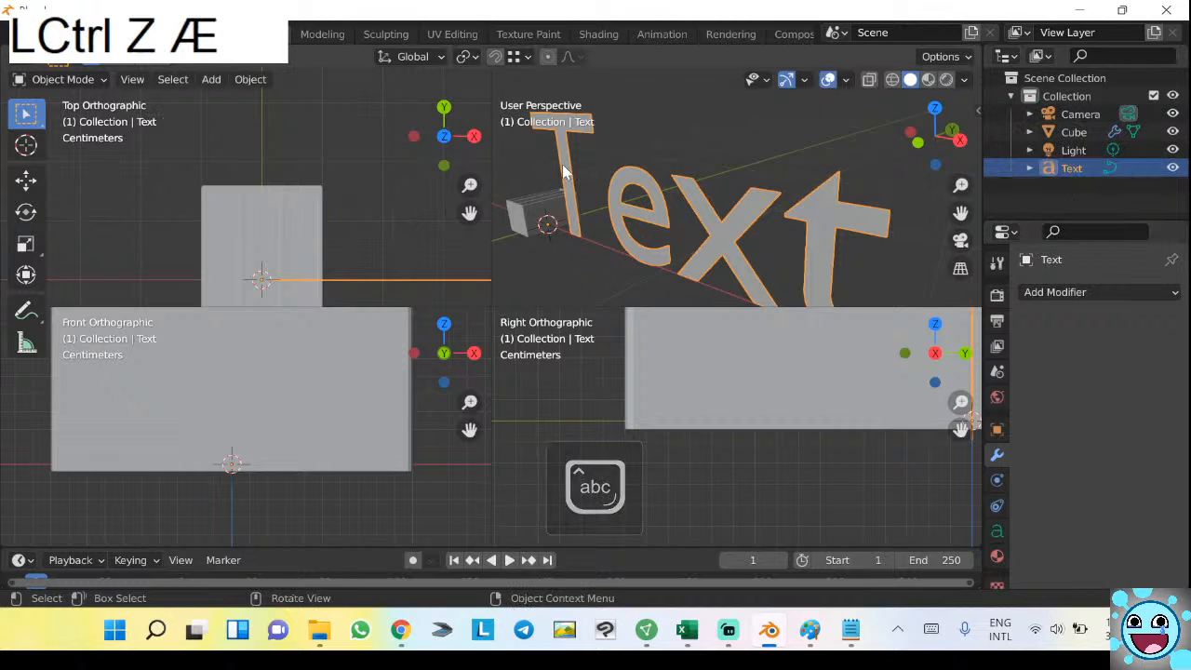
pyautogui.press('Tab')
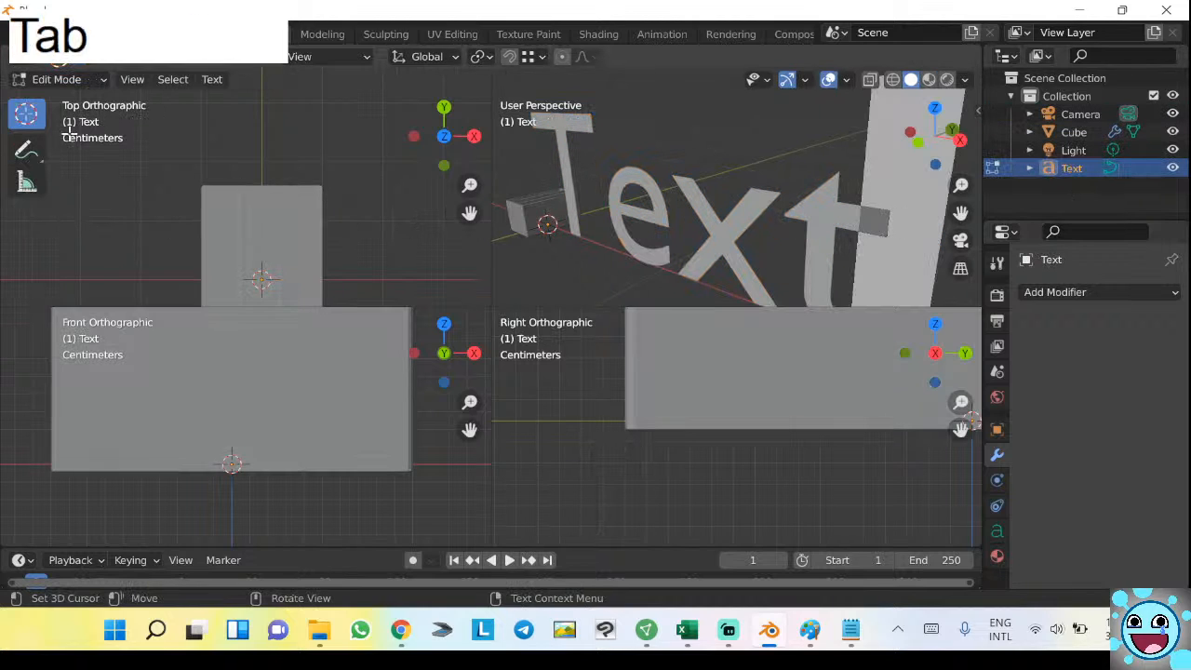
pyautogui.click(26, 148)
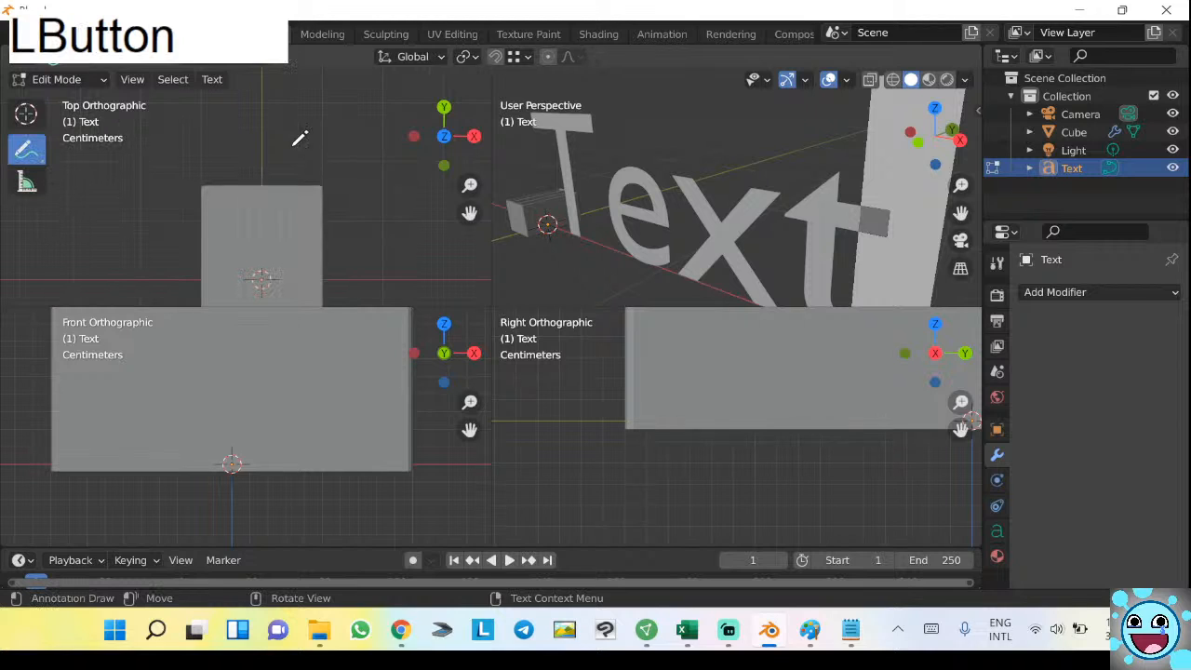
pyautogui.press('Escape')
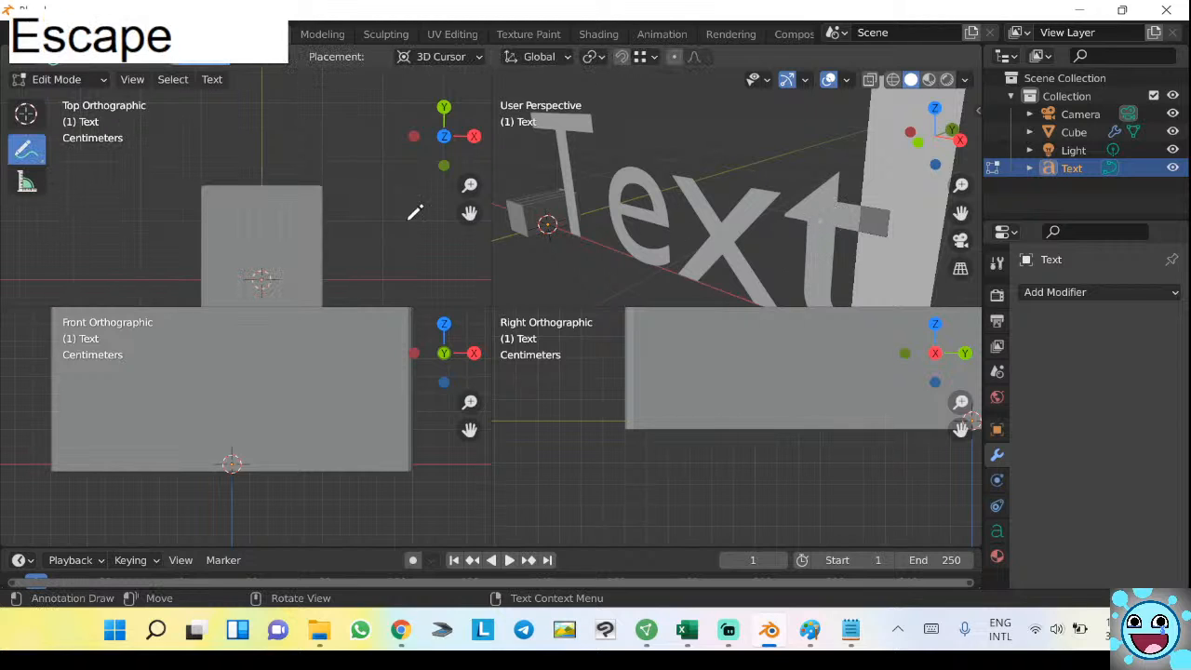
pyautogui.click(26, 114)
pyautogui.click(26, 149)
pyautogui.press('Tab')
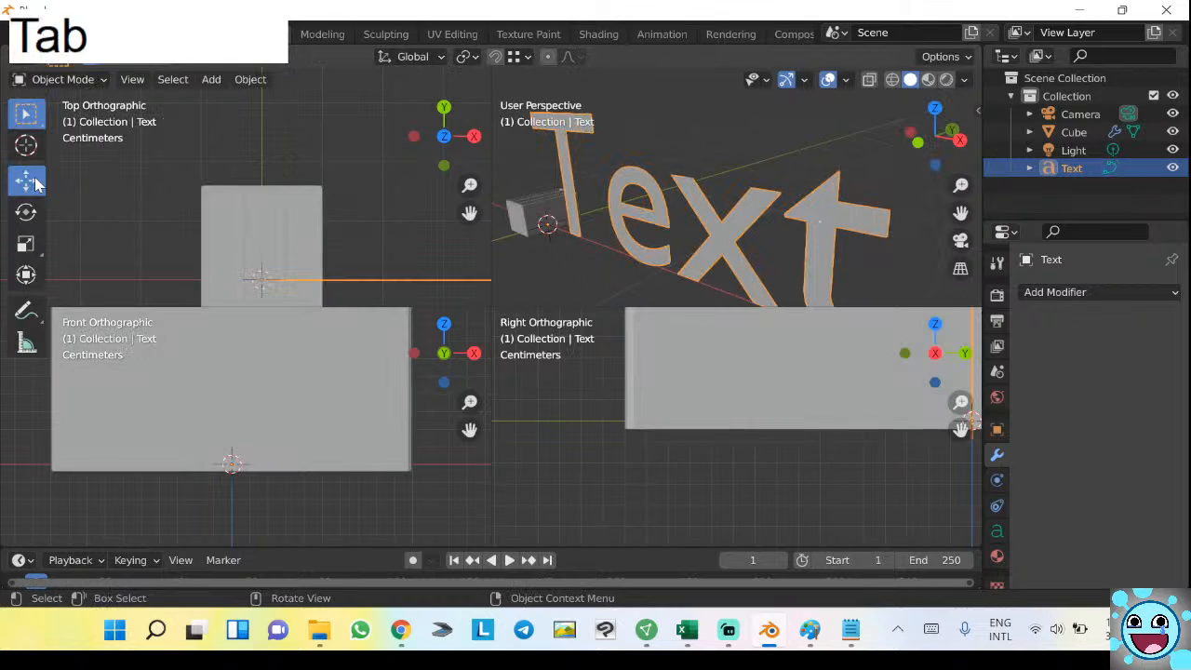
pyautogui.rightClick(735, 226)
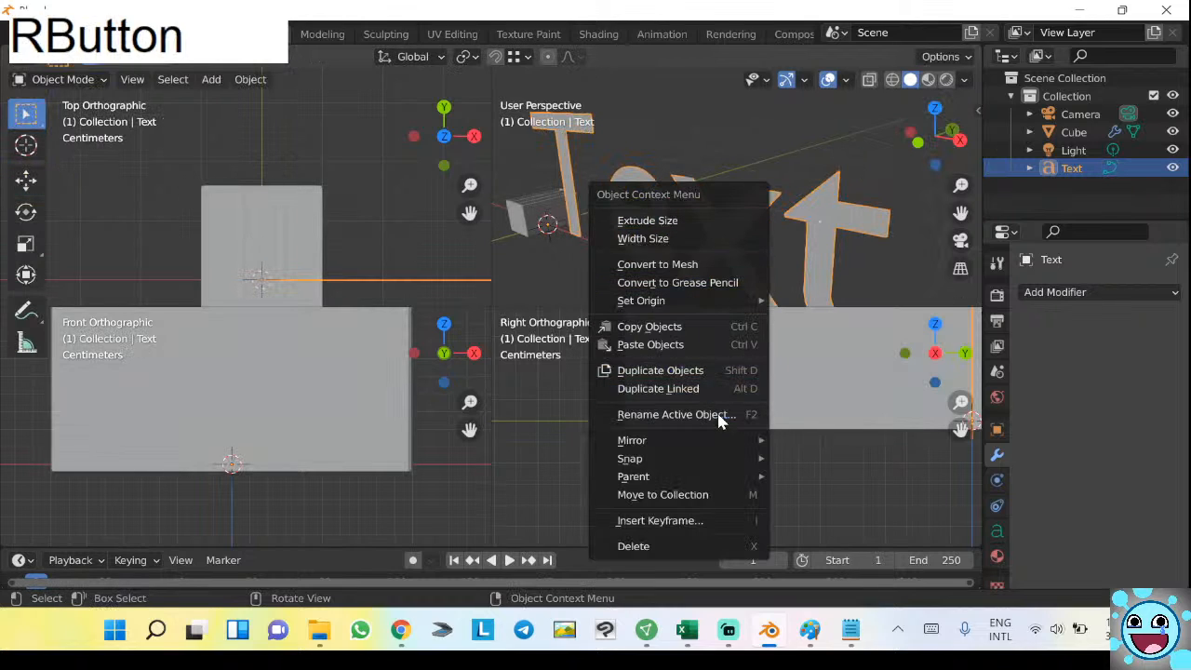
pyautogui.click(743, 223)
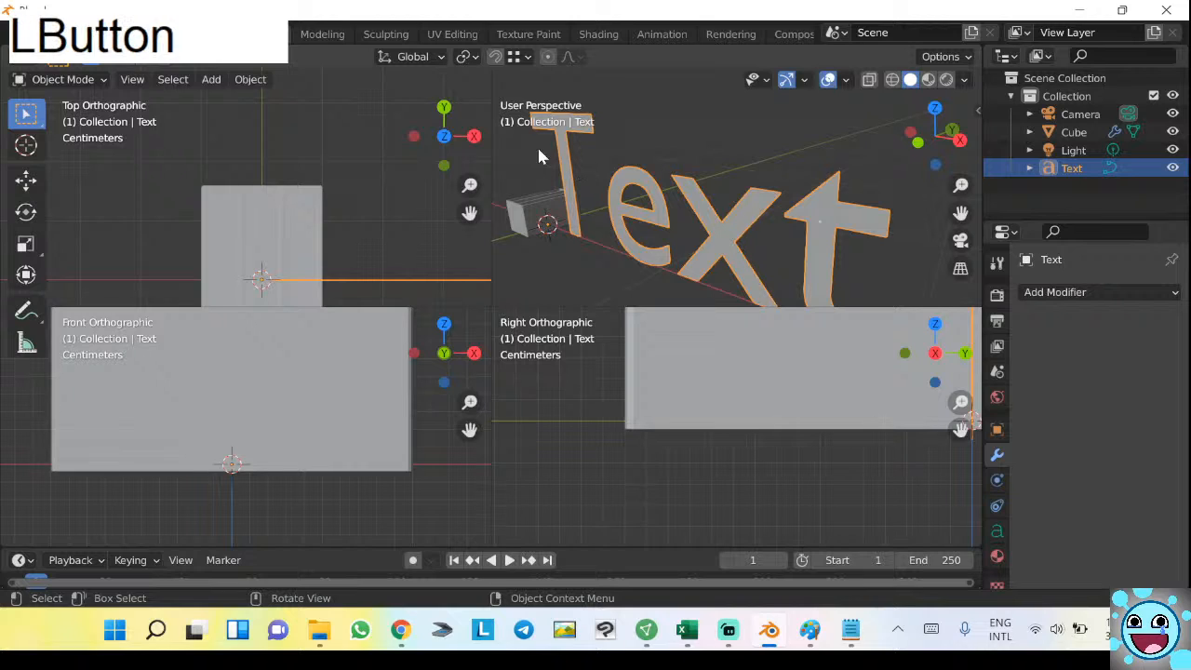
pyautogui.click(93, 82)
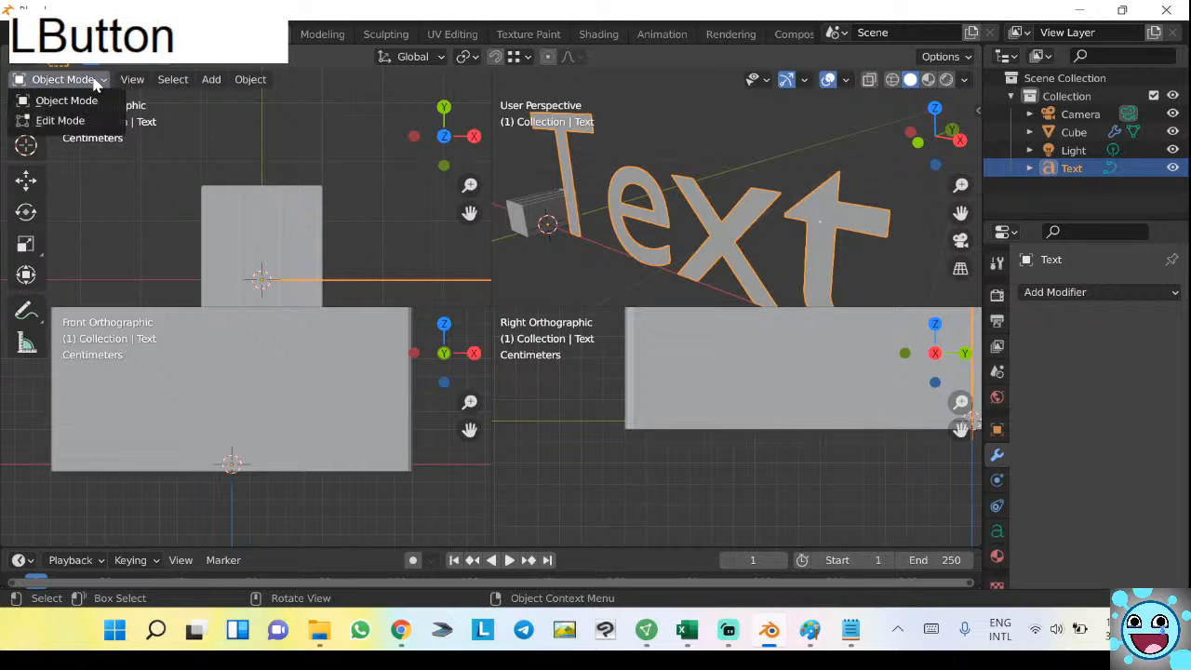
pyautogui.press('Escape')
pyautogui.press('Tab')
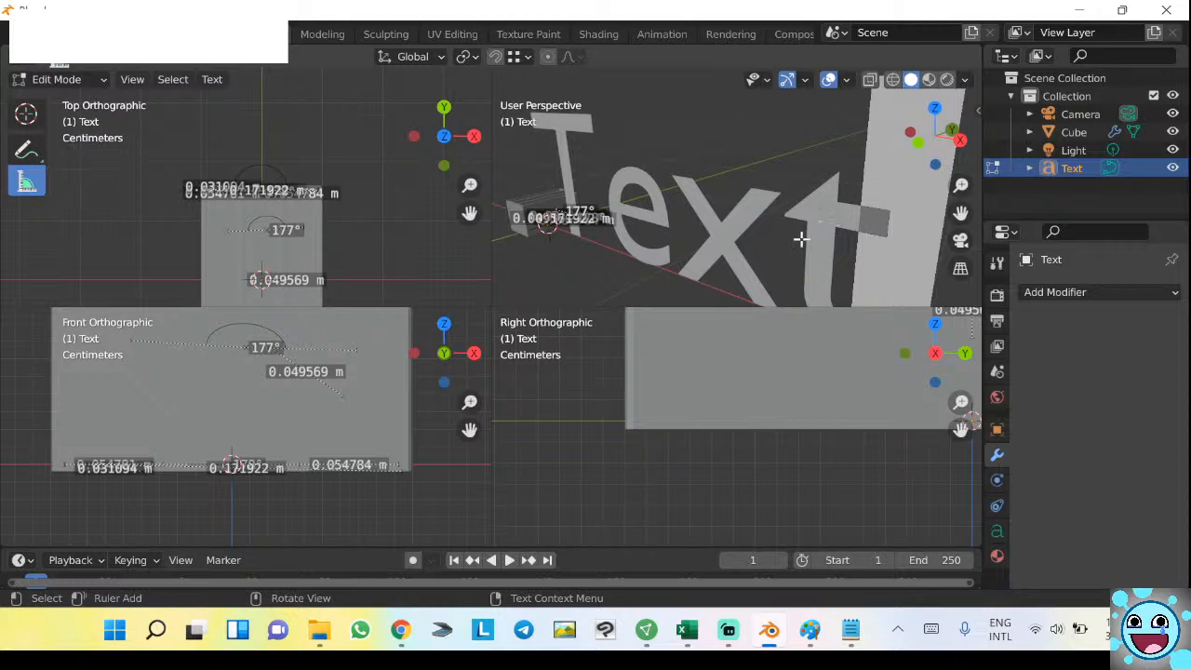
pyautogui.press('Tab')
pyautogui.click(825, 212)
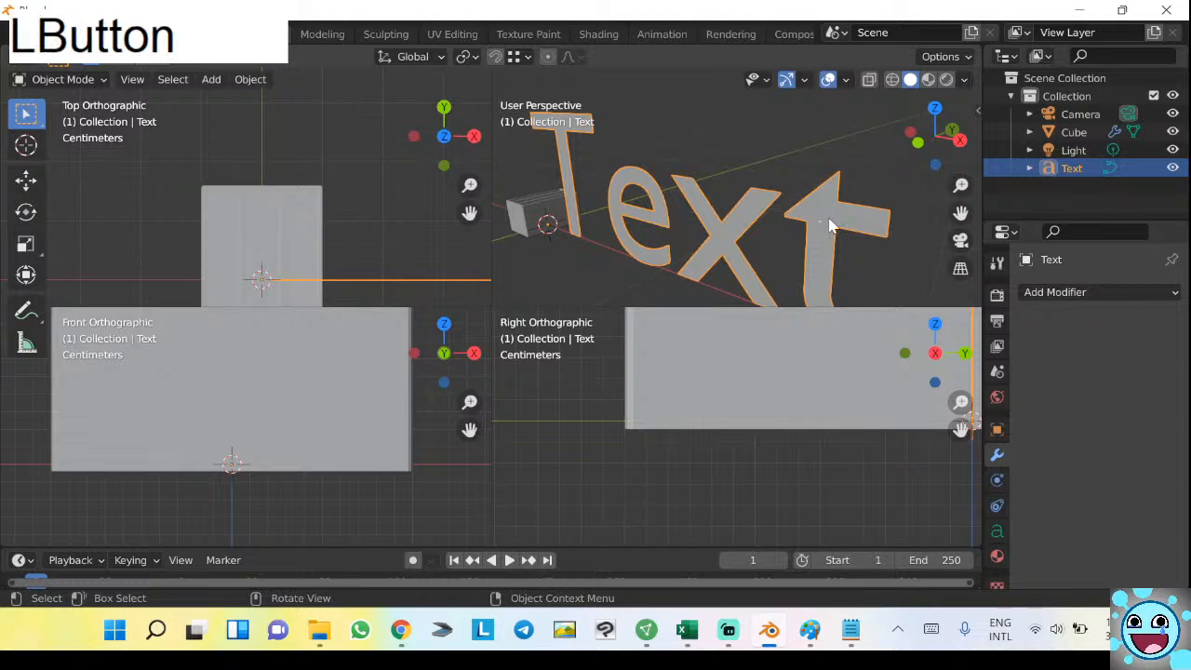
pyautogui.rightClick(831, 222)
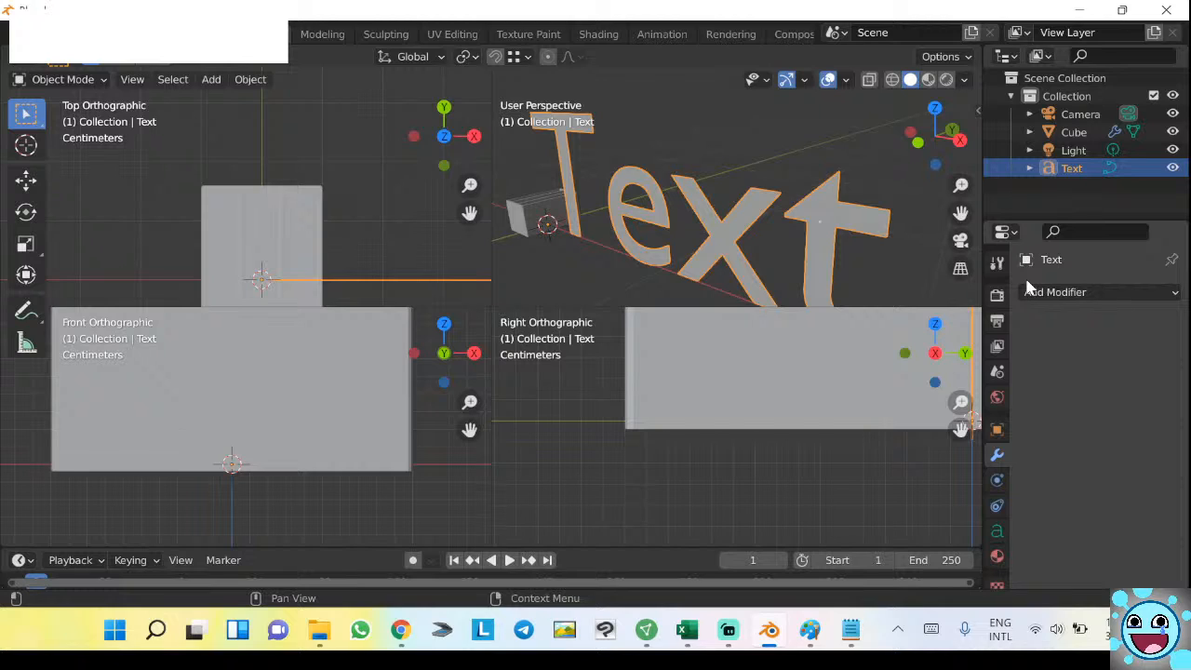
# Replace the text object's default wording with a capital A and return to Object Mode.
pyautogui.press('Tab')
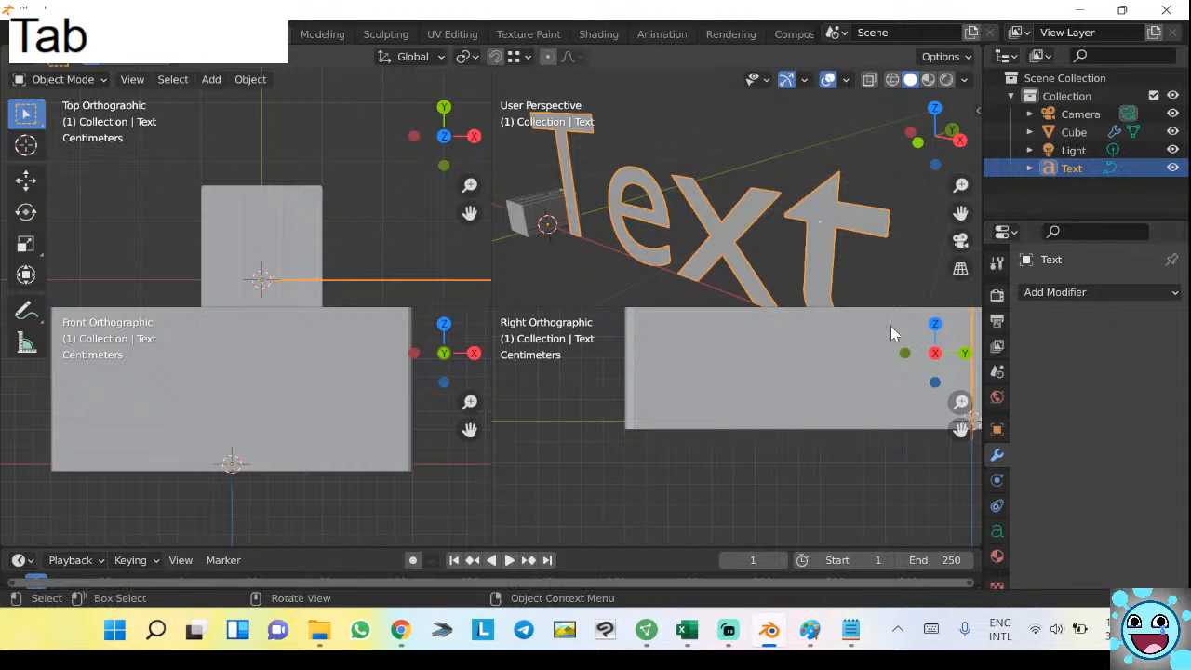
pyautogui.click(757, 266)
pyautogui.press('BackSpace')
pyautogui.press('BackSpace')
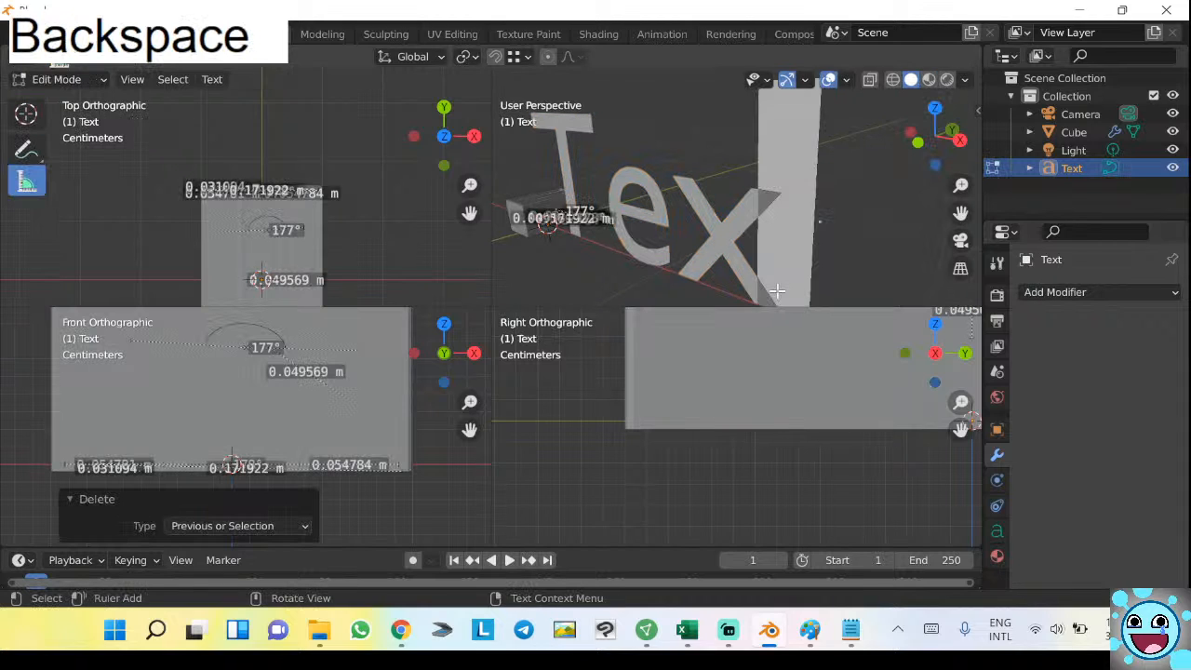
pyautogui.press('BackSpace')
pyautogui.press('BackSpace')
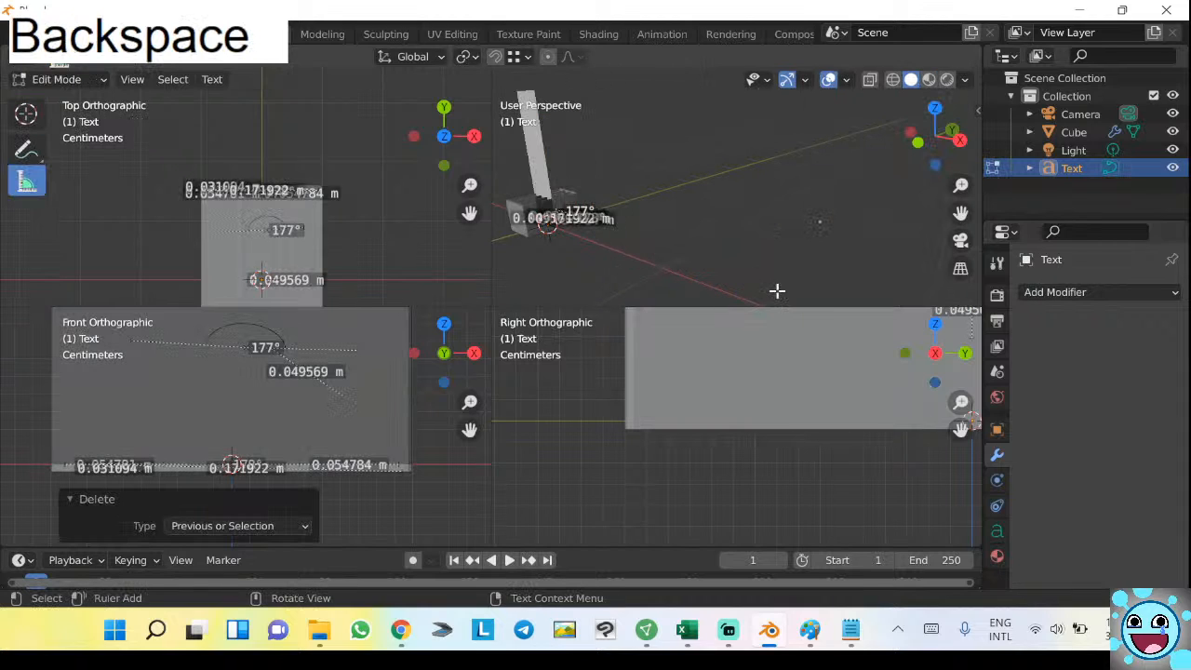
pyautogui.press('CapsLock')
pyautogui.write('A')
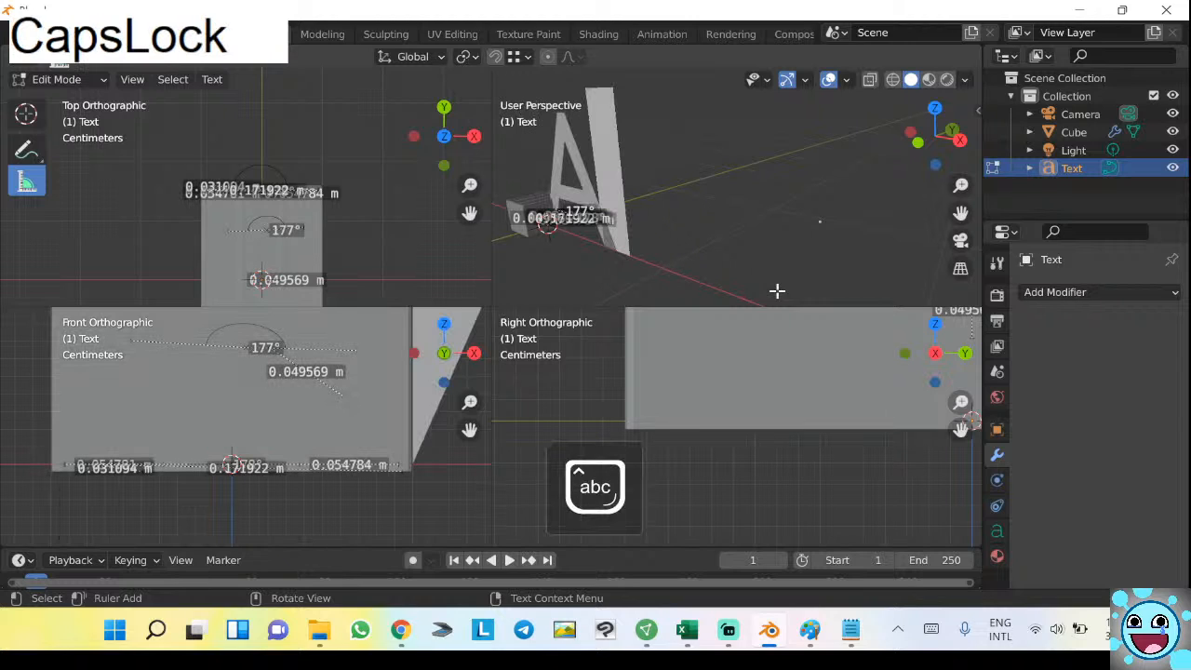
pyautogui.press('Tab')
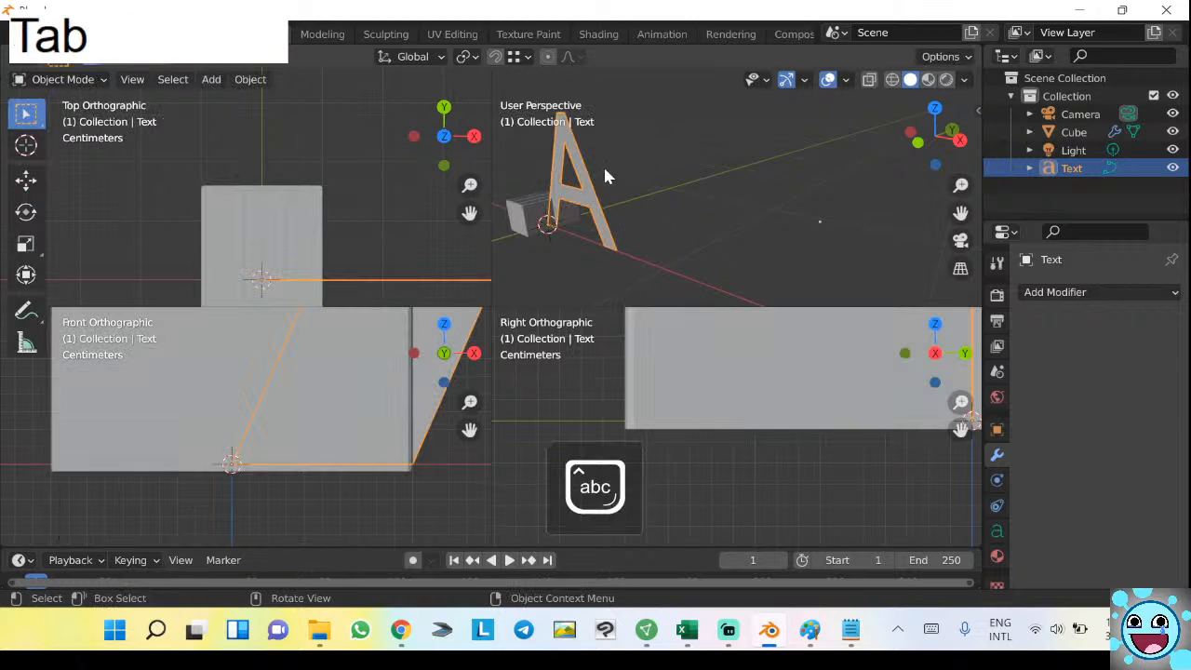
# Set the letter A's X scale to 0.05 in its object transform.
pyautogui.scroll(2, 648, 185)
pyautogui.keyDown('shift'); pyautogui.moveTo(625, 199); pyautogui.dragTo(749, 189, button='middle'); pyautogui.keyUp('shift')
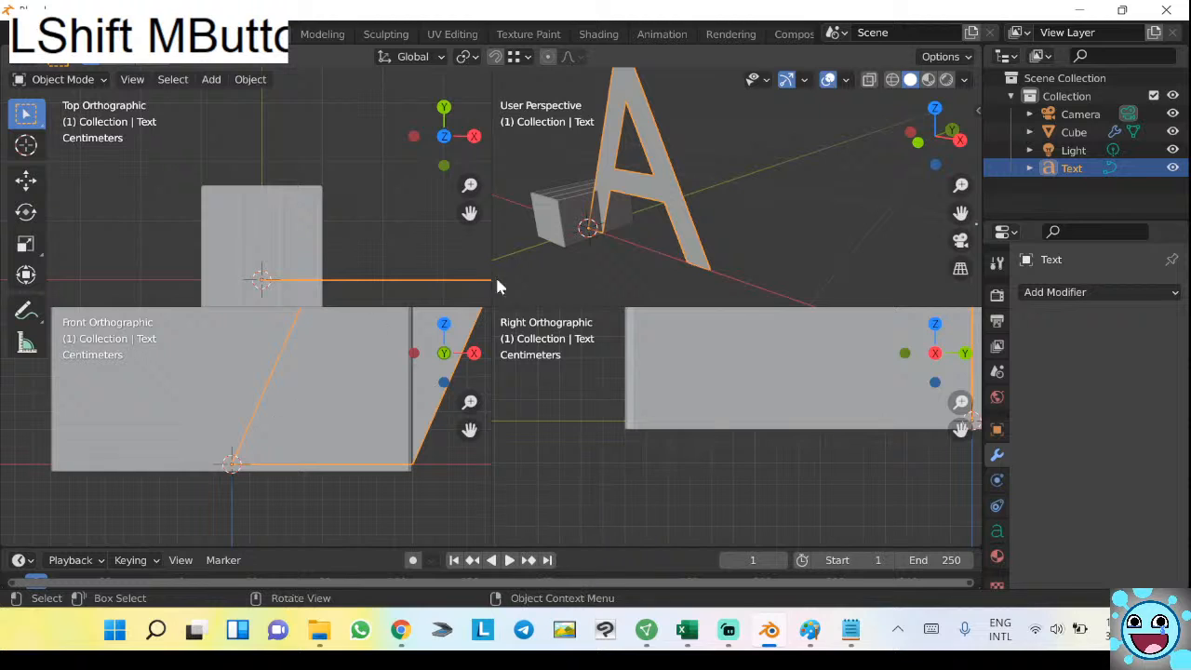
pyautogui.click(997, 429)
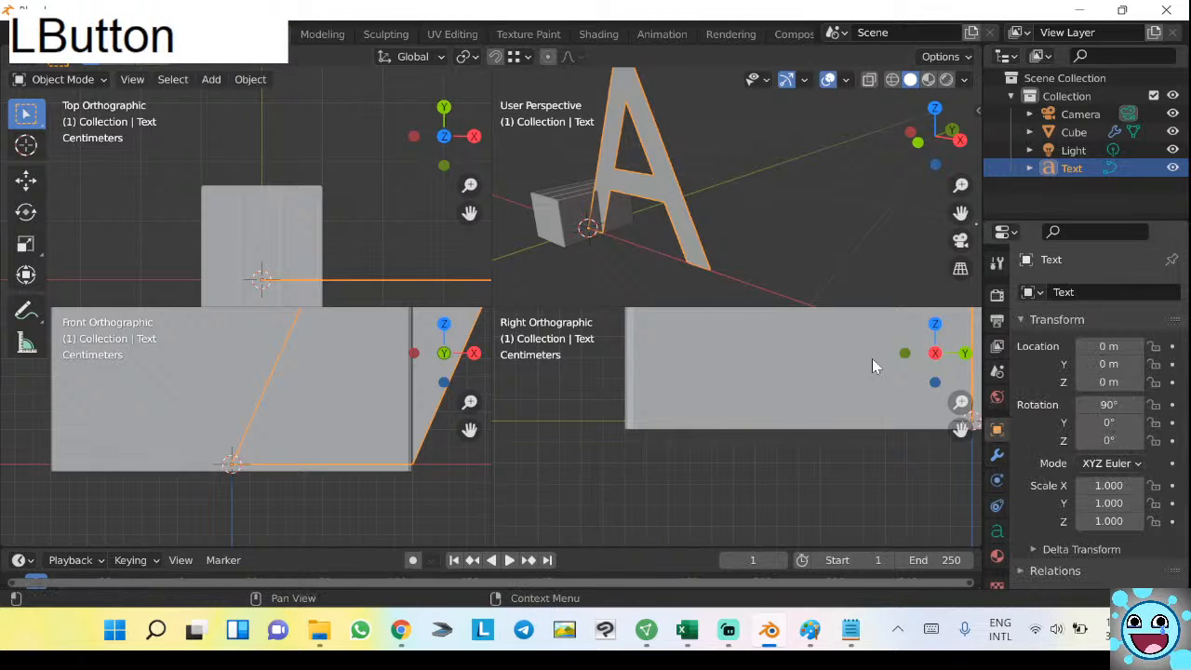
pyautogui.scroll(4, 640, 202)
pyautogui.keyDown('shift'); pyautogui.moveTo(639, 204); pyautogui.dragTo(843, 166, button='middle'); pyautogui.keyUp('shift')
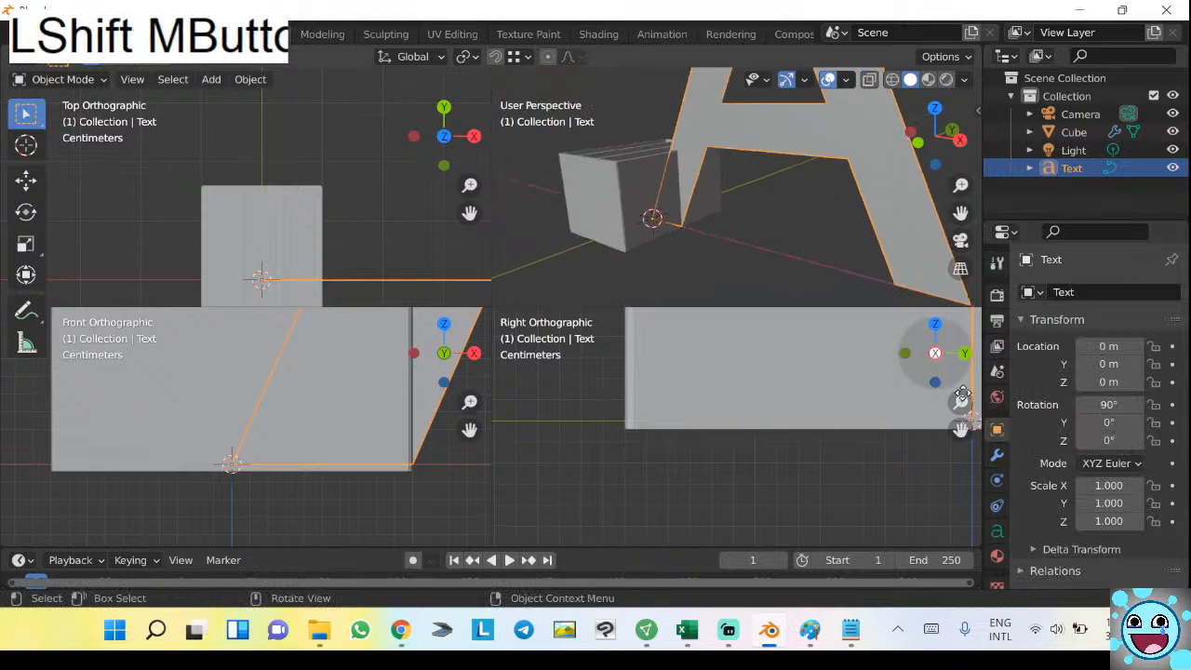
pyautogui.click(1106, 486)
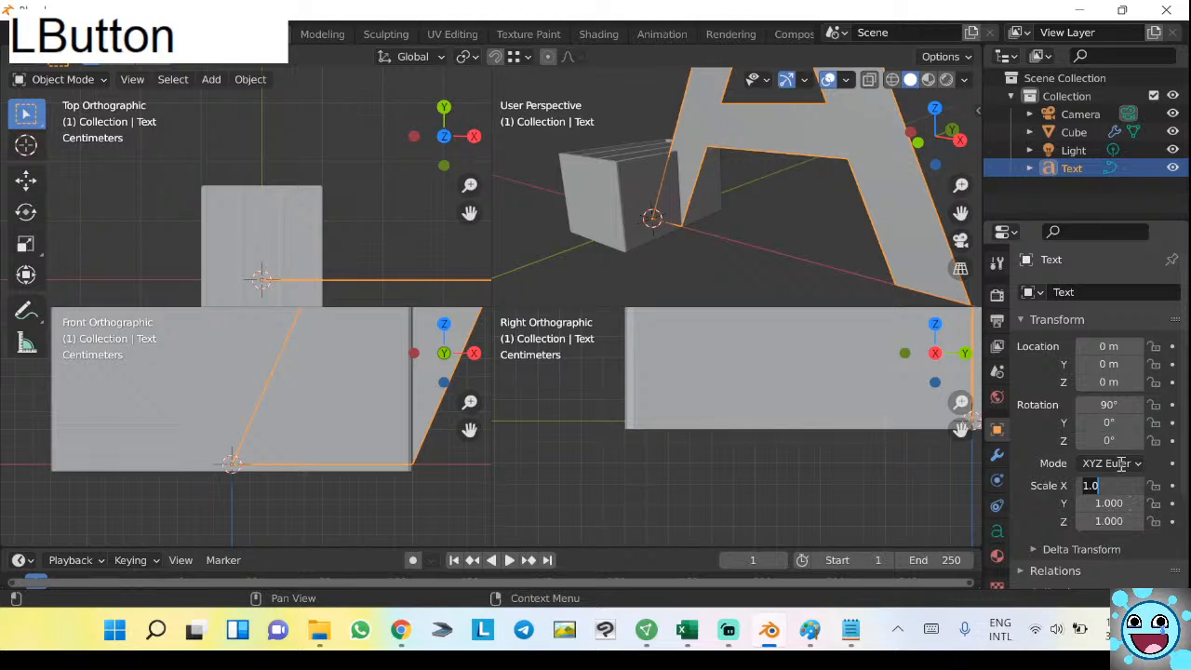
pyautogui.write('0.')
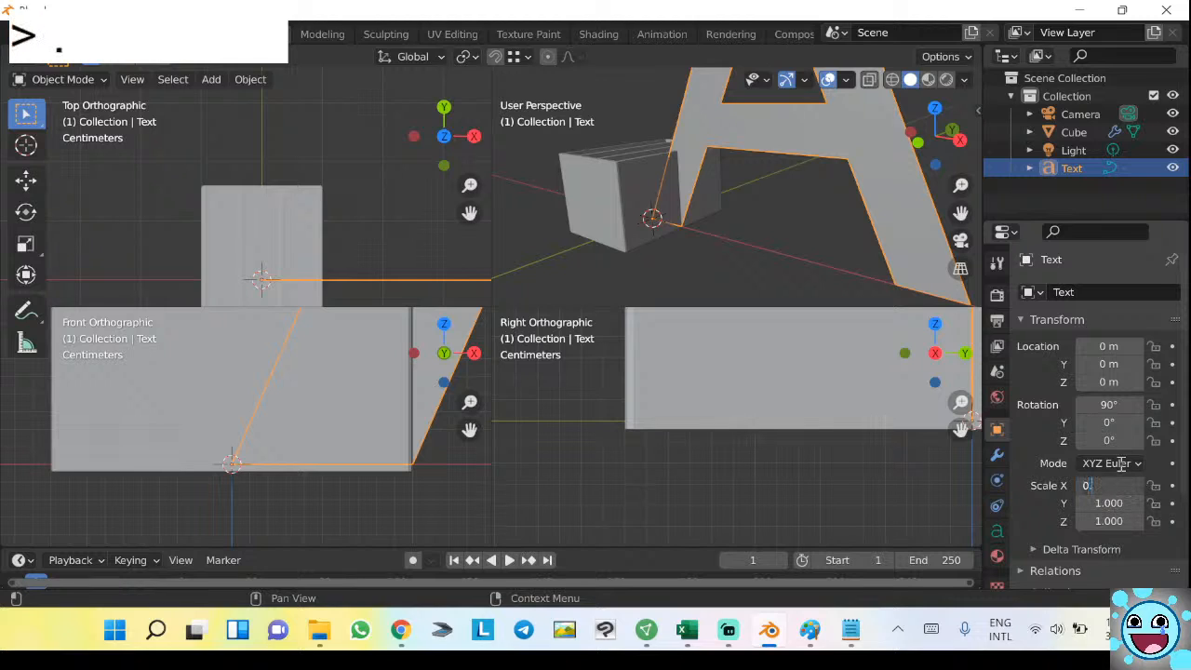
pyautogui.write('05')
pyautogui.press('Tab')
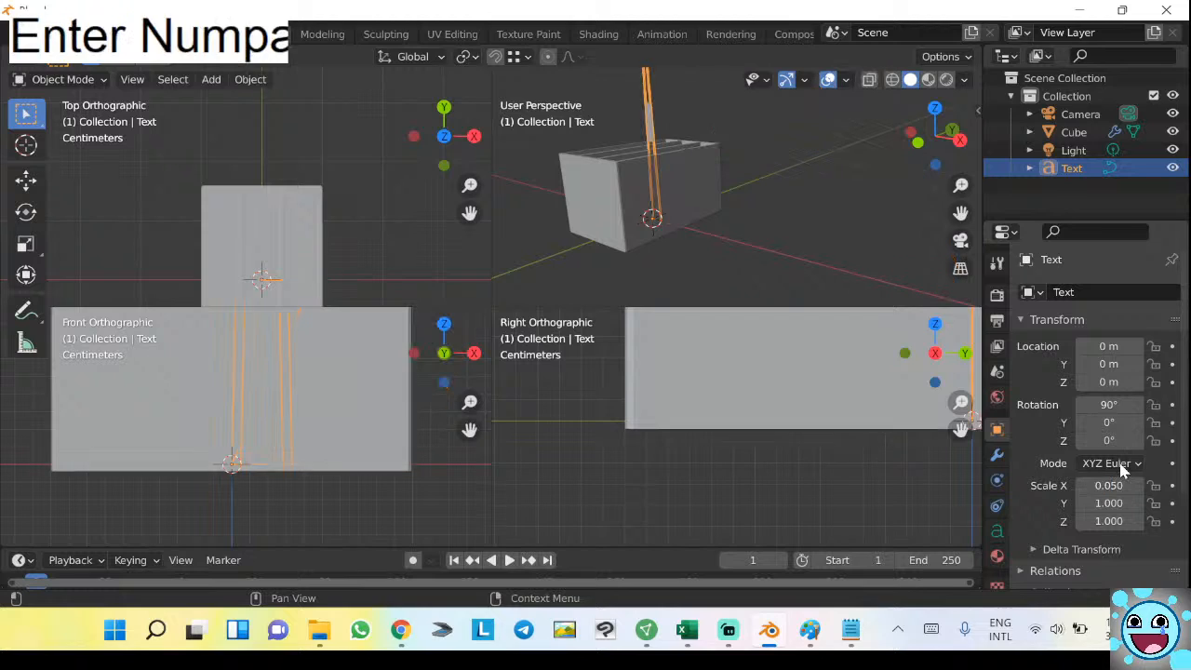
pyautogui.press('0')
pyautogui.press('Tab')
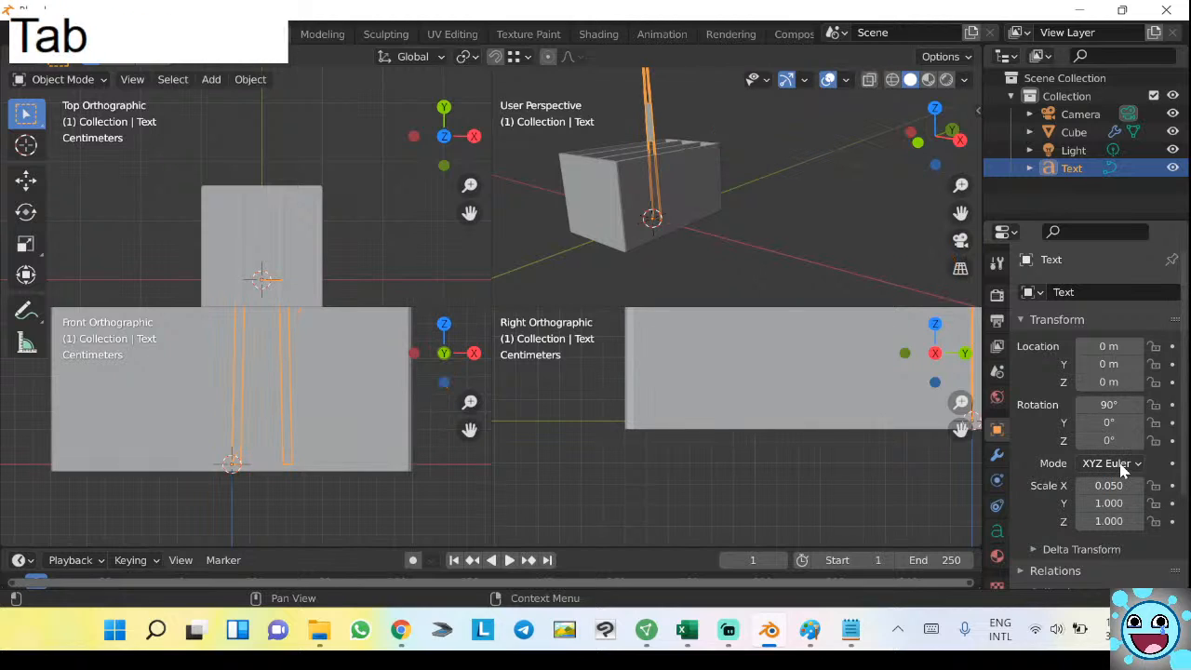
pyautogui.hotkey('ctrl', 'z')
pyautogui.click(1119, 486)
pyautogui.write('0.05')
# Set the letter A's Y and Z scale to 0.05.
pyautogui.click(1104, 504)
pyautogui.write('0.05')
pyautogui.press('KP_Enter')
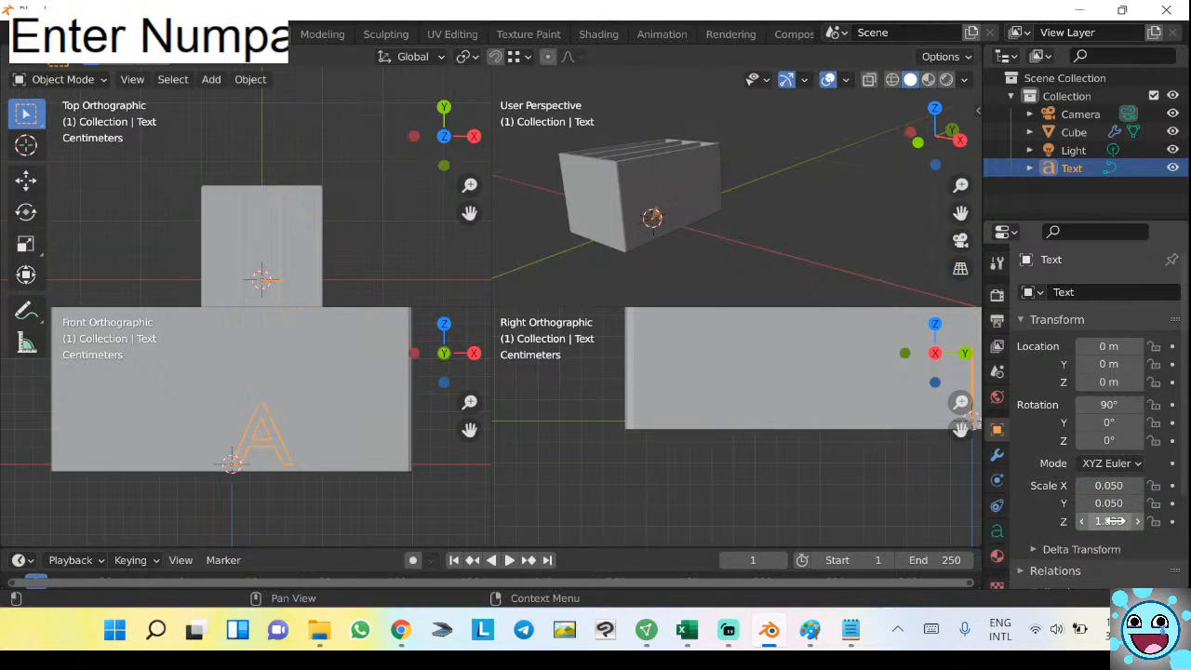
pyautogui.click(1109, 521)
pyautogui.write('0.05')
pyautogui.press('KP_Enter')
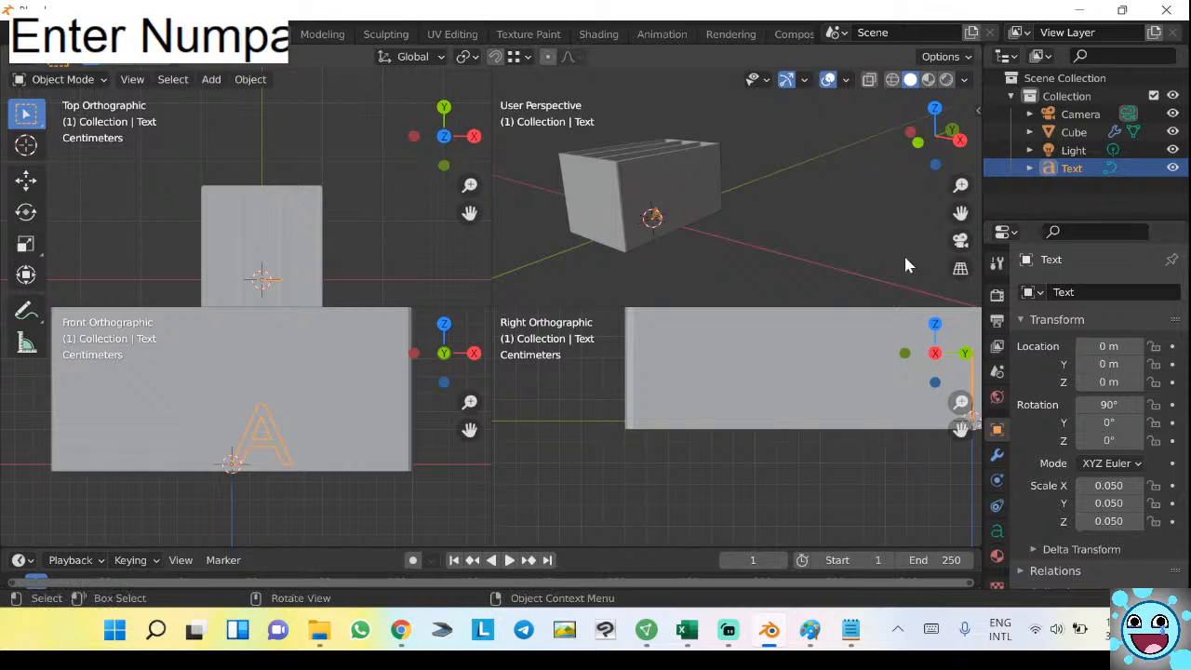
# Move the letter A along the Y axis by about -0.178 m so it stands in front of the box.
pyautogui.scroll(2, 708, 242)
pyautogui.keyDown('shift'); pyautogui.moveTo(658, 235); pyautogui.dragTo(458, 339, button='middle'); pyautogui.keyUp('shift')
pyautogui.scroll(-2, 307, 246)
pyautogui.keyDown('shift'); pyautogui.moveTo(341, 261); pyautogui.dragTo(375, 177, button='middle'); pyautogui.keyUp('shift')
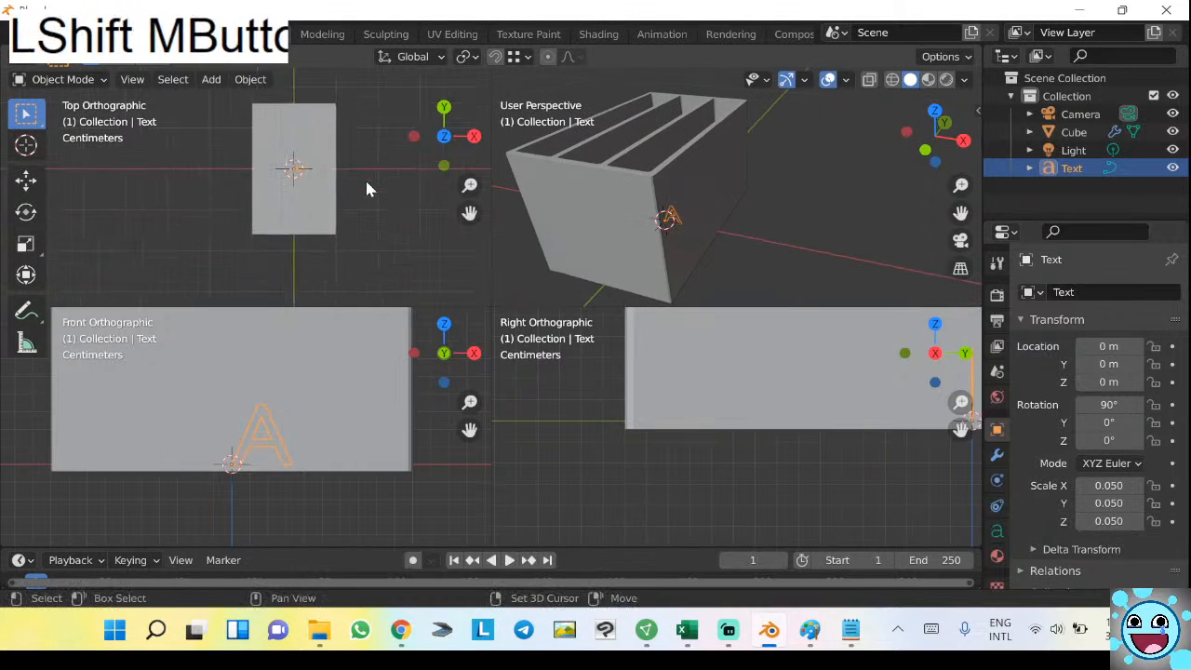
pyautogui.press('g')
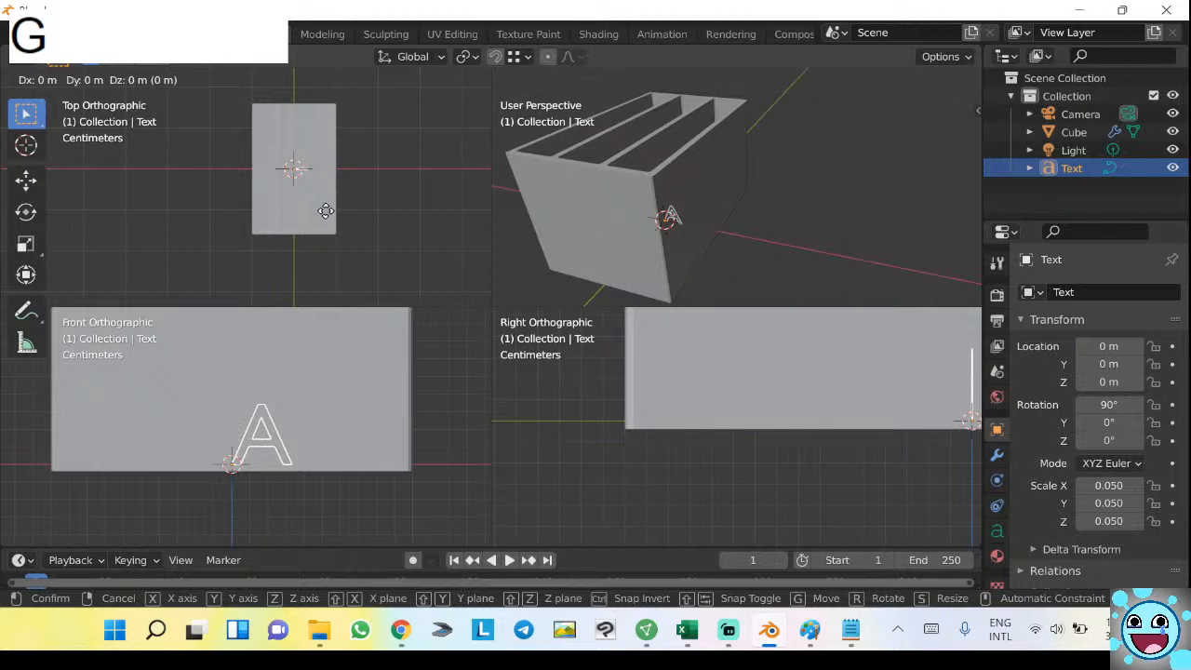
pyautogui.press('y')
pyautogui.click(330, 248)
# Add a Solidify modifier to the letter A.
pyautogui.keyDown('shift'); pyautogui.moveTo(610, 251); pyautogui.dragTo(835, 282, button='middle'); pyautogui.keyUp('shift')
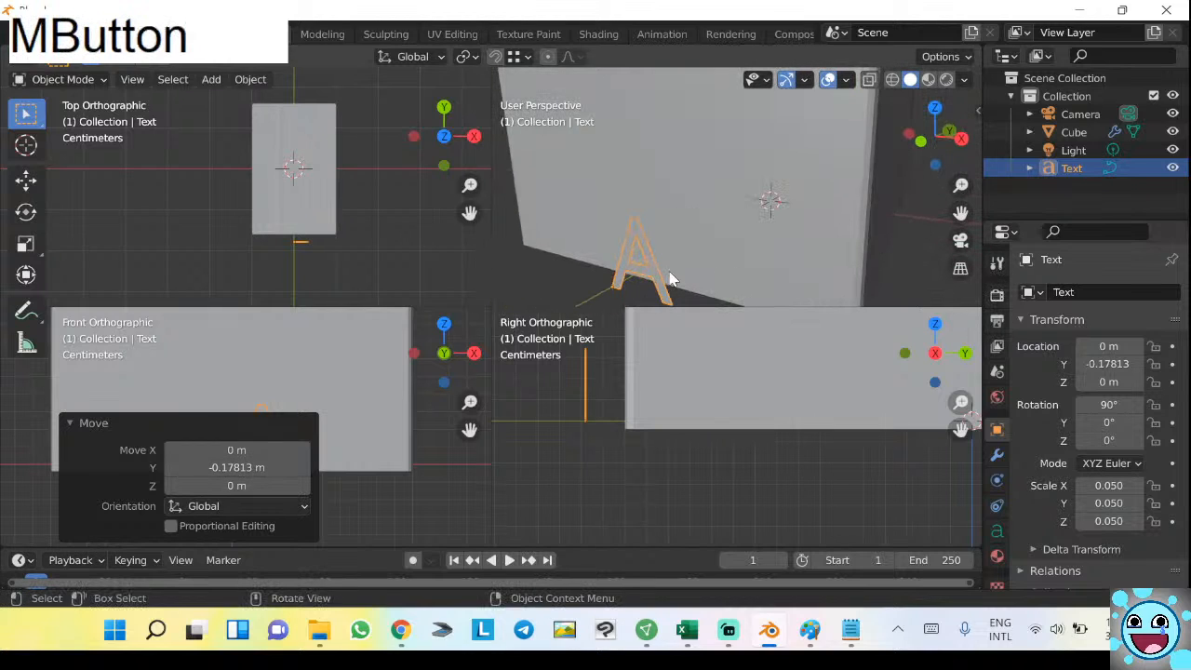
pyautogui.click(996, 456)
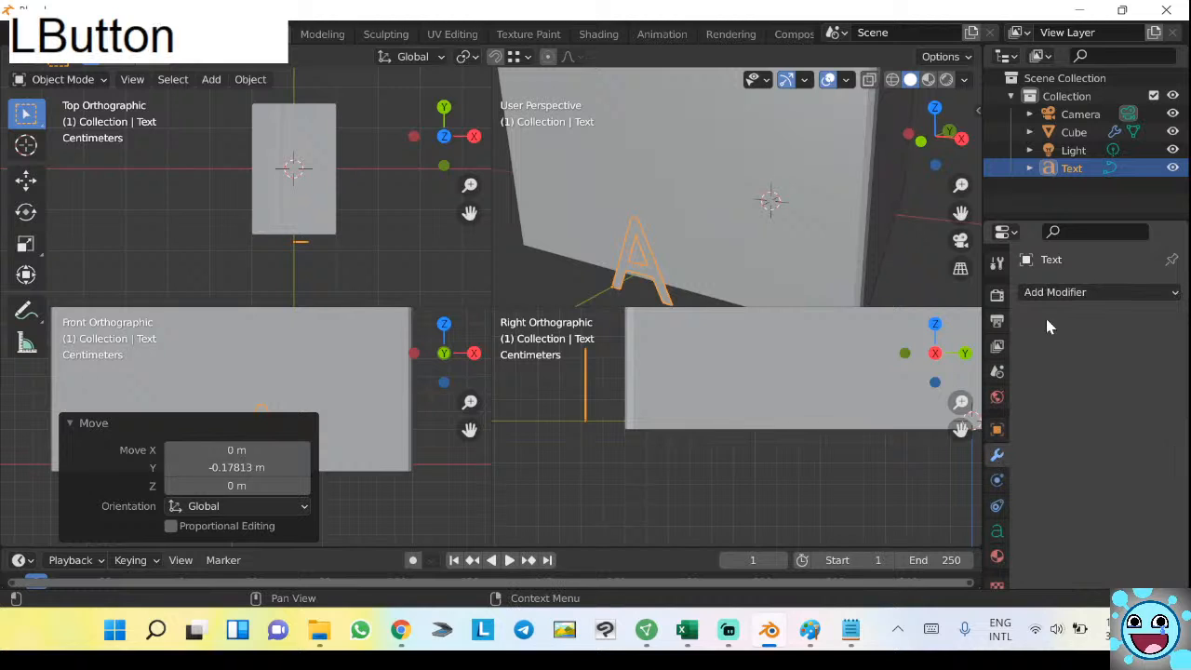
pyautogui.click(1054, 292)
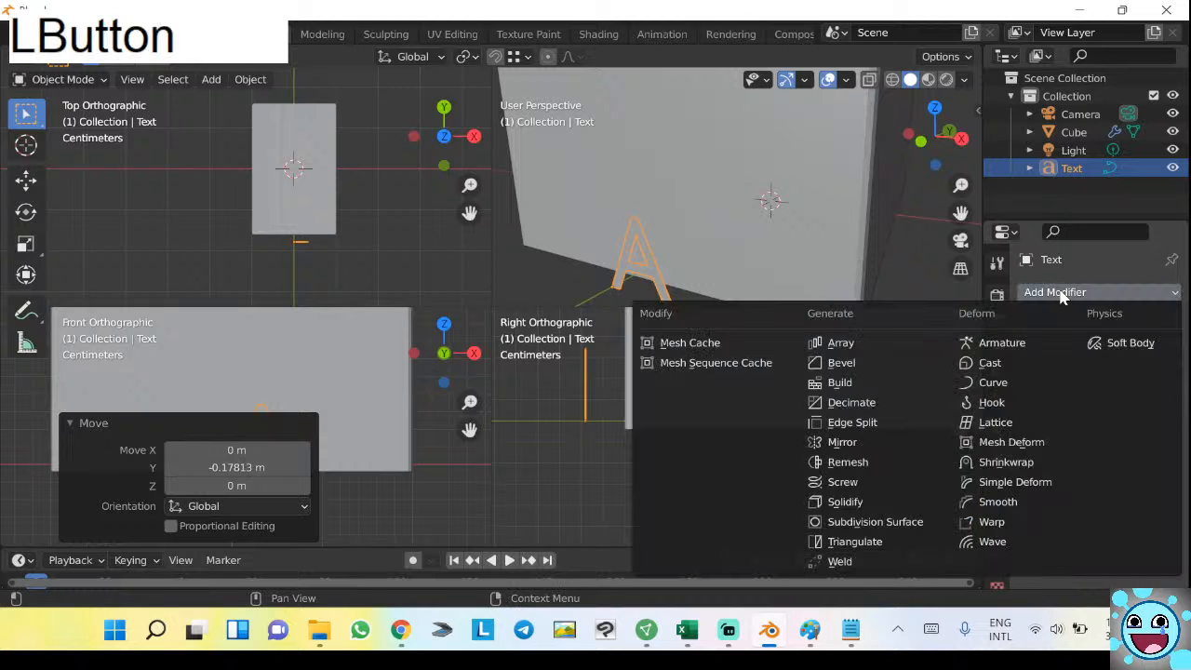
pyautogui.click(925, 502)
# Set the letter's Solidify thickness to 0.02 m.
pyautogui.moveTo(727, 234); pyautogui.dragTo(652, 215, button='middle')
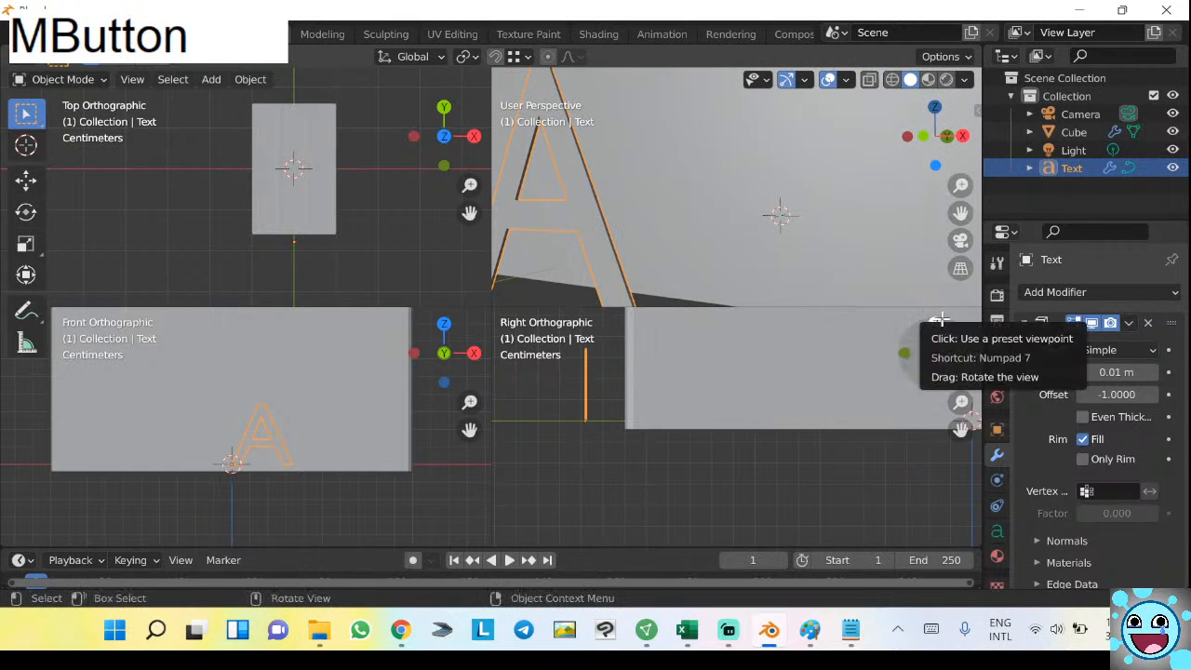
pyautogui.moveTo(759, 235)
pyautogui.mouseDown(button='middle')
pyautogui.moveTo(775, 226)
pyautogui.moveTo(761, 212)
pyautogui.moveTo(755, 221)
pyautogui.mouseUp(button='middle')
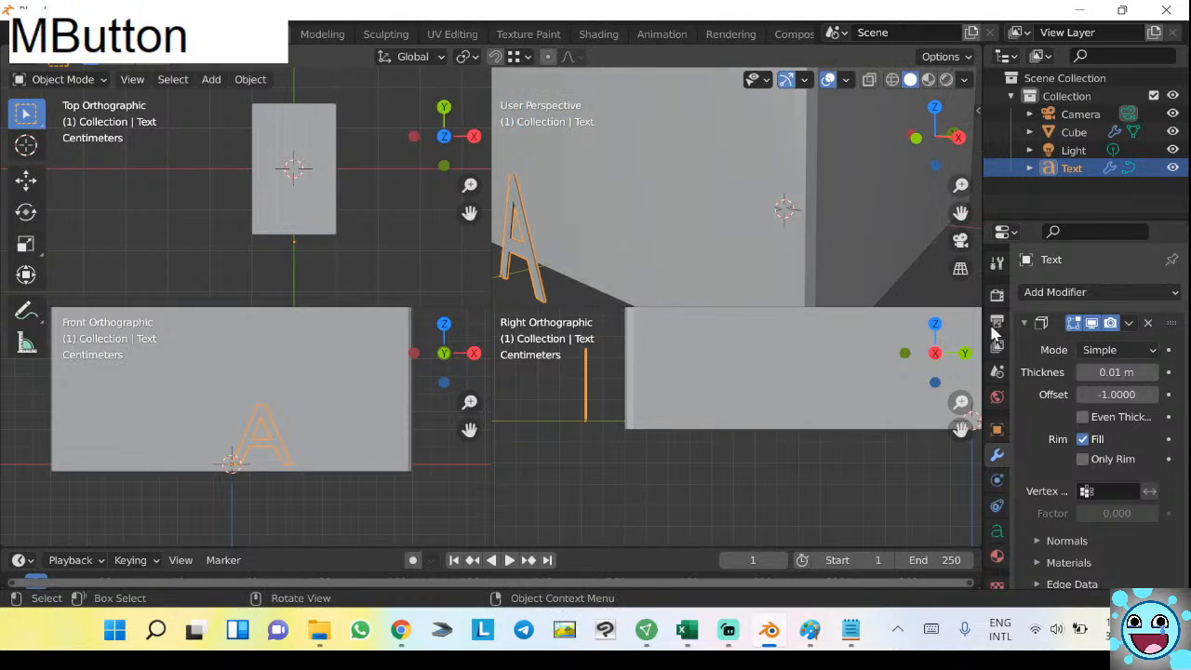
pyautogui.click(1123, 371)
pyautogui.press('Right')
pyautogui.press('Left')
pyautogui.press('Right')
pyautogui.press('BackSpace')
pyautogui.write('2')
pyautogui.press('KP_Enter')
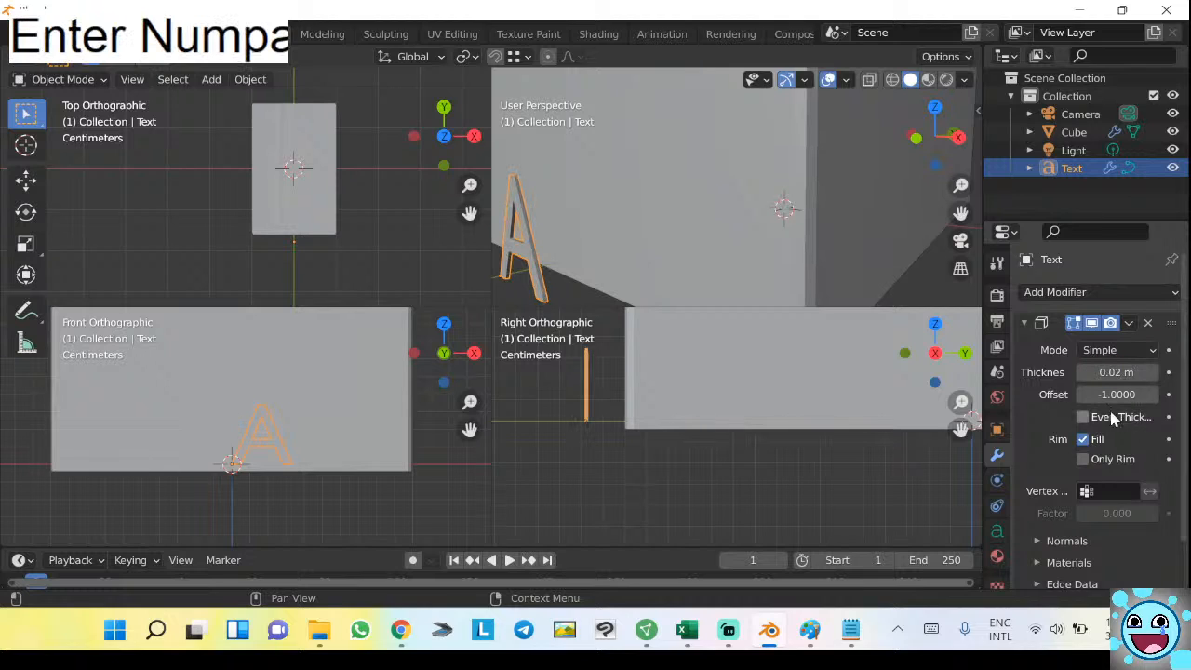
# Set the letter A's Solidify thickness to 0.04 m.
pyautogui.click(1117, 373)
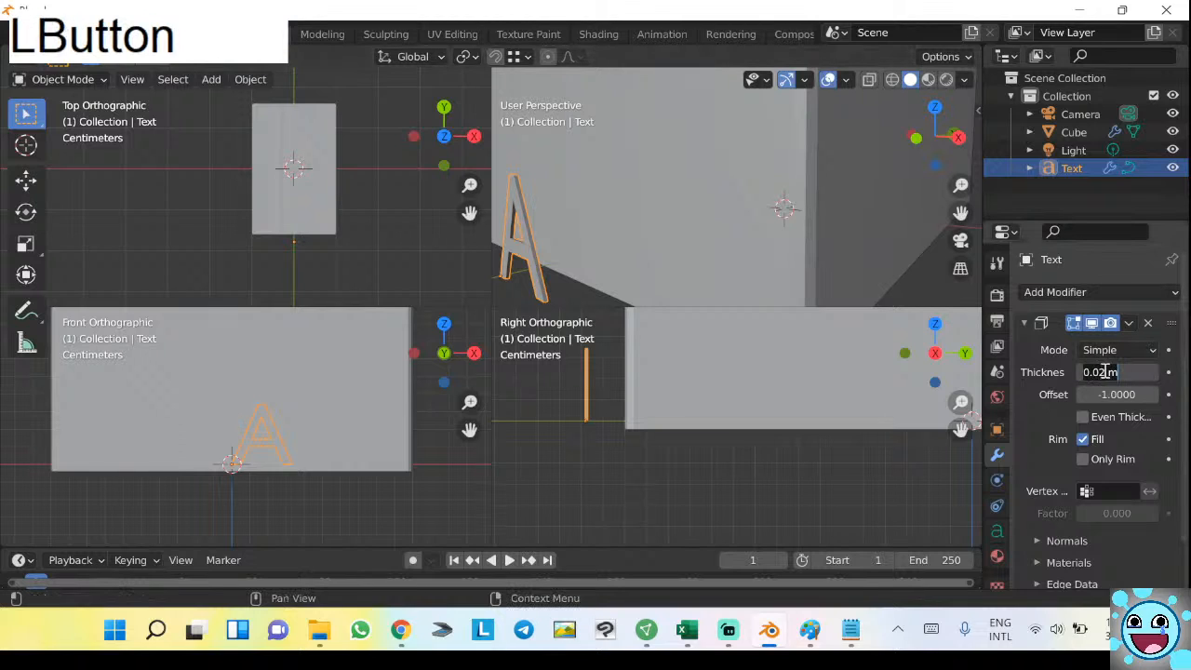
pyautogui.press('BackSpace')
pyautogui.write('4')
pyautogui.press('KP_Enter')
pyautogui.moveTo(595, 237); pyautogui.dragTo(677, 234, button='middle')
pyautogui.keyDown('shift'); pyautogui.moveTo(610, 165); pyautogui.dragTo(630, 193, button='middle'); pyautogui.keyUp('shift')
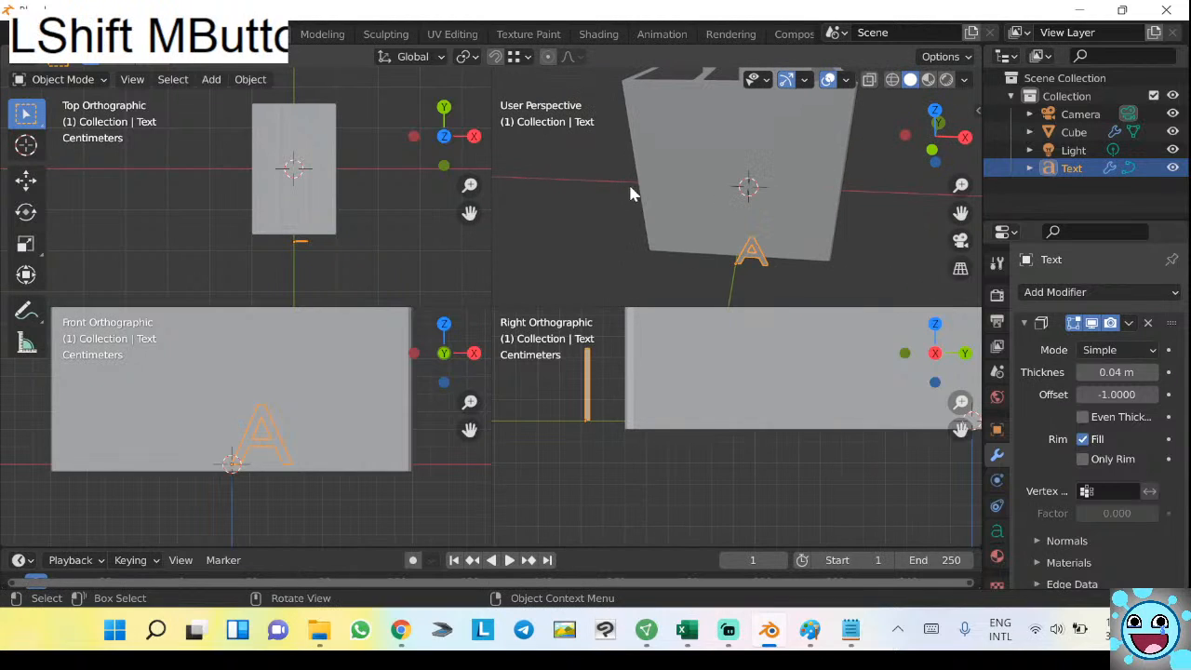
# Choose Face as the snap target and move the letter A about 0.016 m along Y, up to the box's front face.
pyautogui.click(526, 57)
pyautogui.click(517, 164)
pyautogui.moveTo(809, 257); pyautogui.dragTo(711, 197, button='middle')
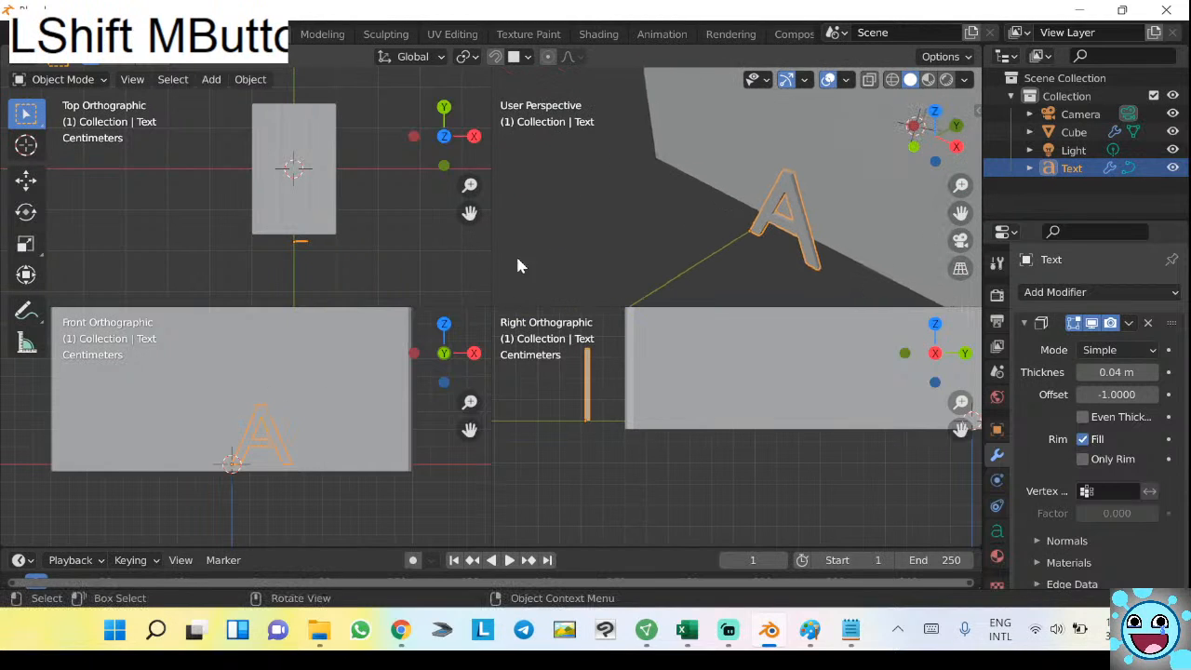
pyautogui.press('g')
pyautogui.press('y')
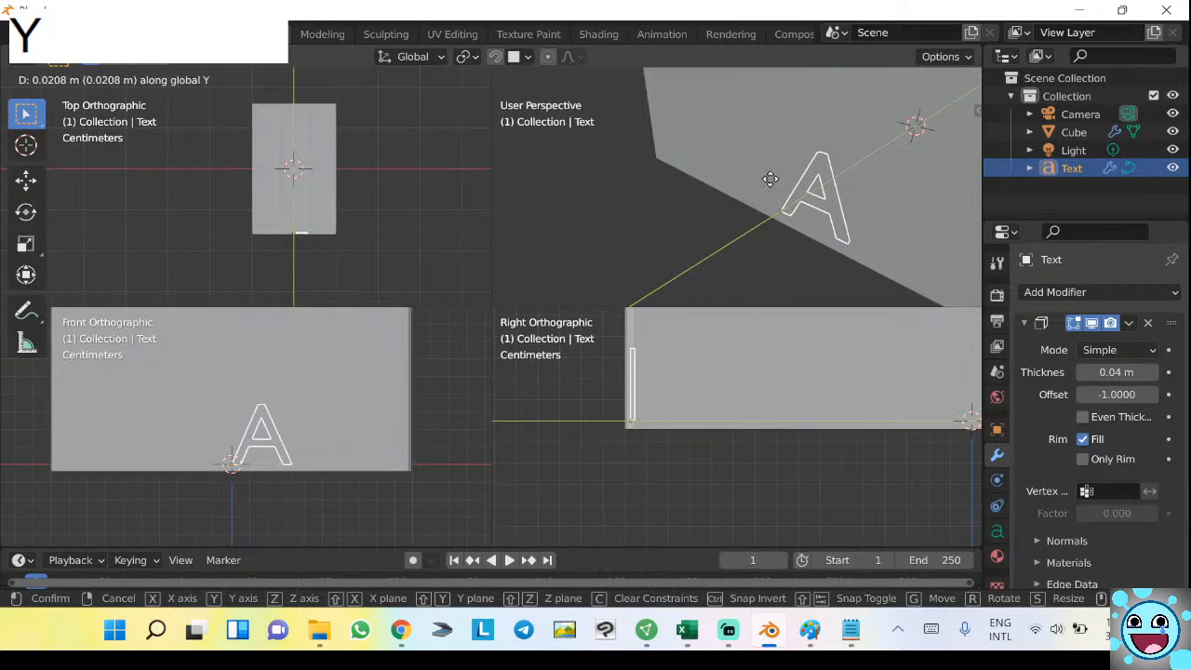
pyautogui.click(717, 170)
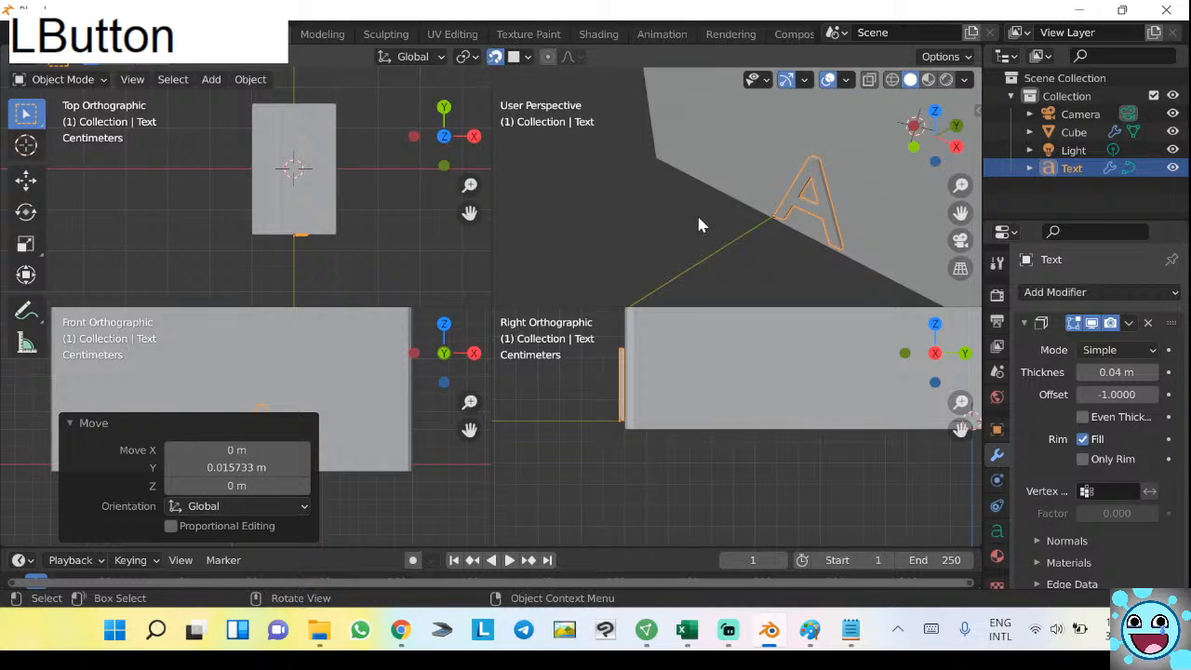
# With snapping on, move the letter A slightly back along the Y axis, away from the box's front face.
pyautogui.press('g')
pyautogui.press('y')
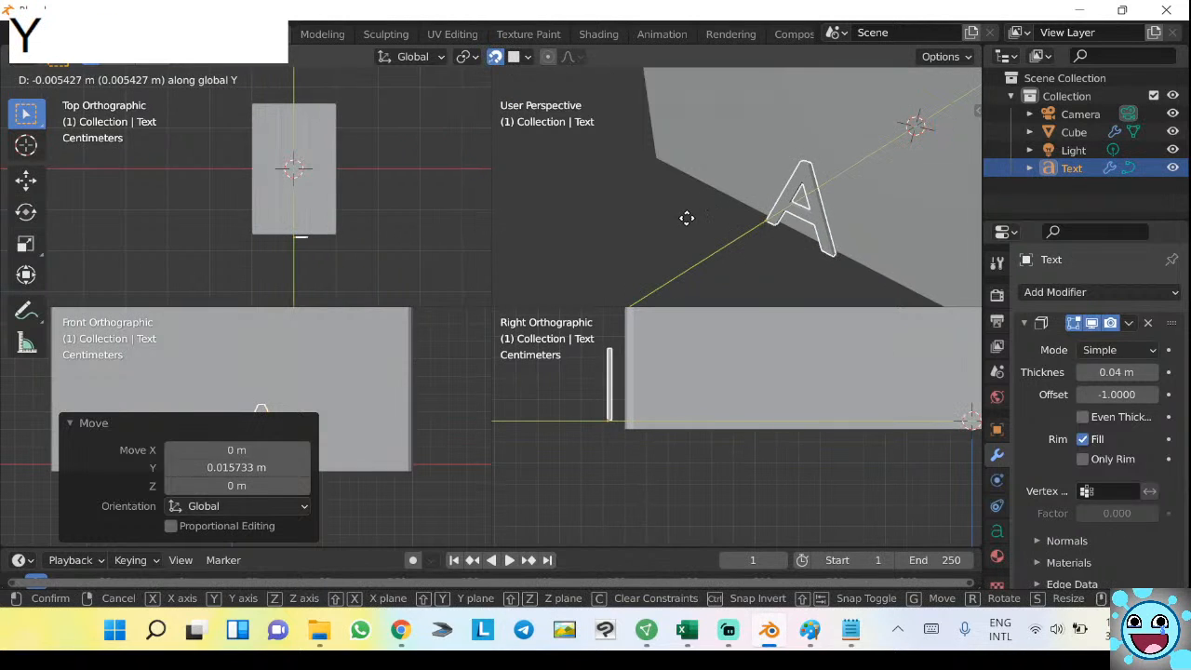
pyautogui.click(694, 218)
pyautogui.moveTo(696, 218); pyautogui.dragTo(653, 175, button='middle')
pyautogui.press('h')
pyautogui.press('Escape')
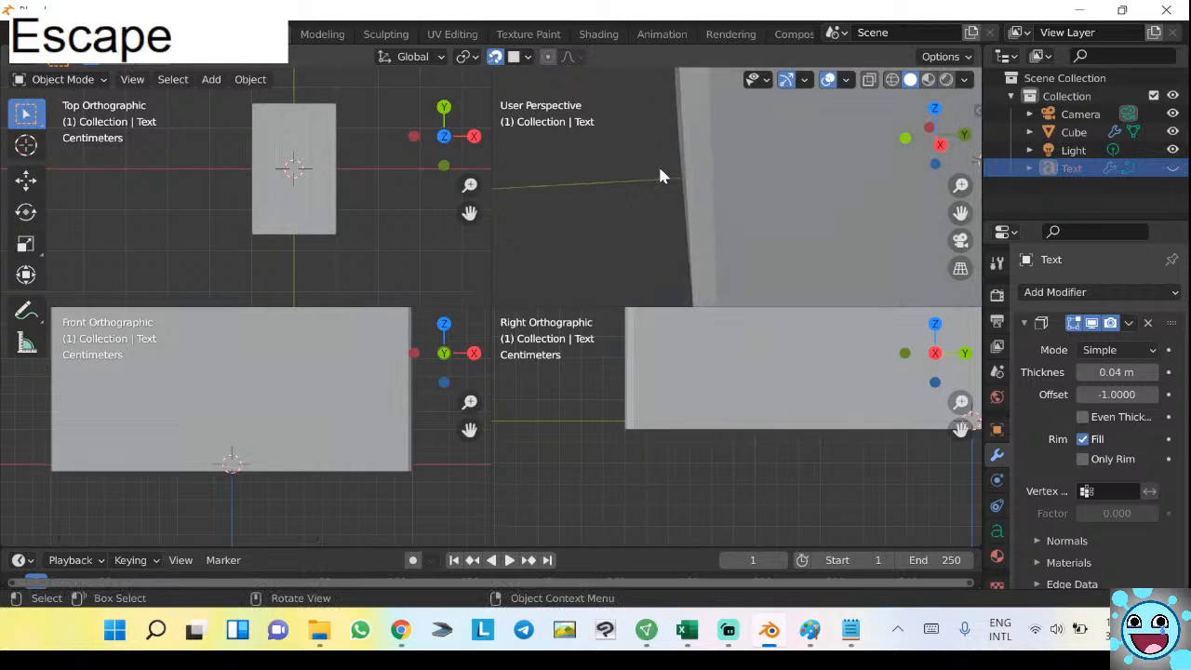
pyautogui.hotkey('ctrl', 'z')
# Try to move the letter A freely onto the box's front face using Face snapping.
pyautogui.press('g')
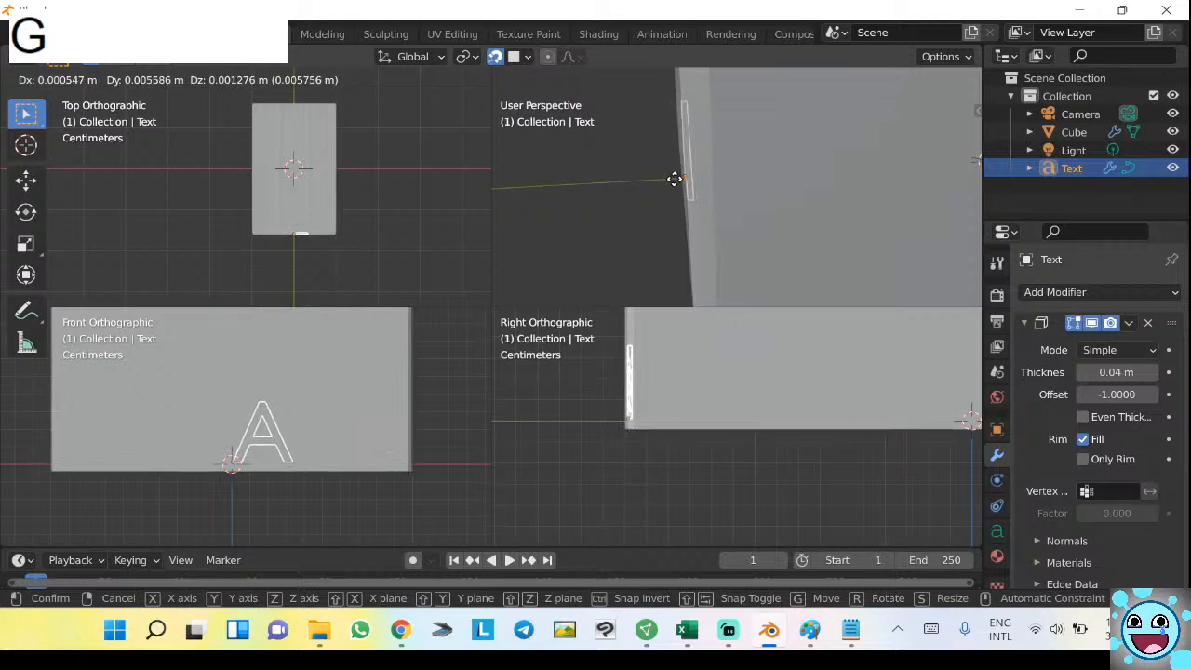
pyautogui.click(661, 181)
pyautogui.moveTo(661, 180); pyautogui.dragTo(640, 206, button='middle')
pyautogui.click(523, 58)
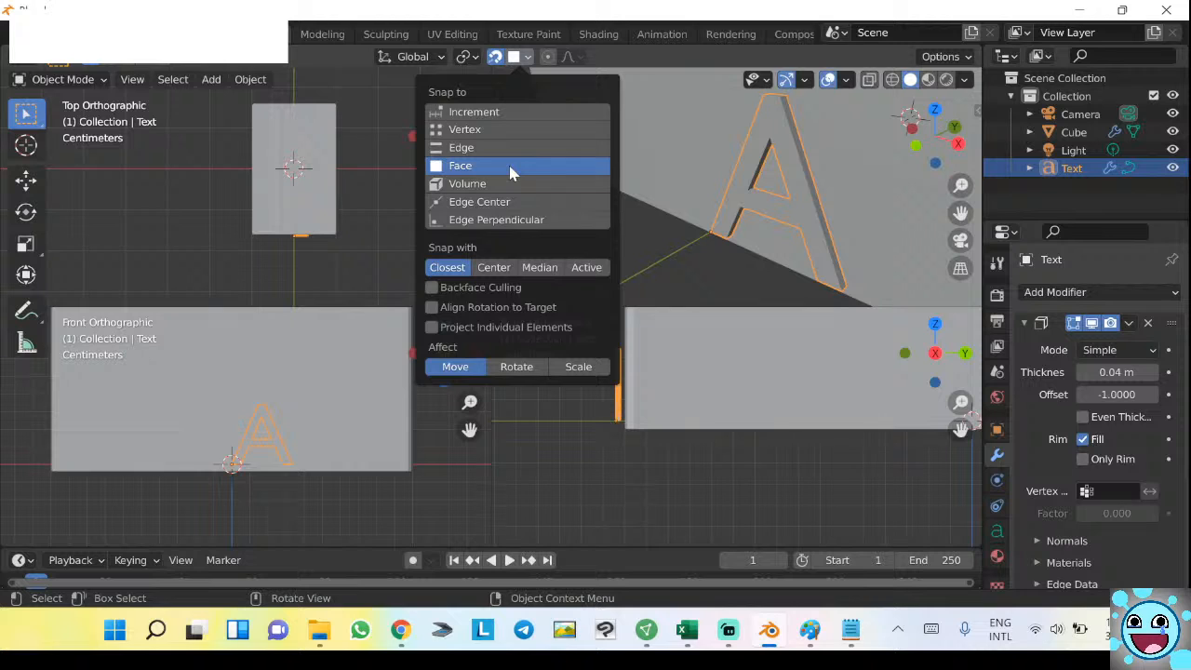
pyautogui.press('Escape')
pyautogui.moveTo(698, 192); pyautogui.dragTo(644, 192, button='middle')
pyautogui.press('g')
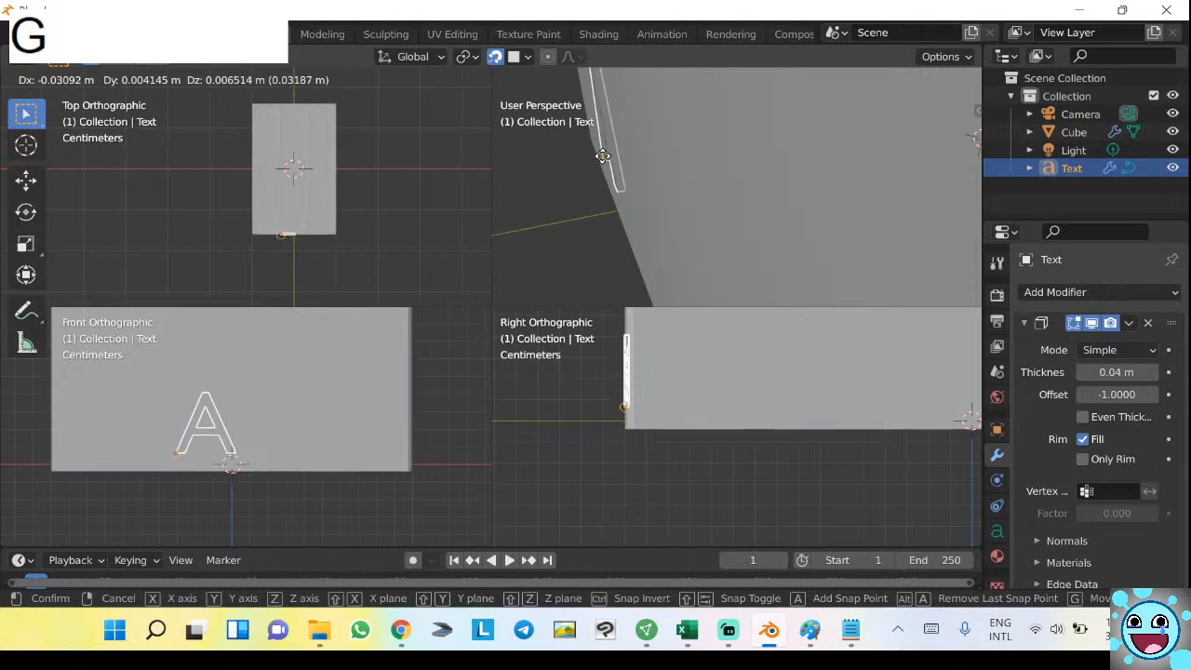
pyautogui.press('Escape')
pyautogui.click(525, 58)
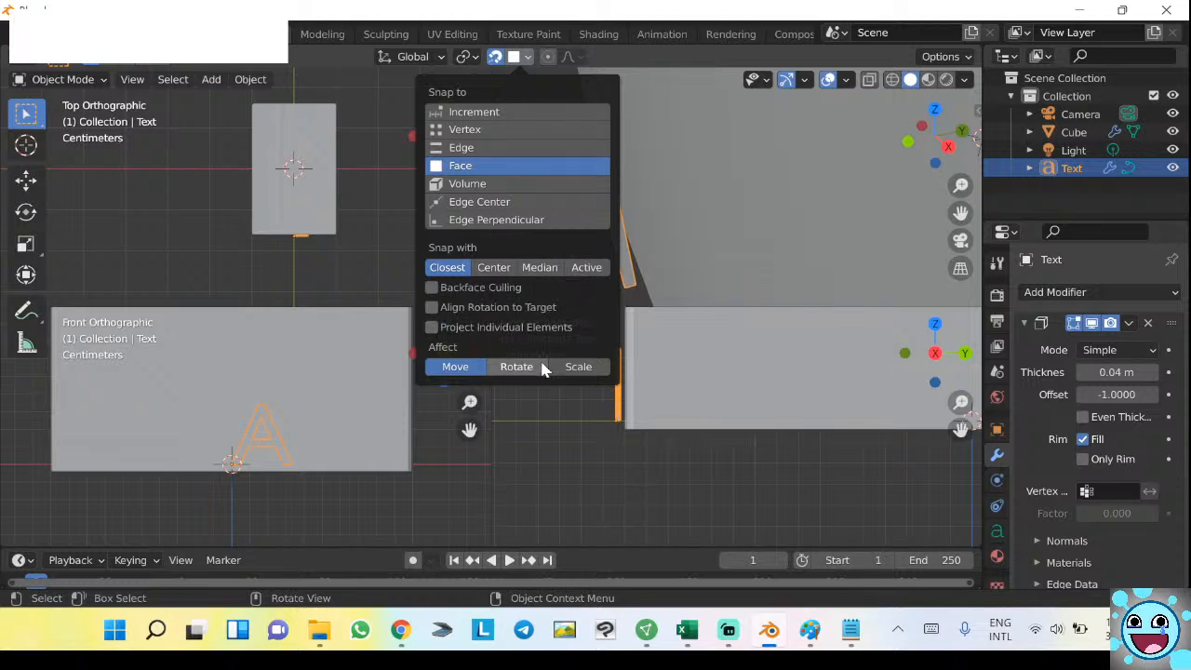
pyautogui.press('Escape')
# Move the letter A about 0.0012 m in Y and 0.0003 m in X, closer to the box's front face.
pyautogui.moveTo(579, 242)
pyautogui.mouseDown(button='middle')
pyautogui.moveTo(622, 213)
pyautogui.moveTo(638, 256)
pyautogui.moveTo(569, 256)
pyautogui.mouseUp(button='middle')
pyautogui.scroll(8, 339, 217)
pyautogui.keyDown('shift'); pyautogui.moveTo(356, 179); pyautogui.dragTo(264, 244, button='middle'); pyautogui.keyUp('shift')
pyautogui.press('g')
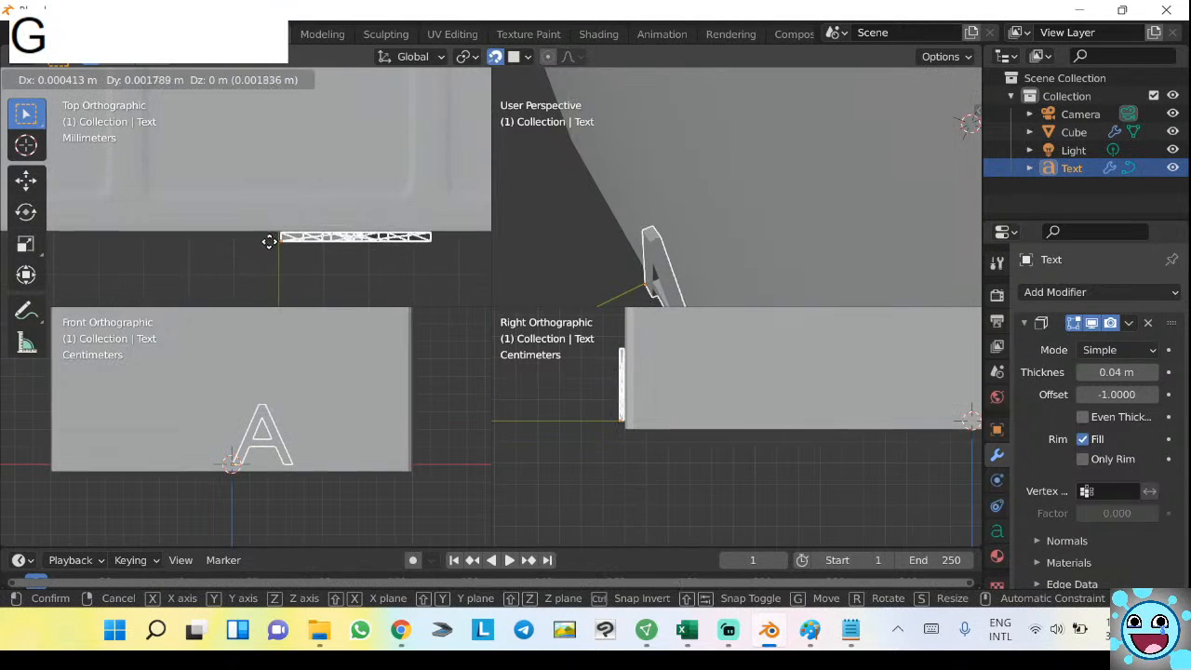
pyautogui.rightClick(268, 238)
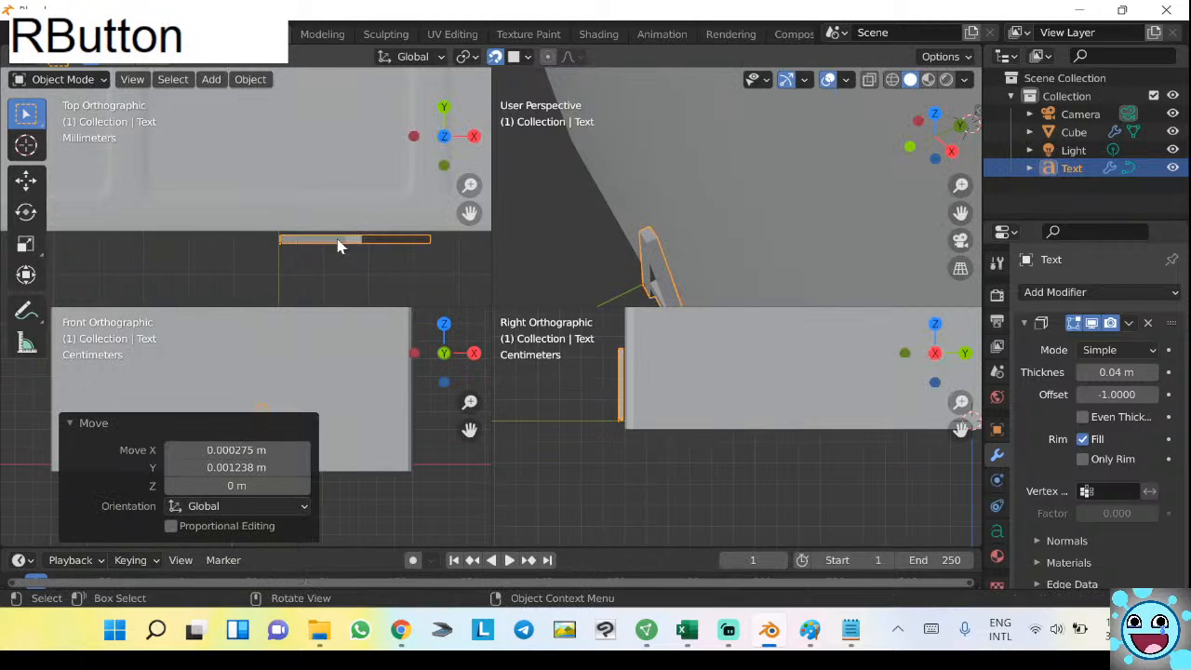
# Set snapping to use the letter's center and try to move the letter A along Y onto the box's front face.
pyautogui.click(515, 58)
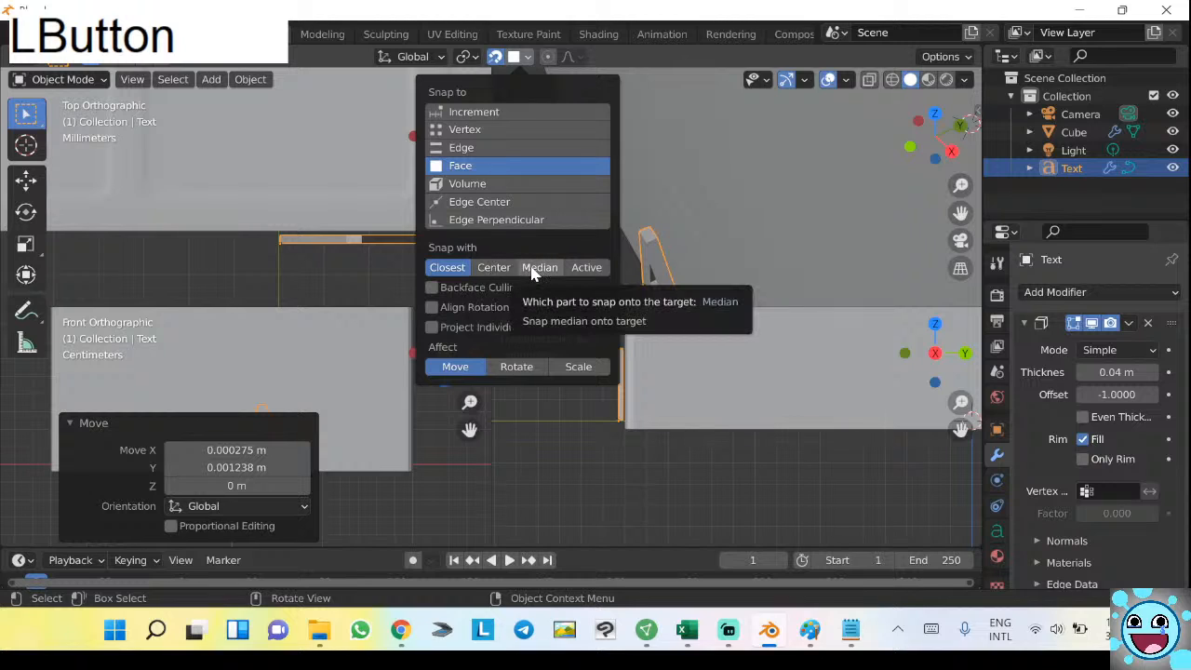
pyautogui.click(497, 268)
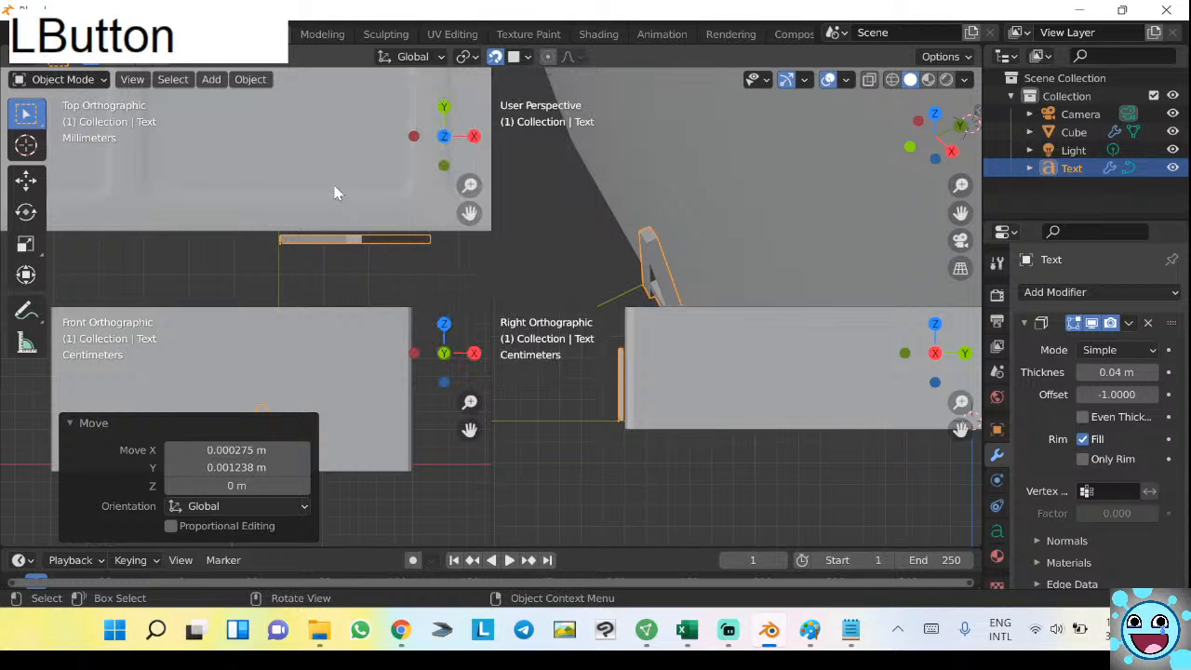
pyautogui.click(362, 237)
pyautogui.press('g')
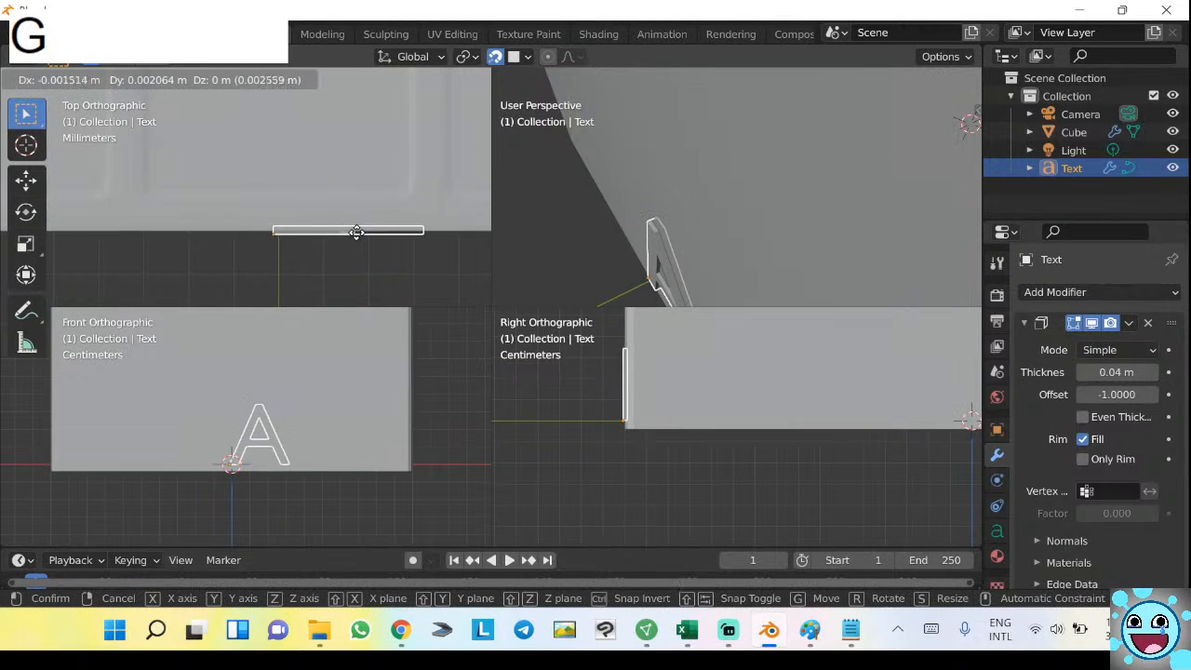
pyautogui.press('y')
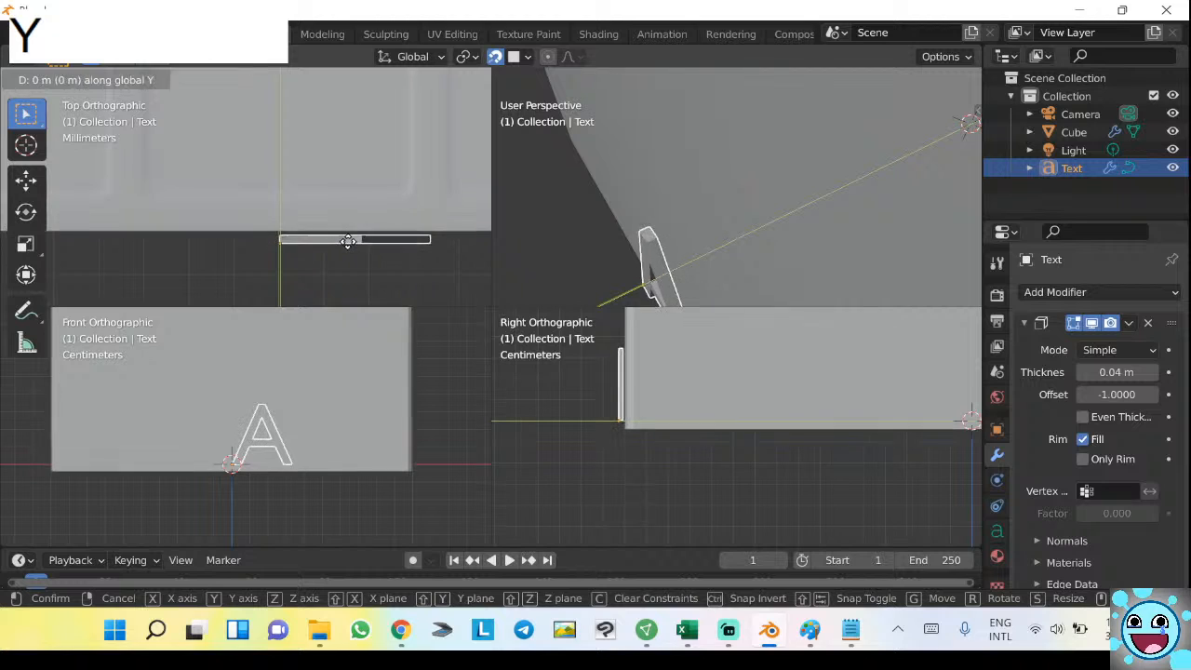
pyautogui.press('Escape')
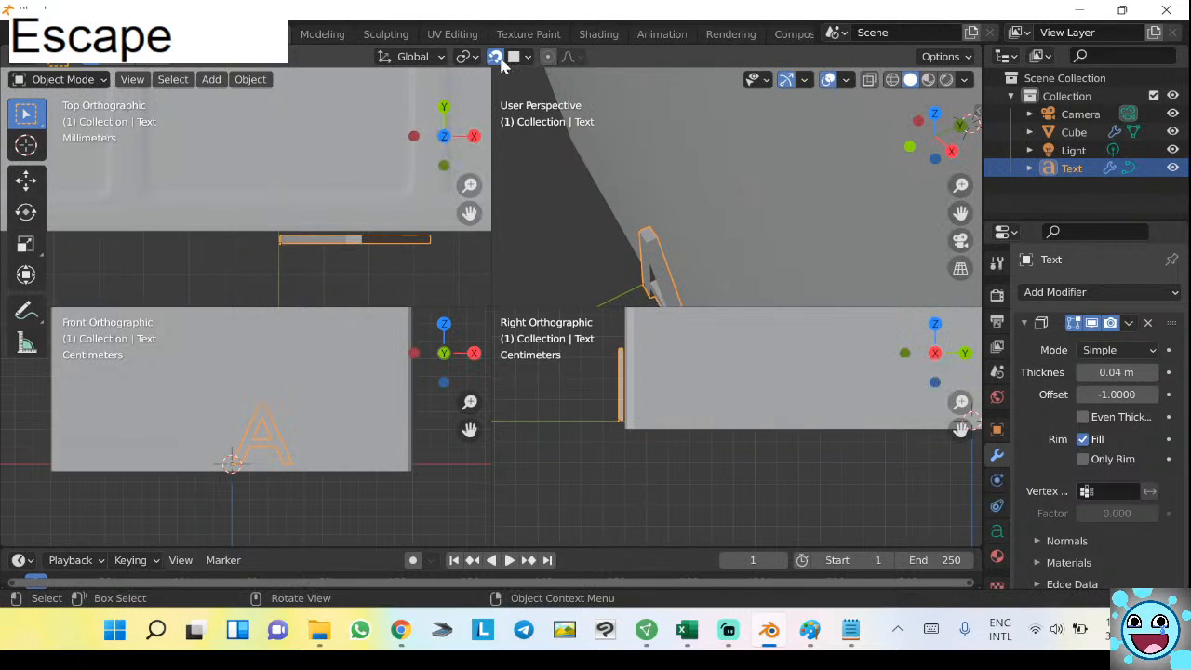
# Choose Volume as the snap target and try to move the letter A freely against the box's front.
pyautogui.click(518, 57)
pyautogui.click(497, 183)
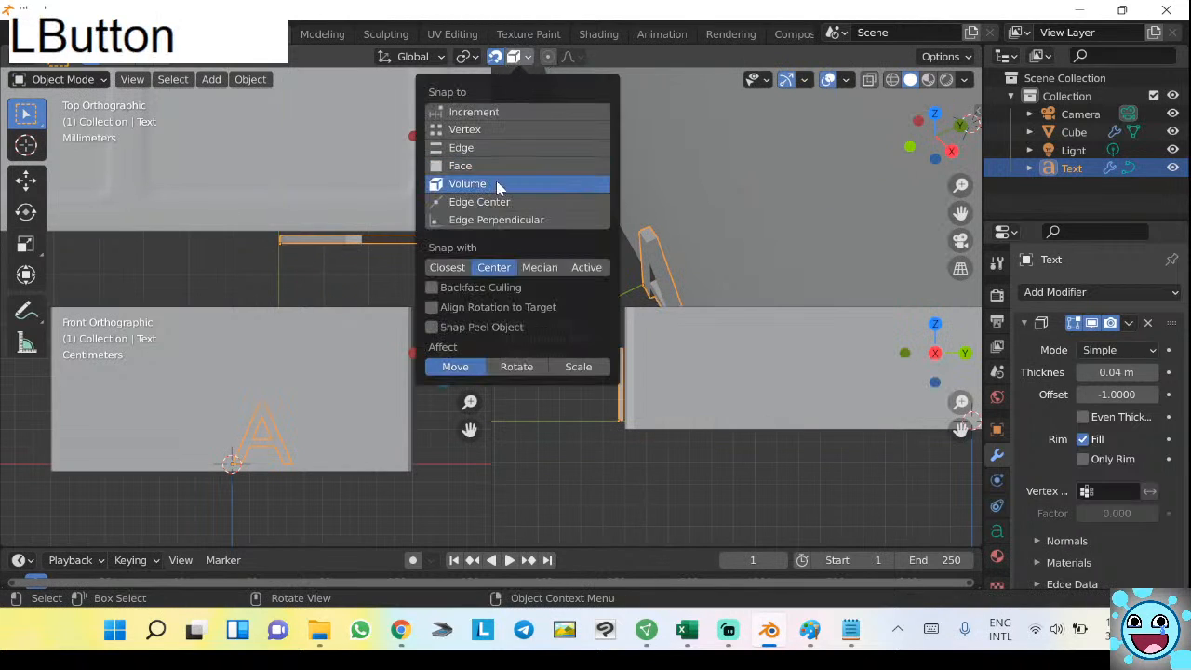
pyautogui.press('g')
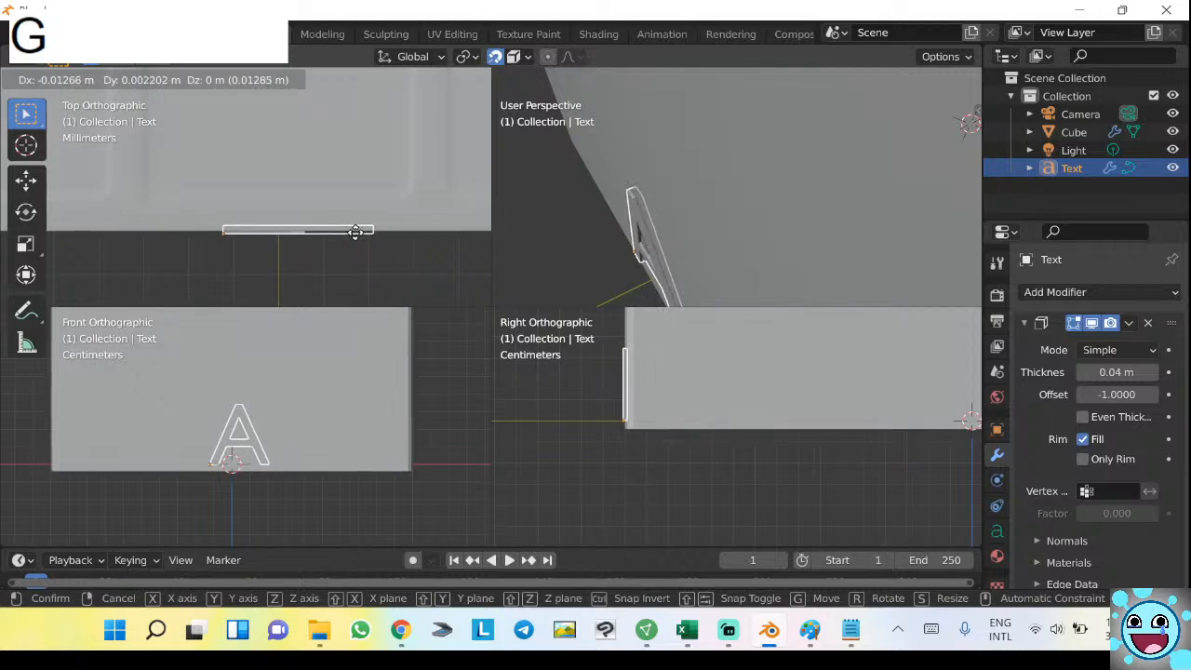
pyautogui.press('Escape')
# Configure snapping to target Volume and snap with the Closest part.
pyautogui.click(528, 57)
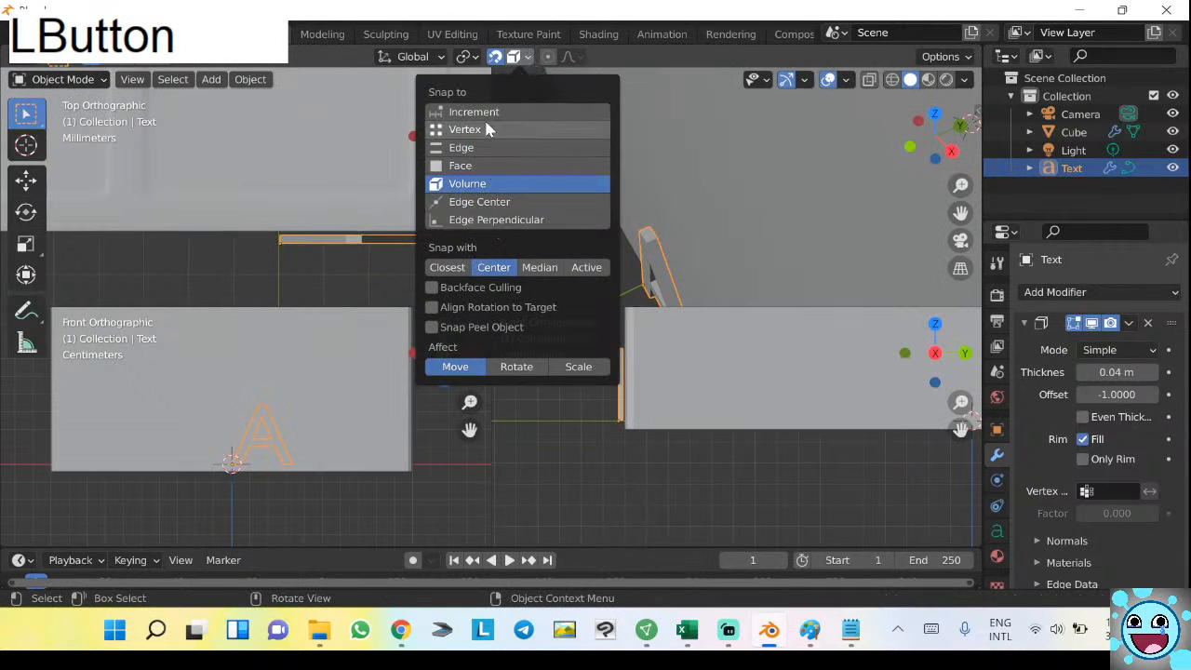
pyautogui.scroll(2, 317, 259)
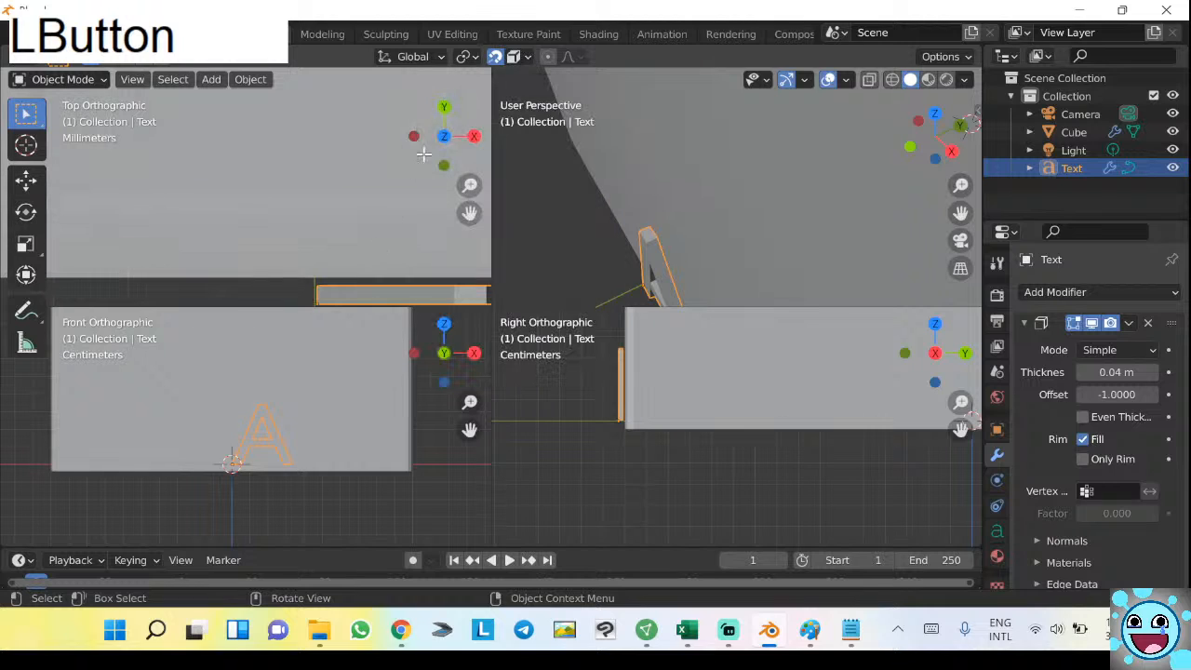
pyautogui.click(515, 60)
pyautogui.click(529, 166)
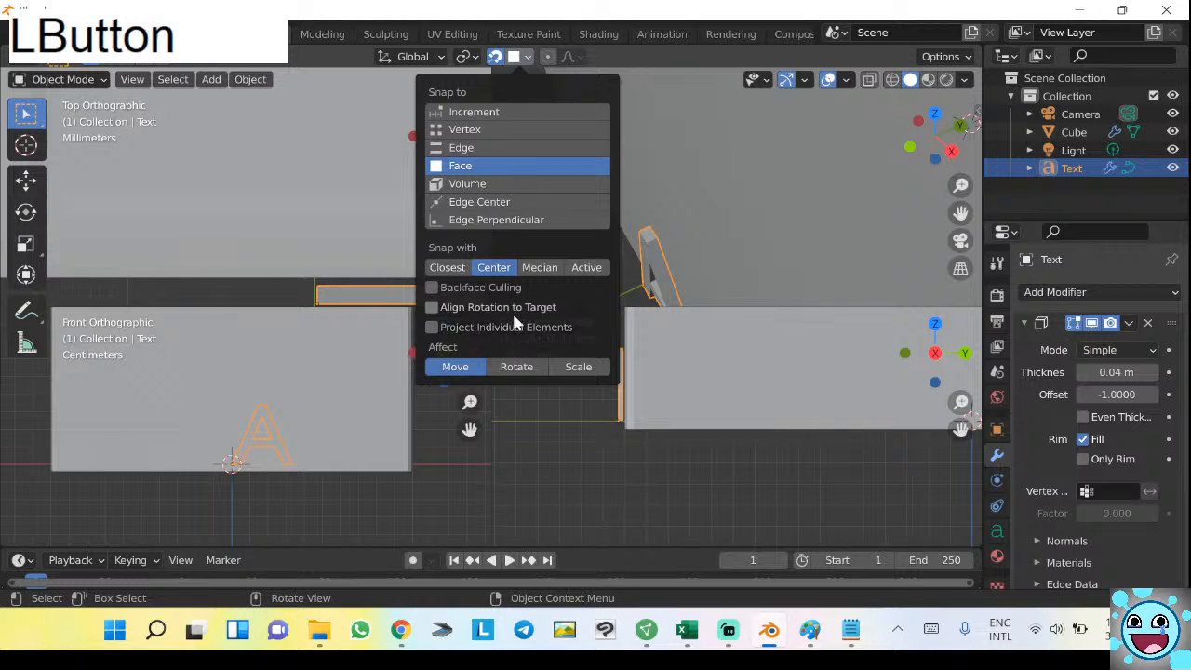
pyautogui.click(456, 269)
pyautogui.click(474, 184)
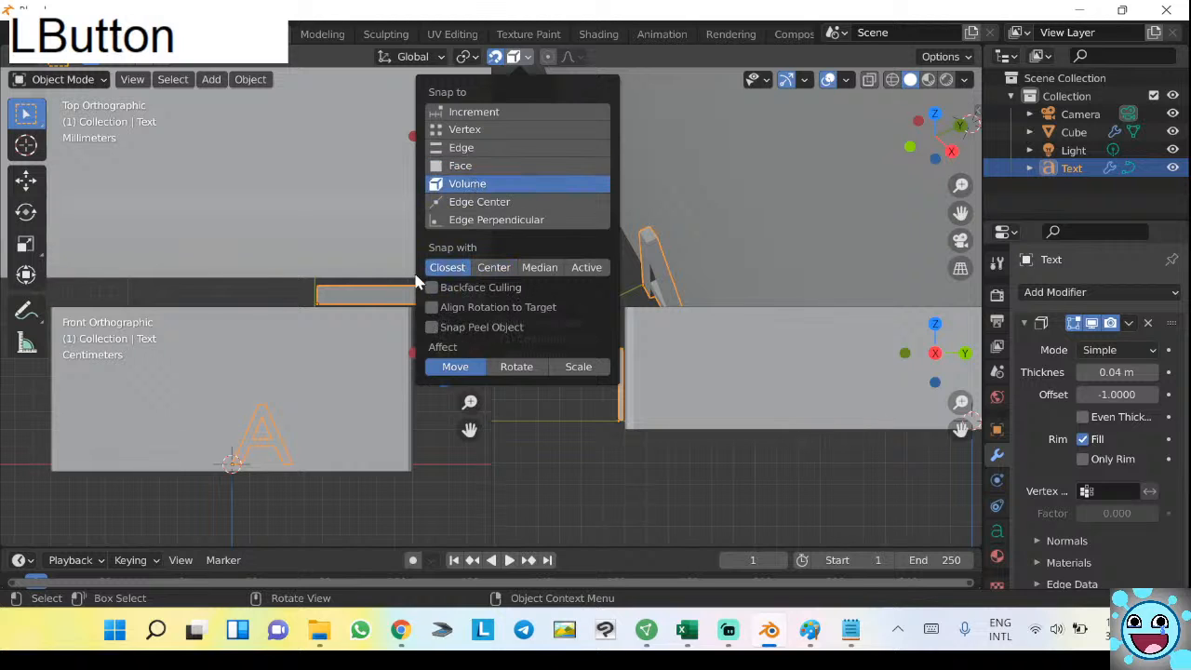
pyautogui.press('g')
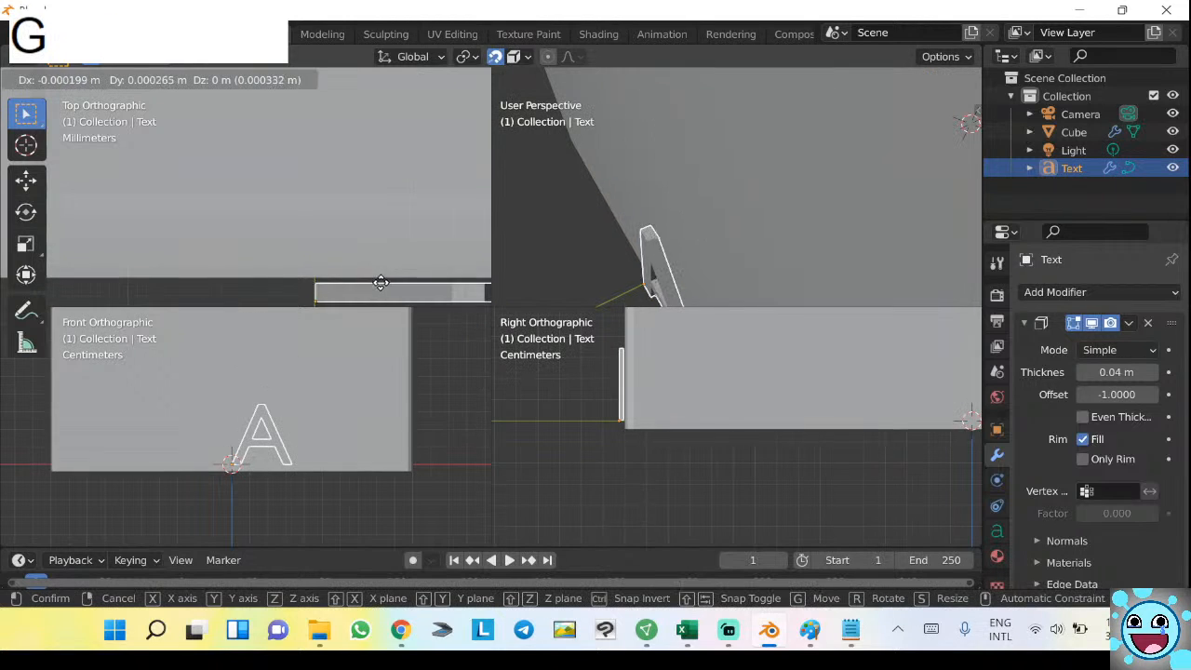
pyautogui.press('y')
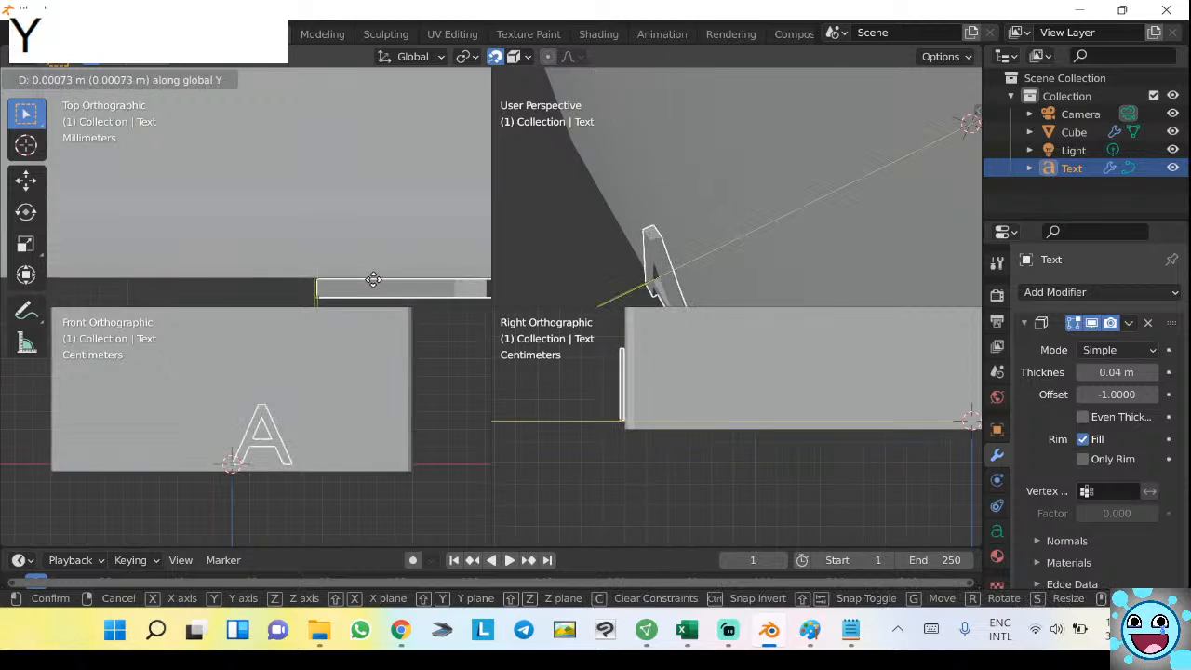
pyautogui.press('Escape')
# Snap the letter A onto the box's front face, moving it about 0.0064 m in X, 0.001 m in Y and 0.0557 m in Z.
pyautogui.press('g')
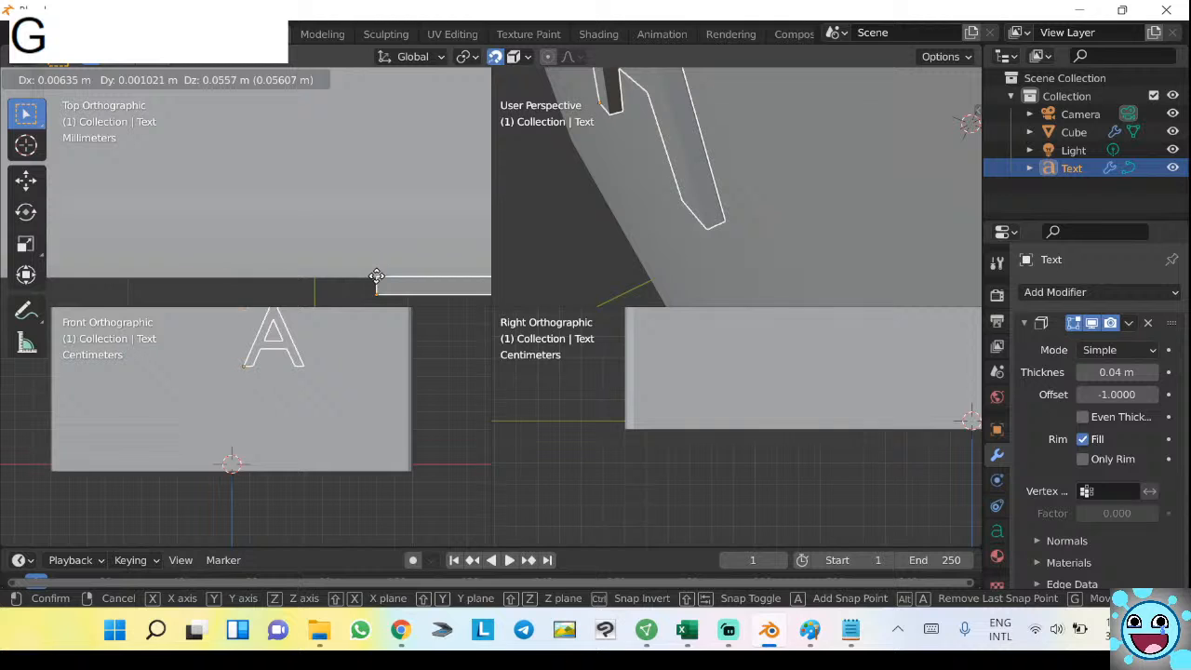
pyautogui.click(377, 276)
pyautogui.scroll(-7, 656, 139)
pyautogui.keyDown('shift'); pyautogui.moveTo(724, 176); pyautogui.dragTo(782, 192, button='middle'); pyautogui.keyUp('shift')
pyautogui.scroll(3, 813, 189)
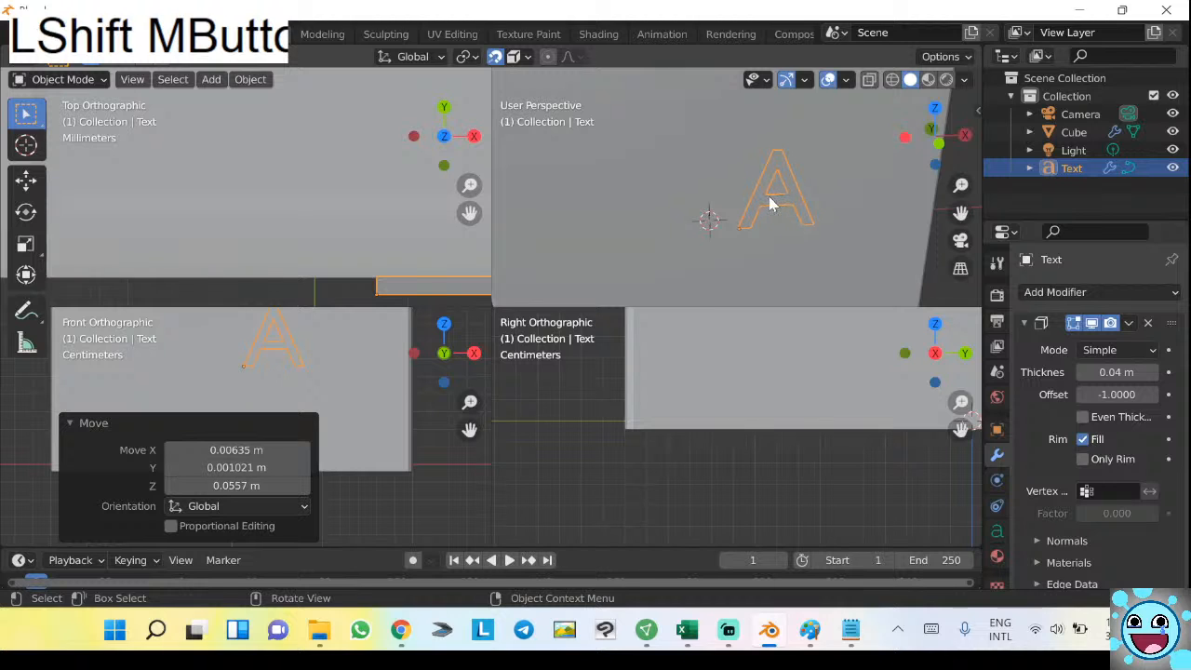
# Move the letter A about -0.072 m along the X axis across the box's front face.
pyautogui.press('g')
pyautogui.press('x')
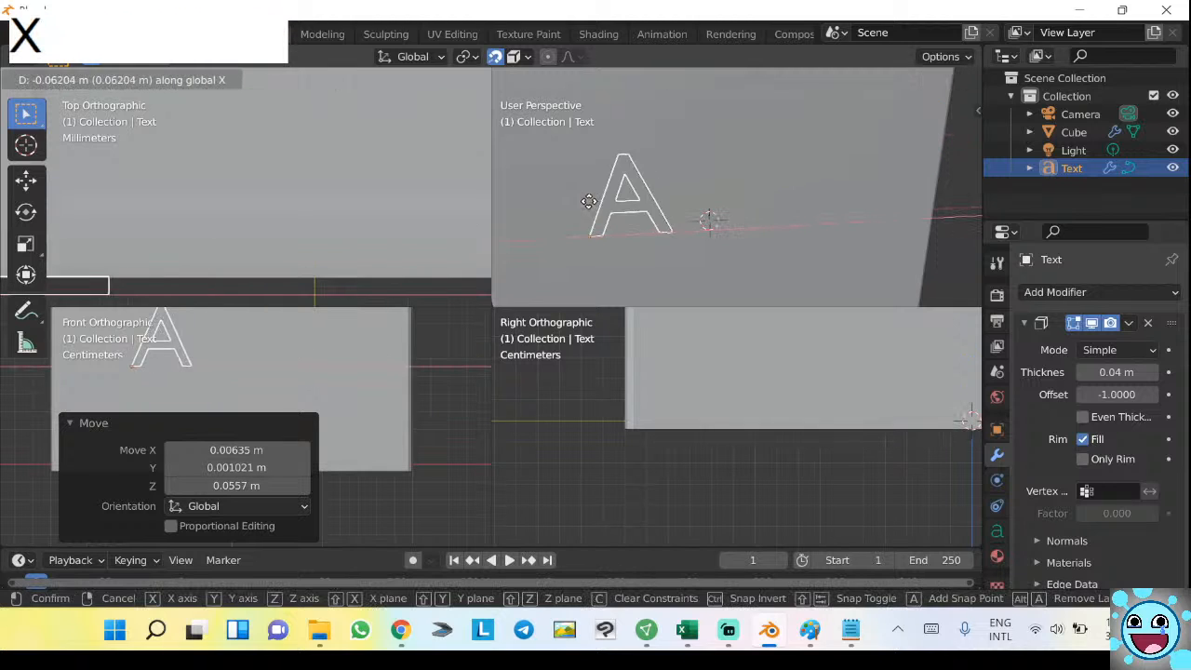
pyautogui.click(567, 207)
pyautogui.keyDown('shift'); pyautogui.moveTo(567, 207); pyautogui.dragTo(731, 191, button='middle'); pyautogui.keyUp('shift')
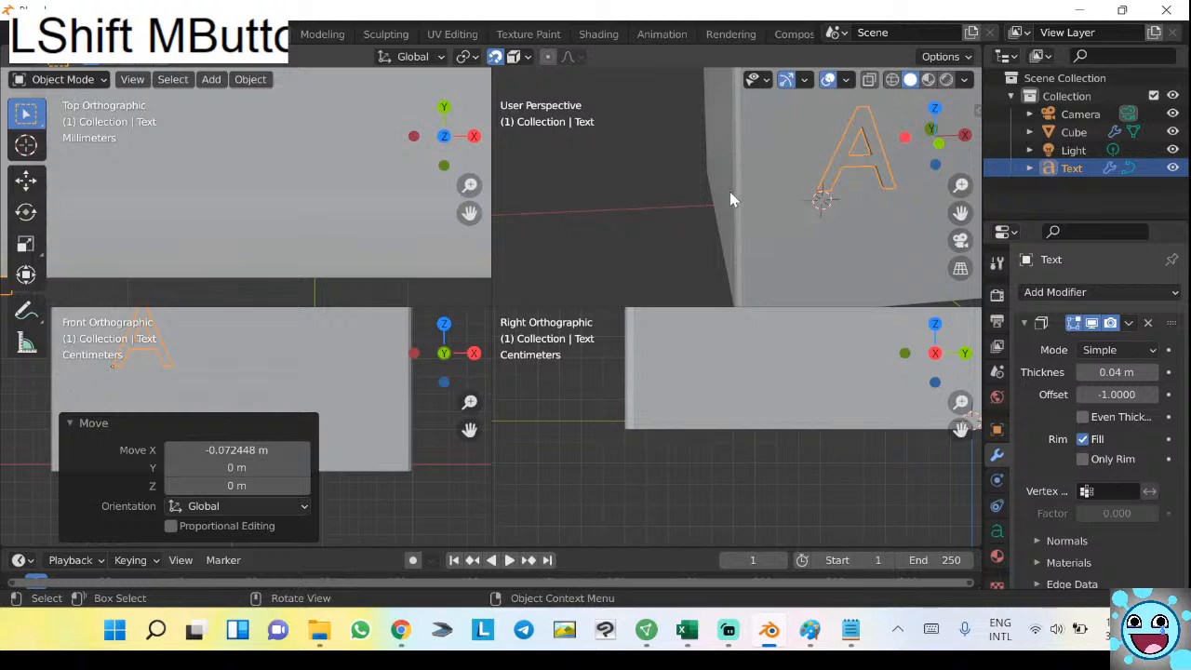
pyautogui.scroll(-5, 730, 190)
pyautogui.scroll(-3, 288, 205)
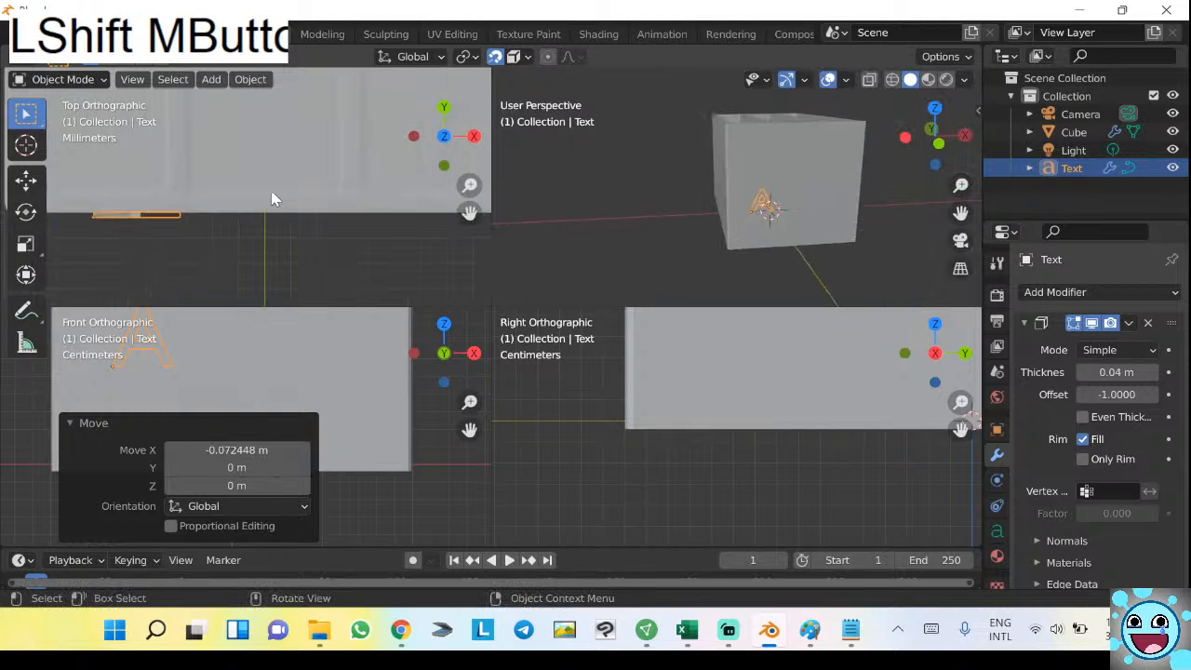
# Shift the letter A a further -0.016 m or so along the X axis, towards the front face's side edge.
pyautogui.keyDown('shift'); pyautogui.moveTo(272, 199); pyautogui.dragTo(399, 199, button='middle'); pyautogui.keyUp('shift')
pyautogui.press('g')
pyautogui.press('x')
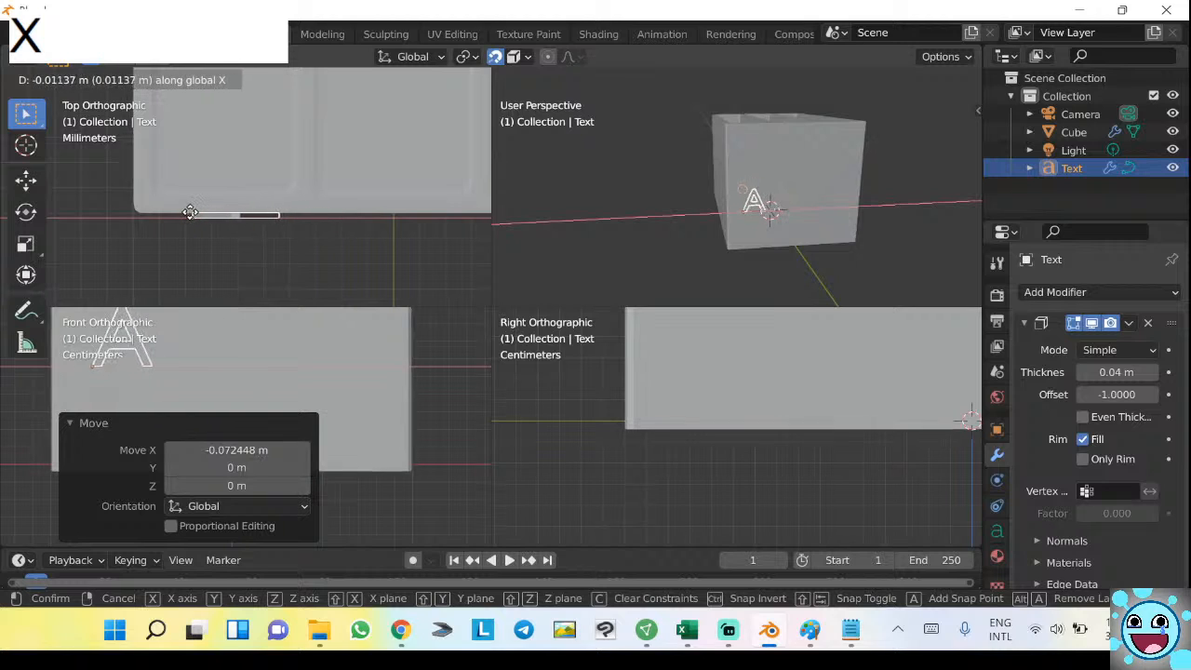
pyautogui.click(183, 216)
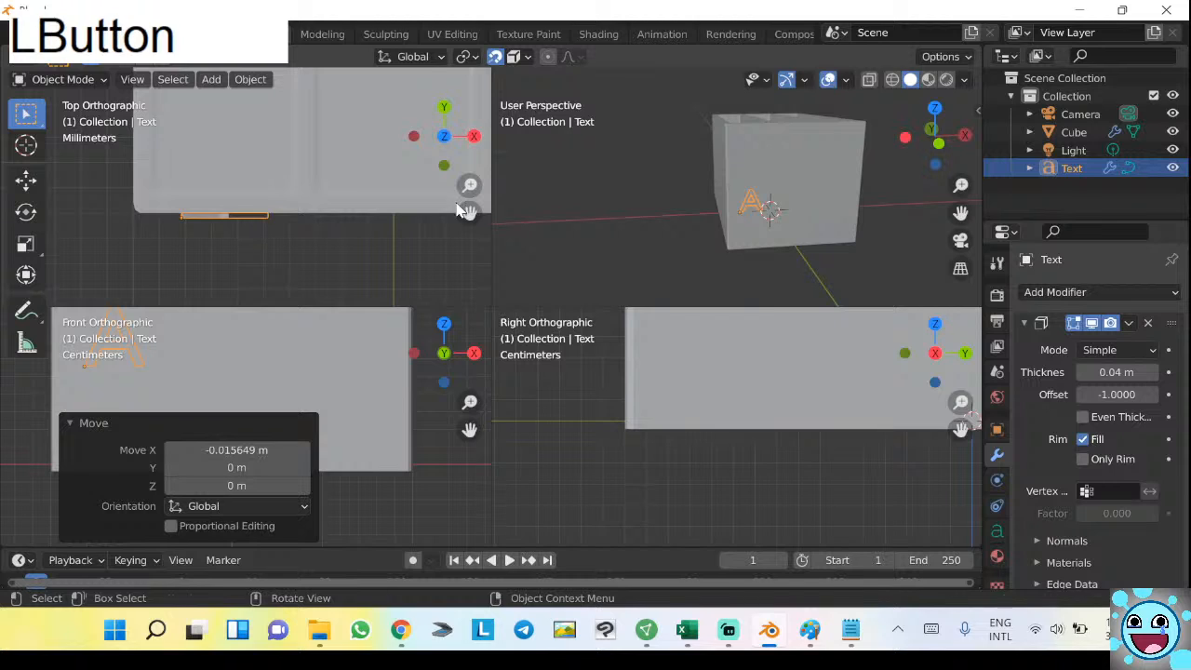
pyautogui.press('g')
pyautogui.press('z')
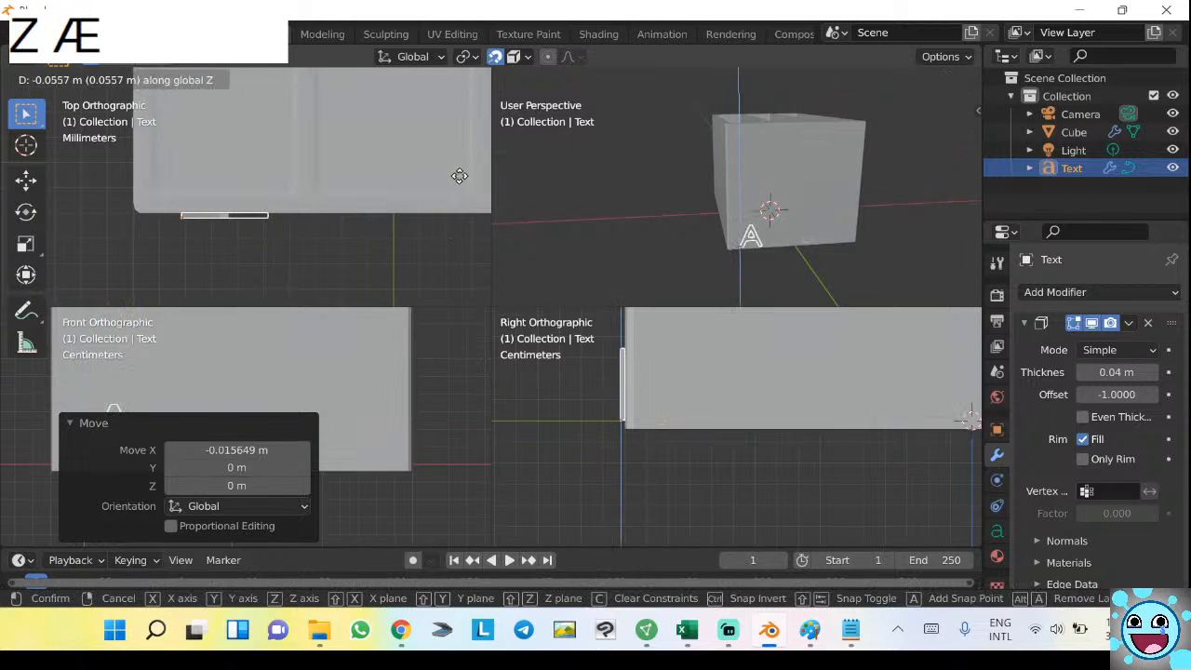
pyautogui.press('Escape')
# Set the snapping target to Increment and turn snapping off.
pyautogui.click(527, 56)
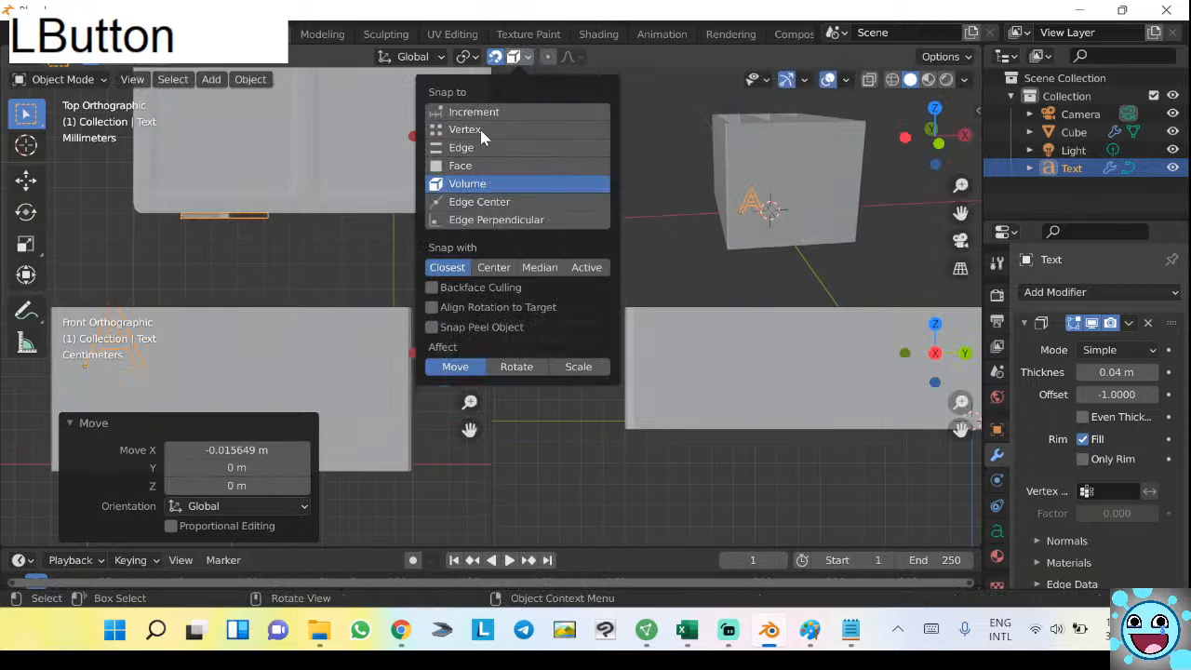
pyautogui.click(475, 112)
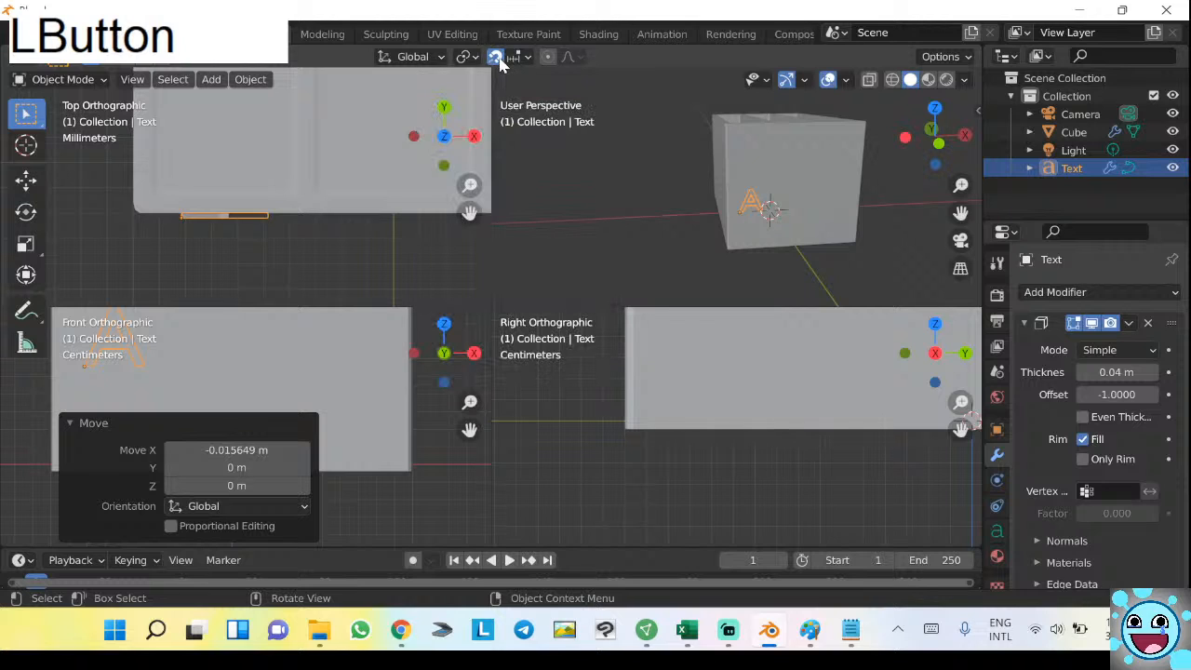
pyautogui.click(653, 181)
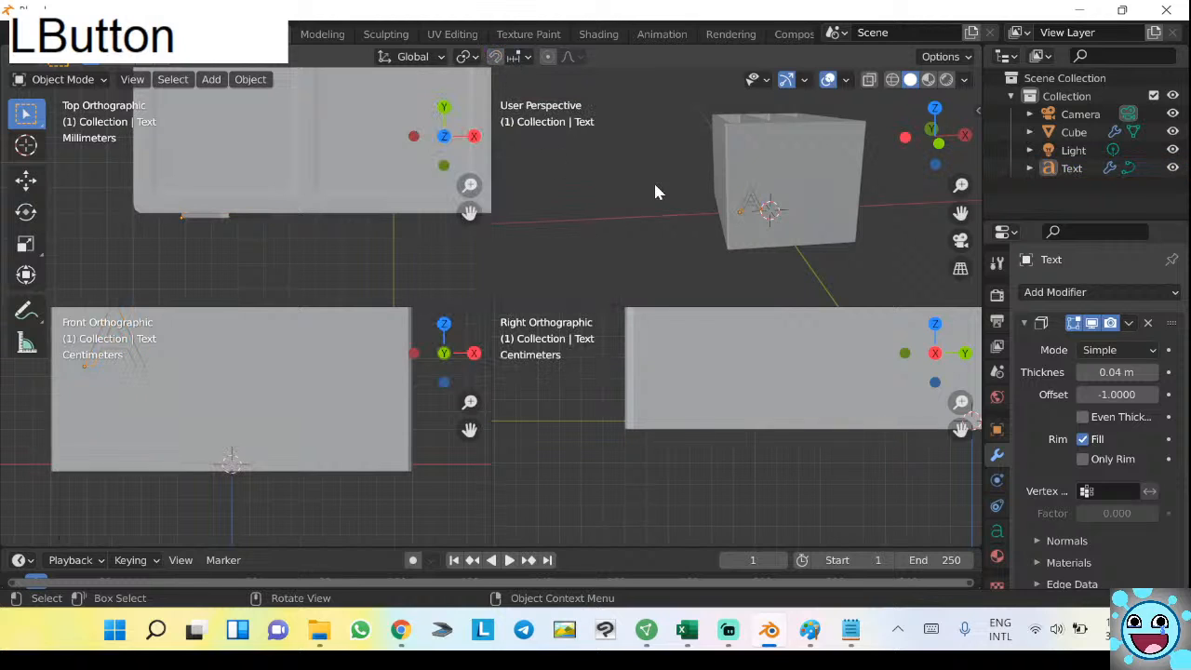
# Lower the letter A on the box's front face by moving it about -0.037 m along the Z axis.
pyautogui.click(756, 203)
pyautogui.press('g')
pyautogui.press('z')
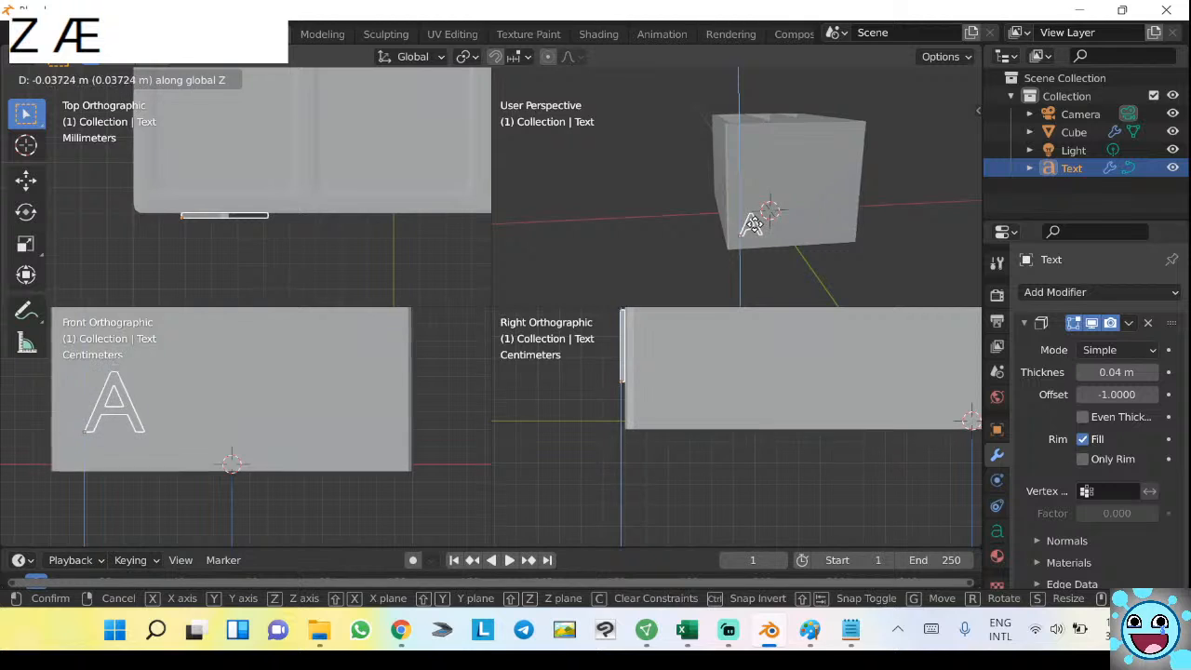
pyautogui.click(755, 224)
pyautogui.moveTo(755, 224); pyautogui.dragTo(641, 249, button='middle')
pyautogui.click(628, 258)
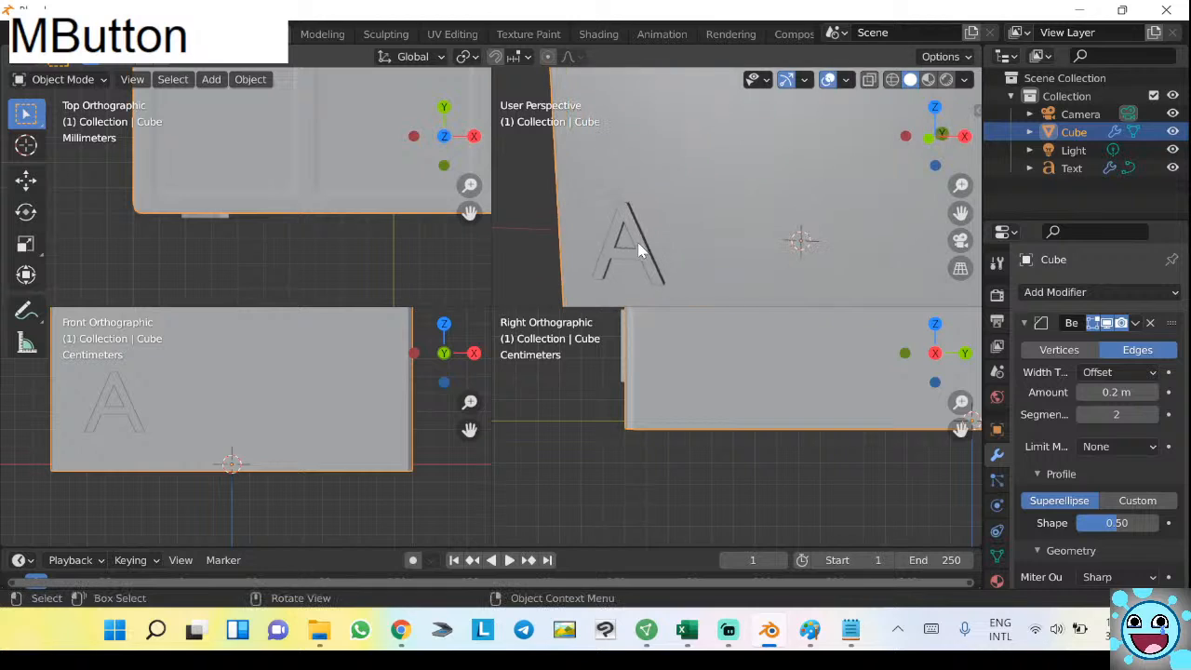
# Rename the front-face letter's Text object as A.
pyautogui.doubleClick(1082, 169)
pyautogui.press('capslock')
pyautogui.write('A')
pyautogui.press('KP_Enter')
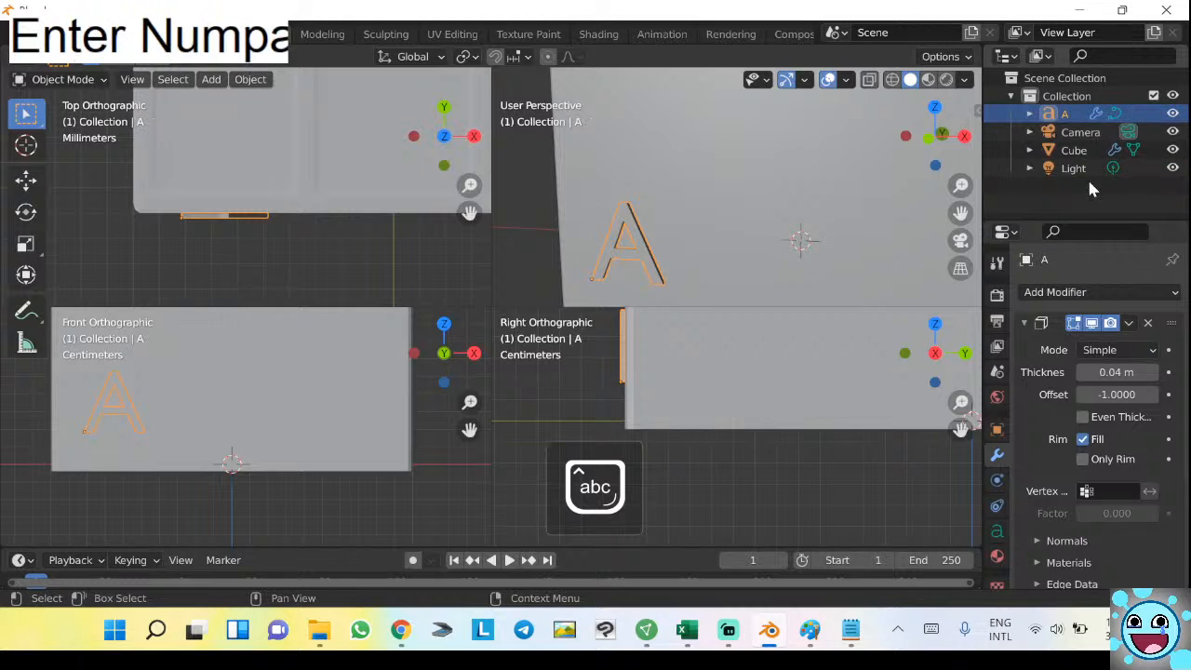
# Duplicate the letter A object in place by copying and pasting it.
pyautogui.rightClick(1043, 121)
pyautogui.click(1044, 117)
pyautogui.rightClick(1044, 119)
pyautogui.click(1044, 134)
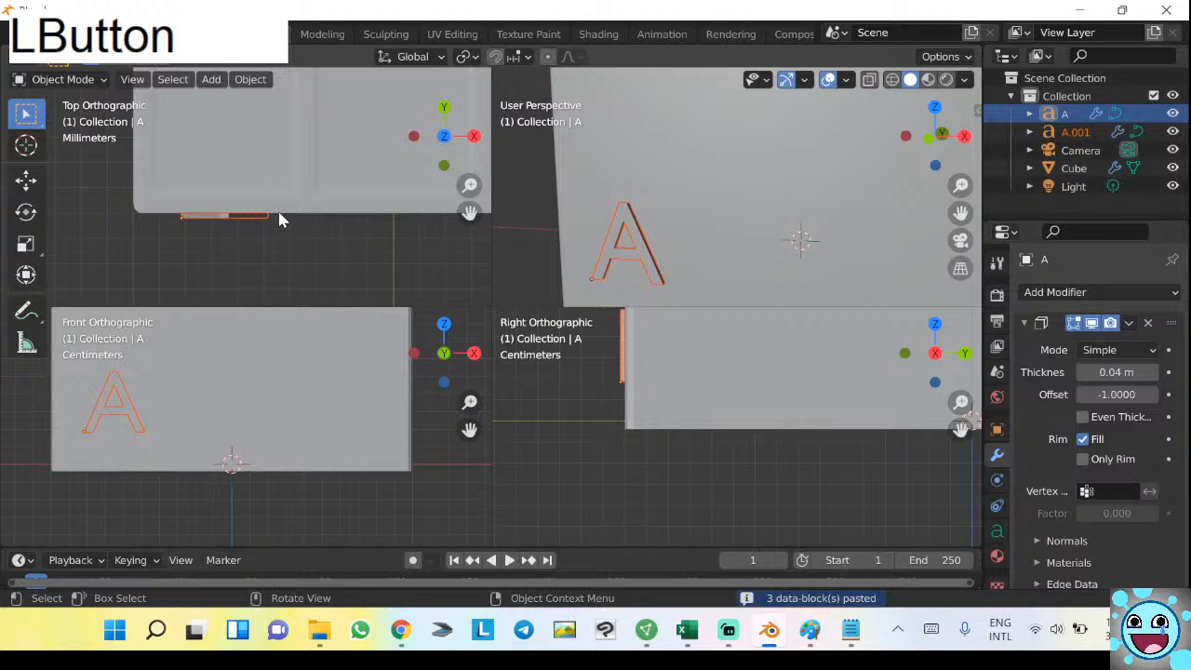
pyautogui.press('Tab')
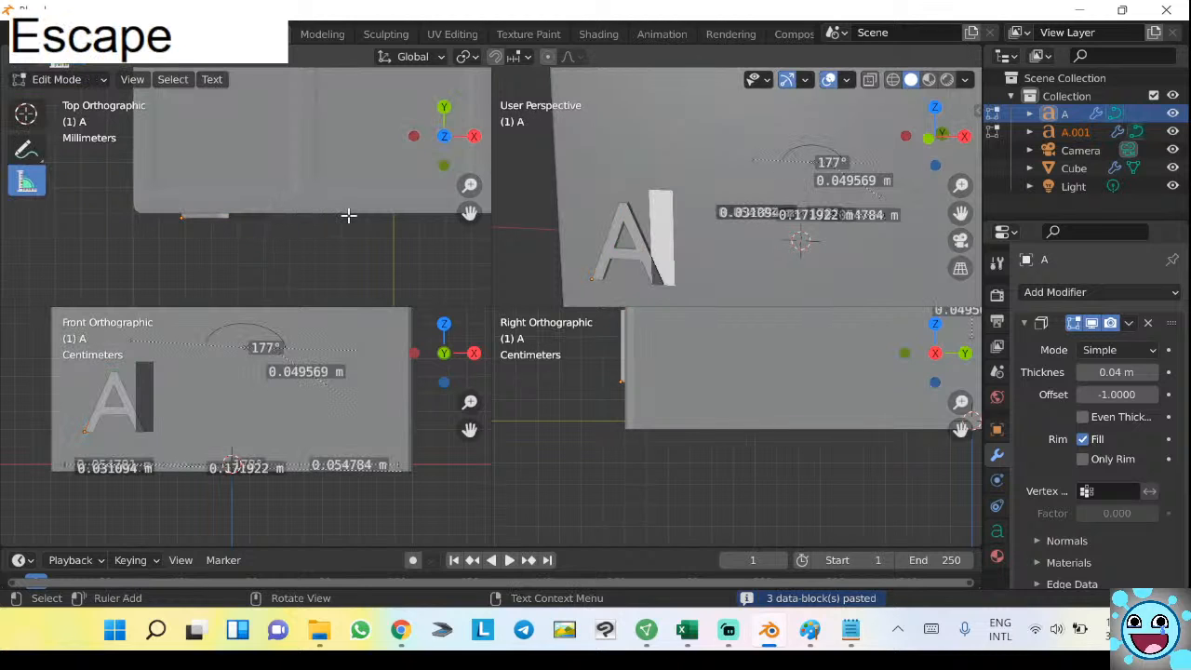
pyautogui.press('Tab')
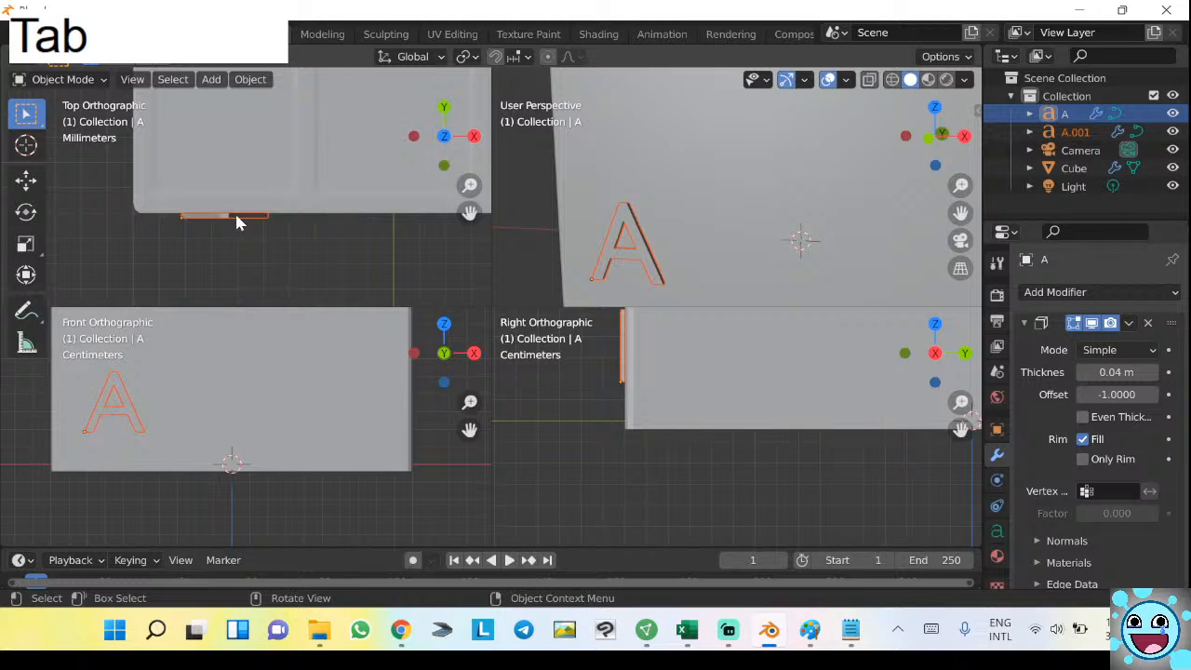
# Rename the pasted copy of the letter A object as B.
pyautogui.click(1075, 133)
pyautogui.press('capslock')
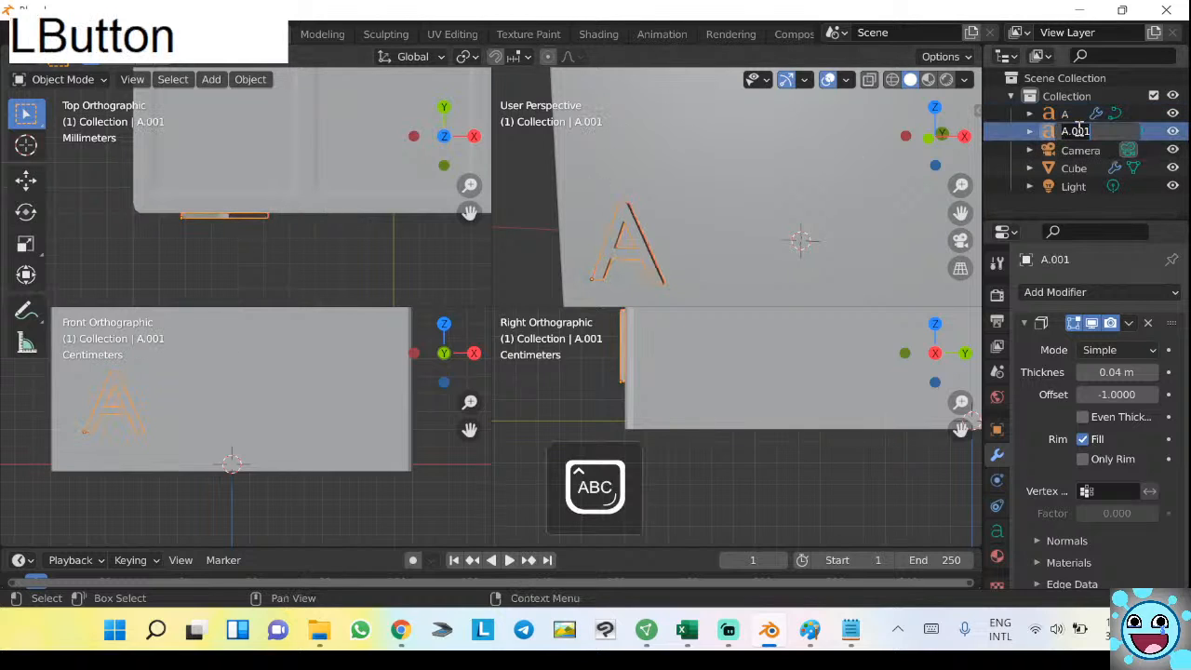
pyautogui.write('B')
pyautogui.press('KP_Enter')
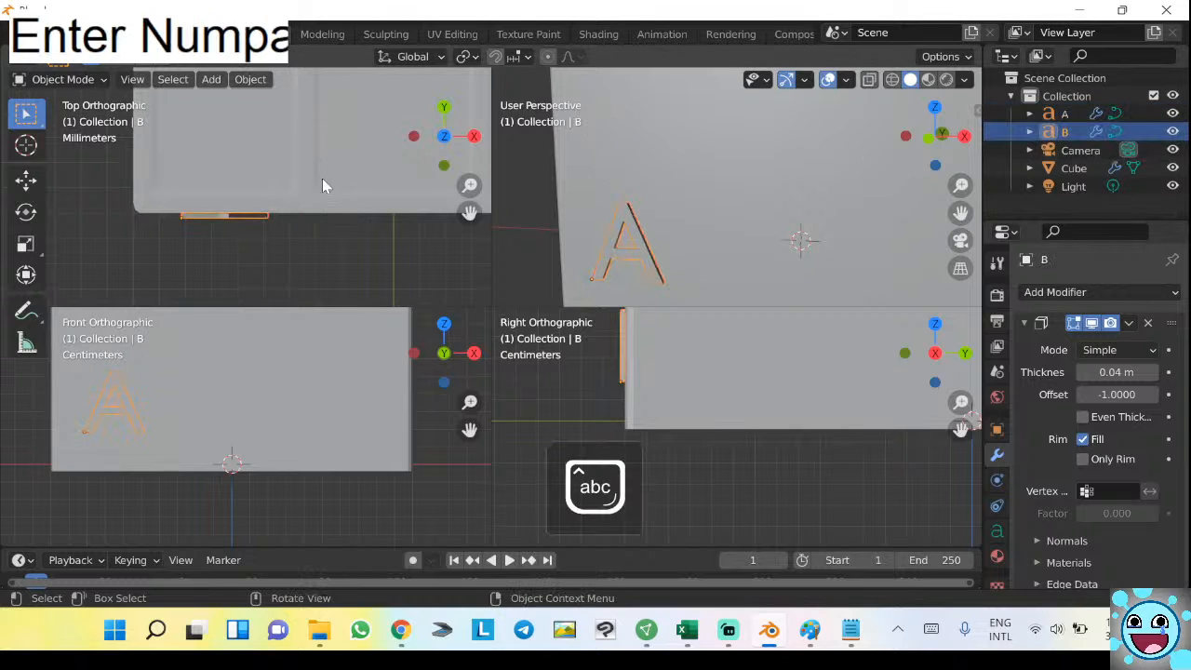
# Move object B about 0.065 m along the X axis to the middle of the box's front face.
pyautogui.press('g')
pyautogui.press('x')
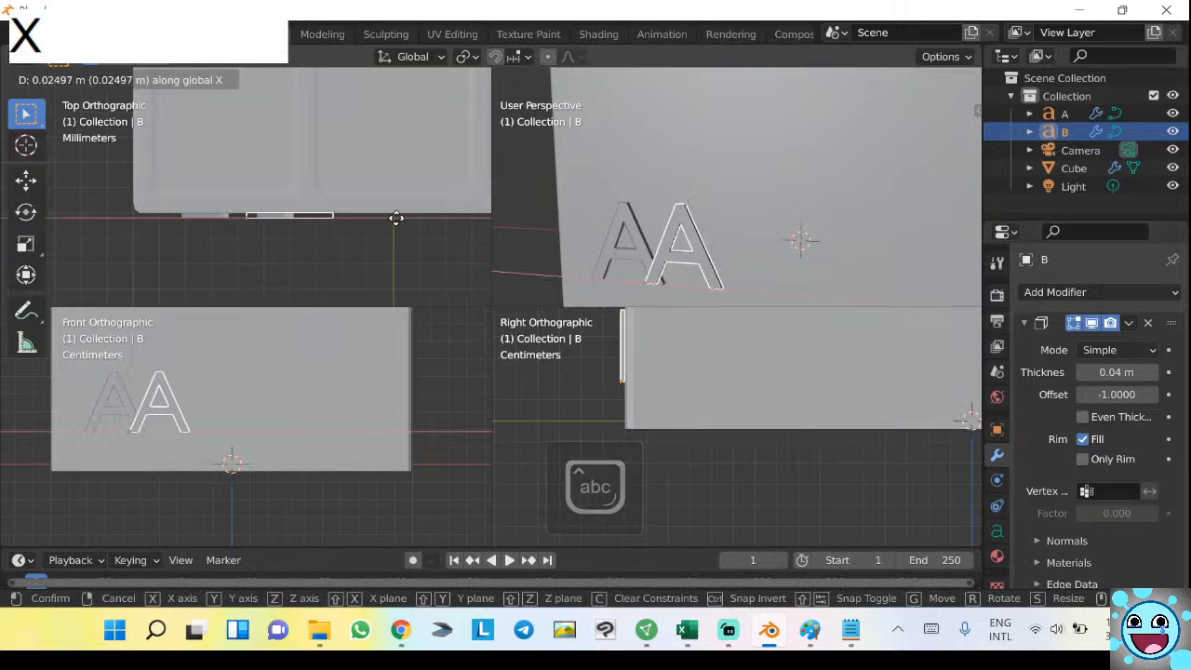
pyautogui.click(5, 222)
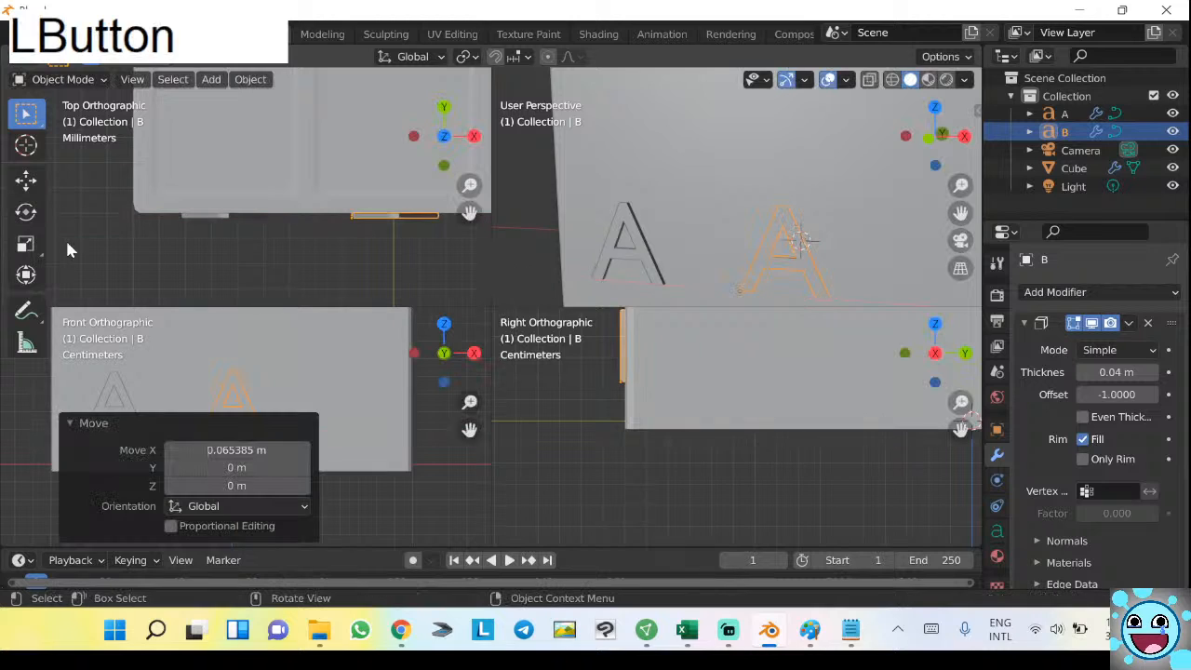
# Replace the text of object B with the capital letter B.
pyautogui.press('Tab')
pyautogui.press('capslock')
pyautogui.press('BackSpace')
pyautogui.write('B')
pyautogui.press('capslock')
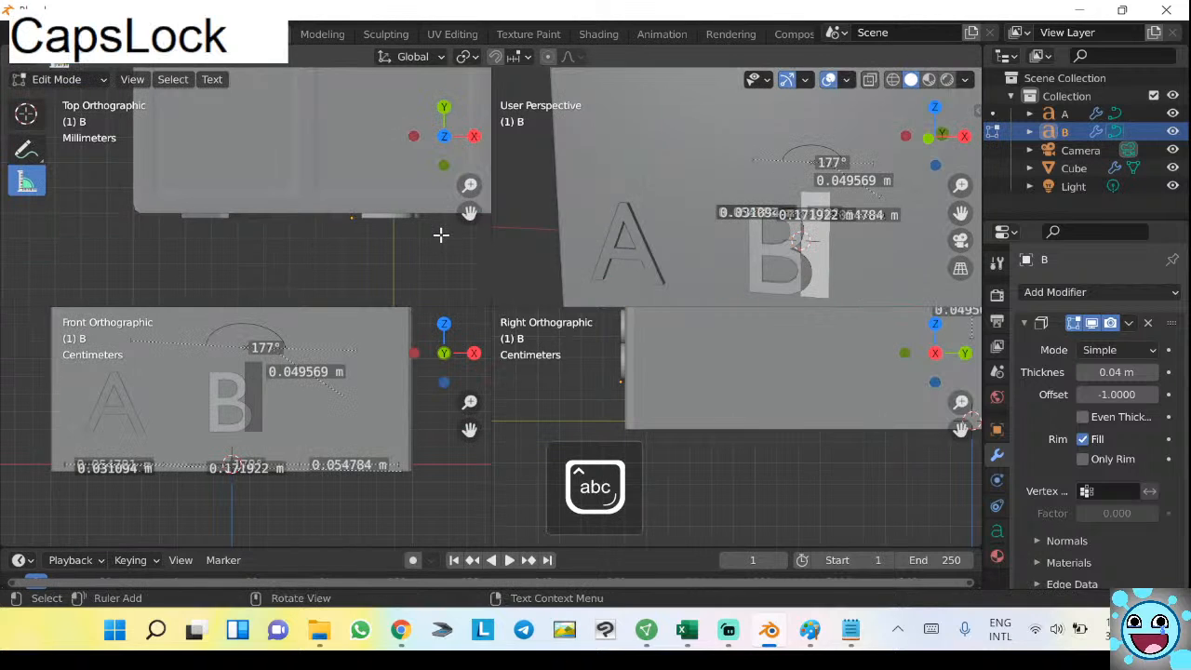
pyautogui.click(413, 253)
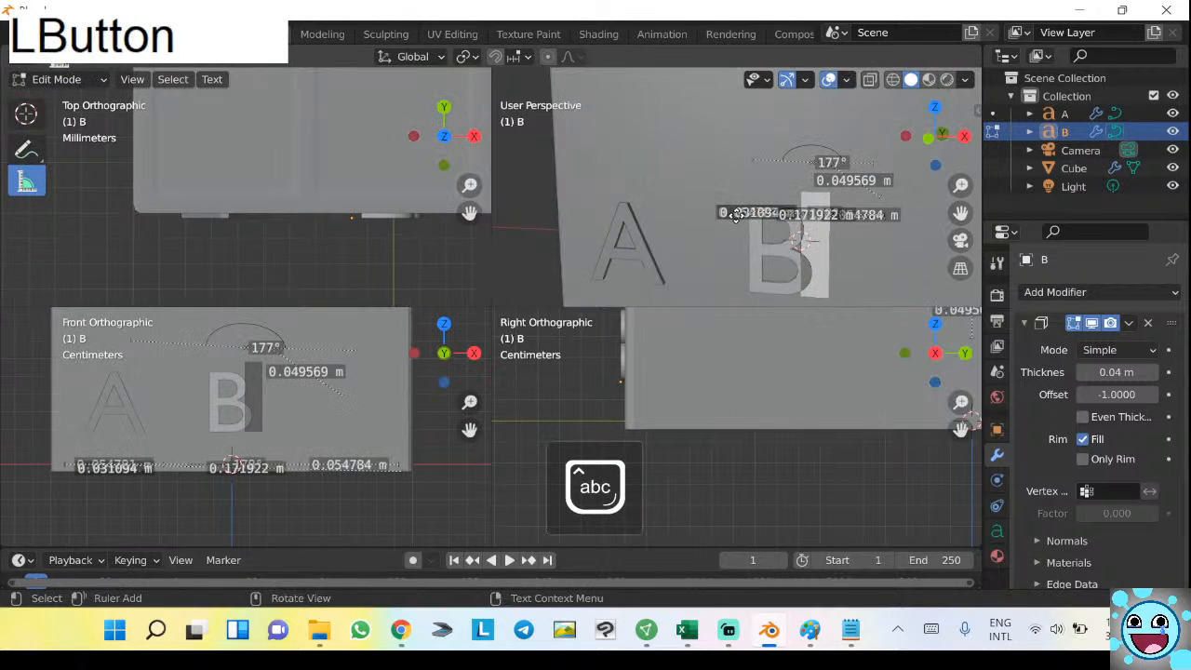
pyautogui.press('Tab')
# Duplicate object B by copying and pasting it, and rename the copy as C.
pyautogui.keyDown('shift'); pyautogui.moveTo(394, 237); pyautogui.dragTo(269, 236, button='middle'); pyautogui.keyUp('shift')
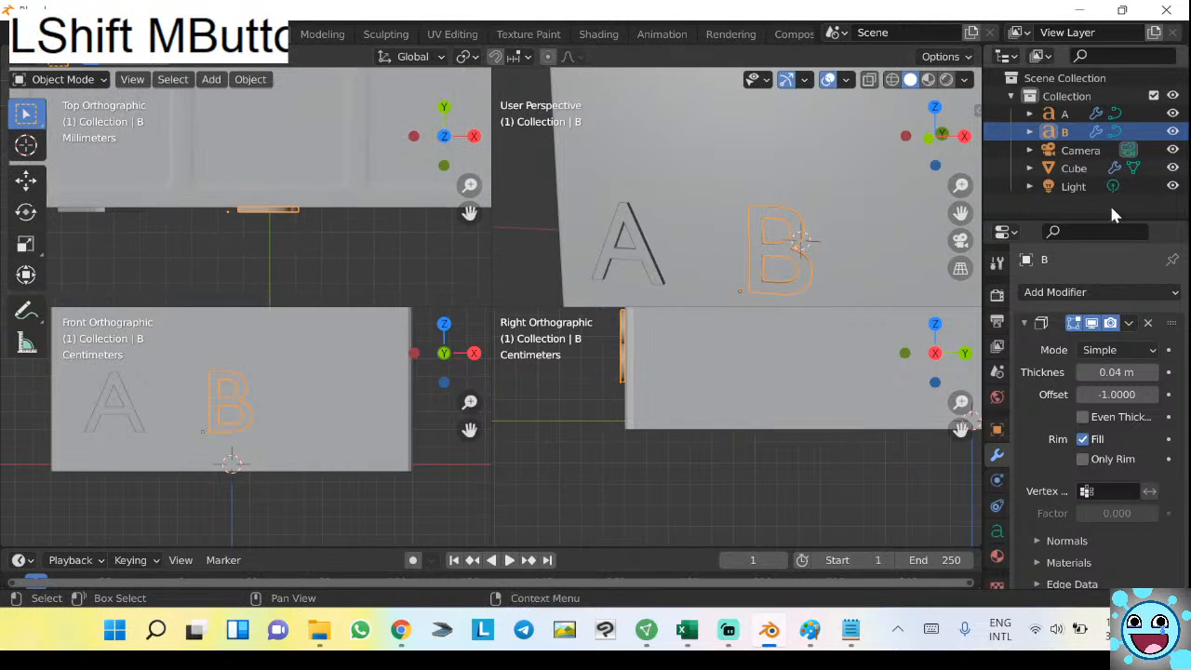
pyautogui.hotkey('ctrl', 'c')
pyautogui.hotkey('ctrl', 'v')
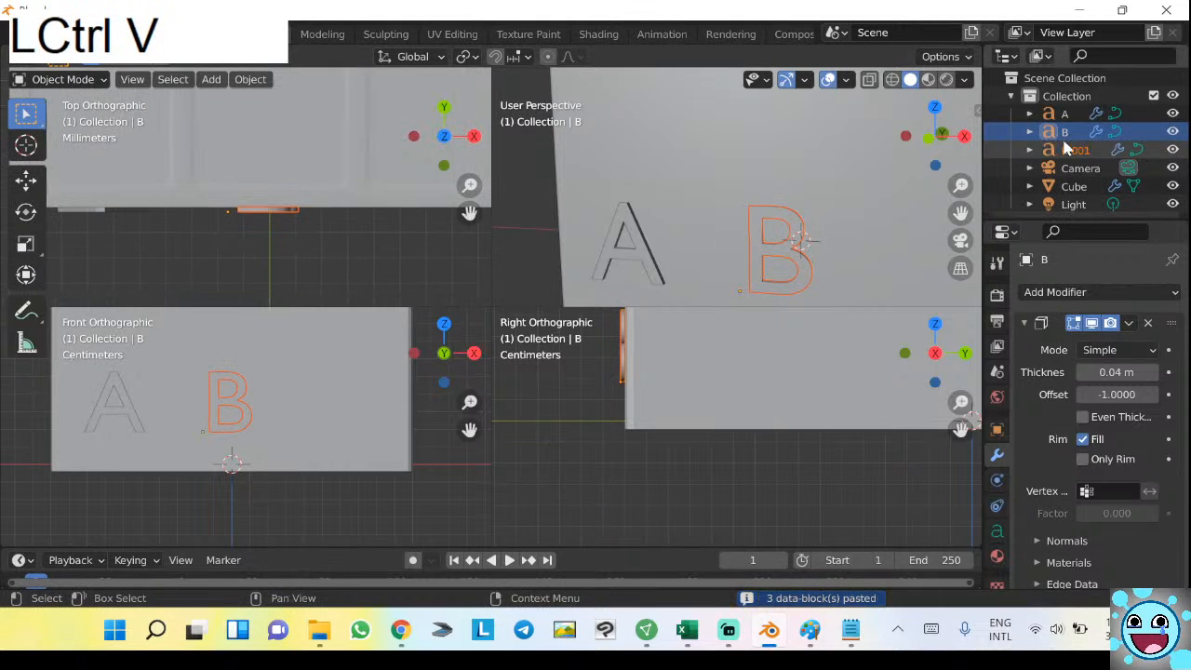
pyautogui.doubleClick(1077, 150)
pyautogui.press('capslock')
pyautogui.write('C')
pyautogui.press('KP_Enter')
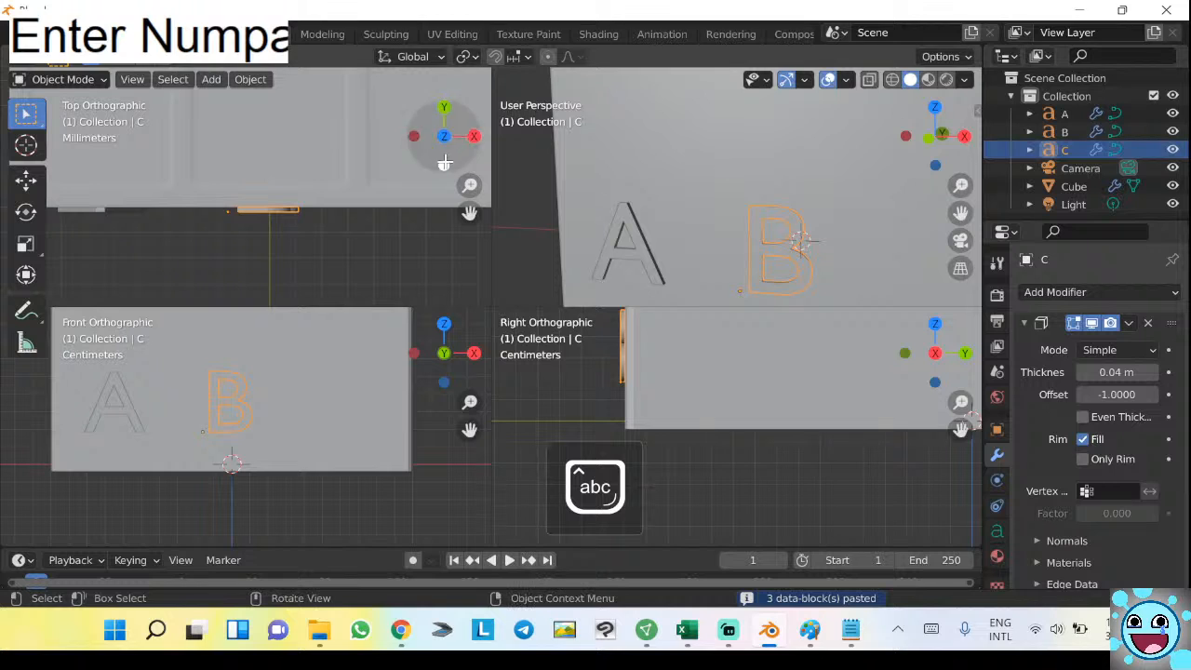
# Move object C about 0.068 m along the X axis, and shift it back about -0.002 m.
pyautogui.press('g')
pyautogui.press('x')
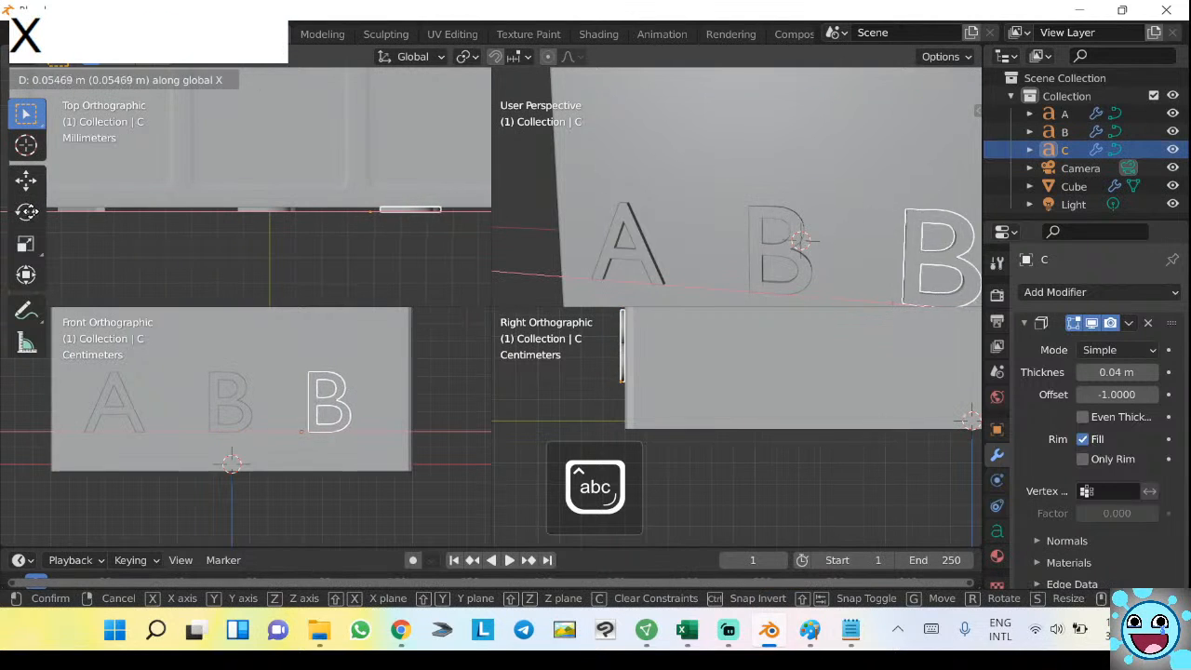
pyautogui.click(65, 209)
pyautogui.keyDown('shift'); pyautogui.moveTo(212, 245); pyautogui.dragTo(354, 215, button='middle'); pyautogui.keyUp('shift')
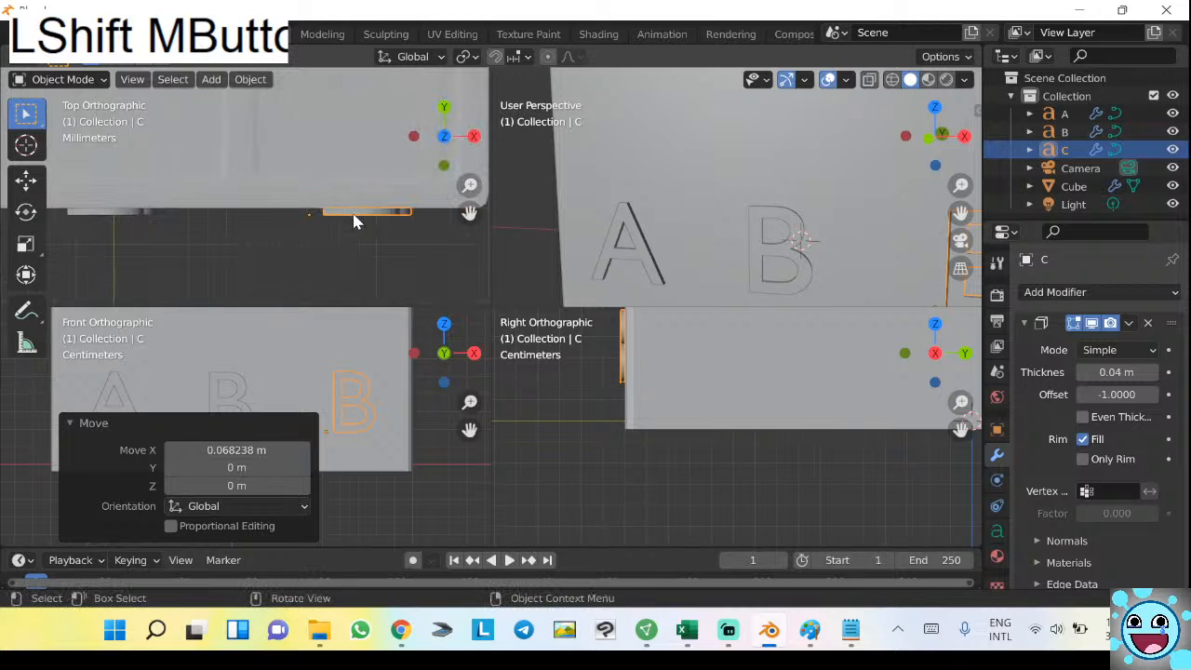
pyautogui.press('g')
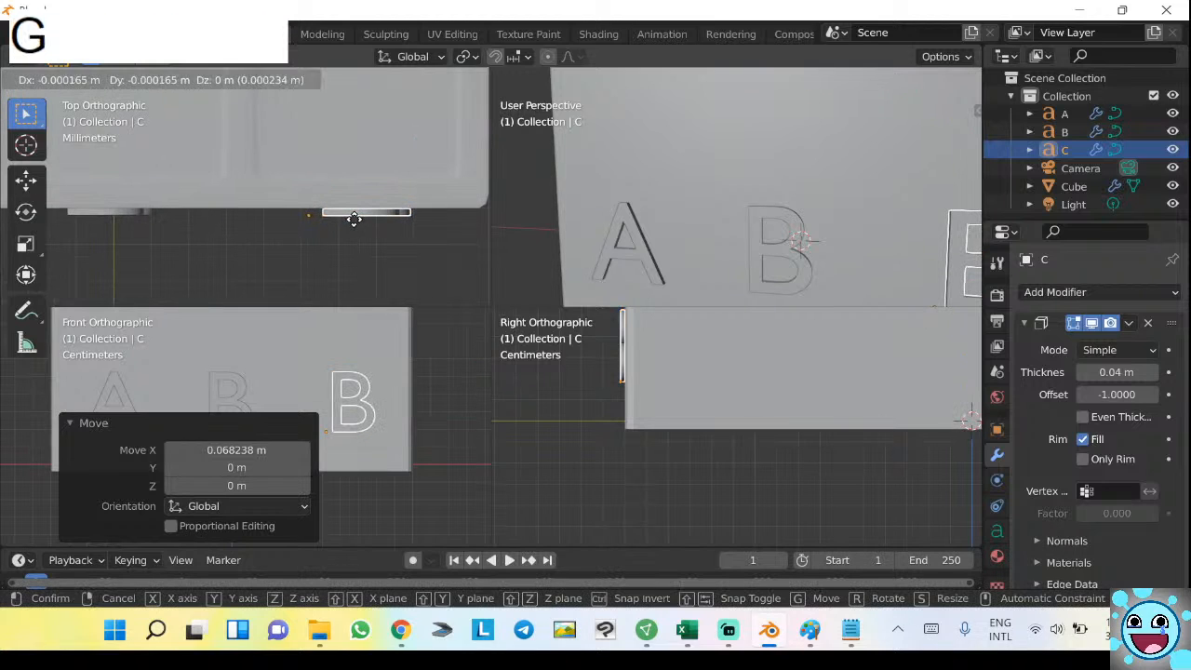
pyautogui.press('x')
pyautogui.click(347, 218)
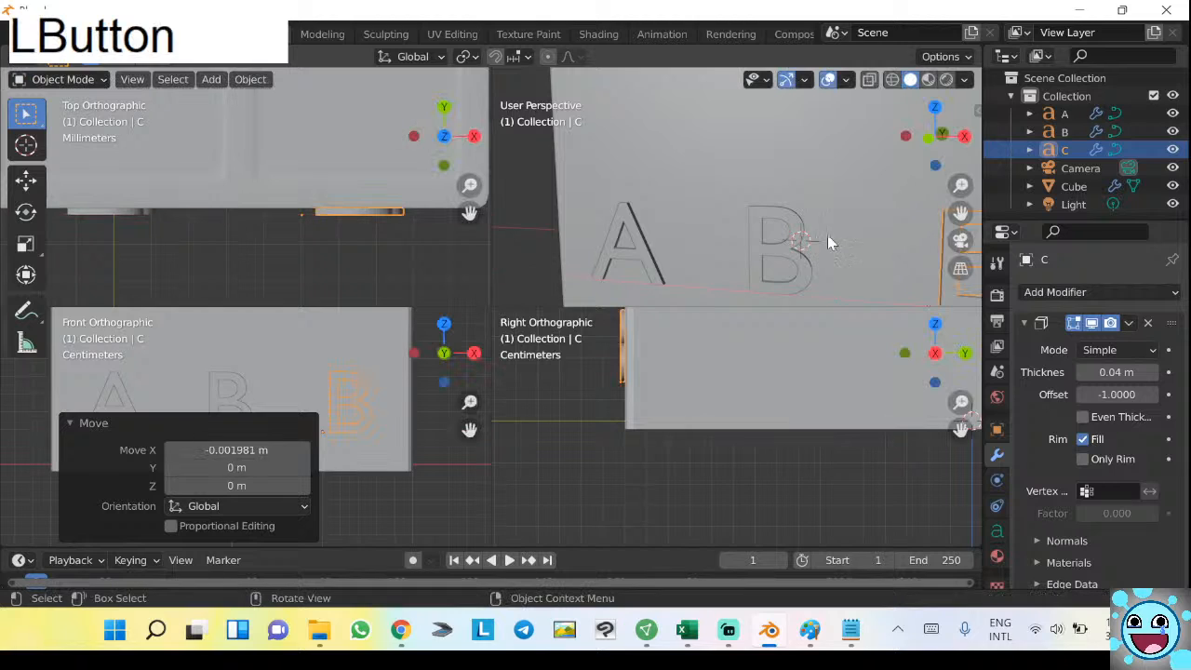
# Replace the text of object C with the capital letter C.
pyautogui.press('Tab')
pyautogui.press('capslock')
pyautogui.press('capslock')
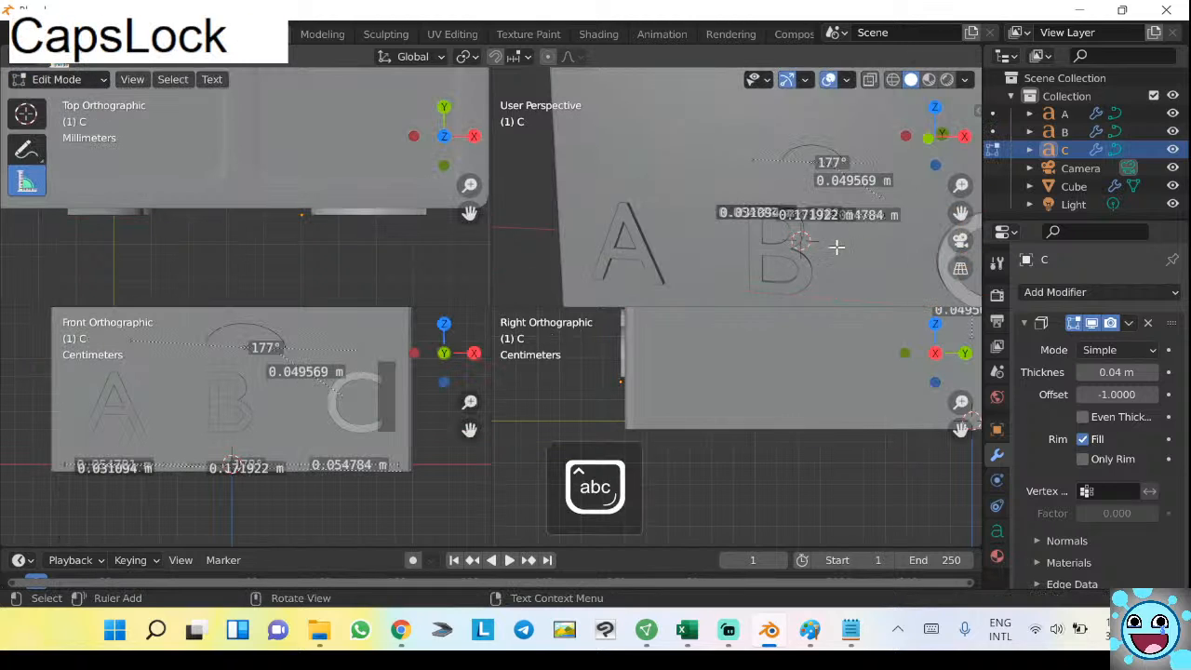
pyautogui.click(577, 241)
pyautogui.scroll(-5, 664, 233)
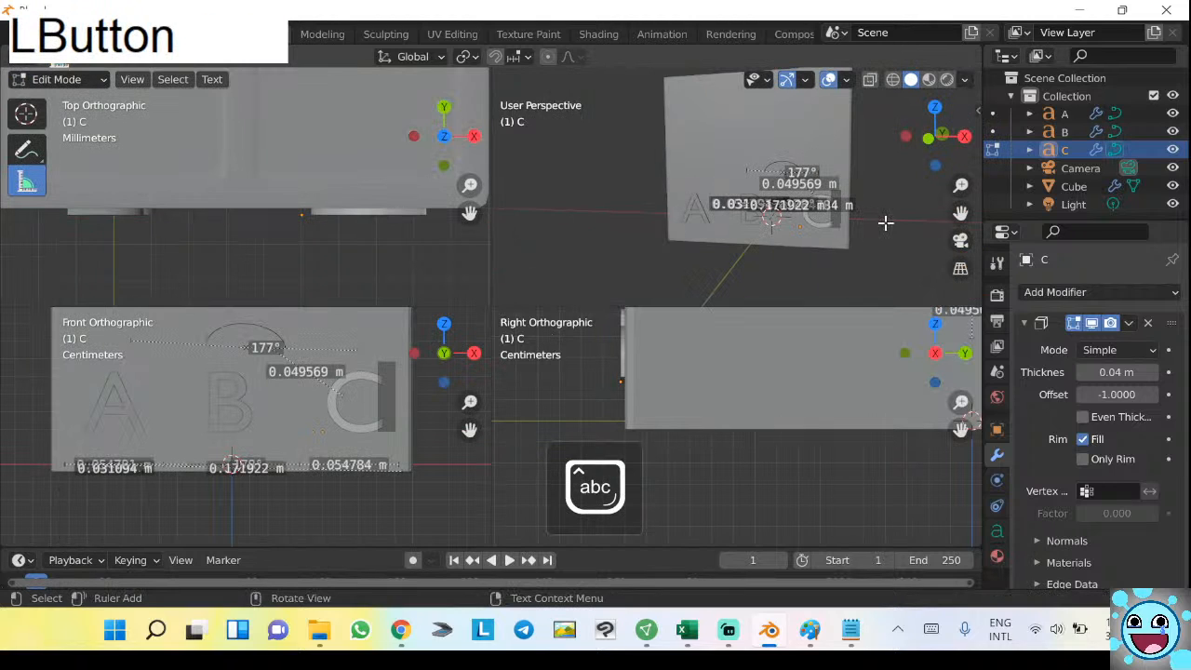
pyautogui.press('Tab')
# Shift the letter C about -0.0018 m along the X axis, away from the front face's side edge.
pyautogui.moveTo(886, 212); pyautogui.dragTo(831, 221, button='middle')
pyautogui.click(845, 230)
pyautogui.moveTo(821, 192); pyautogui.dragTo(837, 192, button='middle')
pyautogui.click(390, 215)
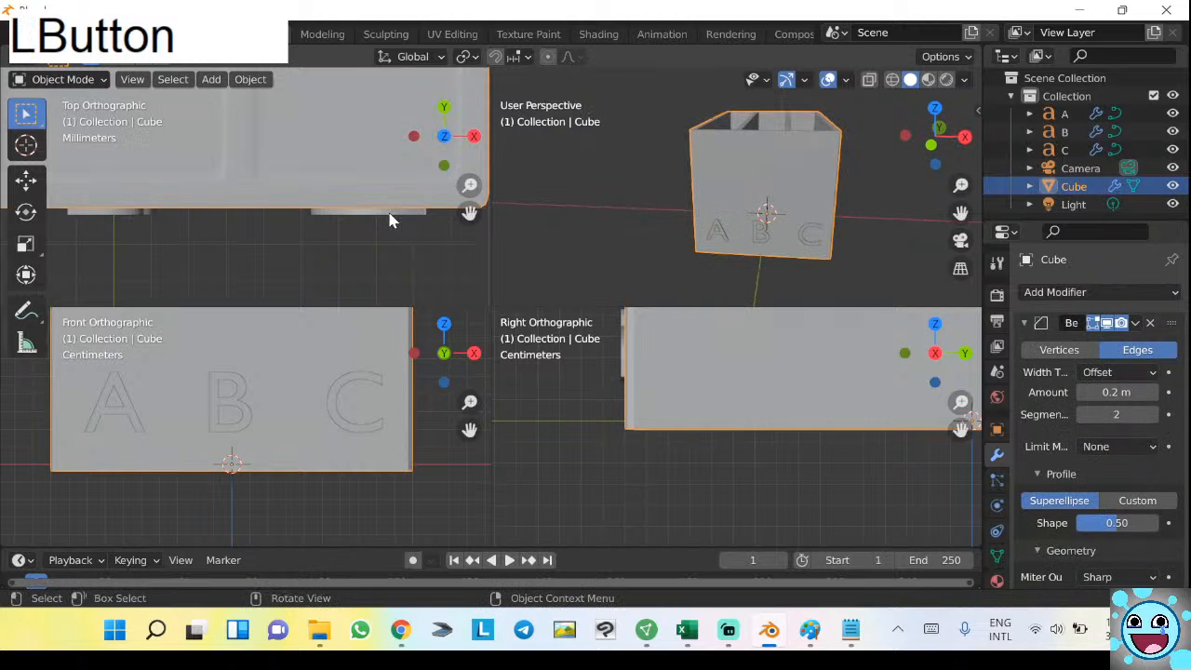
pyautogui.press('g')
pyautogui.press('x')
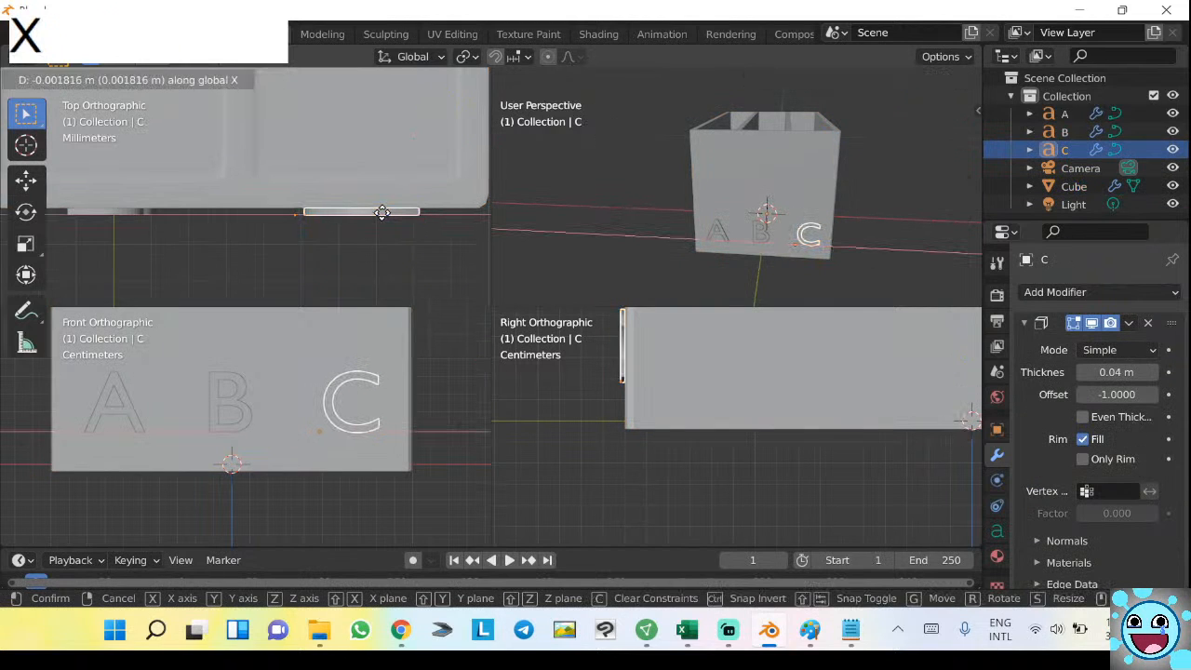
pyautogui.click(381, 212)
# Nudge the letter B about 0.0003 m along the X axis to centre it on the box's front face.
pyautogui.keyDown('shift'); pyautogui.moveTo(385, 213); pyautogui.dragTo(278, 214, button='middle'); pyautogui.keyUp('shift')
pyautogui.click(249, 198)
pyautogui.moveTo(861, 186)
pyautogui.mouseDown(button='middle')
pyautogui.moveTo(824, 192)
pyautogui.moveTo(856, 191)
pyautogui.mouseUp(button='middle')
pyautogui.click(269, 203)
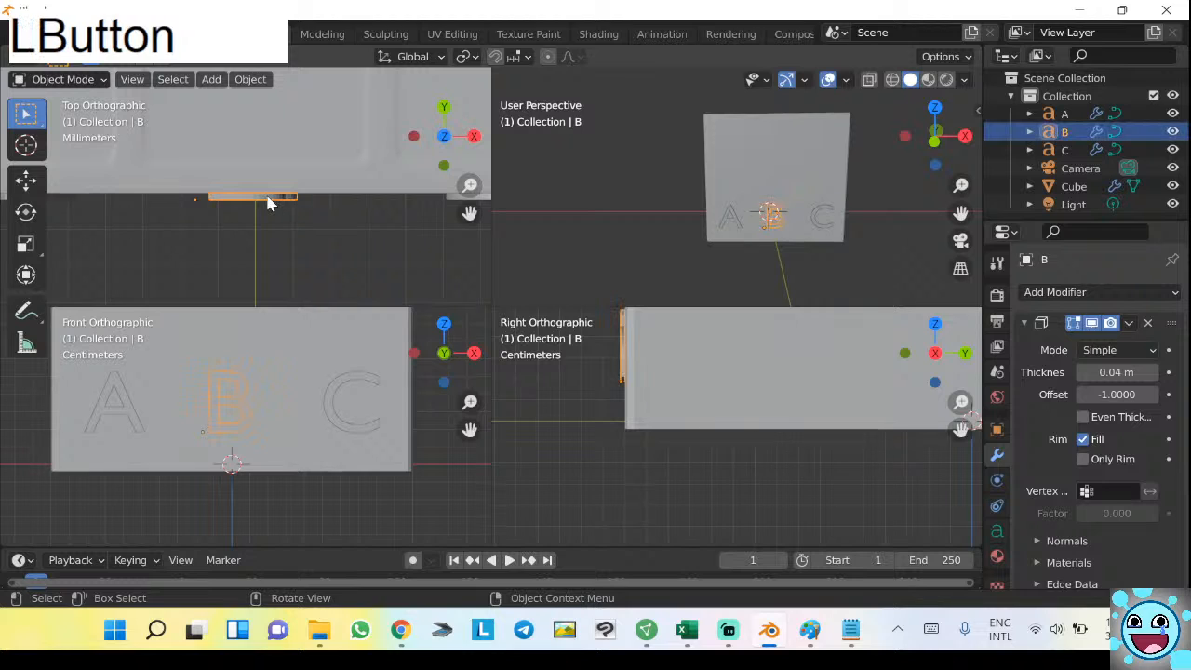
pyautogui.scroll(-4, 268, 203)
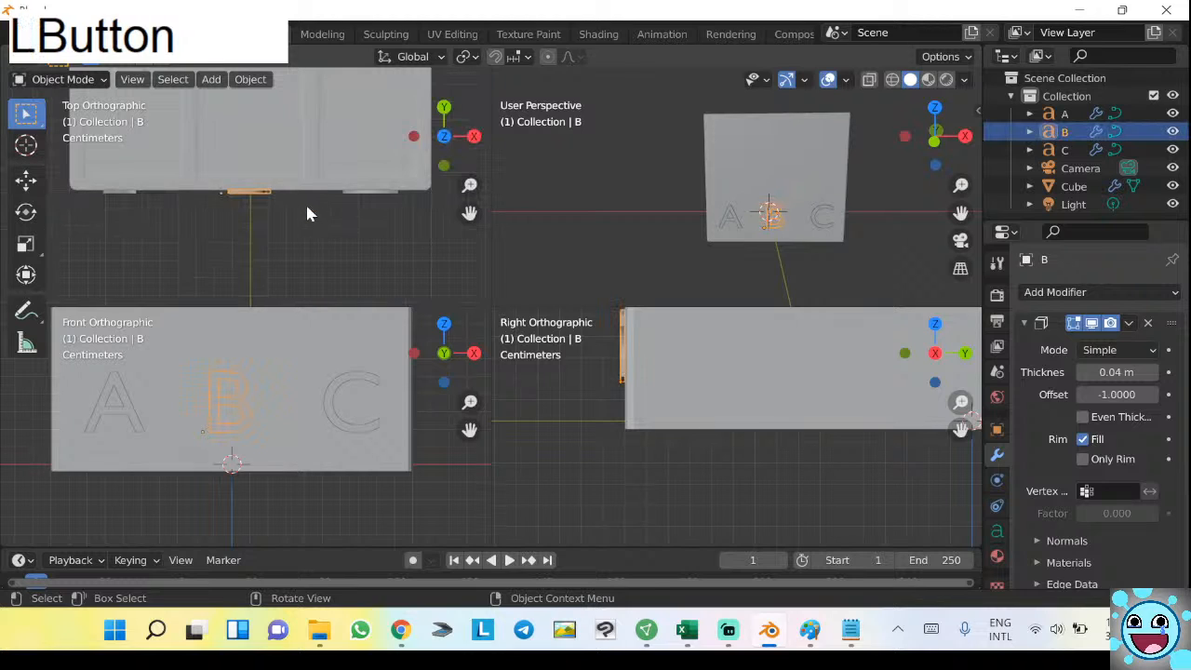
pyautogui.click(848, 255)
pyautogui.moveTo(847, 255); pyautogui.dragTo(327, 213, button='middle')
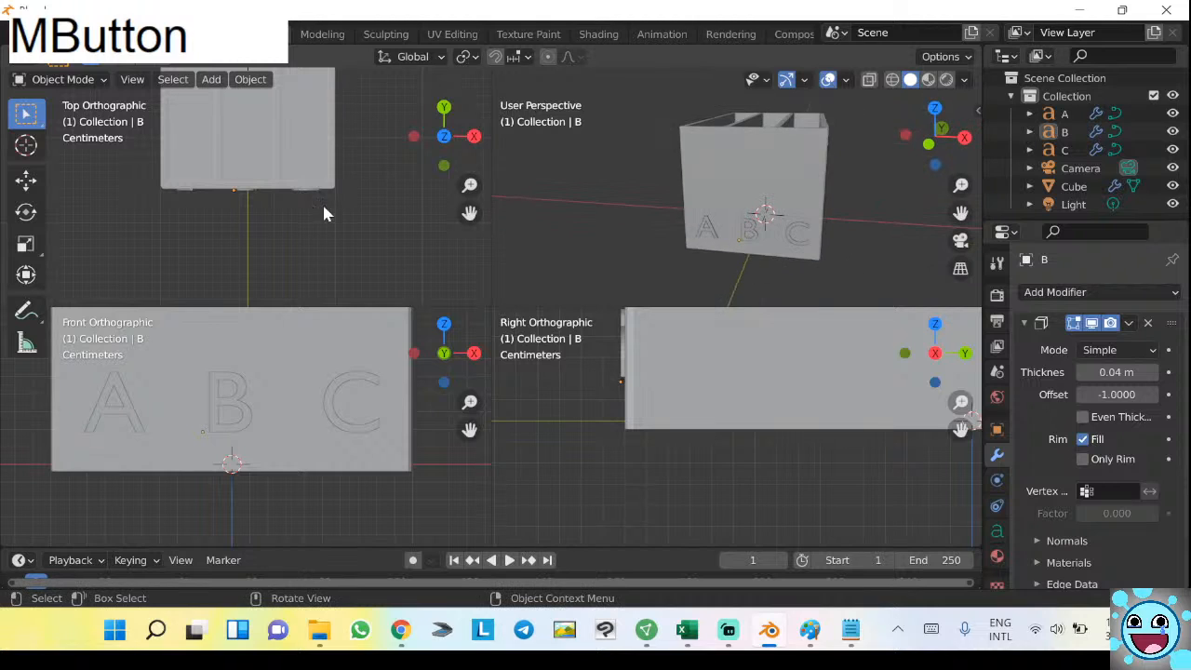
pyautogui.scroll(4, 222, 195)
pyautogui.click(258, 196)
pyautogui.press('g')
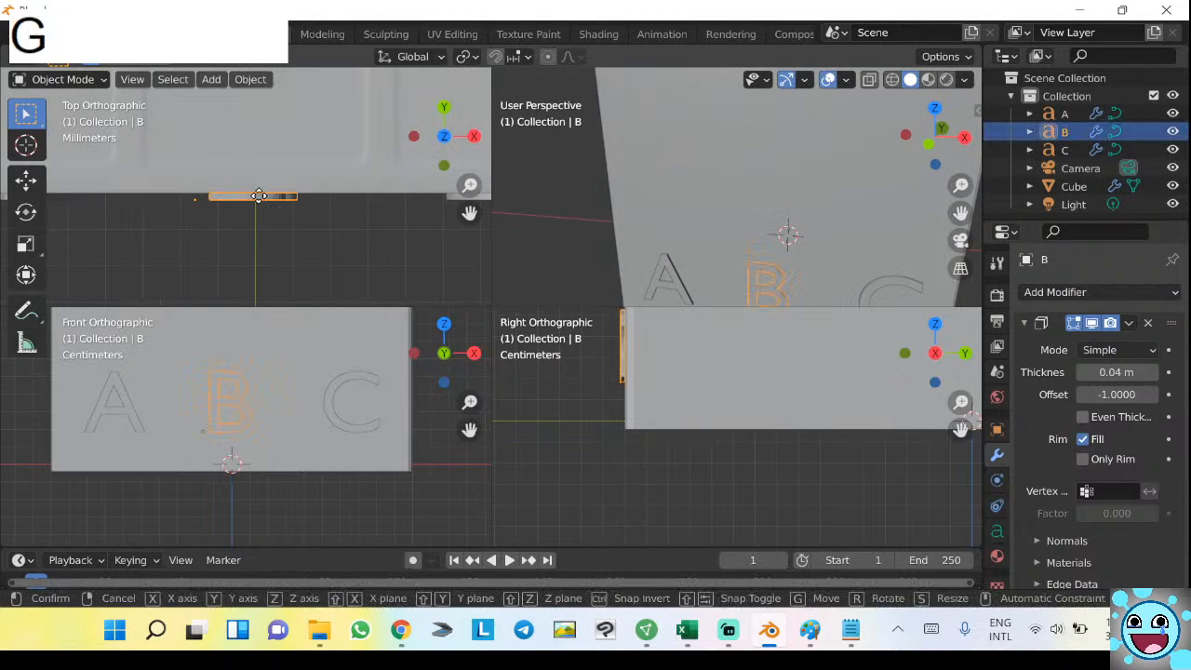
pyautogui.press('x')
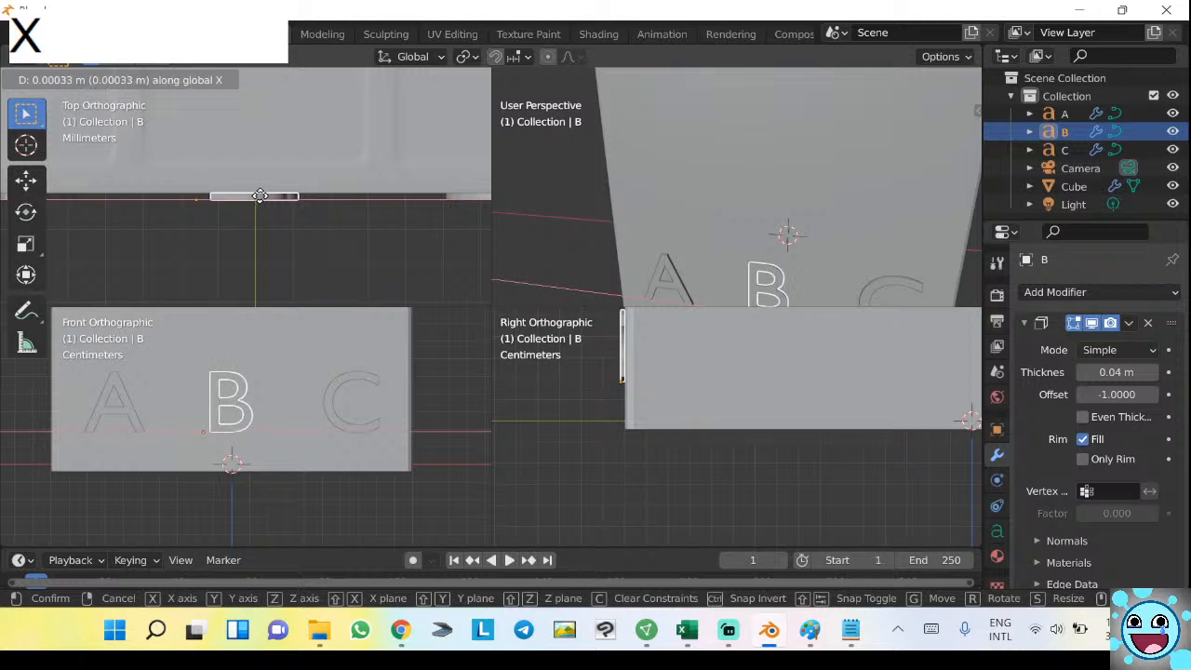
pyautogui.click(260, 196)
# Examine the lettered box and its three compartments from the side and from above.
pyautogui.scroll(-4, 382, 193)
pyautogui.moveTo(721, 247); pyautogui.dragTo(767, 206, button='middle')
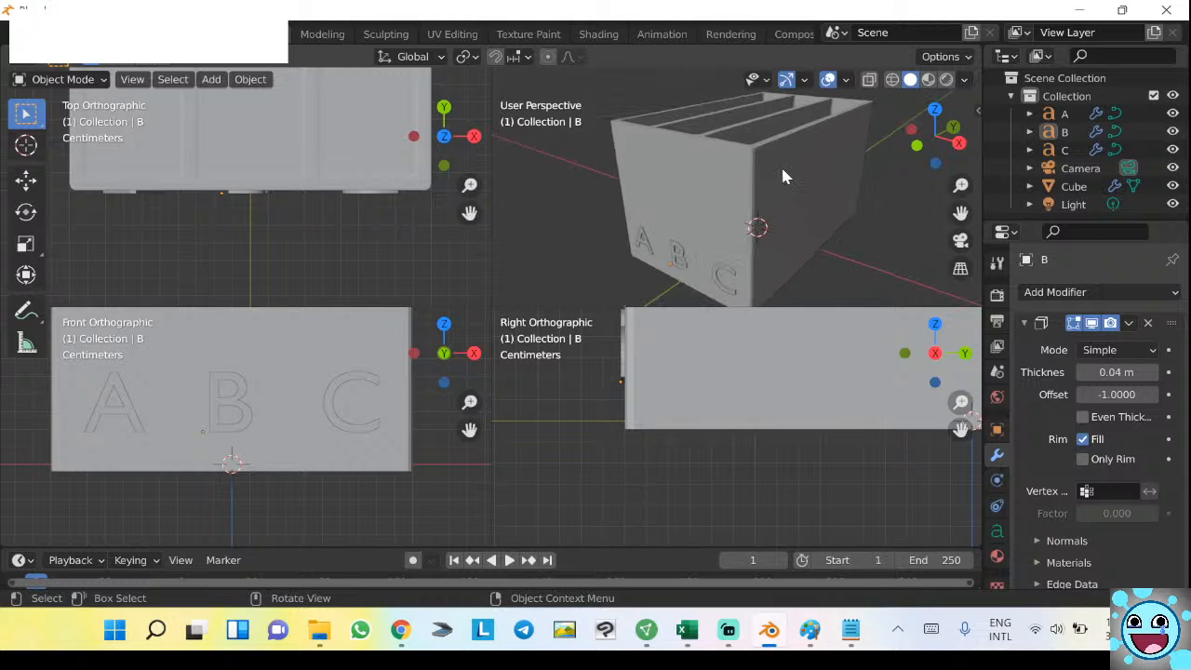
pyautogui.moveTo(785, 176); pyautogui.dragTo(778, 189, button='middle')
pyautogui.press('shift')
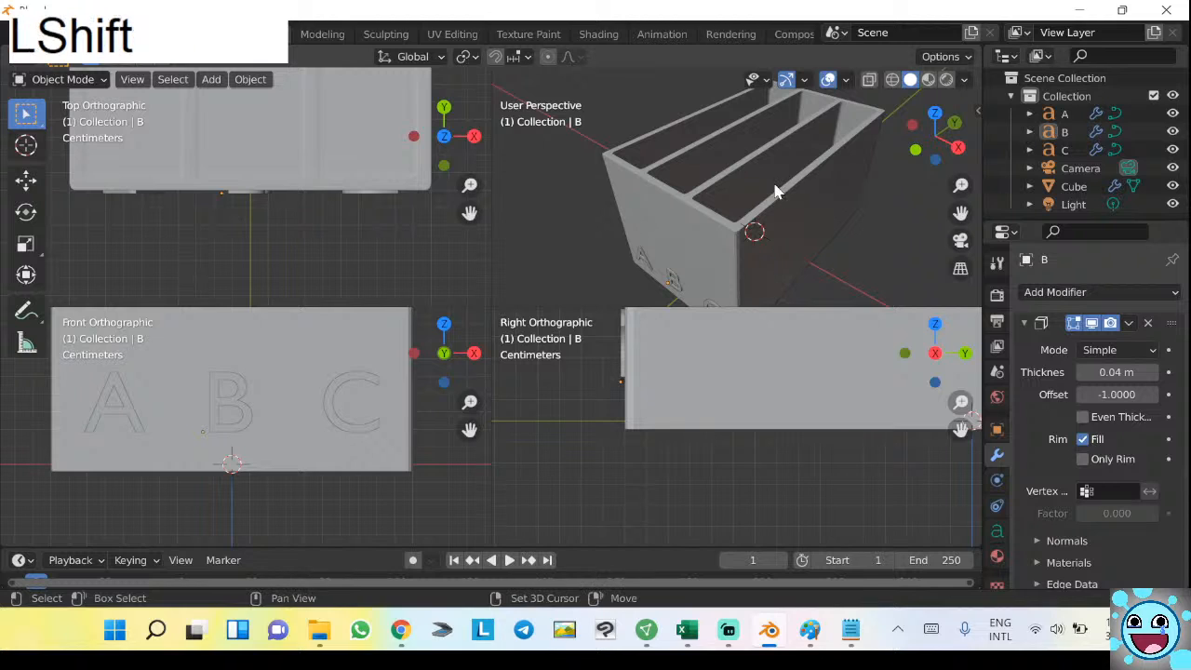
pyautogui.scroll(-1, 773, 195)
pyautogui.moveTo(773, 172)
pyautogui.mouseDown(button='middle')
pyautogui.moveTo(777, 182)
pyautogui.moveTo(774, 155)
pyautogui.moveTo(757, 180)
pyautogui.moveTo(768, 182)
pyautogui.mouseUp(button='middle')
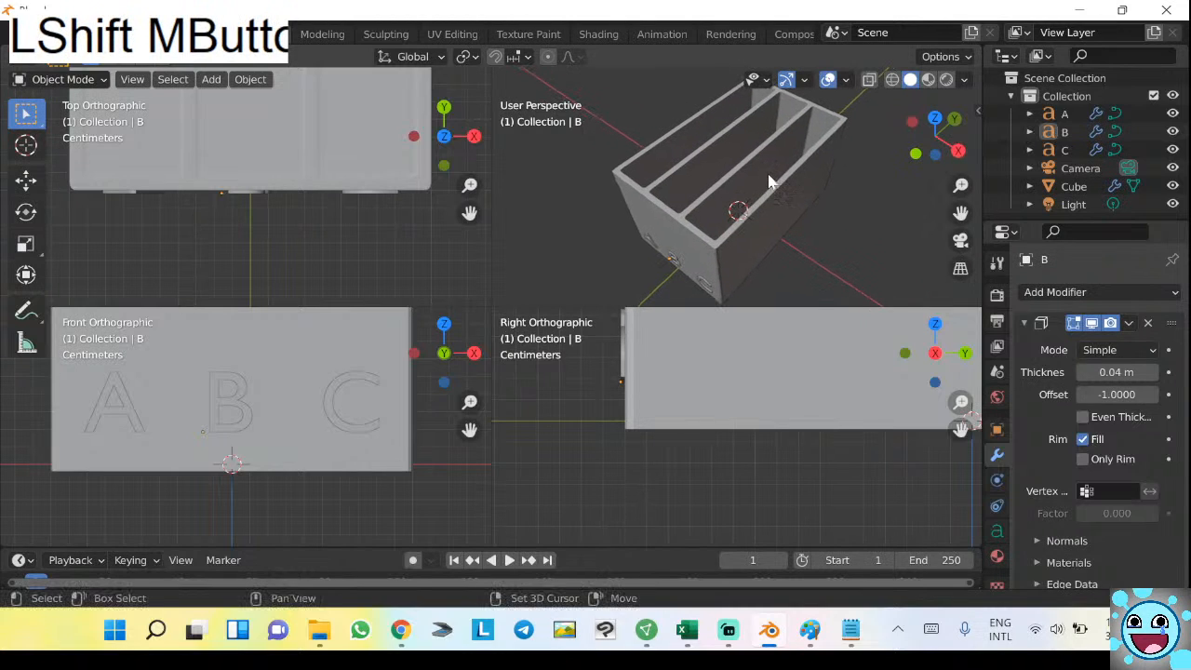